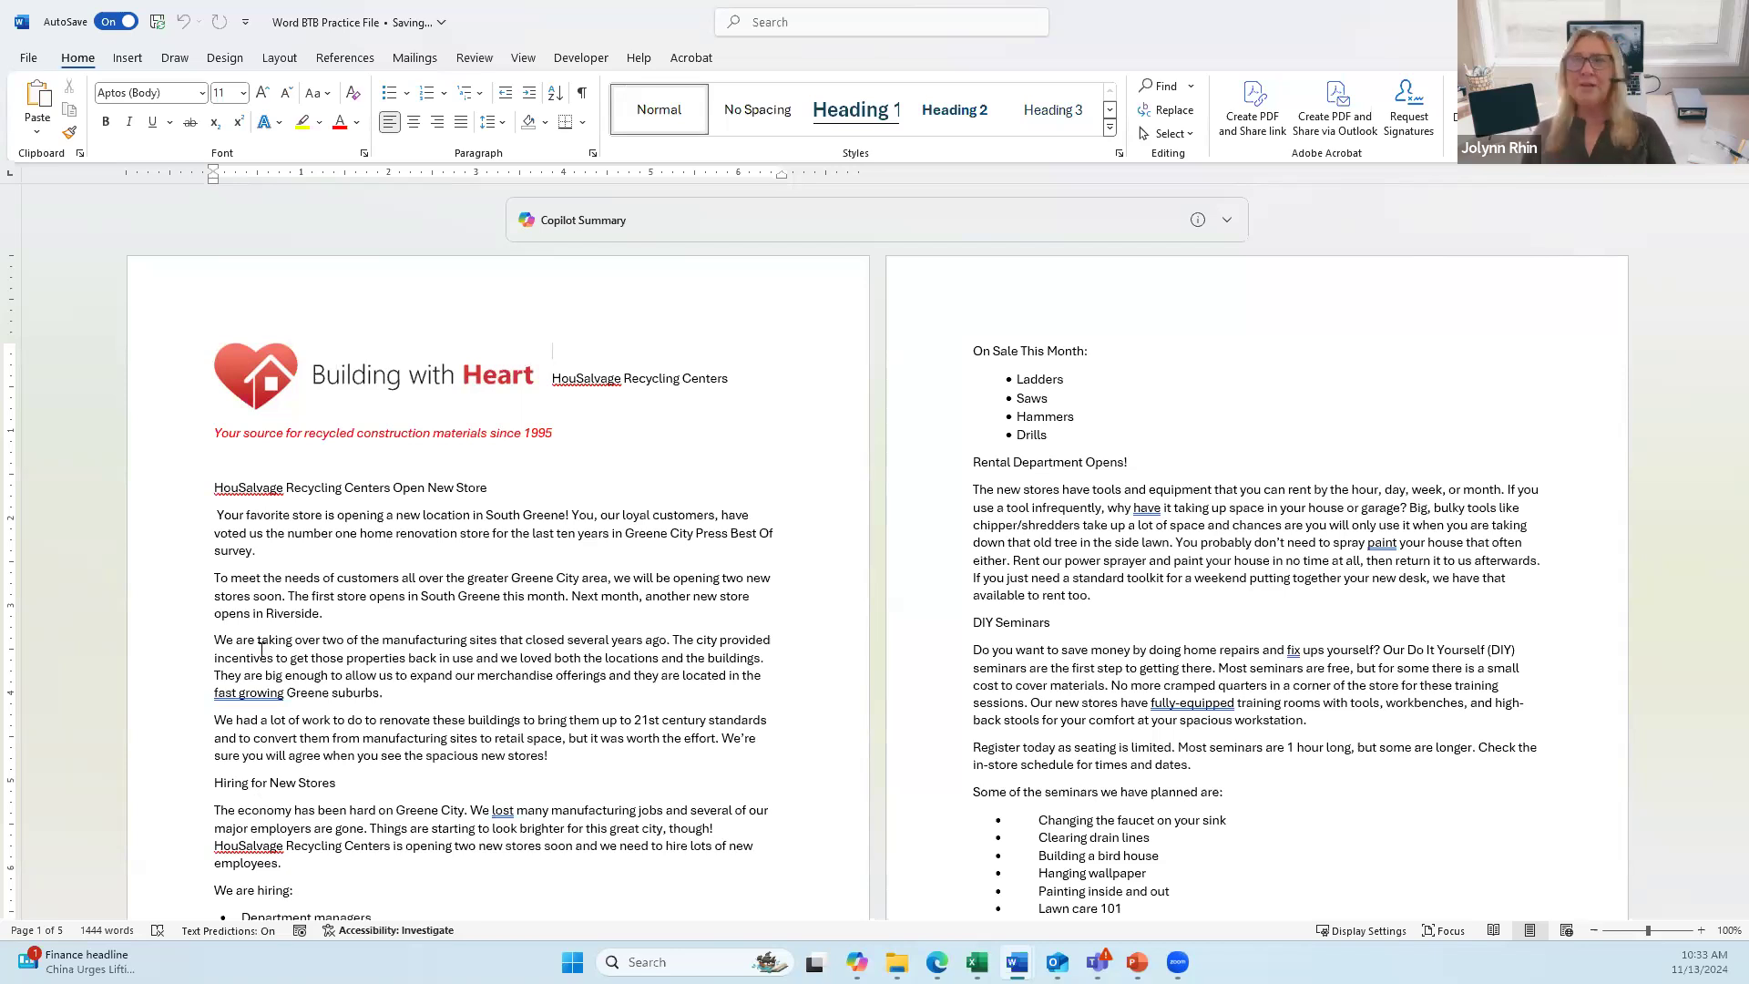
# Step: Turn on the Navigation Pane from the View tab beside the newsletter
pyautogui.click(525, 62)
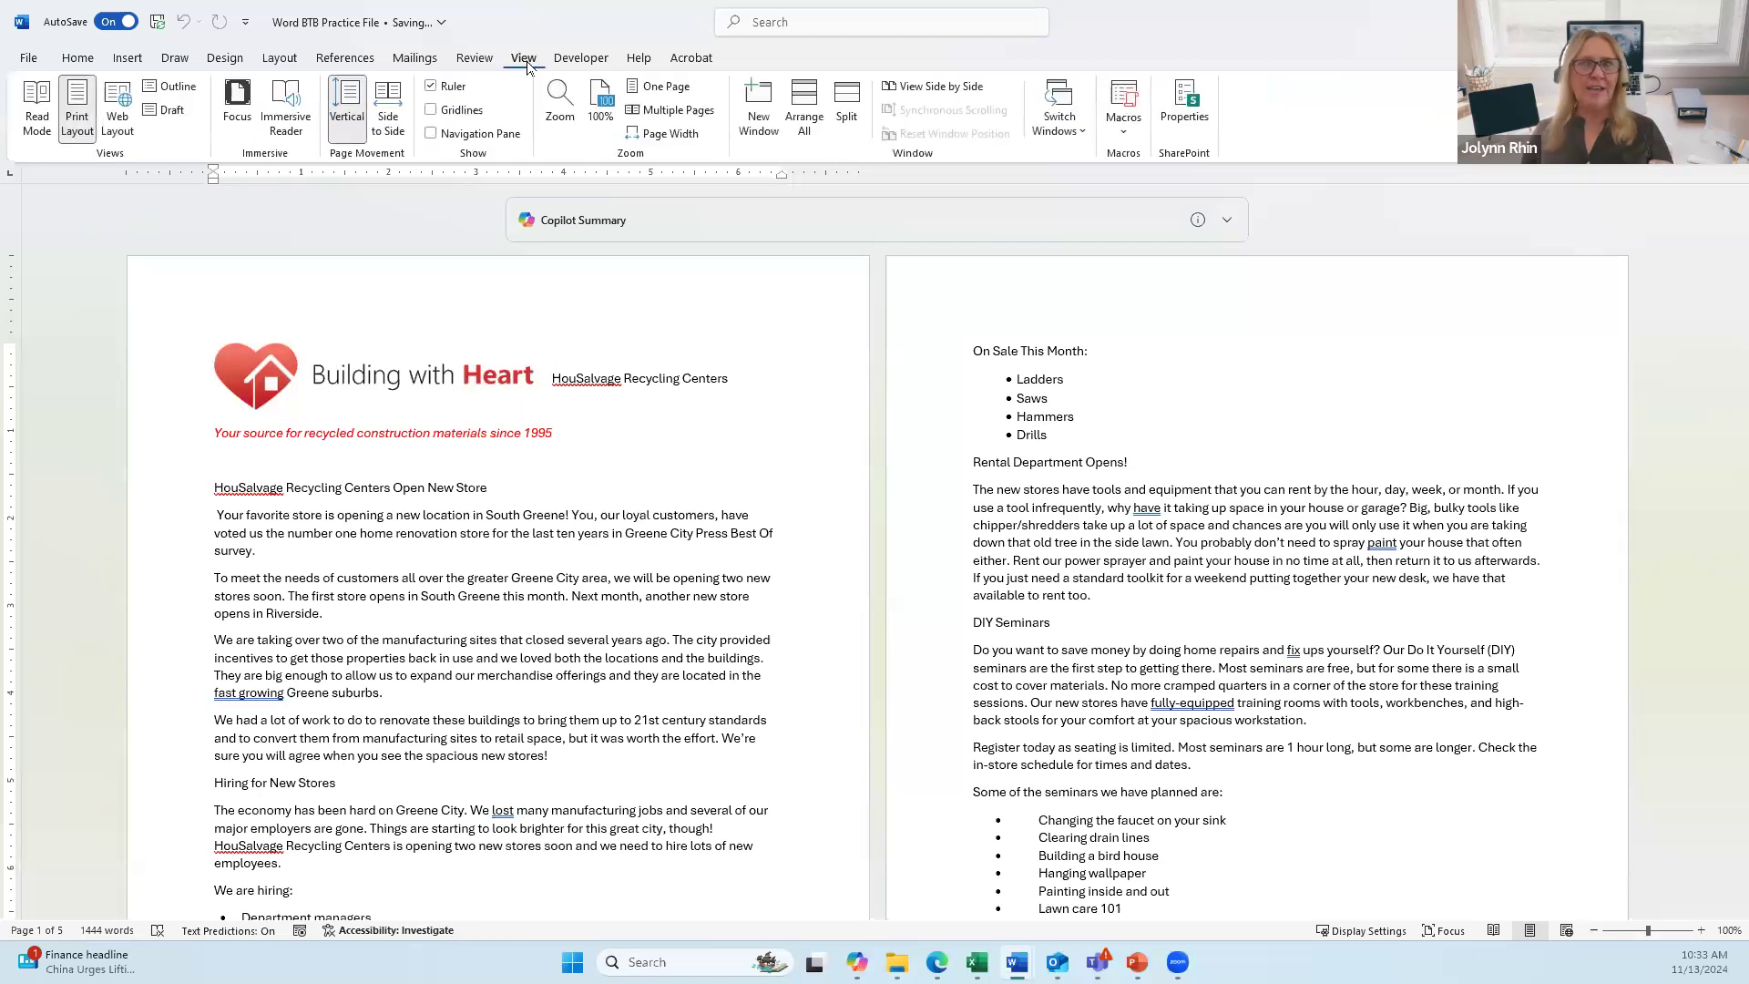
pyautogui.click(434, 135)
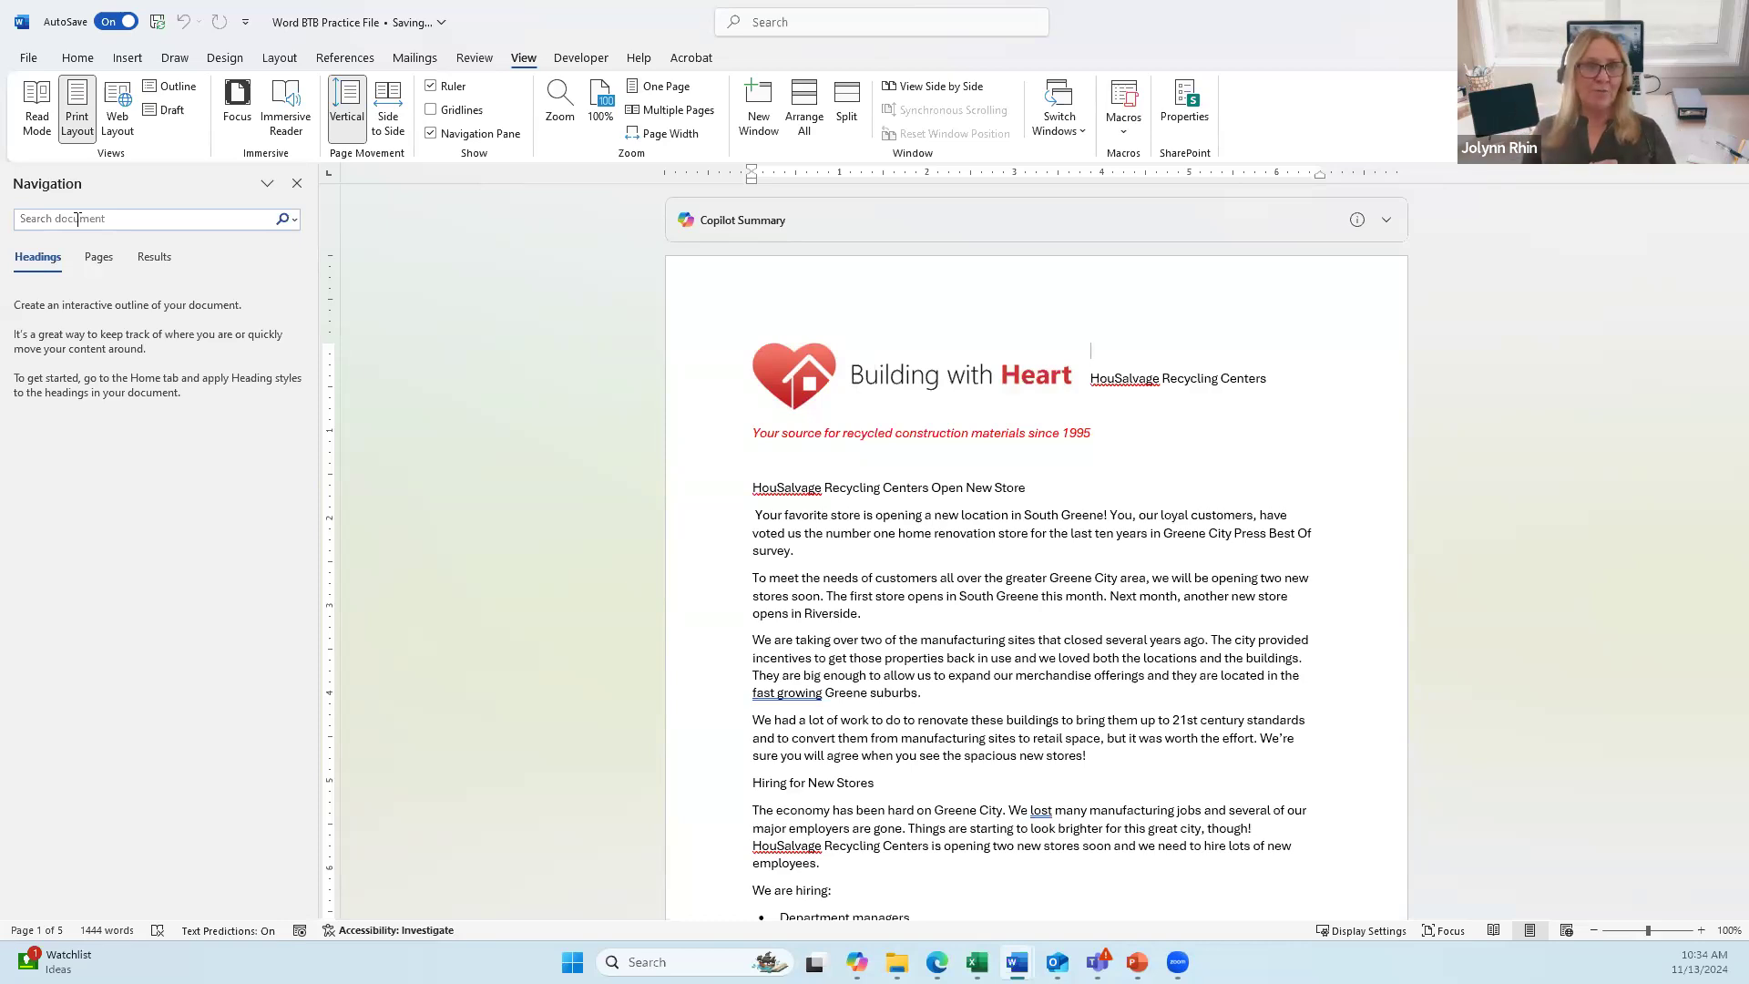
pyautogui.click(77, 219)
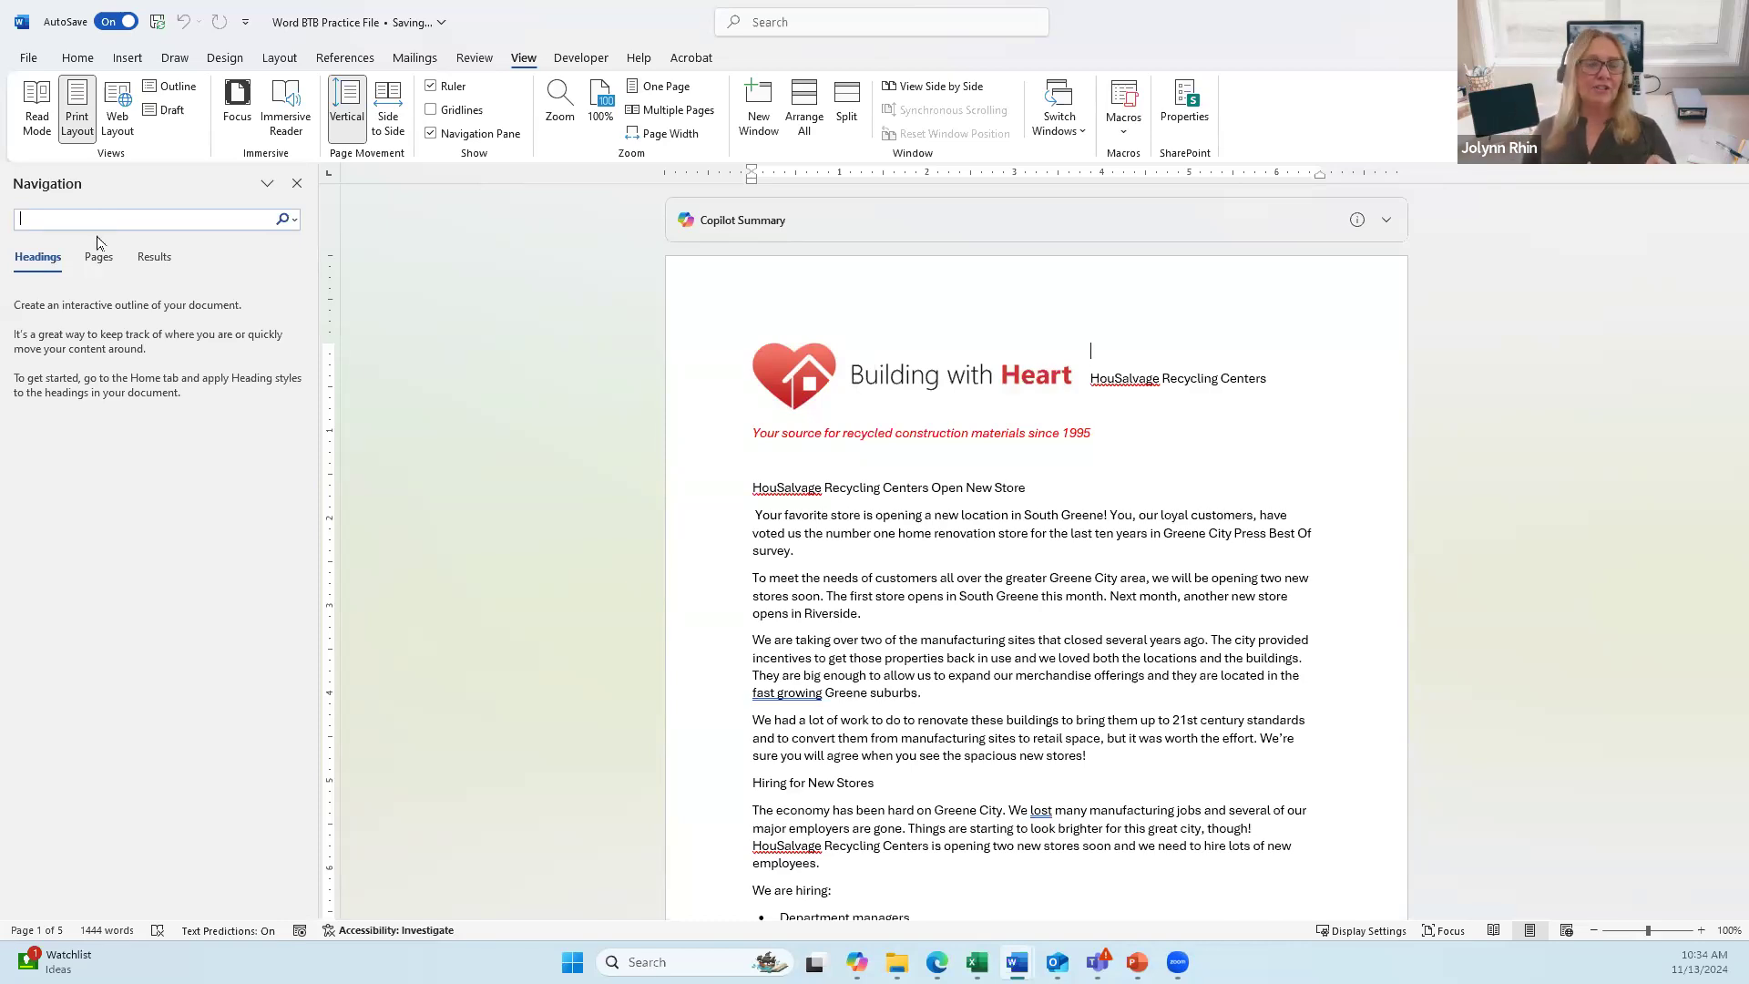
pyautogui.write('the')
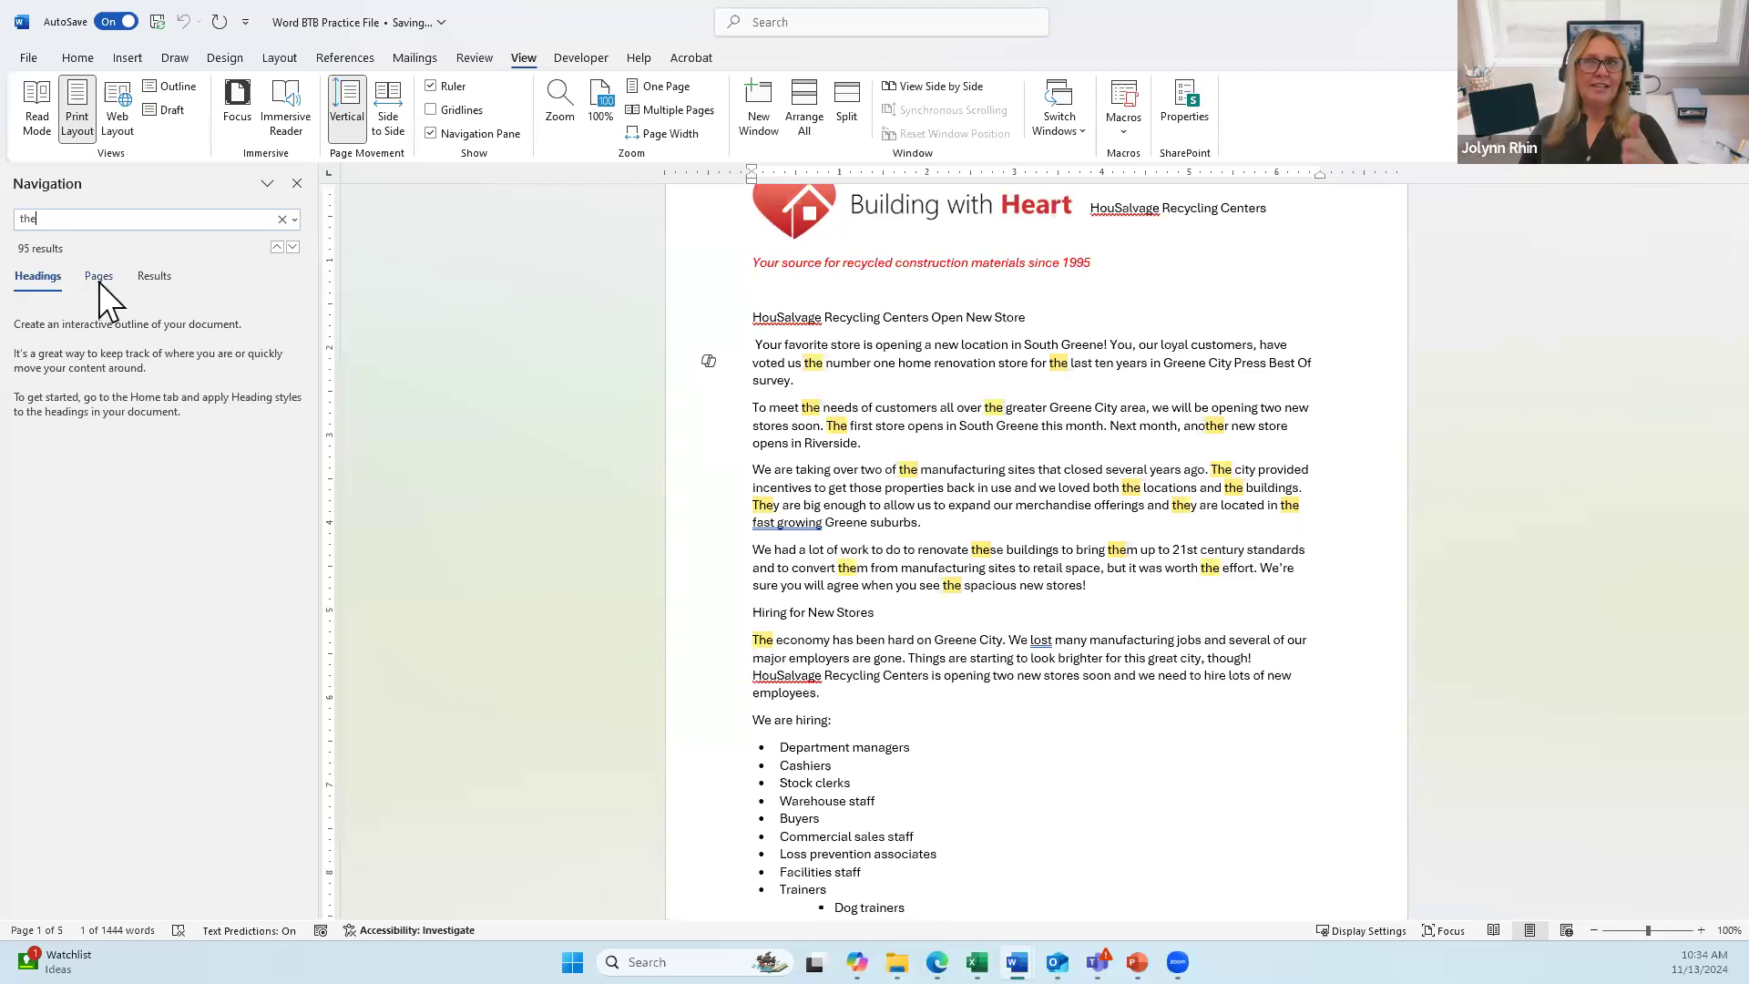
pyautogui.click(156, 278)
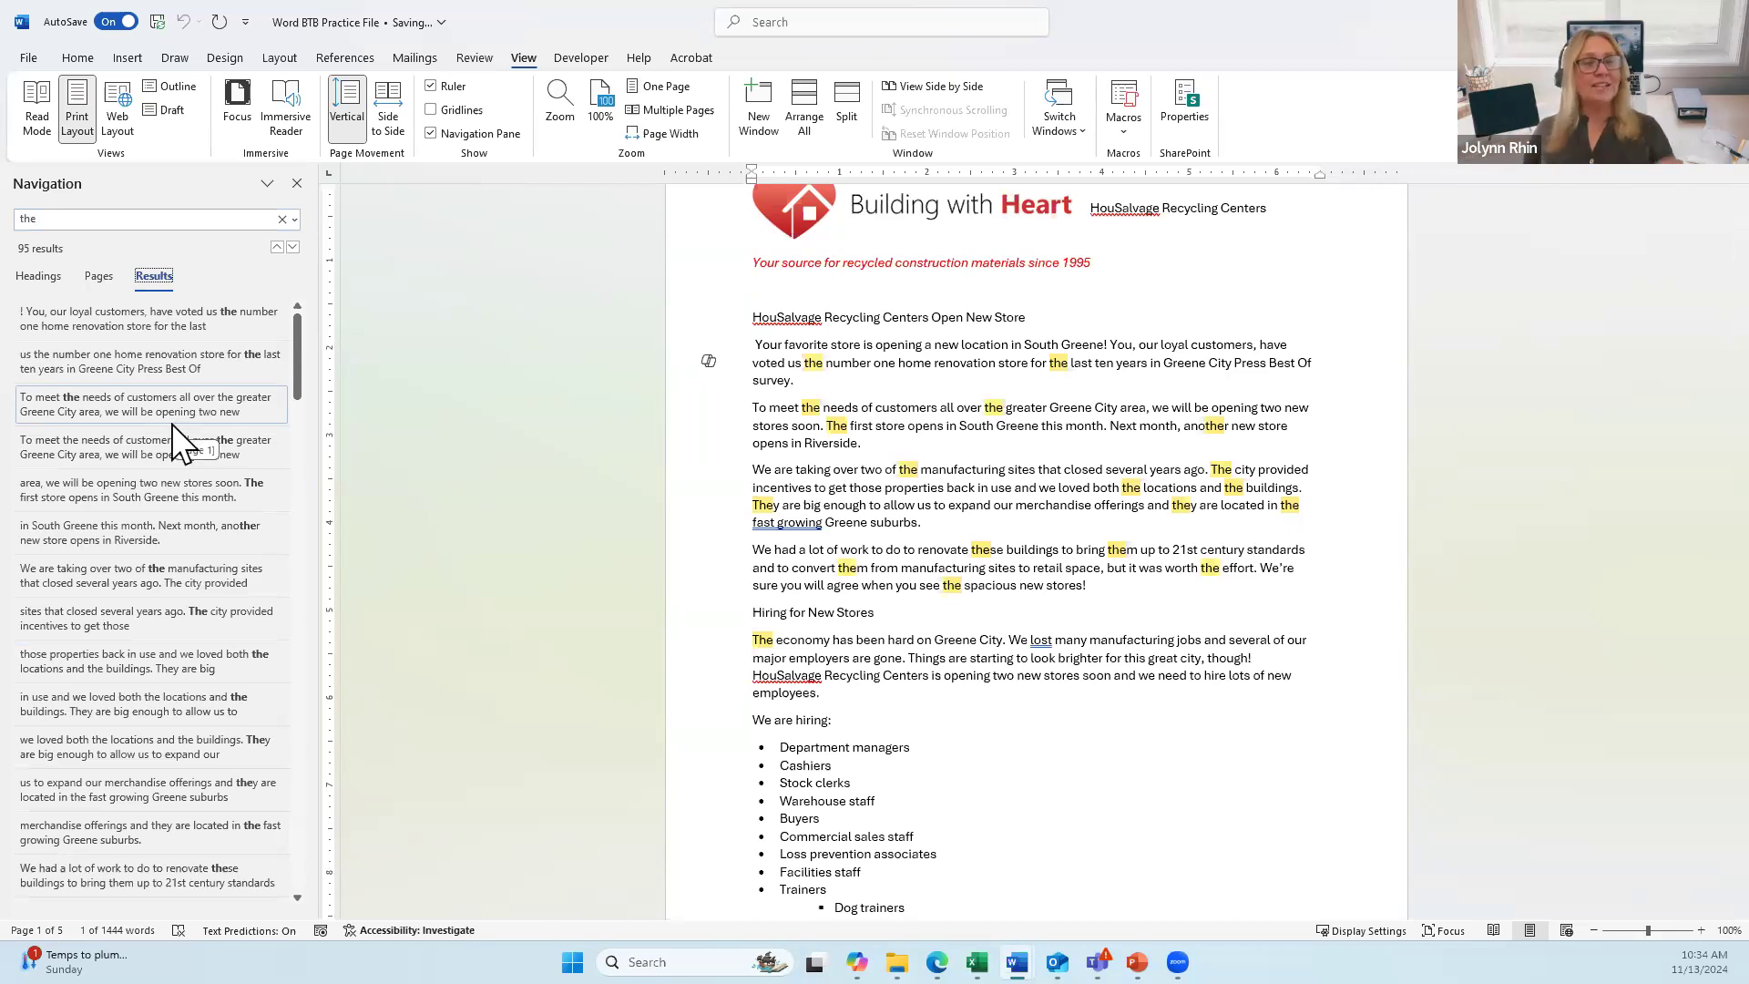
pyautogui.click(169, 574)
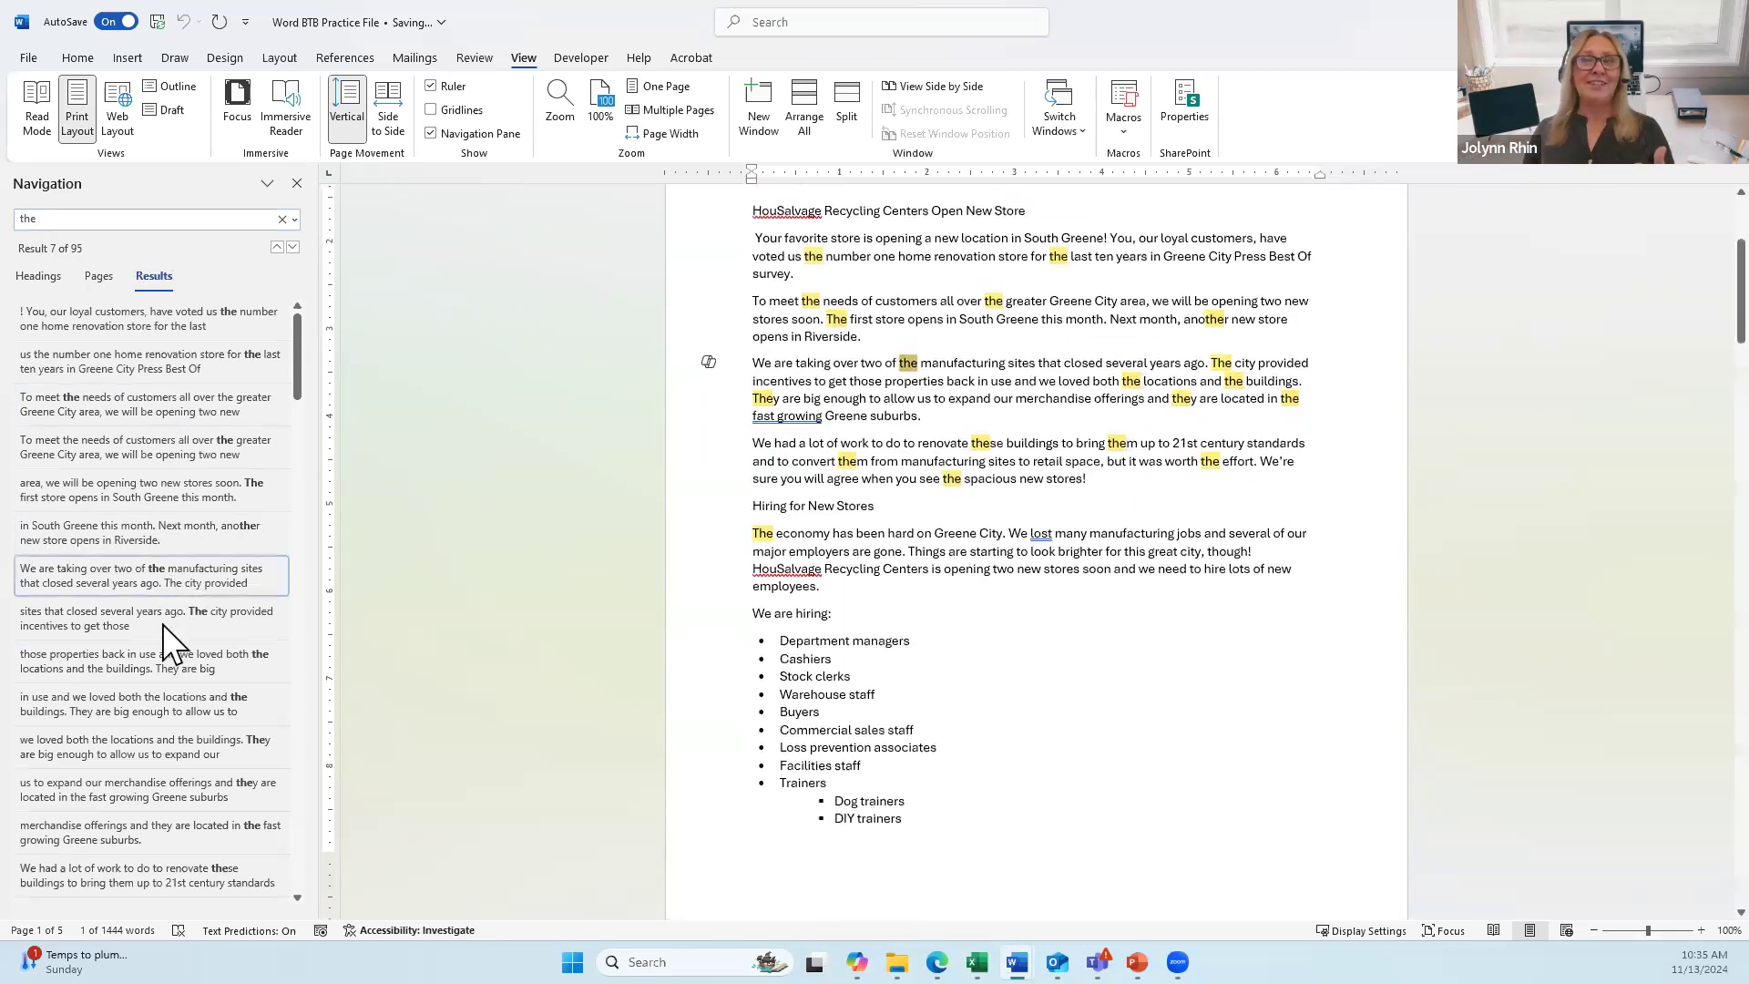
pyautogui.click(126, 747)
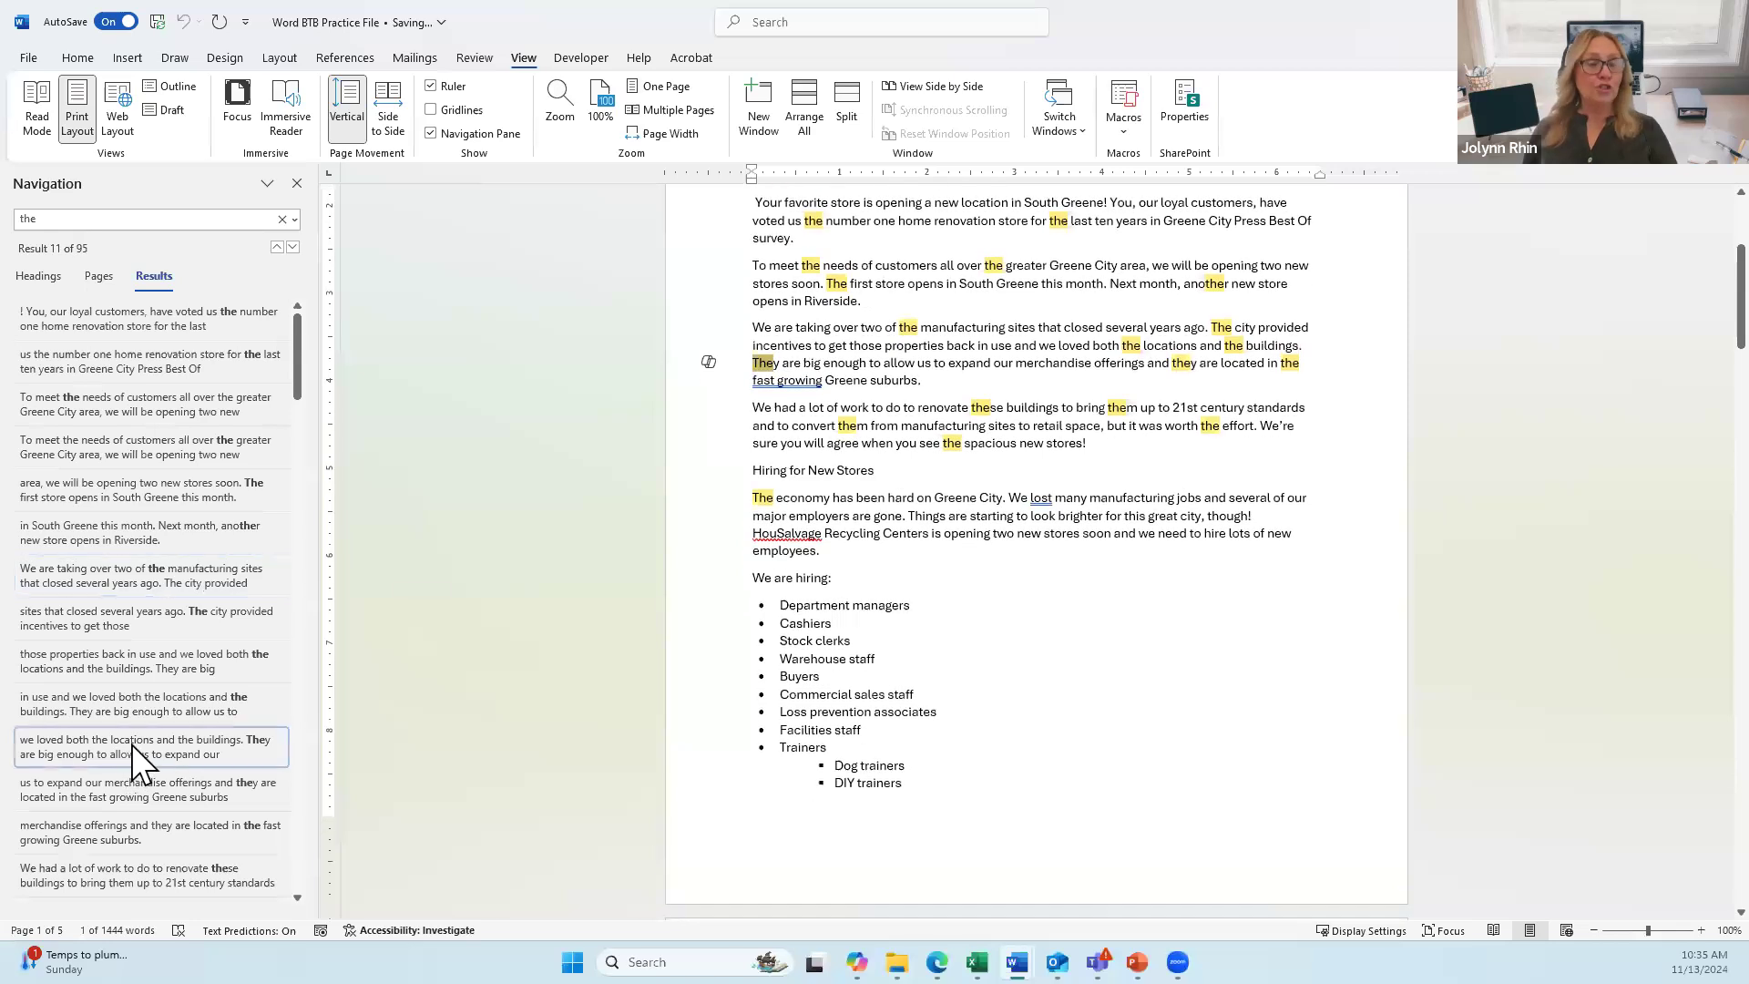
pyautogui.click(141, 825)
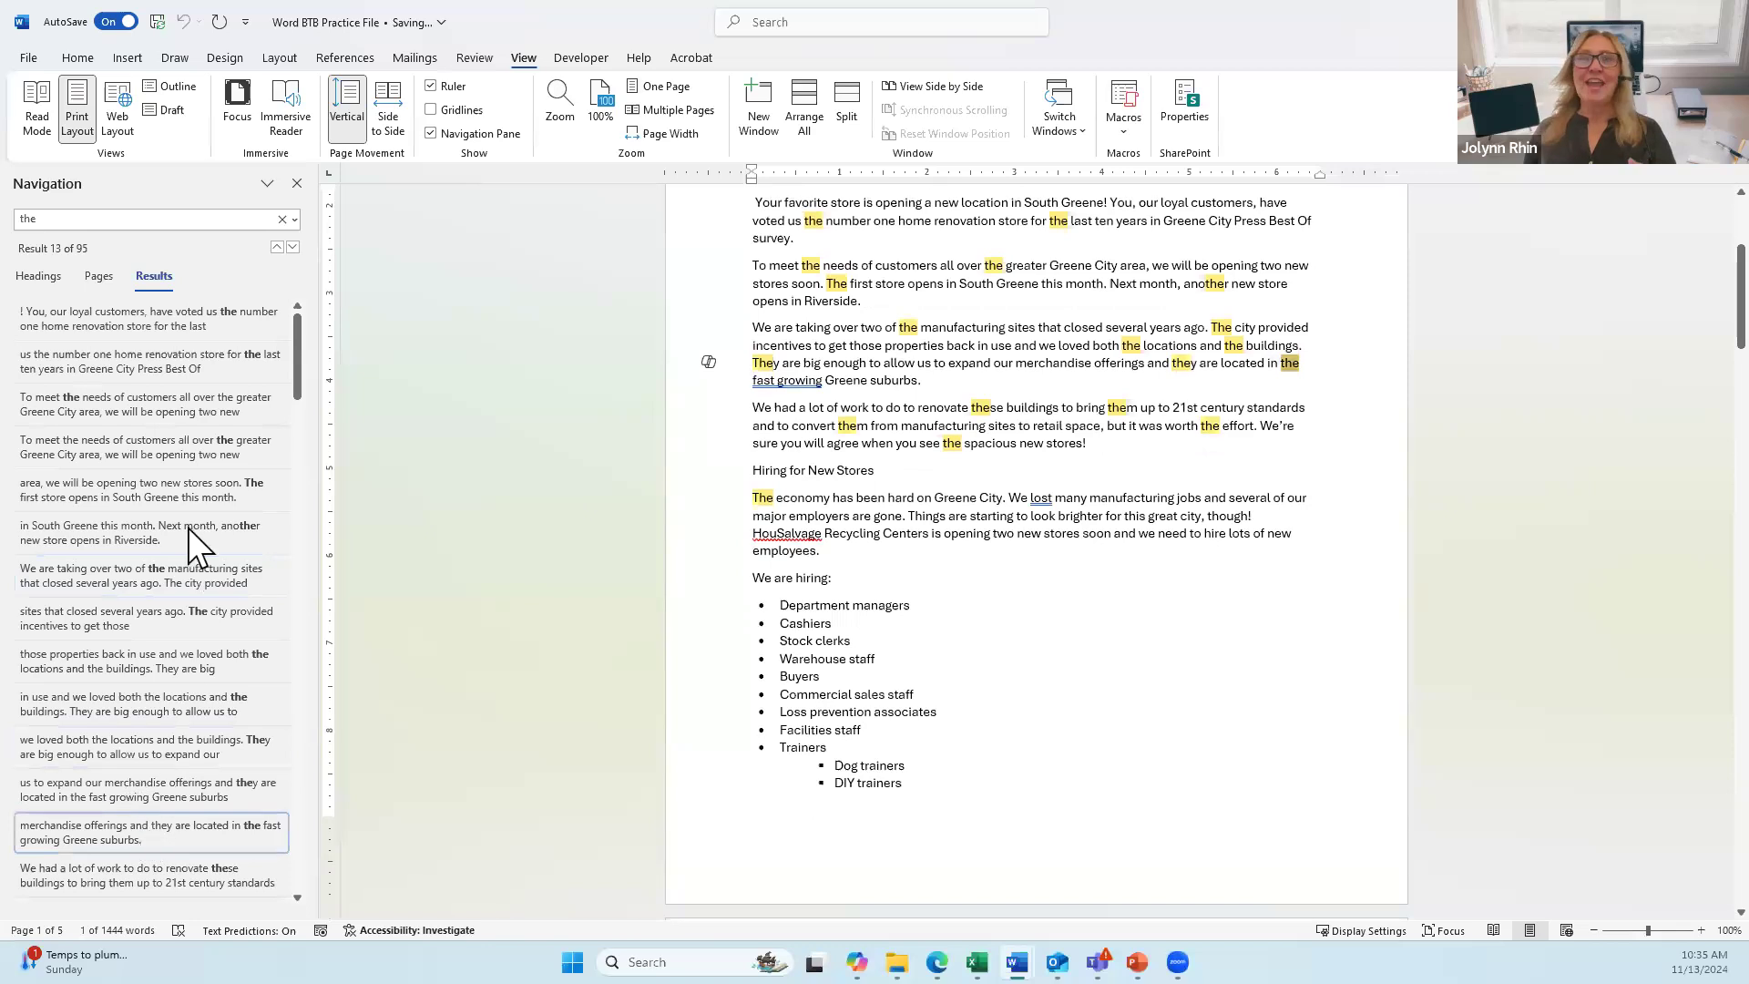
pyautogui.click(184, 494)
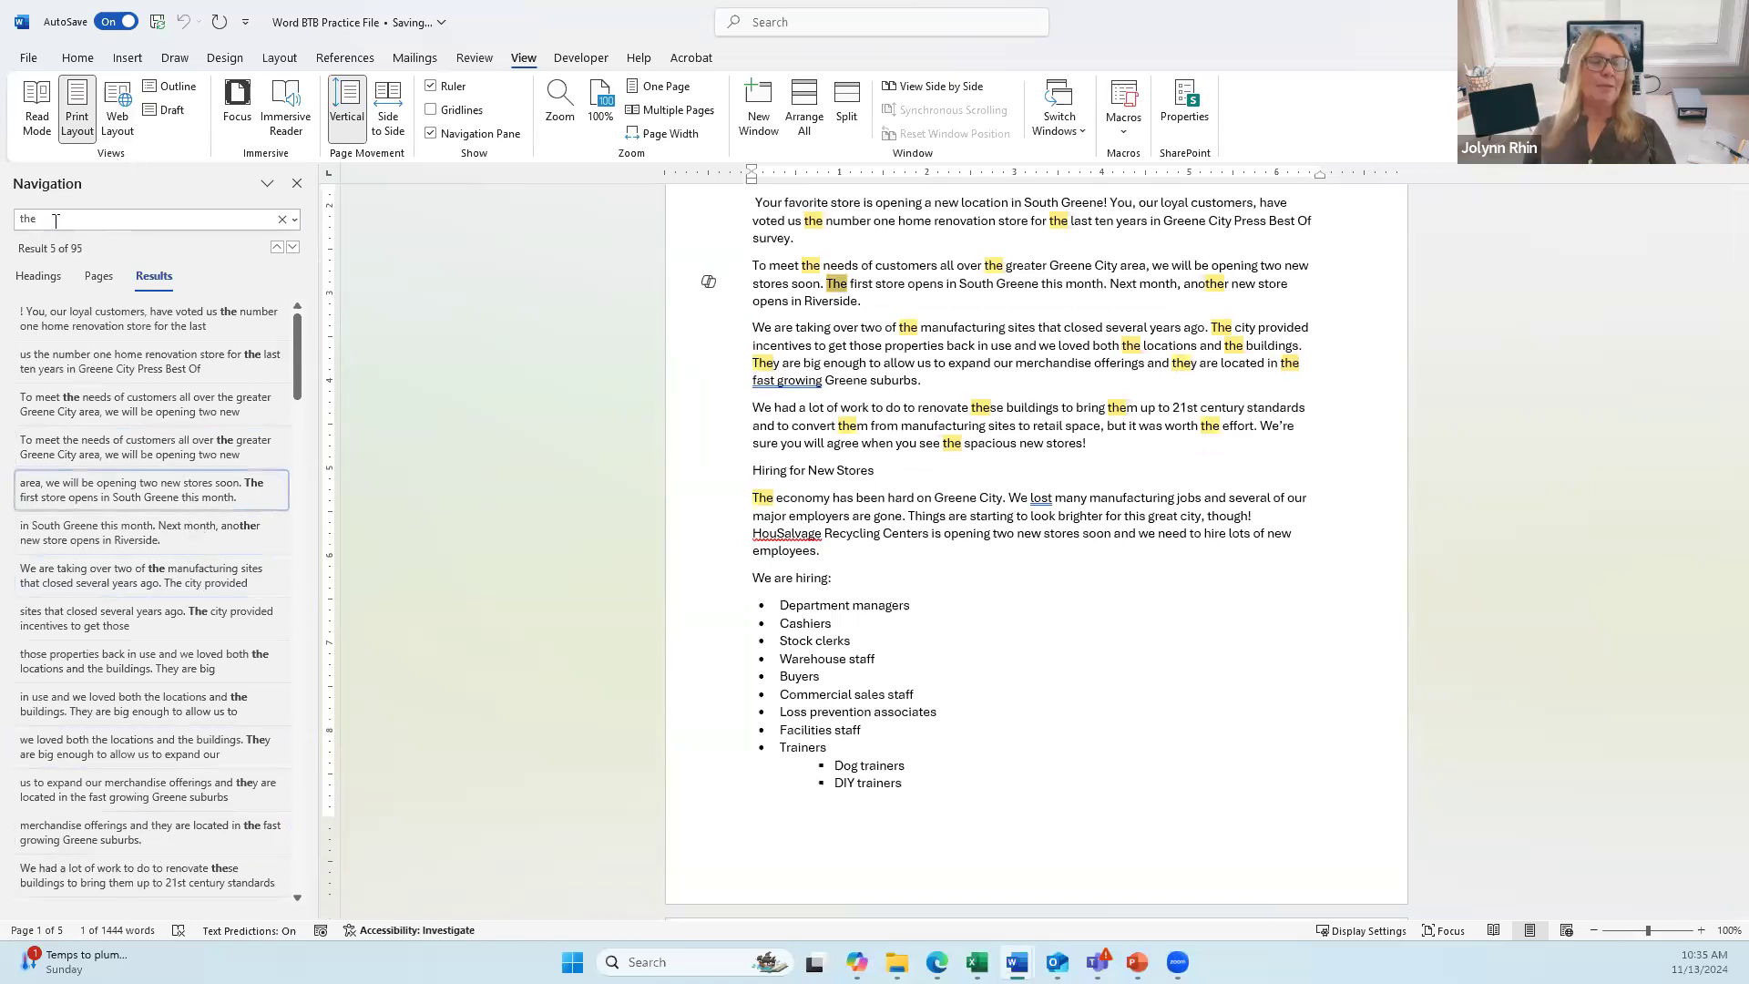
pyautogui.click(279, 220)
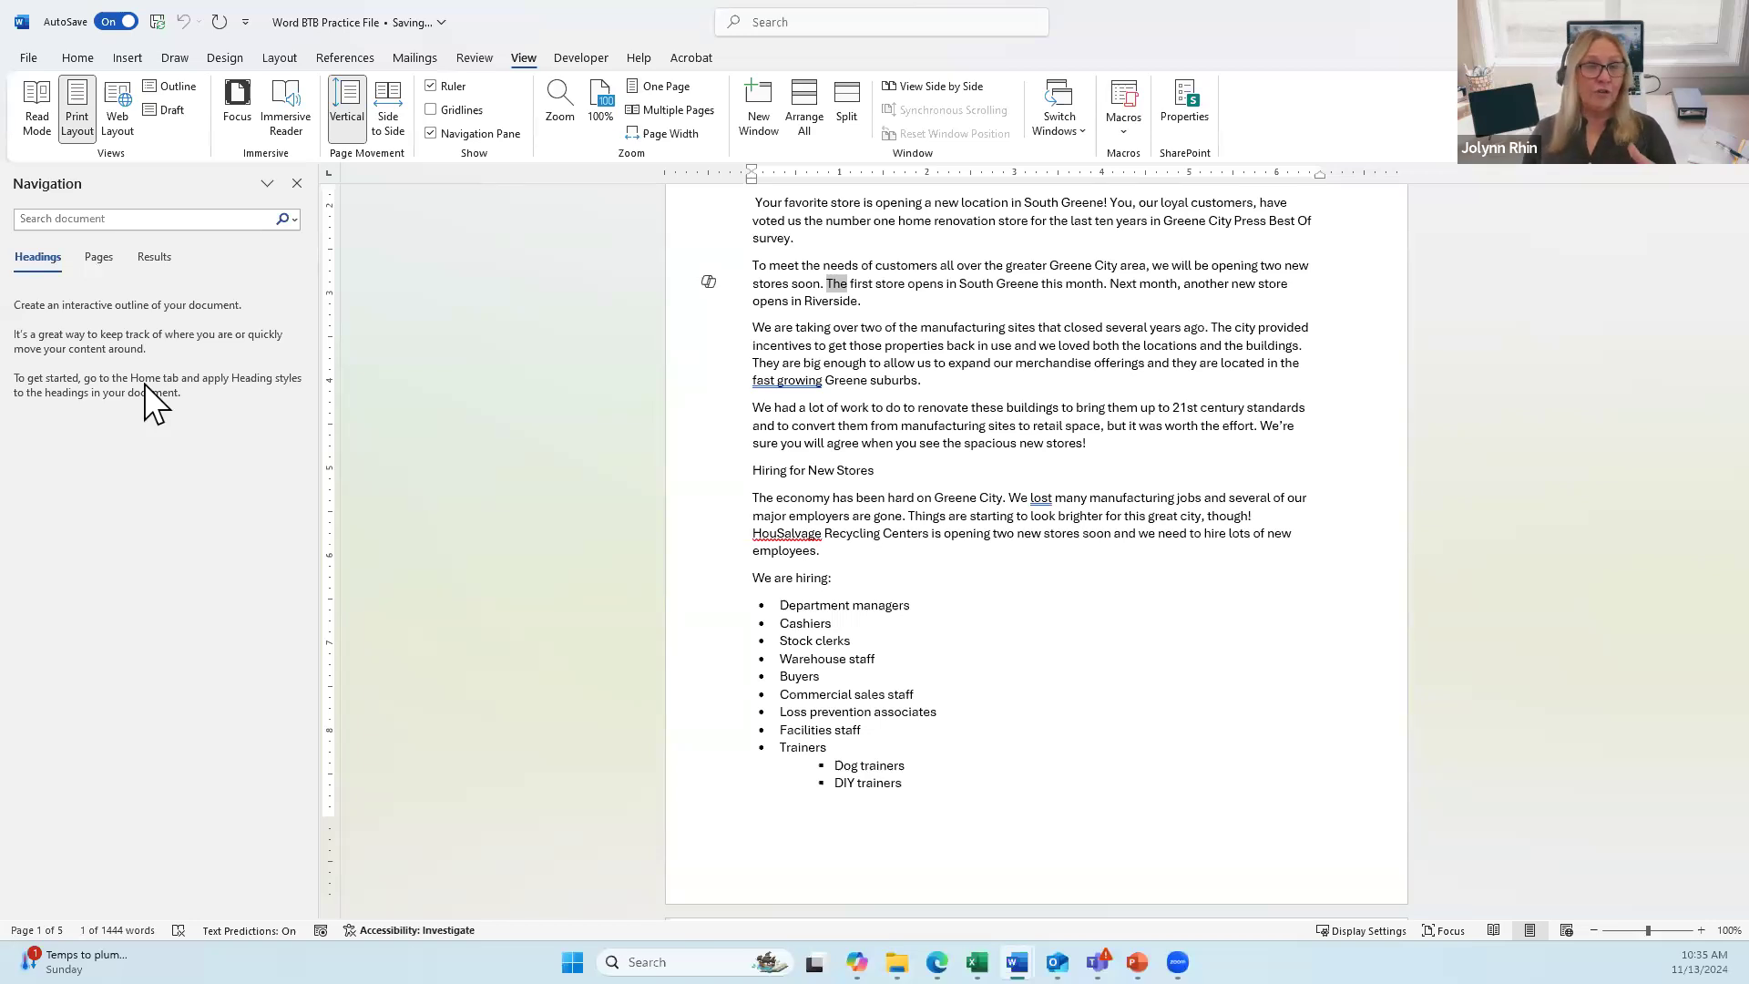
pyautogui.click(100, 258)
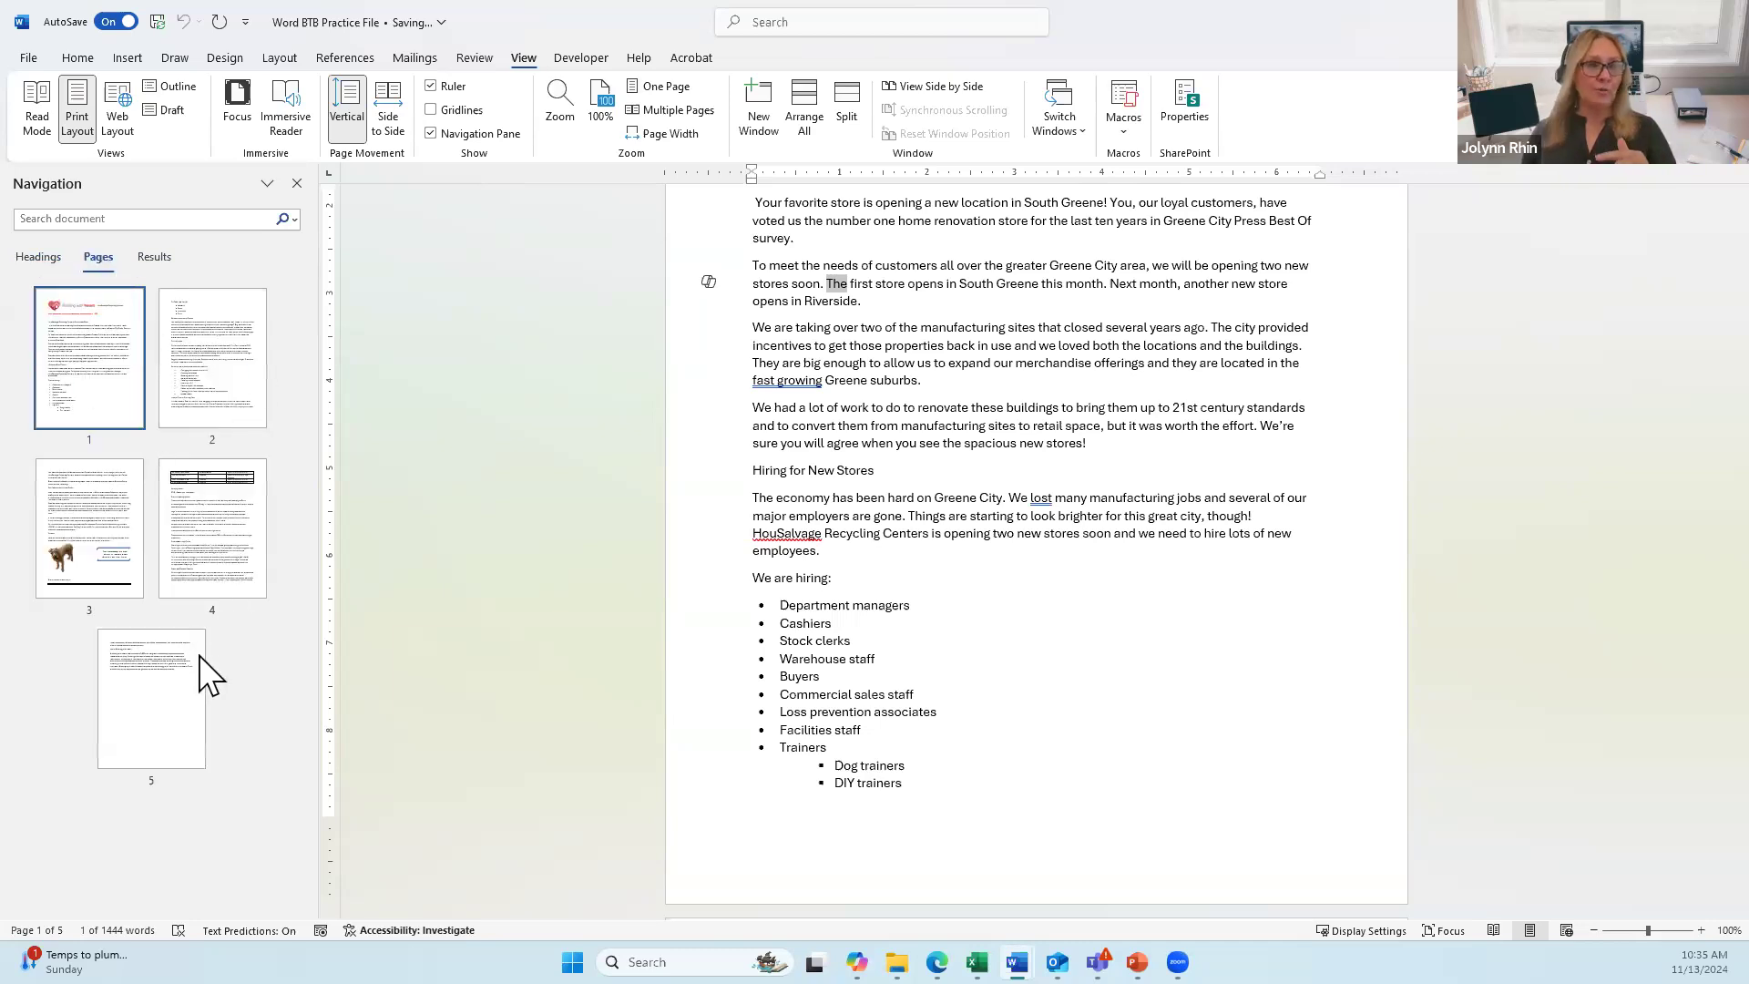
pyautogui.click(215, 550)
pyautogui.click(87, 552)
pyautogui.click(127, 713)
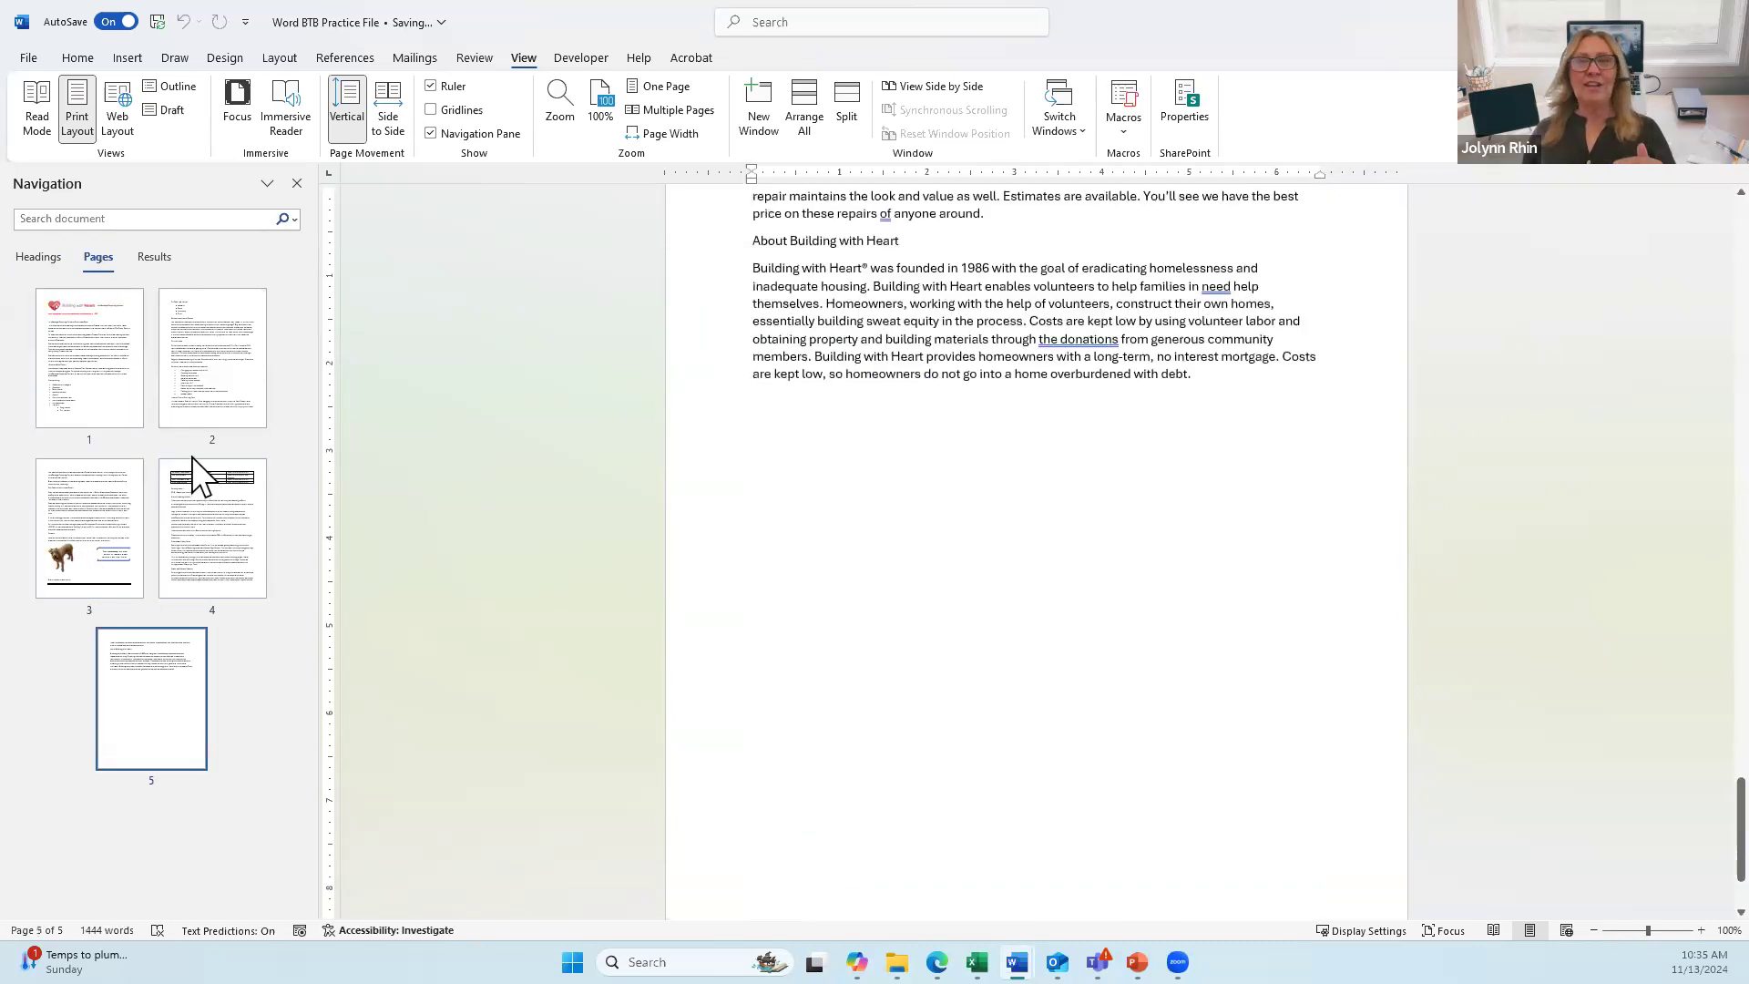
pyautogui.click(191, 390)
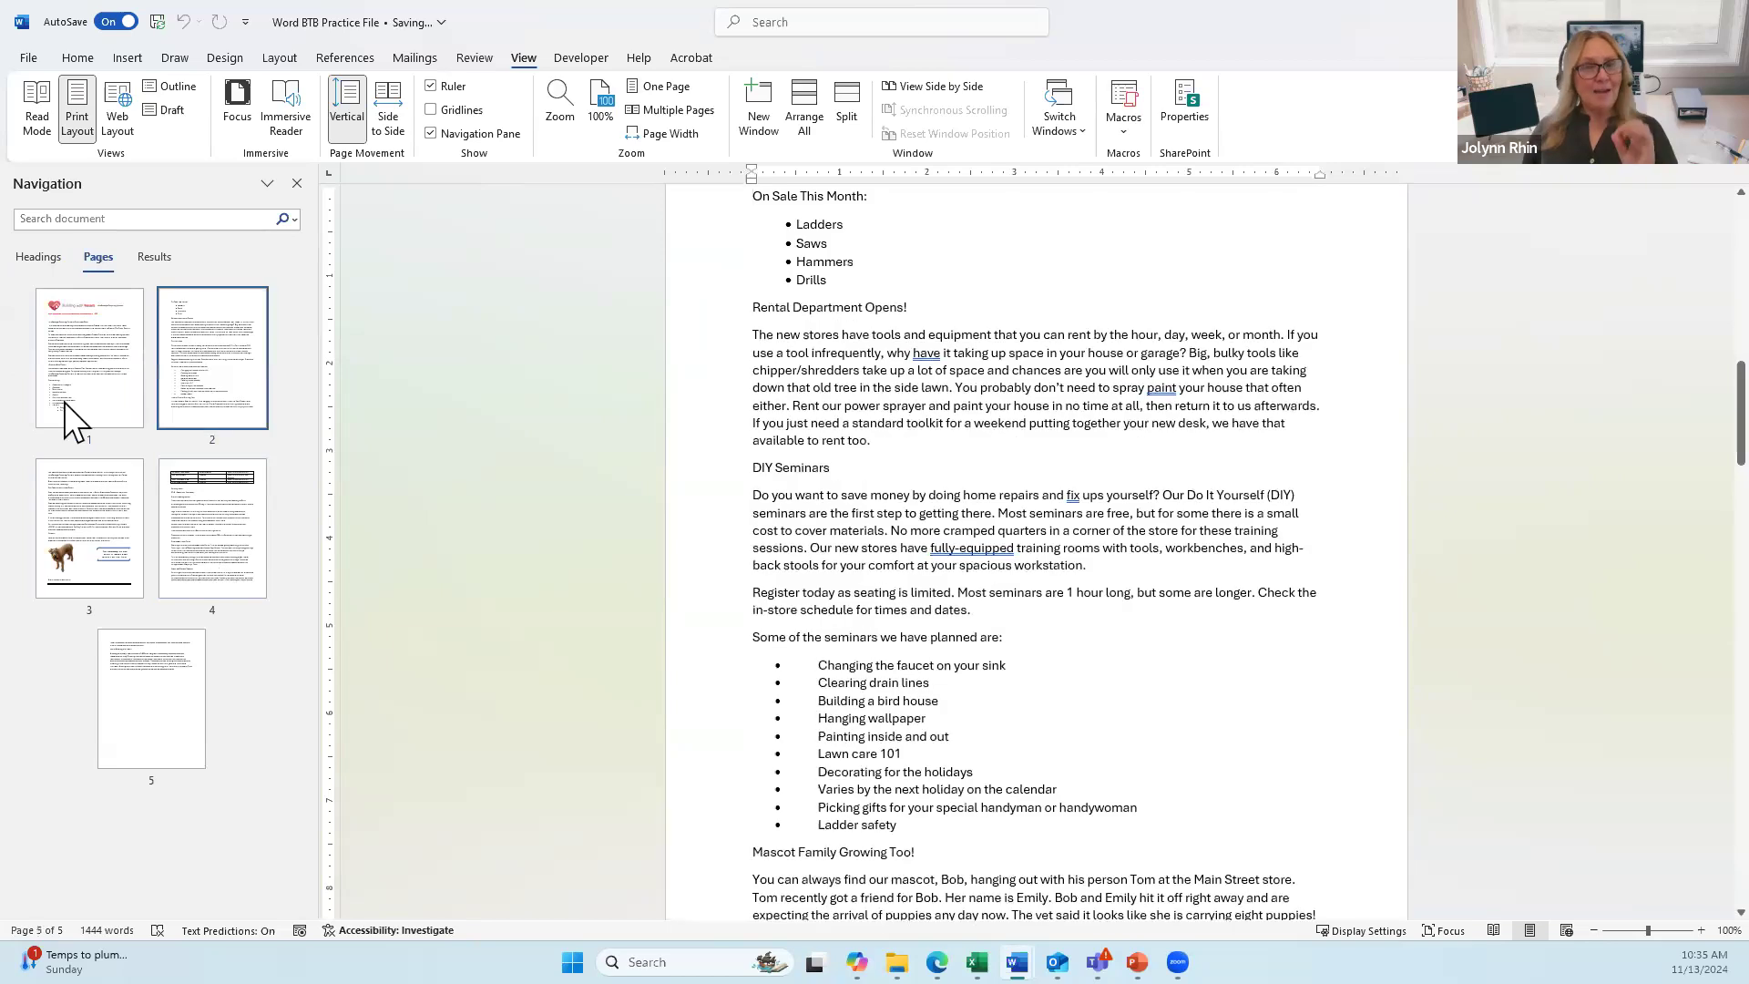
pyautogui.click(66, 398)
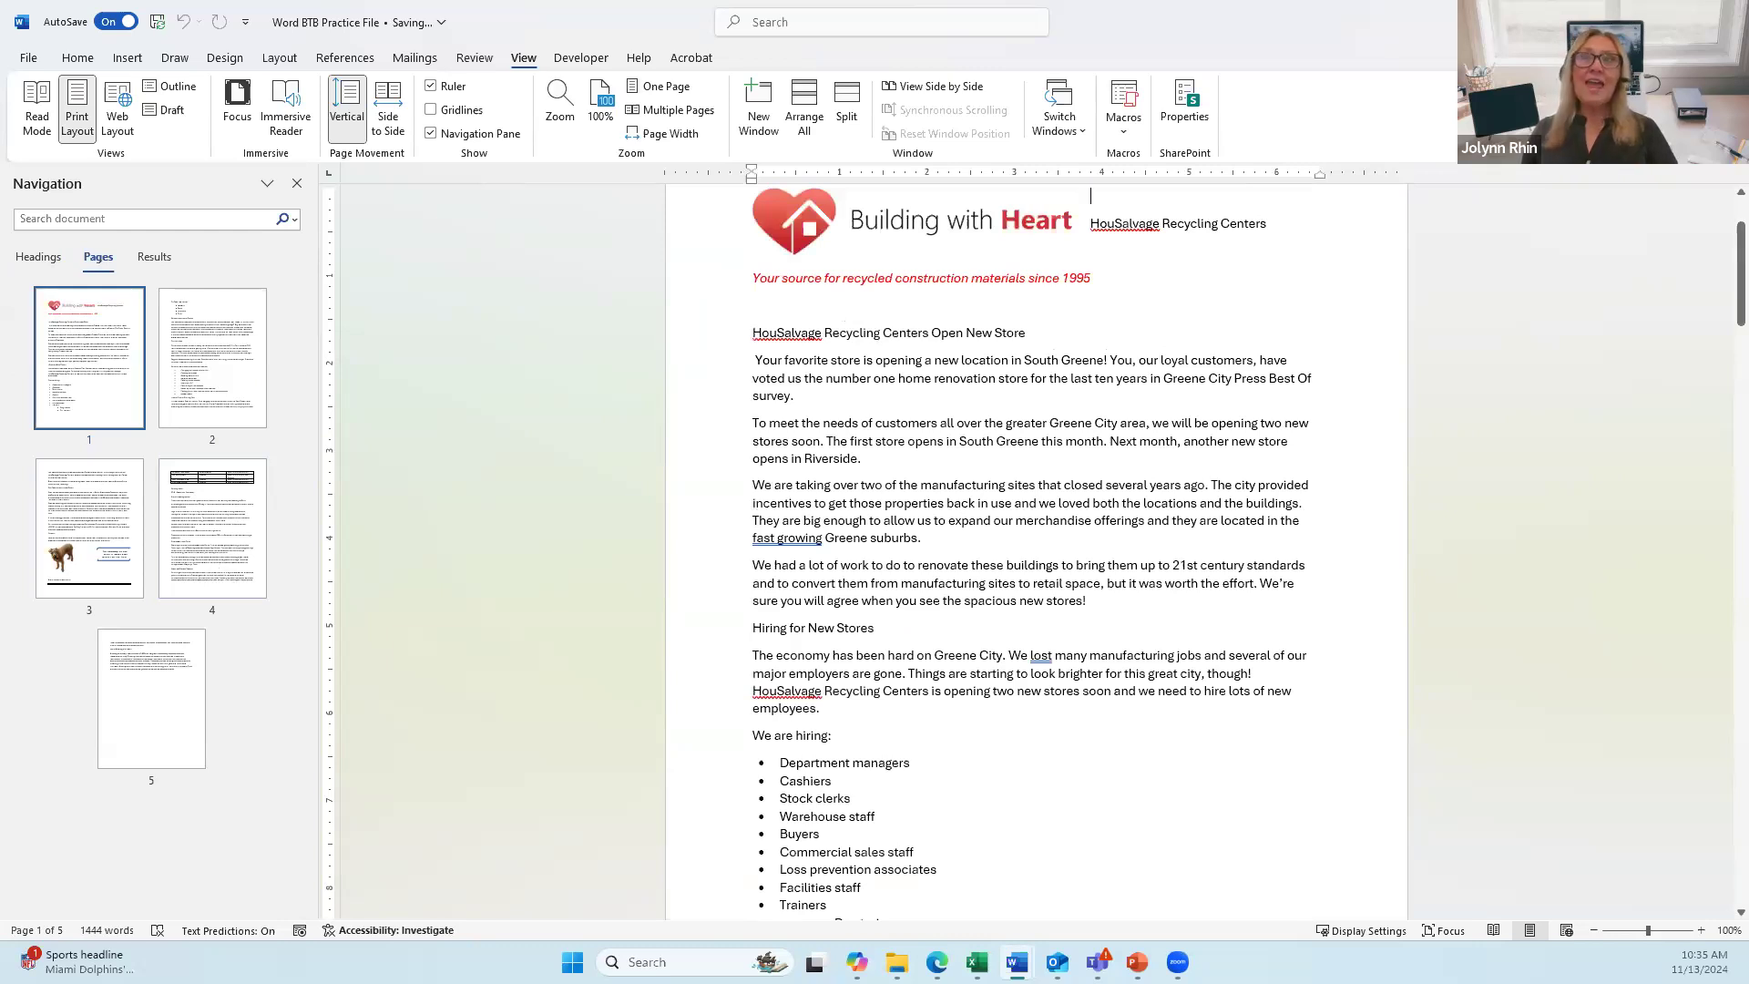
pyautogui.click(42, 259)
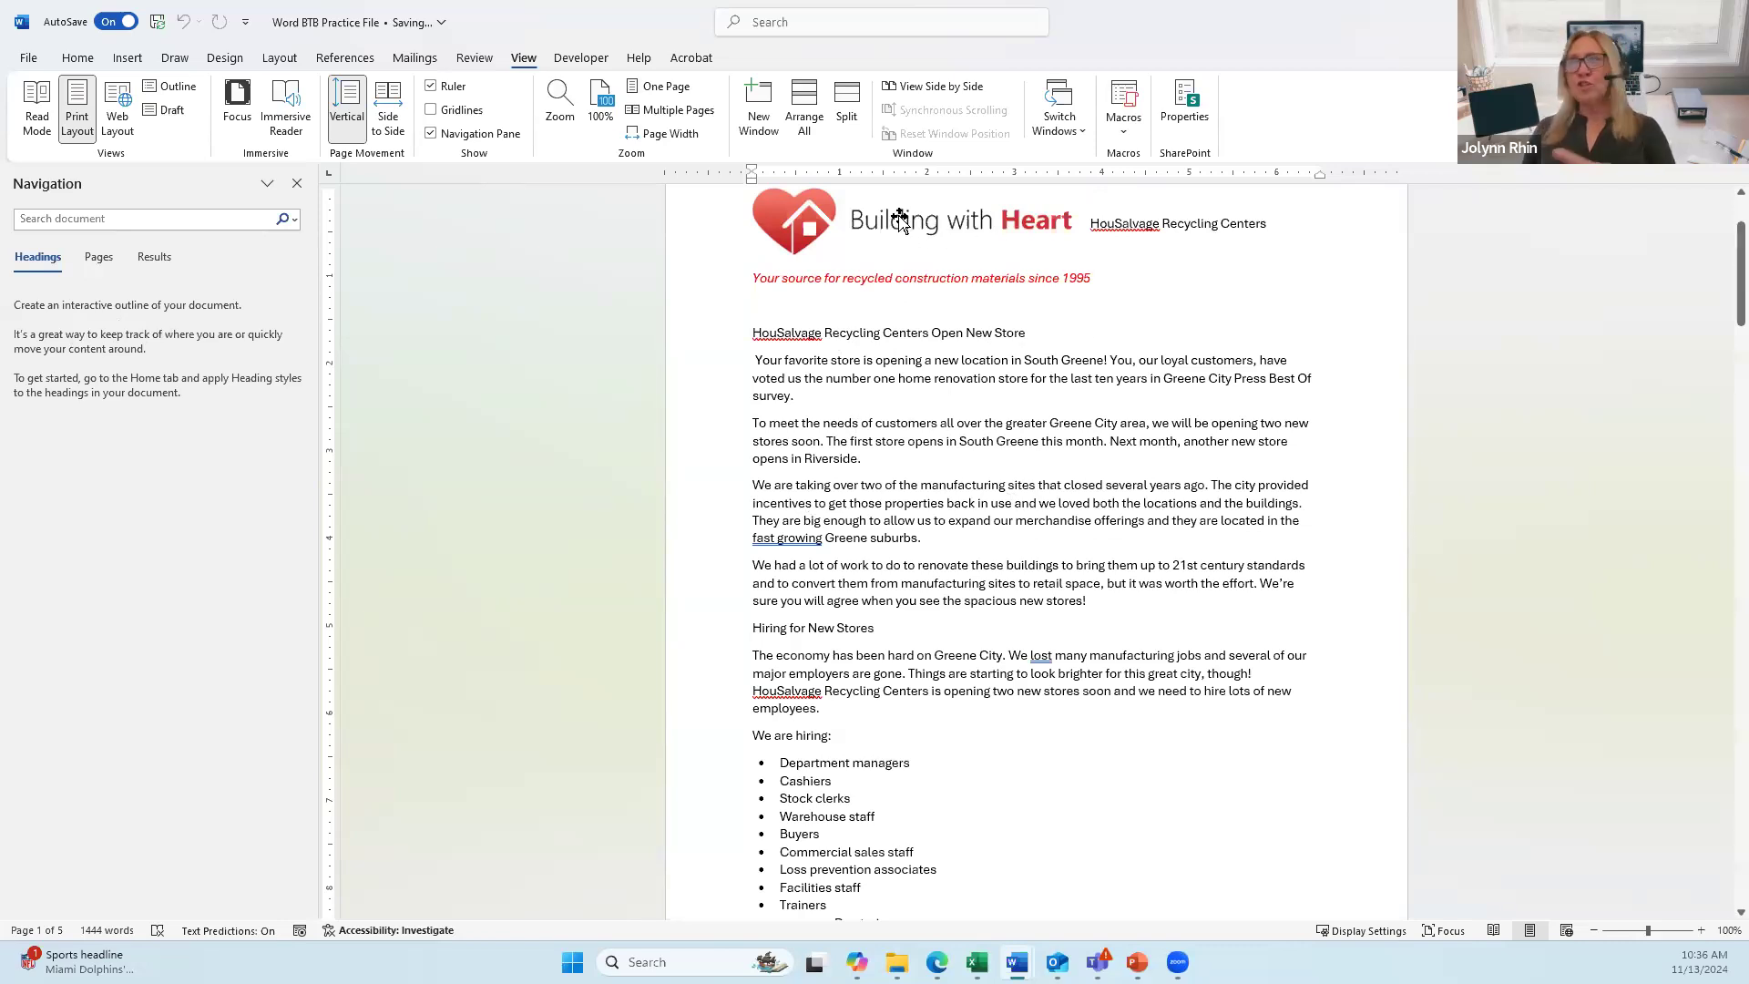
# Step: Put the cursor in the HouSalvage header text beside the logo, dismissing its spelling flag
pyautogui.click(983, 217)
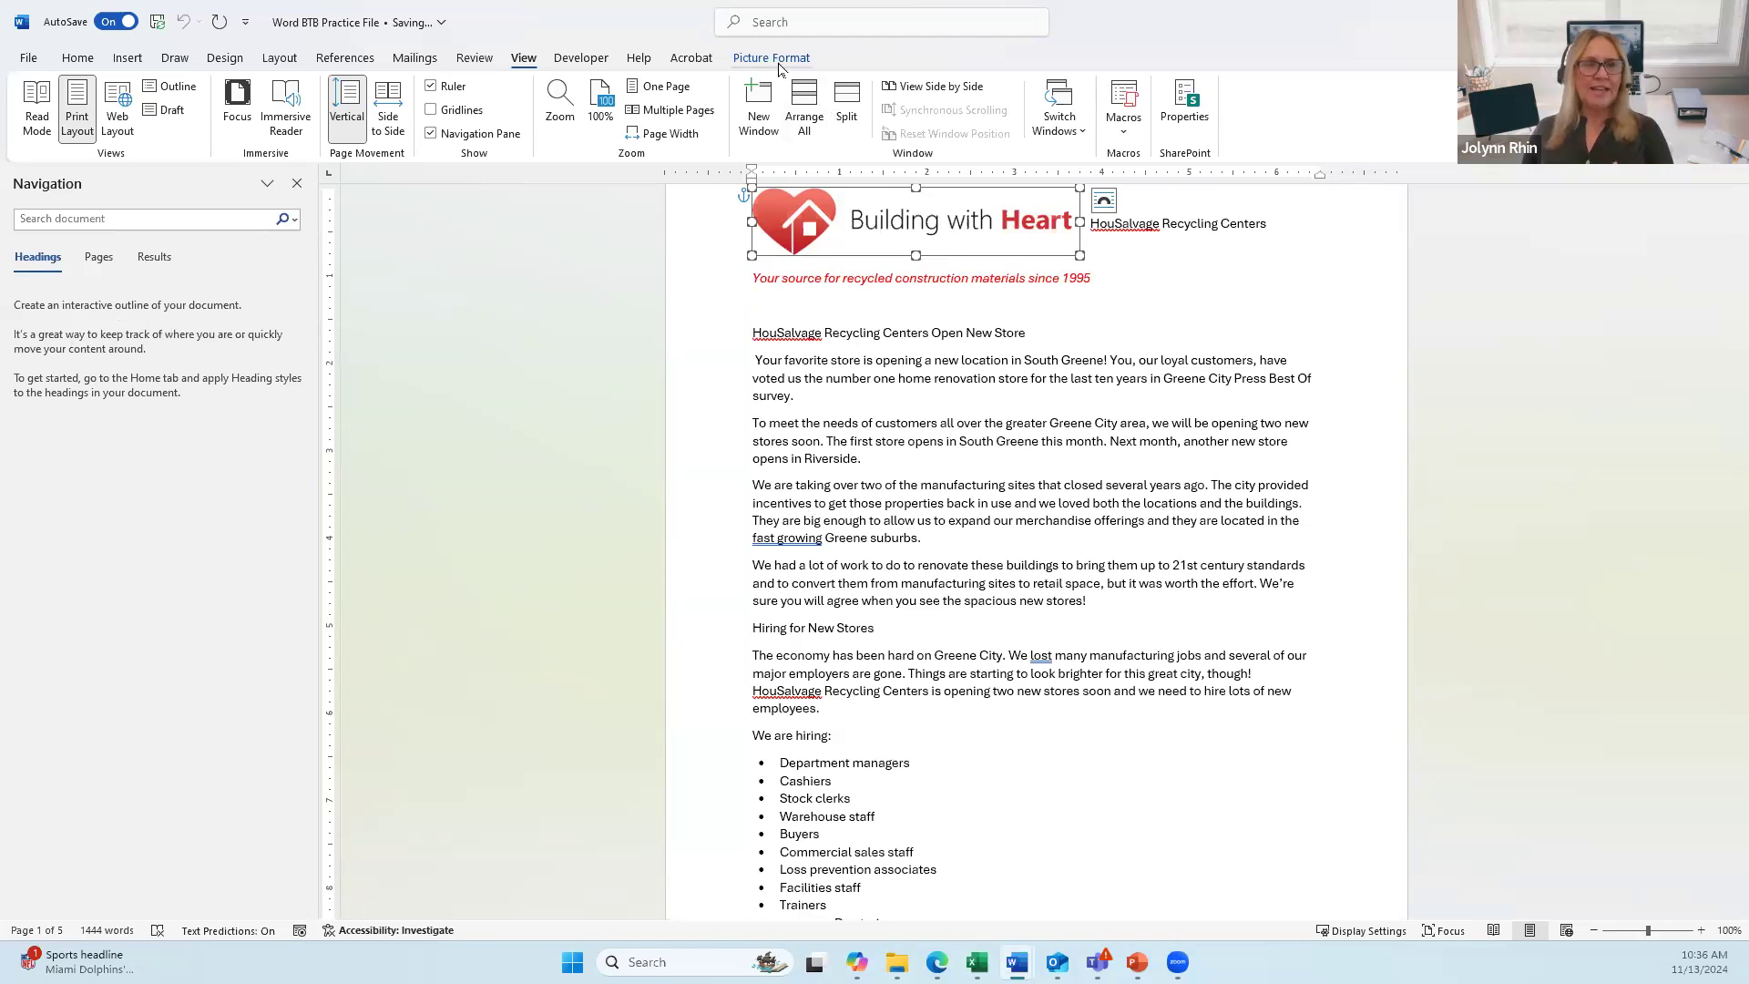
pyautogui.click(1176, 224)
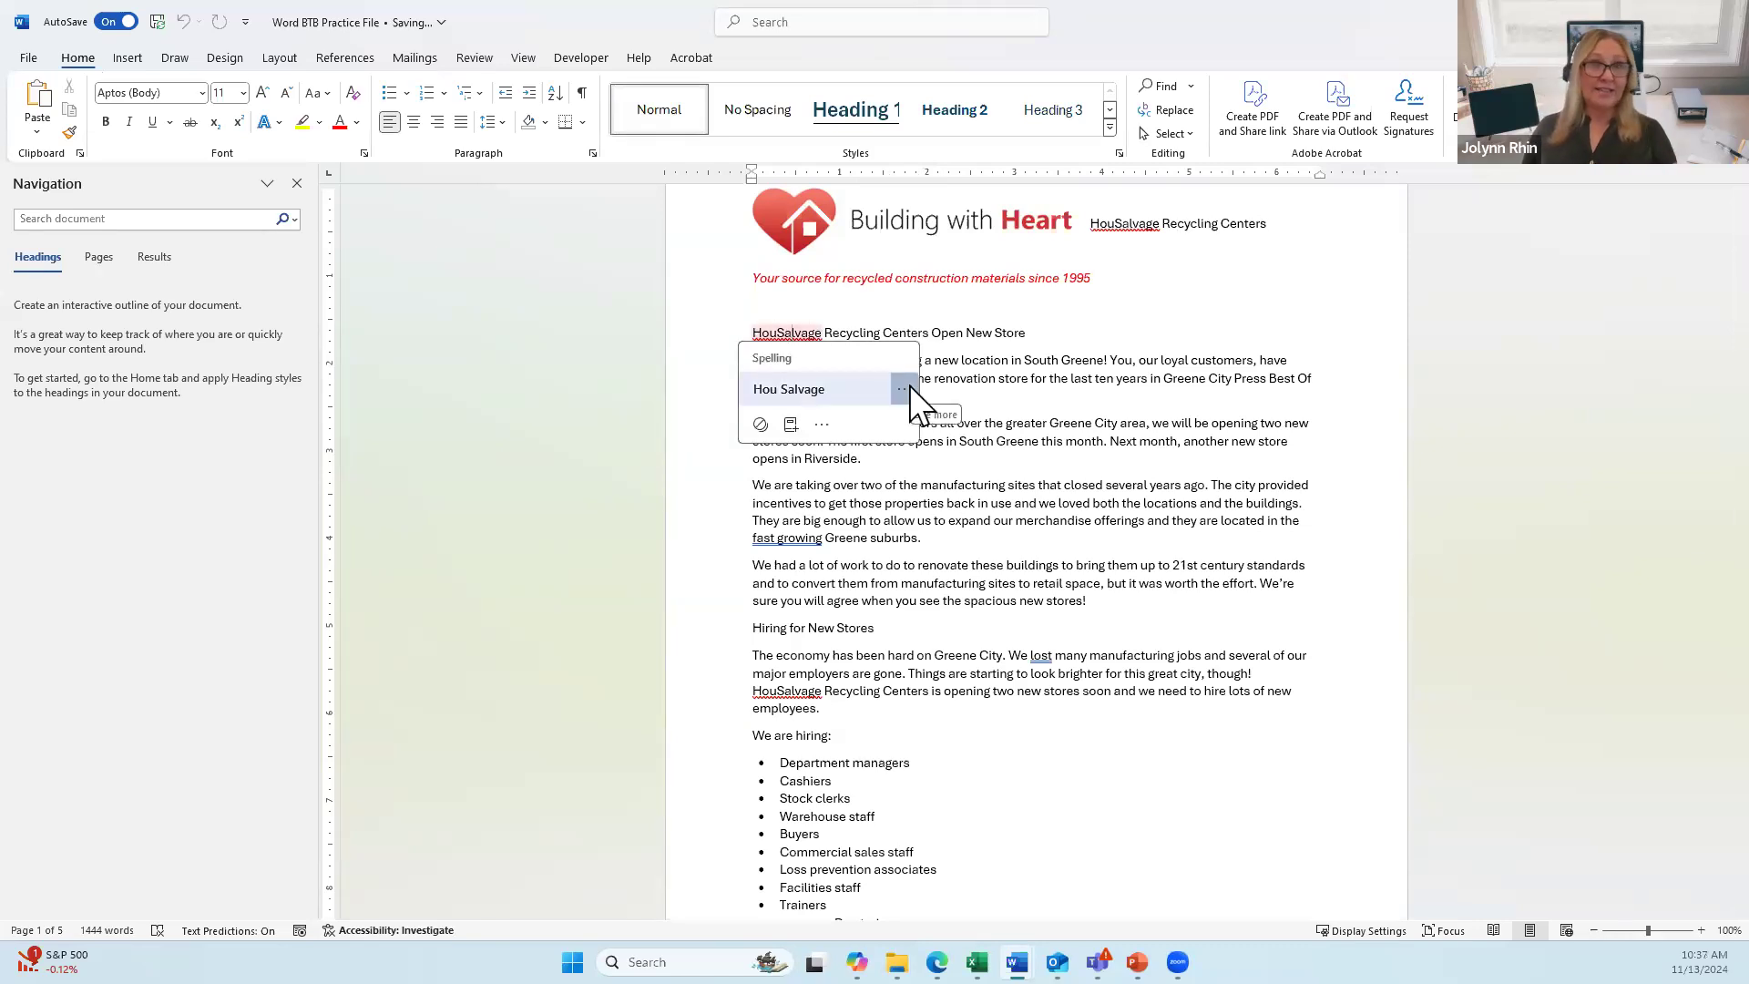
pyautogui.click(1133, 223)
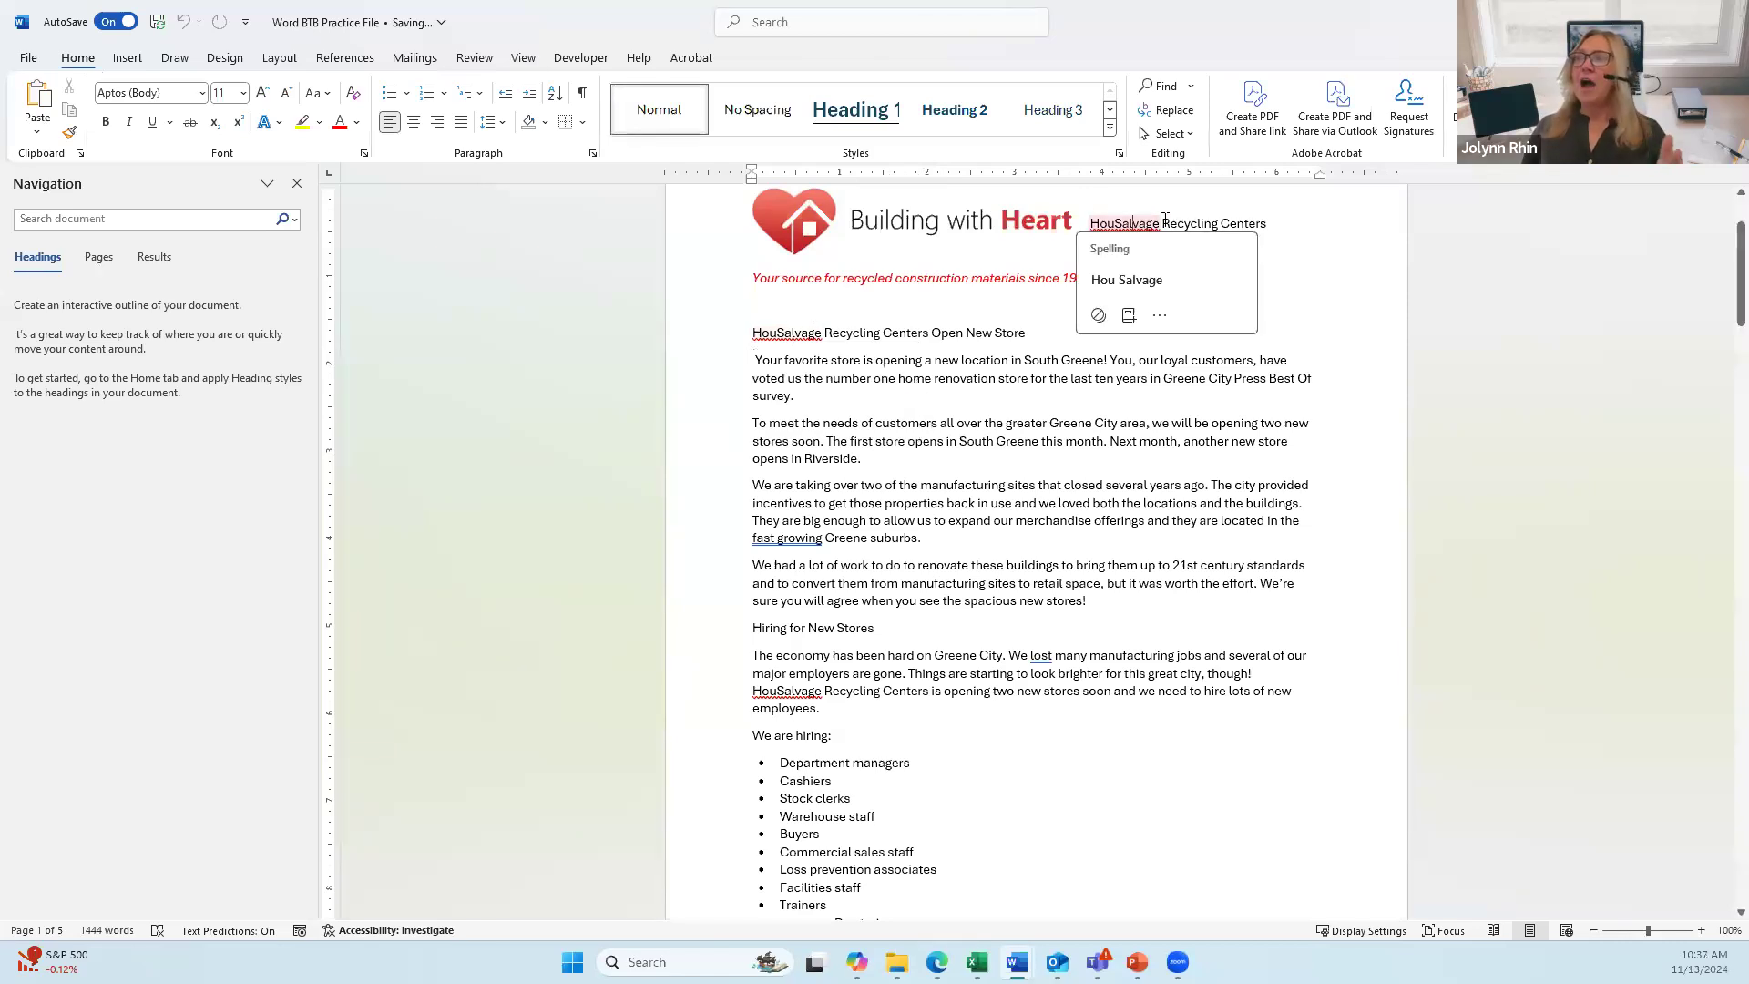
pyautogui.click(1267, 223)
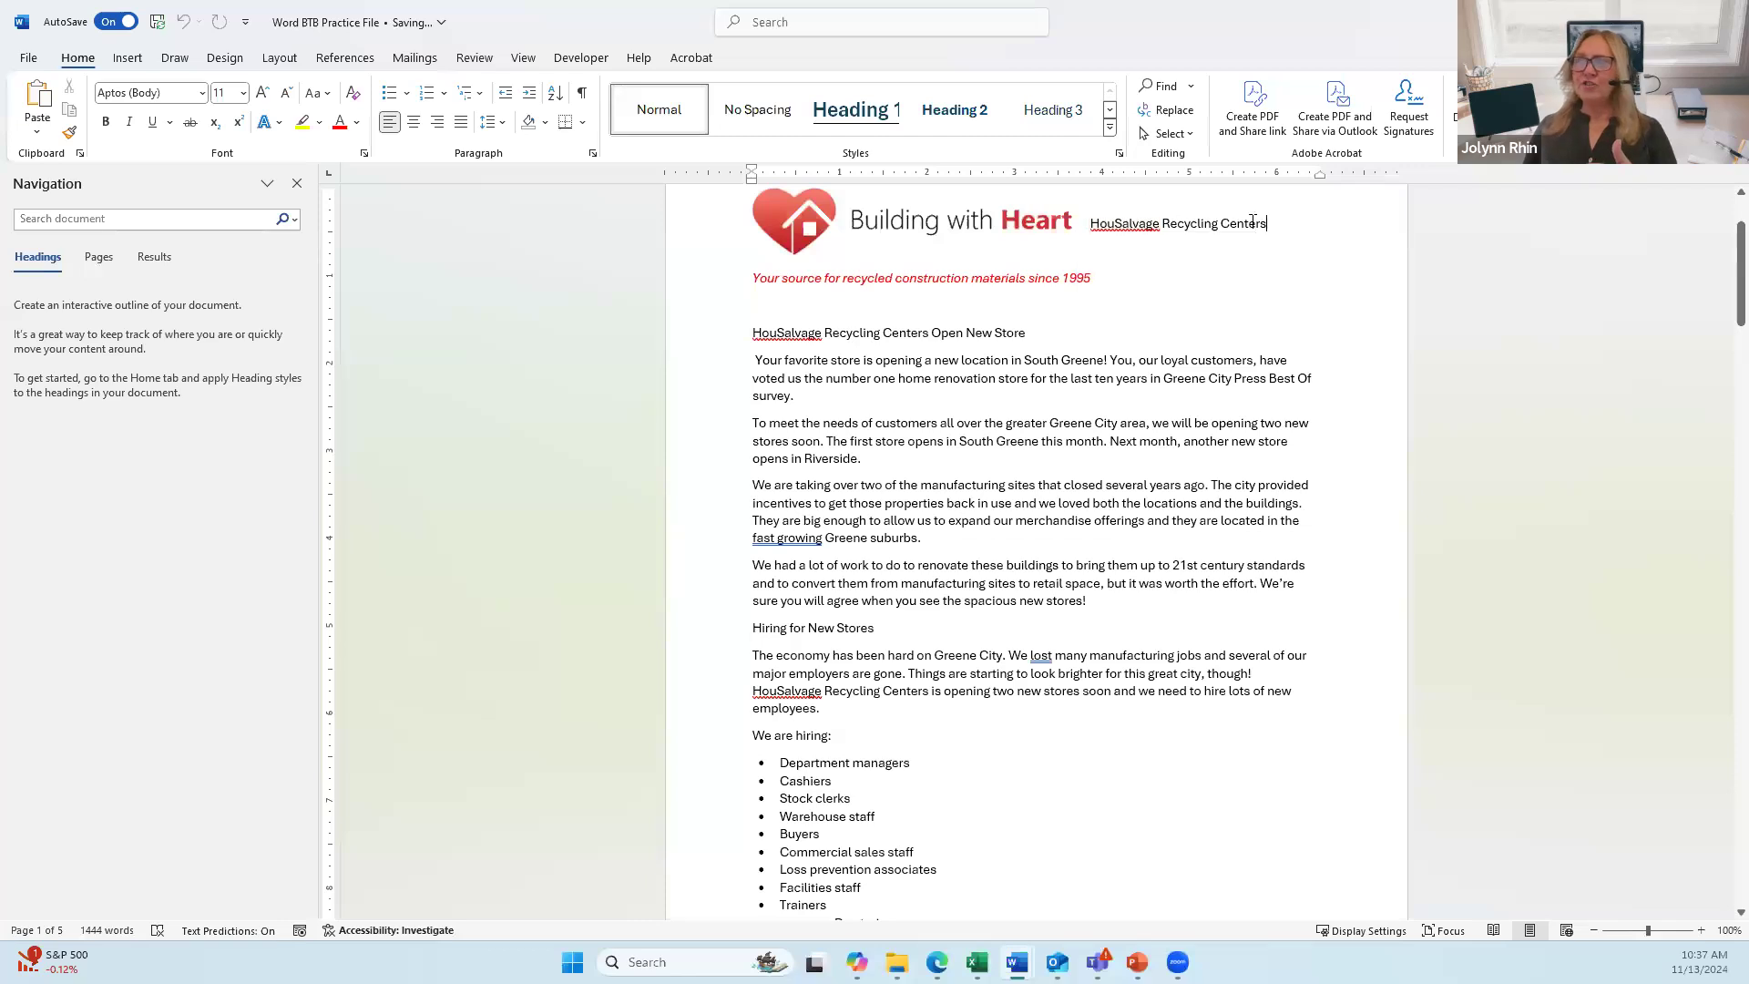
pyautogui.click(1231, 223)
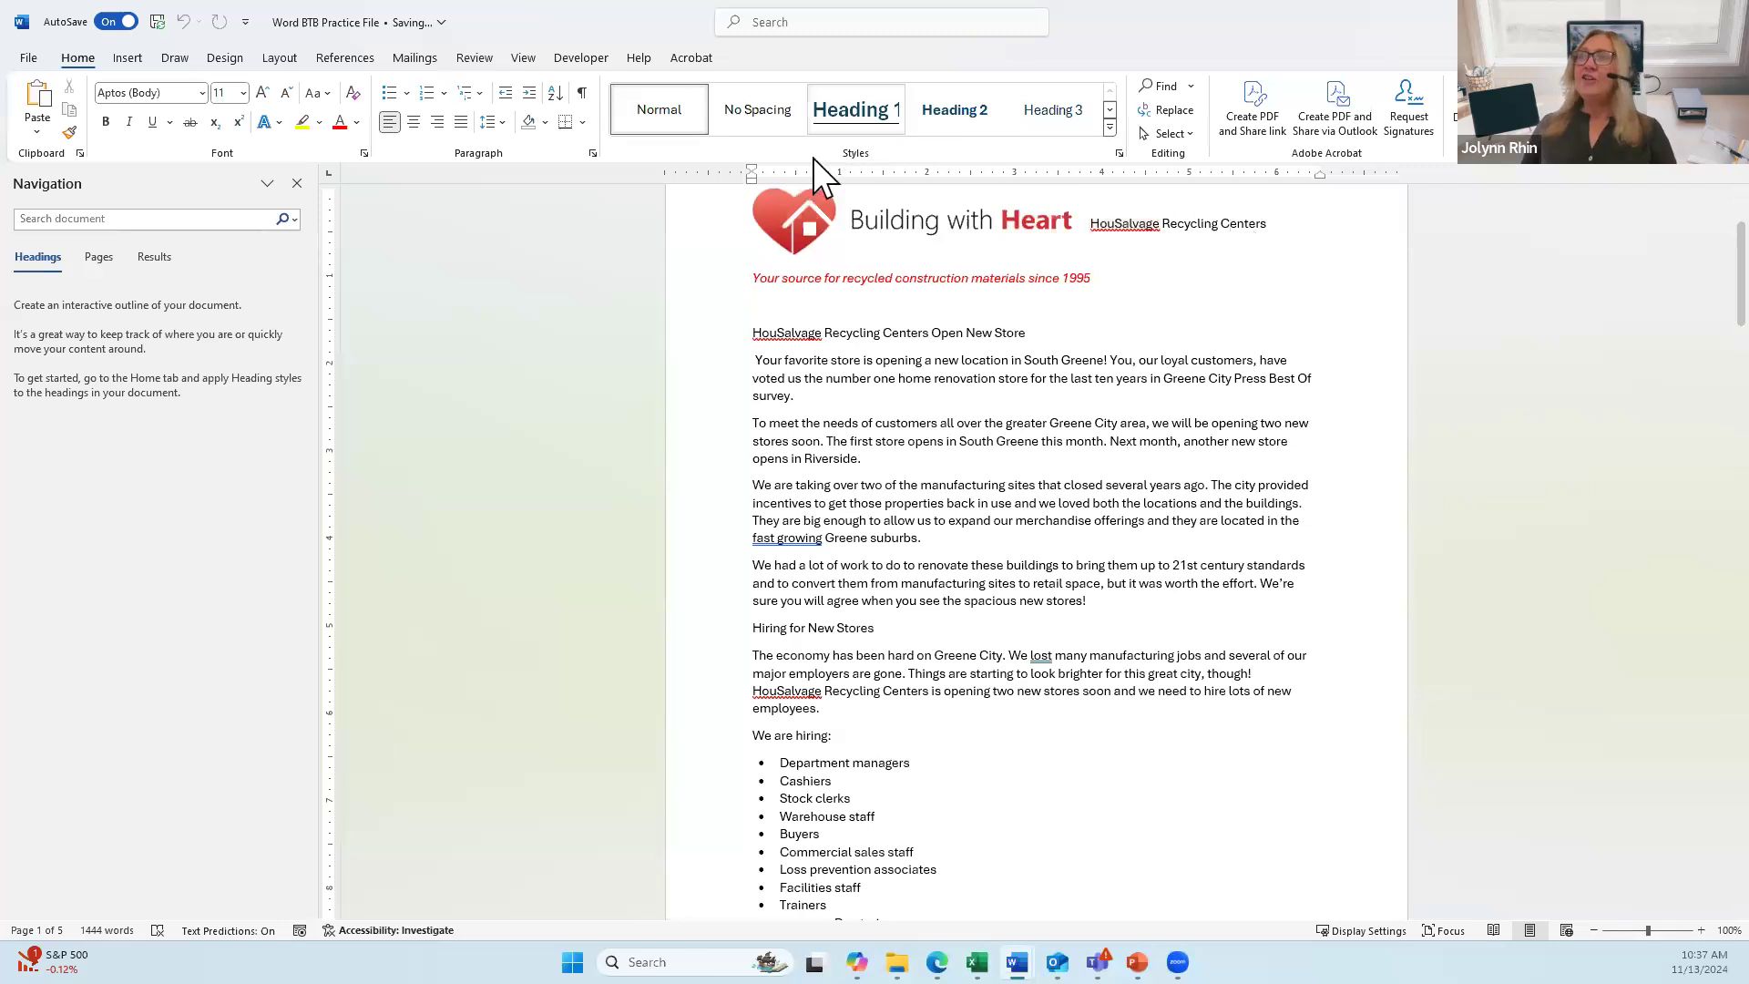
# Step: Apply the Title style to the HouSalvage Recycling Centers header line
pyautogui.click(1110, 128)
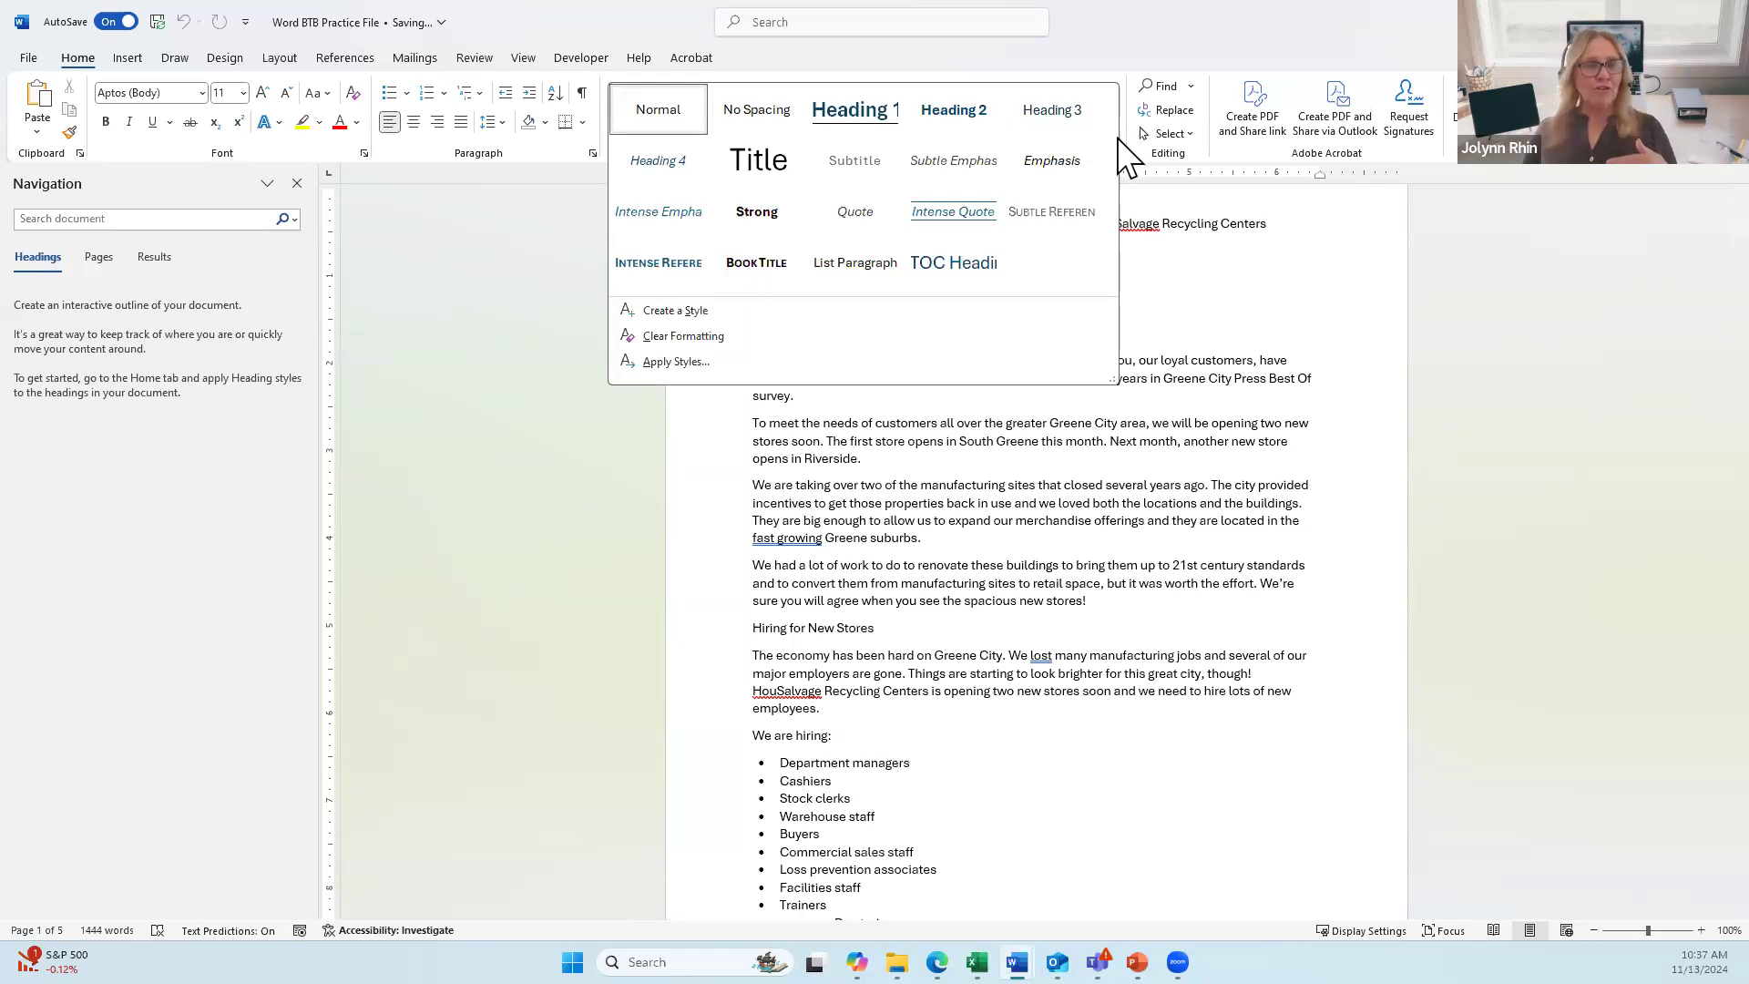
pyautogui.click(749, 167)
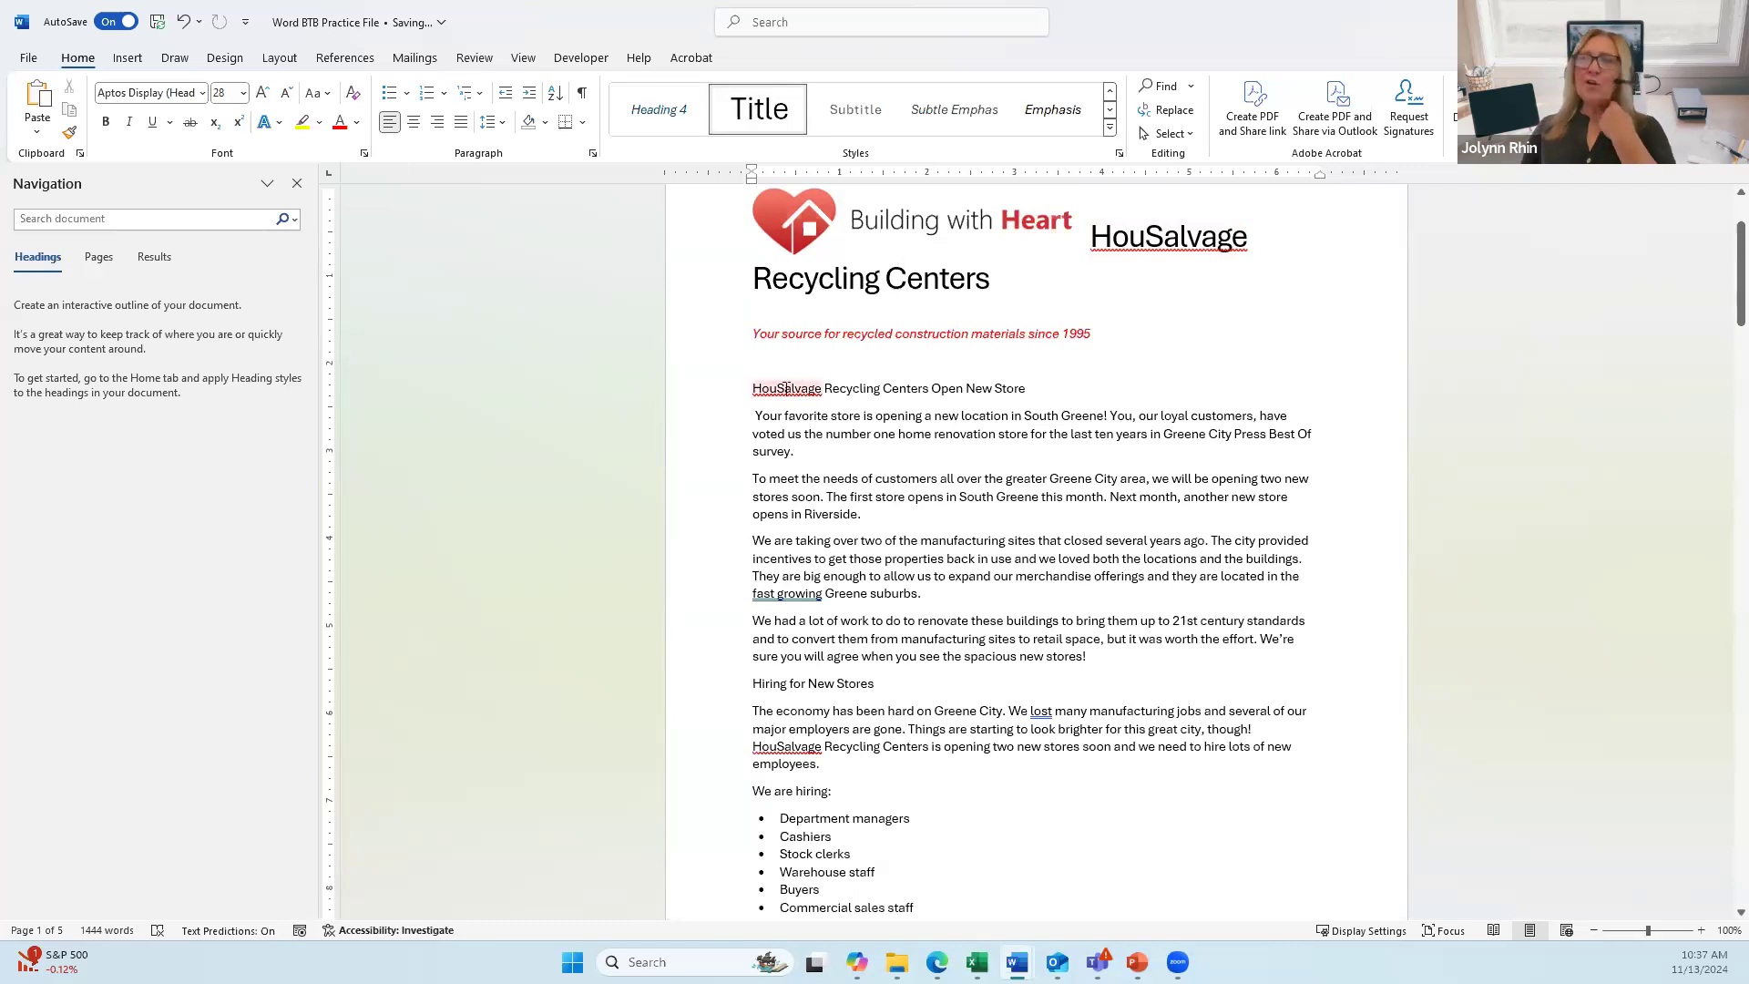
pyautogui.click(864, 388)
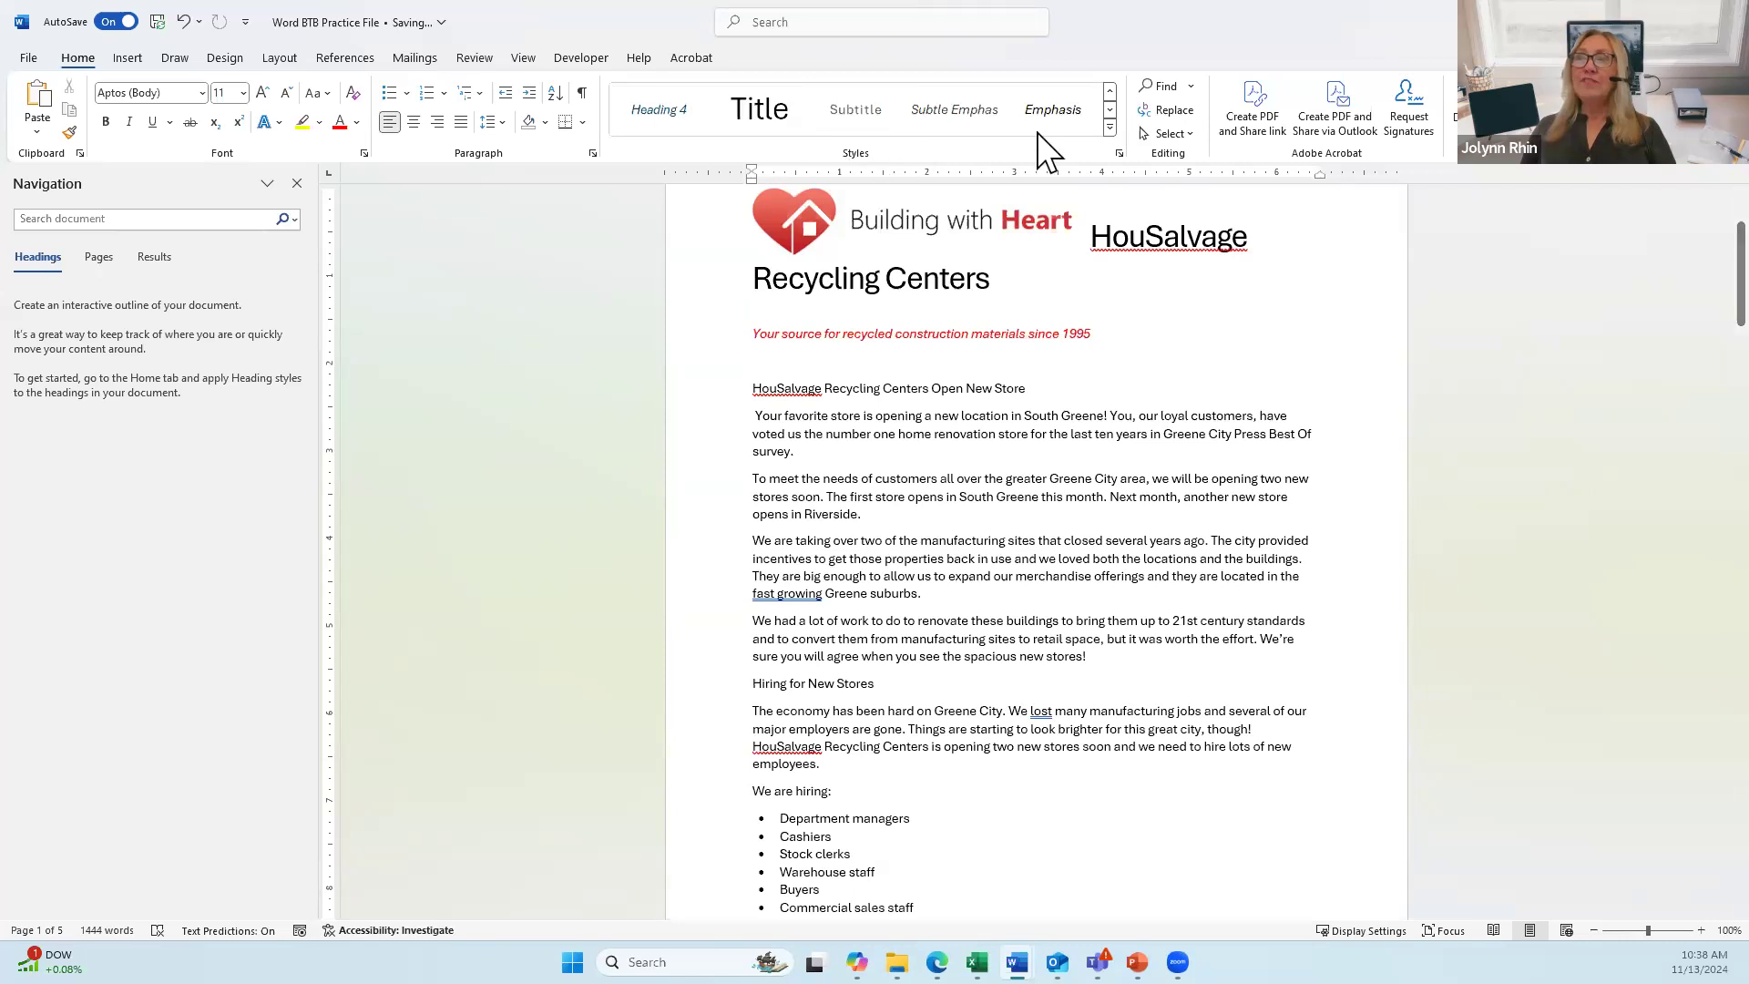
# Step: Make 'HouSalvage Recycling Centers Open New Store' a Heading 1 with a bottom border
pyautogui.click(1108, 126)
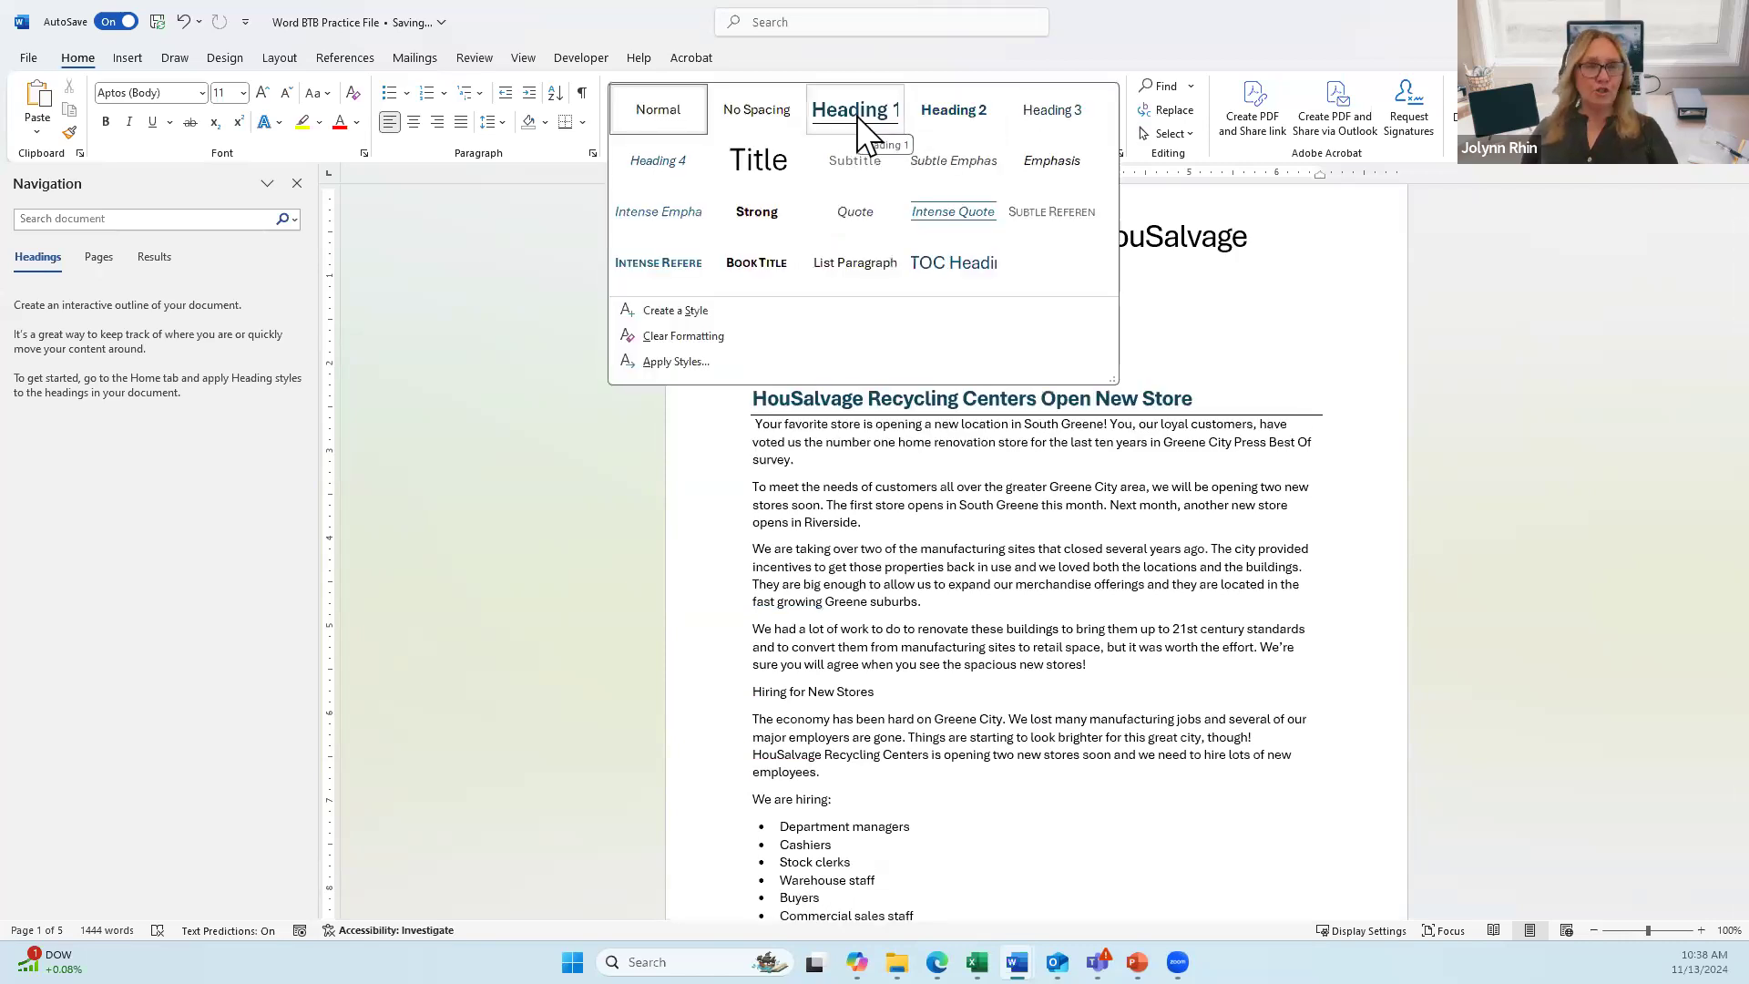
pyautogui.click(857, 118)
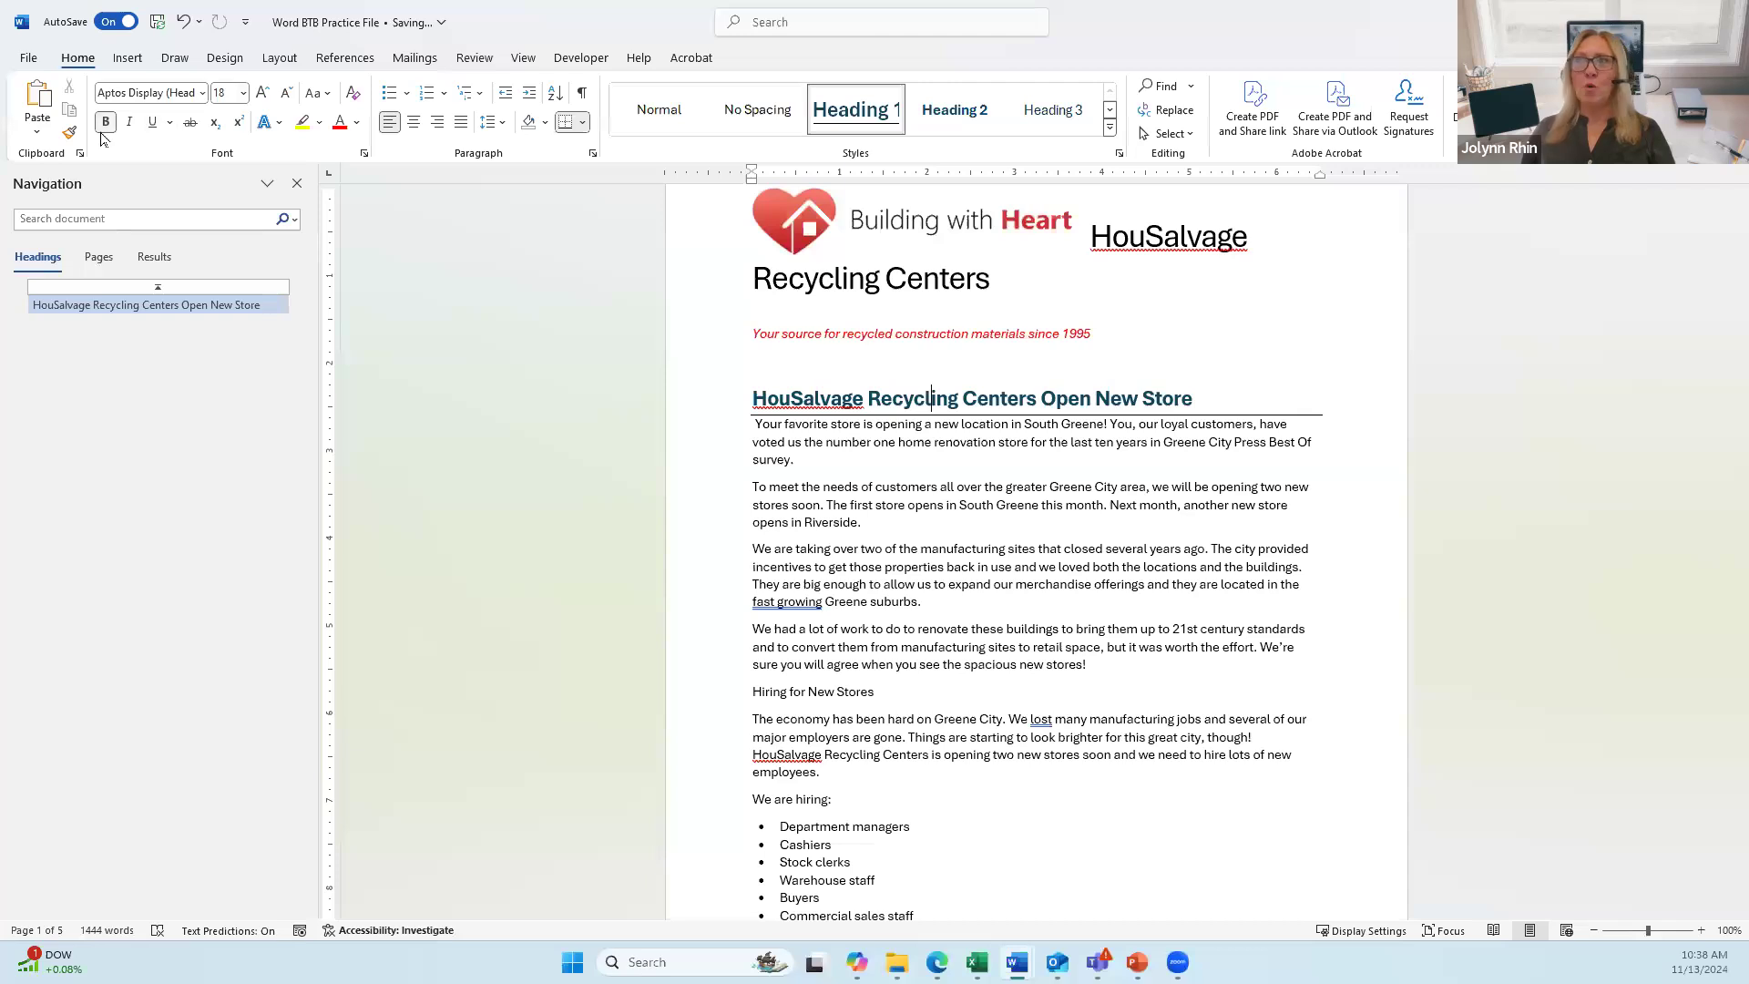
pyautogui.click(358, 124)
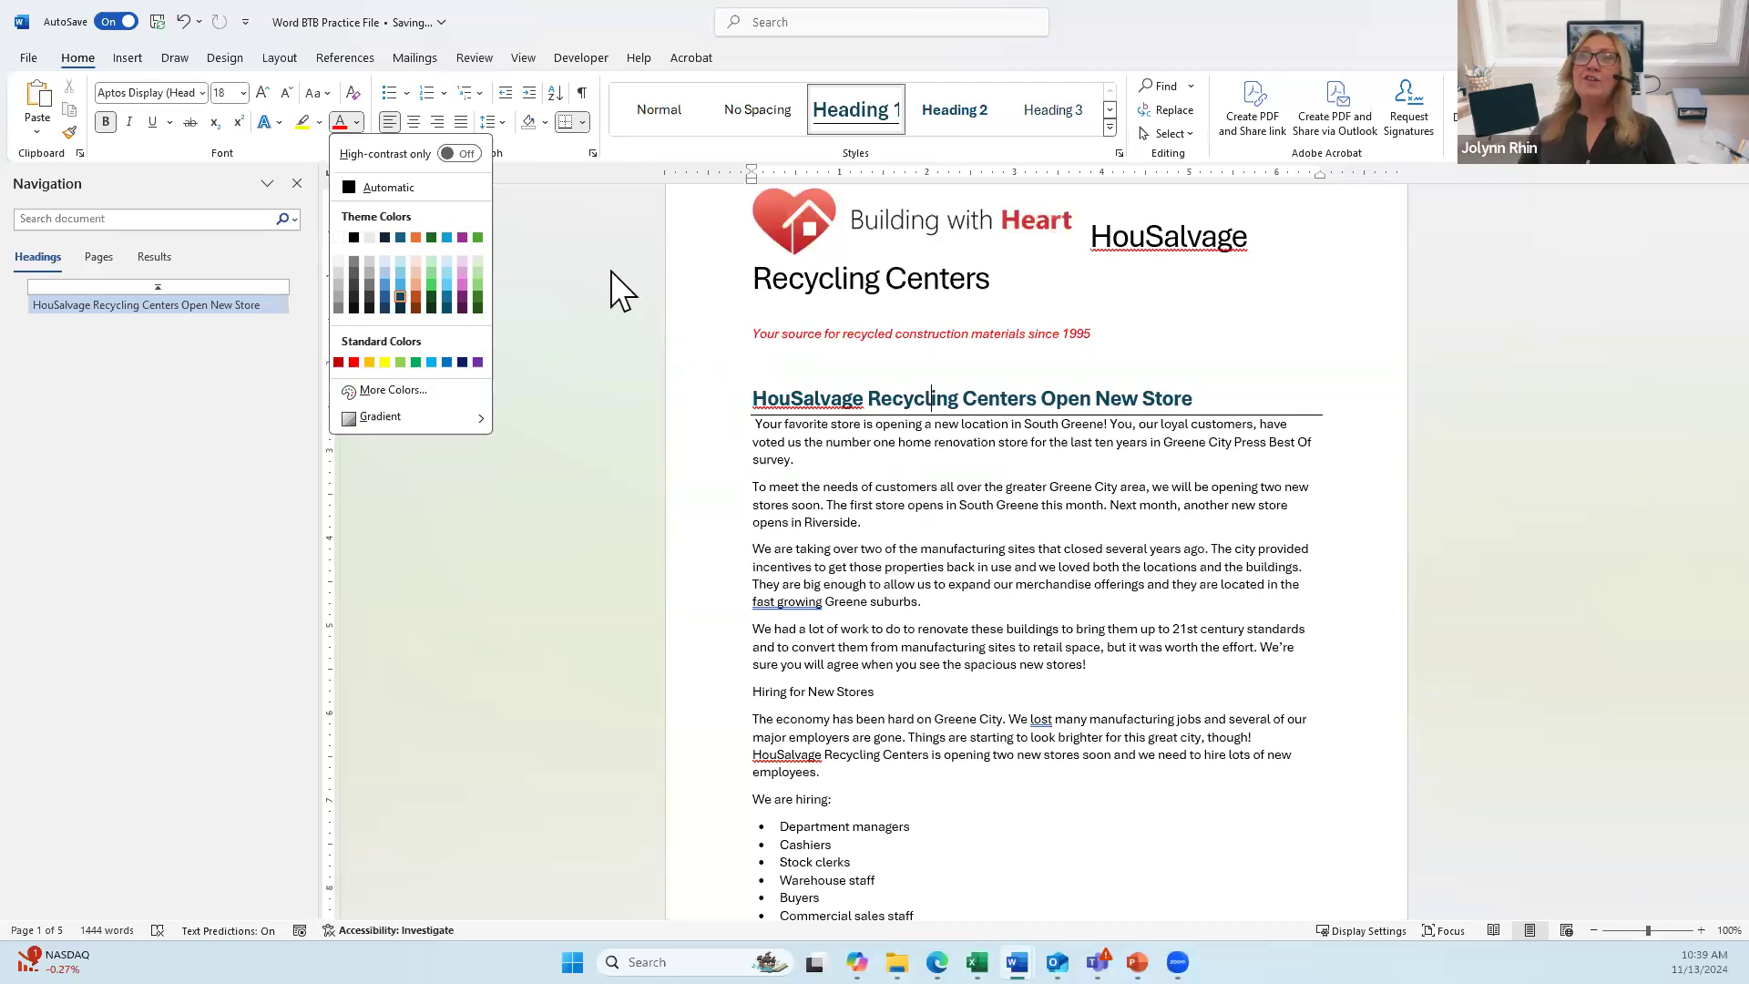
pyautogui.click(586, 189)
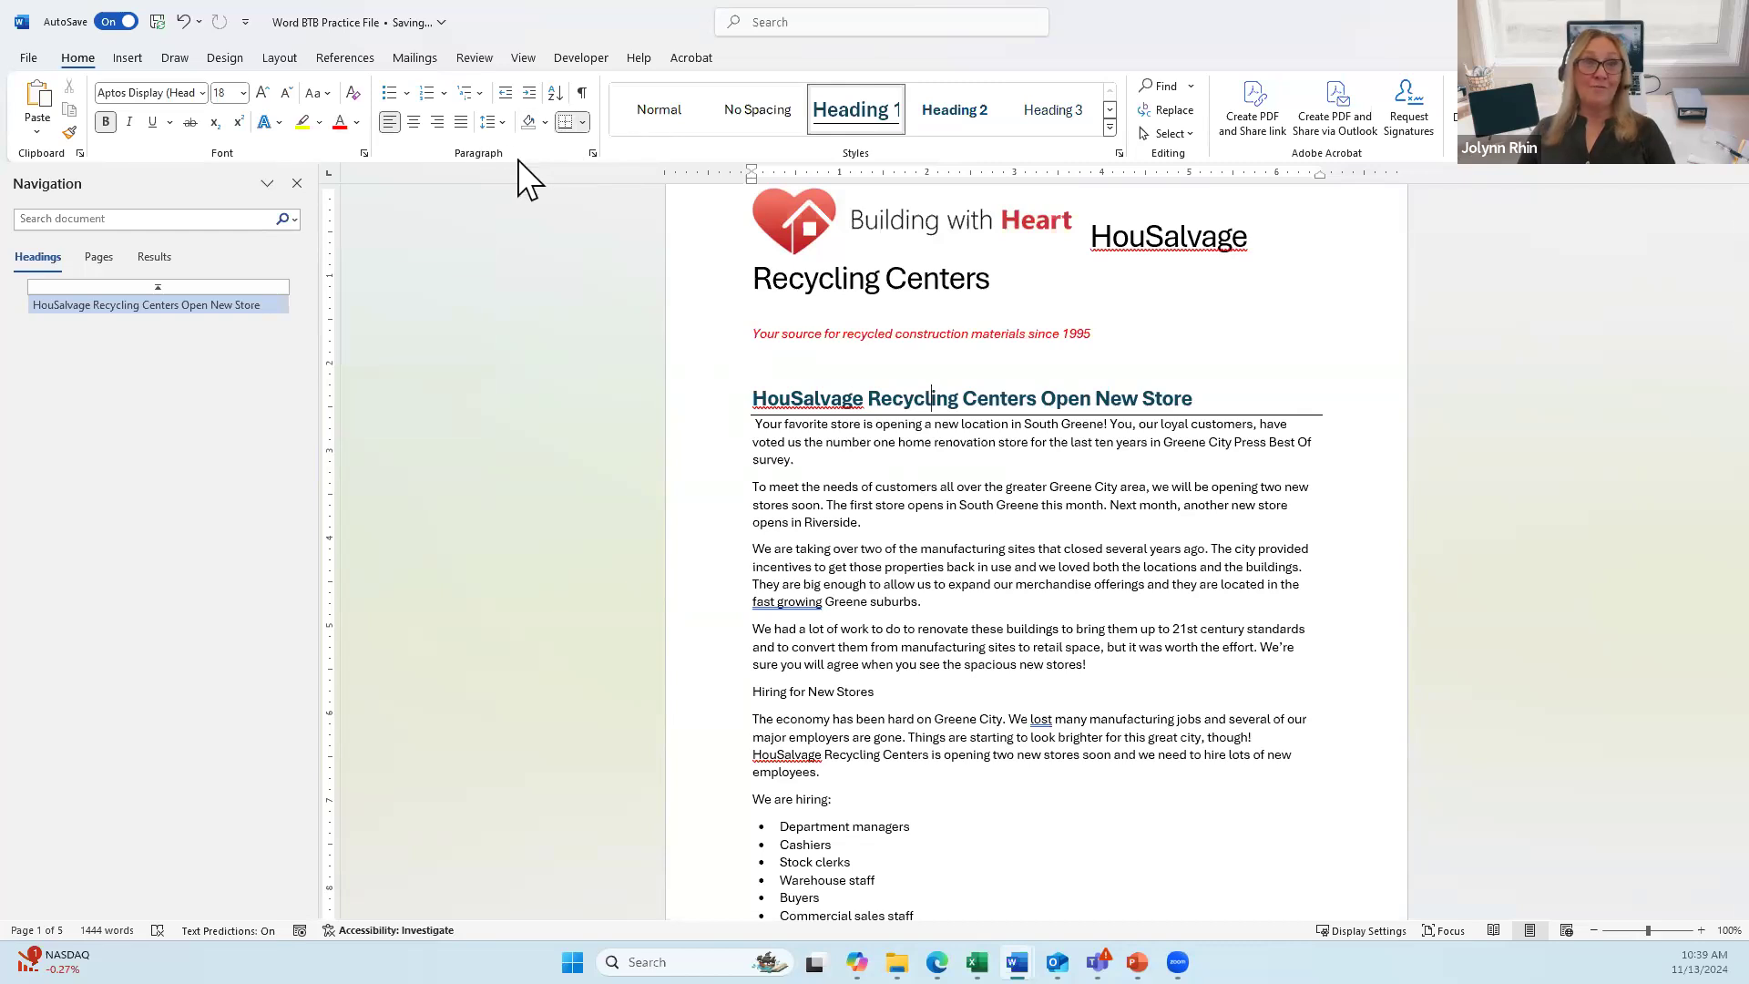
pyautogui.click(583, 123)
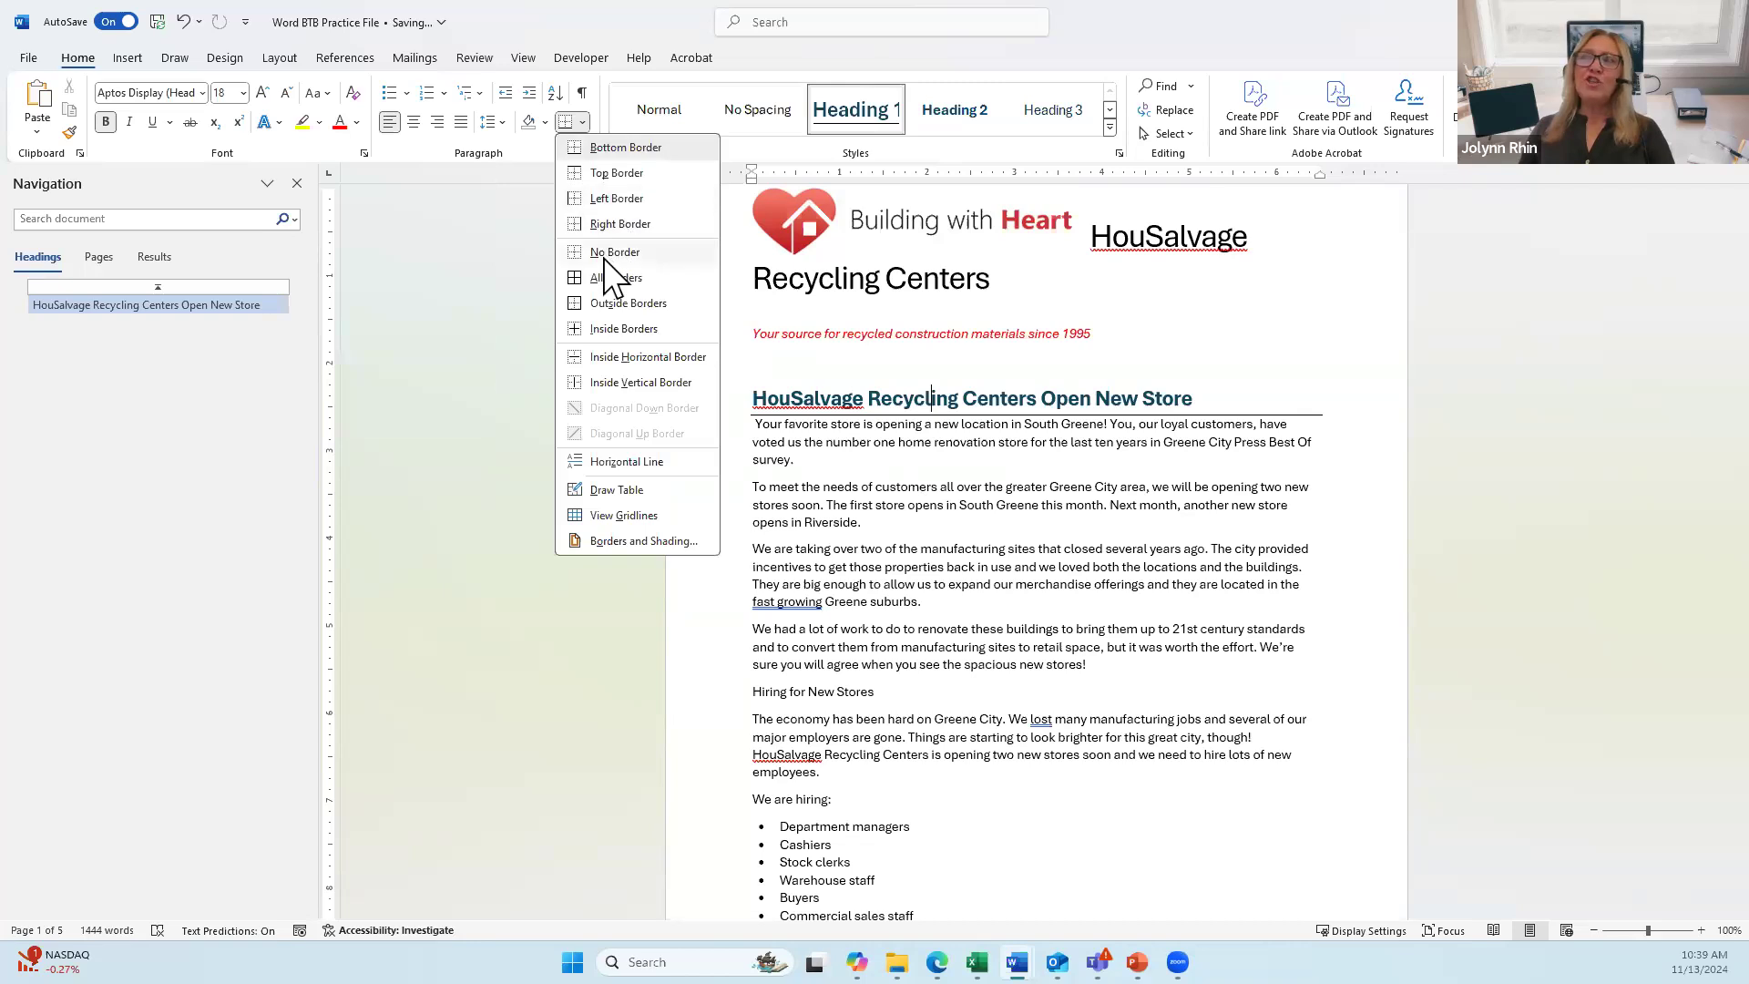
pyautogui.click(638, 148)
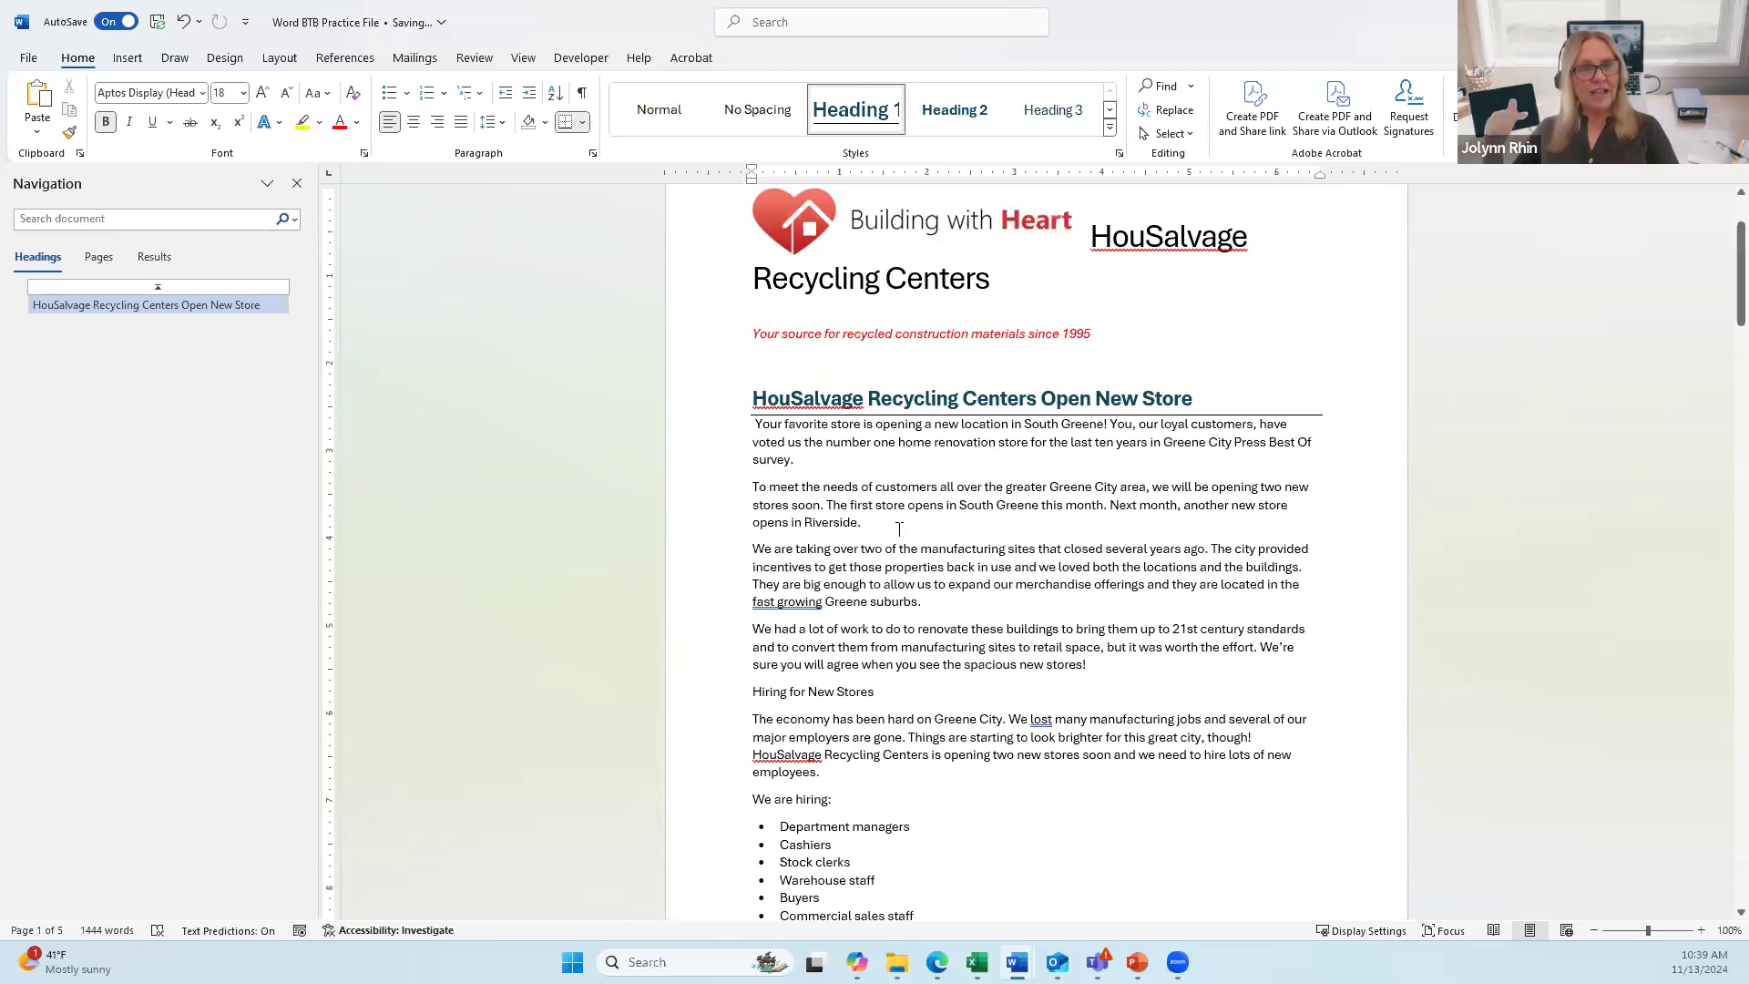
# Step: Apply Heading 1 to the 'Hiring for New Stores' line
pyautogui.scroll(-2, 925, 579)
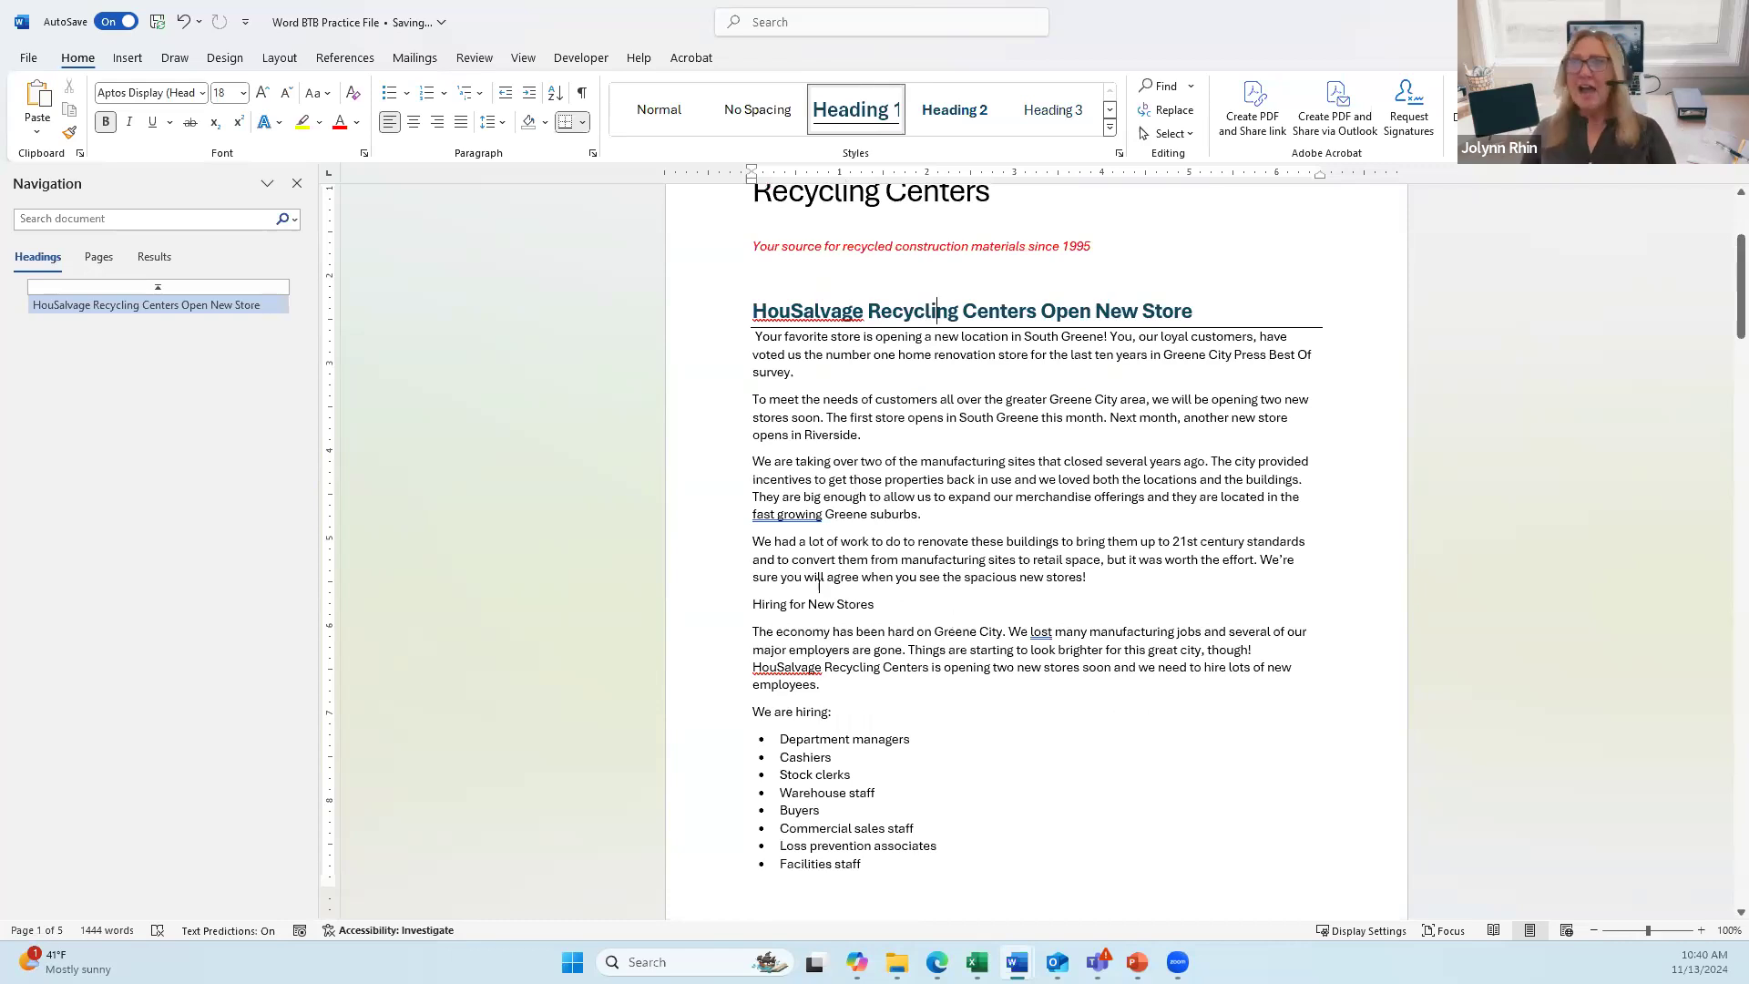
pyautogui.click(844, 594)
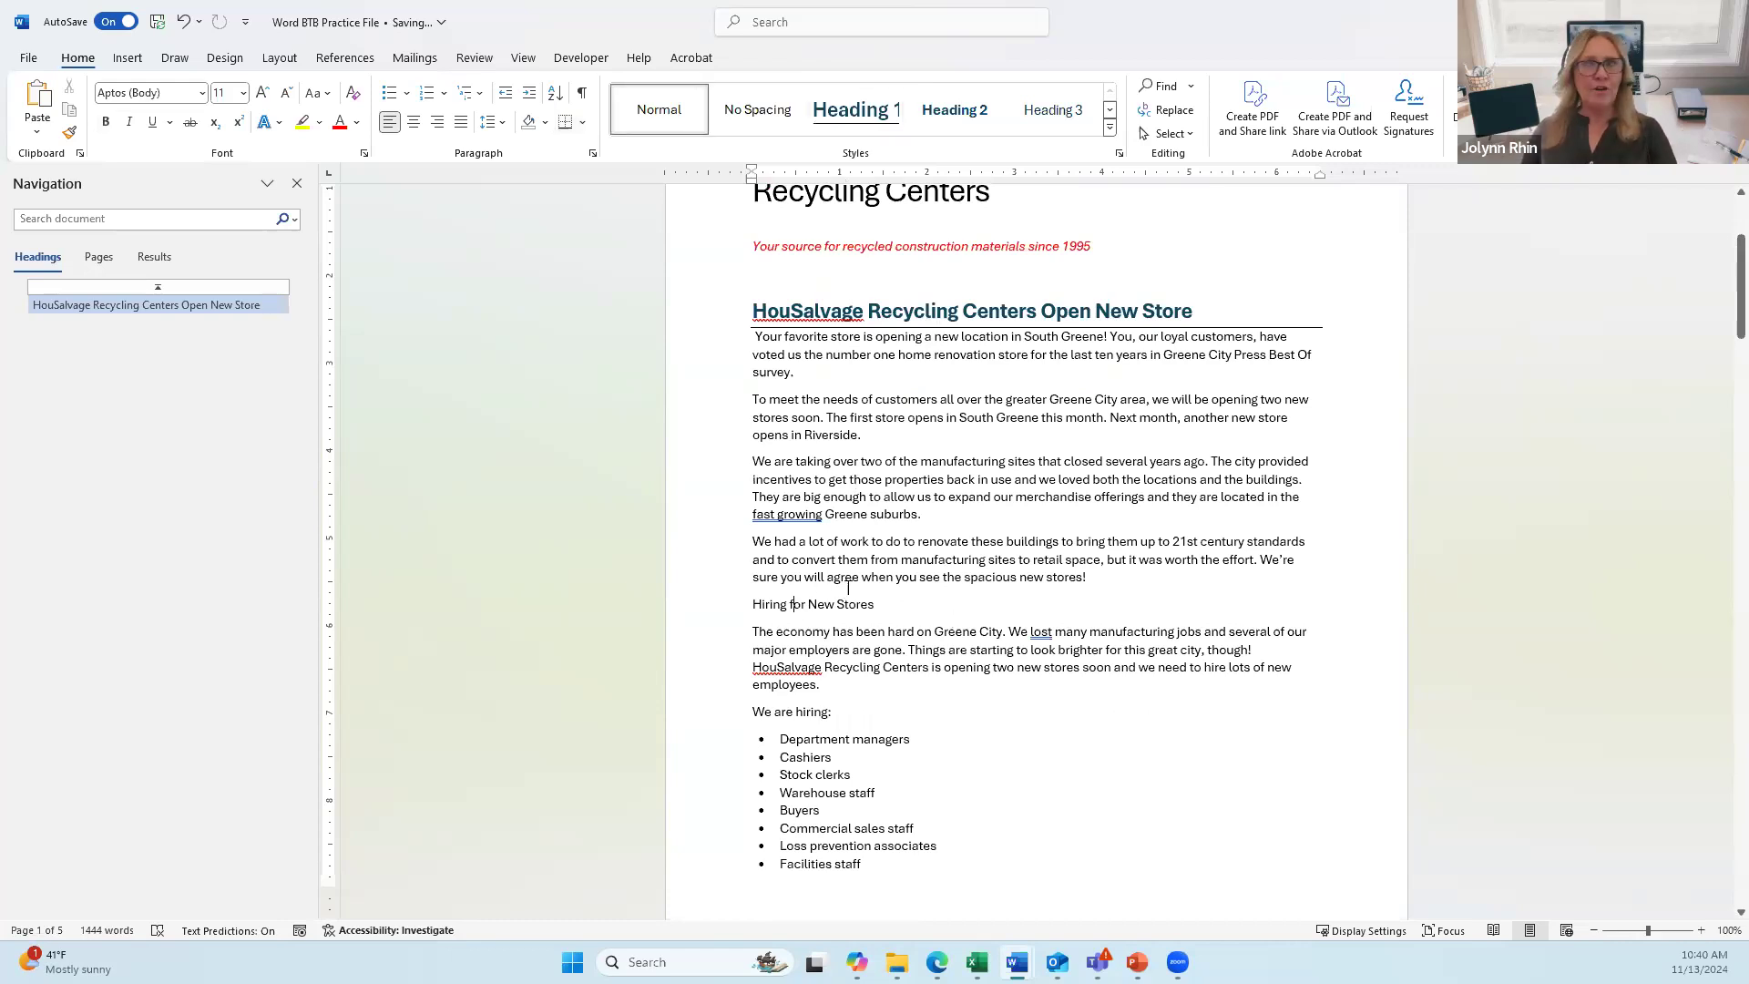
pyautogui.click(845, 113)
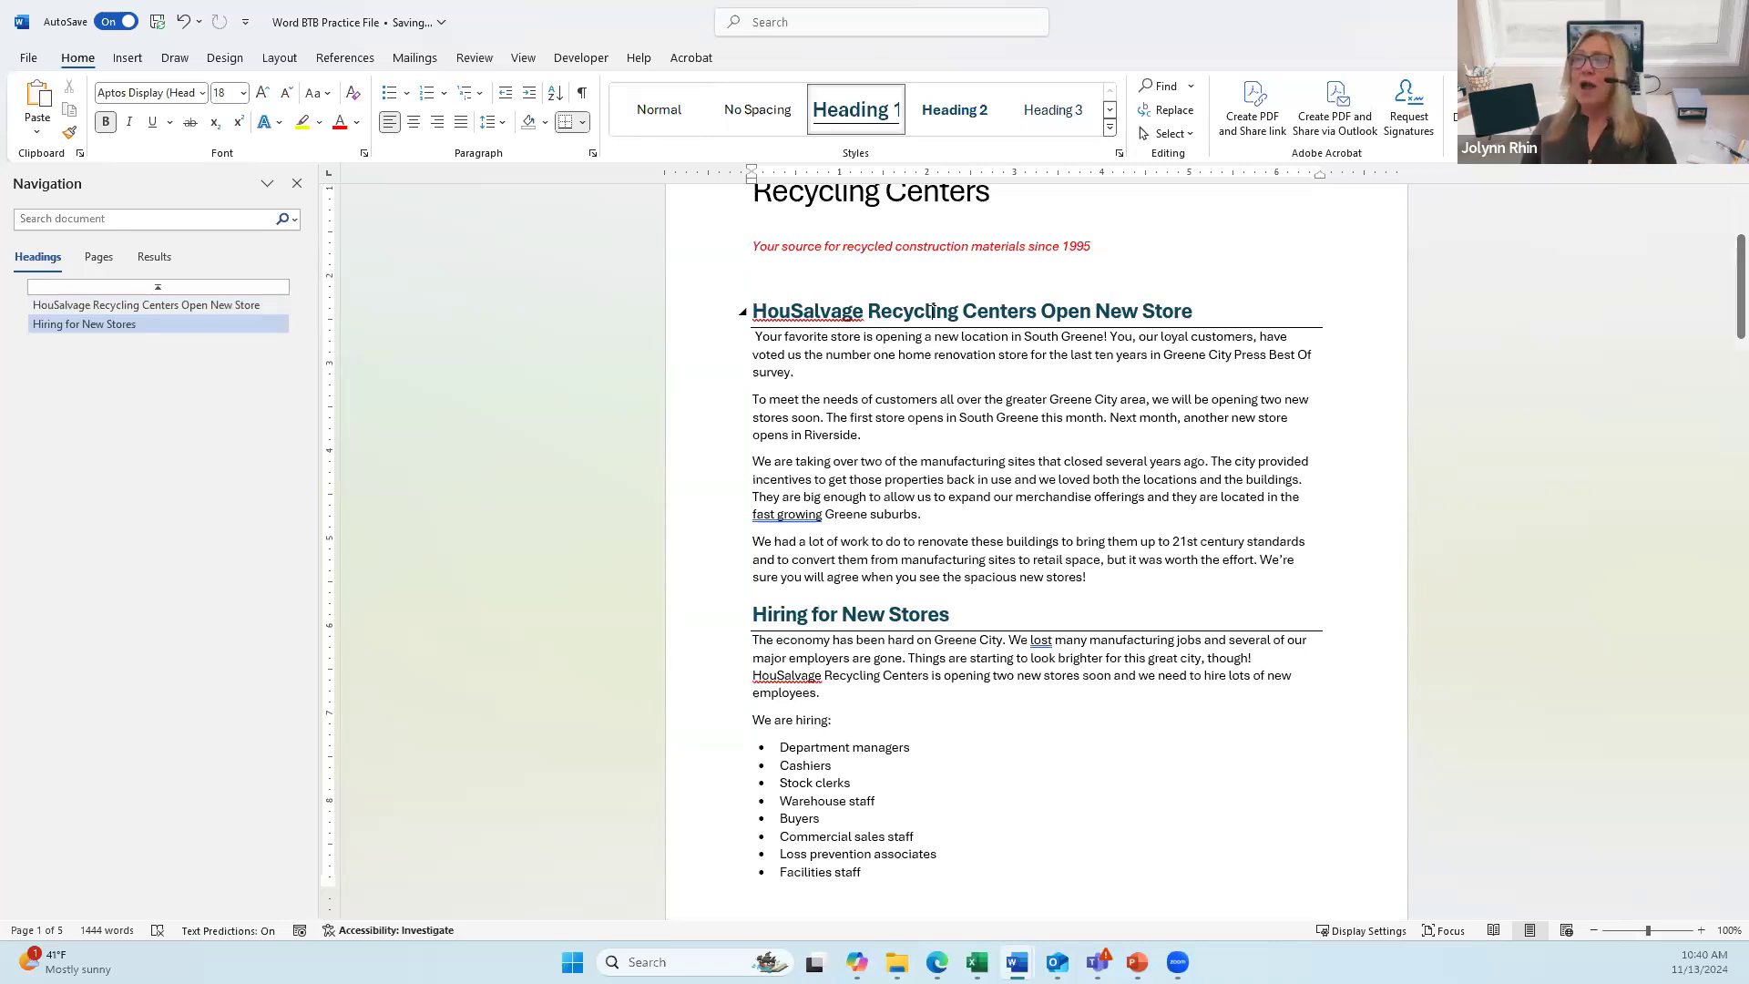
pyautogui.scroll(-2, 935, 310)
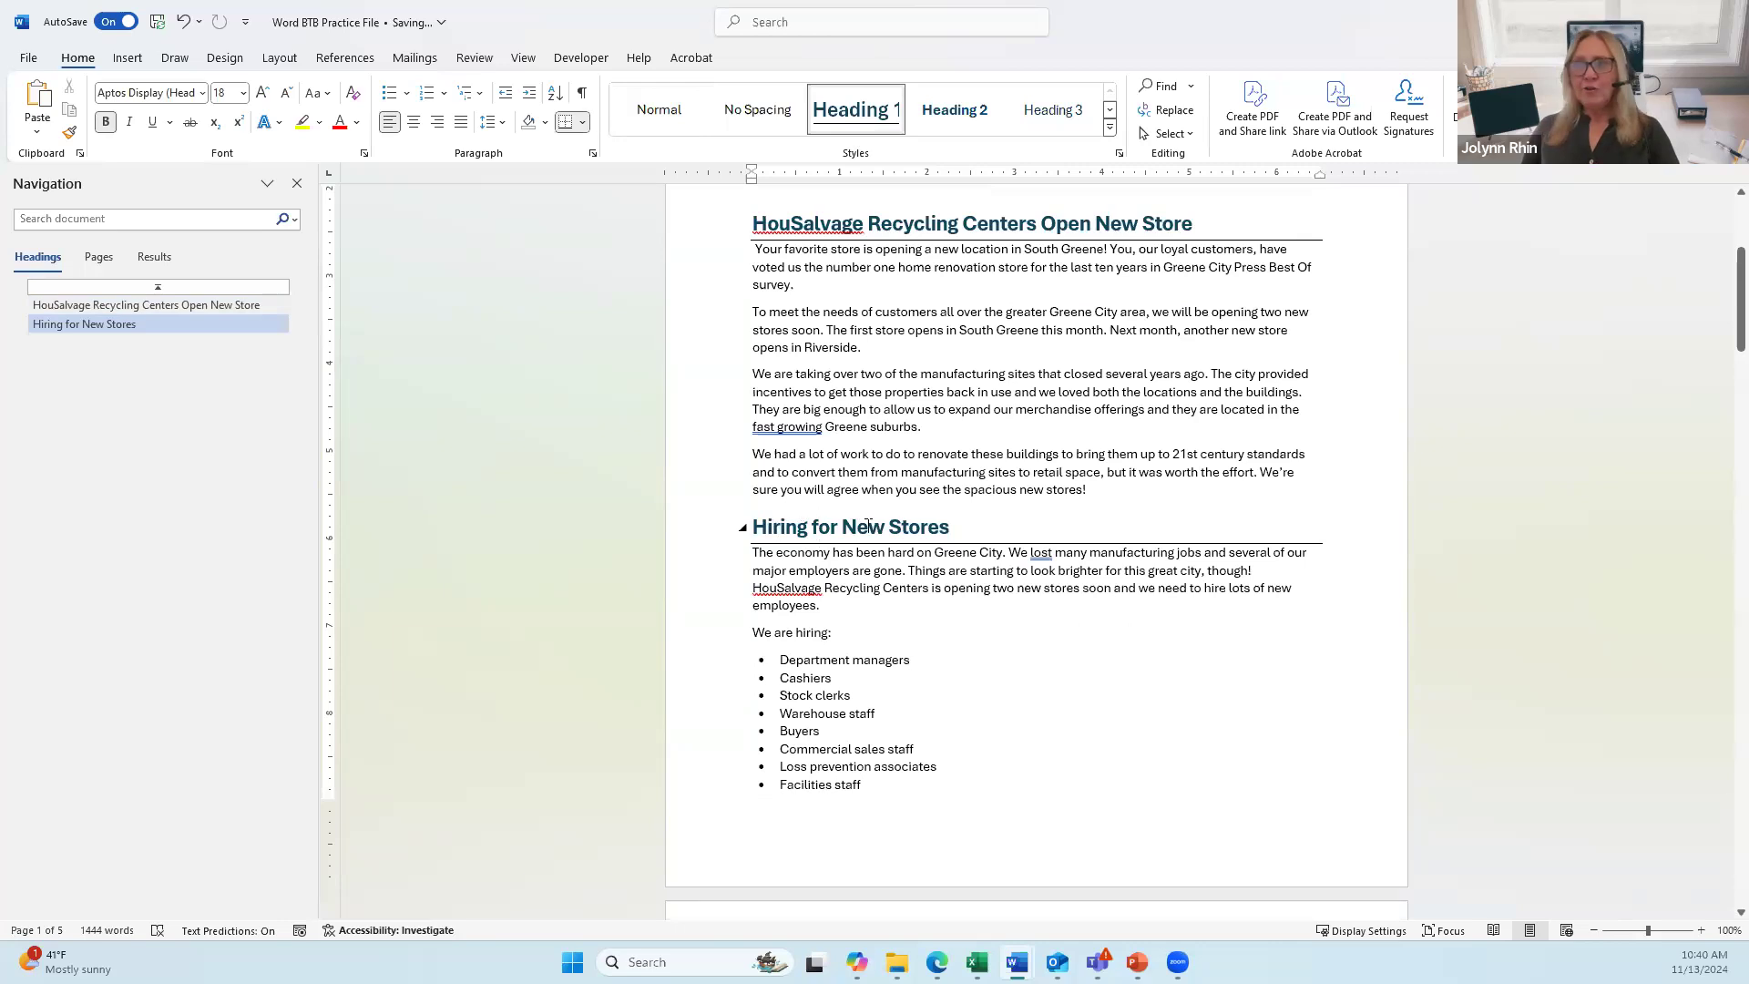
pyautogui.scroll(-9, 966, 514)
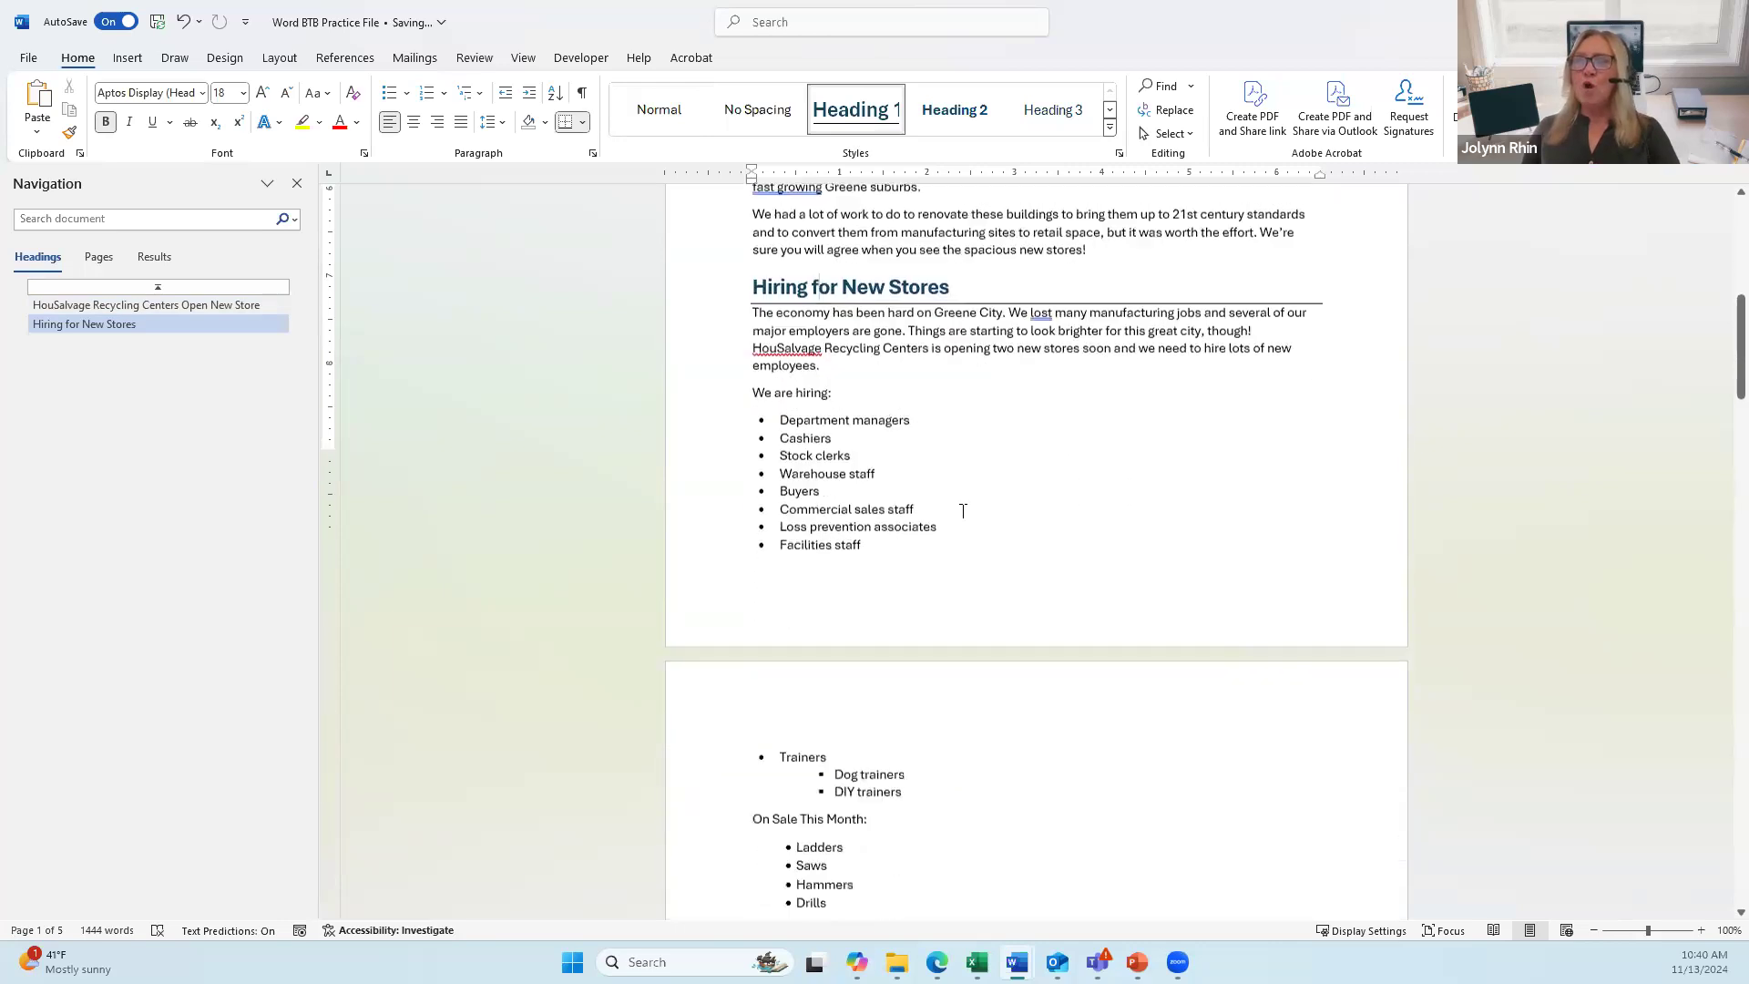
pyautogui.scroll(-4, 963, 511)
# Step: Make Rental Department Opens! a Heading 1, and DIY Seminars and Mascot Family Growing Too! Heading 2
pyautogui.click(773, 473)
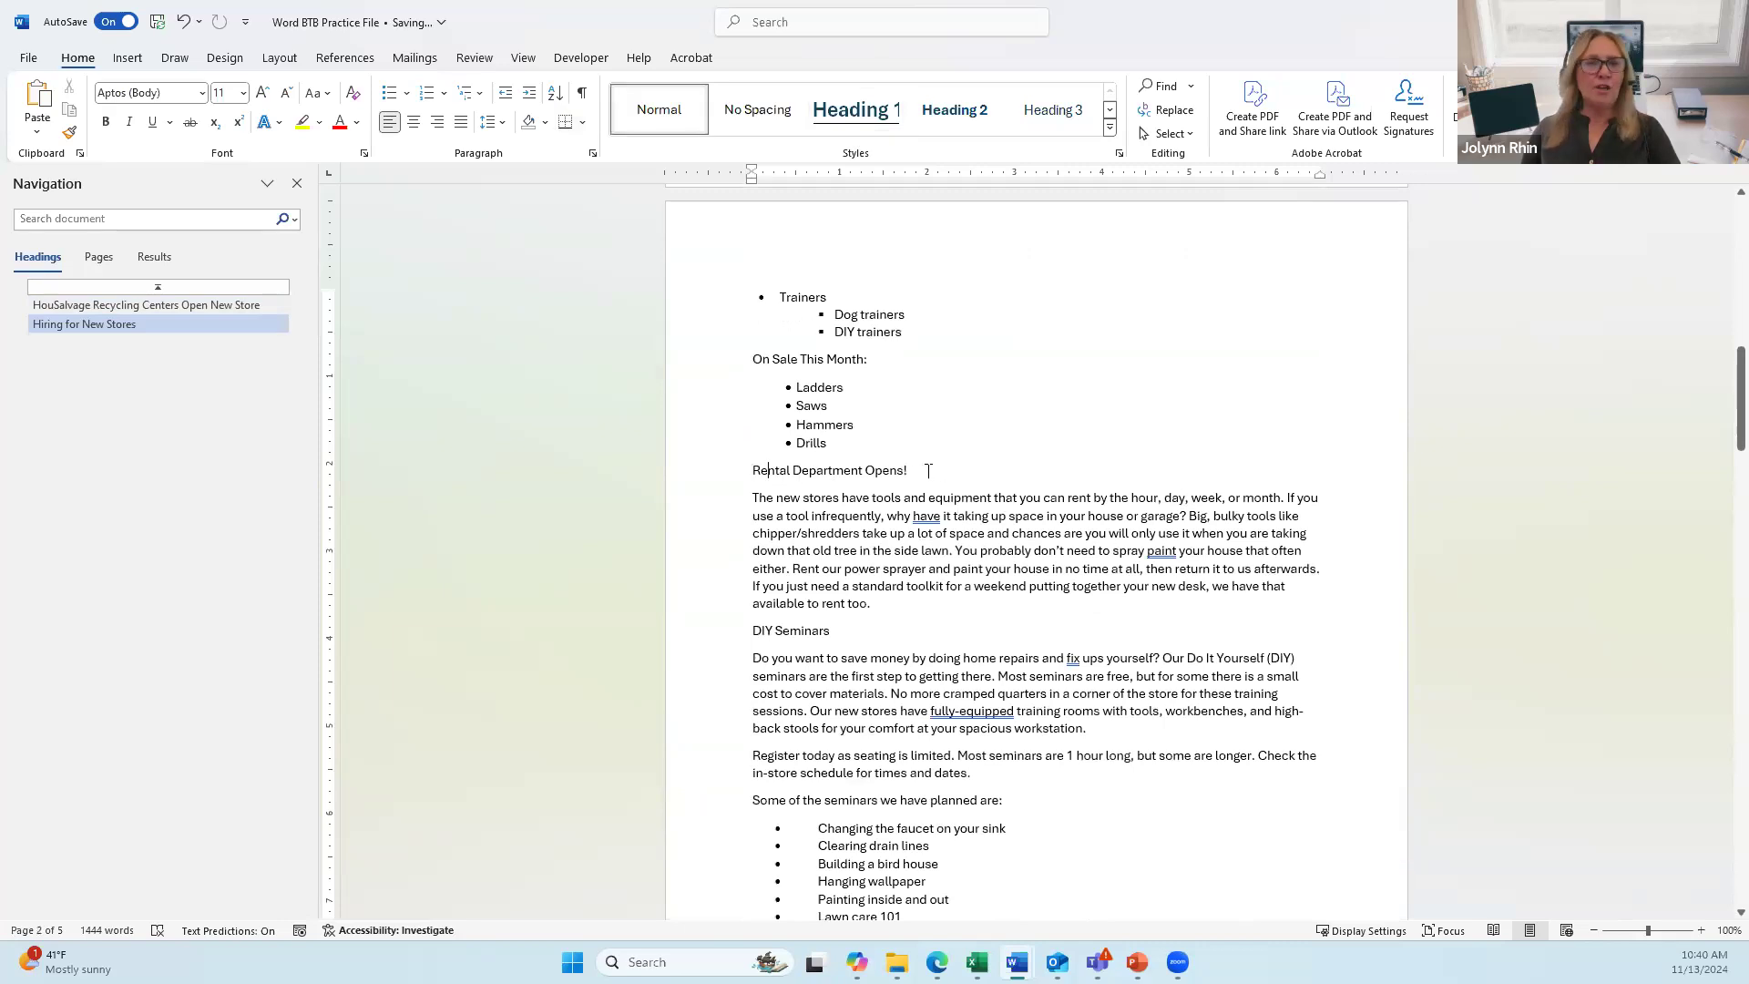
pyautogui.click(855, 109)
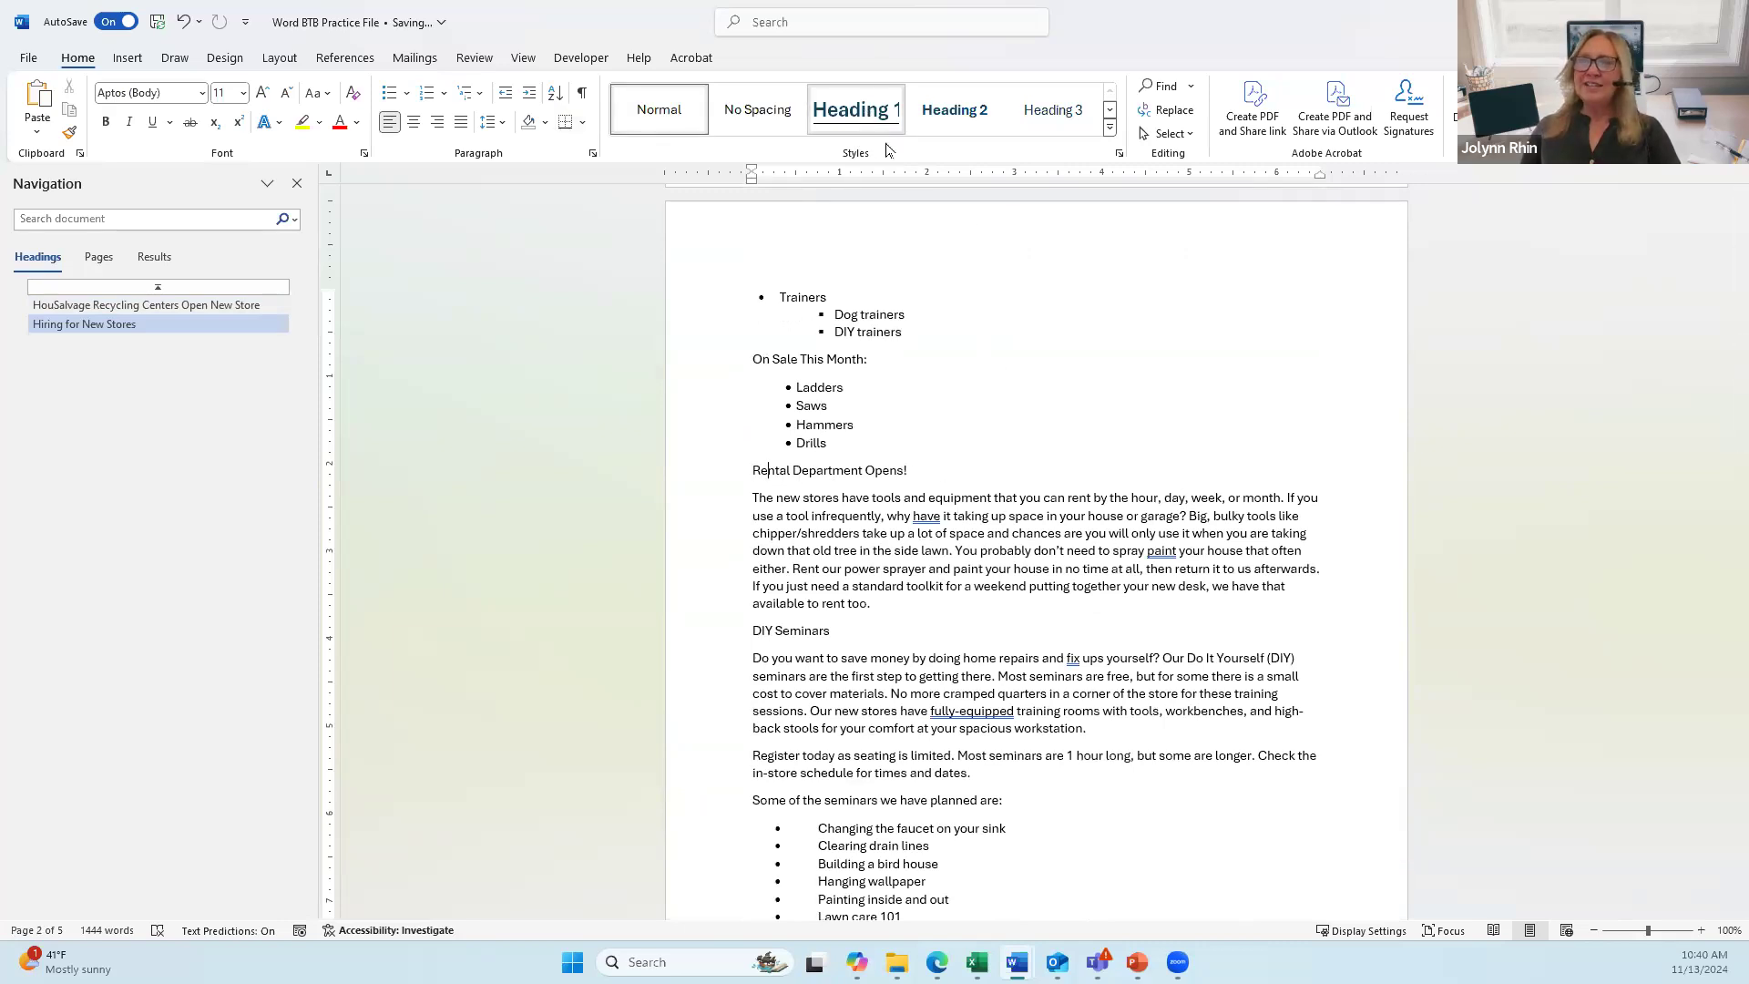
pyautogui.click(805, 639)
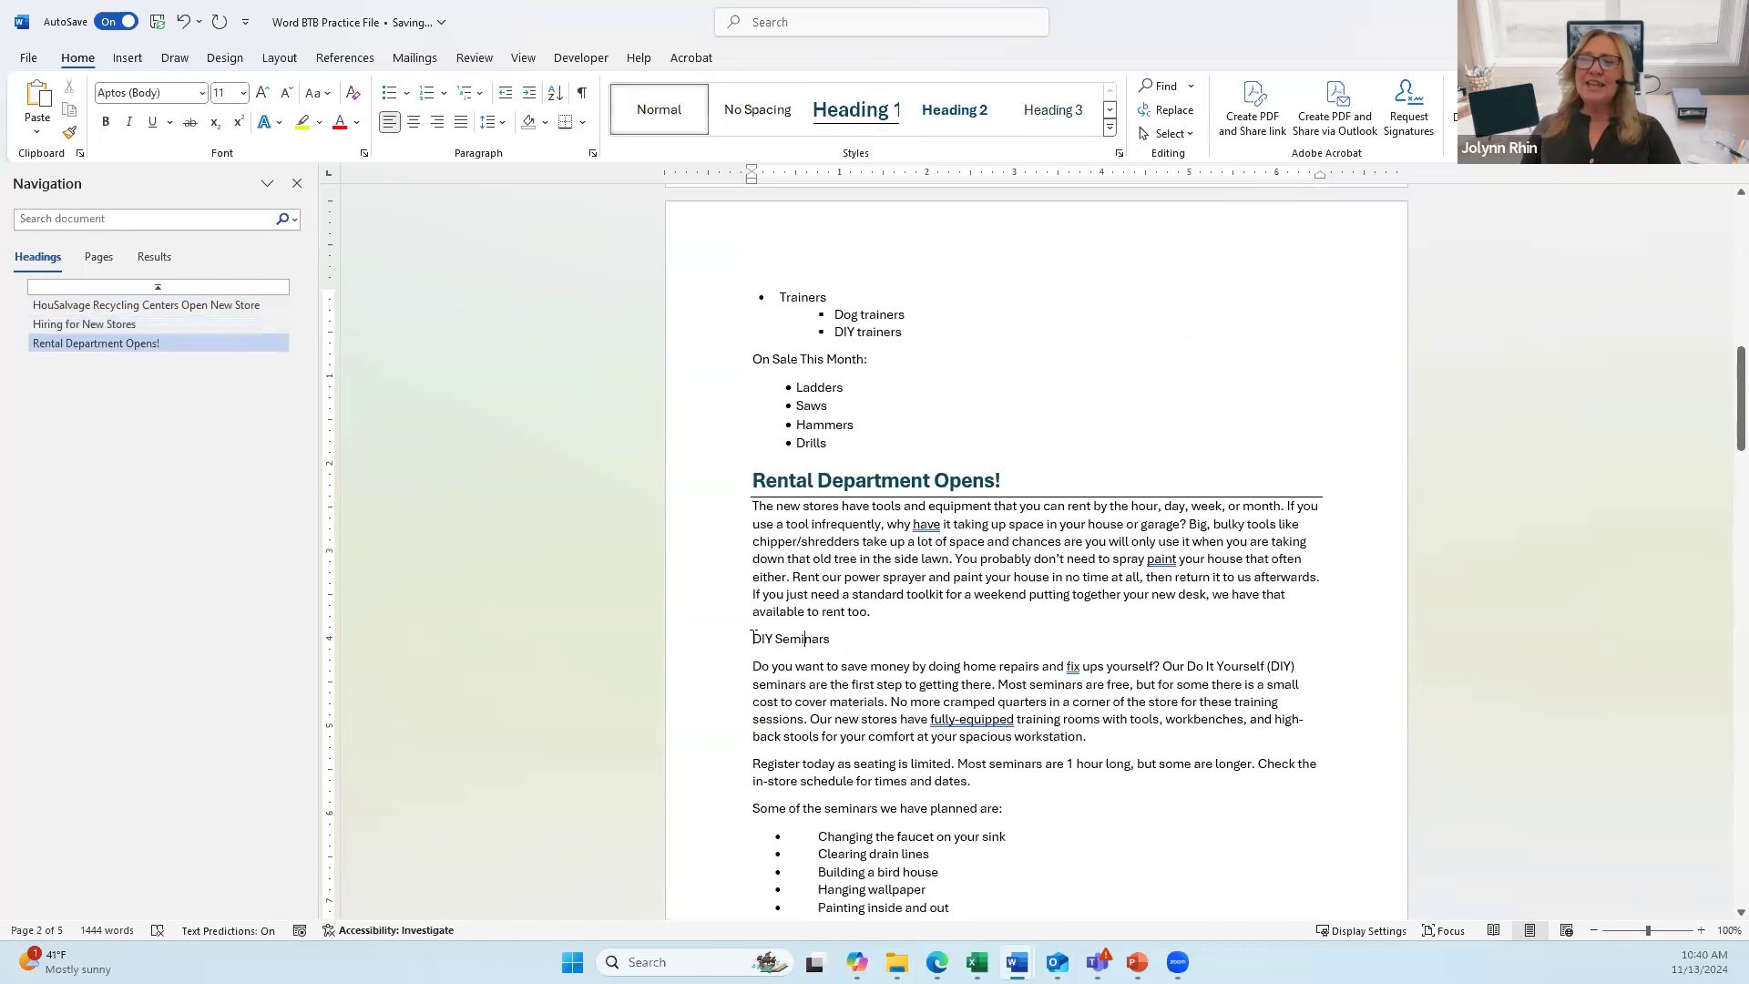
pyautogui.click(952, 110)
pyautogui.scroll(-5, 936, 331)
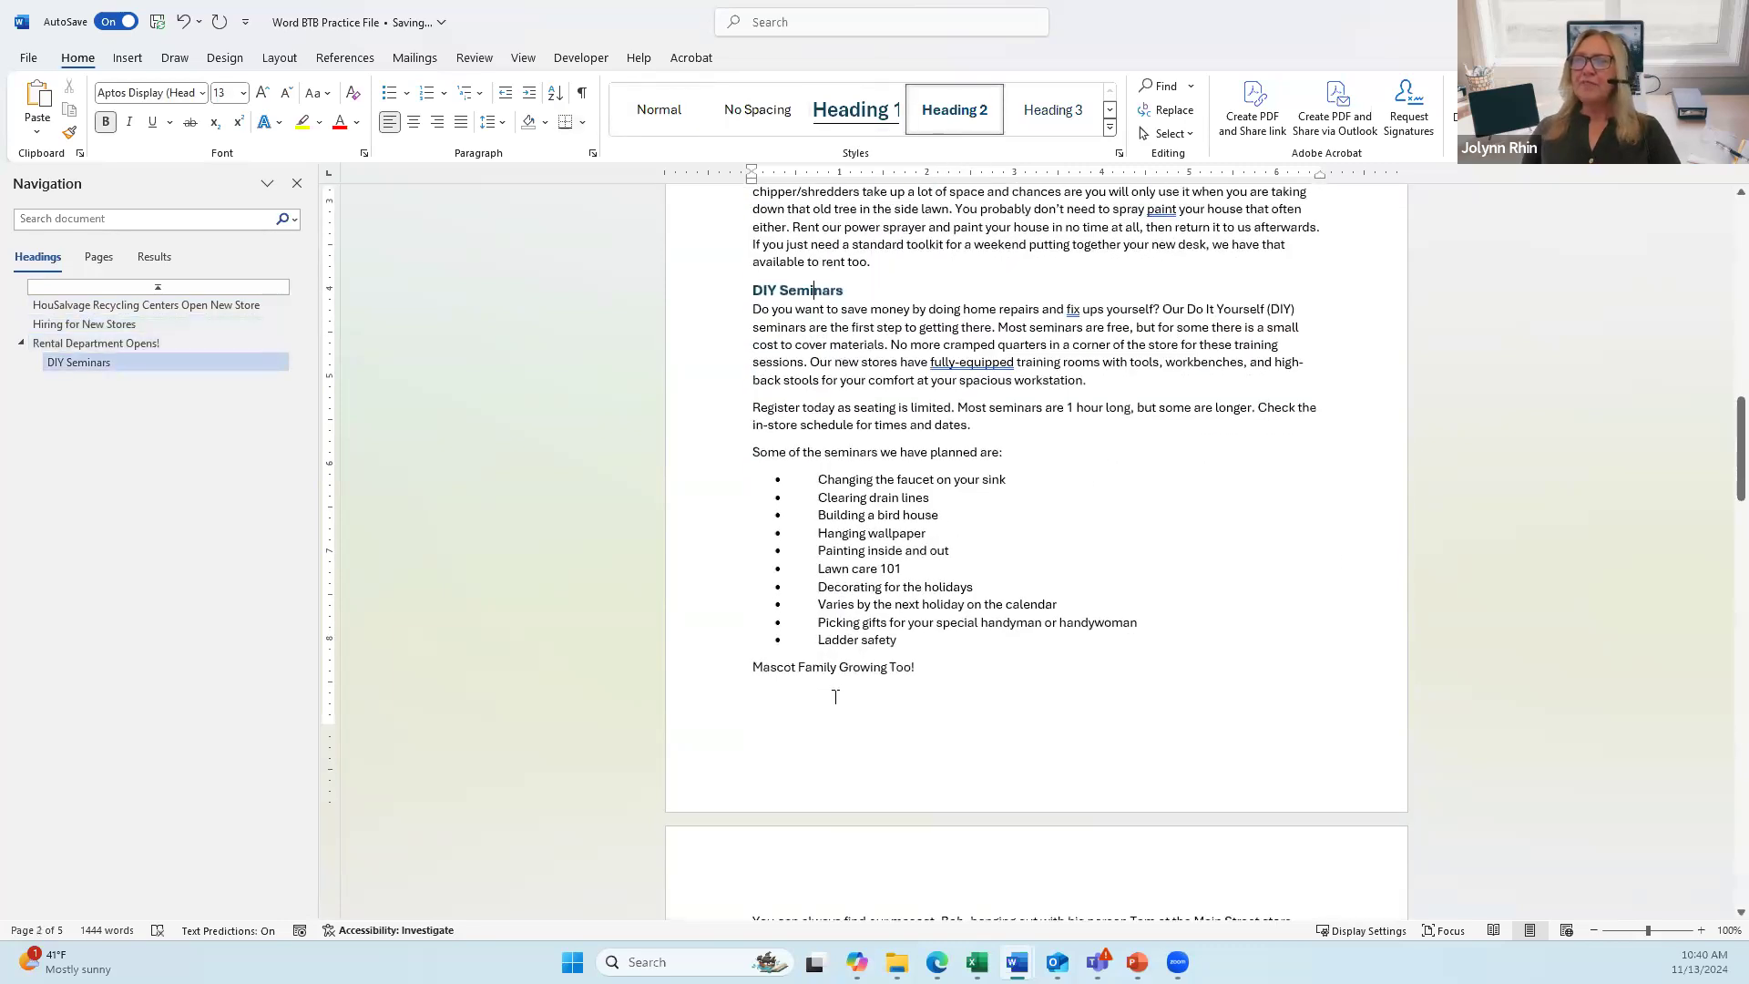
pyautogui.click(781, 665)
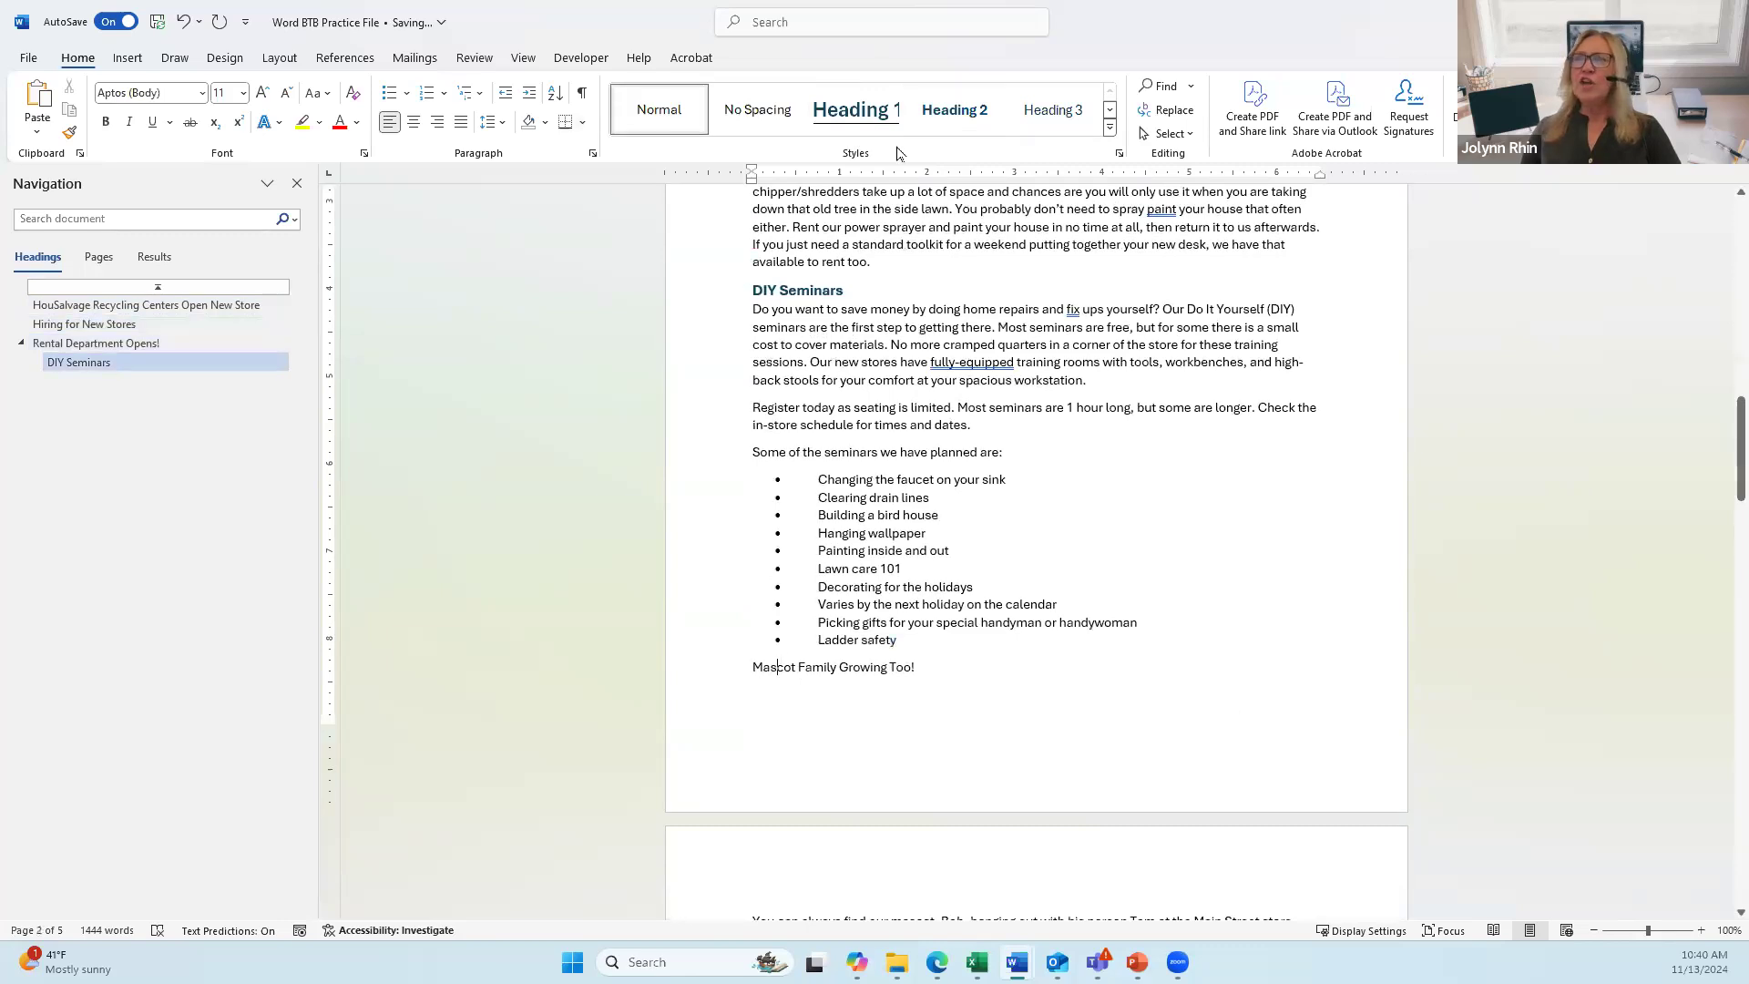
pyautogui.click(956, 110)
# Step: Make Pet Department in New Stores a Heading 1, Contest a Heading 2, and Coming soon: a Heading 3
pyautogui.scroll(-7, 861, 376)
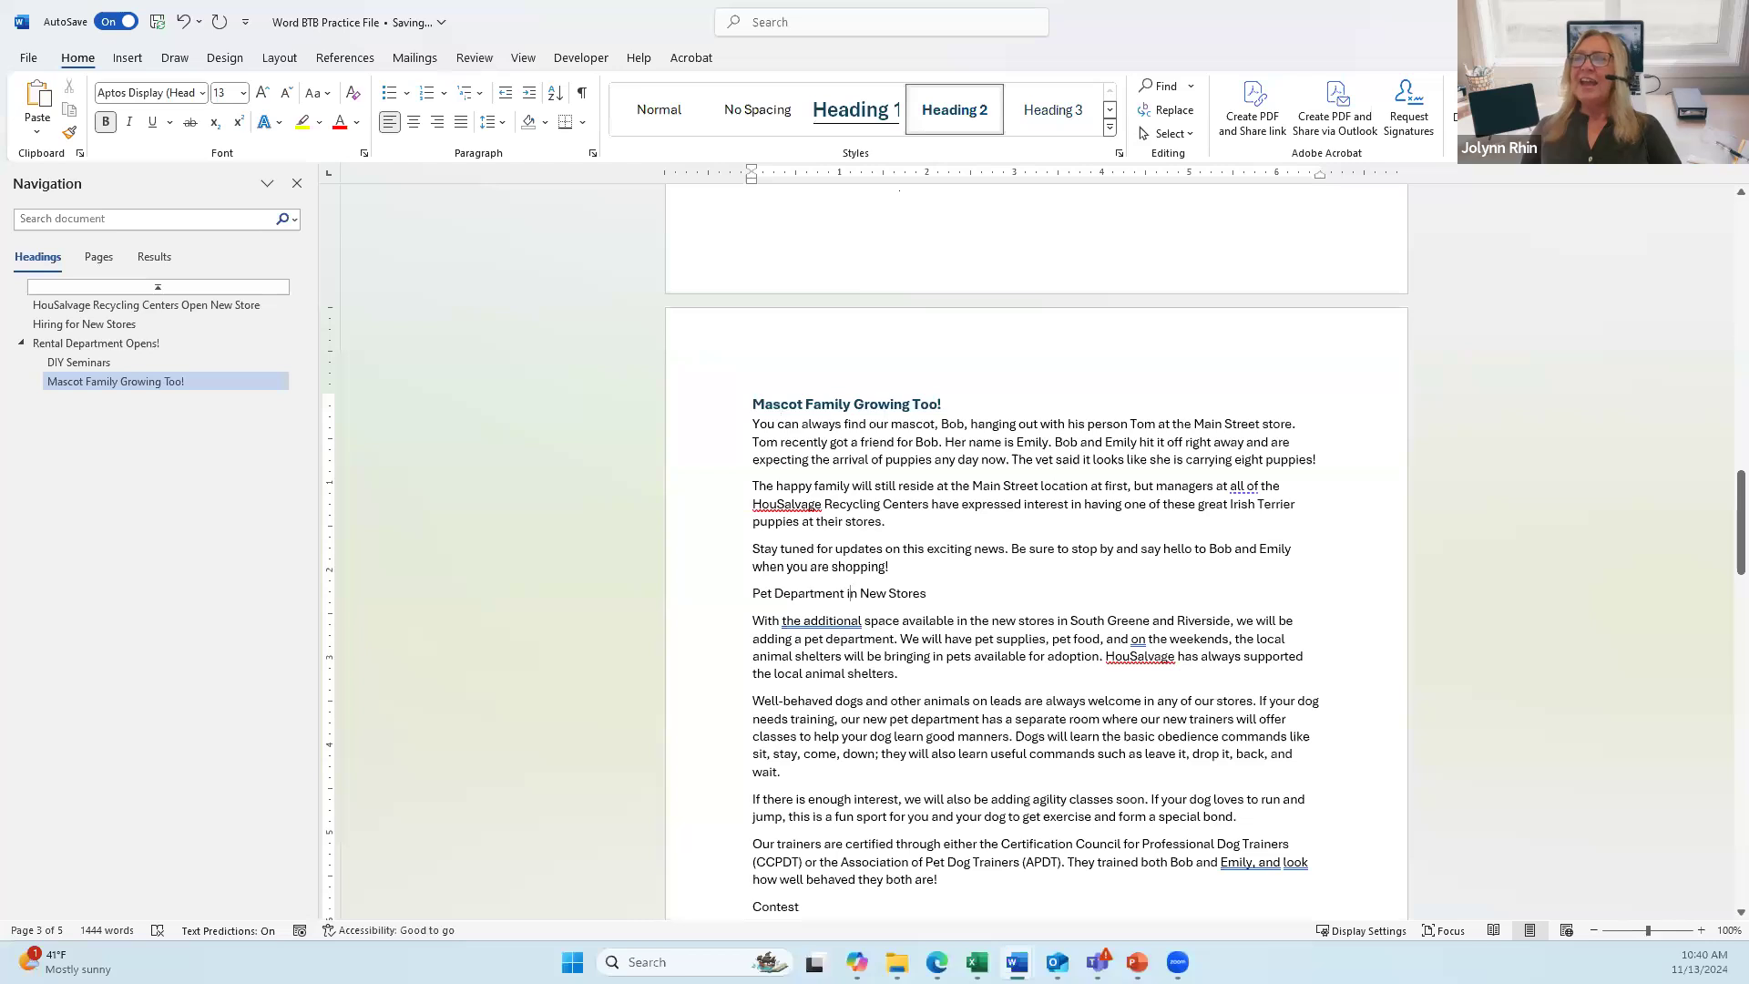
pyautogui.click(880, 107)
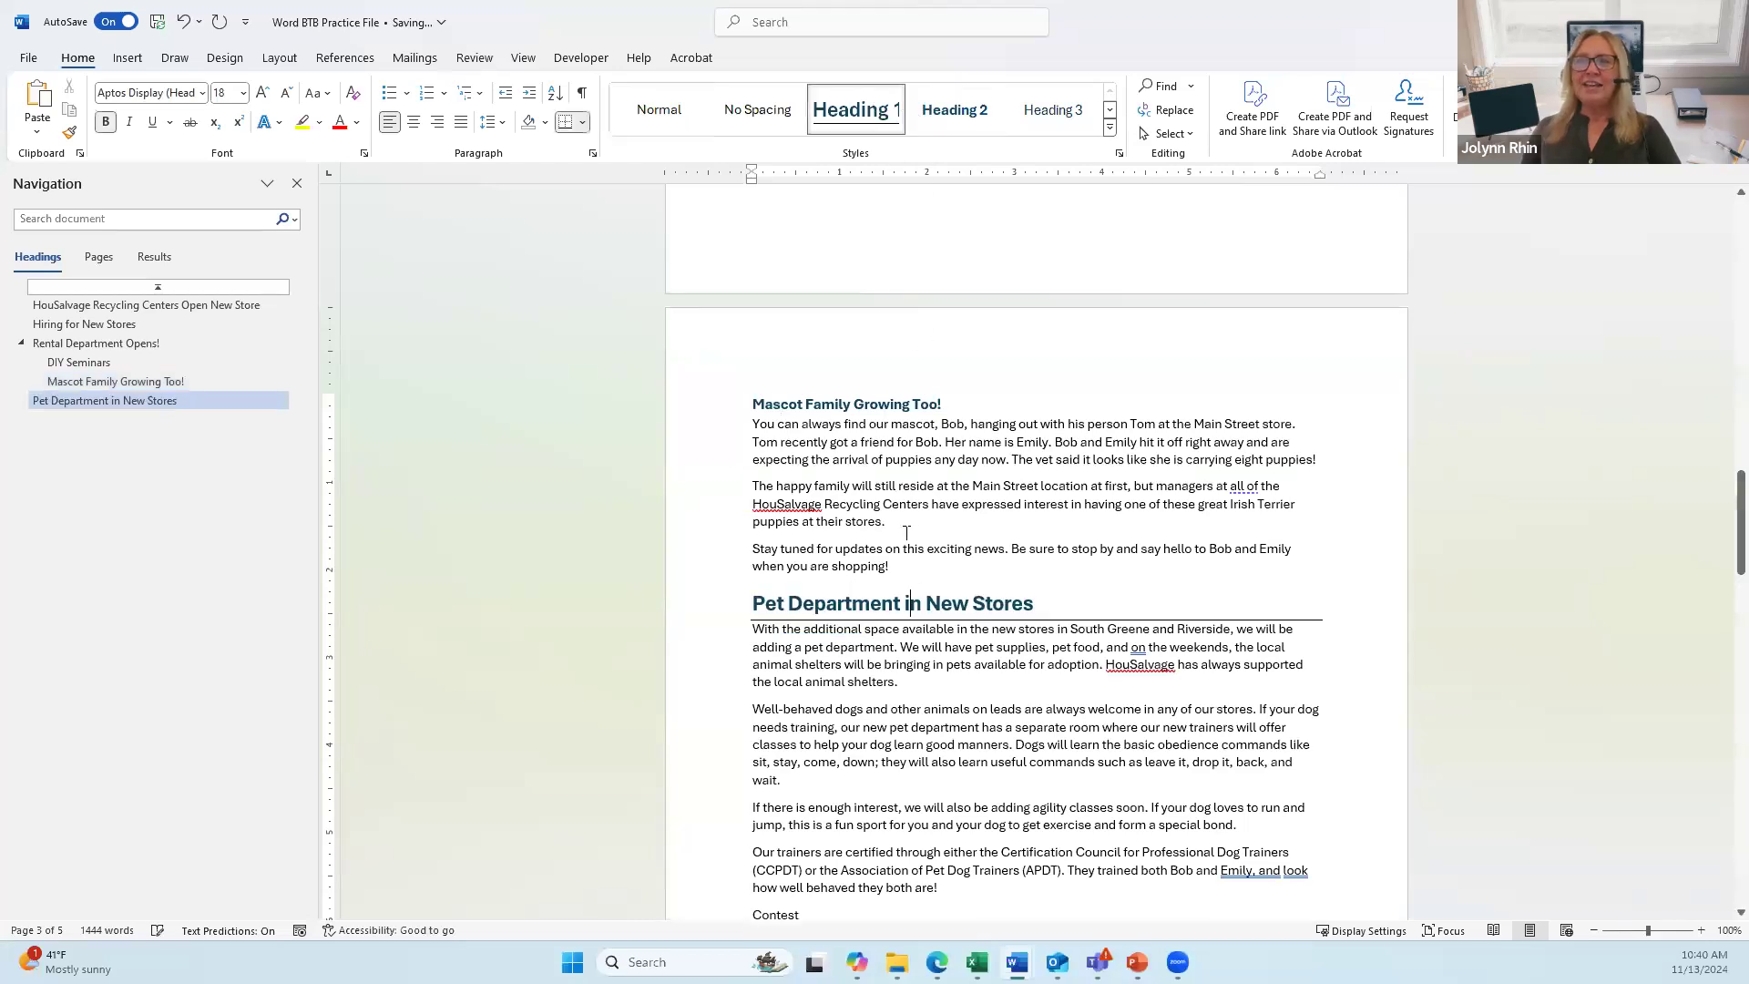
pyautogui.scroll(-4, 779, 601)
pyautogui.click(776, 608)
pyautogui.click(955, 110)
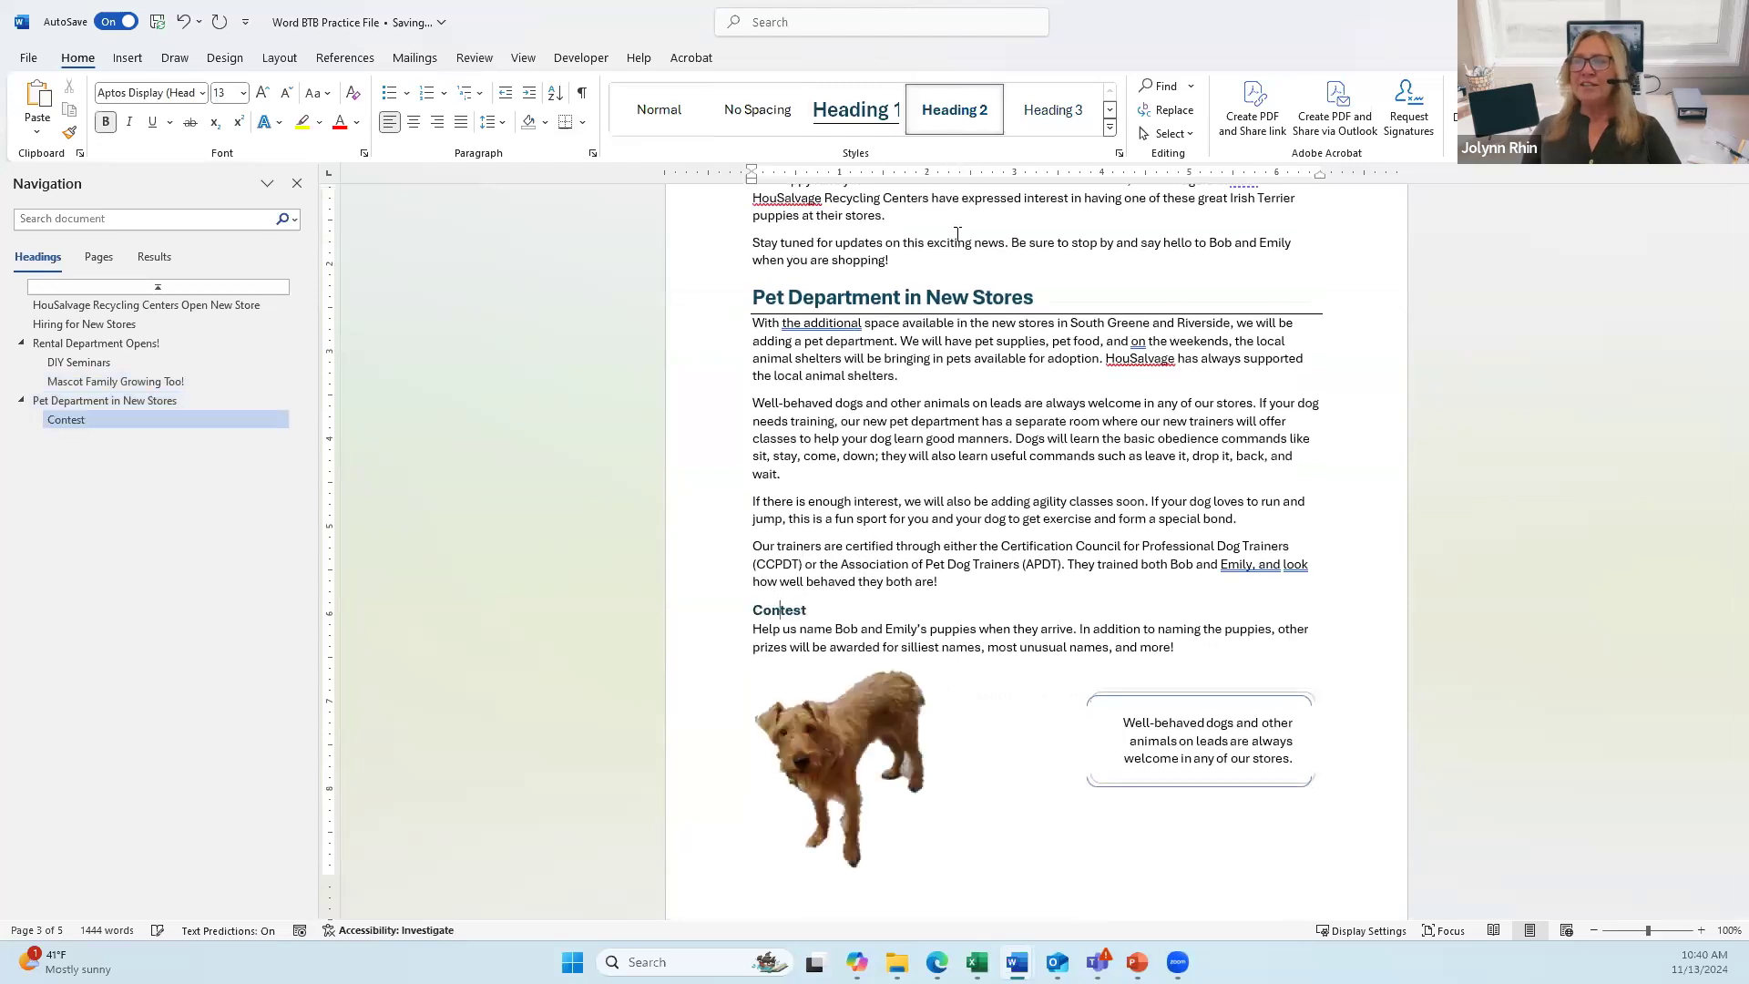
pyautogui.scroll(-10, 957, 233)
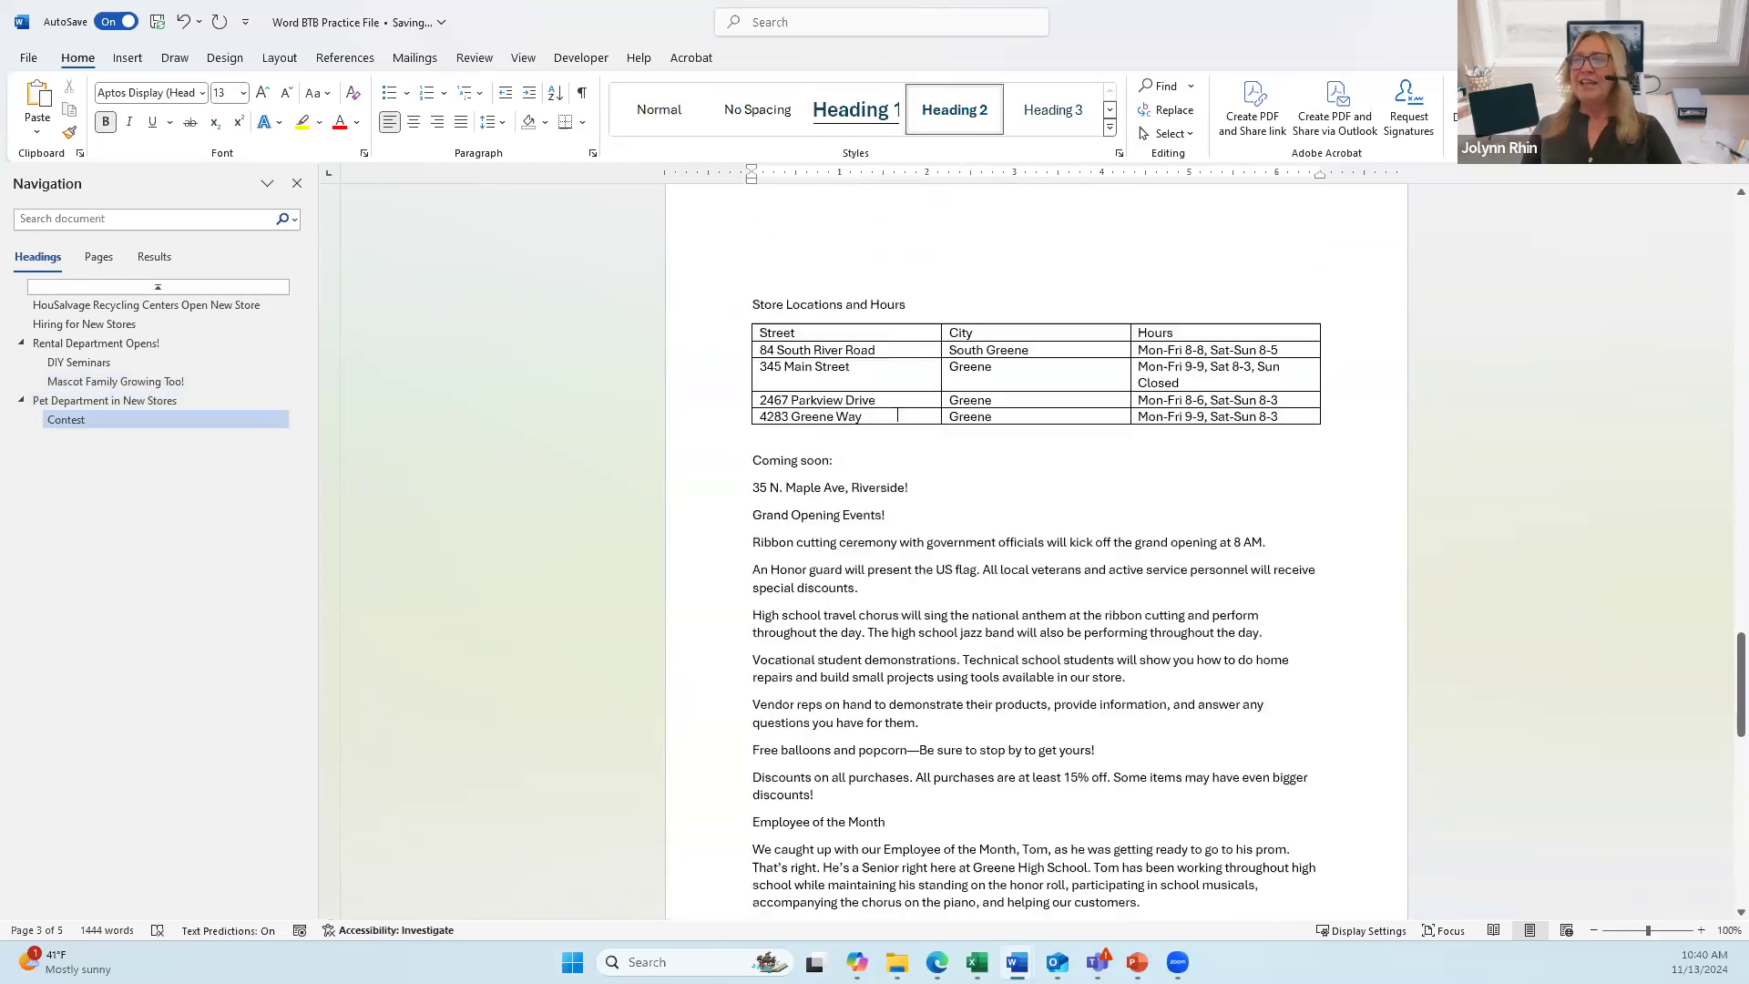
pyautogui.click(806, 424)
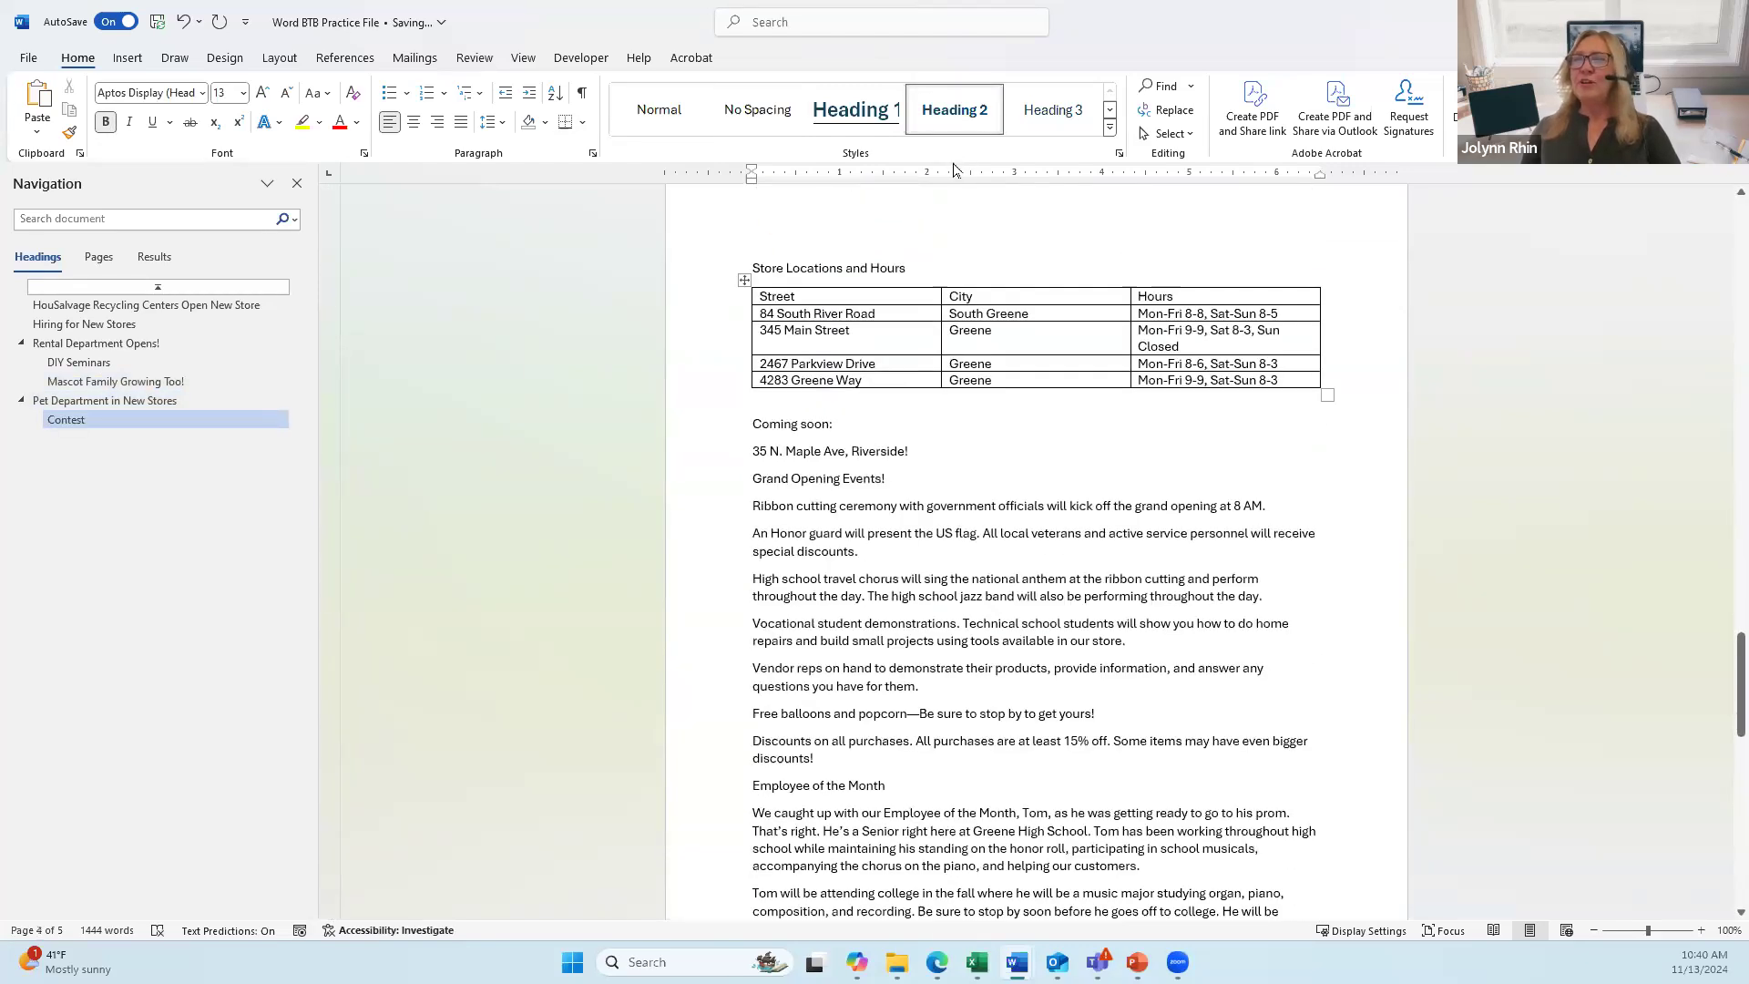
pyautogui.click(1052, 111)
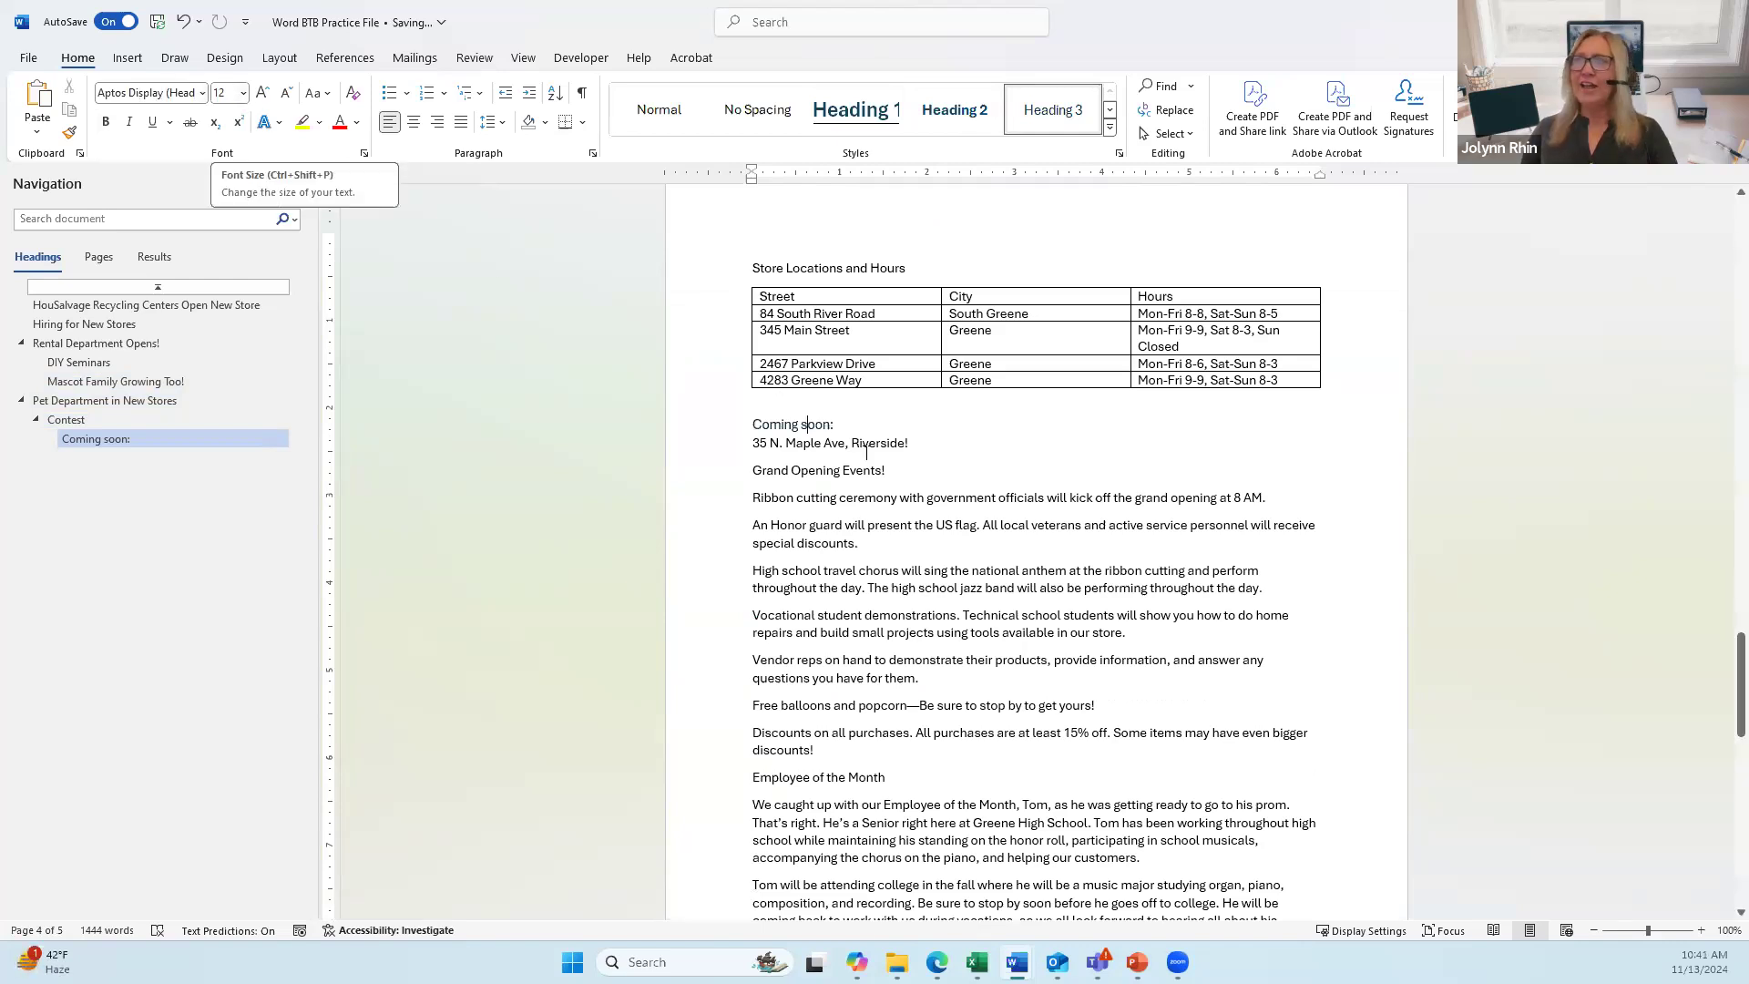
pyautogui.scroll(3, 850, 430)
pyautogui.scroll(5, 850, 431)
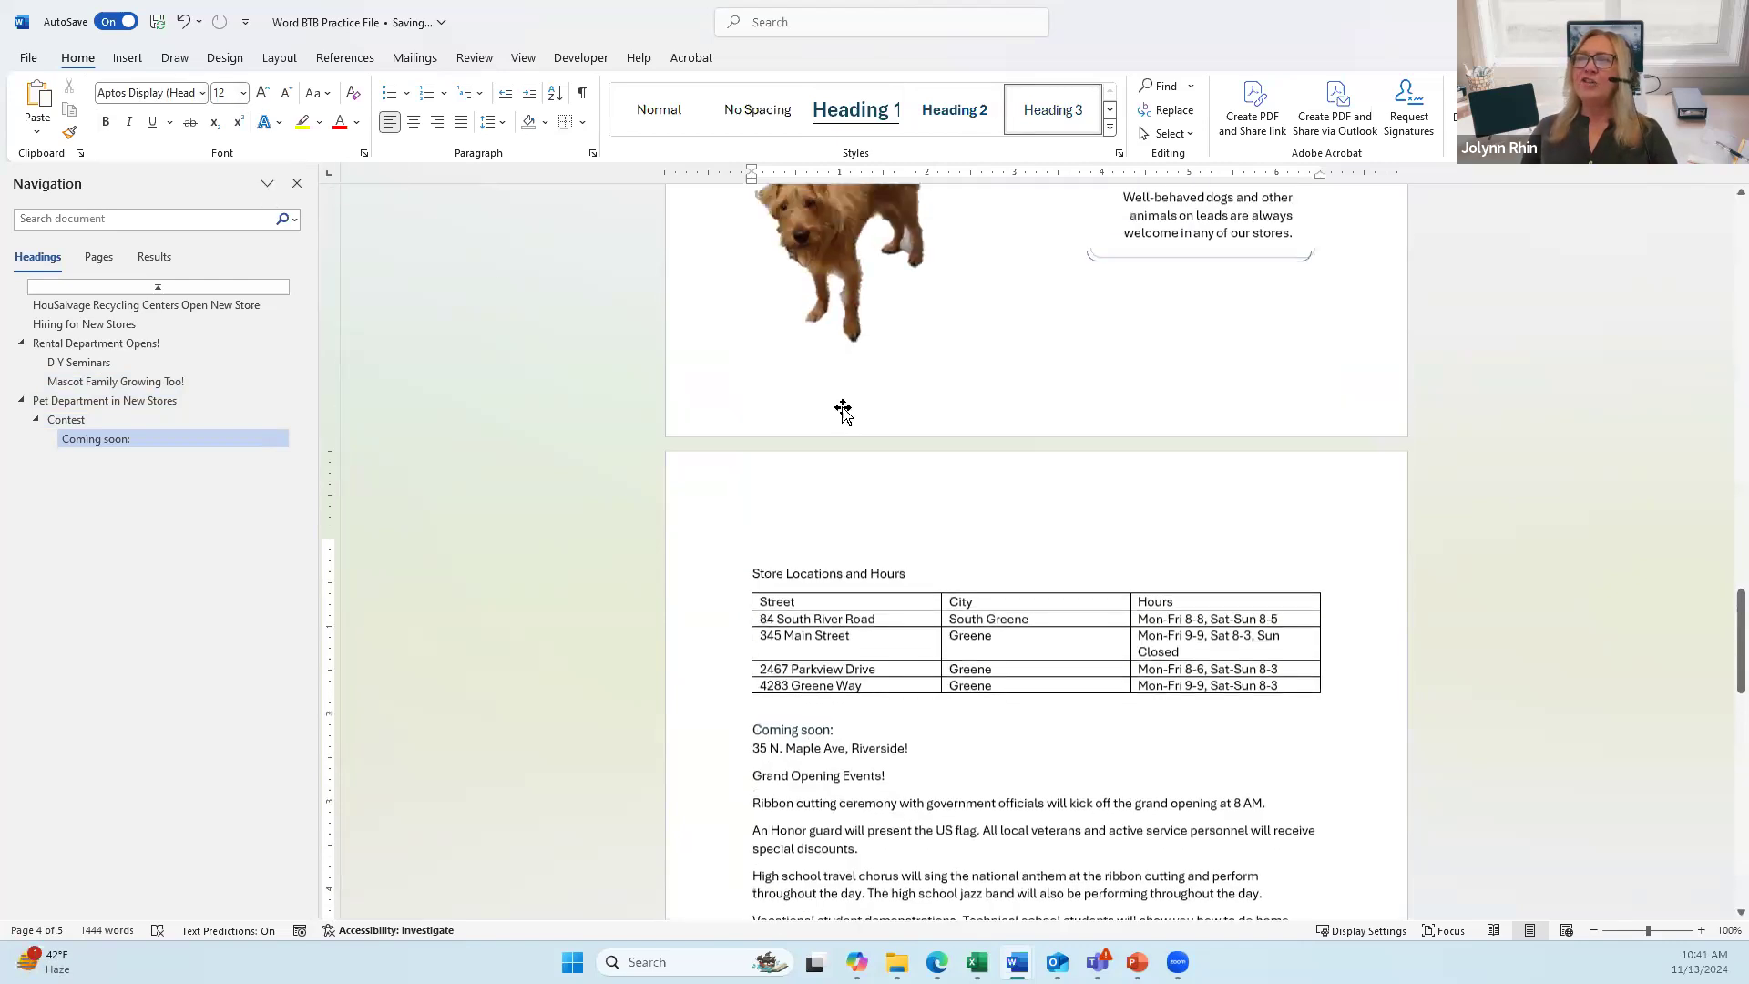
pyautogui.click(793, 305)
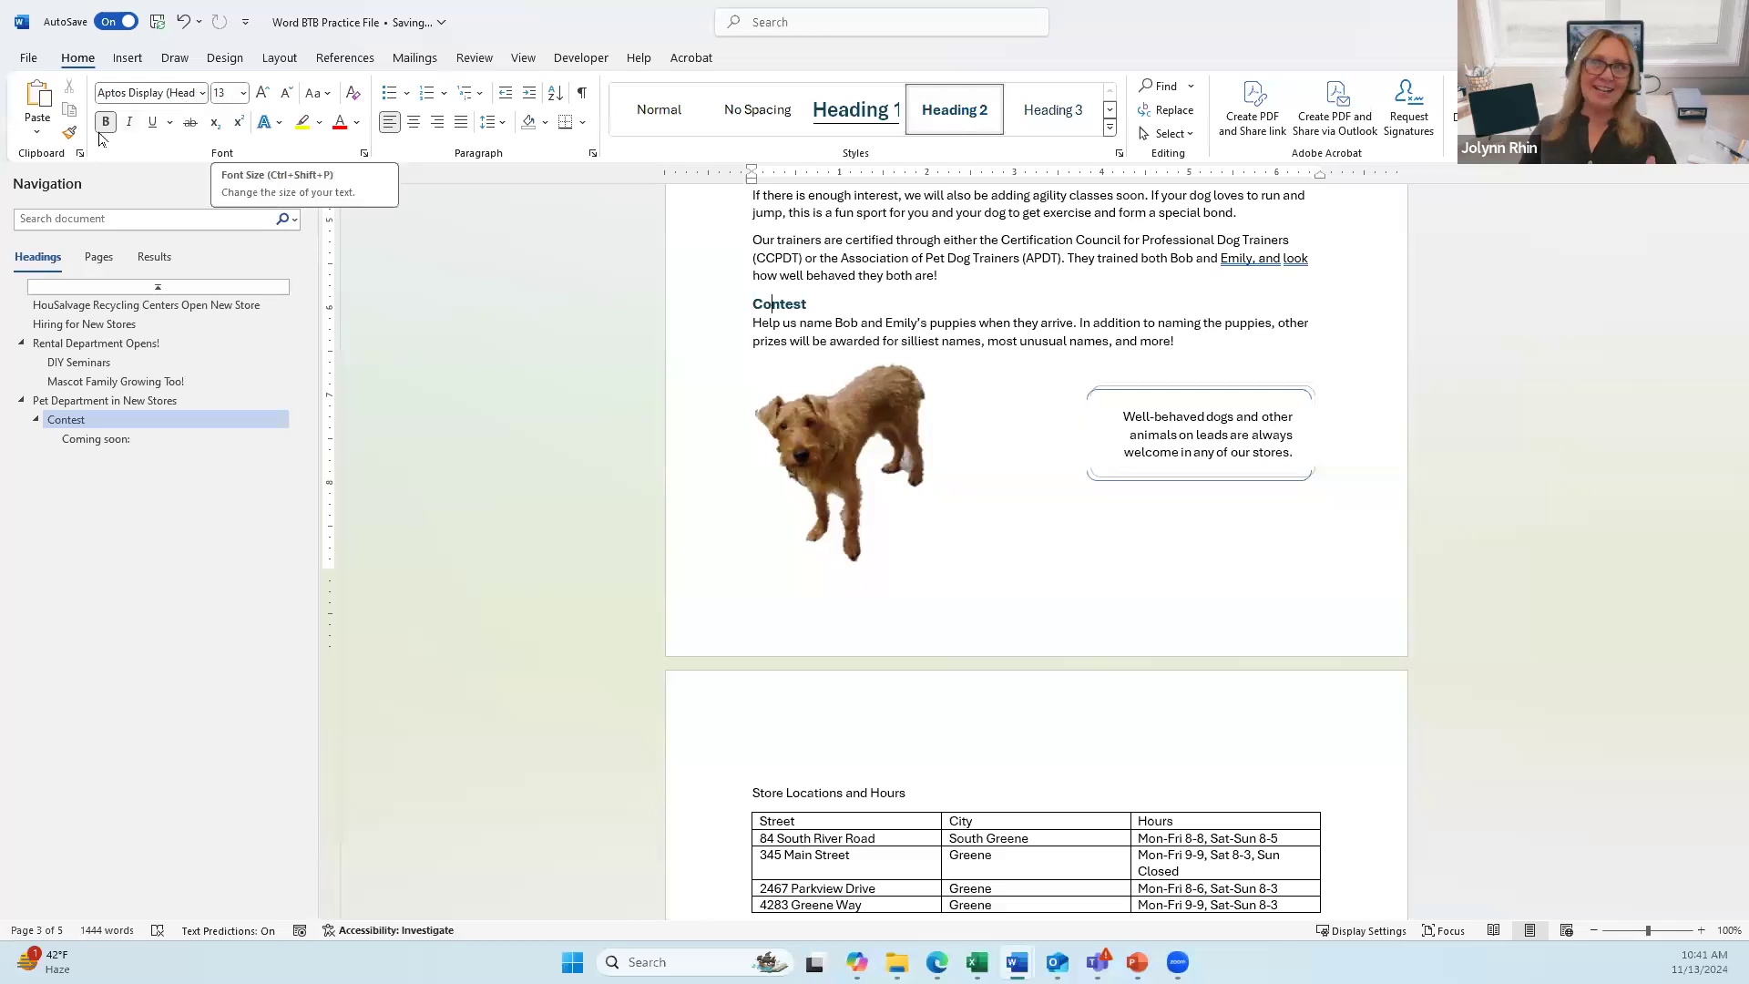
pyautogui.click(359, 128)
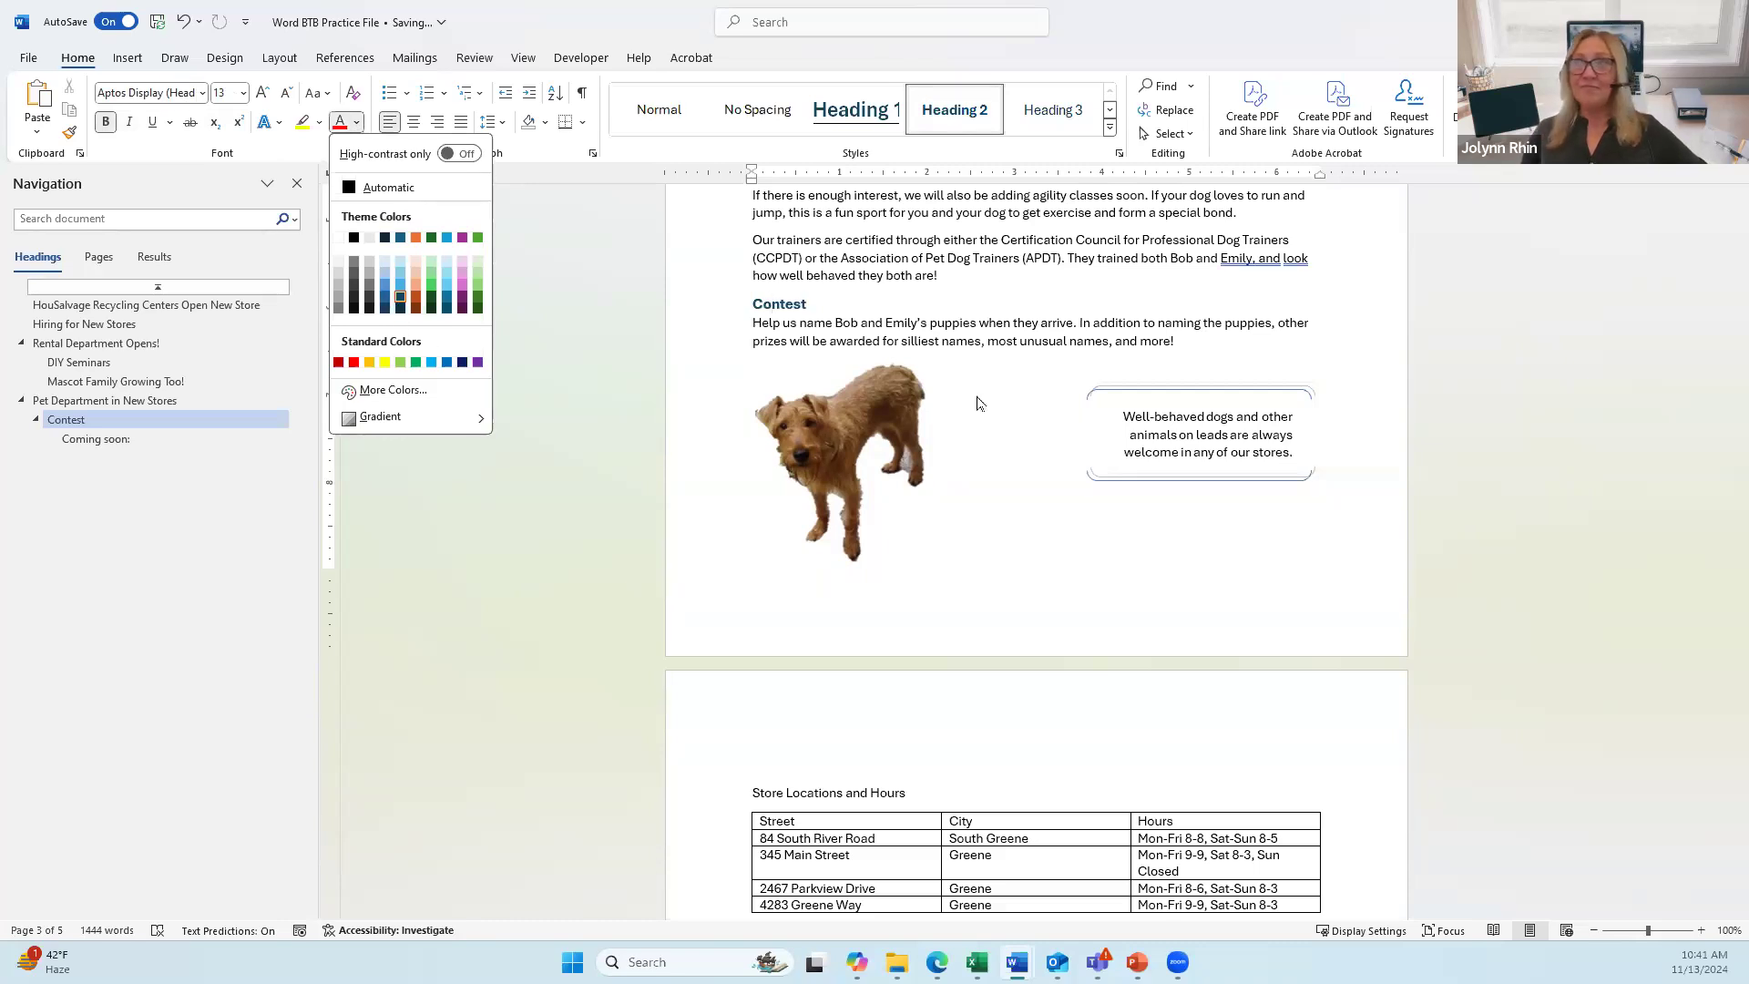
pyautogui.click(959, 324)
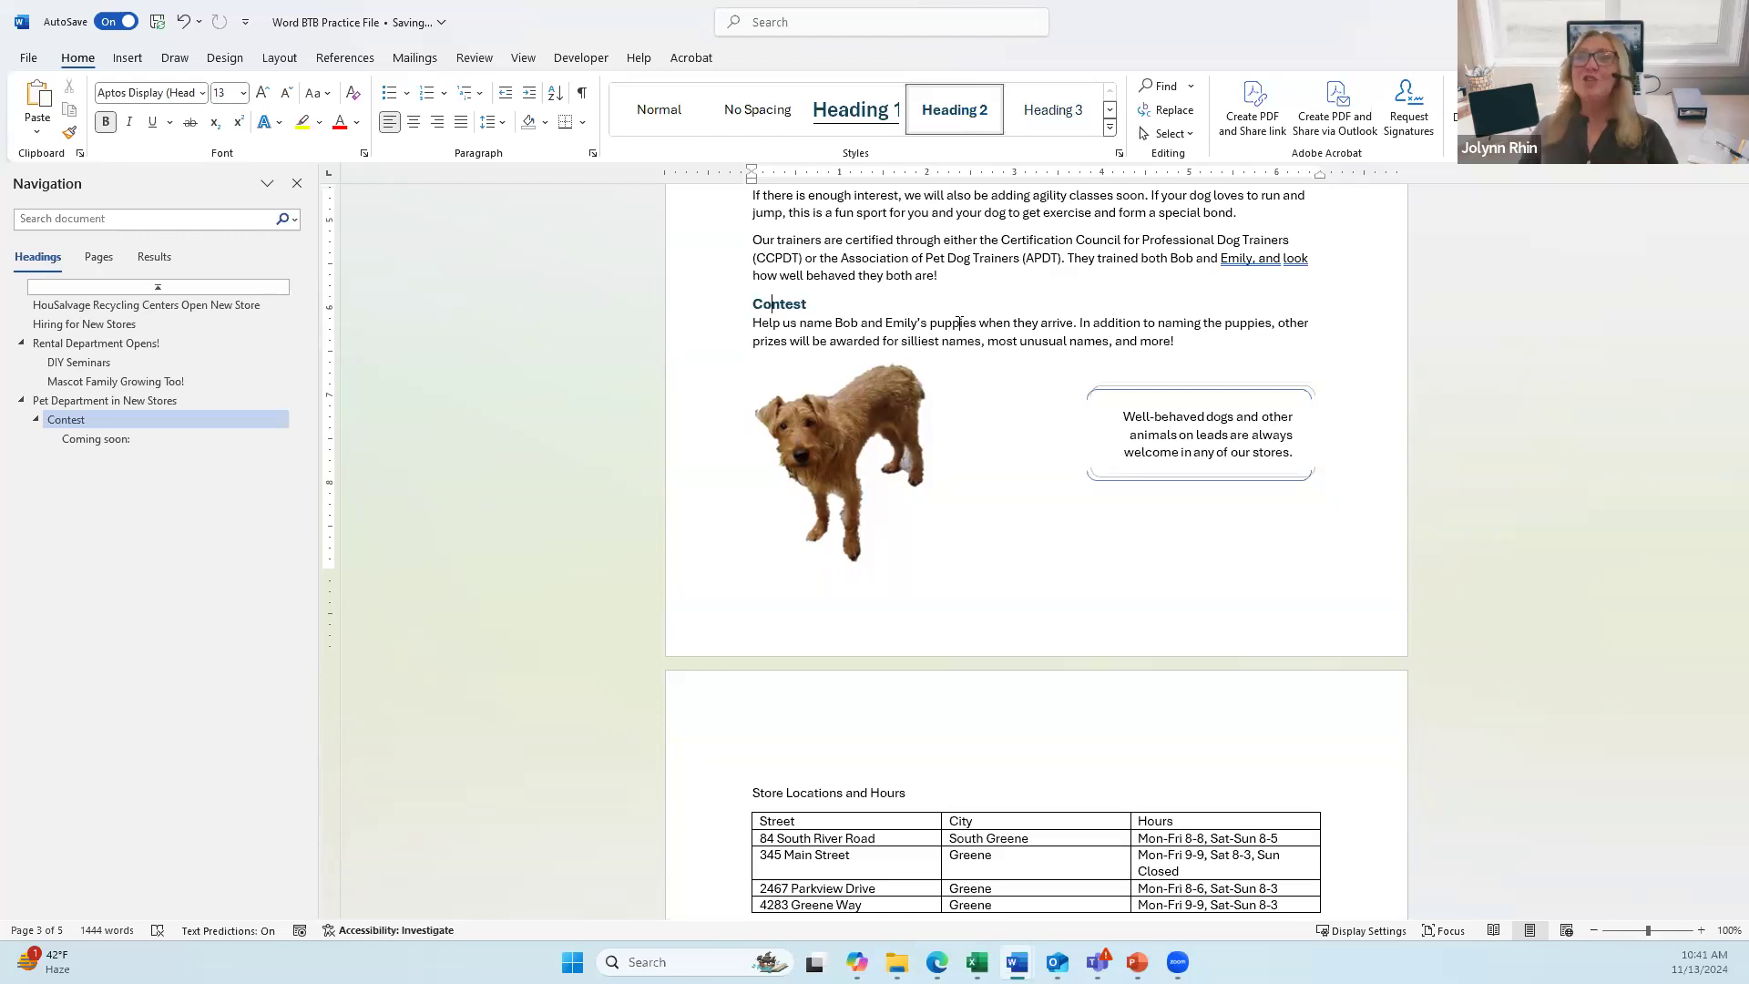
# Step: Remove the bottom border from the Rental Department Opens! heading and italicize it
pyautogui.click(100, 343)
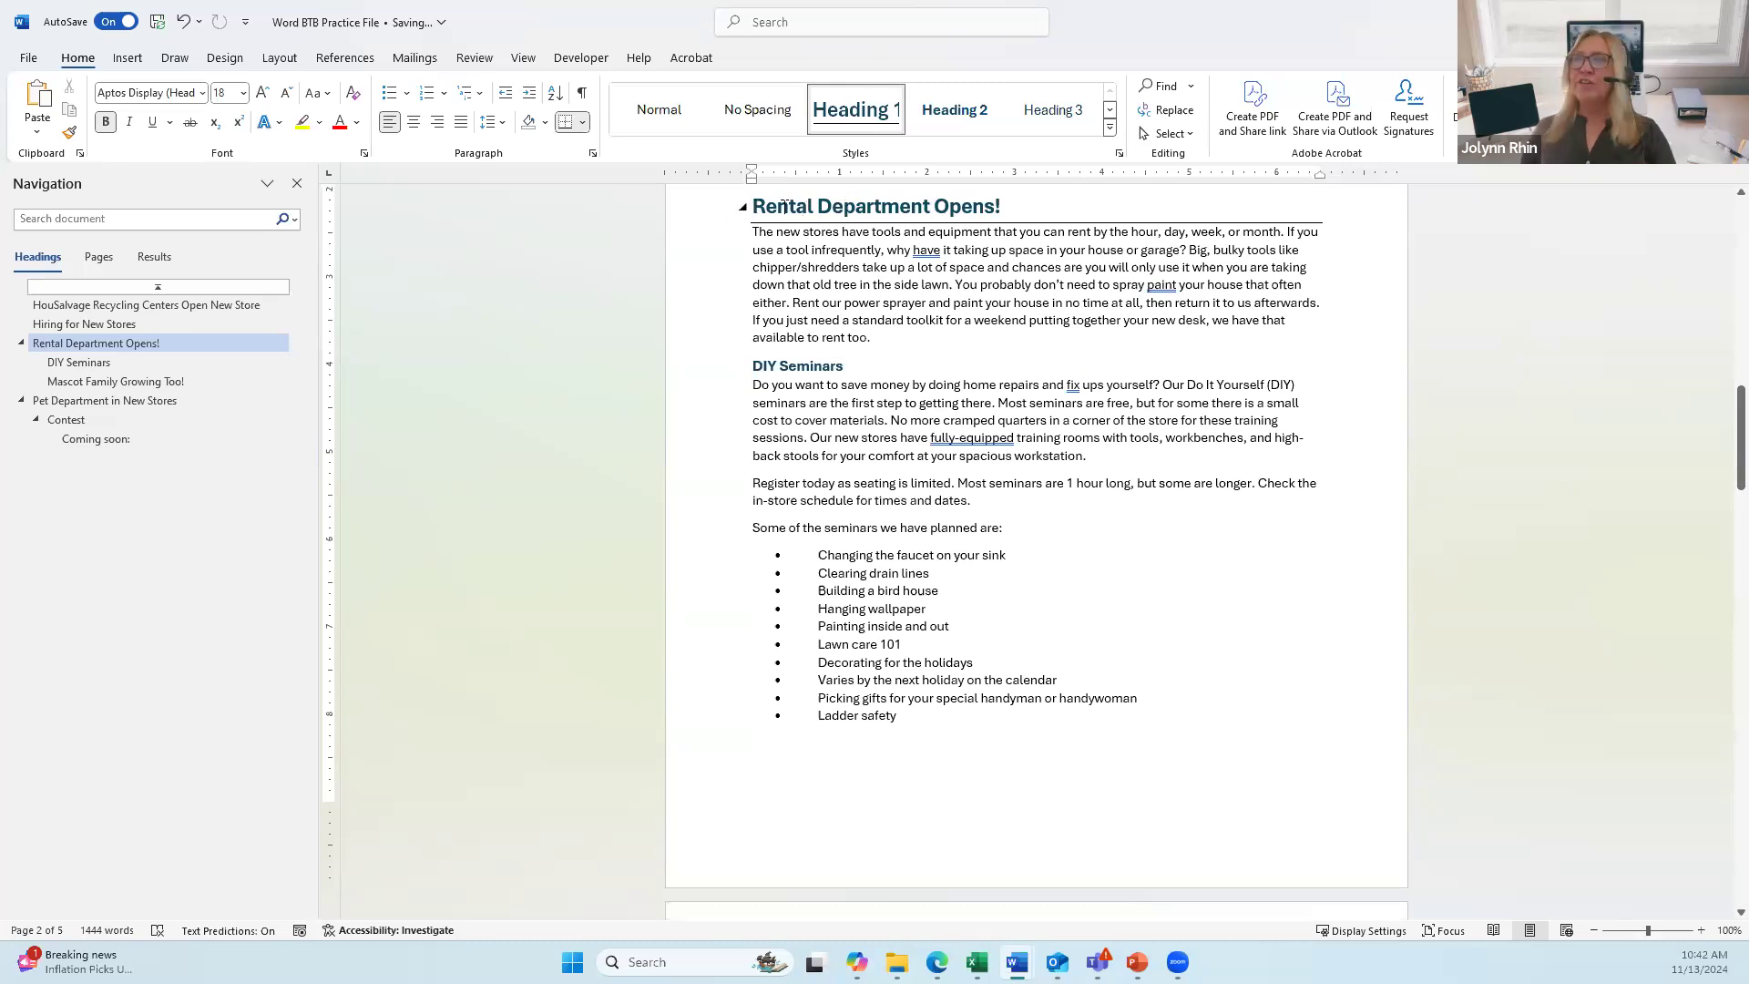
pyautogui.click(681, 218)
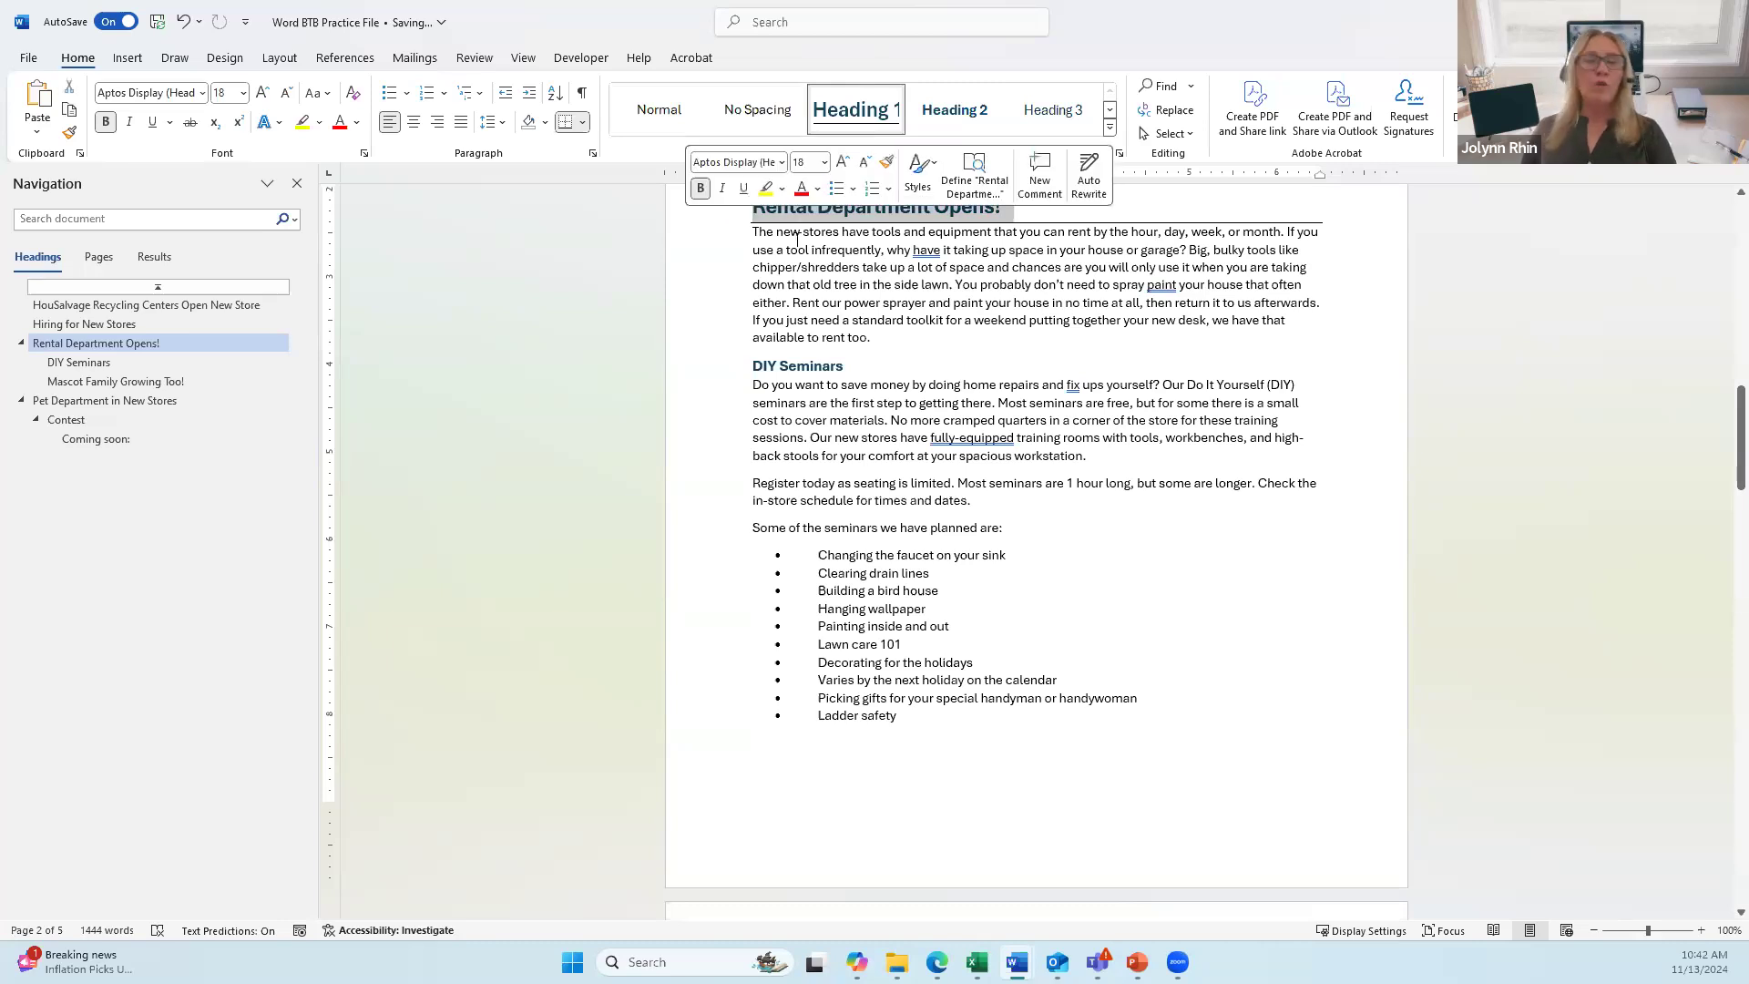
pyautogui.click(583, 122)
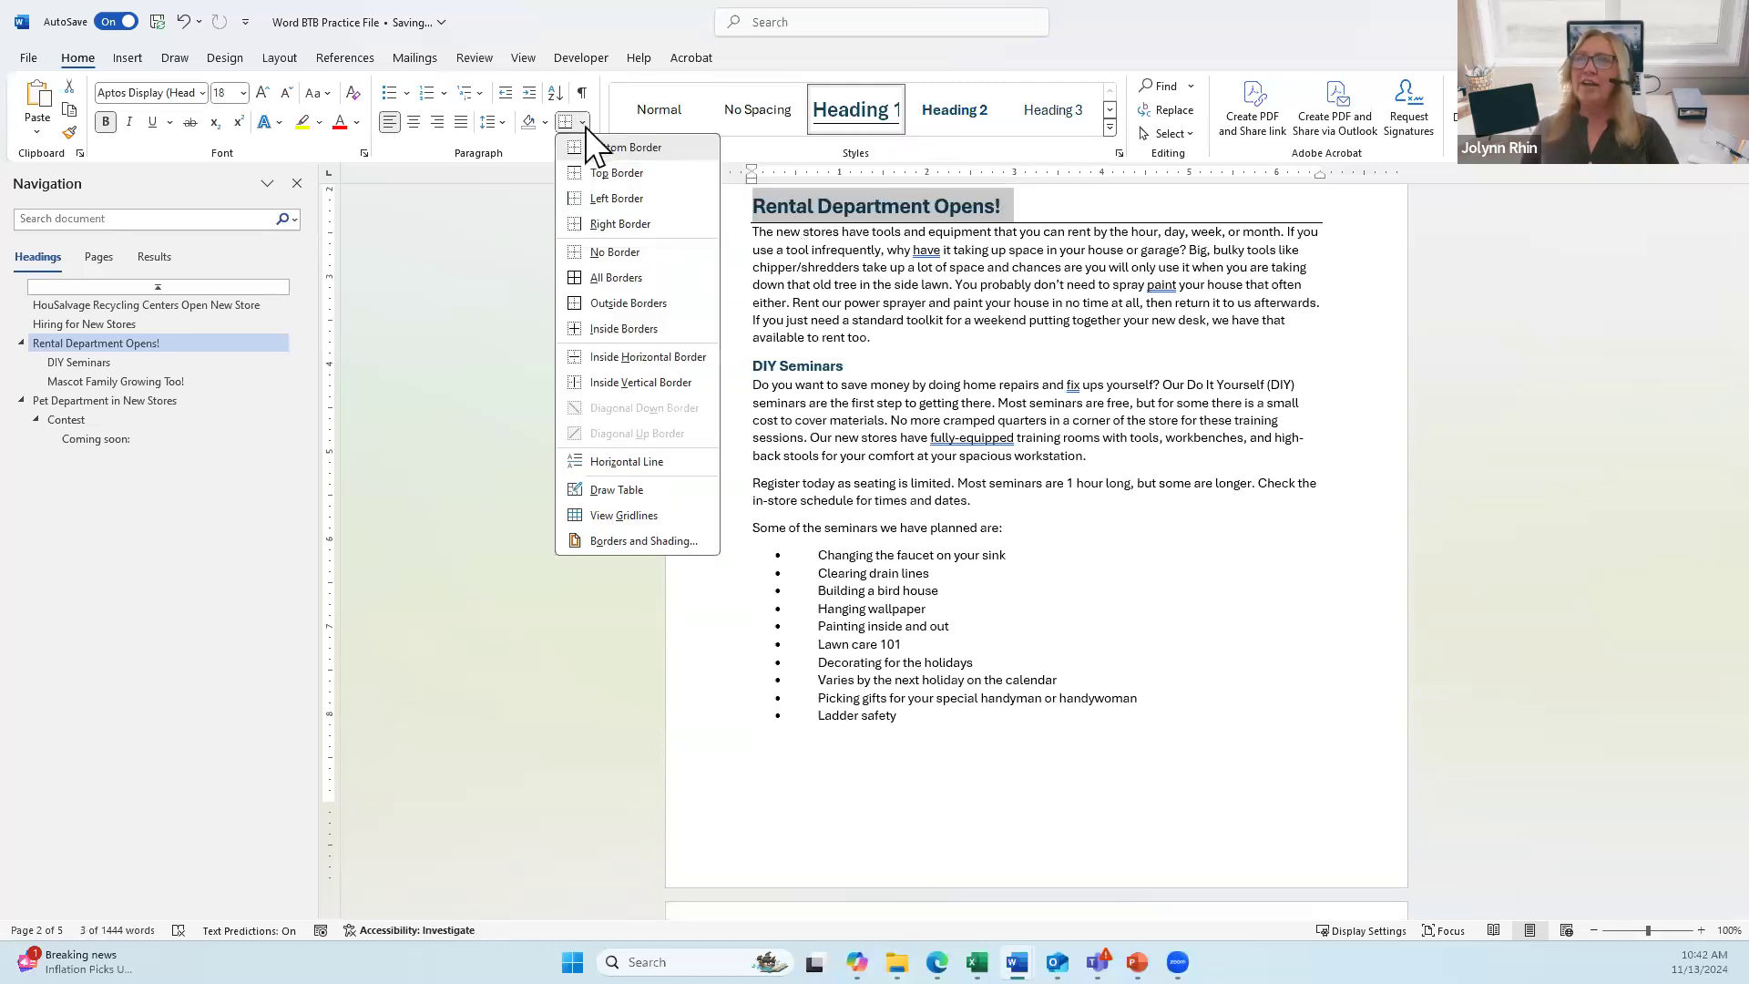
pyautogui.click(615, 253)
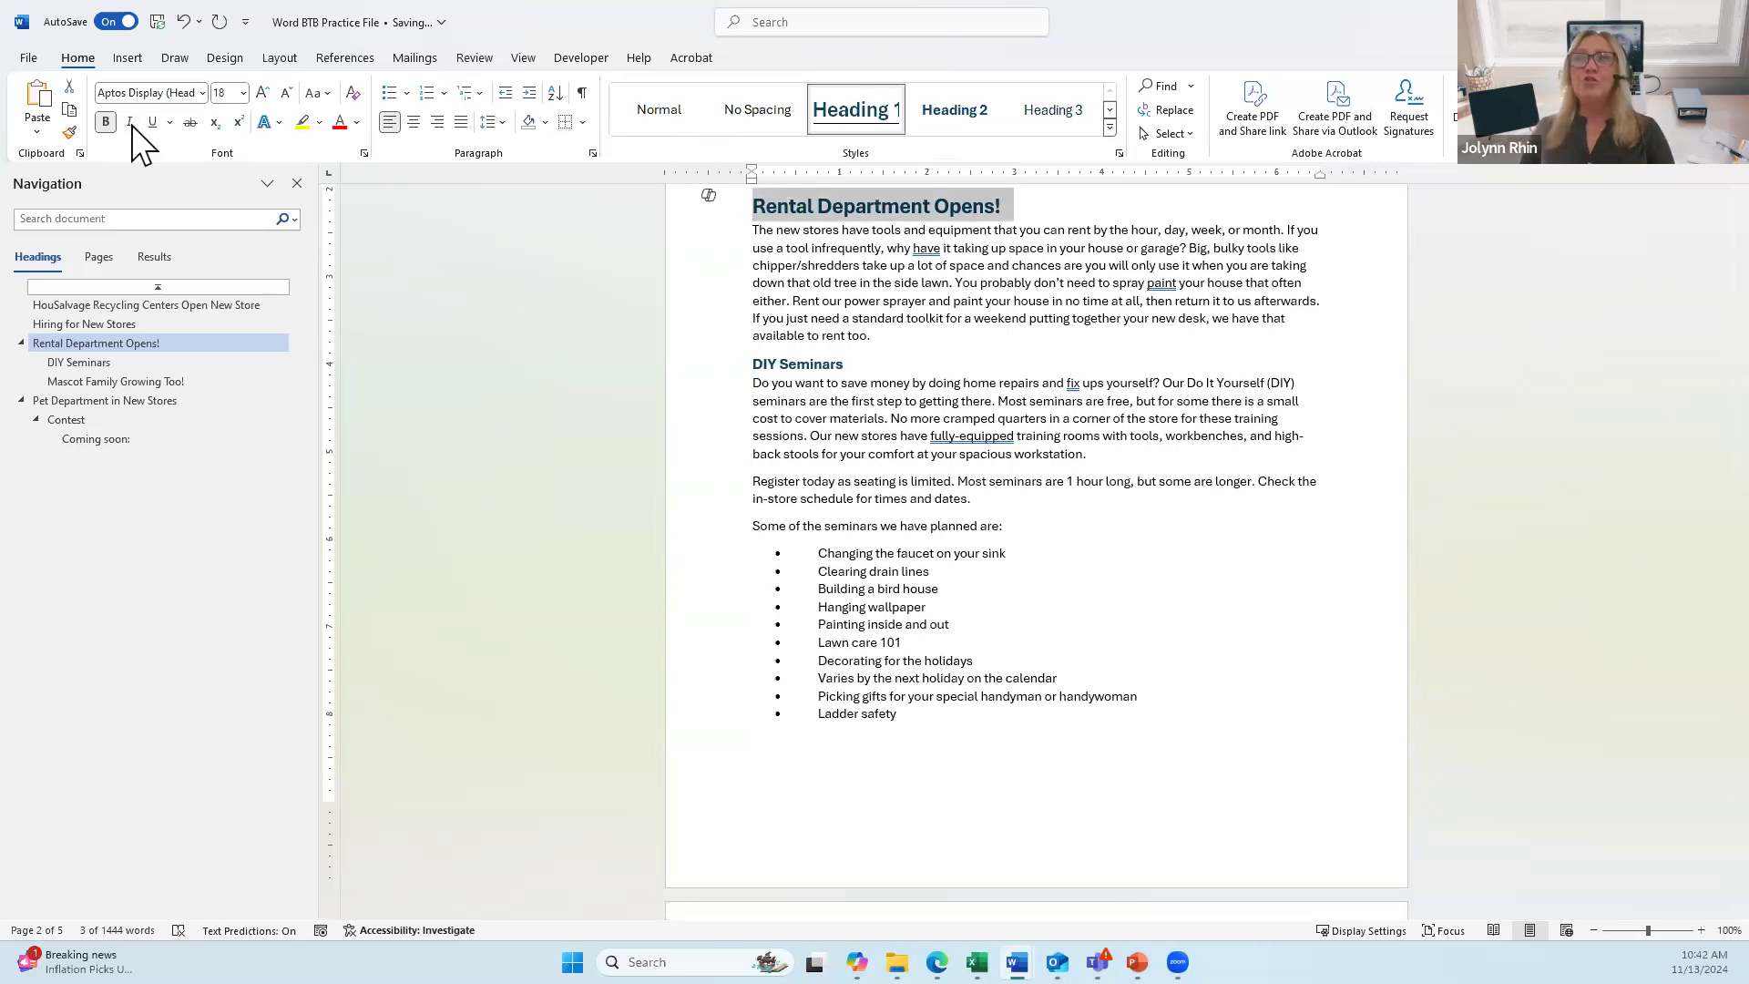
pyautogui.hotkey('ctrl', 'i')
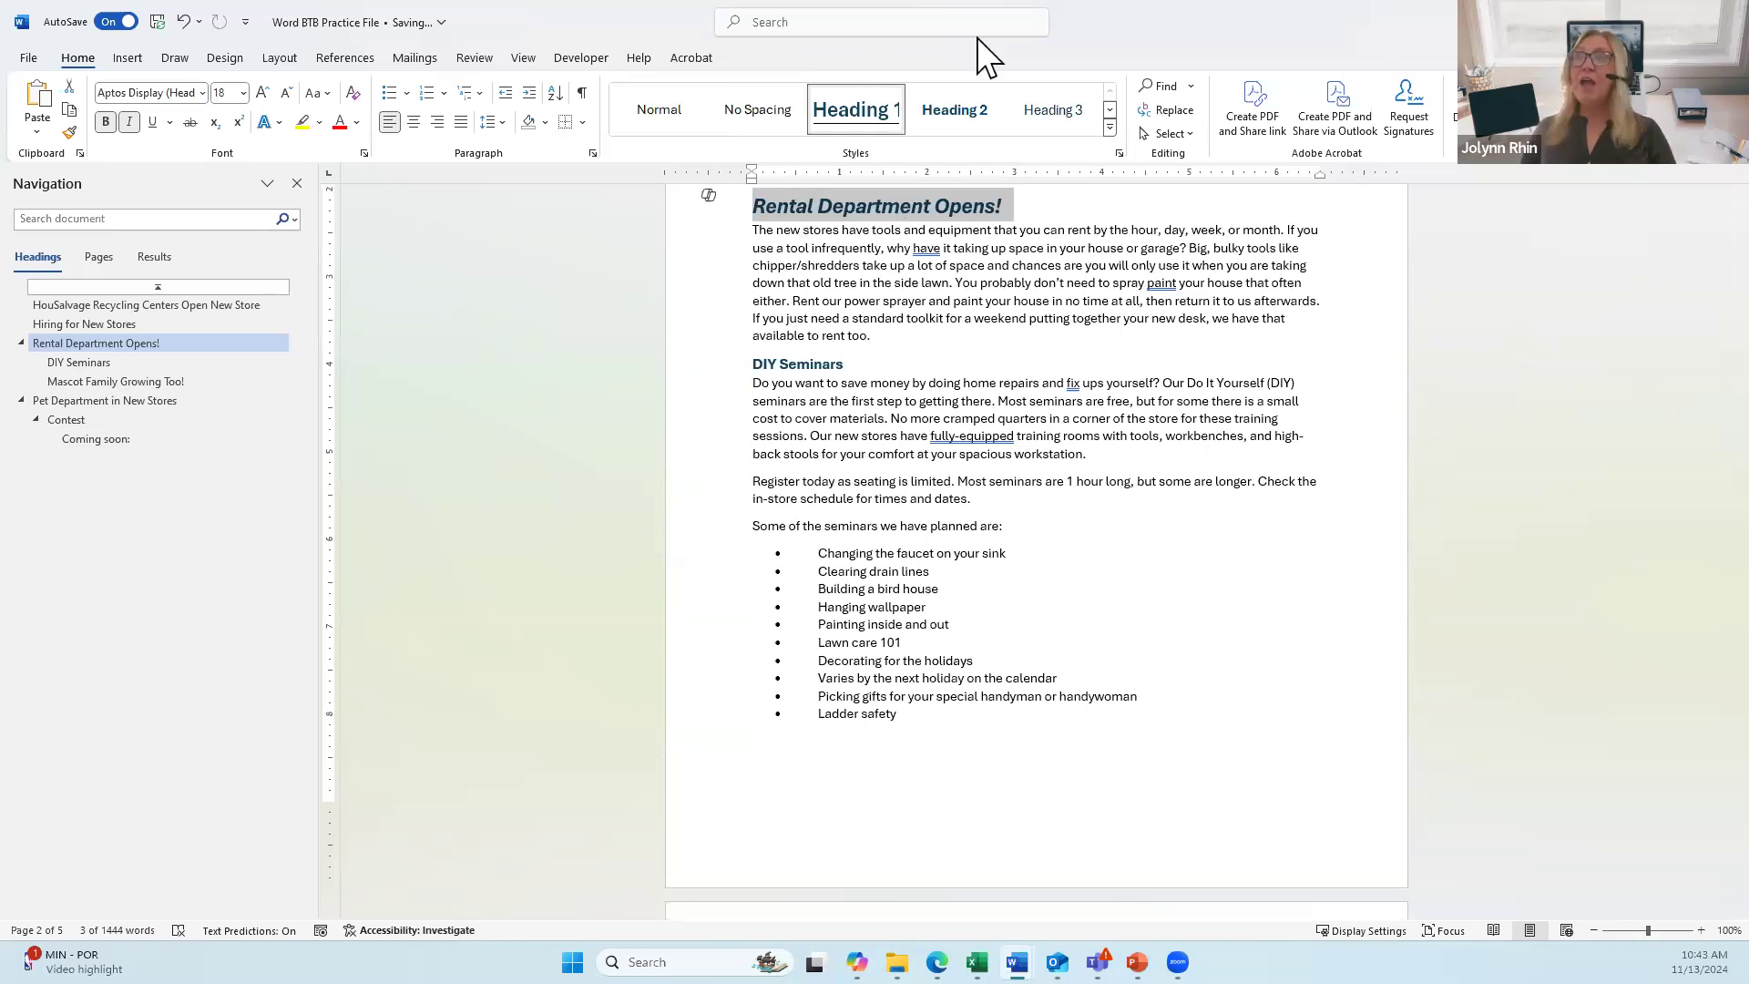
# Step: Update the Heading 1 style to match the italic, borderless Rental Department Opens! heading
pyautogui.rightClick(859, 111)
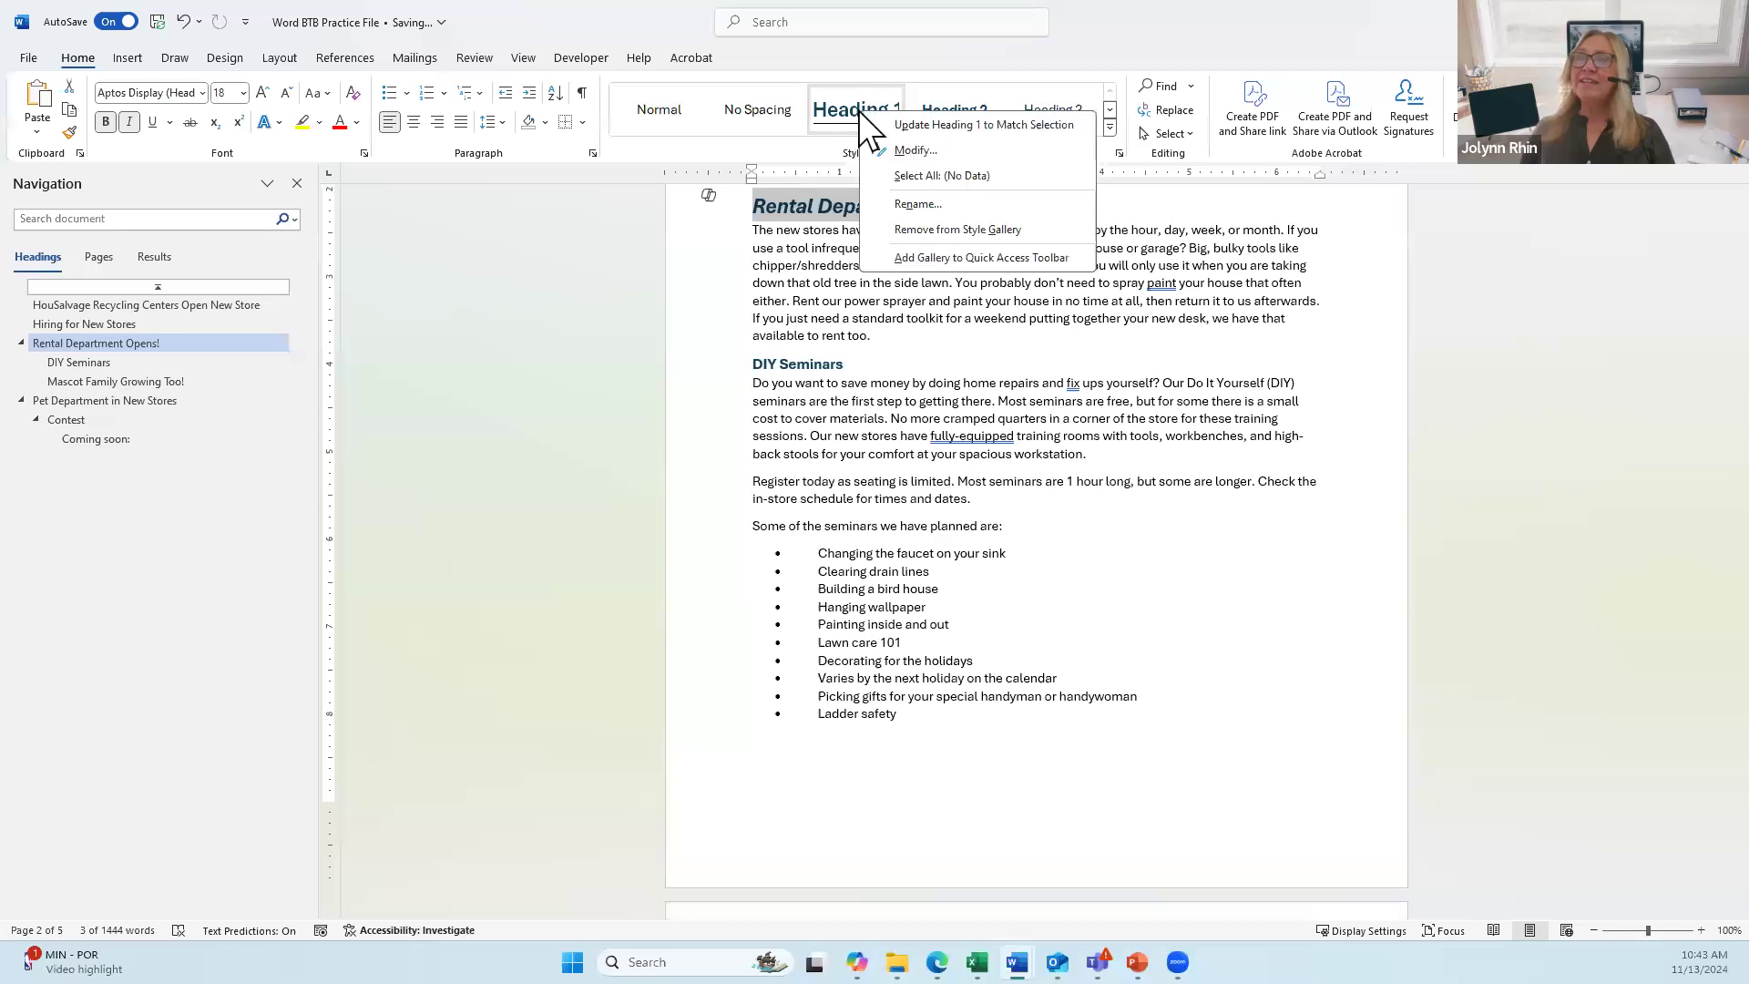
pyautogui.click(934, 124)
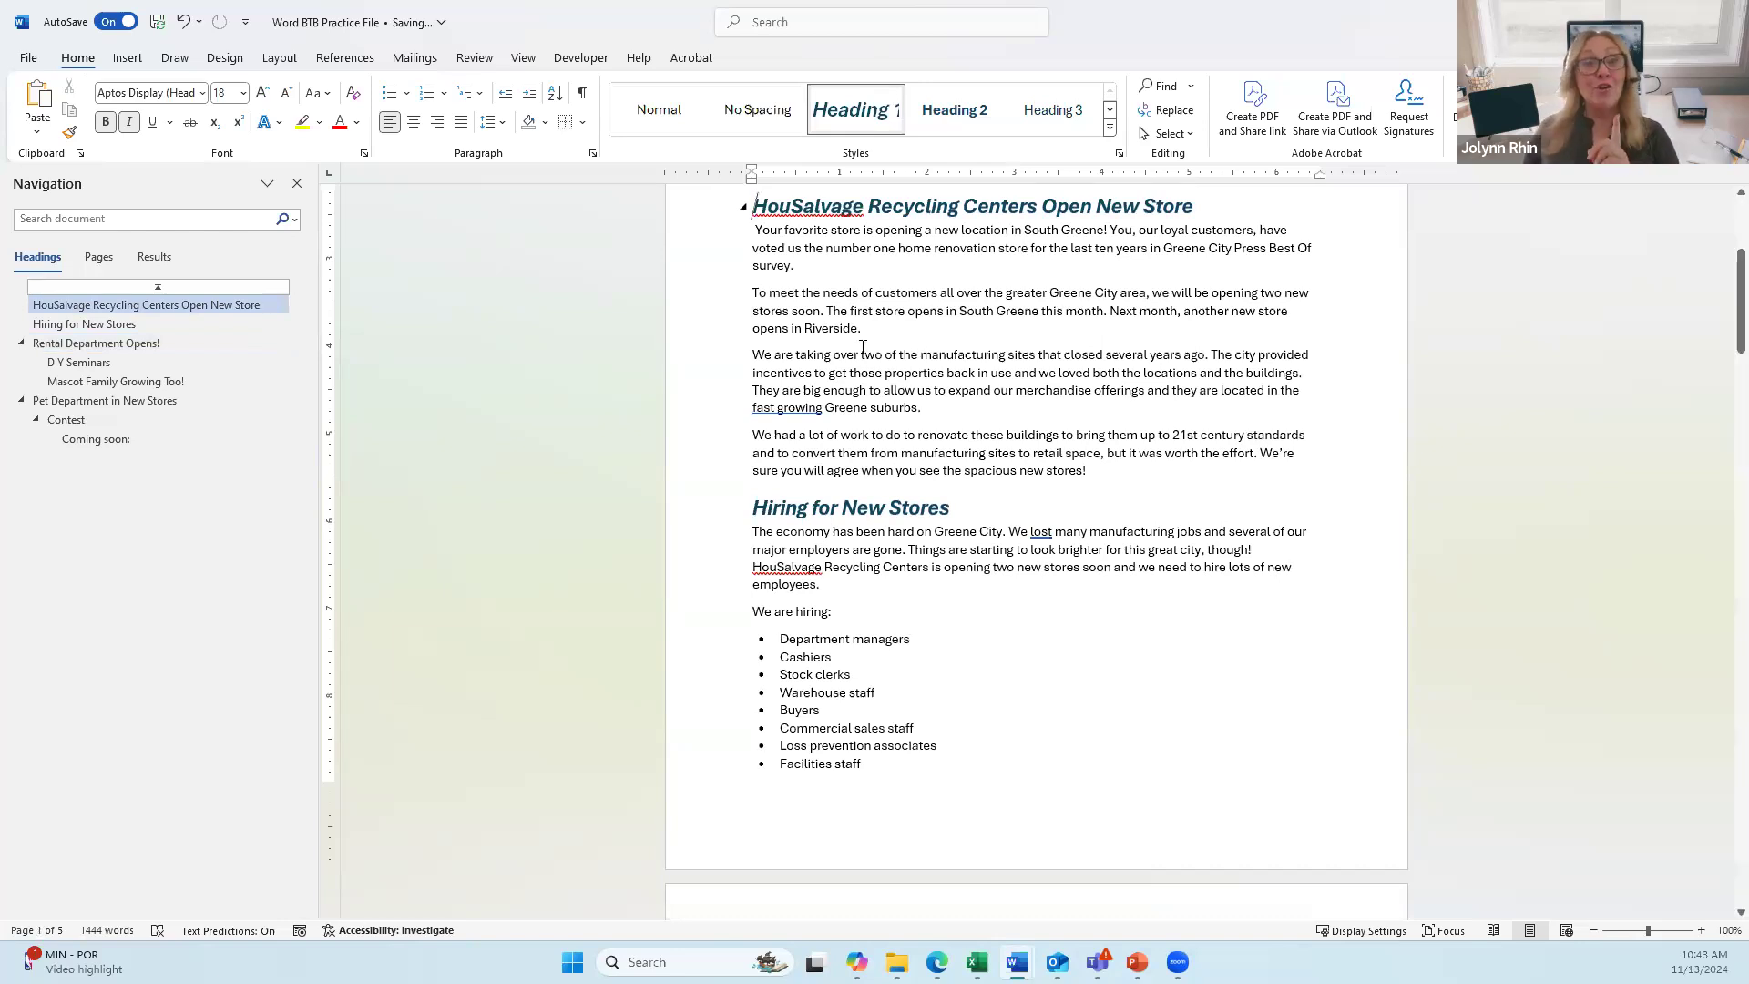
# Step: Show the Design tab's themes and style sets, with the cursor in the first body paragraph
pyautogui.scroll(4, 861, 350)
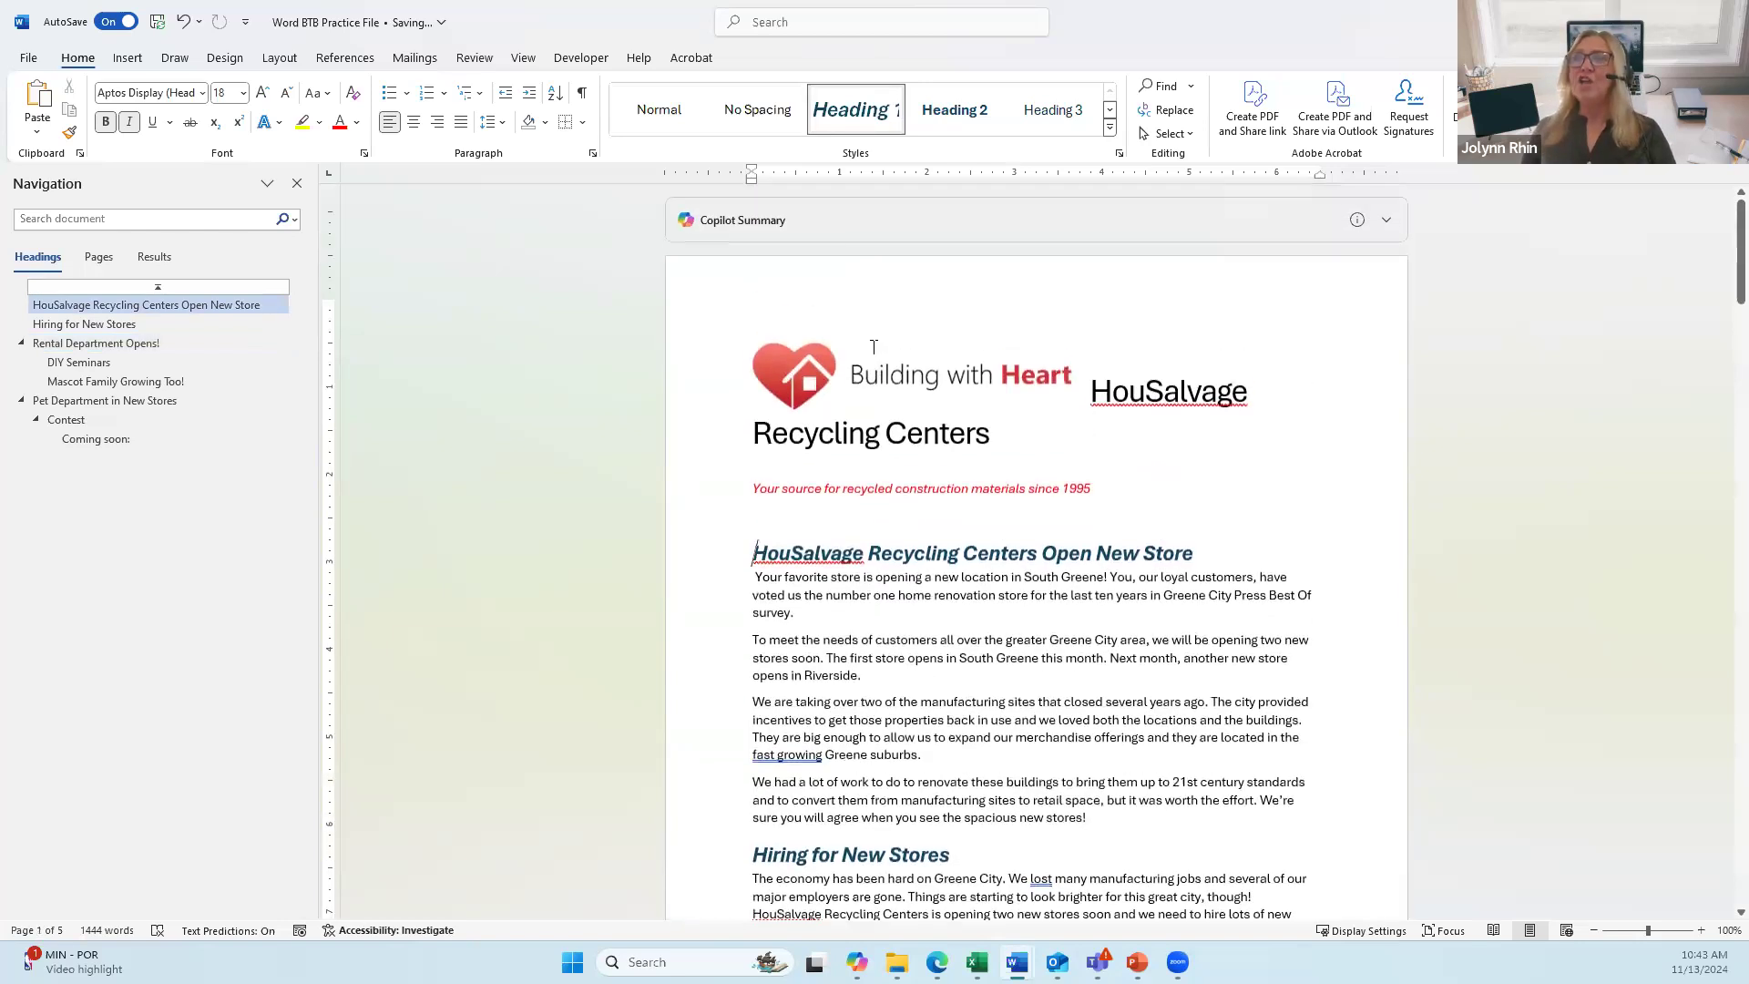
pyautogui.click(824, 417)
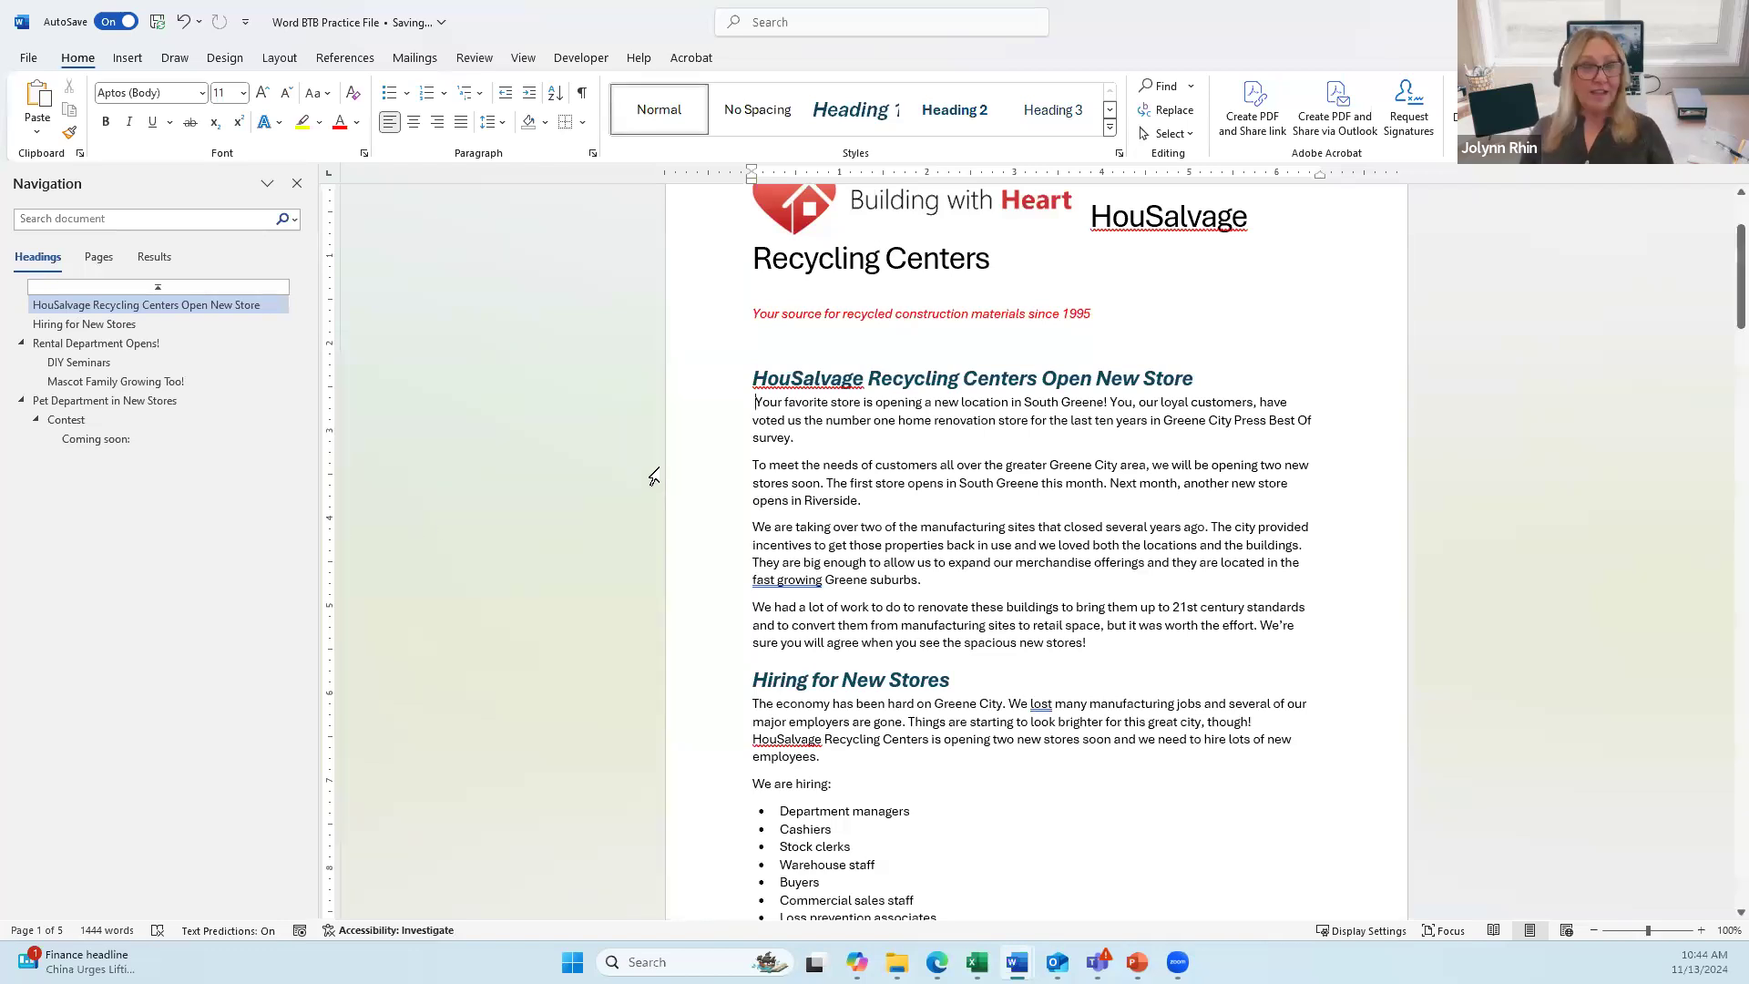
pyautogui.click(233, 57)
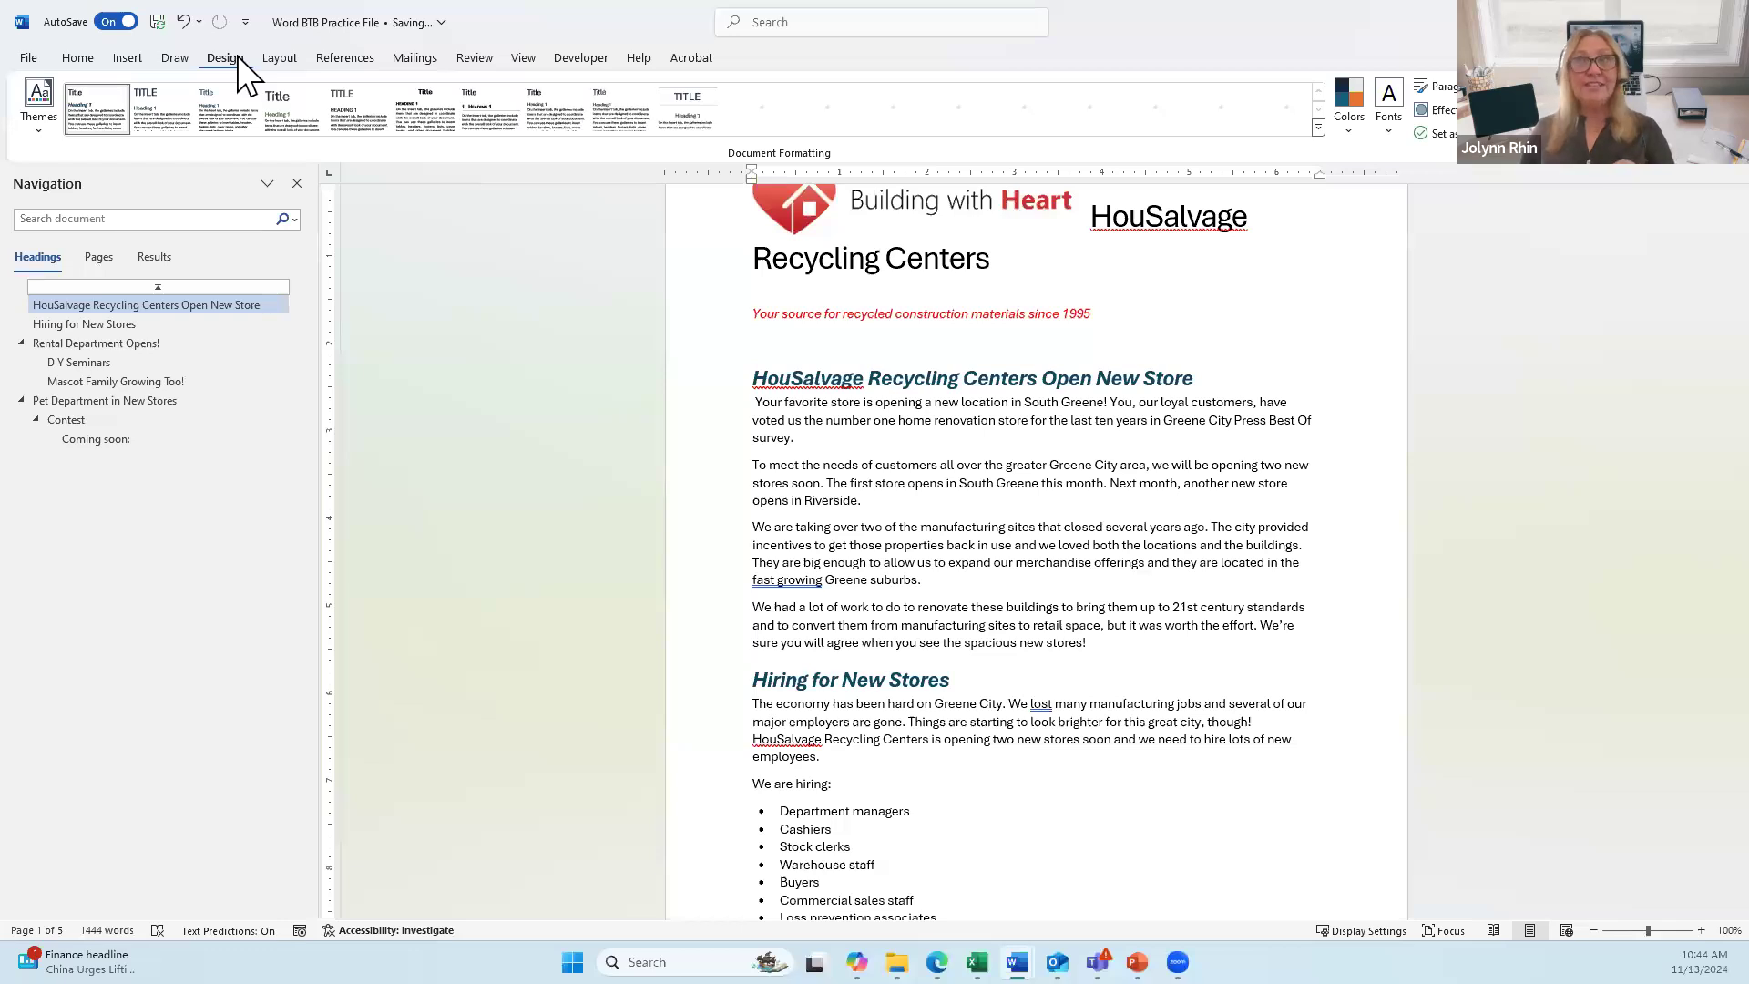
# Step: Choose the Office 2013–2022 theme from the Themes gallery
pyautogui.click(48, 120)
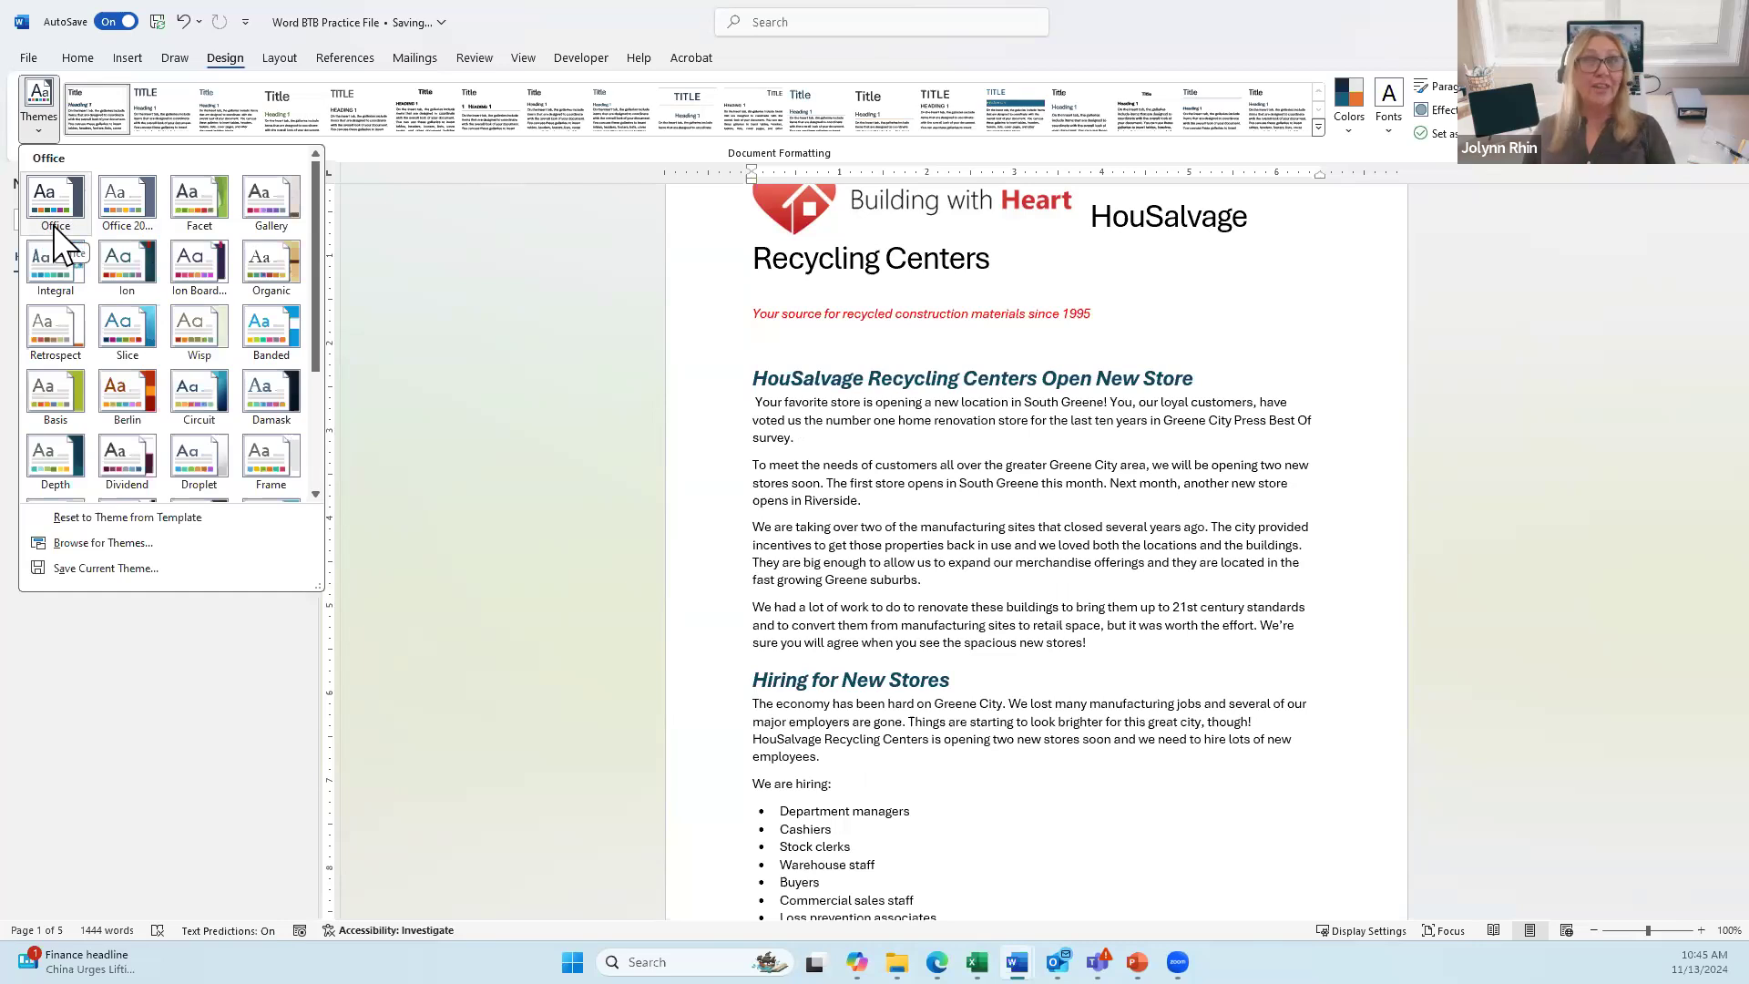
pyautogui.click(126, 210)
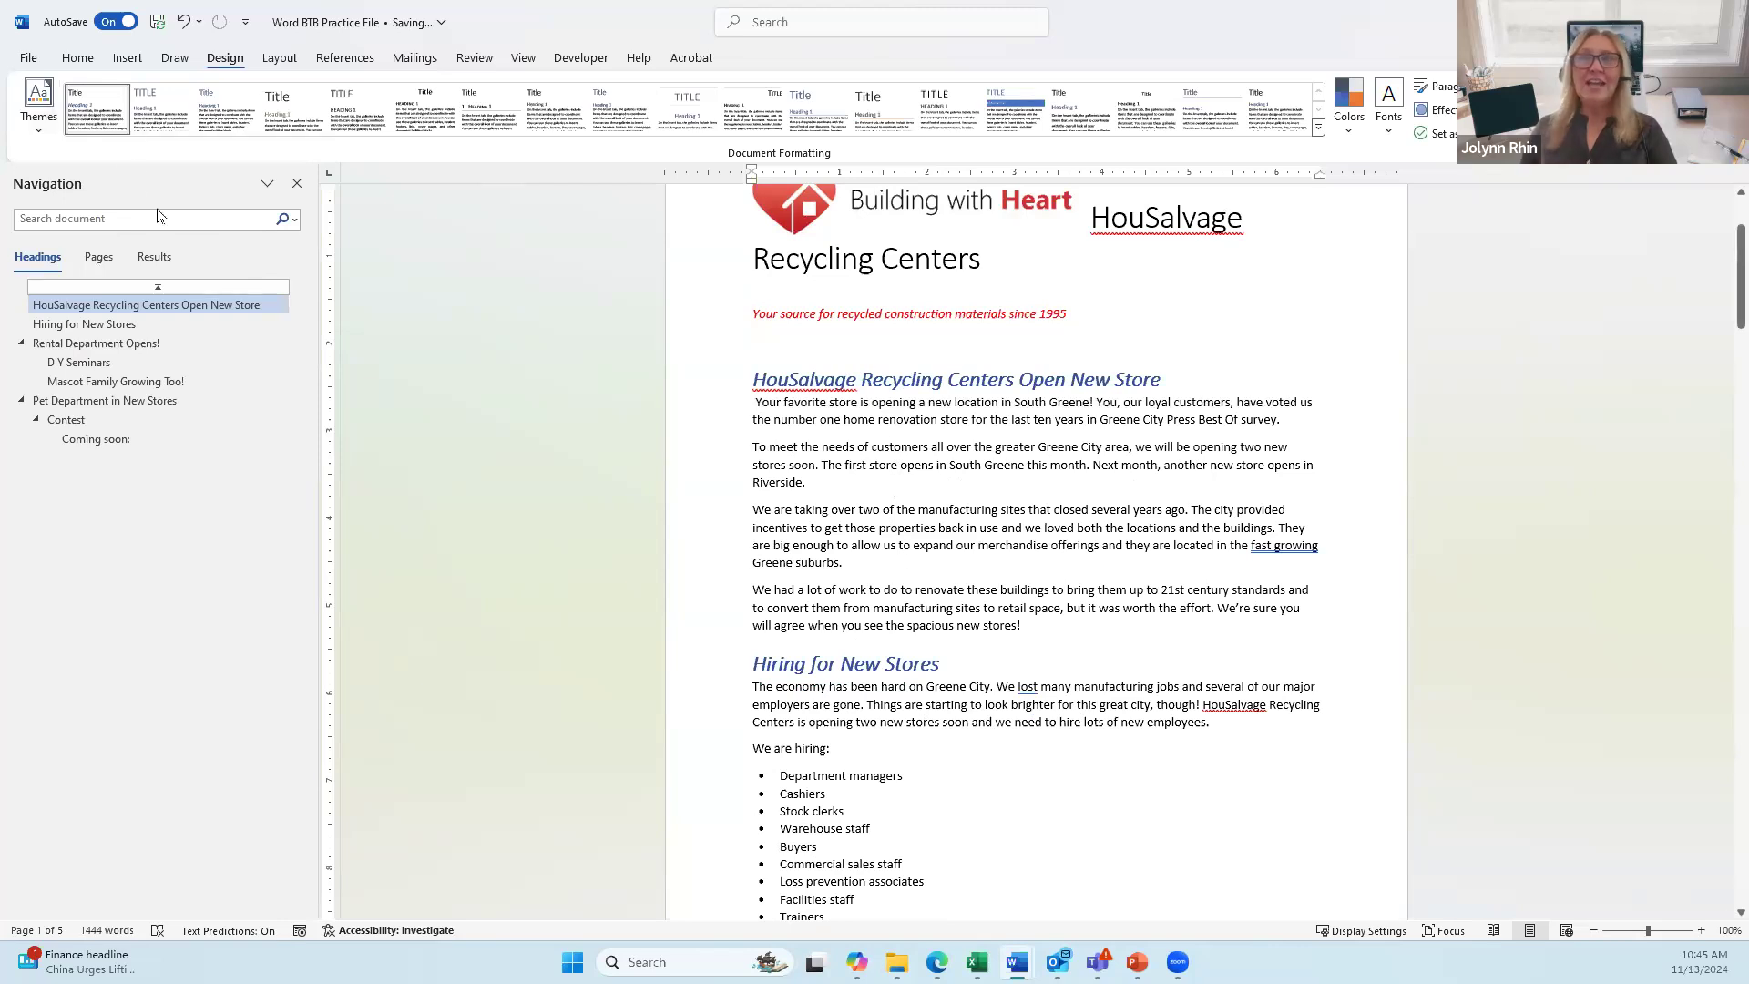
pyautogui.click(77, 58)
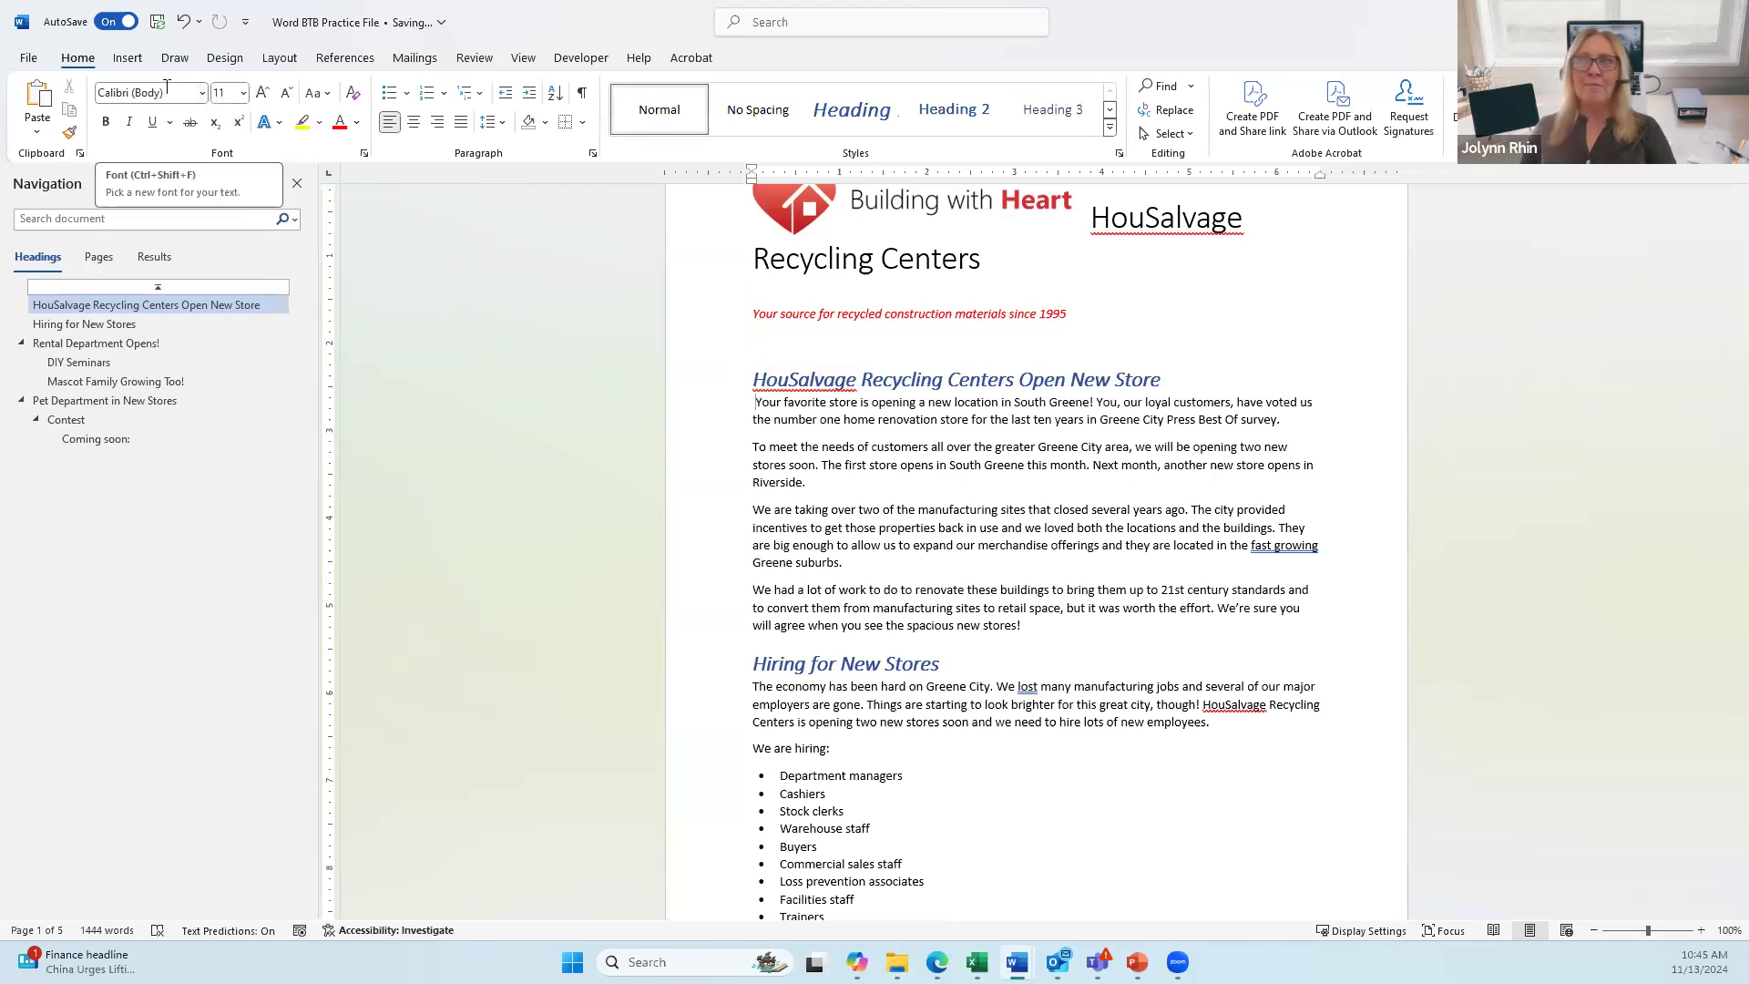
pyautogui.click(850, 379)
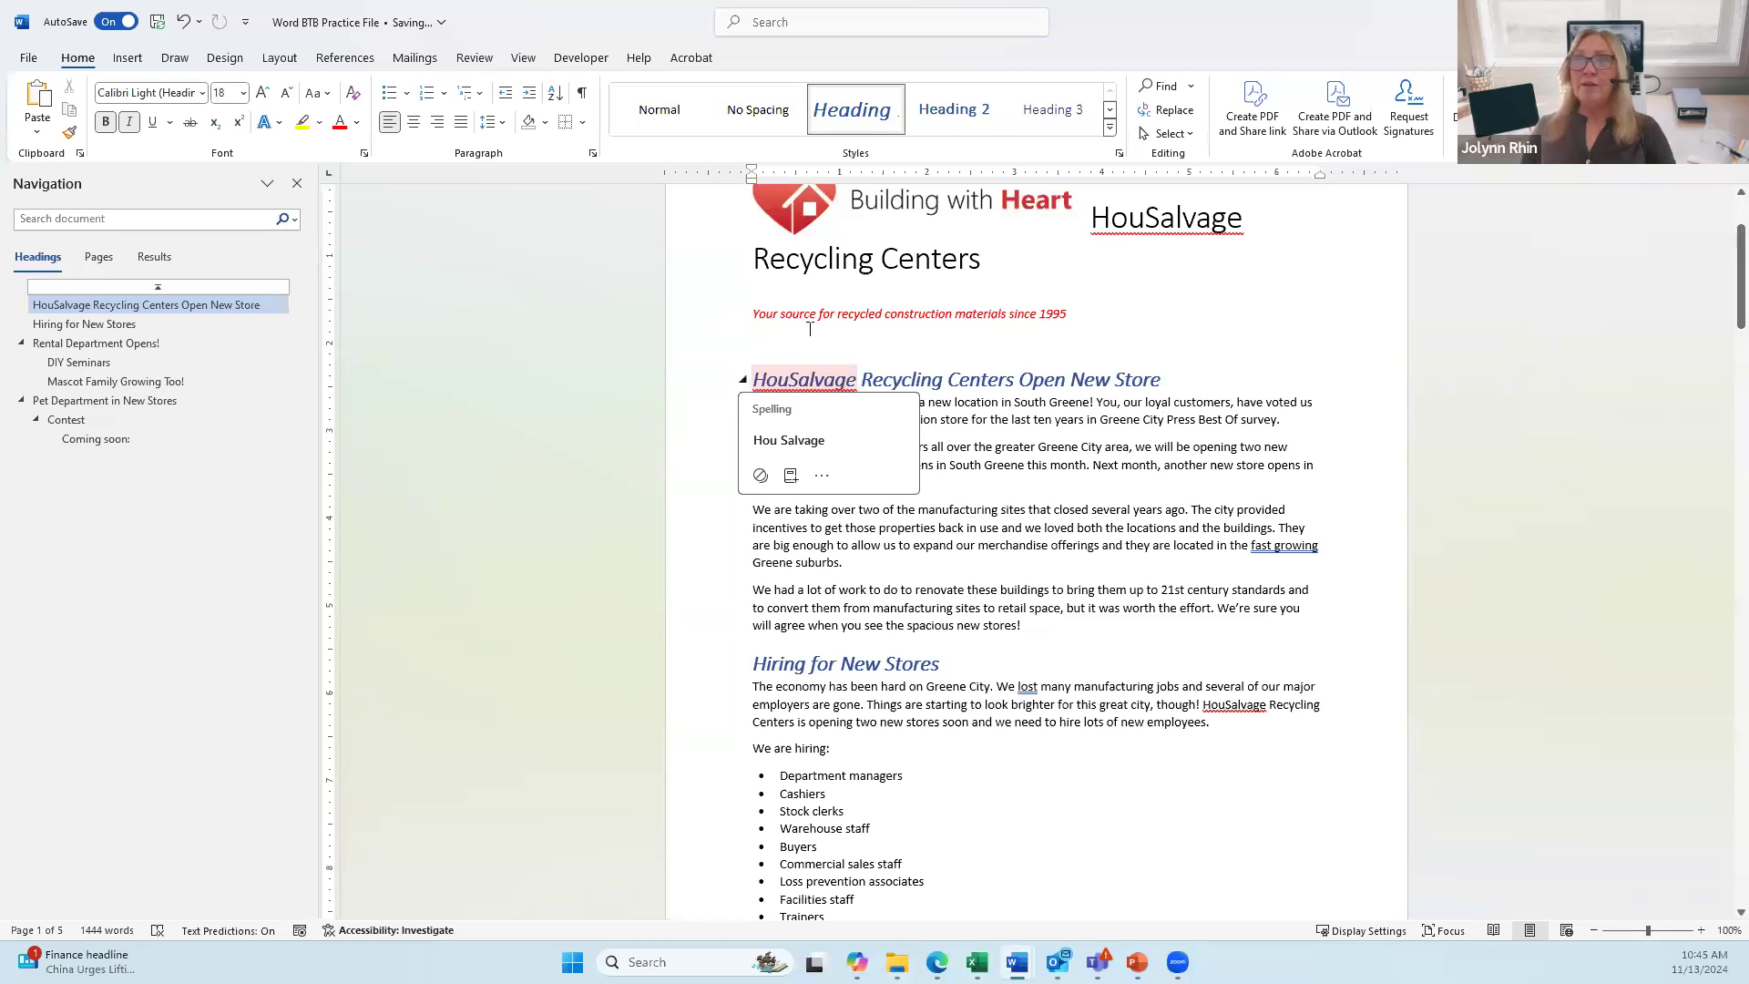
pyautogui.click(1000, 379)
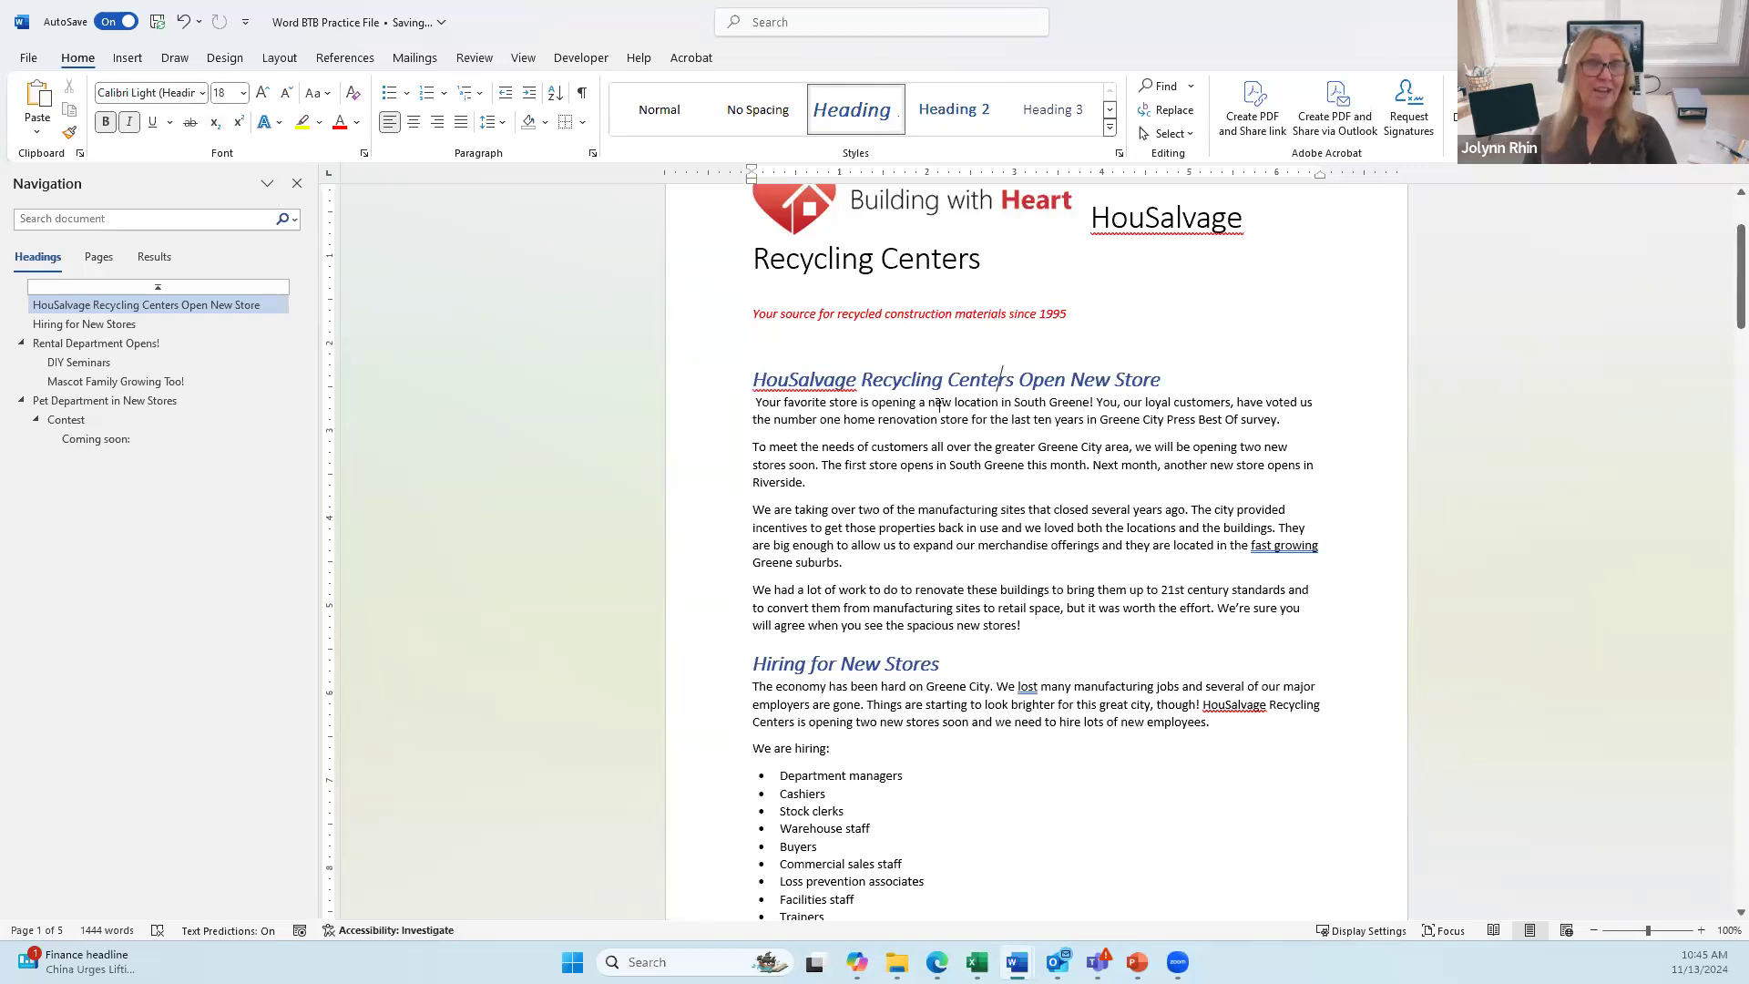
pyautogui.click(358, 122)
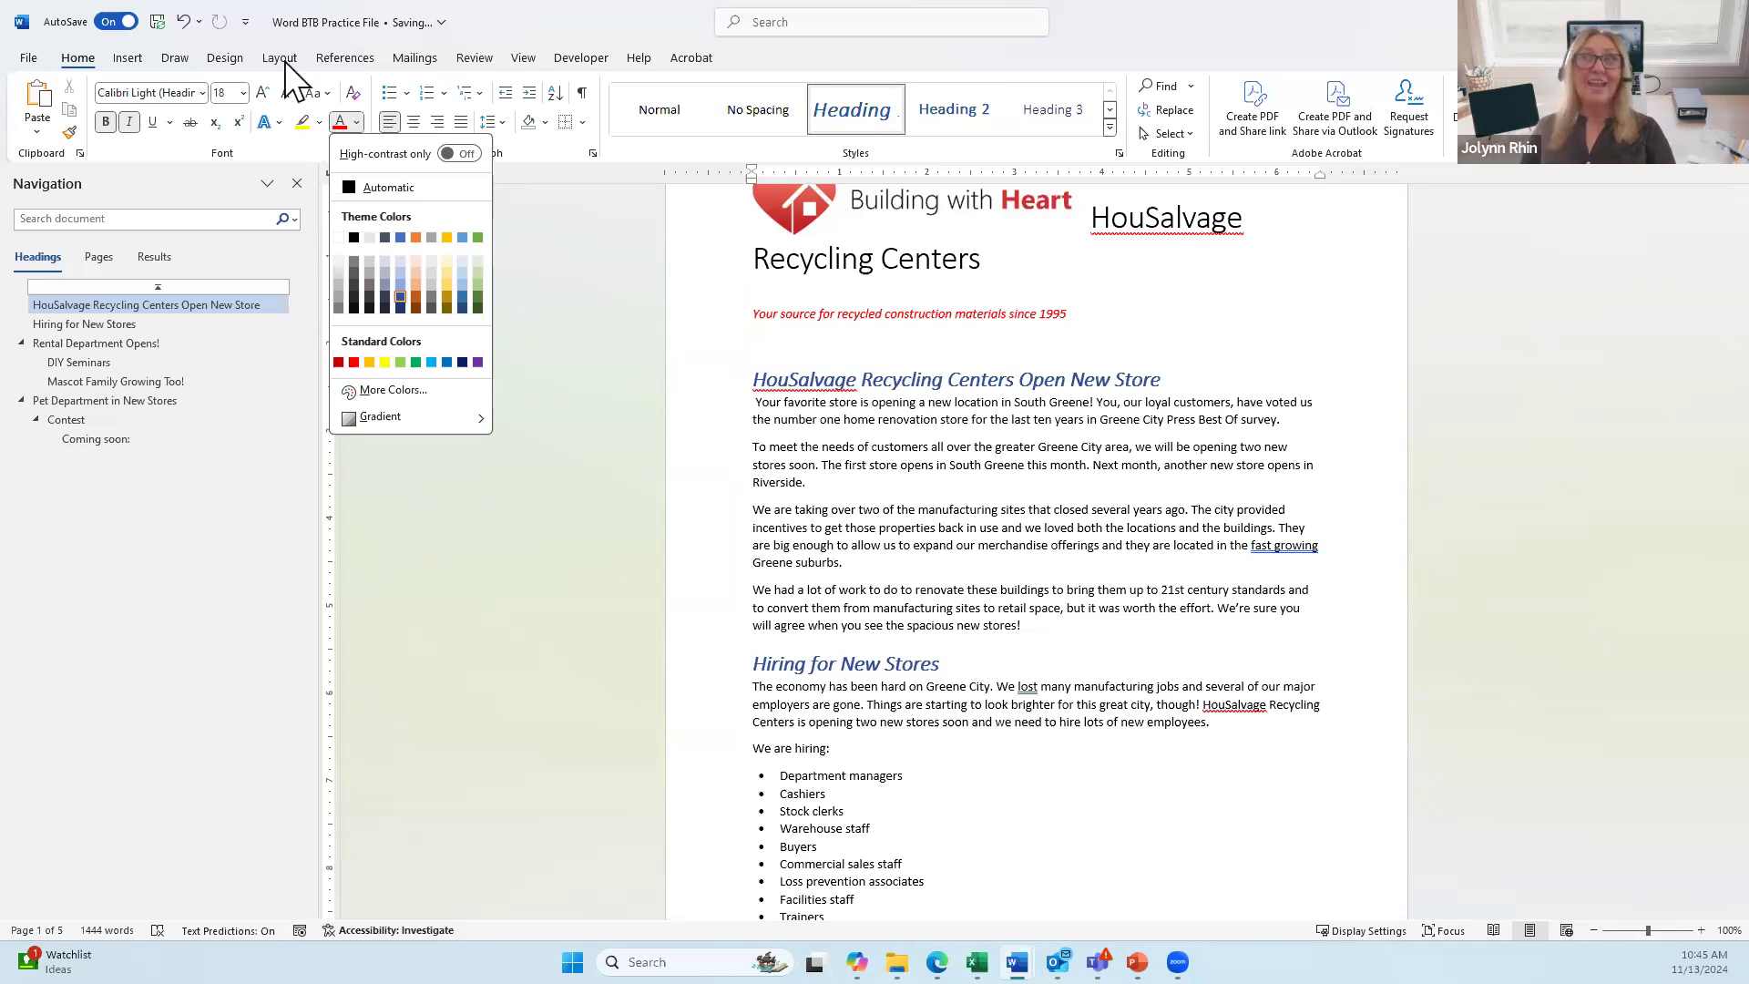
pyautogui.click(224, 58)
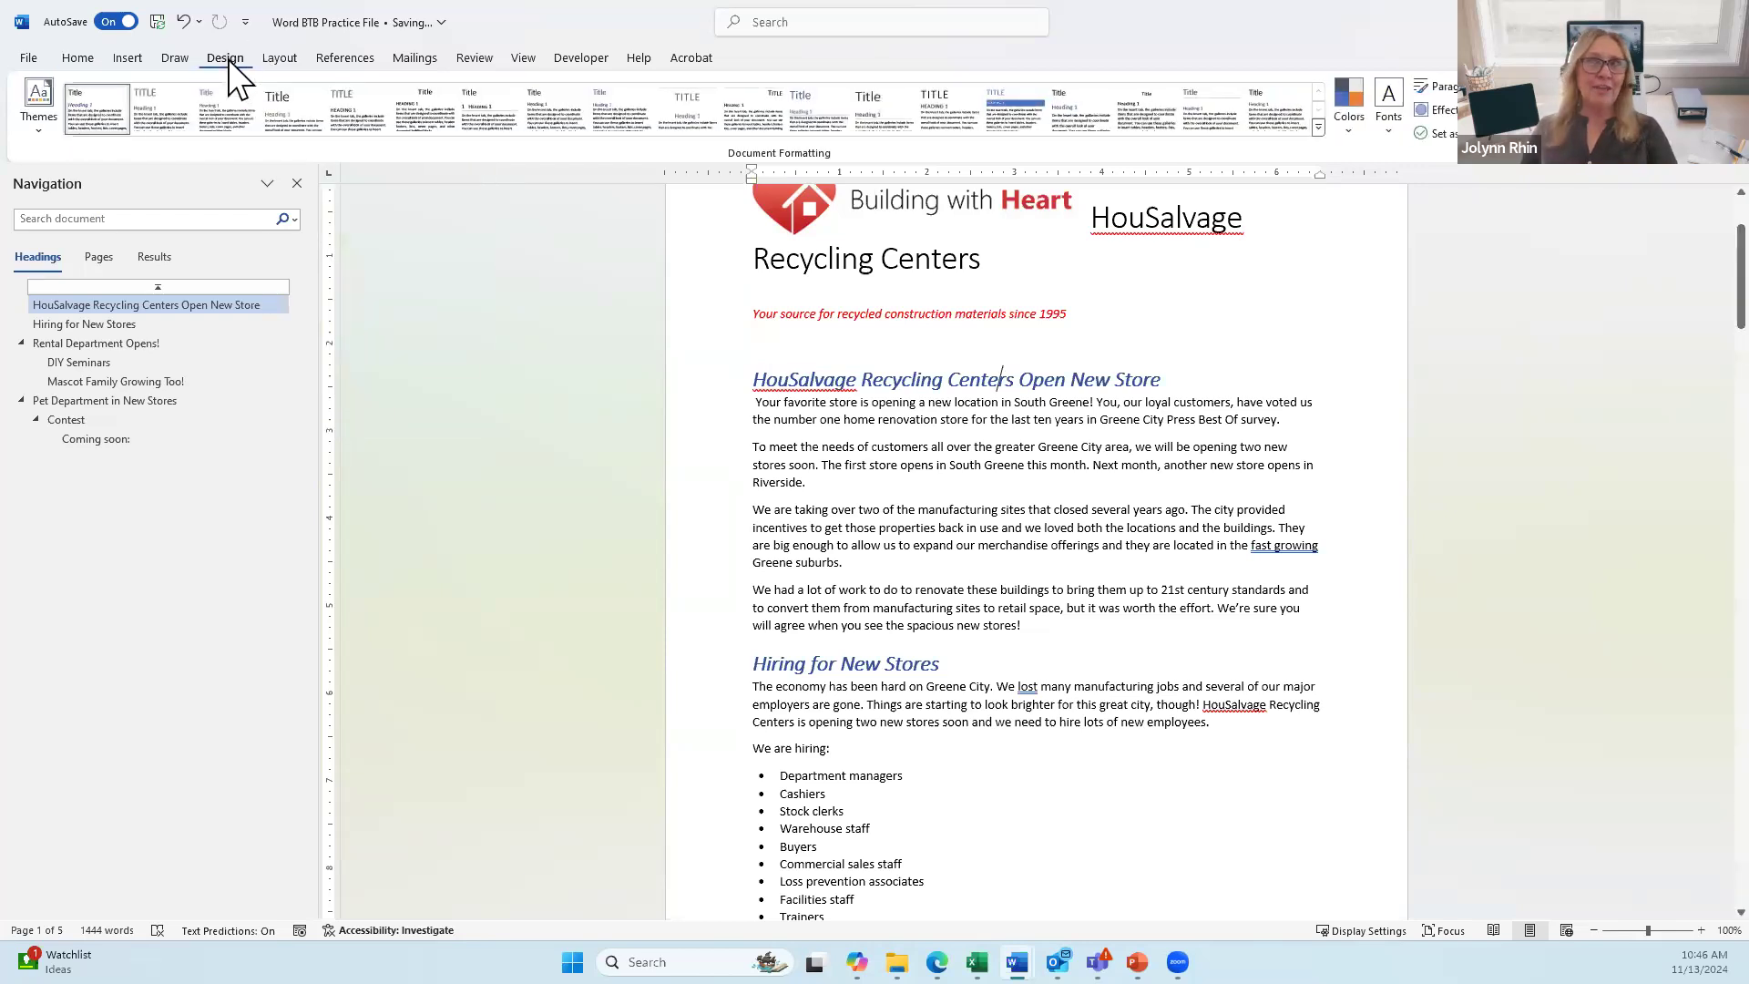
# Step: Apply the Slice theme to the newsletter and review the font colours it offers
pyautogui.click(50, 124)
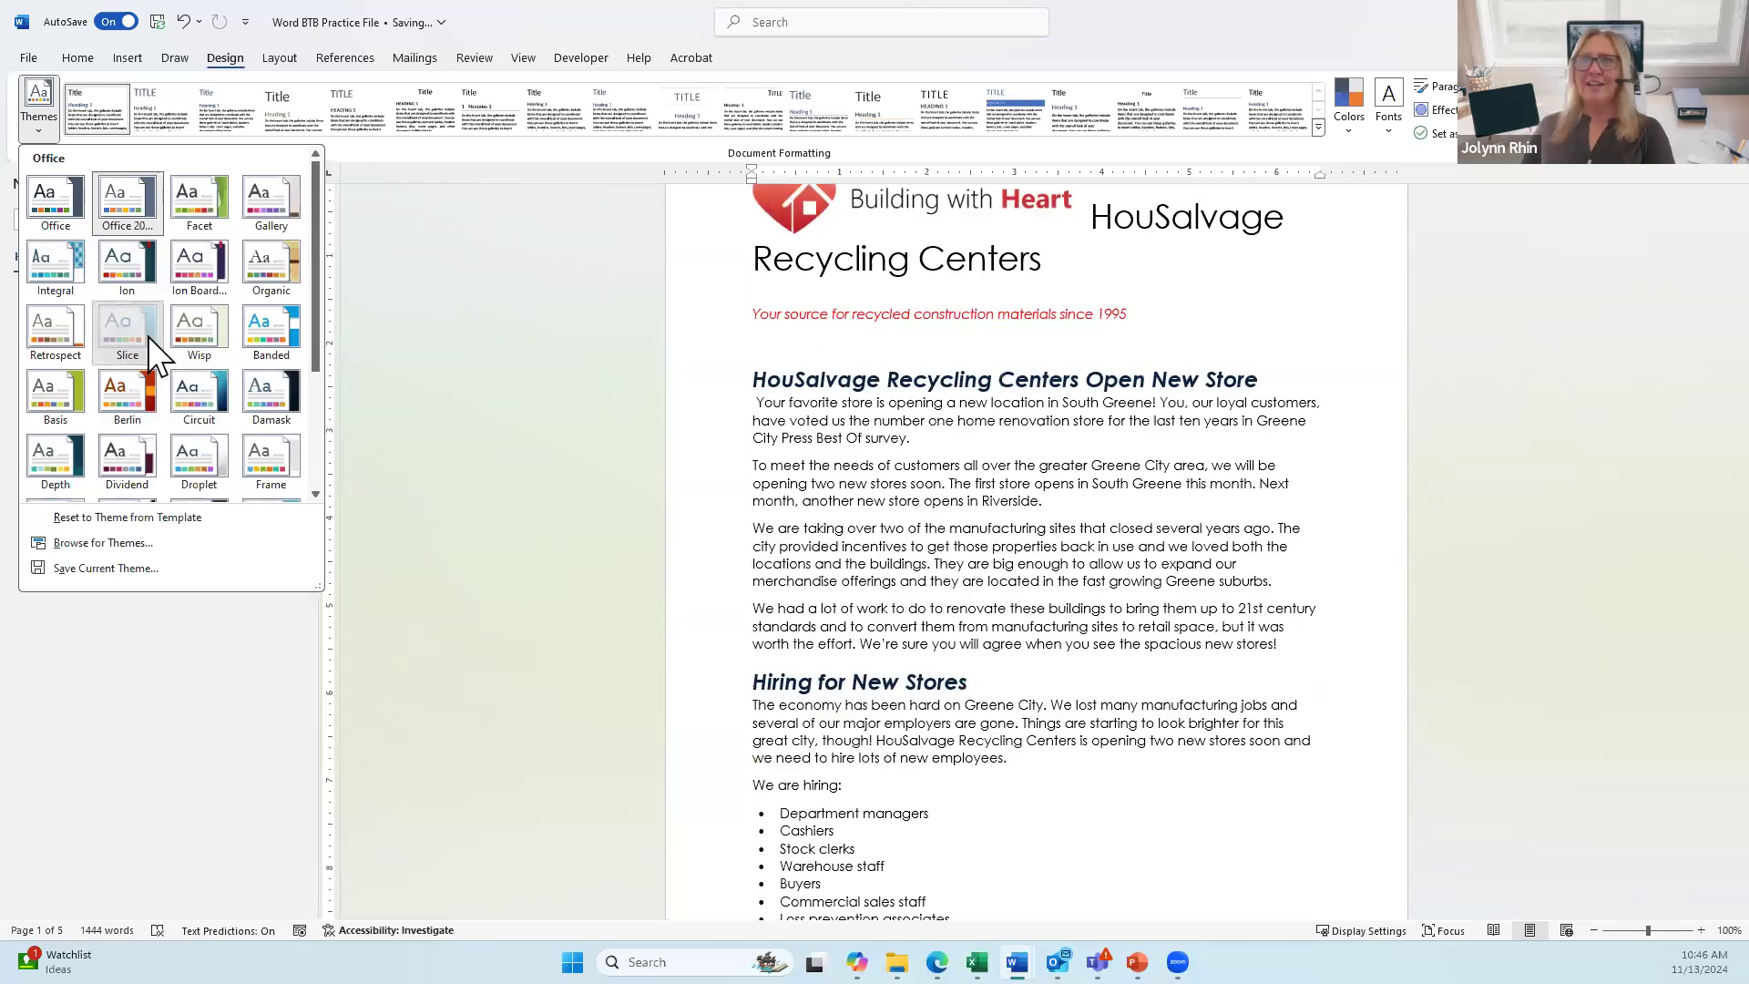
pyautogui.click(148, 336)
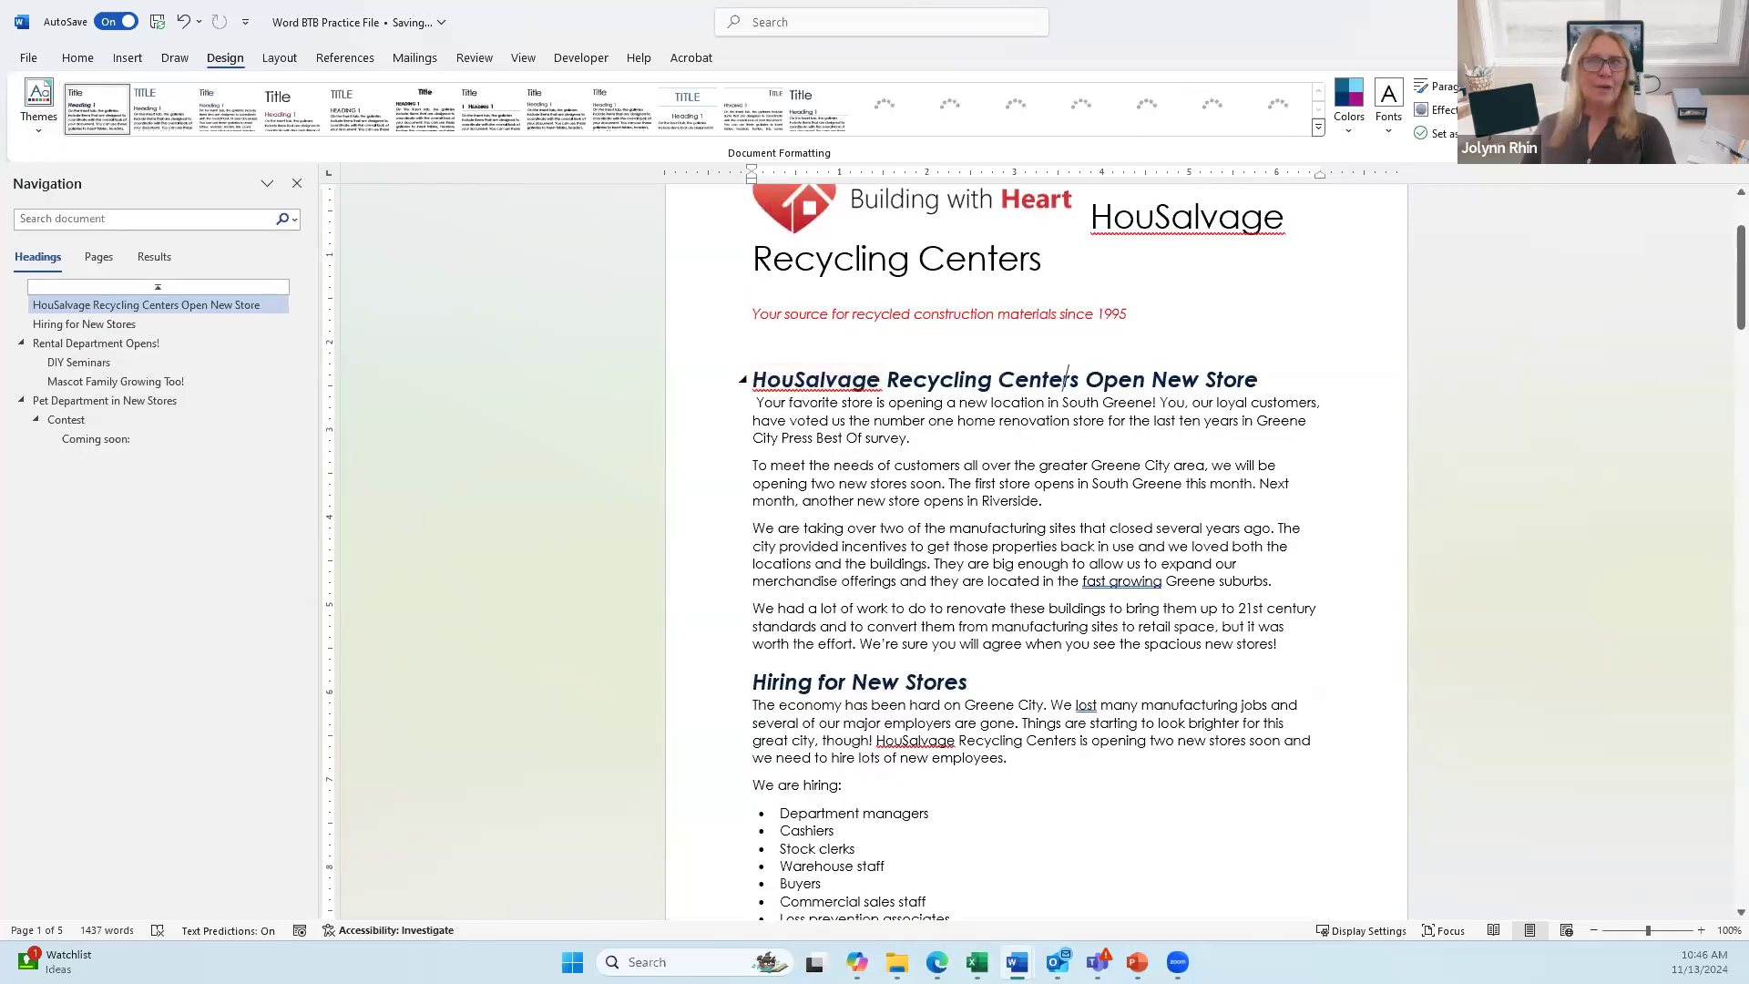
pyautogui.click(79, 60)
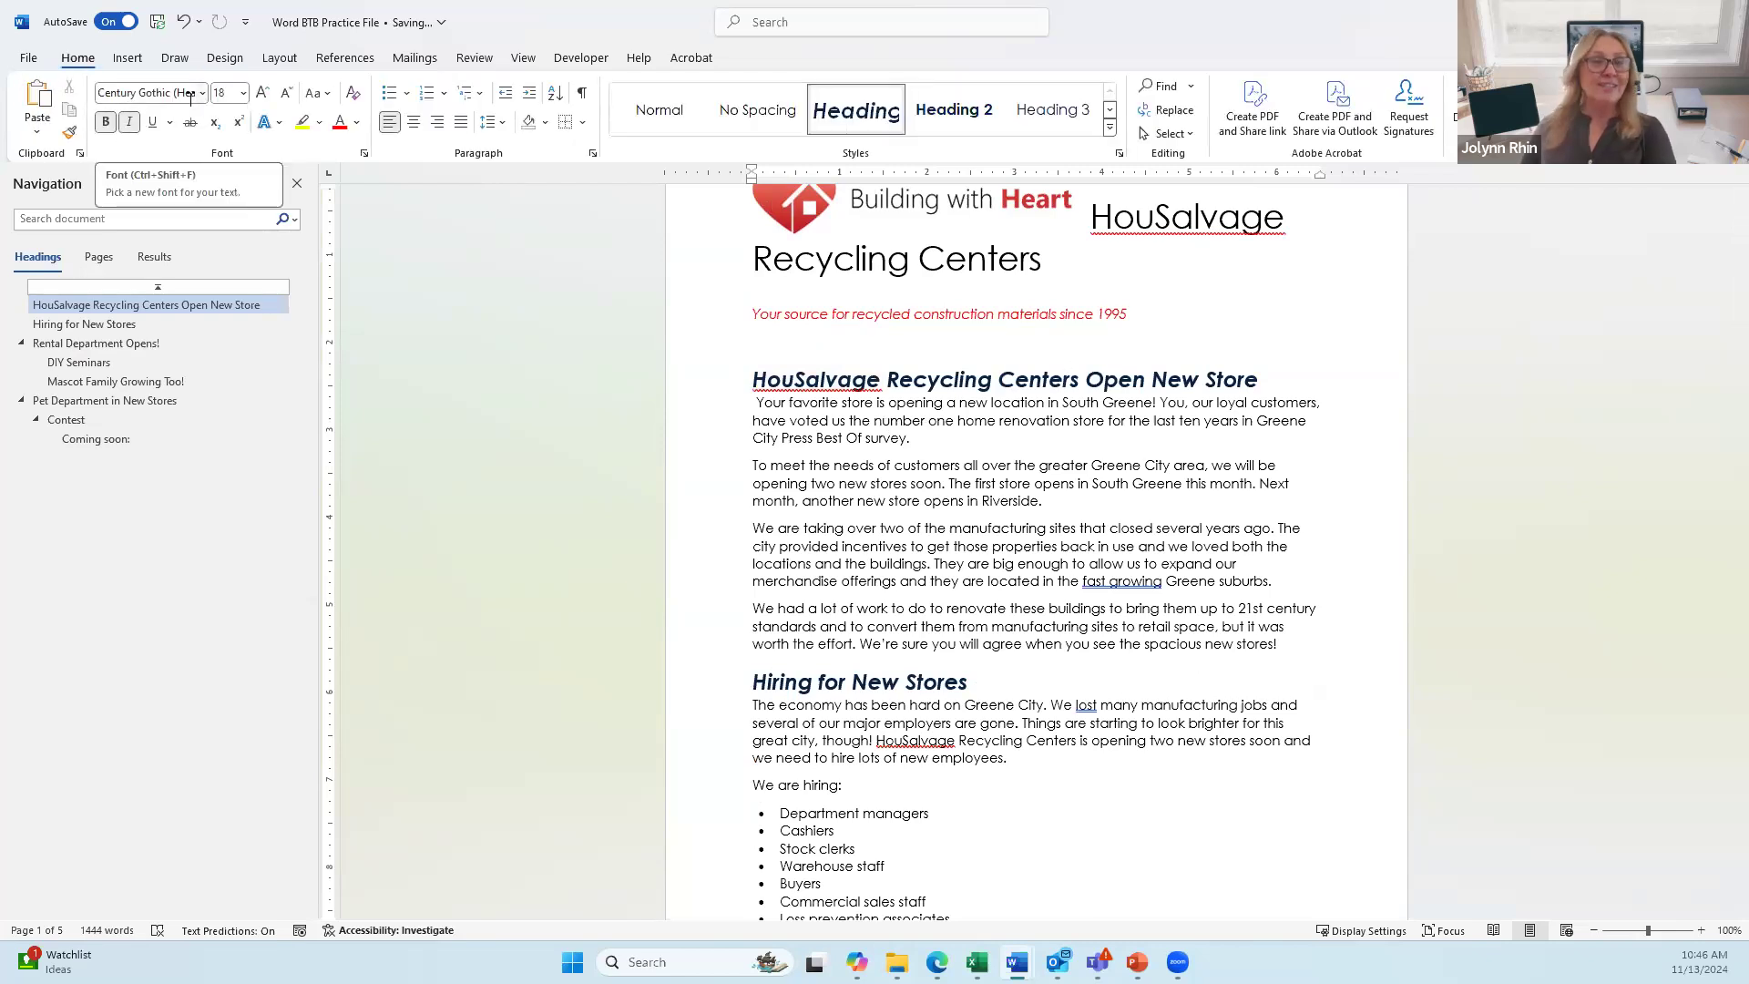
pyautogui.click(358, 126)
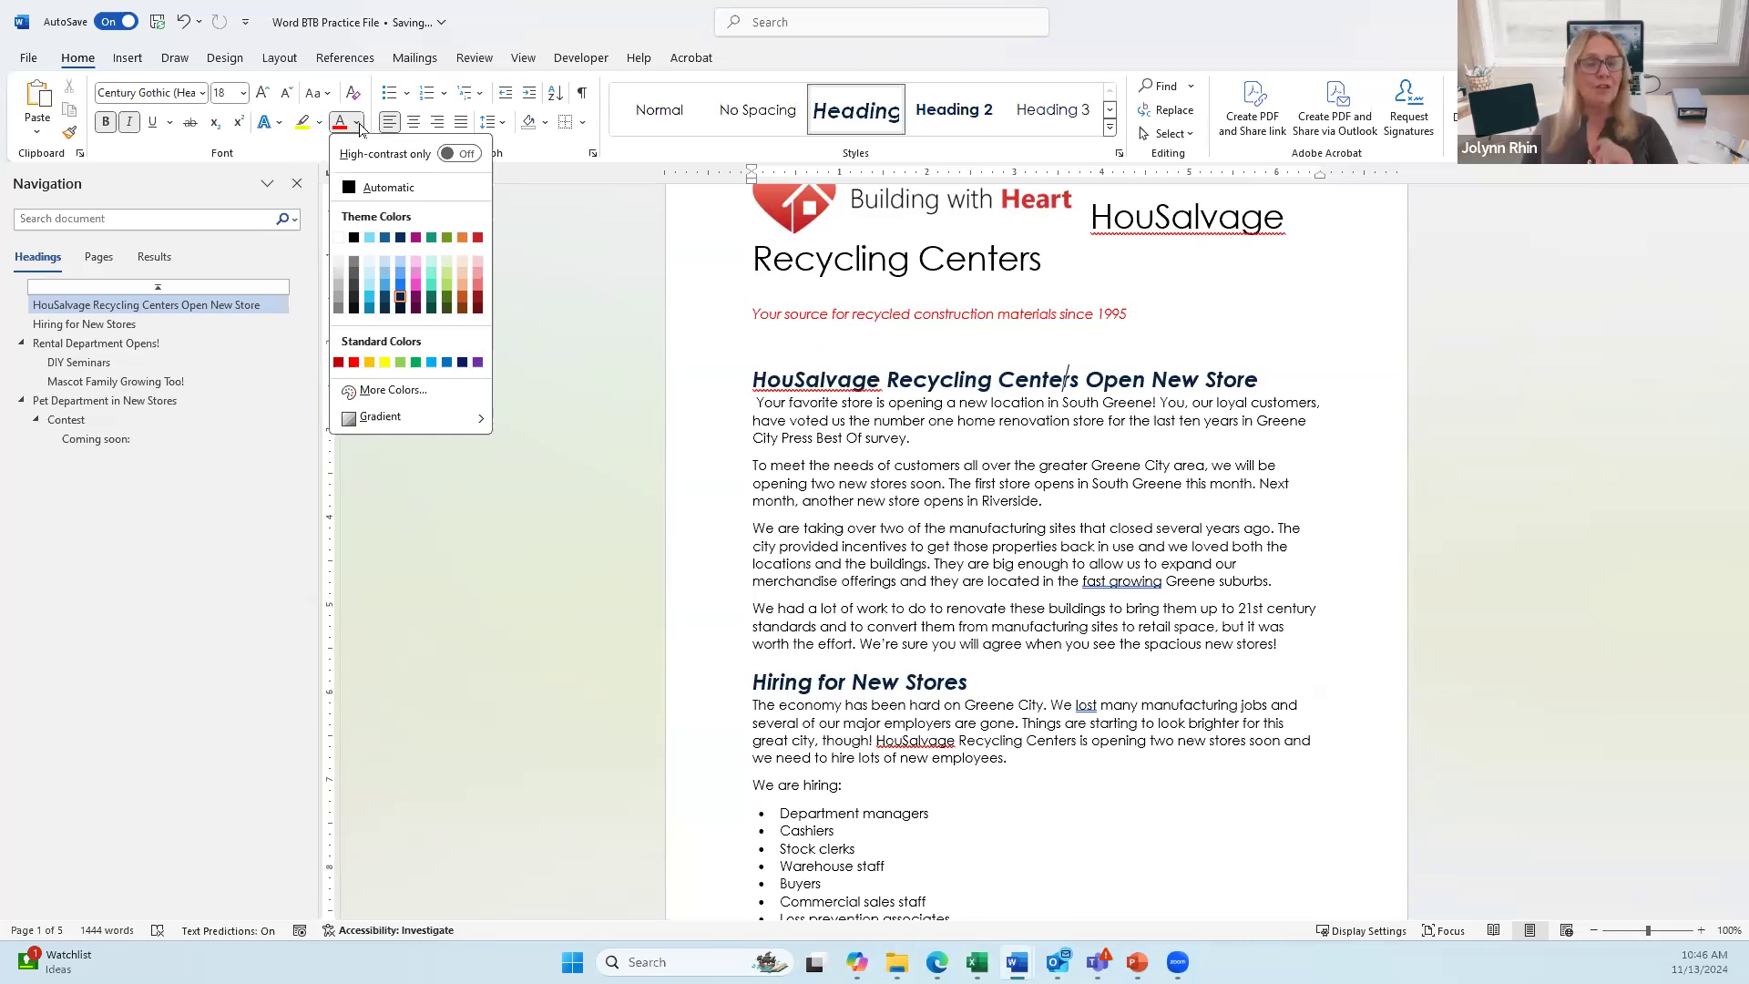
# Step: Switch the newsletter back to the Office theme
pyautogui.click(226, 60)
pyautogui.click(33, 116)
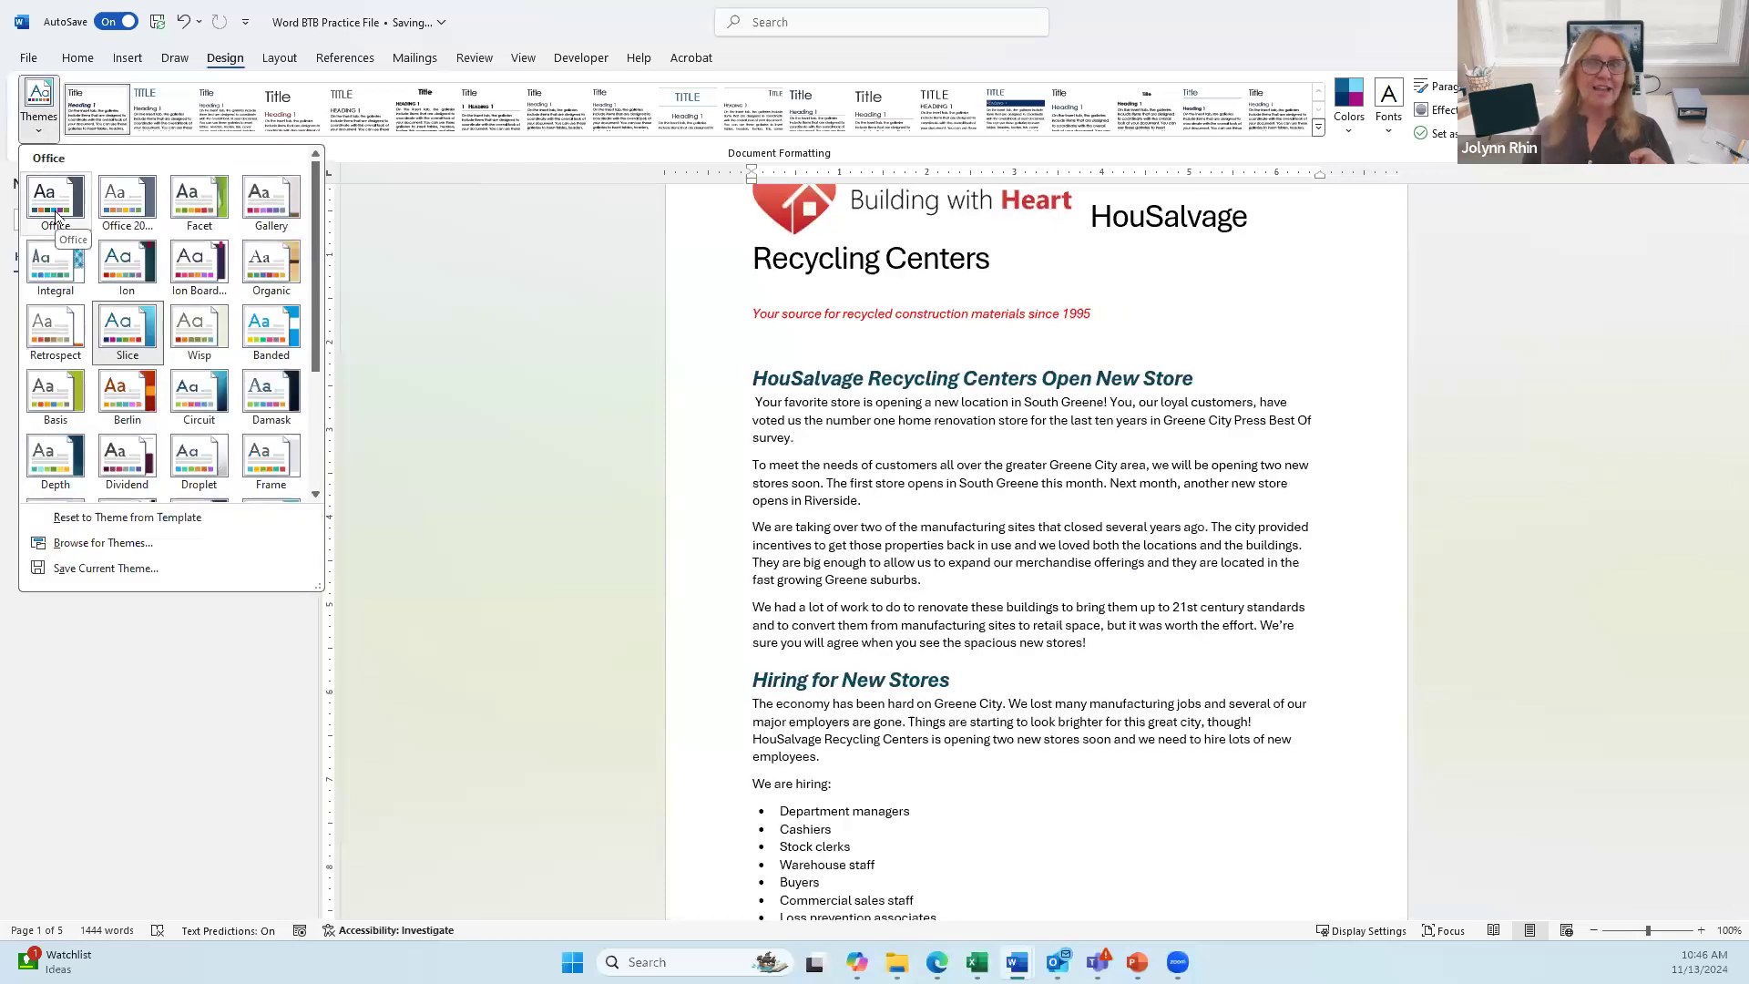
pyautogui.click(55, 200)
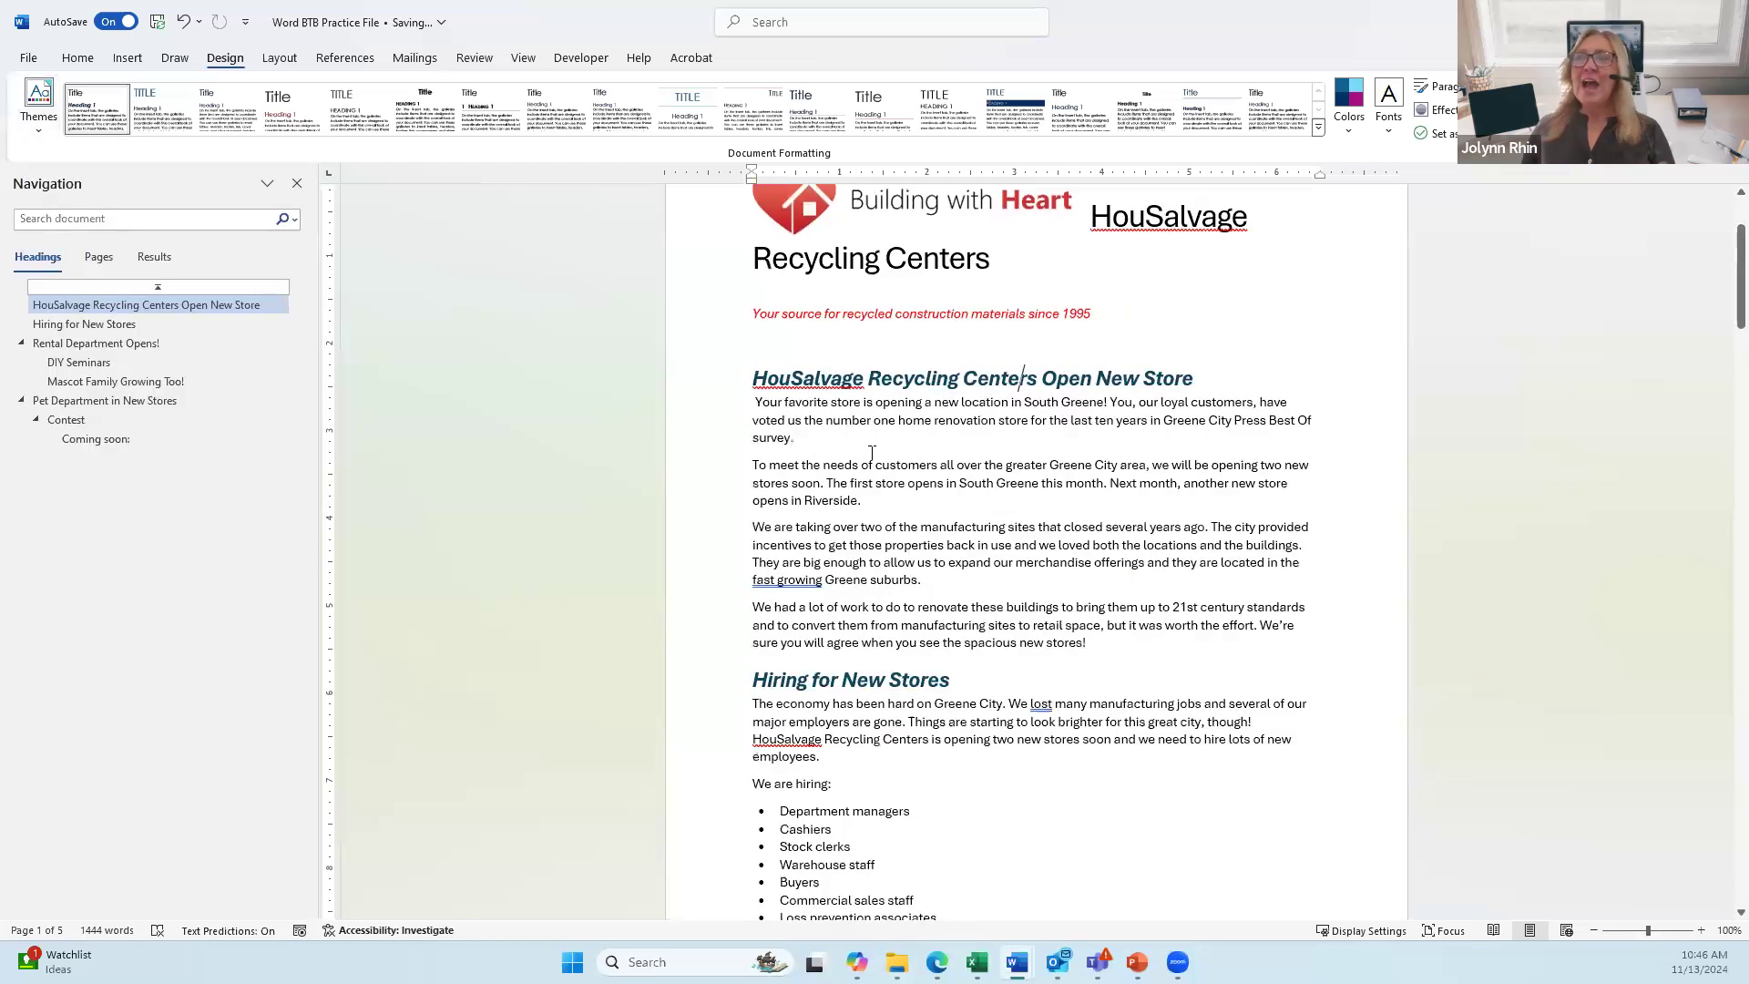
pyautogui.click(77, 62)
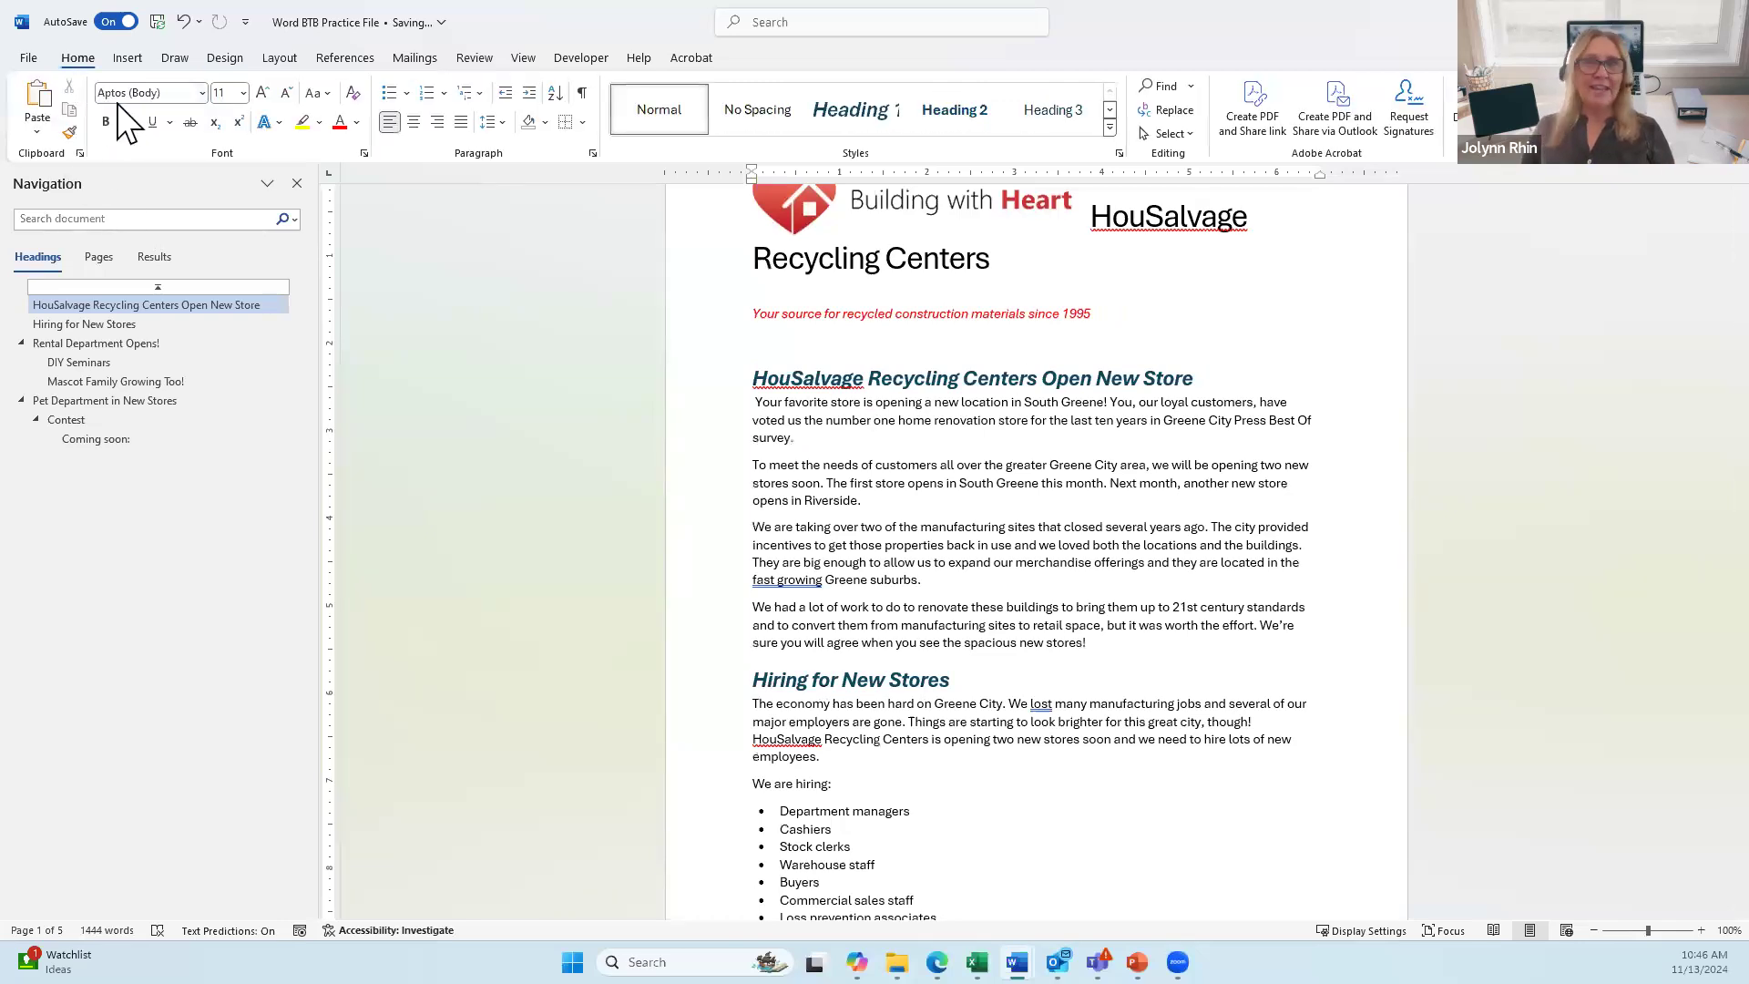
pyautogui.click(357, 122)
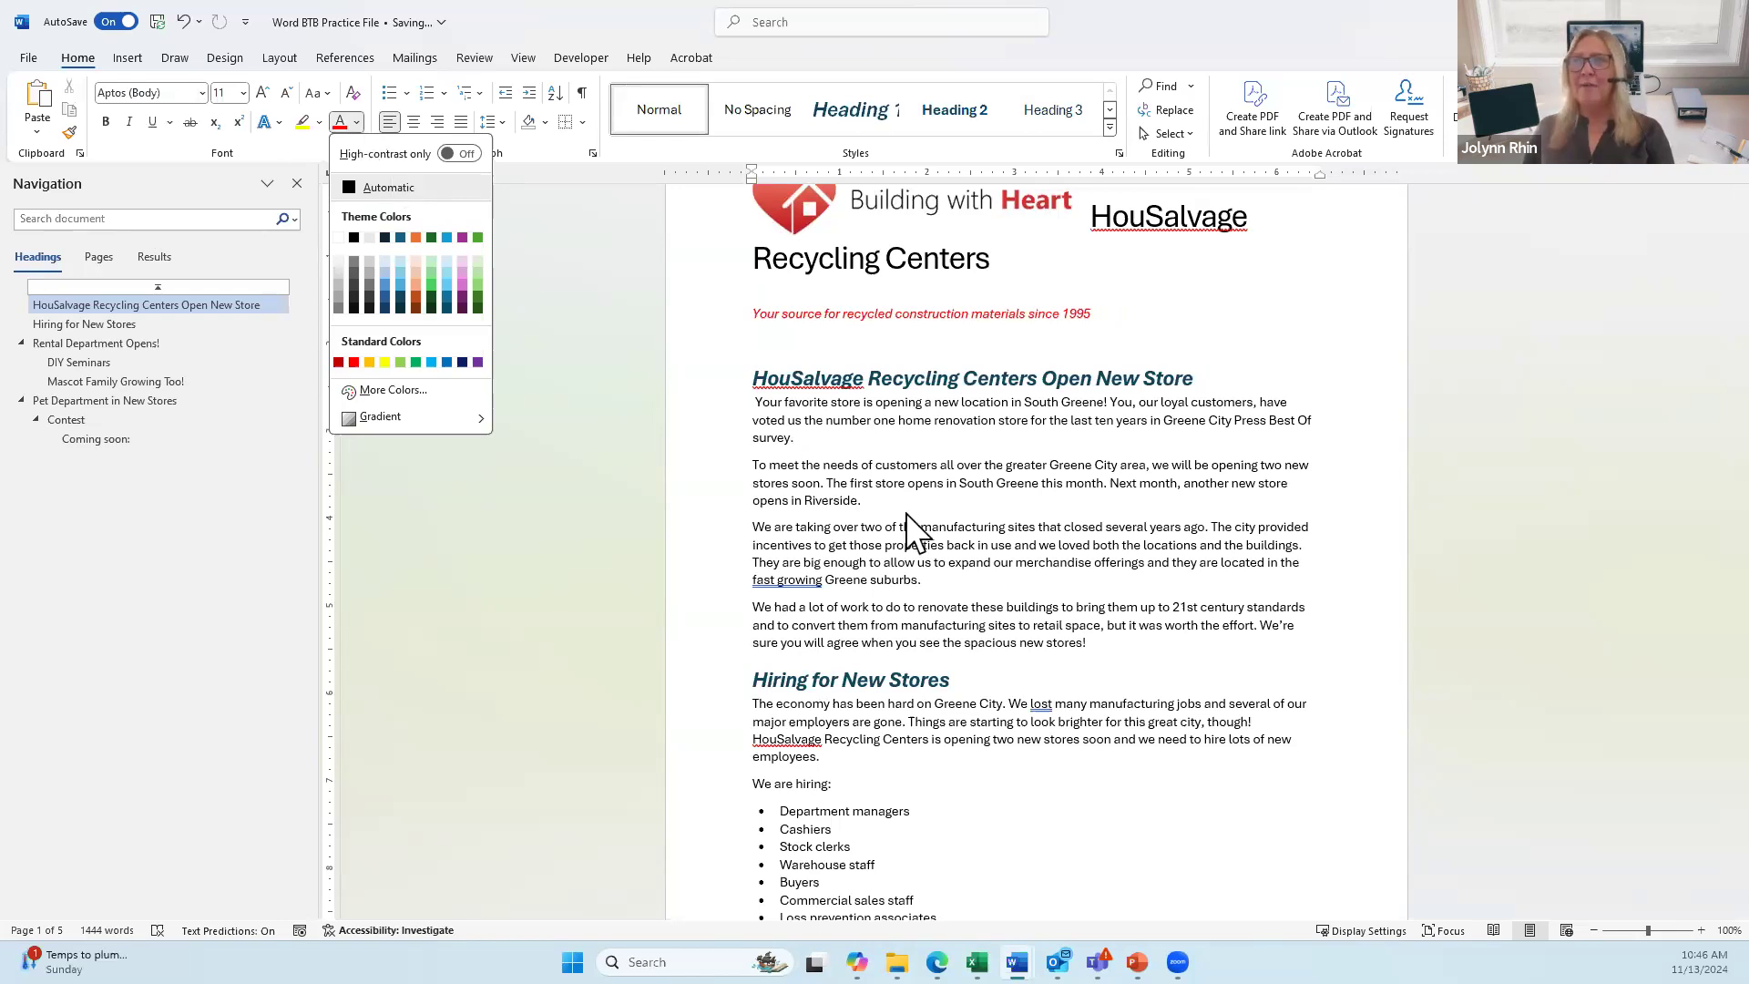
pyautogui.press('Escape')
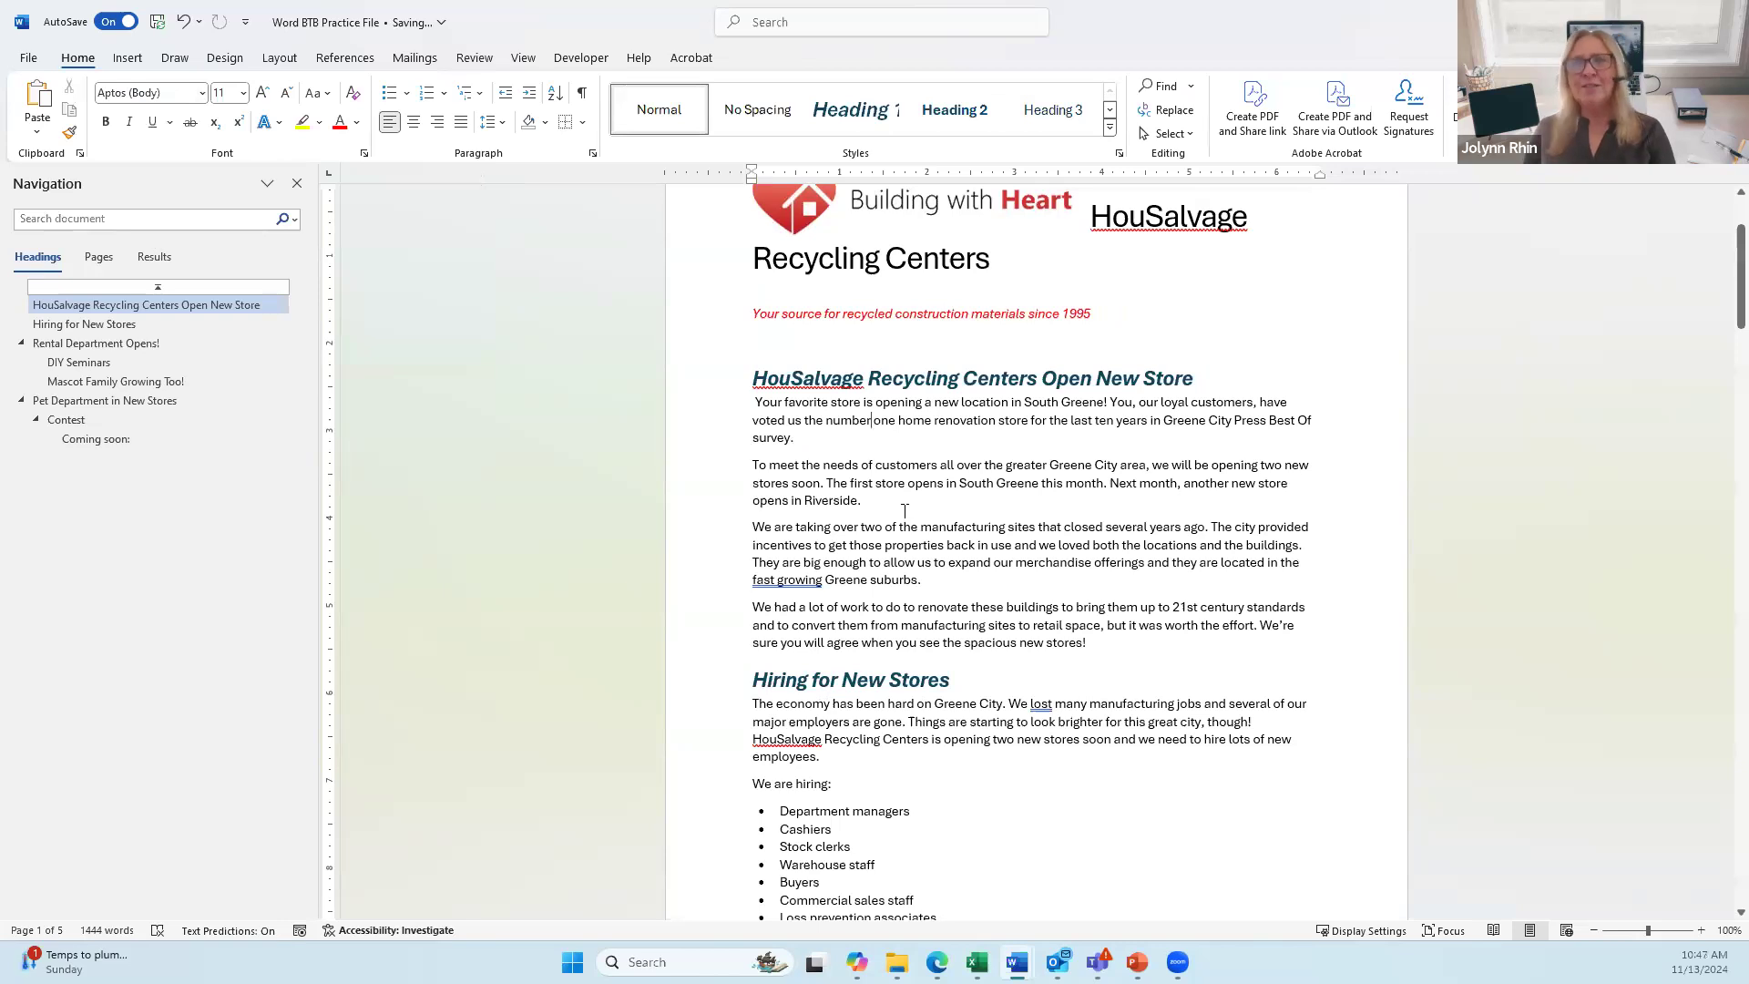
pyautogui.click(227, 64)
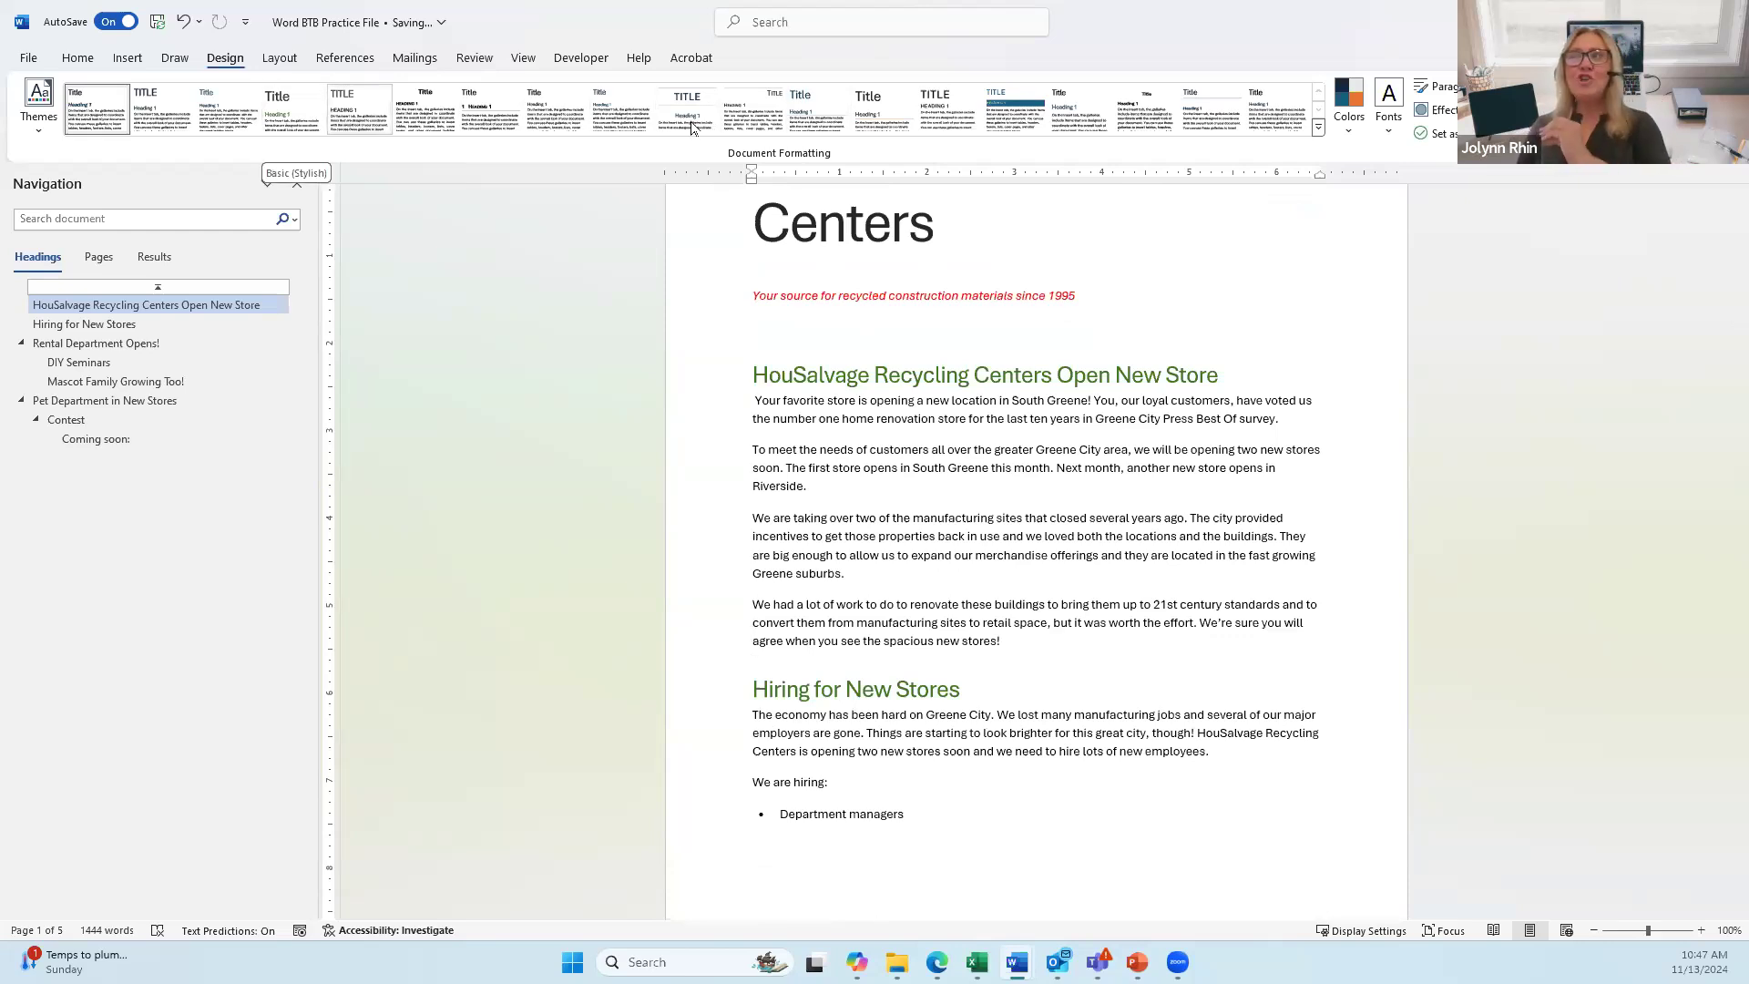
# Step: Try the Lines (Stylish) style set, settle on Shaded, and review the full Styles gallery
pyautogui.click(874, 123)
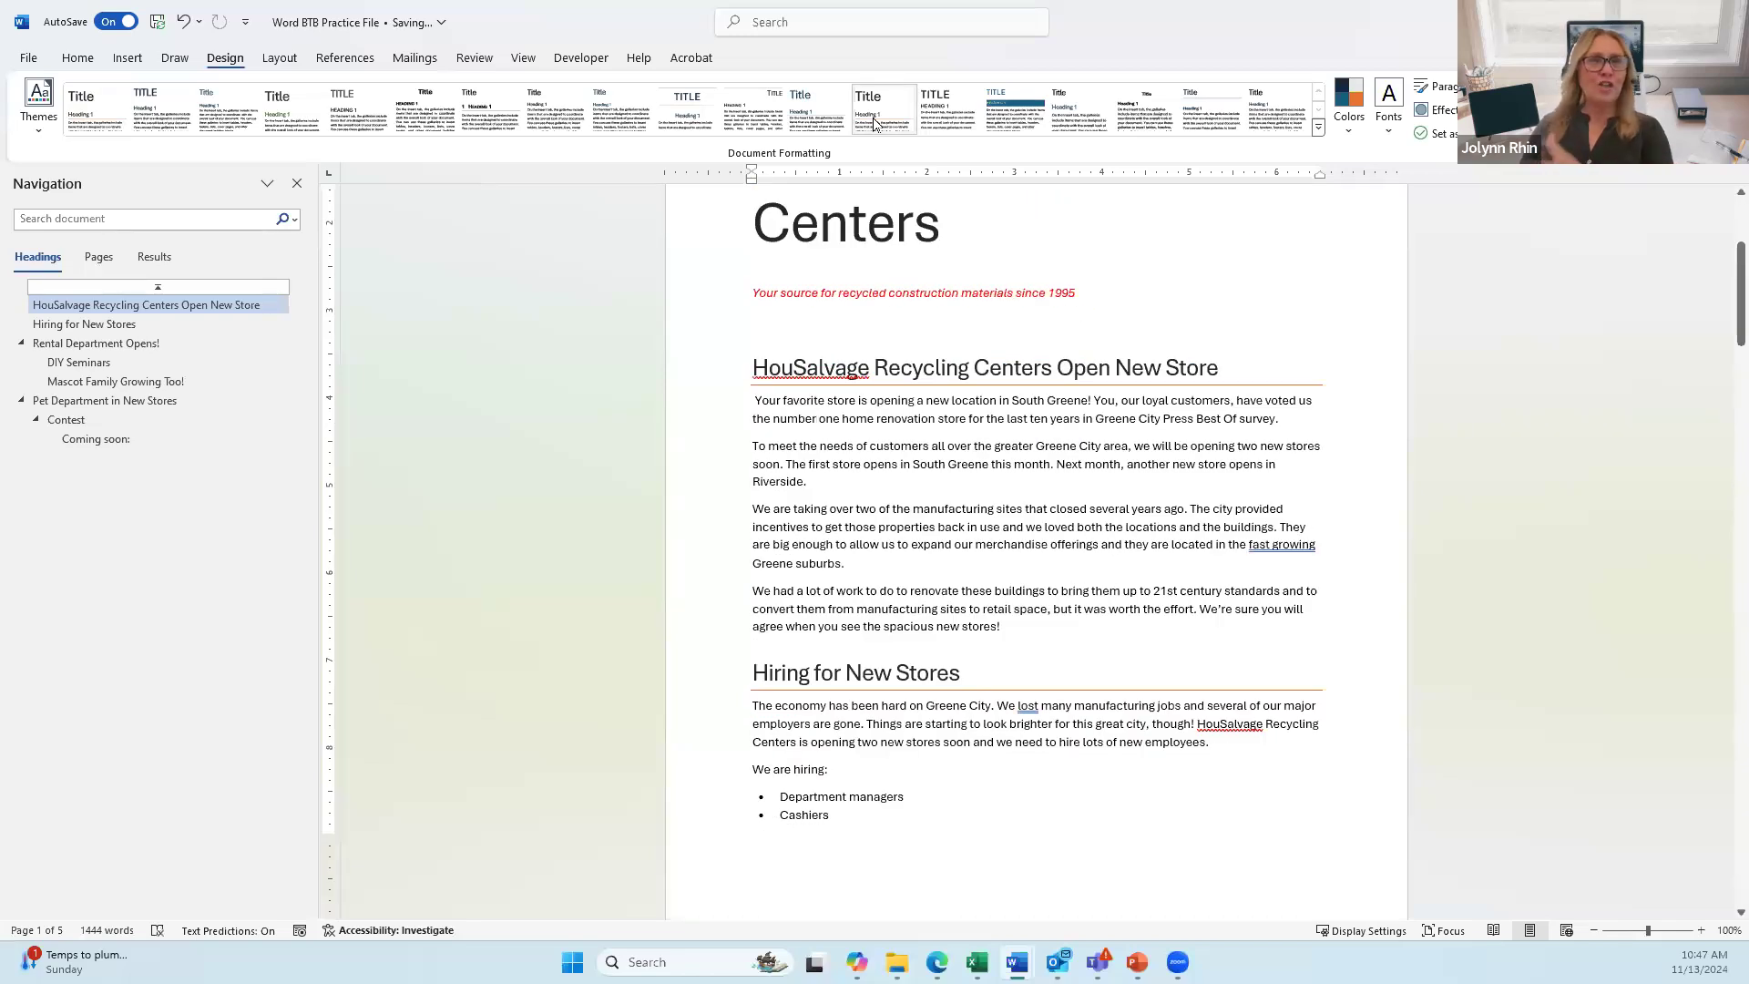
pyautogui.click(1009, 126)
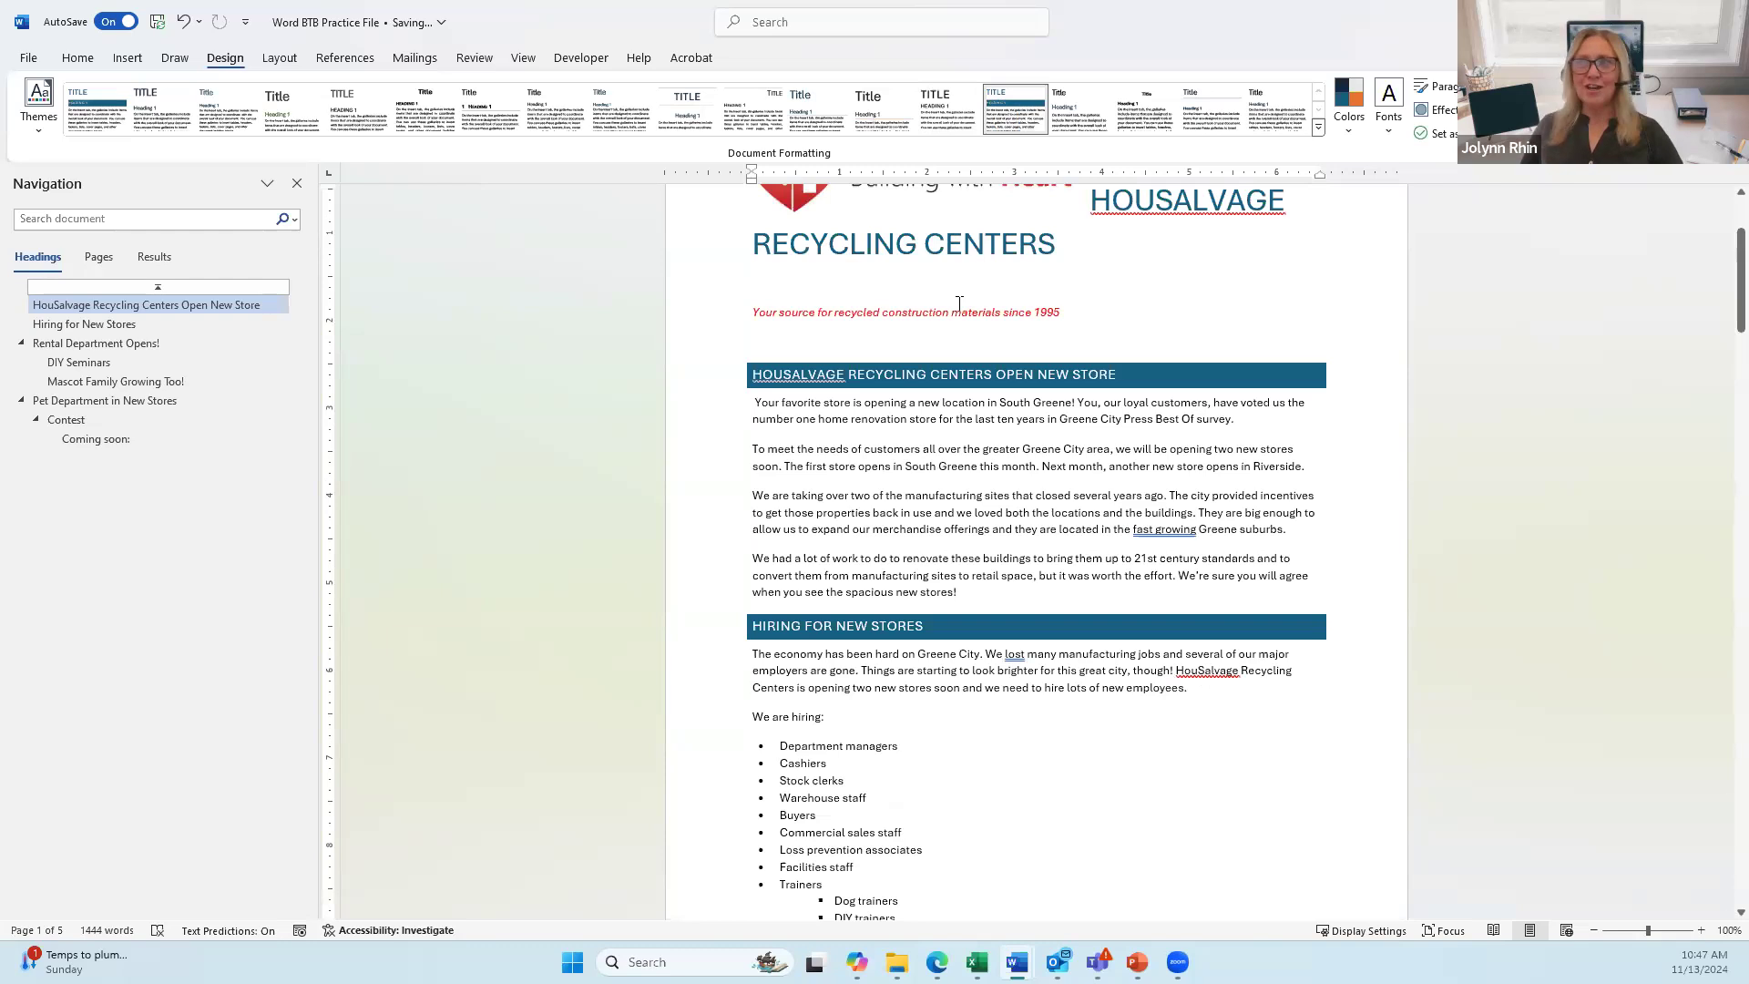
pyautogui.click(73, 59)
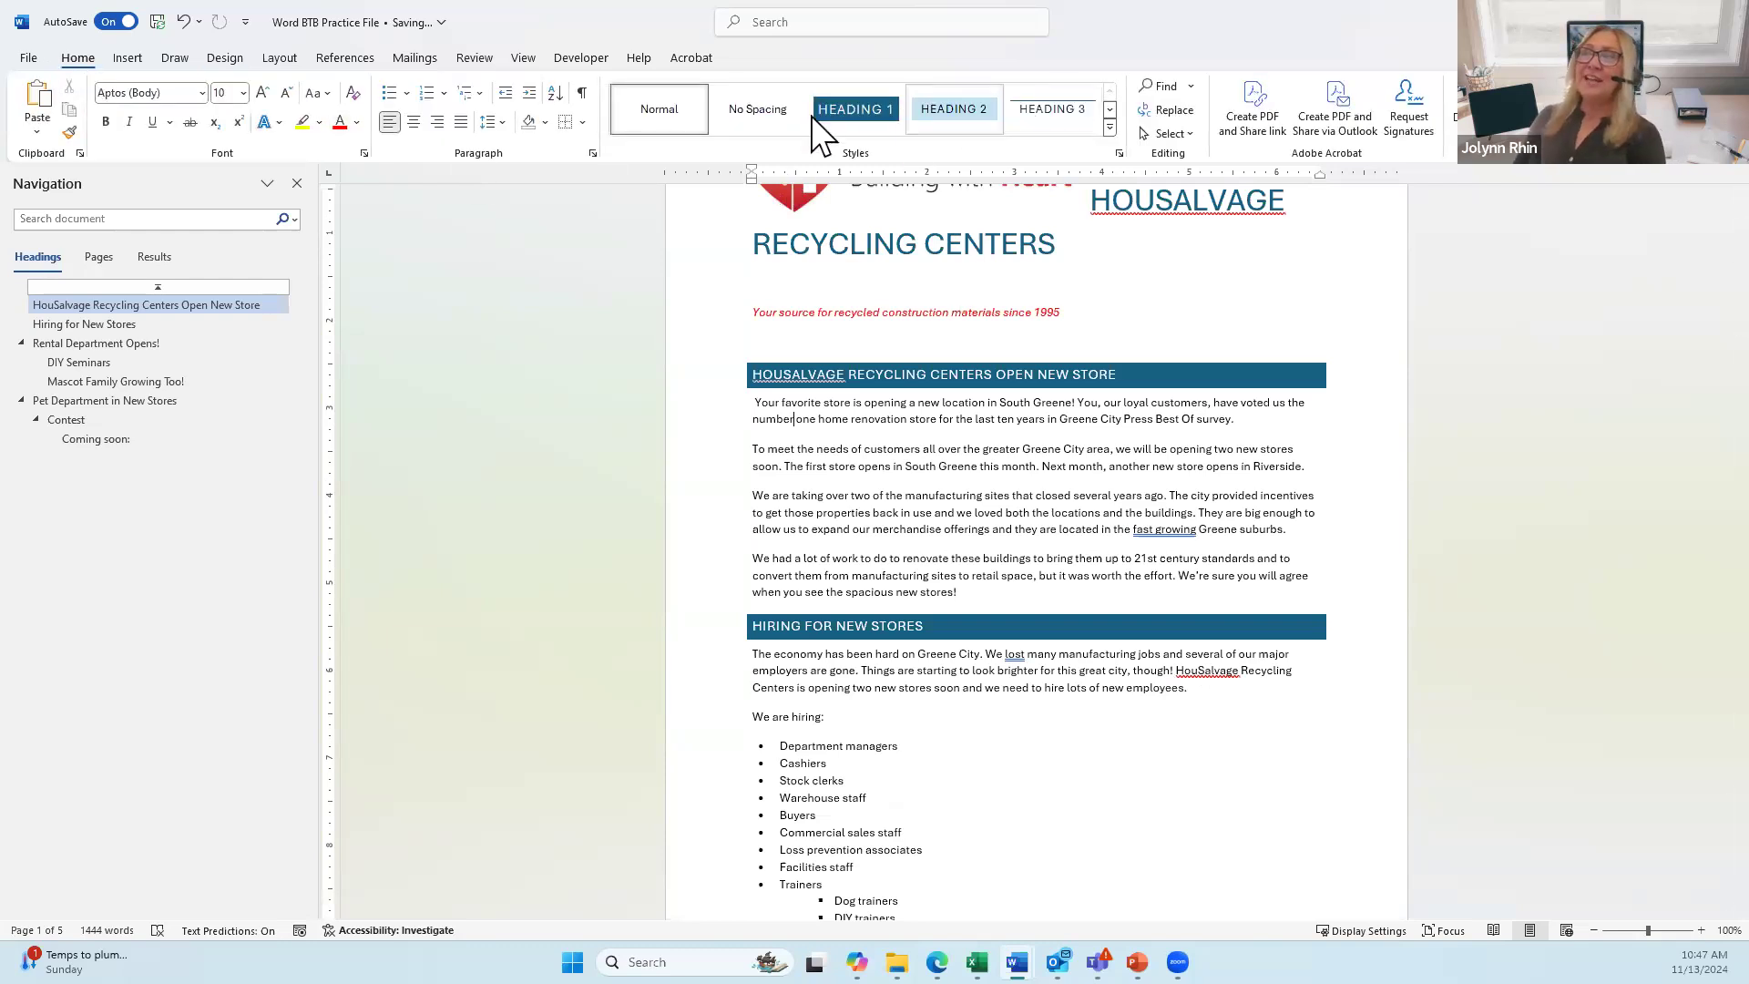
pyautogui.click(1111, 129)
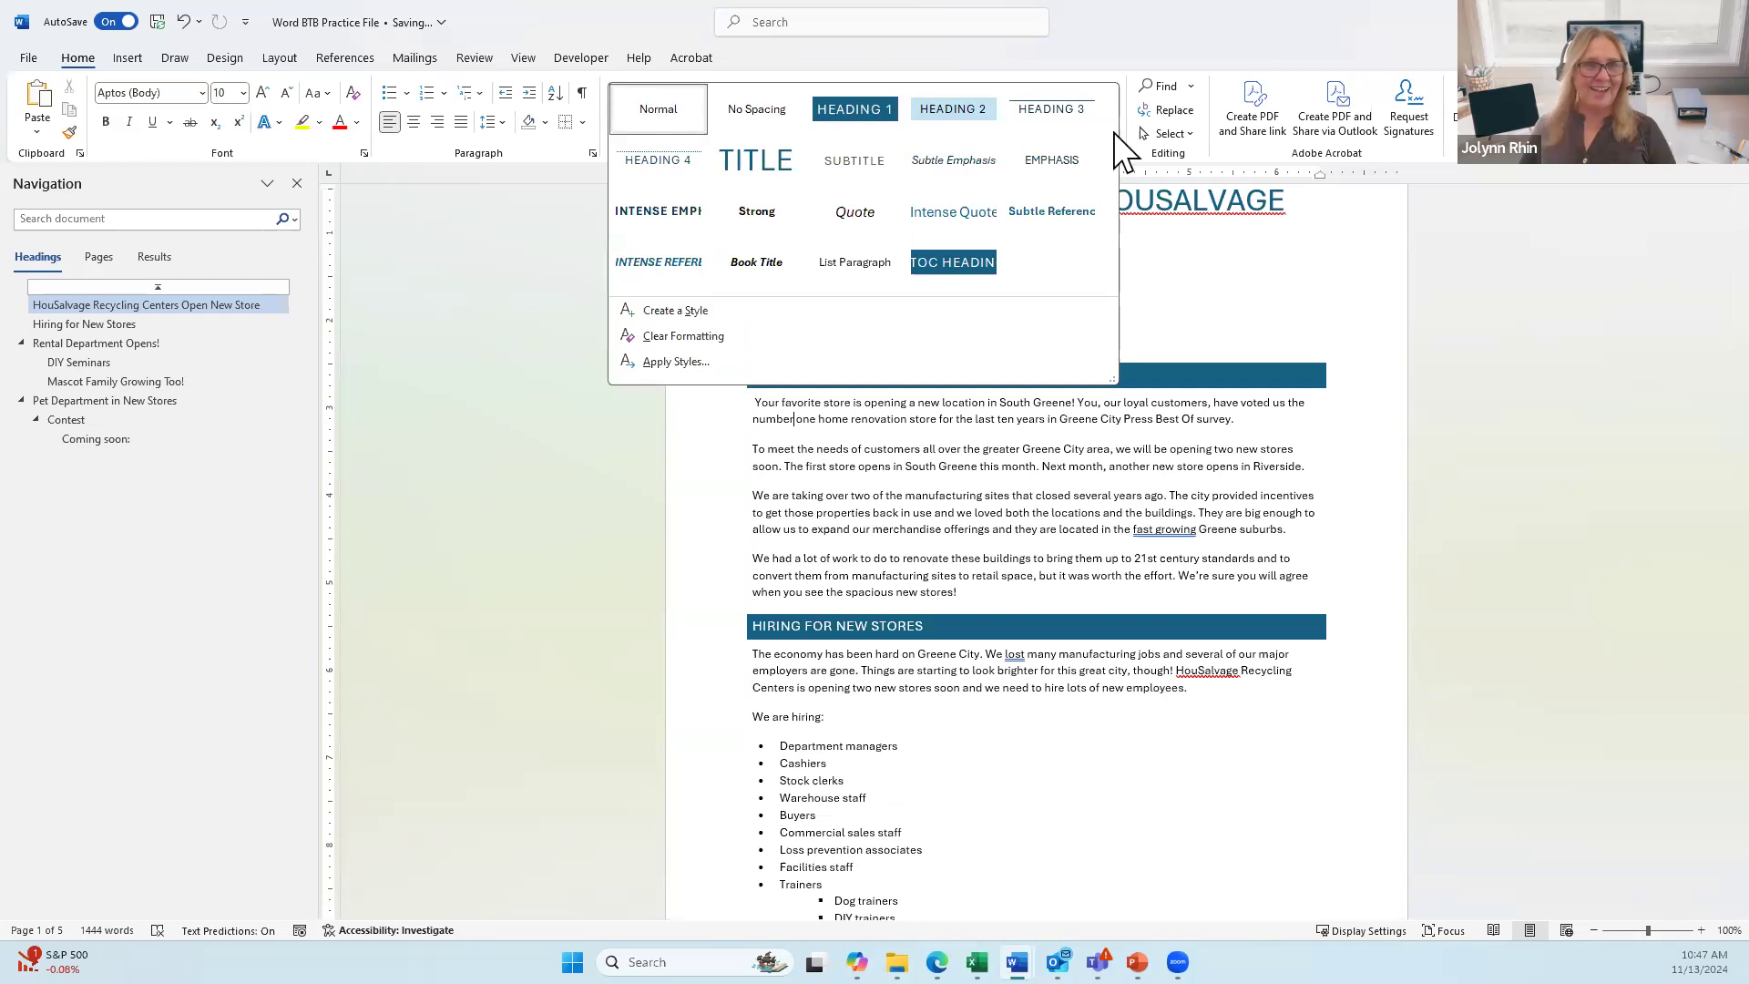
pyautogui.click(1035, 501)
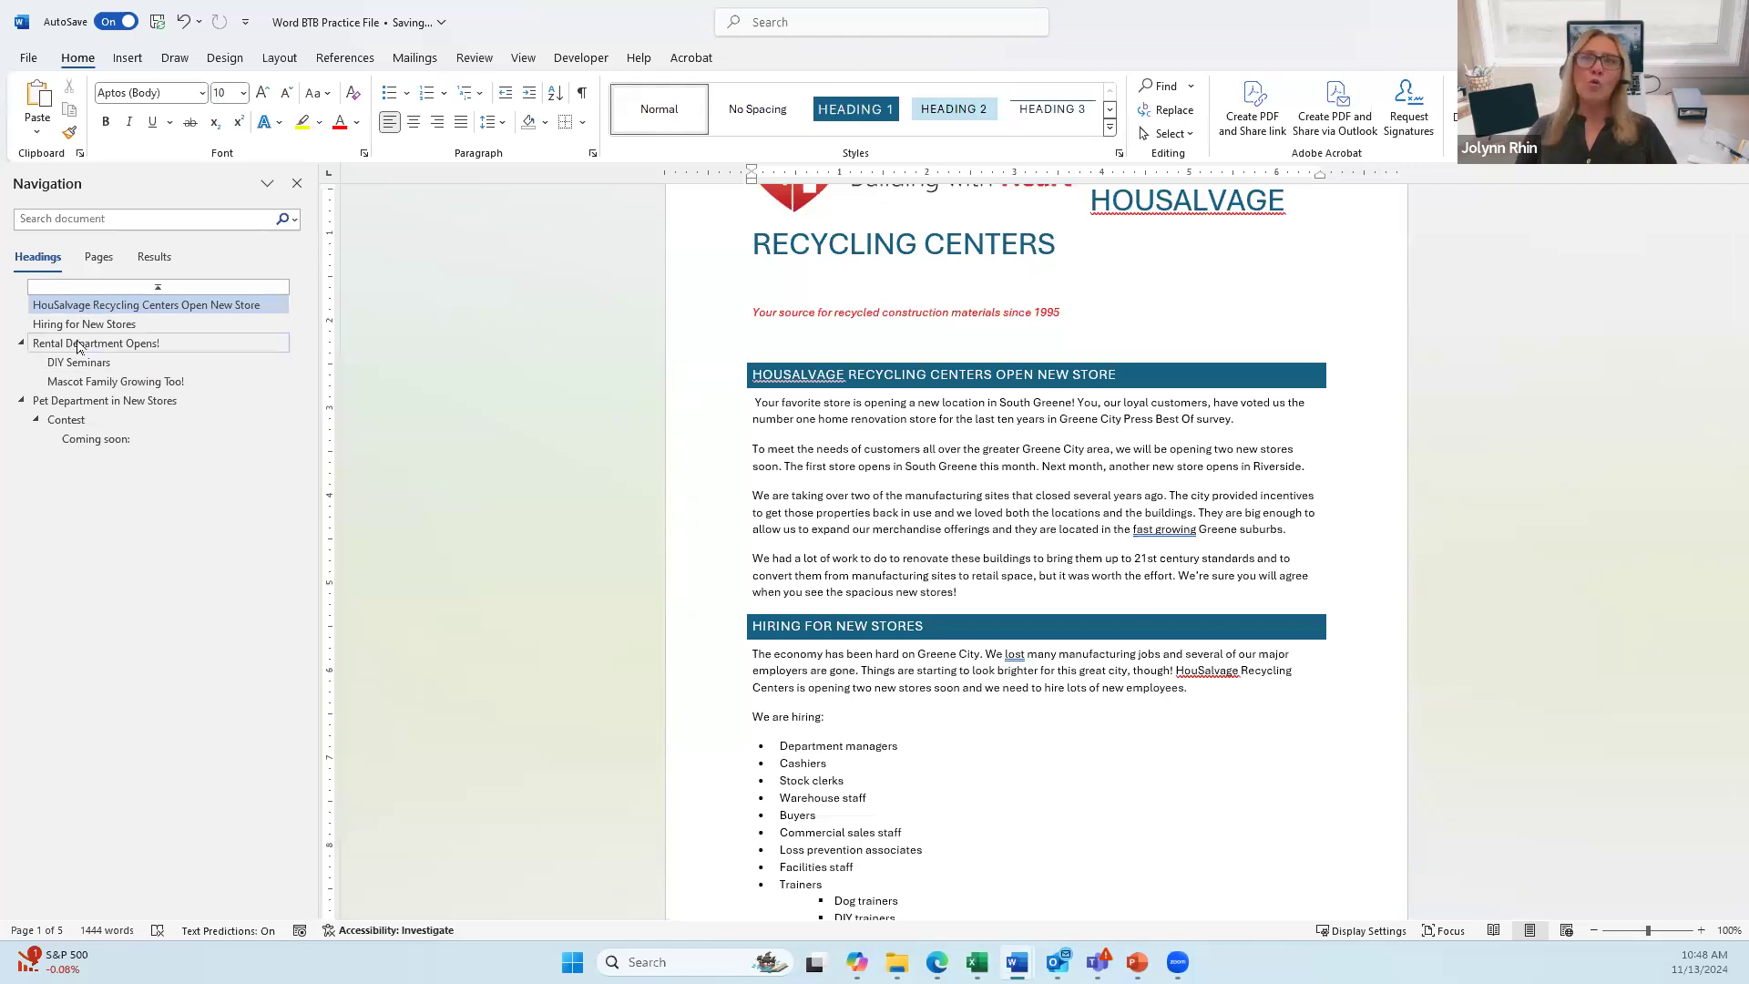
# Step: Drag Rental Department Opens! below Coming soon: in the Navigation pane headings
pyautogui.moveTo(94, 346); pyautogui.dragTo(84, 449)
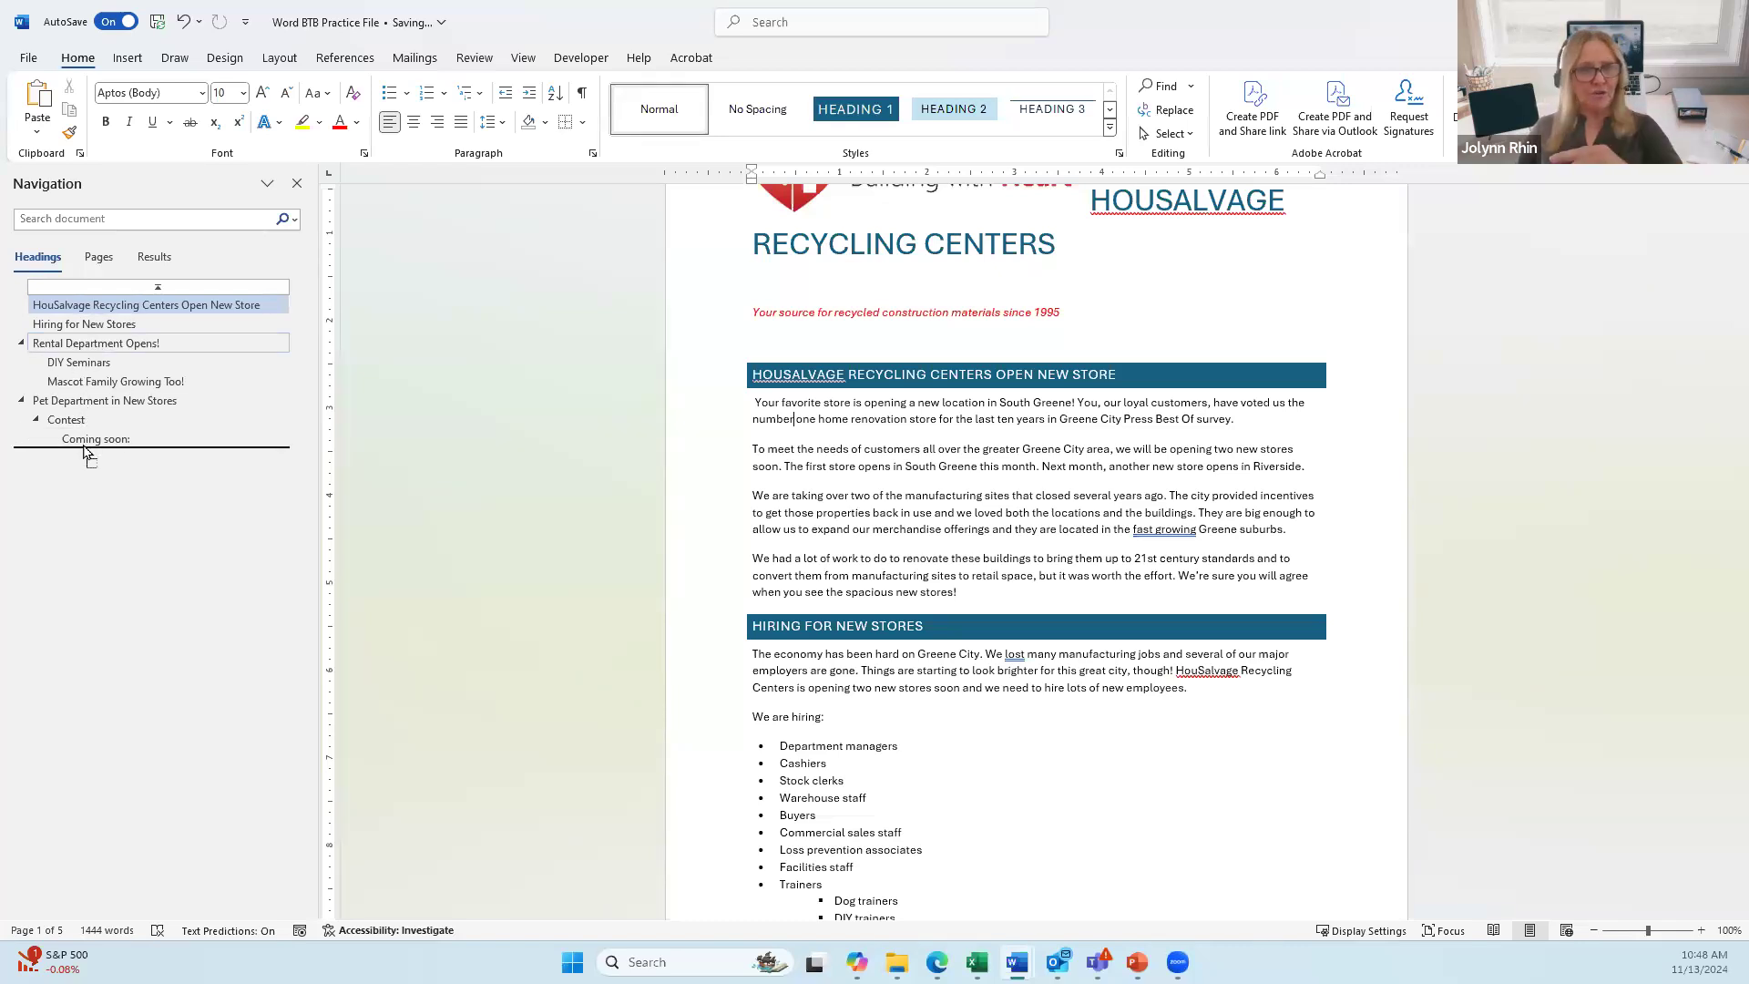
pyautogui.moveTo(82, 444); pyautogui.dragTo(82, 445)
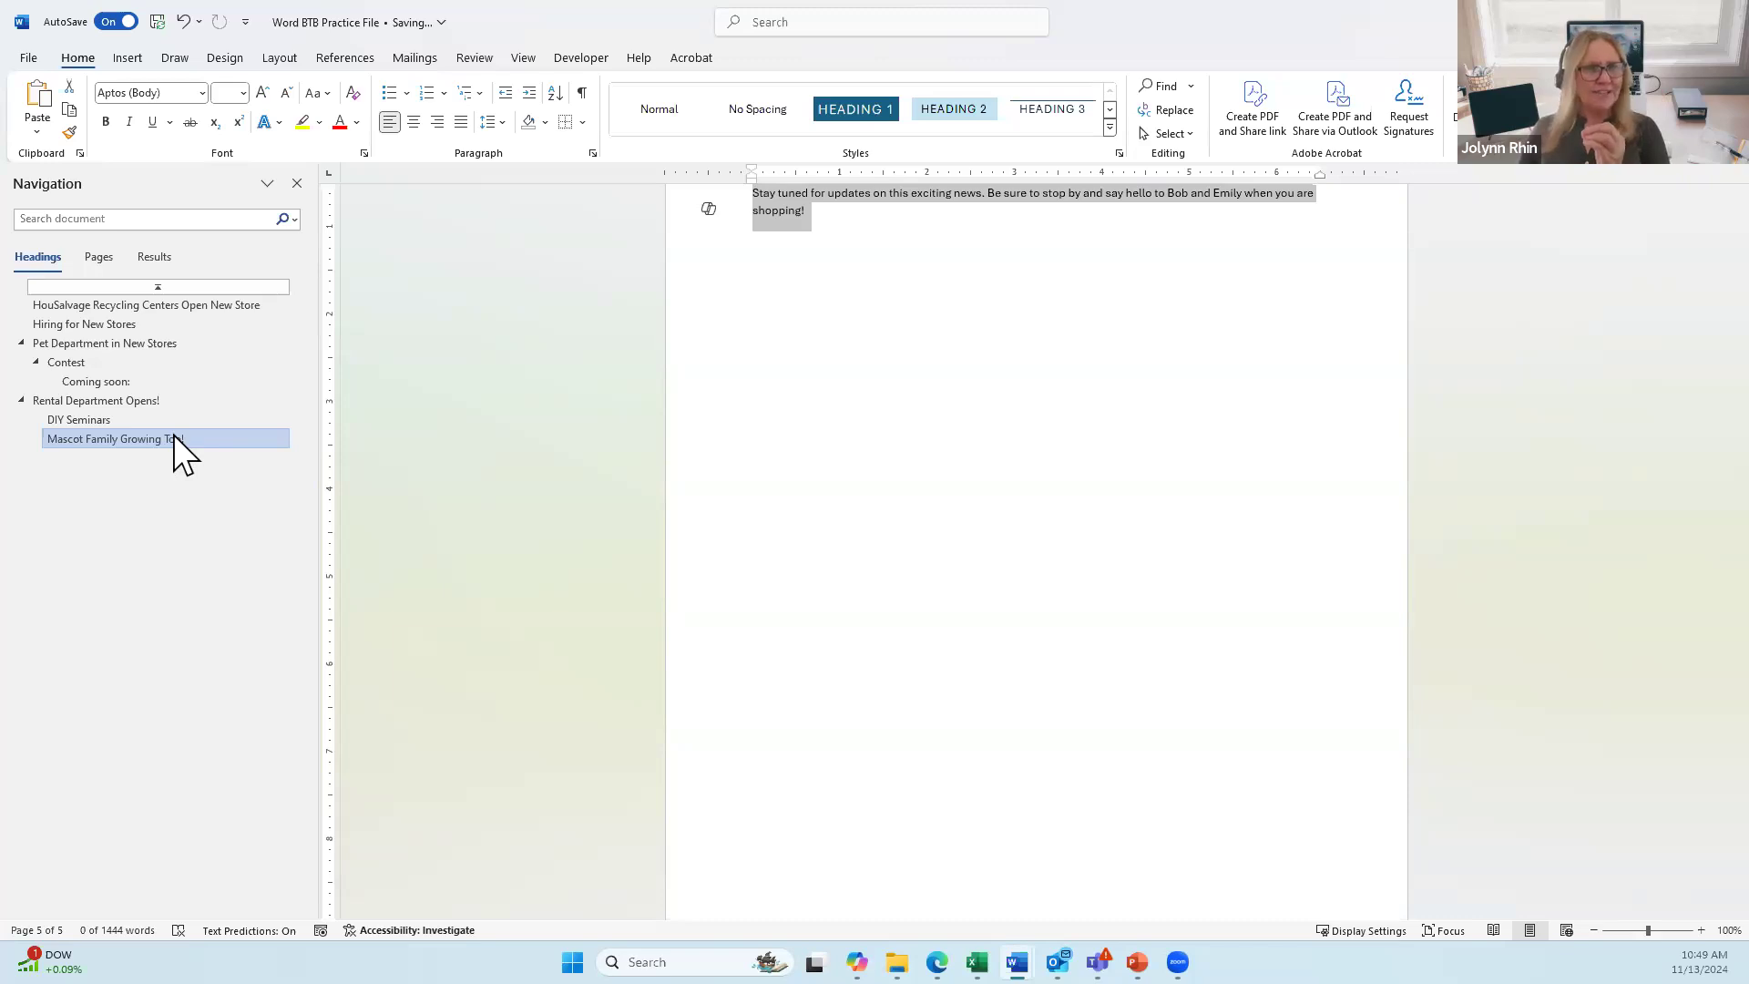
# Step: Jump to the Pet Department in New Stores heading in the Navigation pane
pyautogui.rightClick(88, 380)
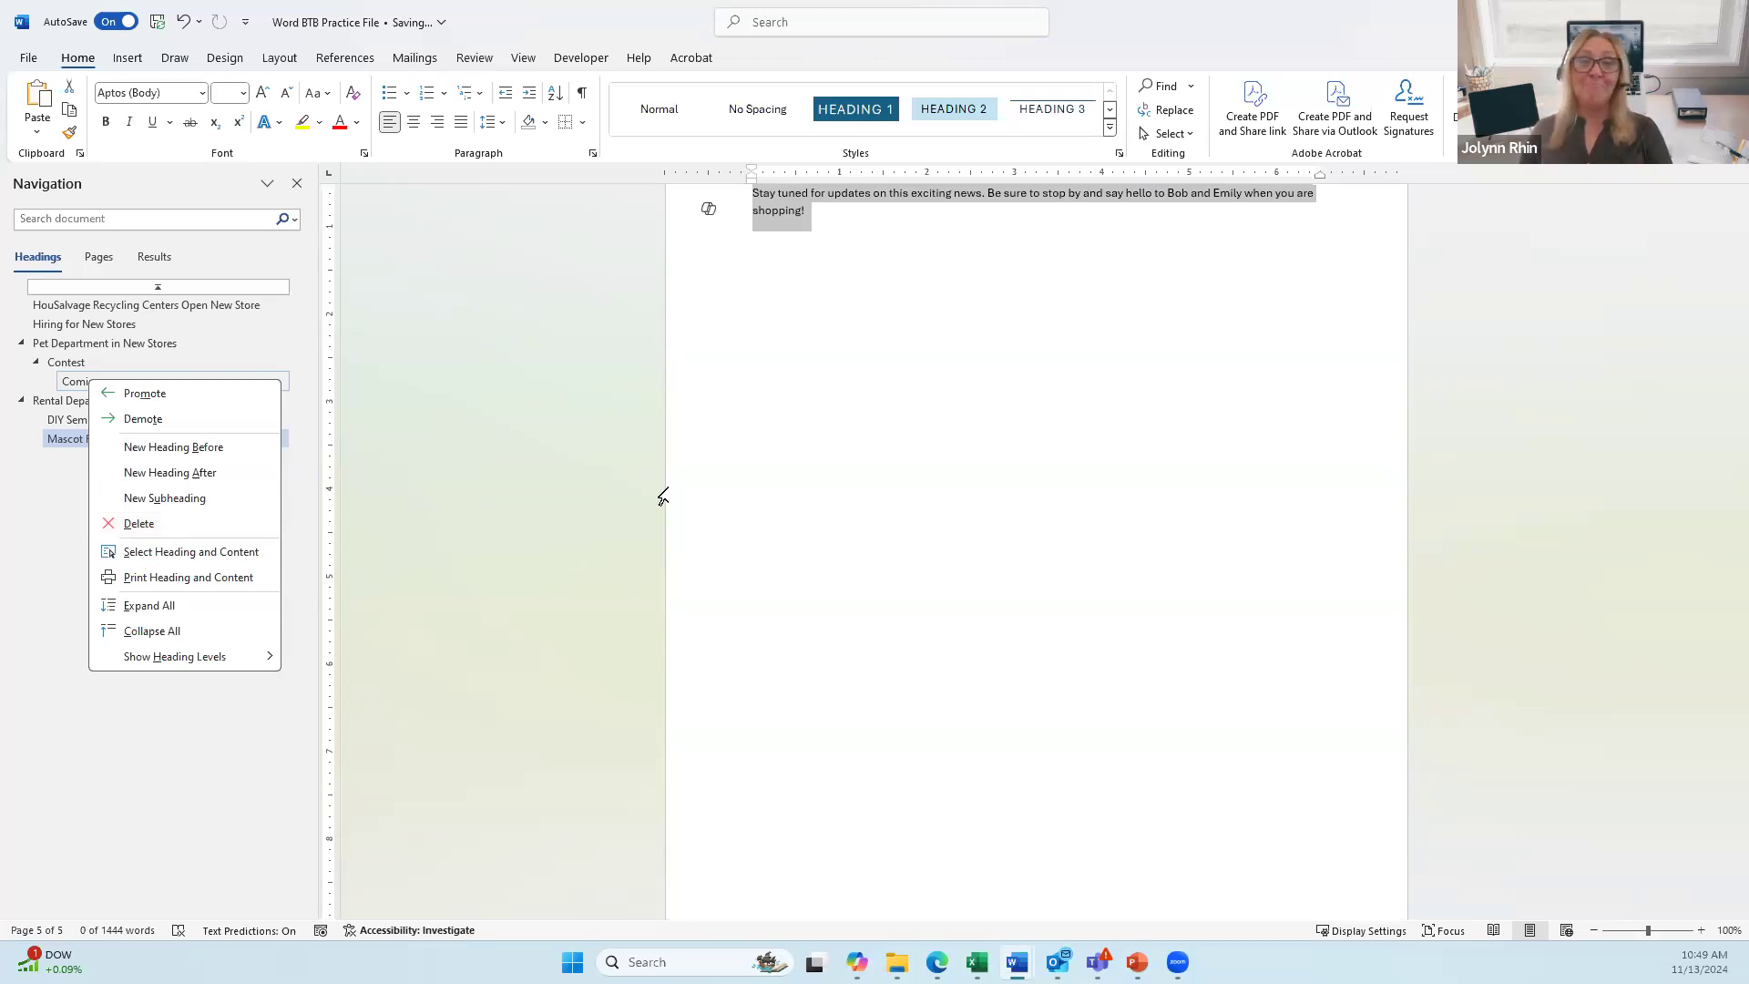
pyautogui.press('Escape')
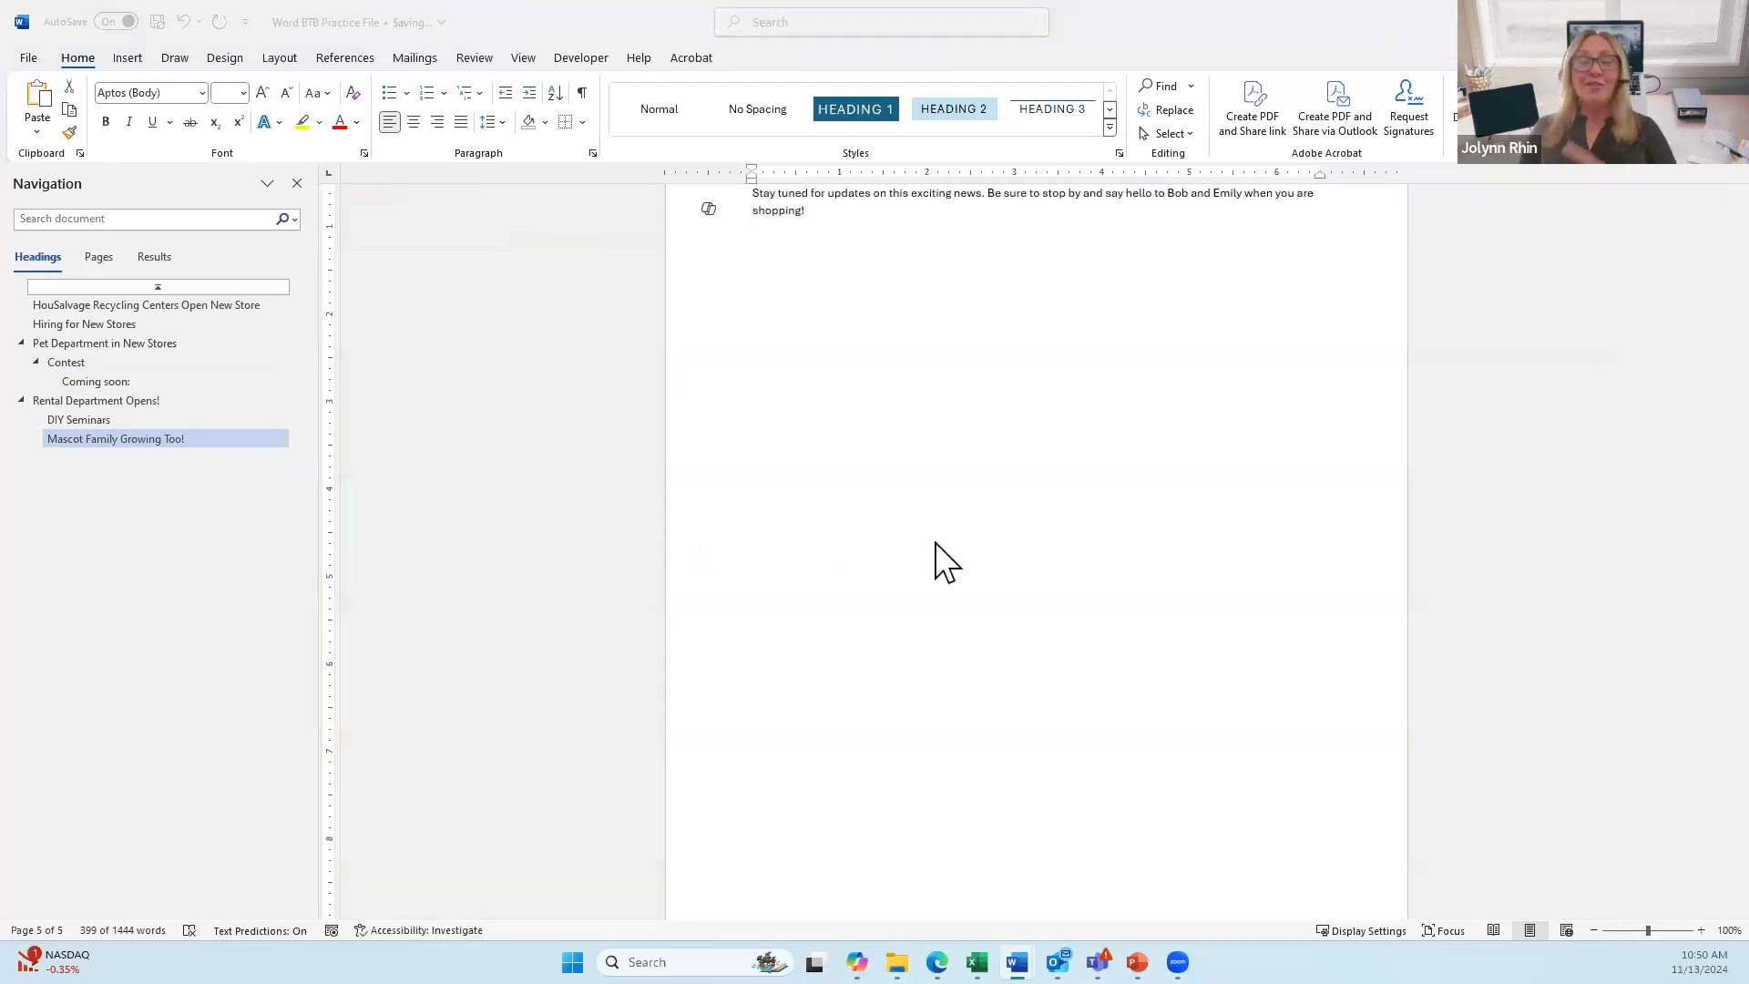
pyautogui.scroll(1, 96, 441)
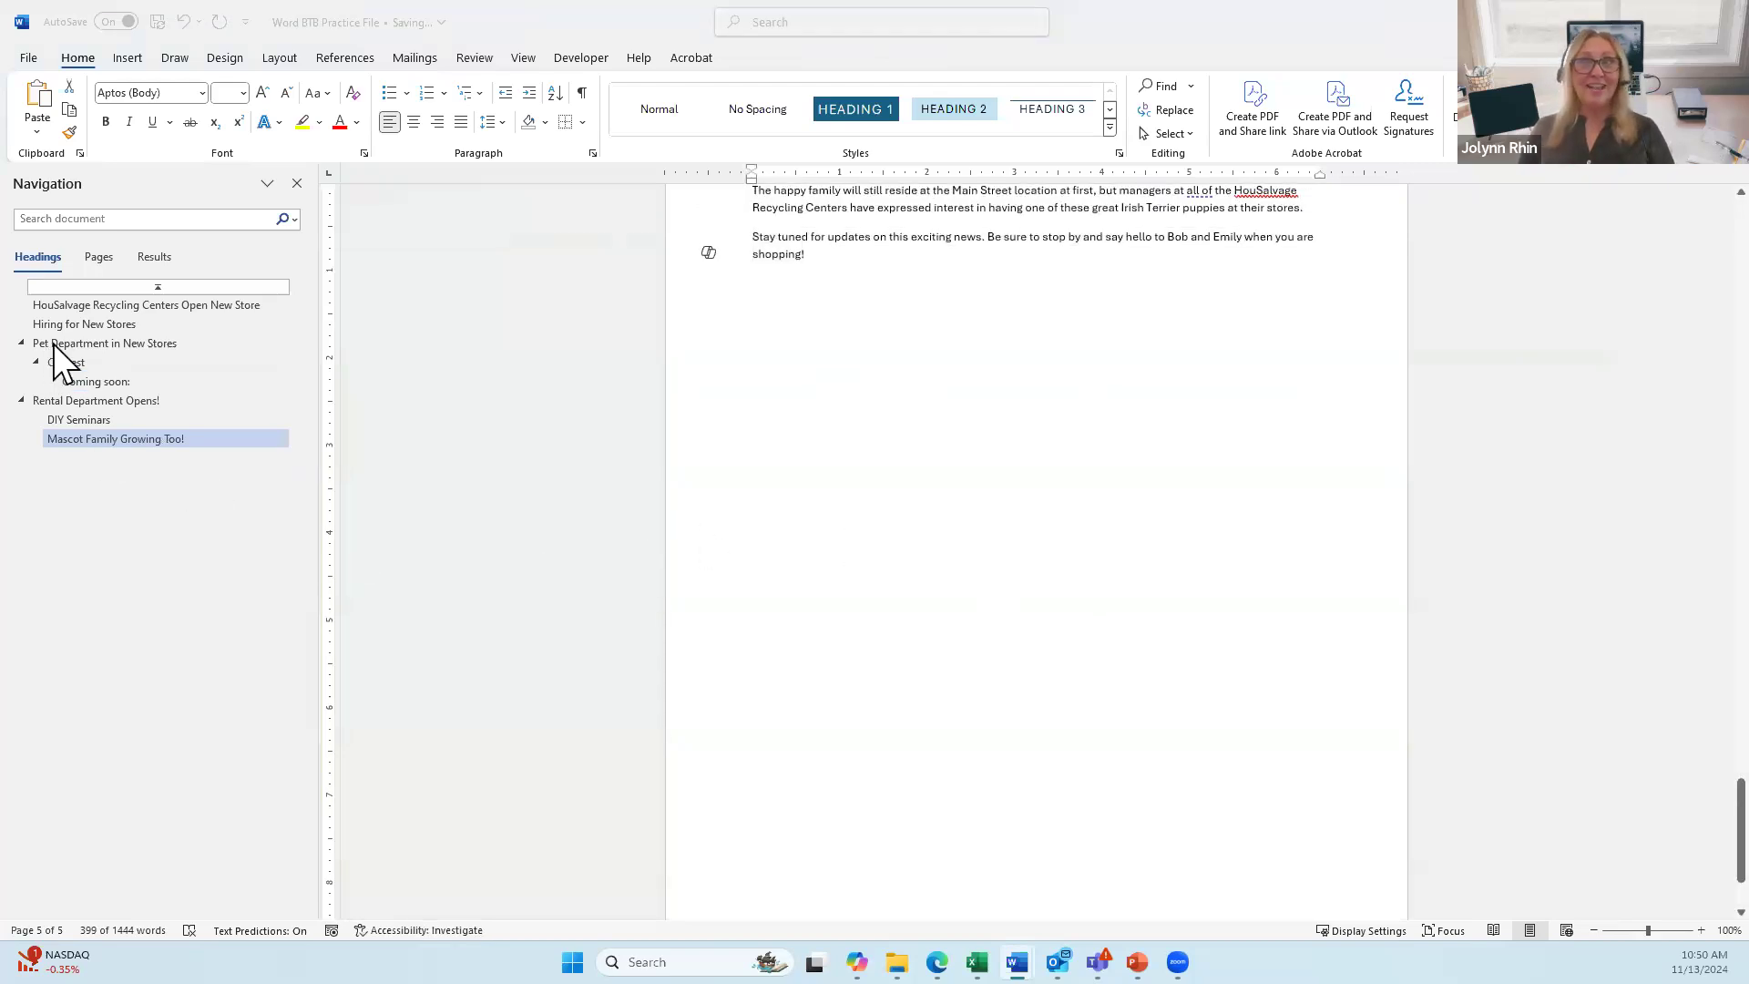
pyautogui.click(53, 343)
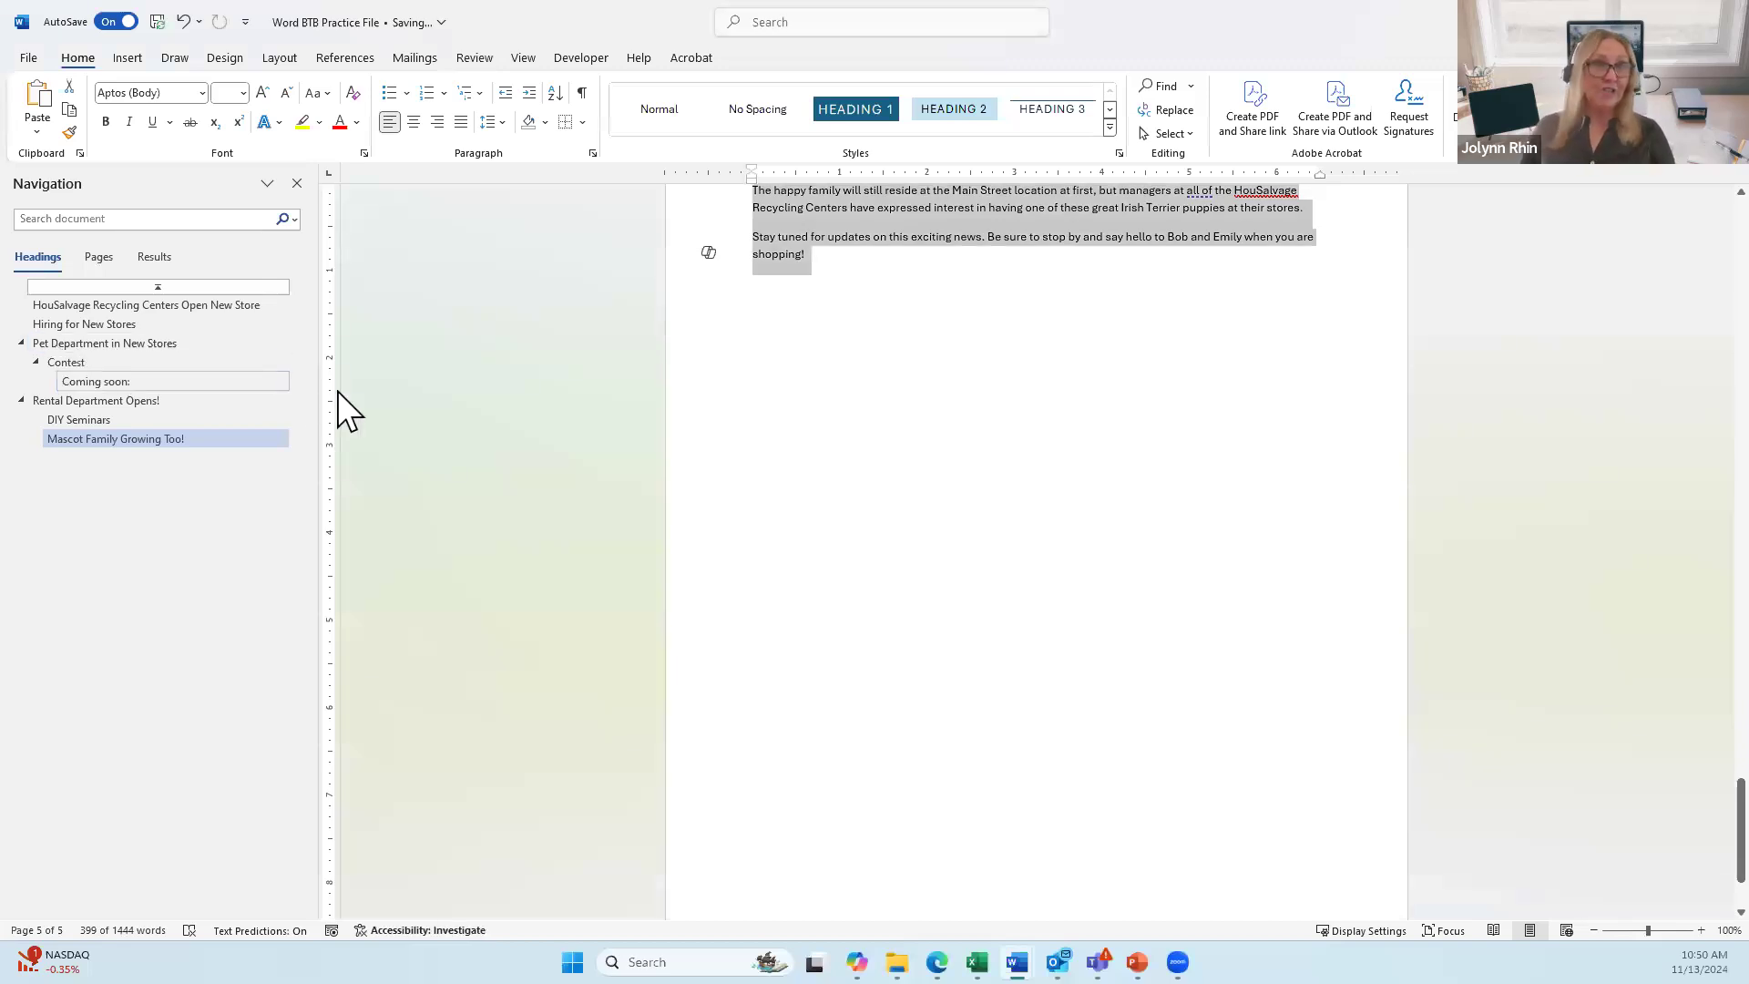
pyautogui.scroll(6, 1045, 458)
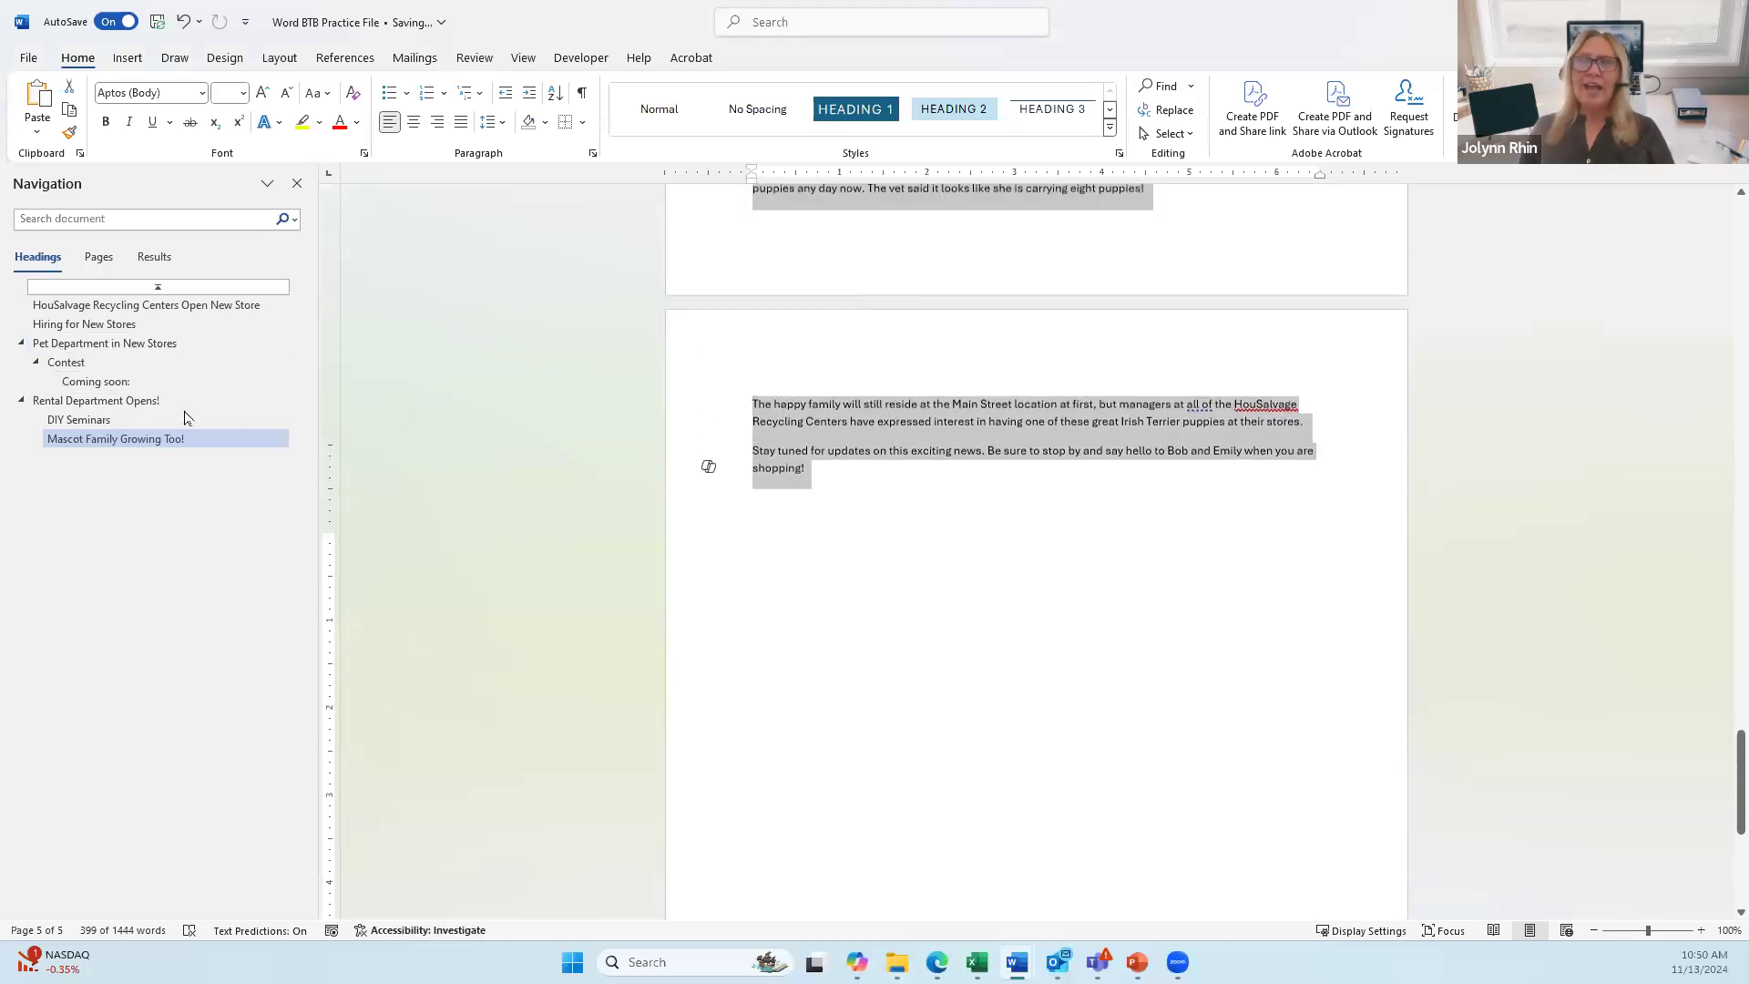
pyautogui.click(66, 343)
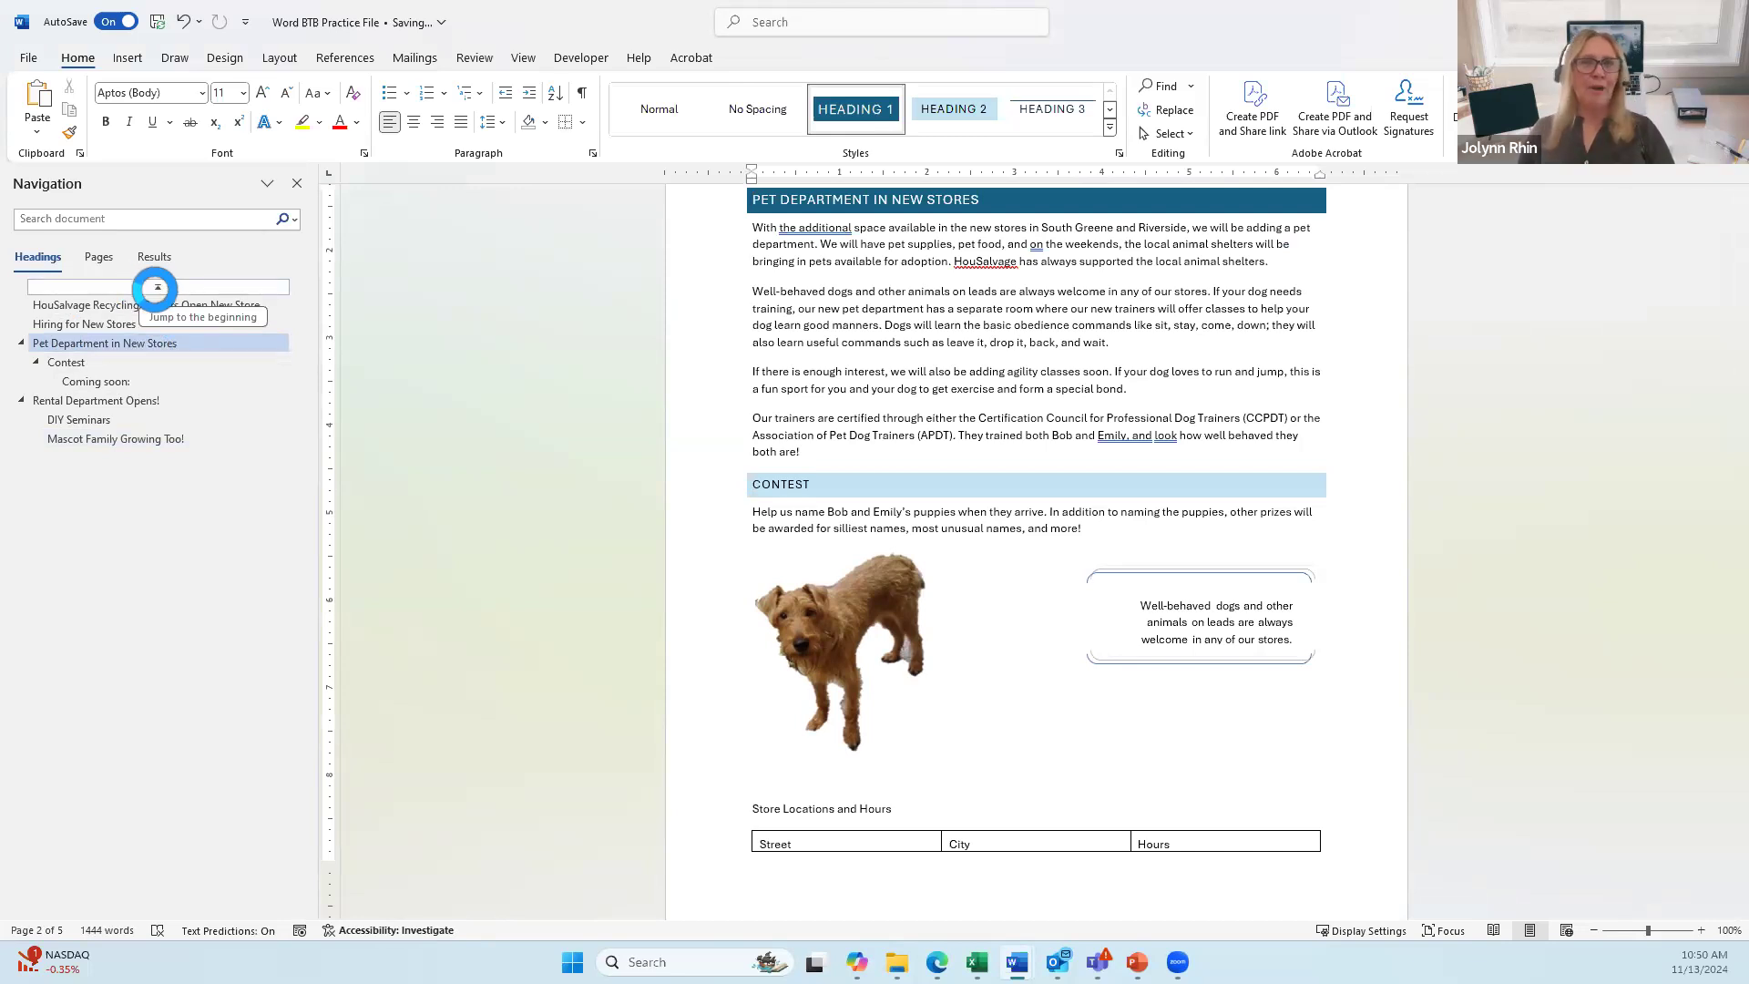
# Step: Go back to the HouSalvage Recycling Centers title page and show the References tools
pyautogui.click(156, 288)
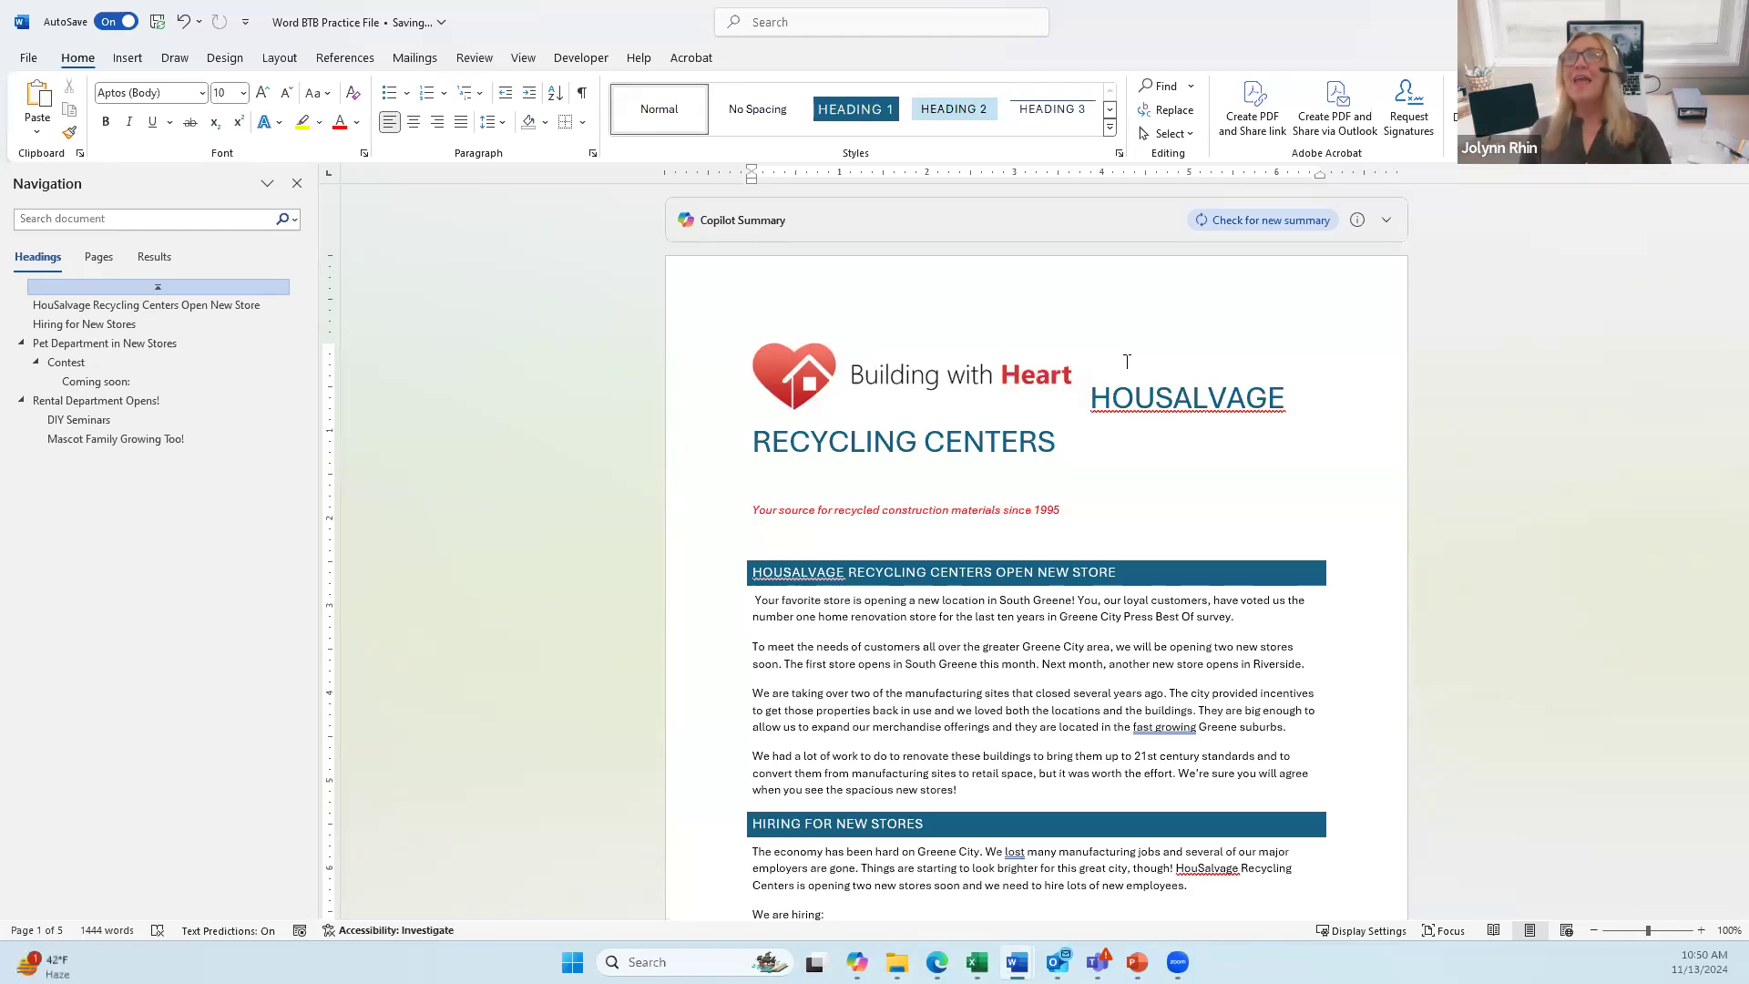
pyautogui.click(346, 58)
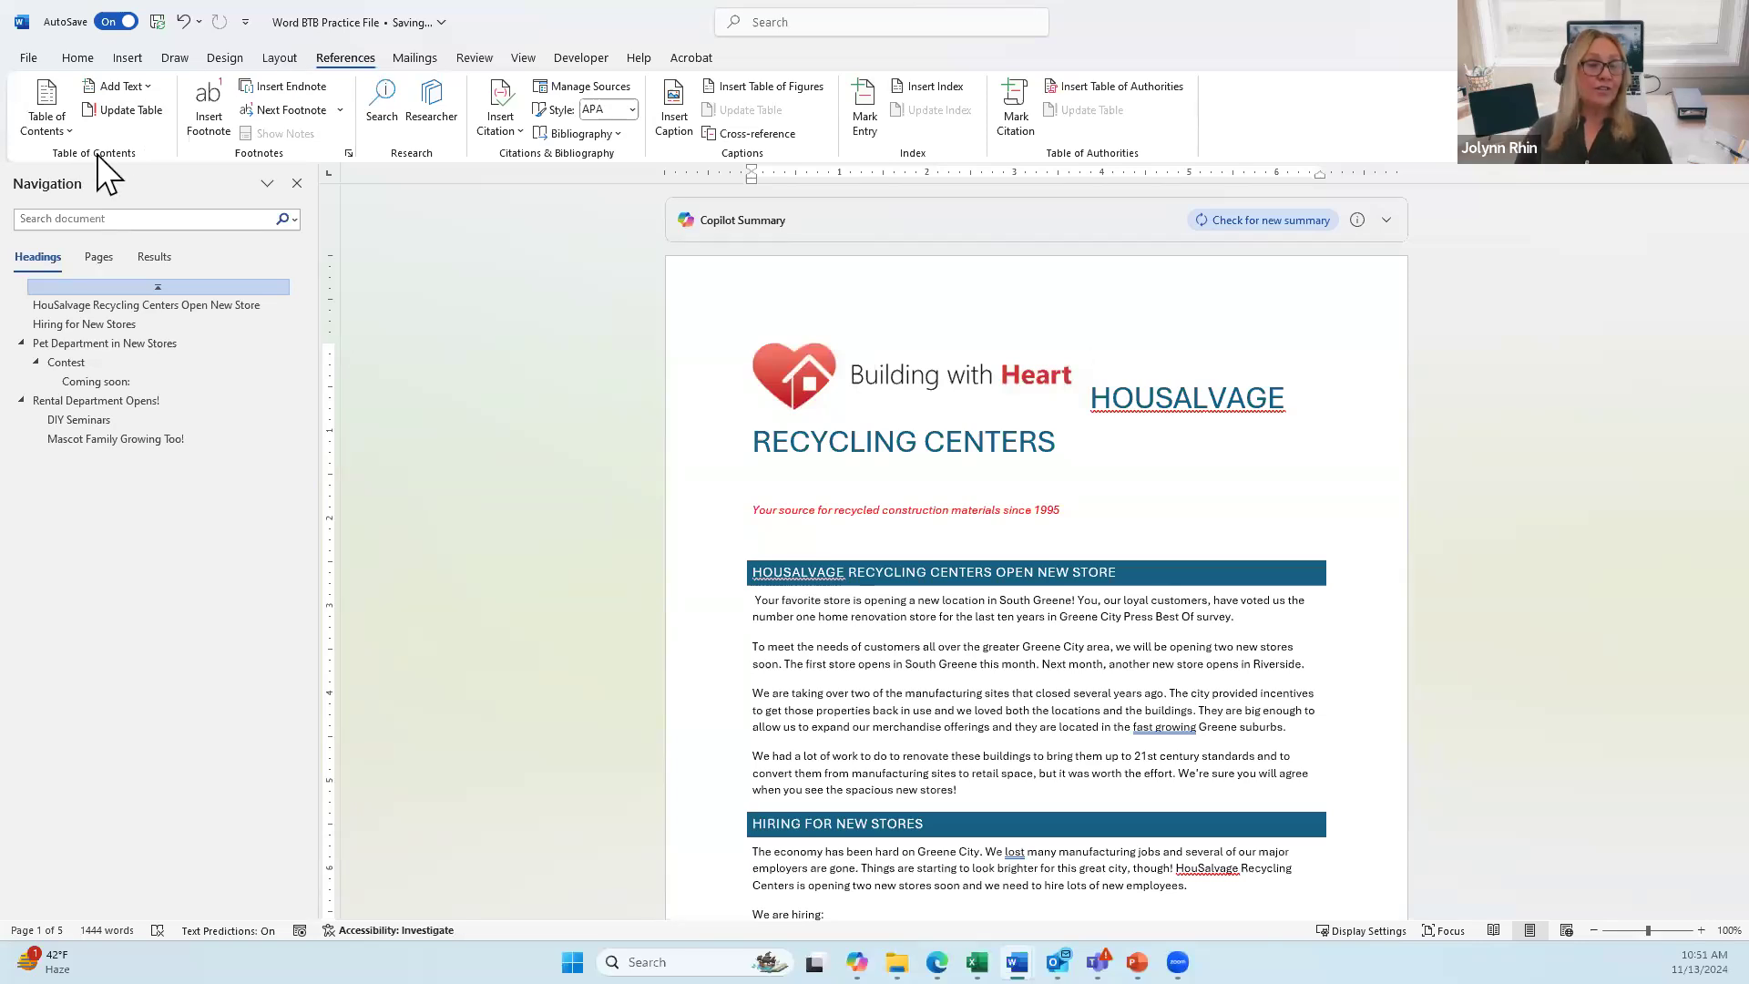
# Step: Insert Automatic Table 2 at the top, listing all eight headings with page numbers
pyautogui.click(43, 116)
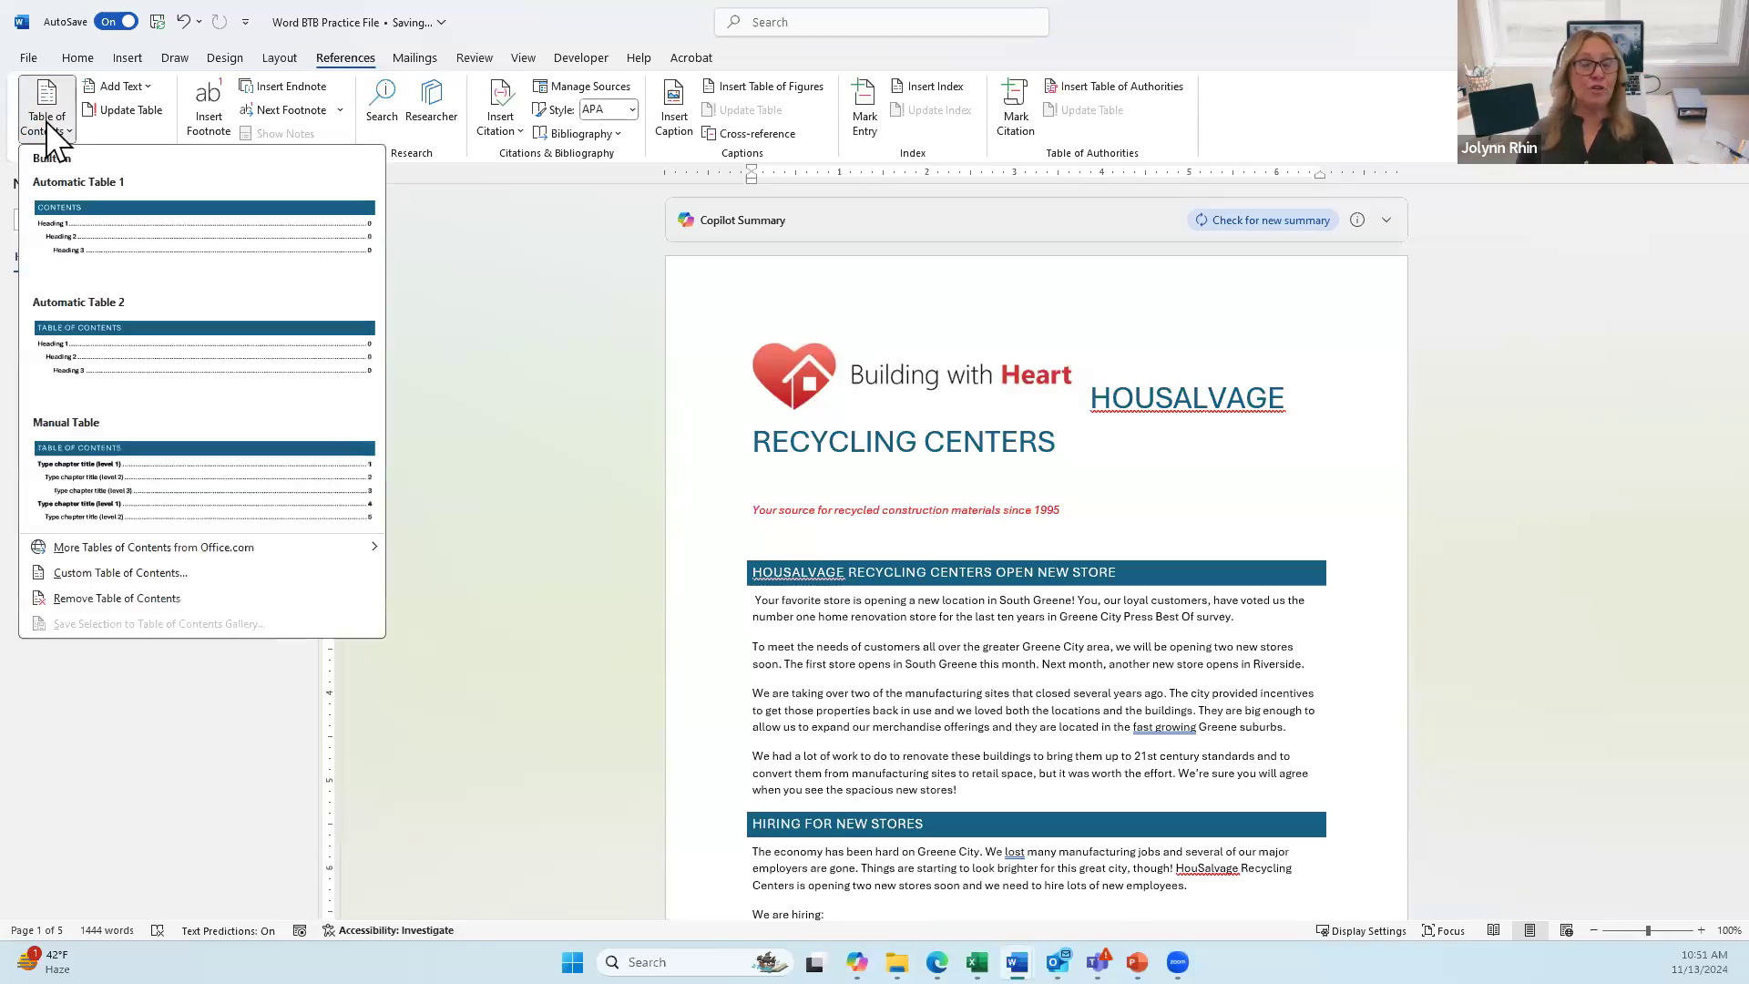
pyautogui.click(133, 341)
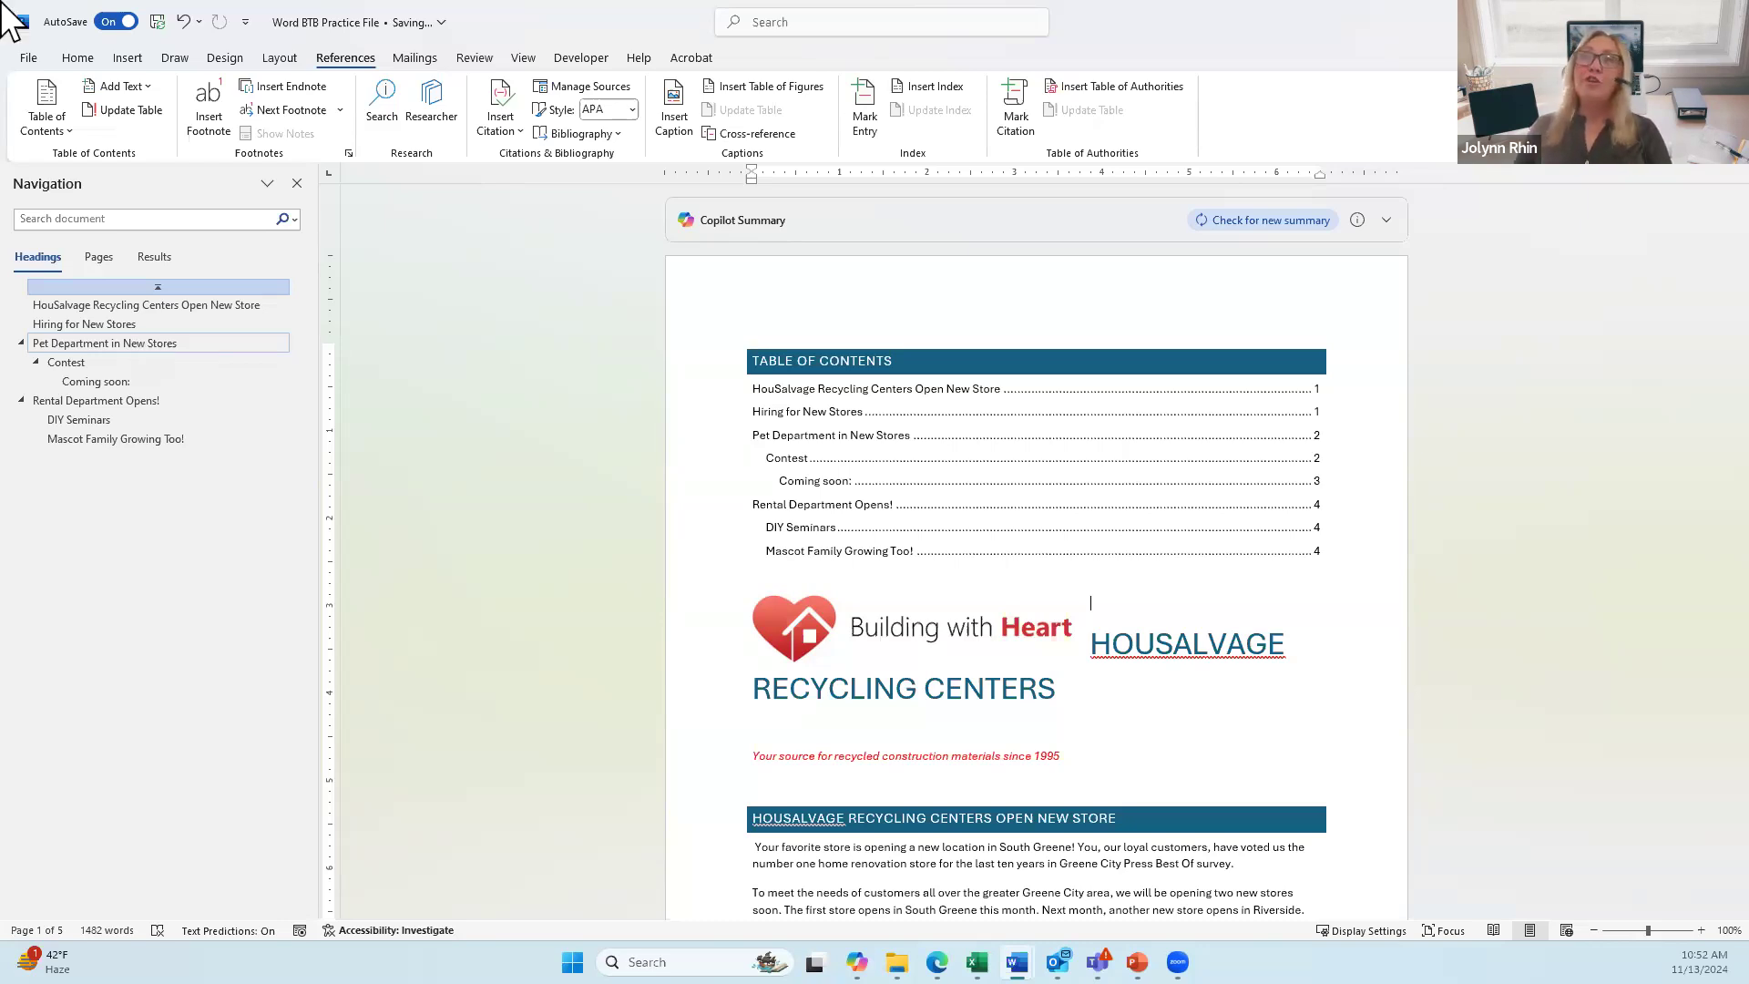
# Step: Add an Odd Page section break after the table of contents, leaving it alone on page 1
pyautogui.click(275, 62)
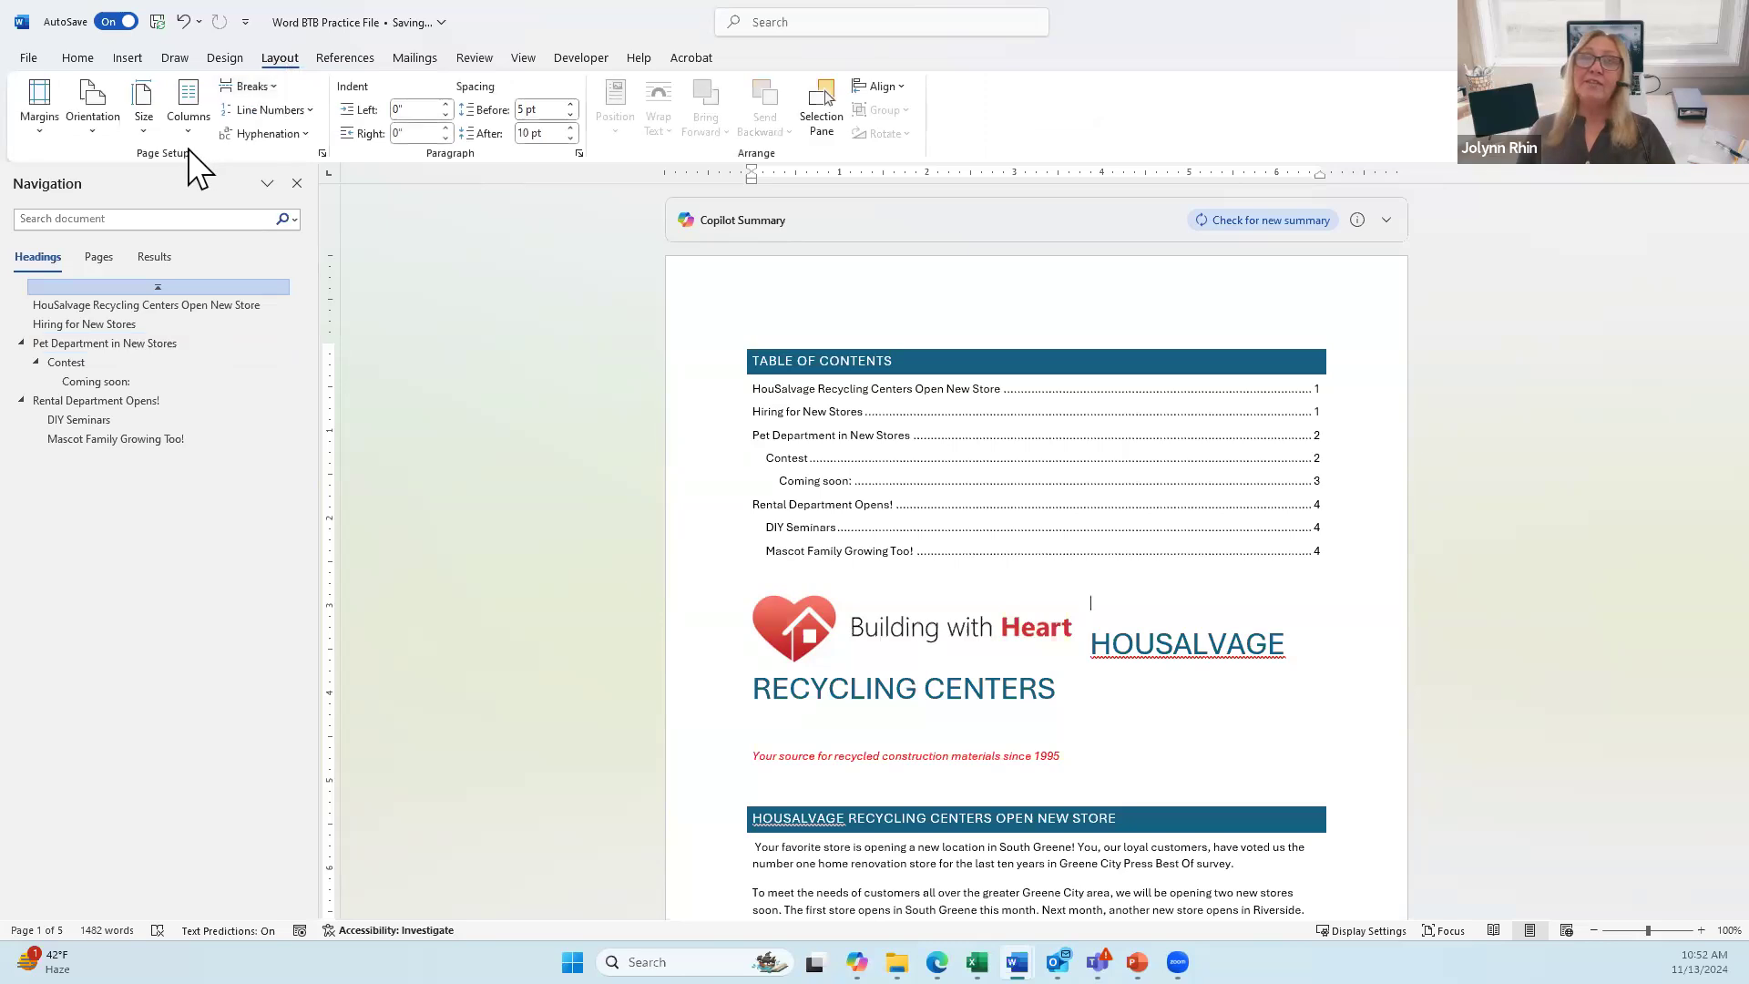
pyautogui.click(269, 85)
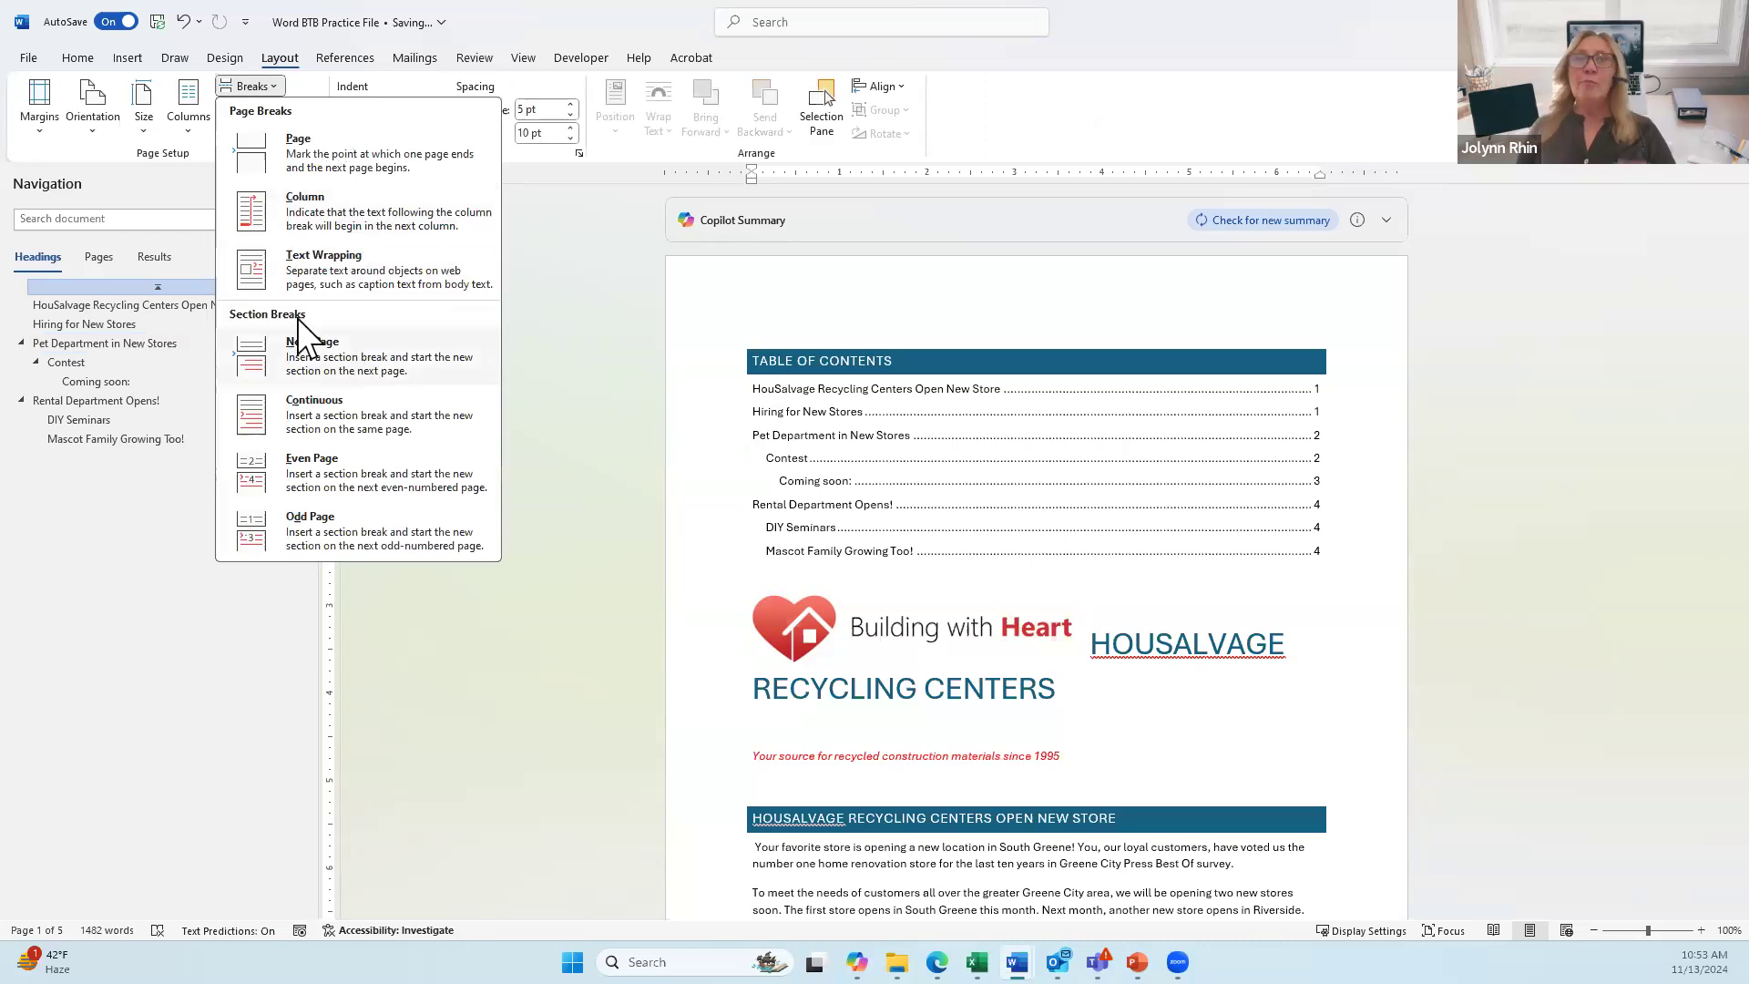
pyautogui.click(331, 523)
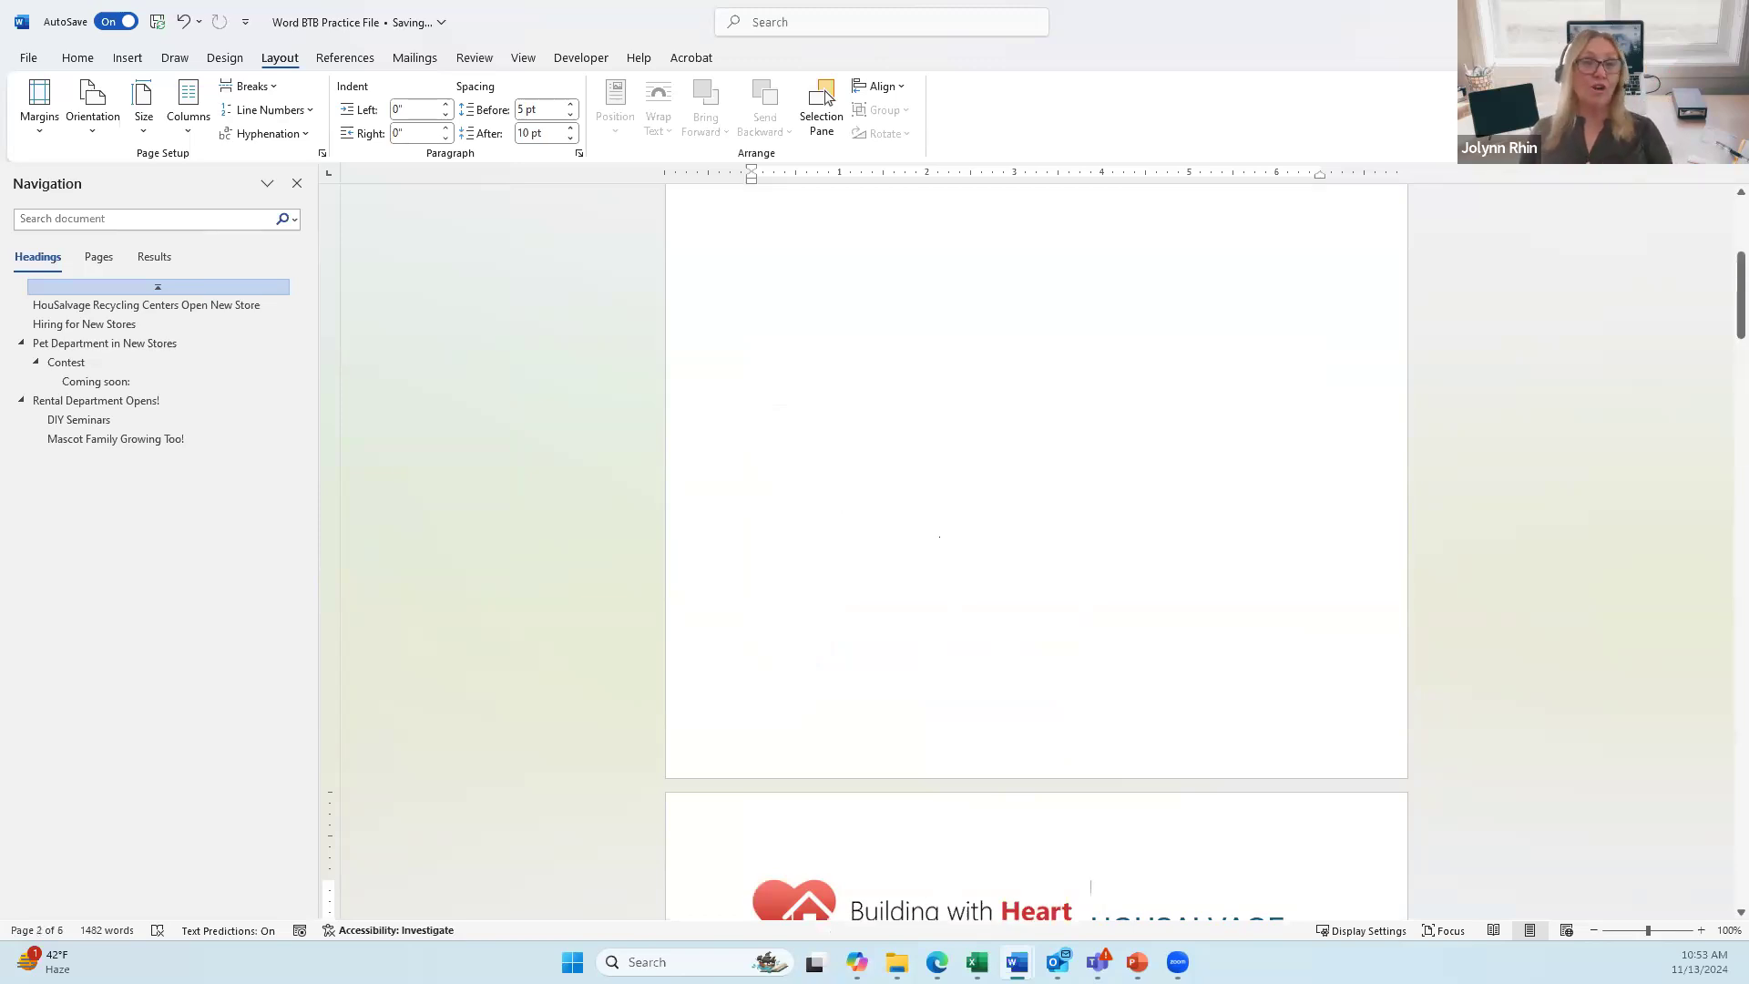
pyautogui.scroll(-3, 936, 532)
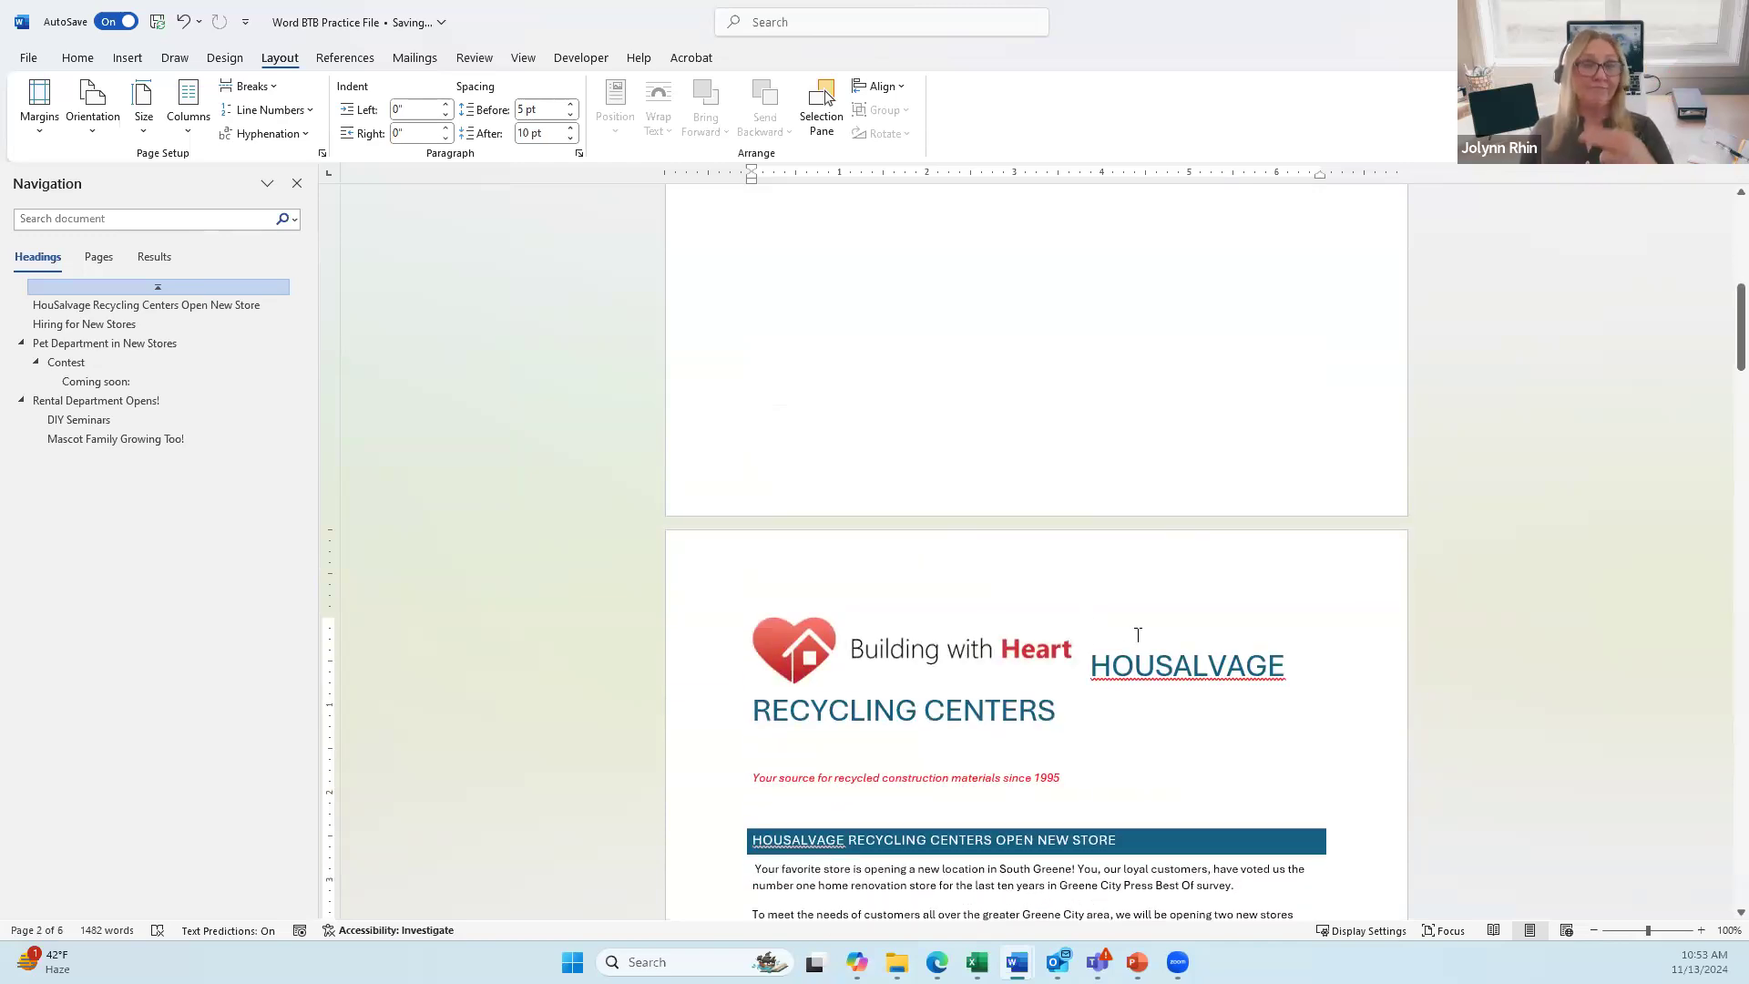
pyautogui.scroll(10, 1112, 510)
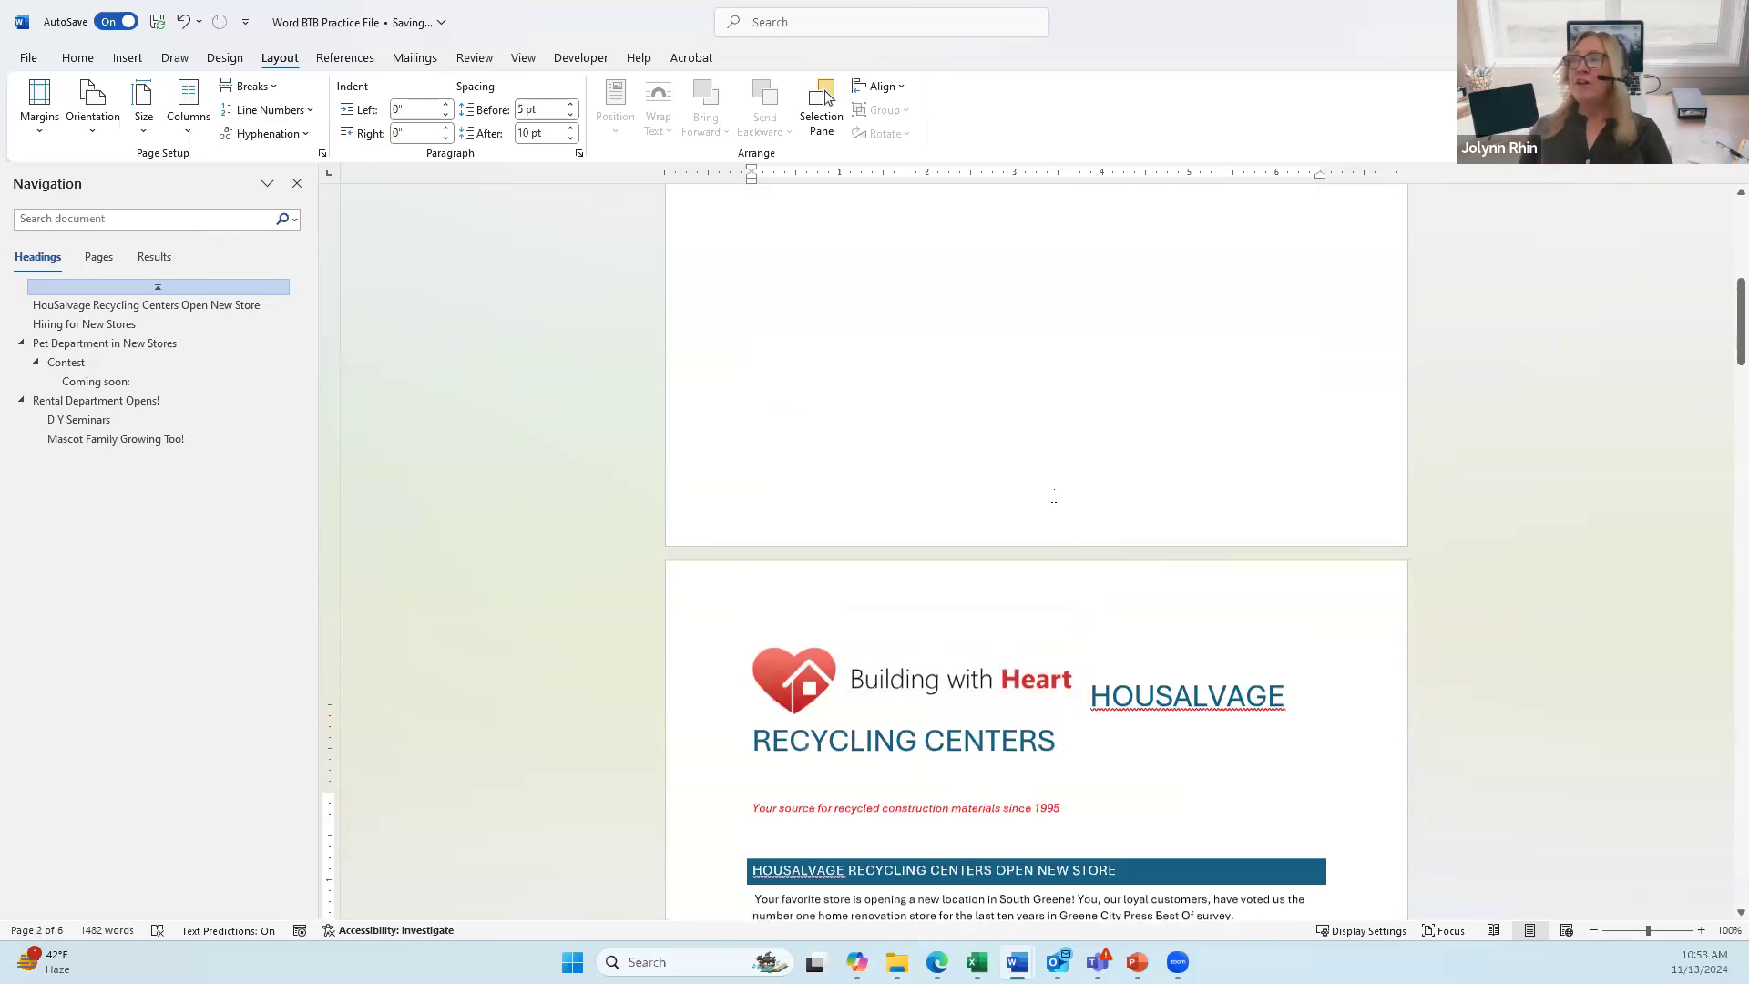
pyautogui.scroll(1, 1107, 481)
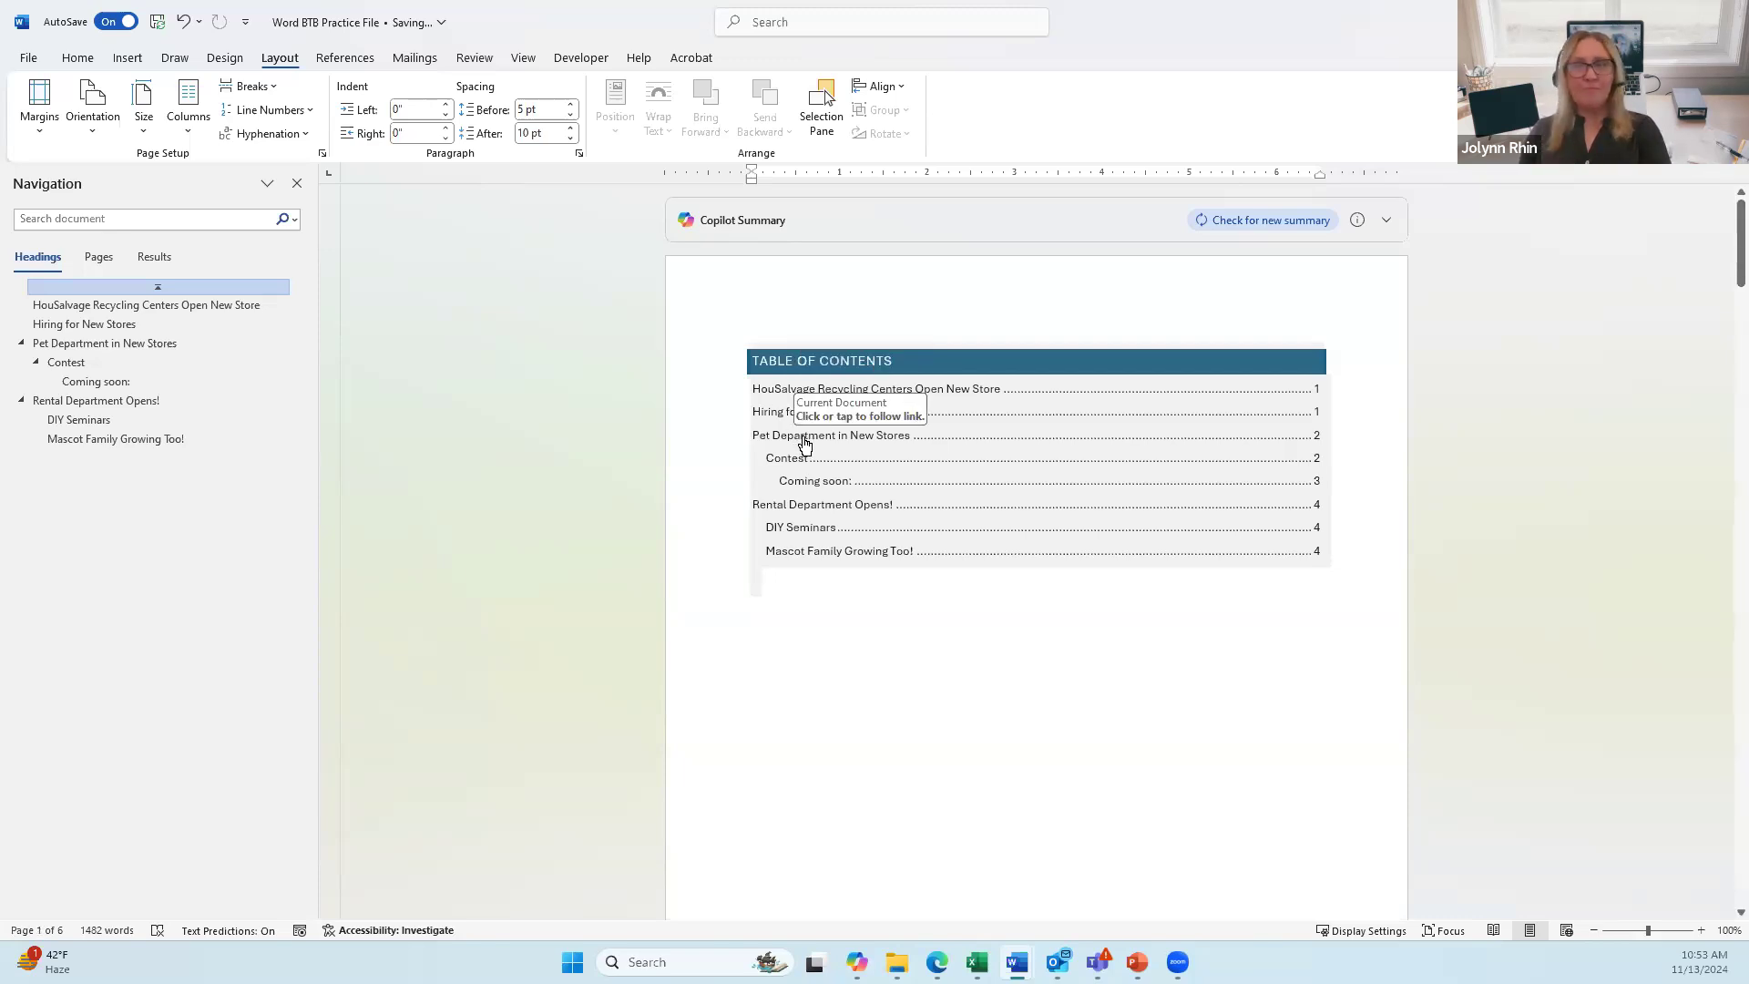
# Step: Follow the Pet Department contents link, then jump to Mascot Family Growing Too! on page 5
pyautogui.click(804, 444)
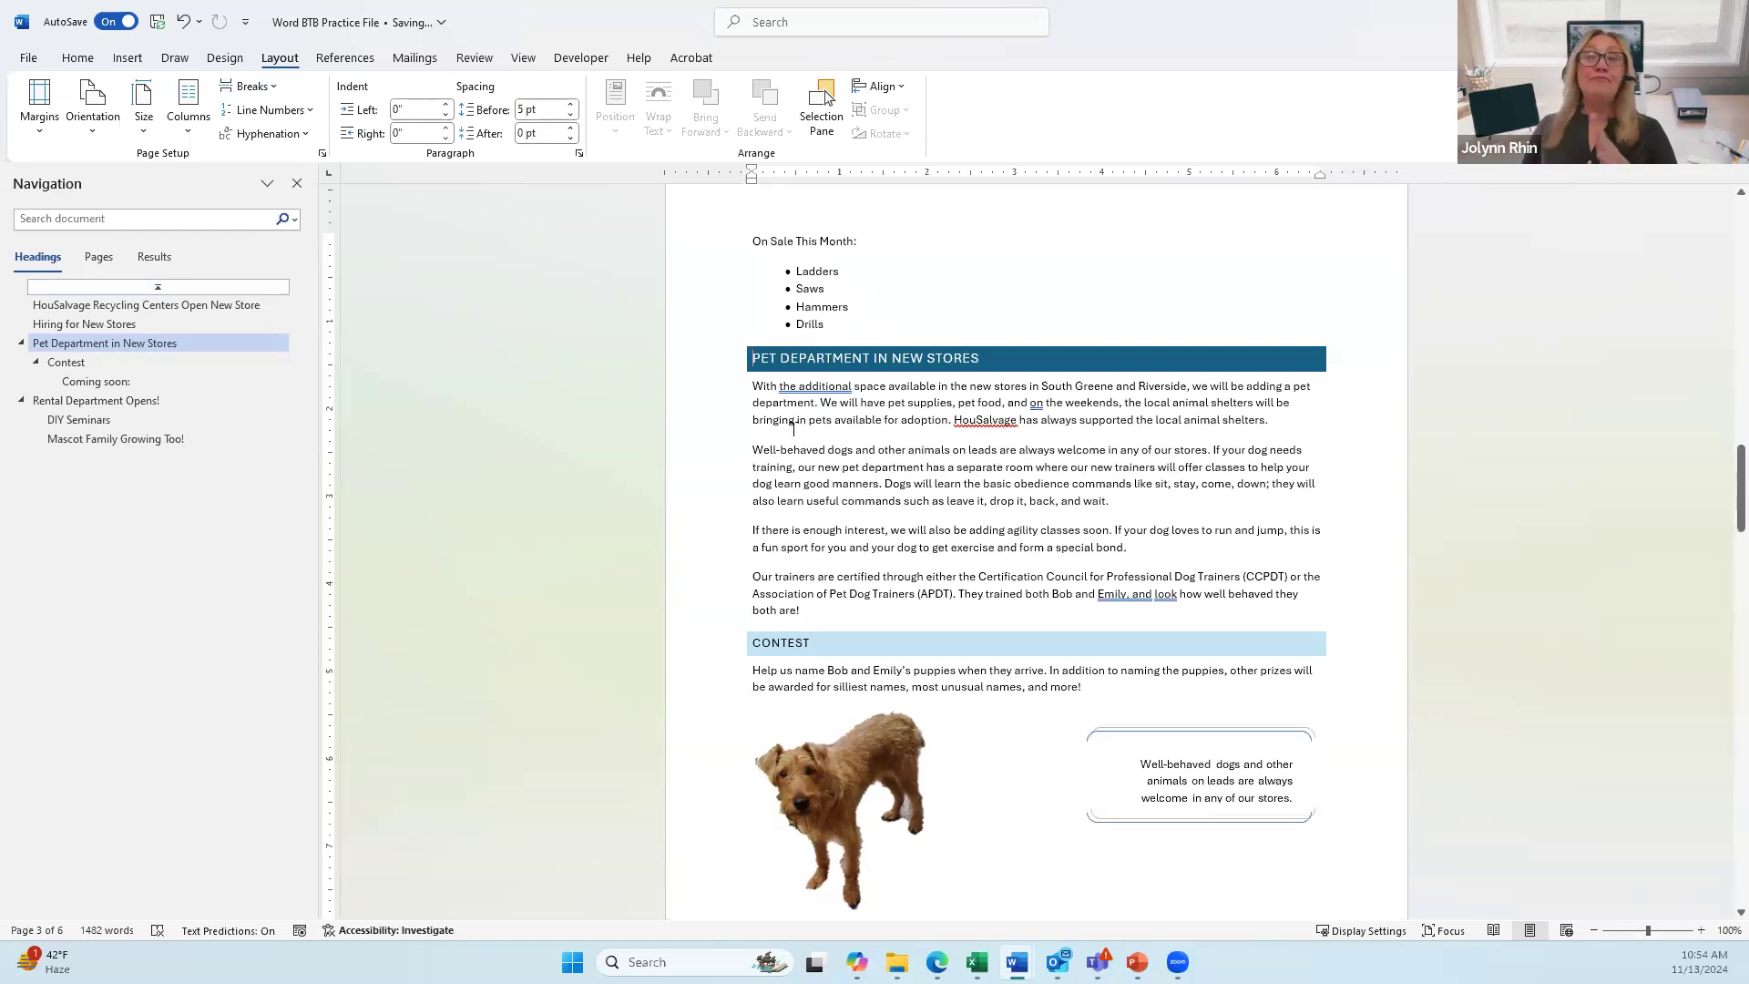
pyautogui.click(115, 439)
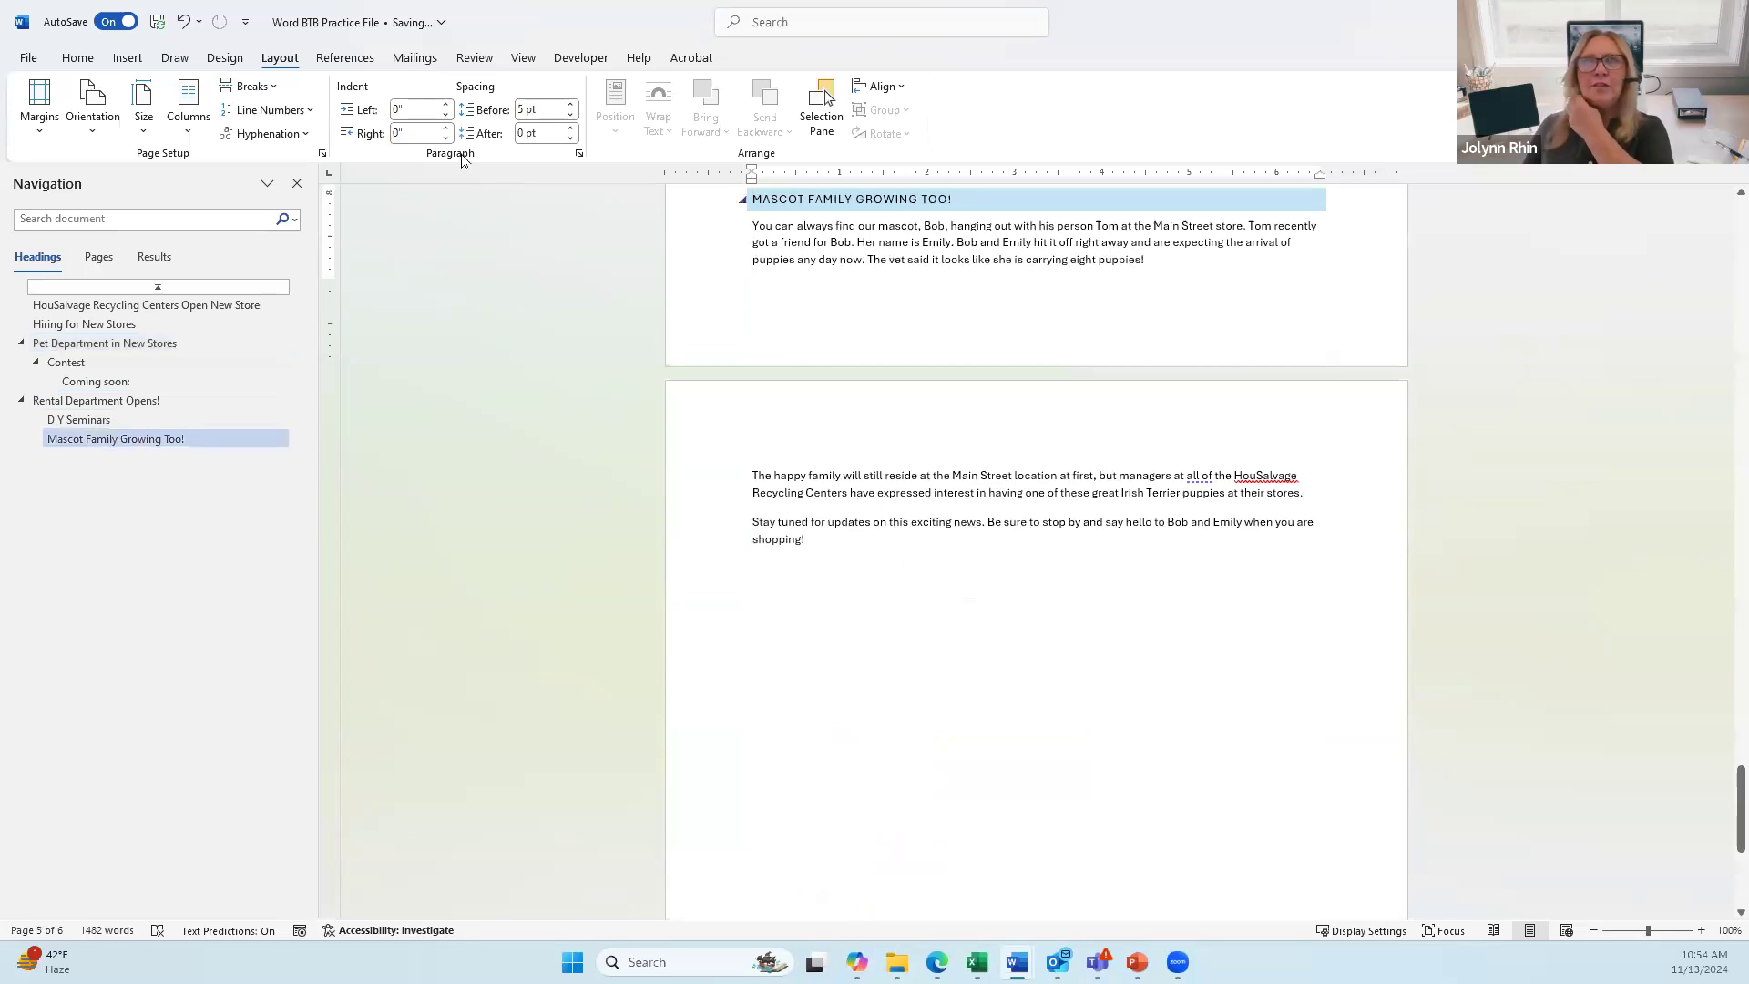
# Step: Make Mascot Family Growing Too! a Heading 3, move it below Coming soon:, and return to page 1
pyautogui.click(79, 59)
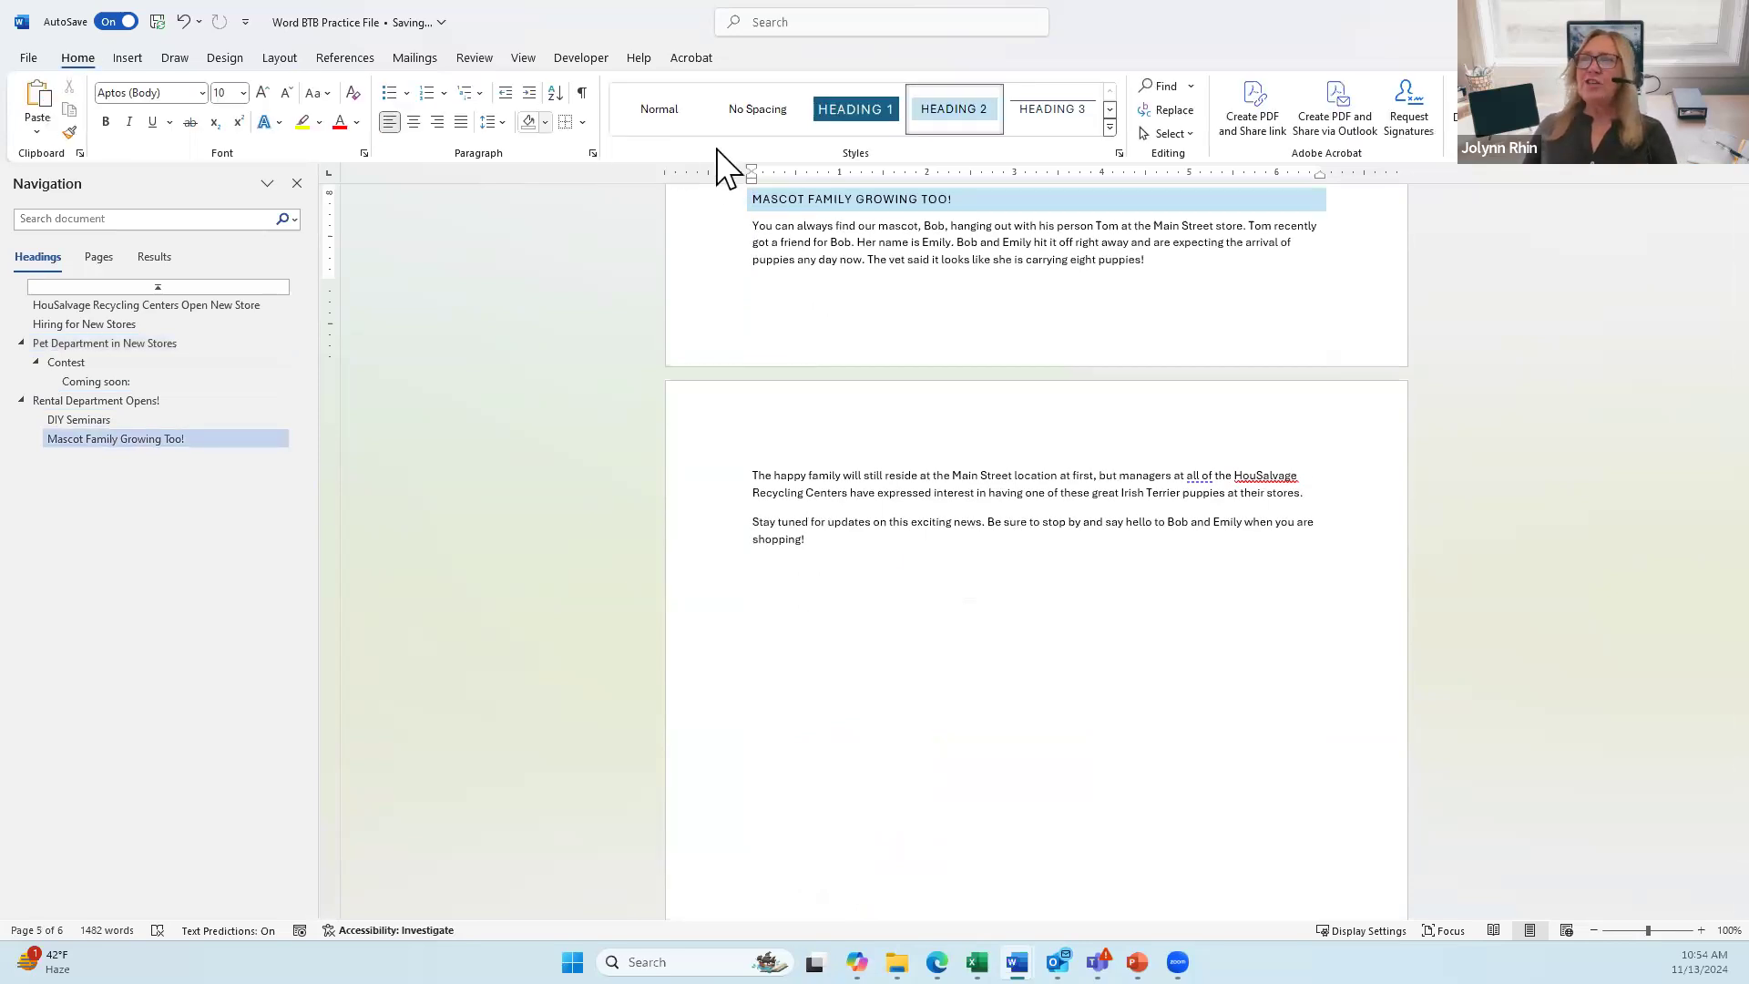
pyautogui.click(1057, 108)
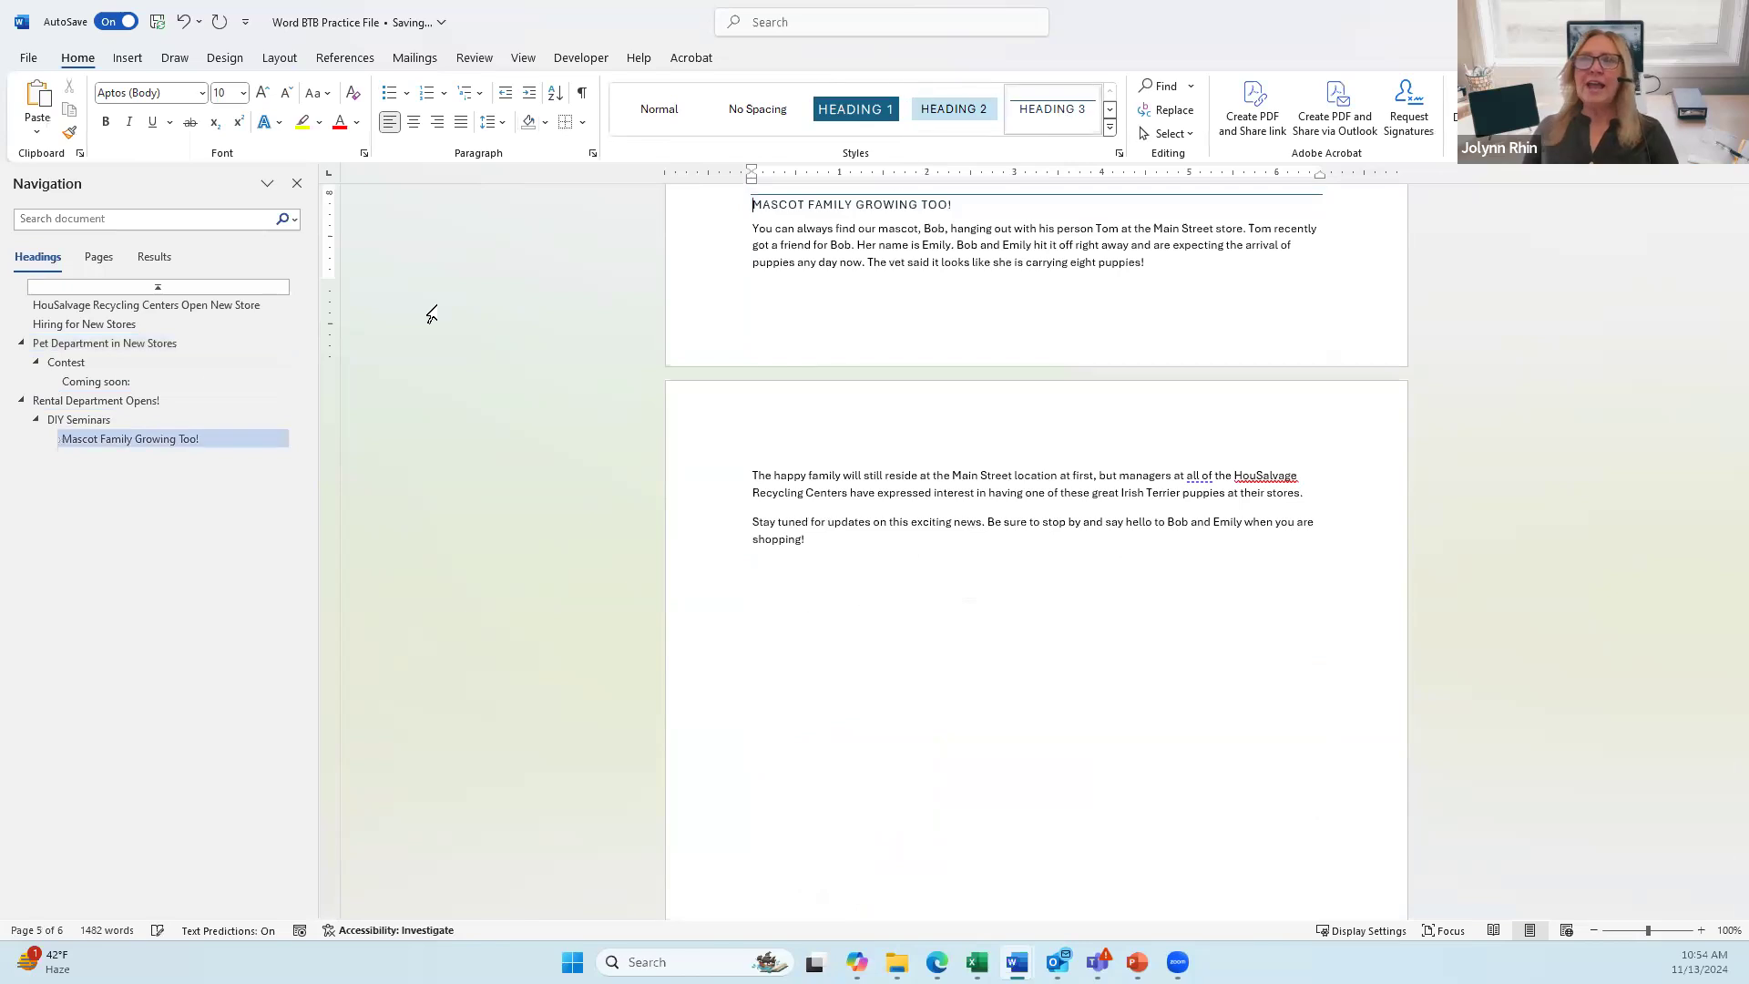
pyautogui.moveTo(80, 441); pyautogui.dragTo(82, 398)
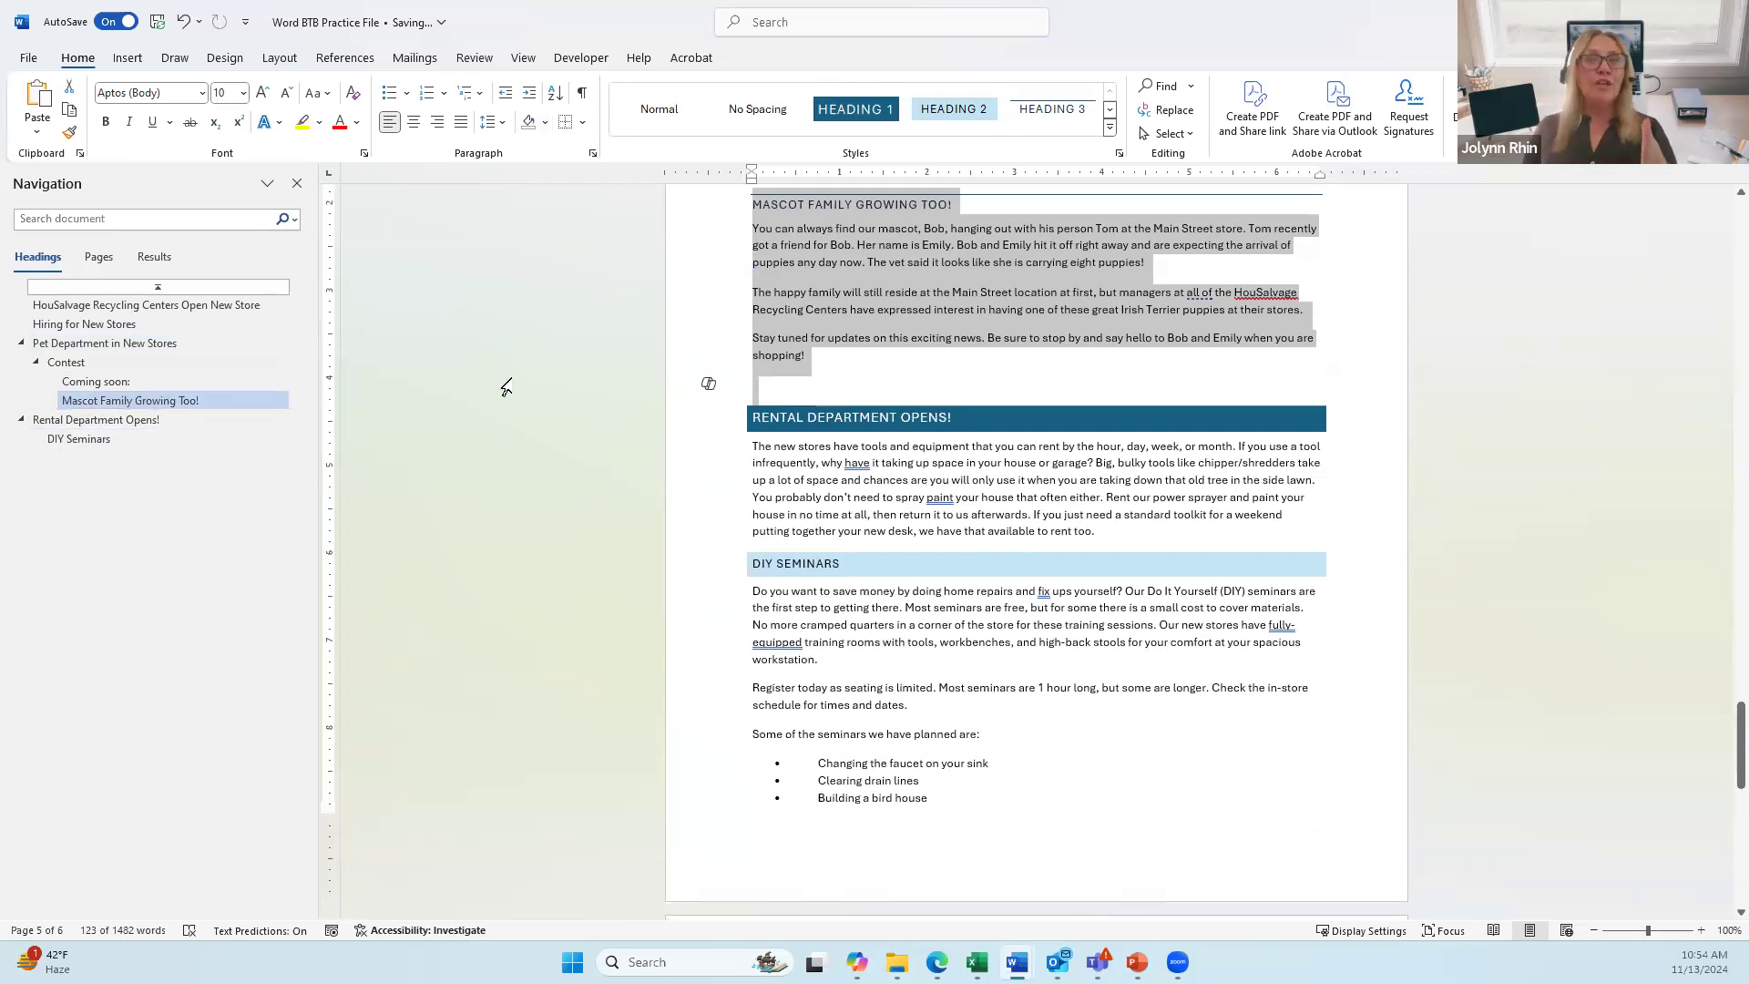
pyautogui.click(147, 287)
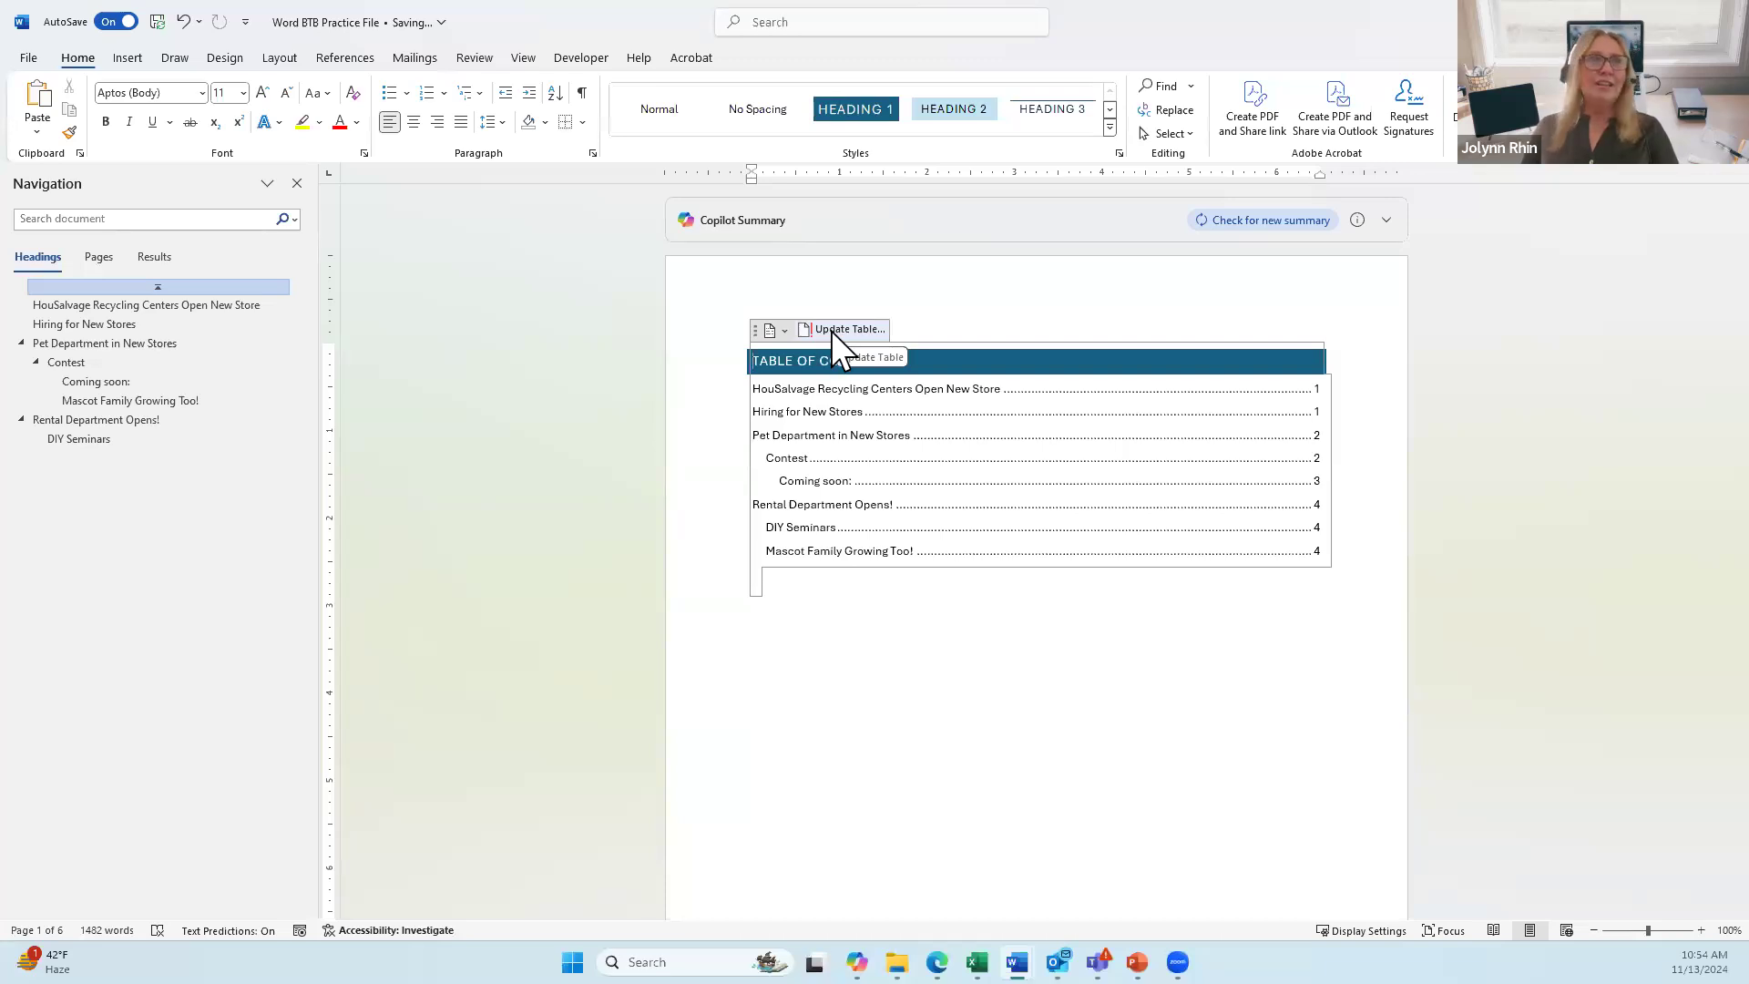
# Step: Update the entire table of contents, then jump to HouSalvage Recycling Centers Open New Store
pyautogui.click(831, 331)
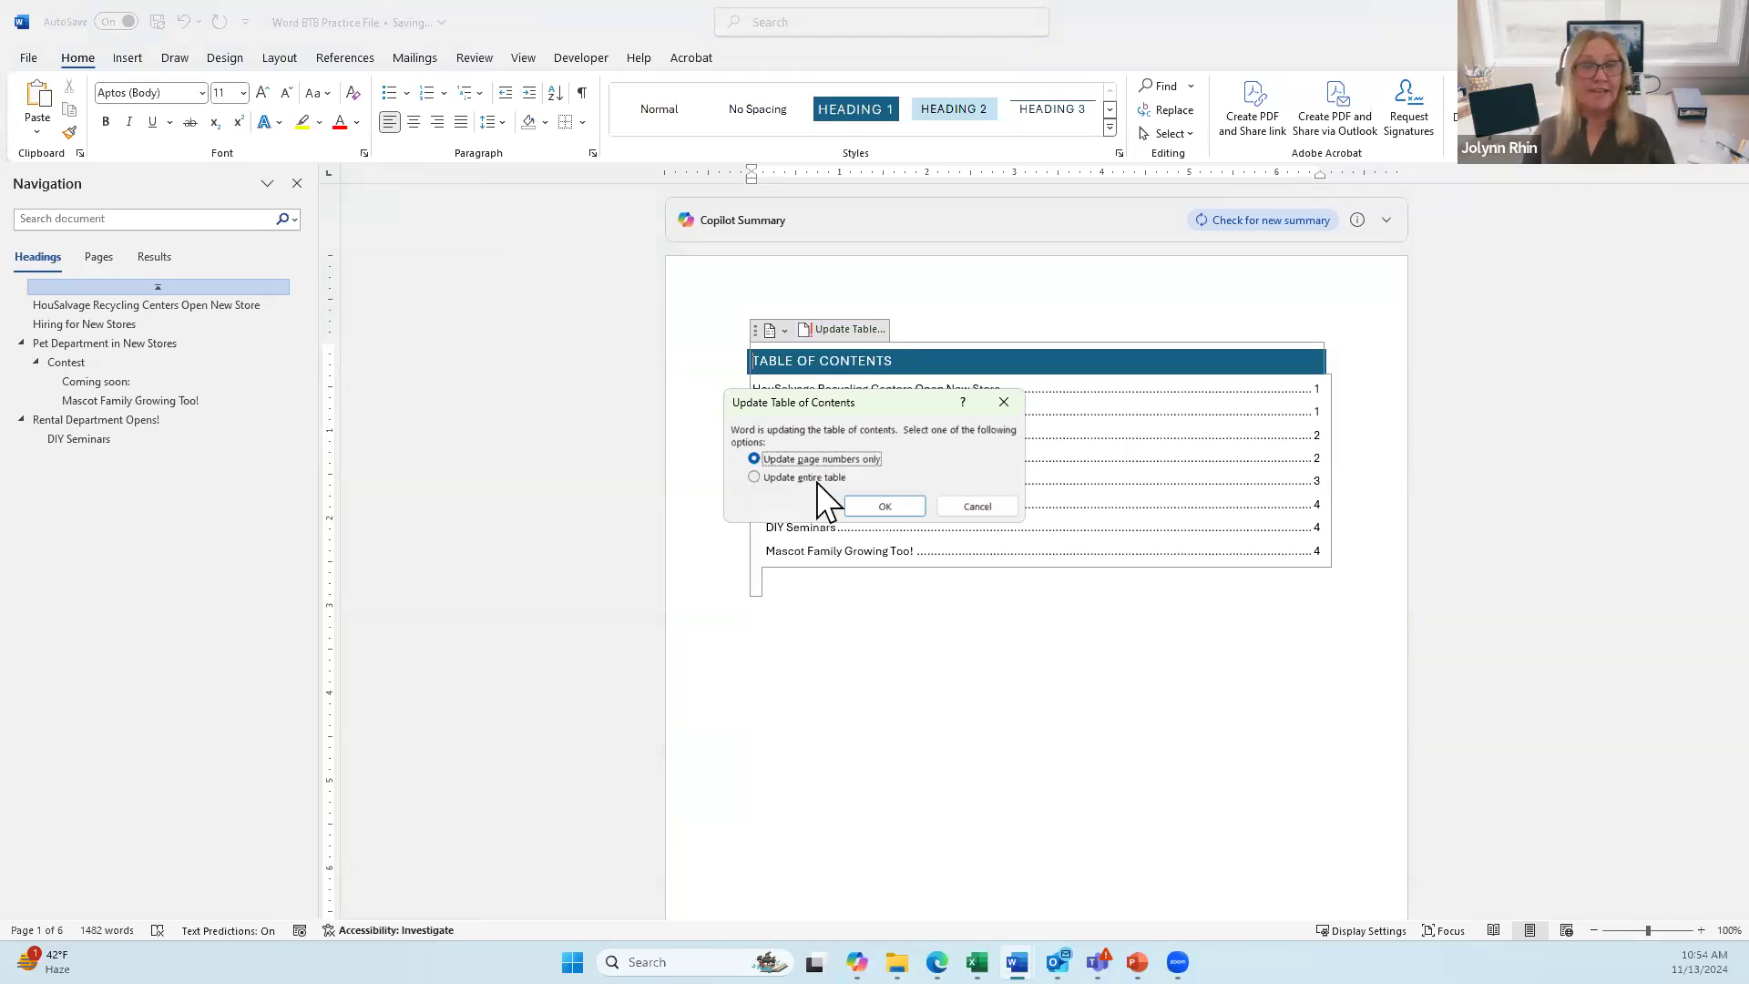
pyautogui.click(780, 478)
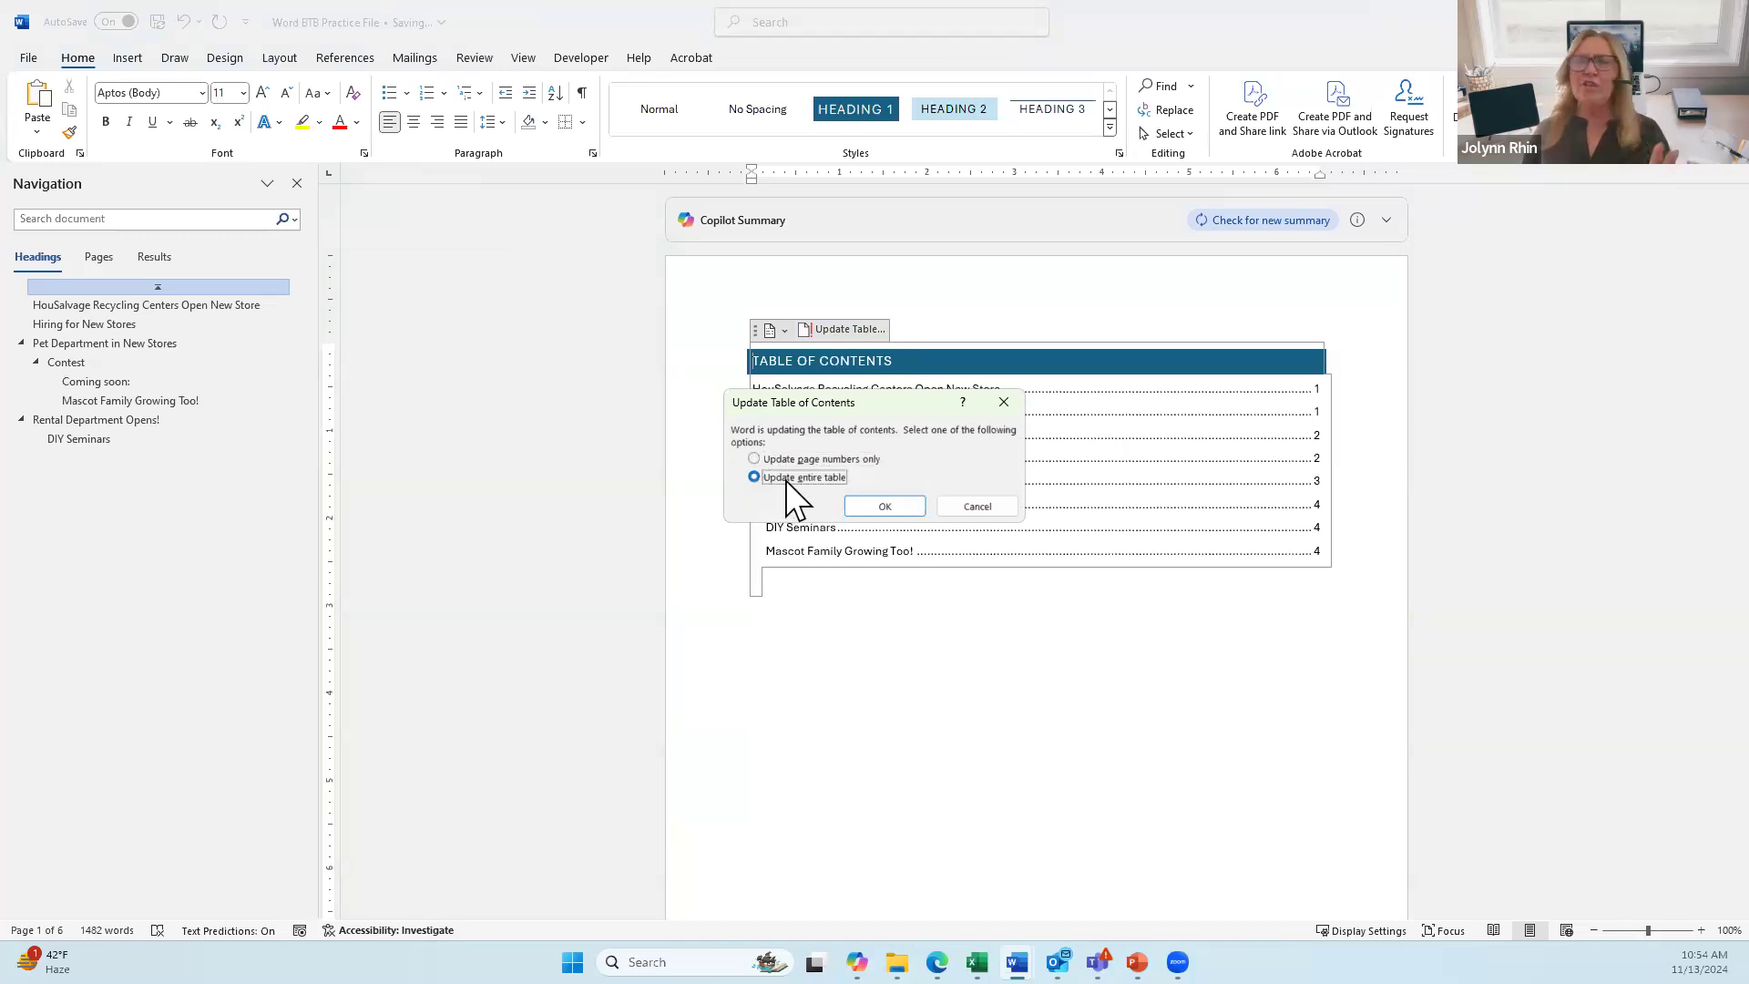
pyautogui.click(876, 505)
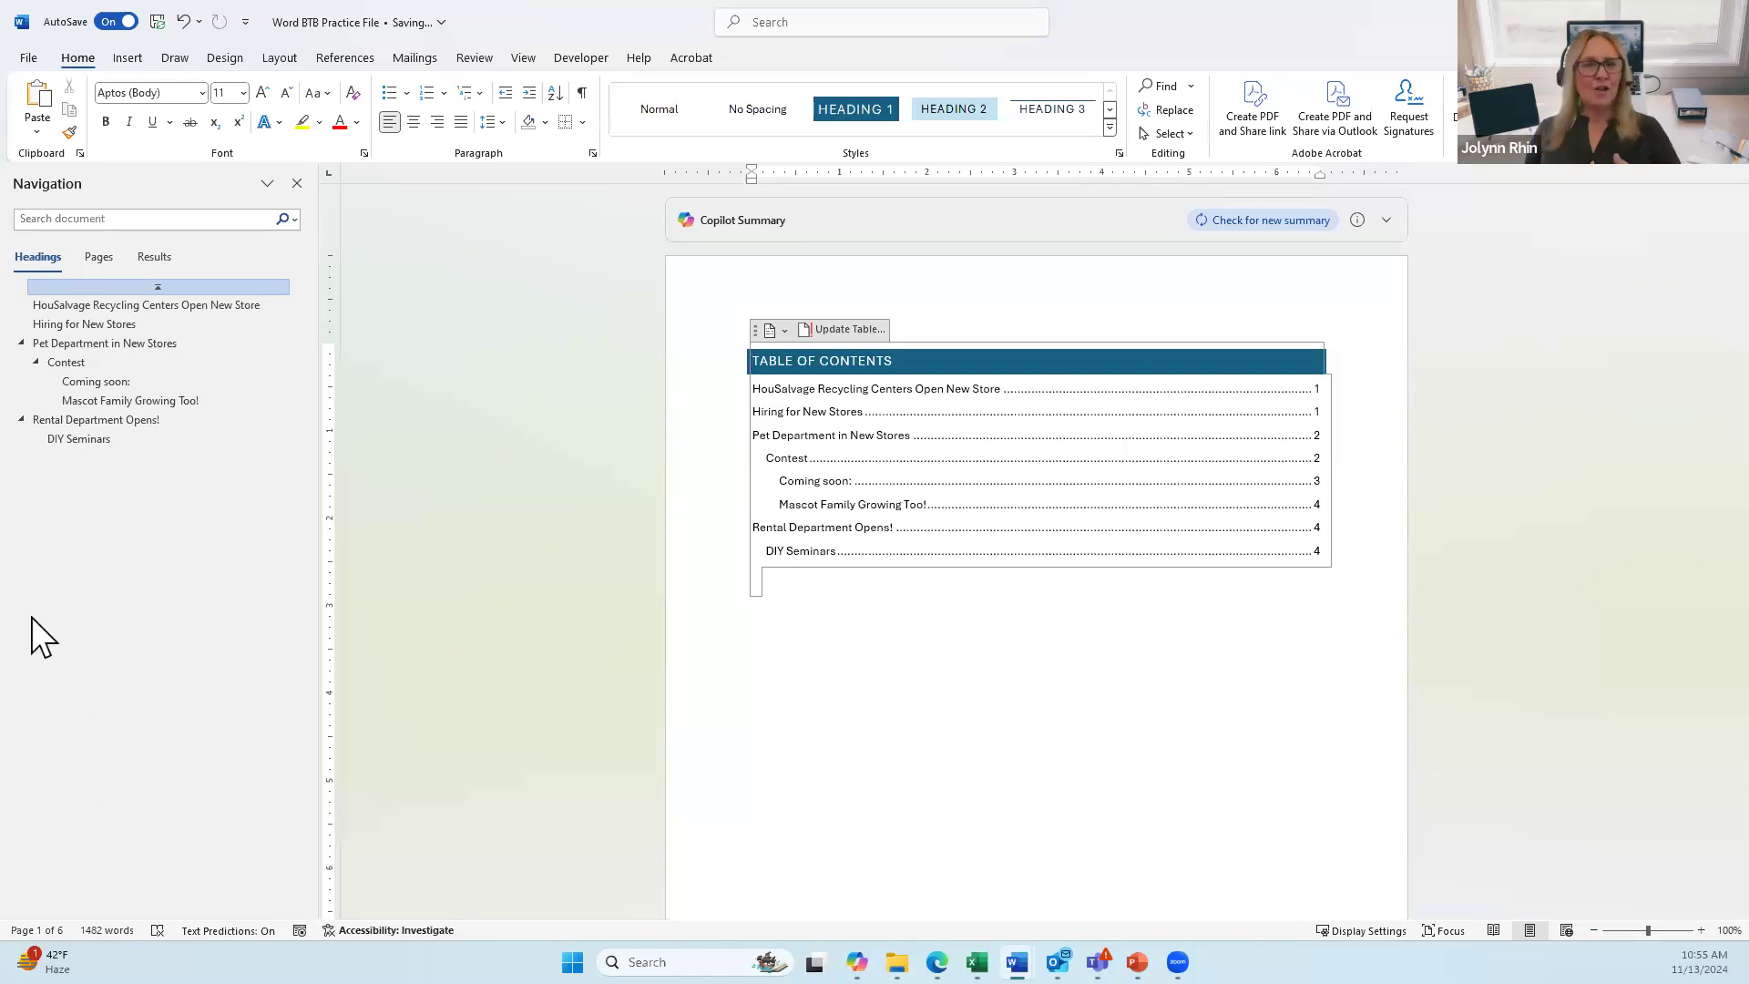
pyautogui.click(97, 303)
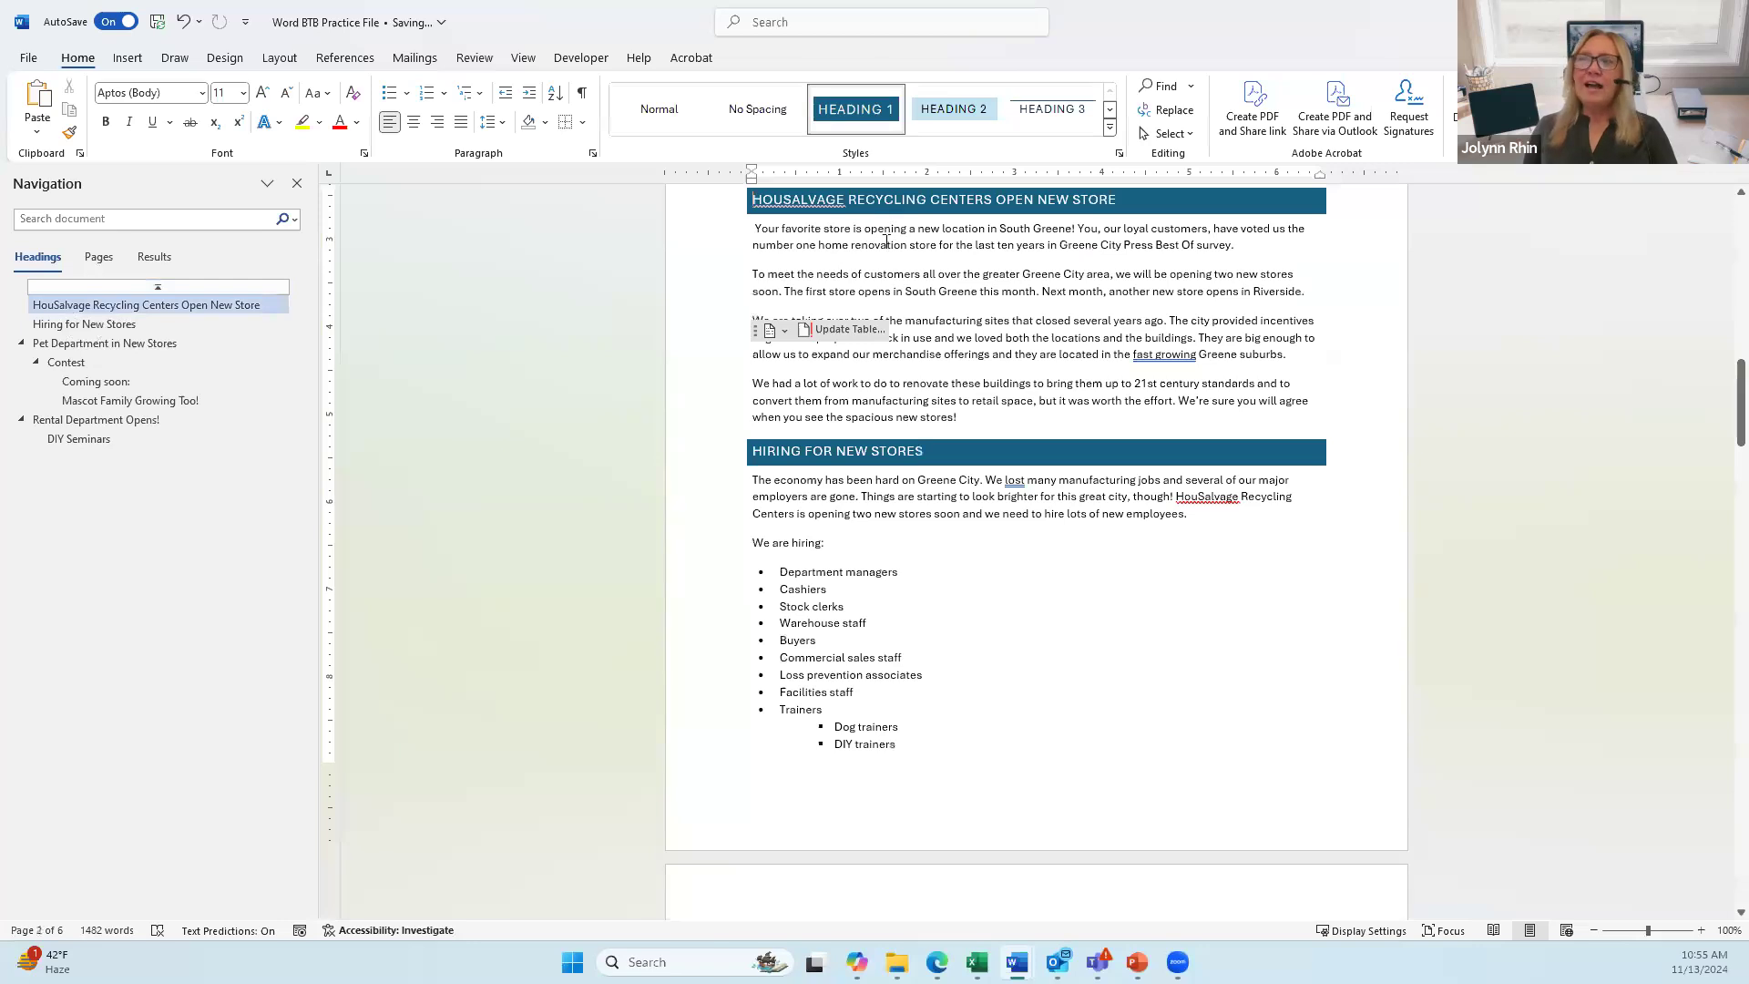
pyautogui.click(978, 366)
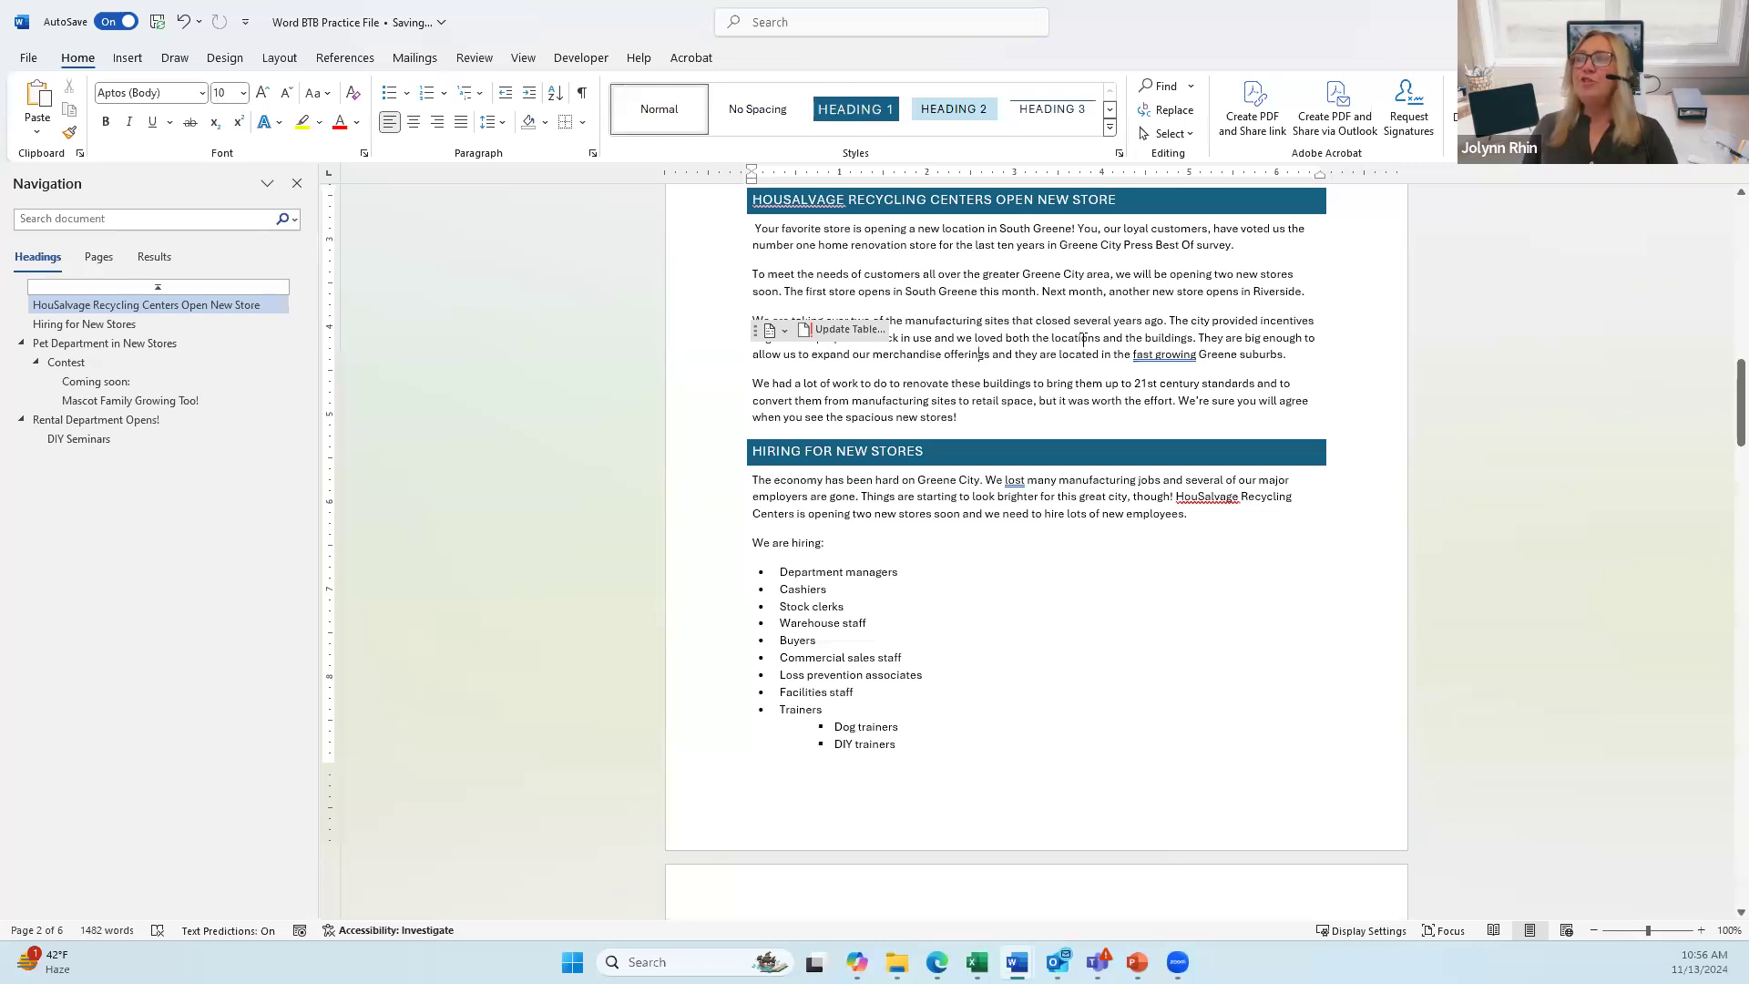
pyautogui.scroll(2, 1041, 438)
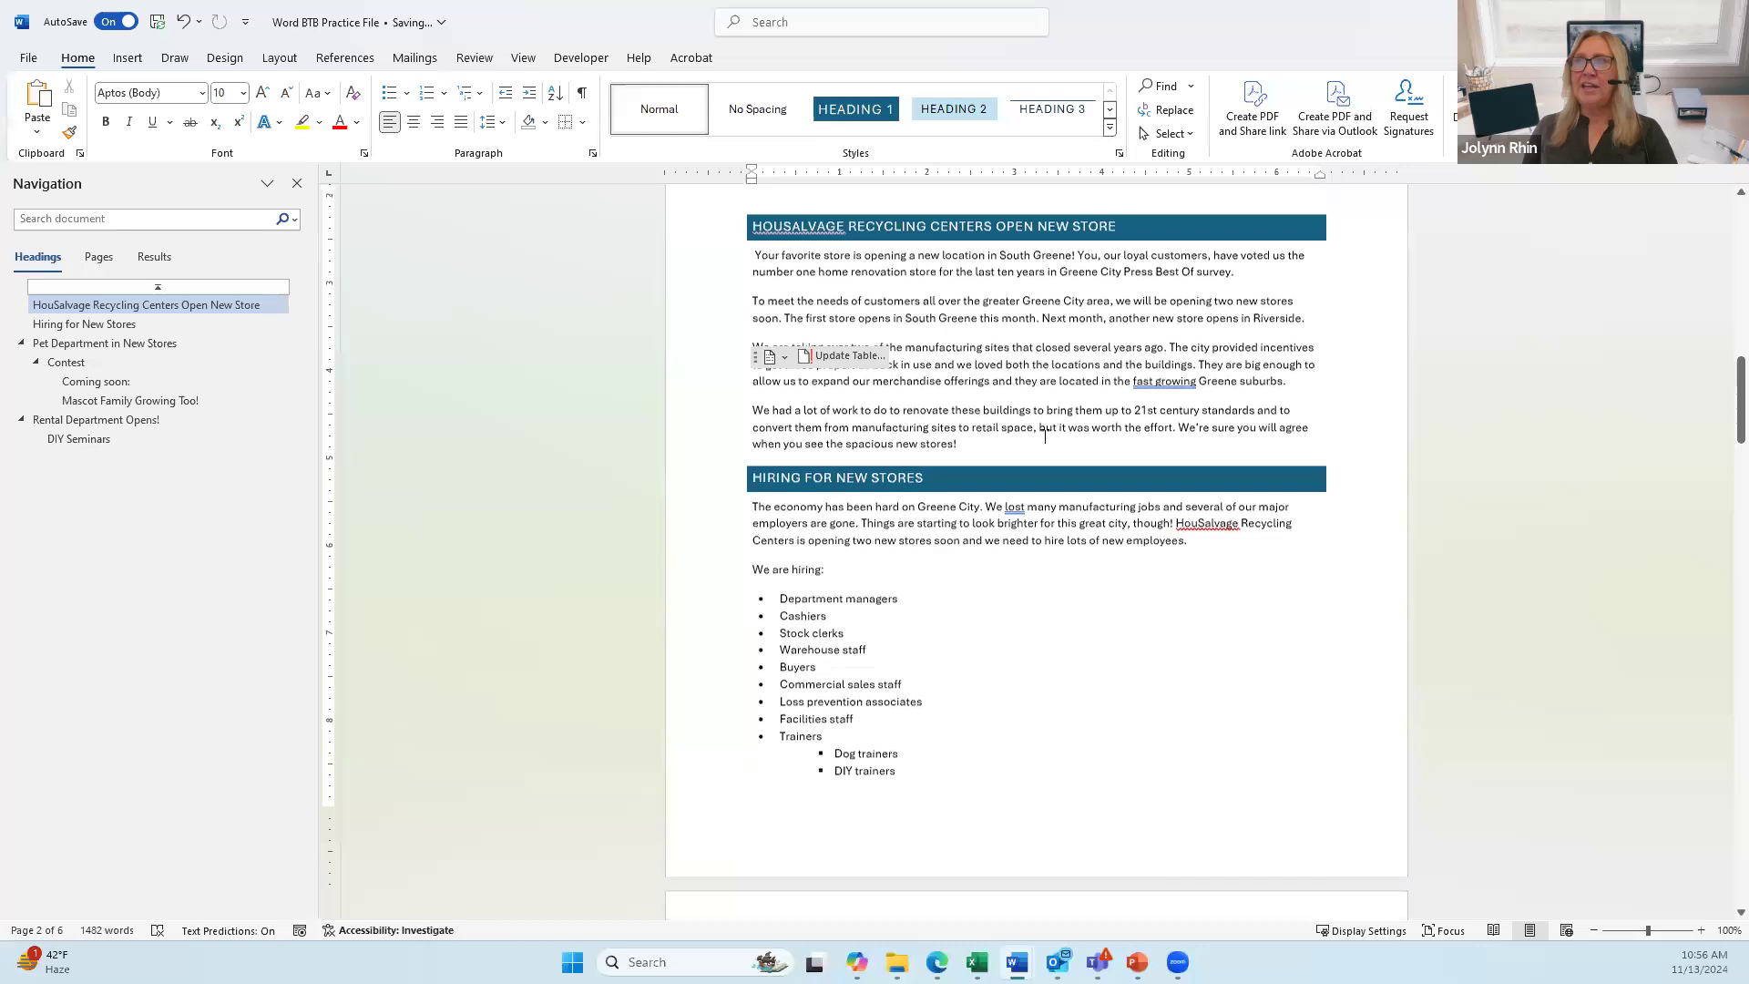
pyautogui.scroll(3, 1041, 437)
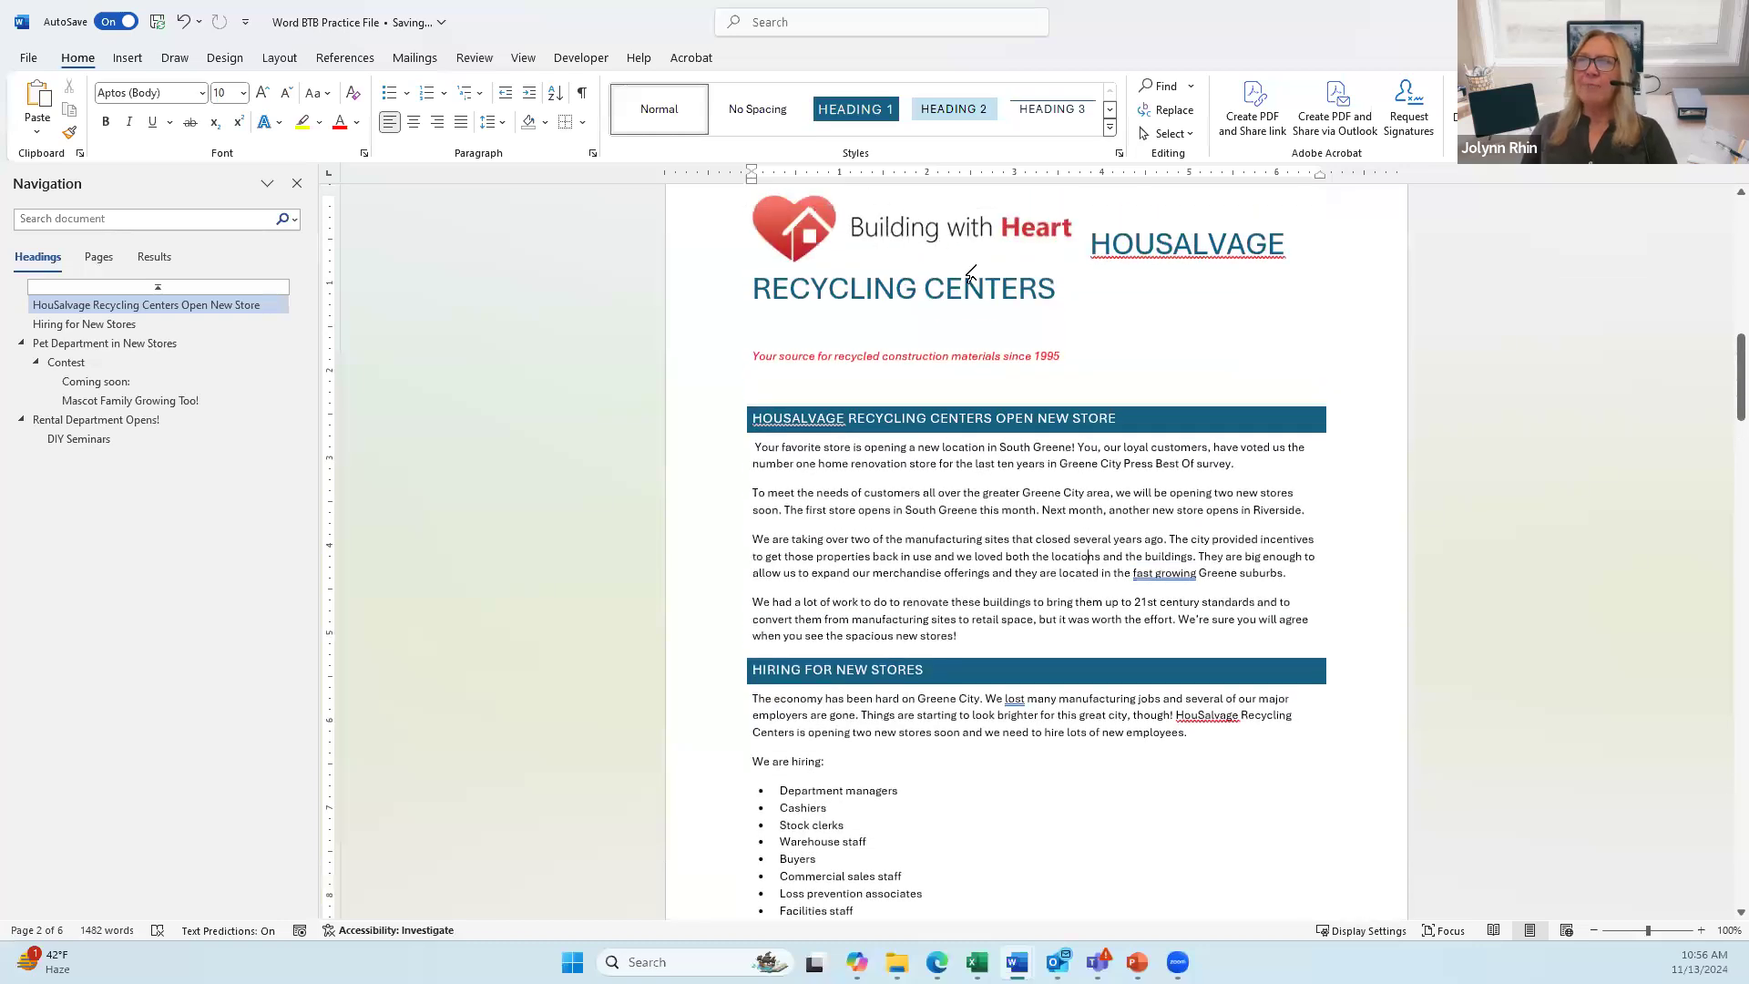
pyautogui.scroll(3, 972, 465)
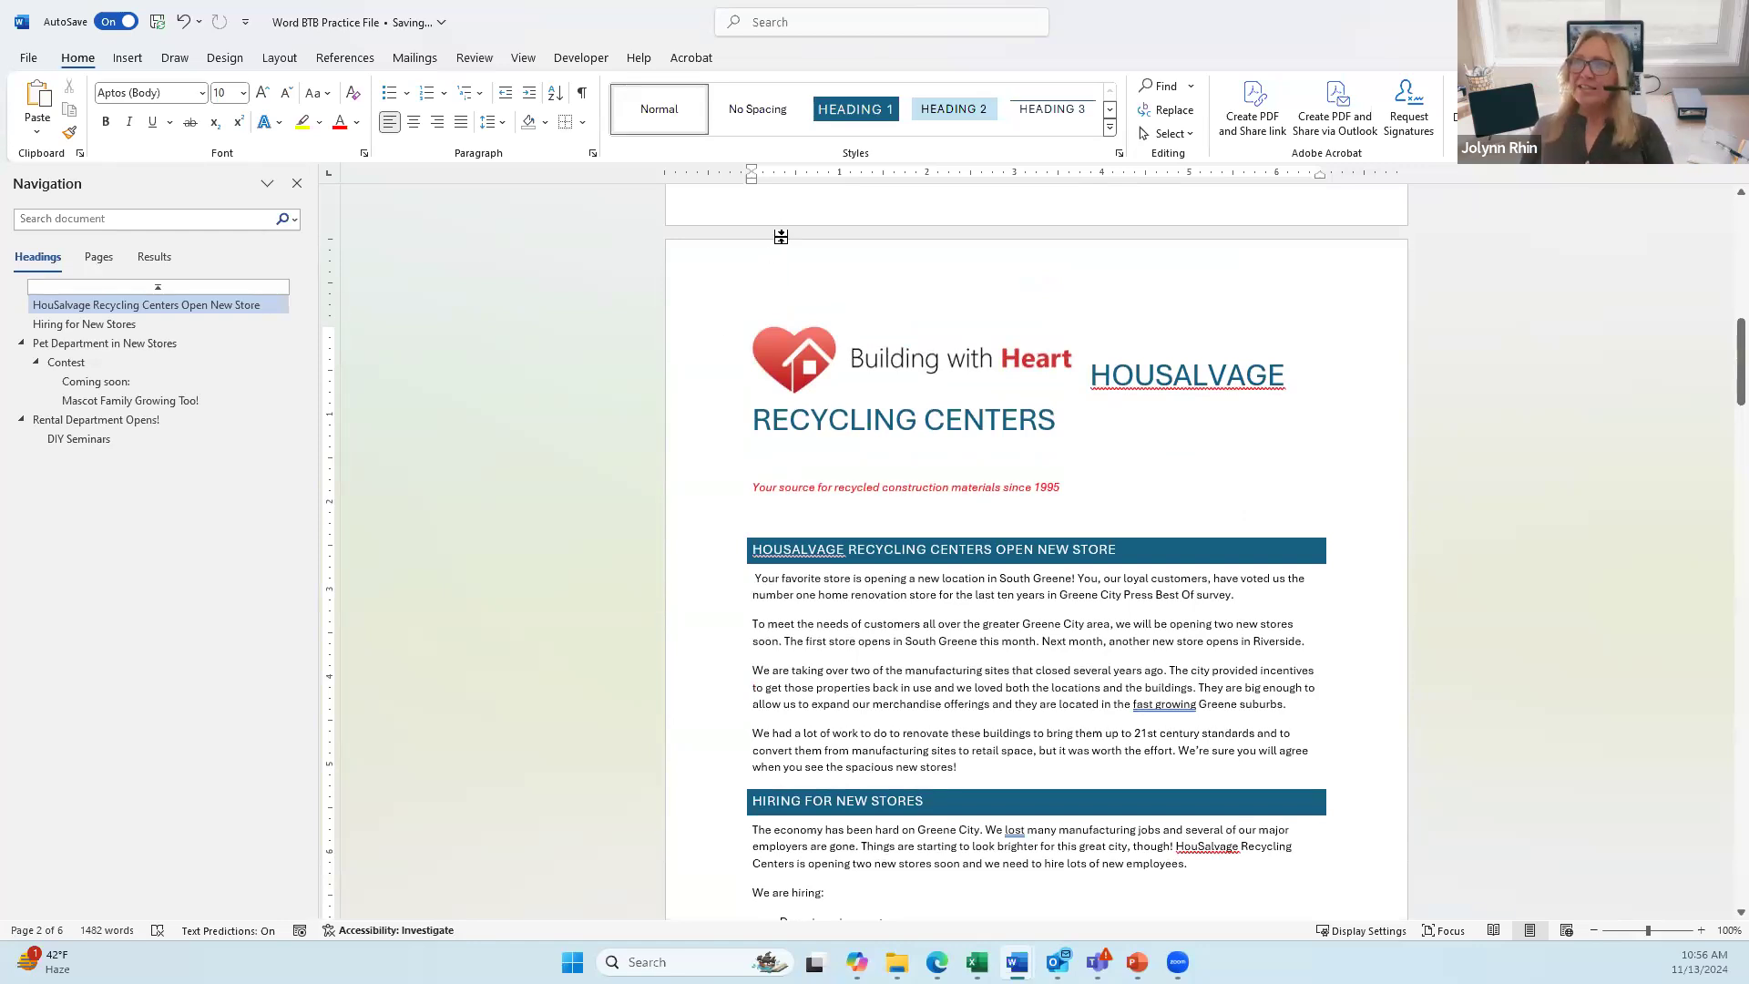
# Step: Open the page 2 (section 2) header for editing and toggle Link to Previous
pyautogui.doubleClick(764, 283)
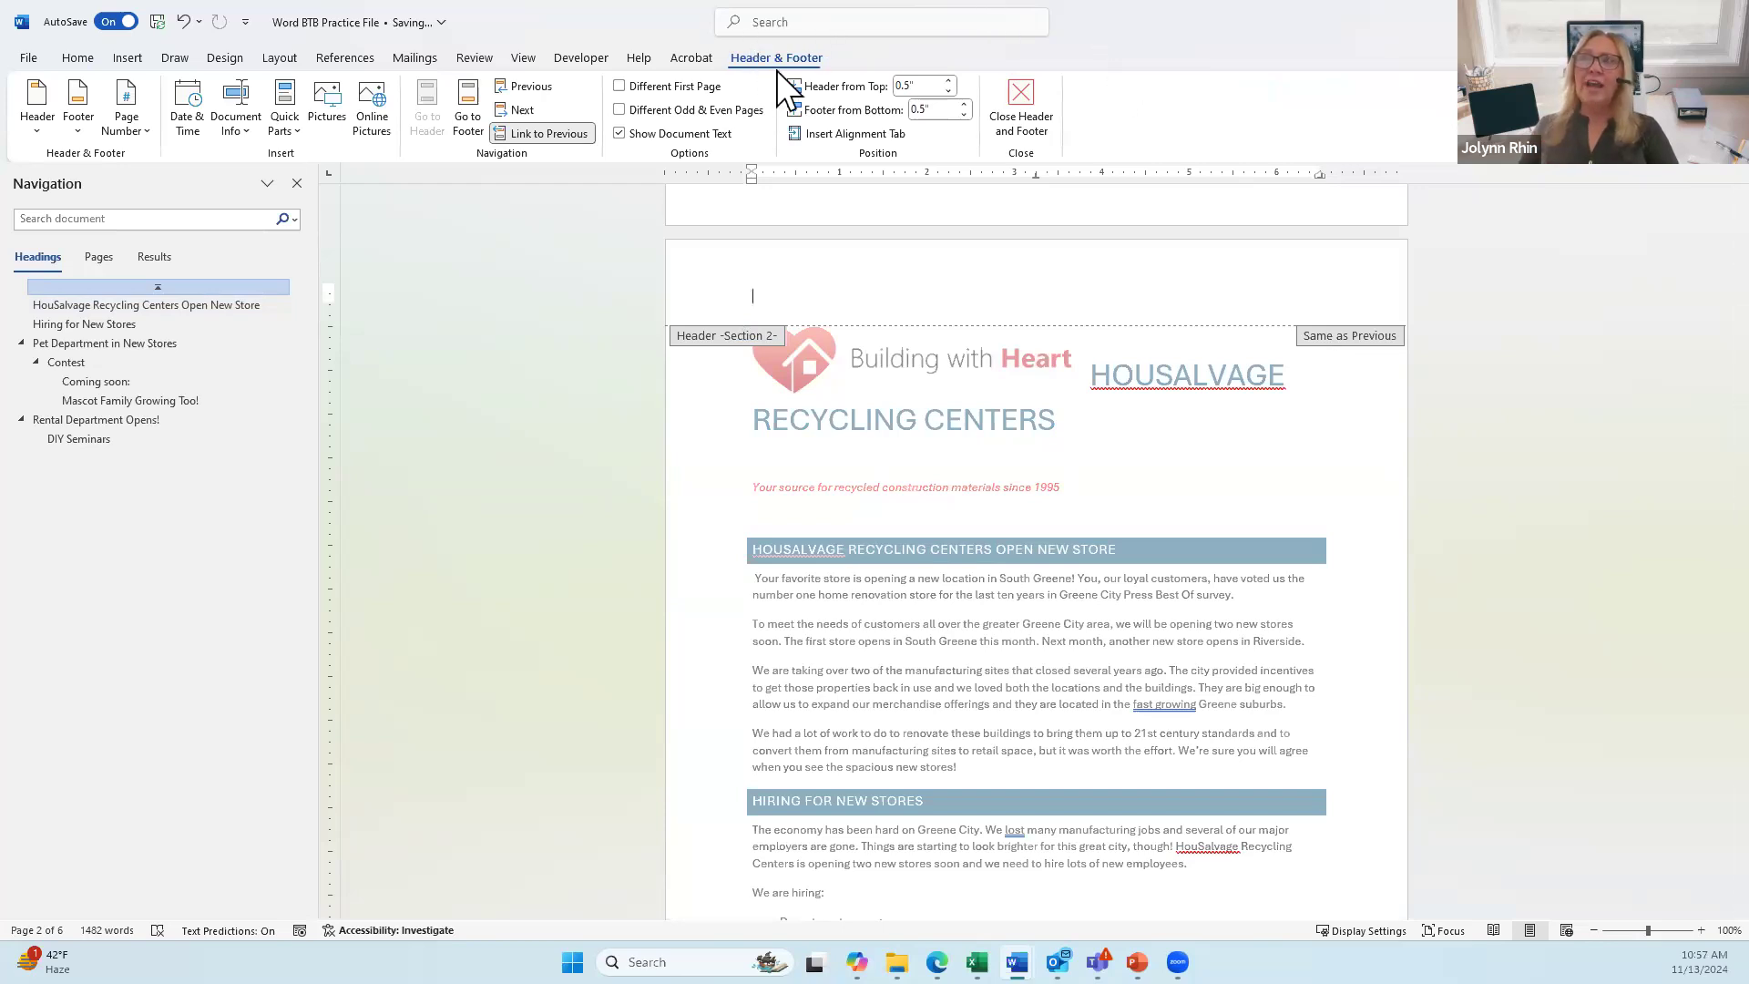
pyautogui.click(540, 135)
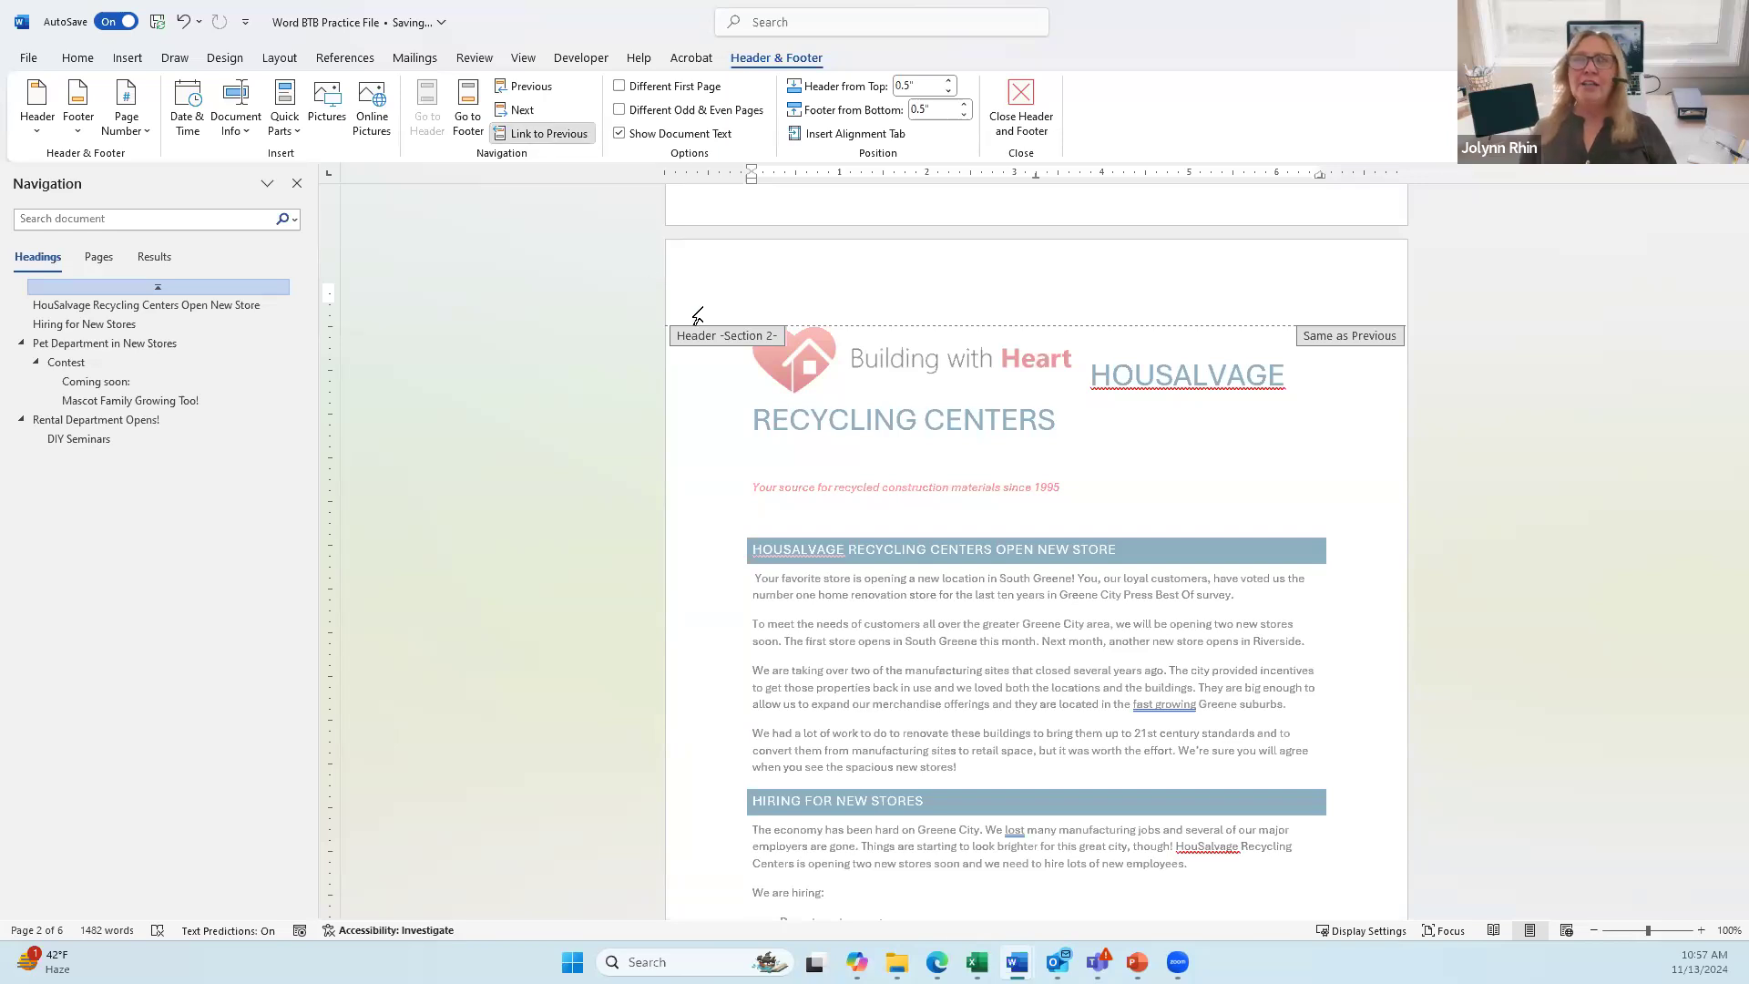
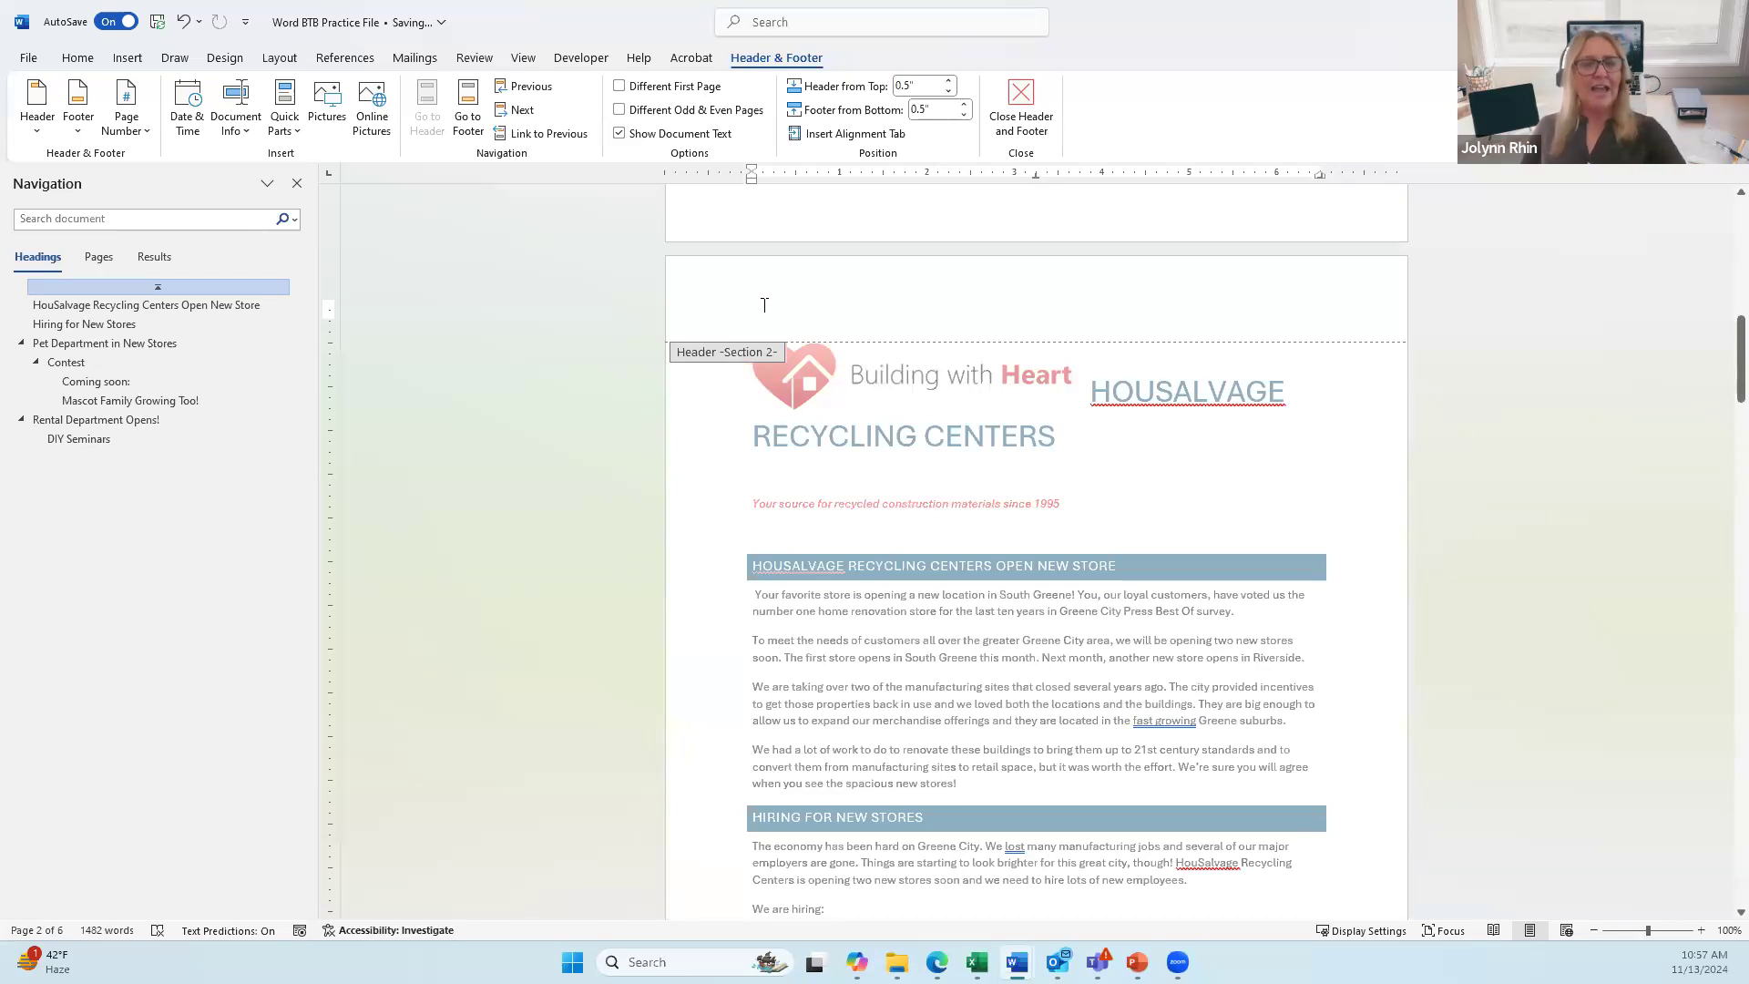
# Step: Move the cursor across the page 2 header to its right-aligned tab stop
pyautogui.press('Tab')
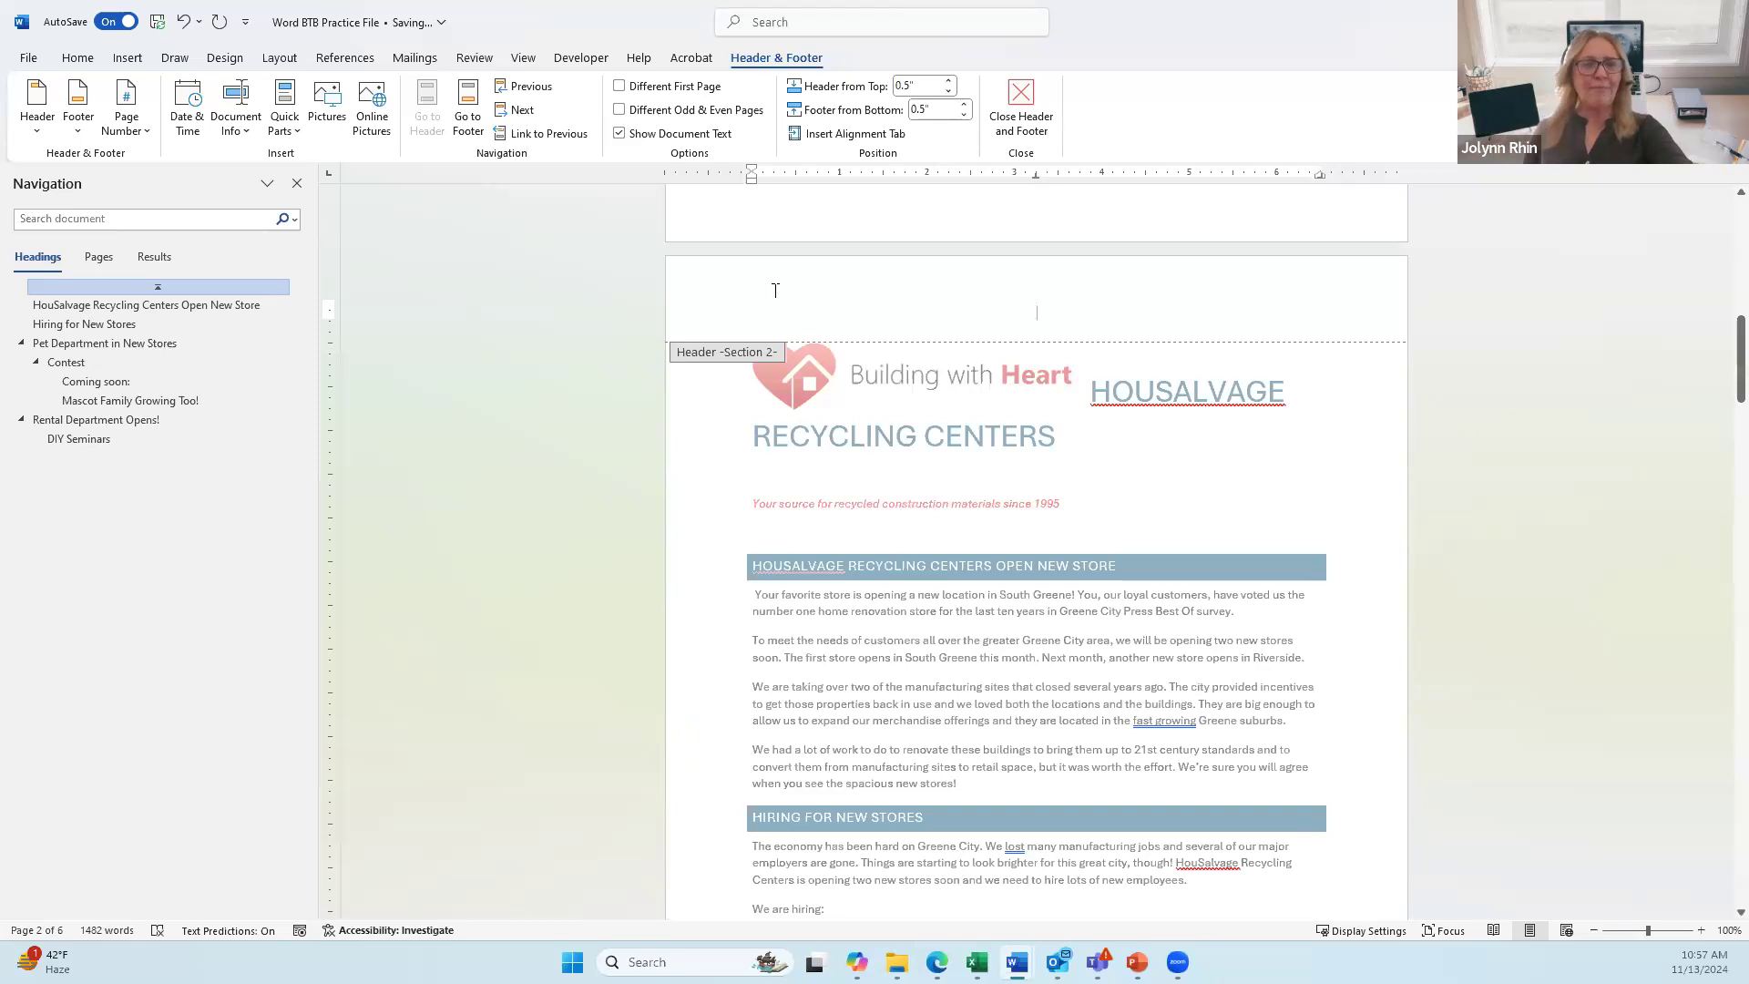
pyautogui.press('Tab')
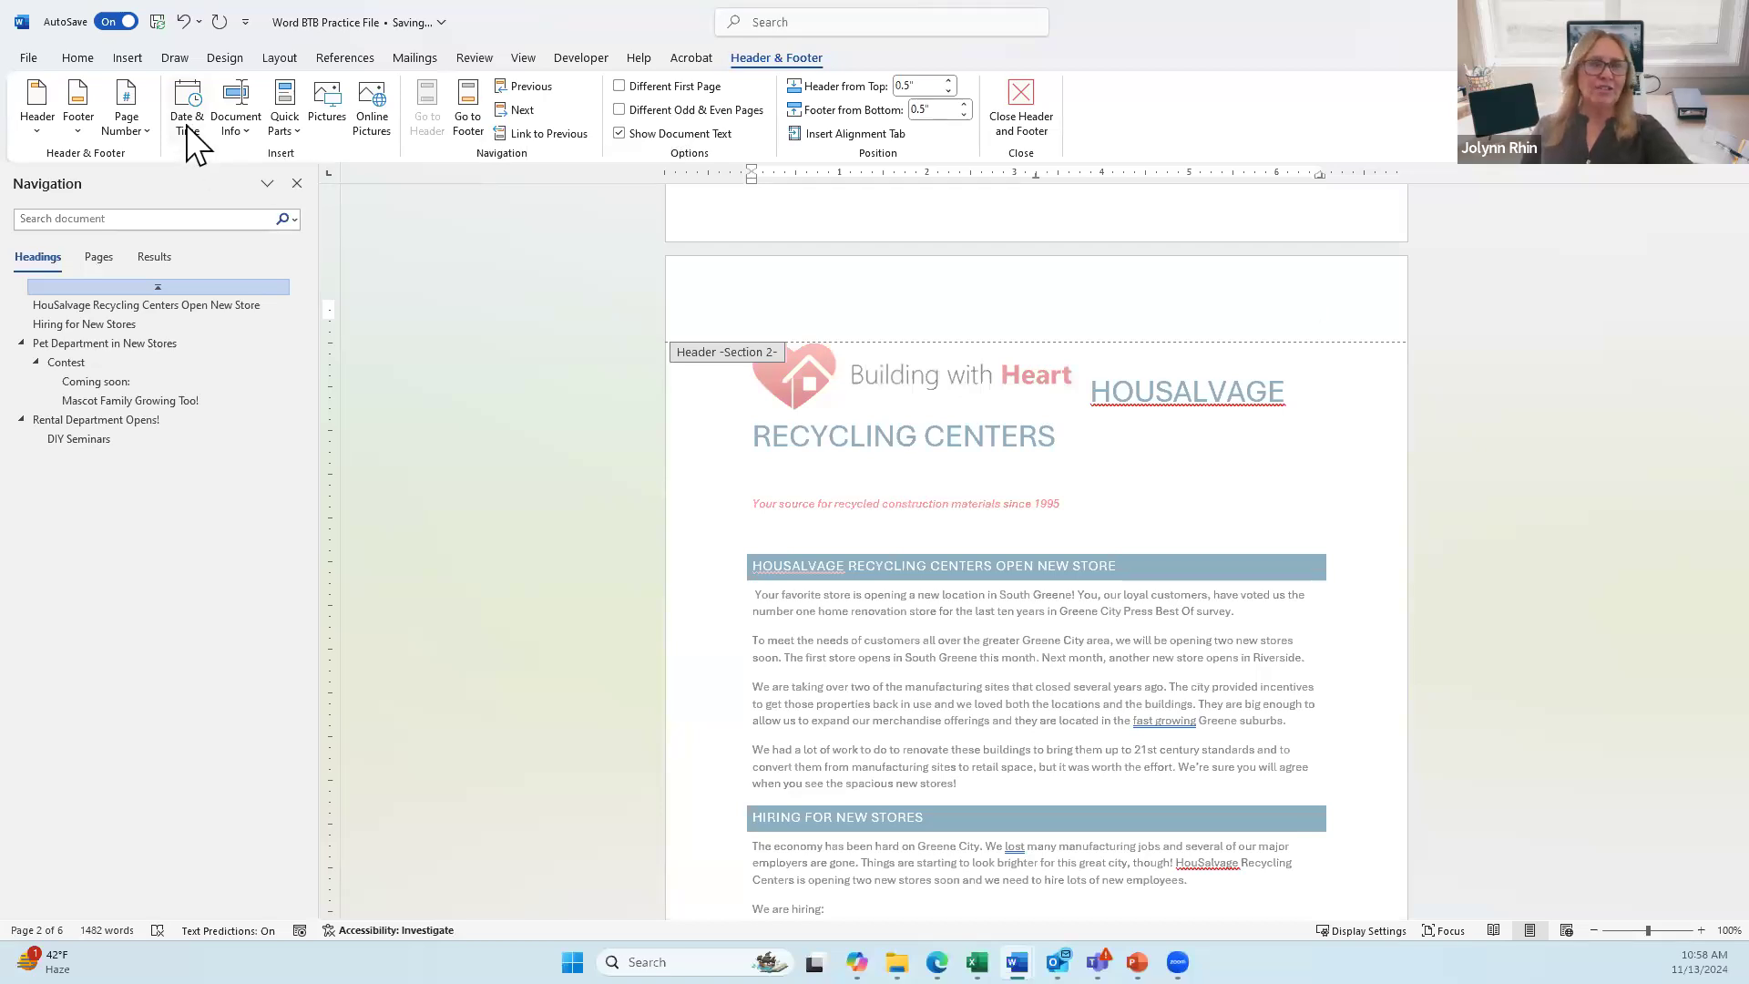
# Step: Insert the date in the 'November 13, 2024' format at the right of the header
pyautogui.click(246, 127)
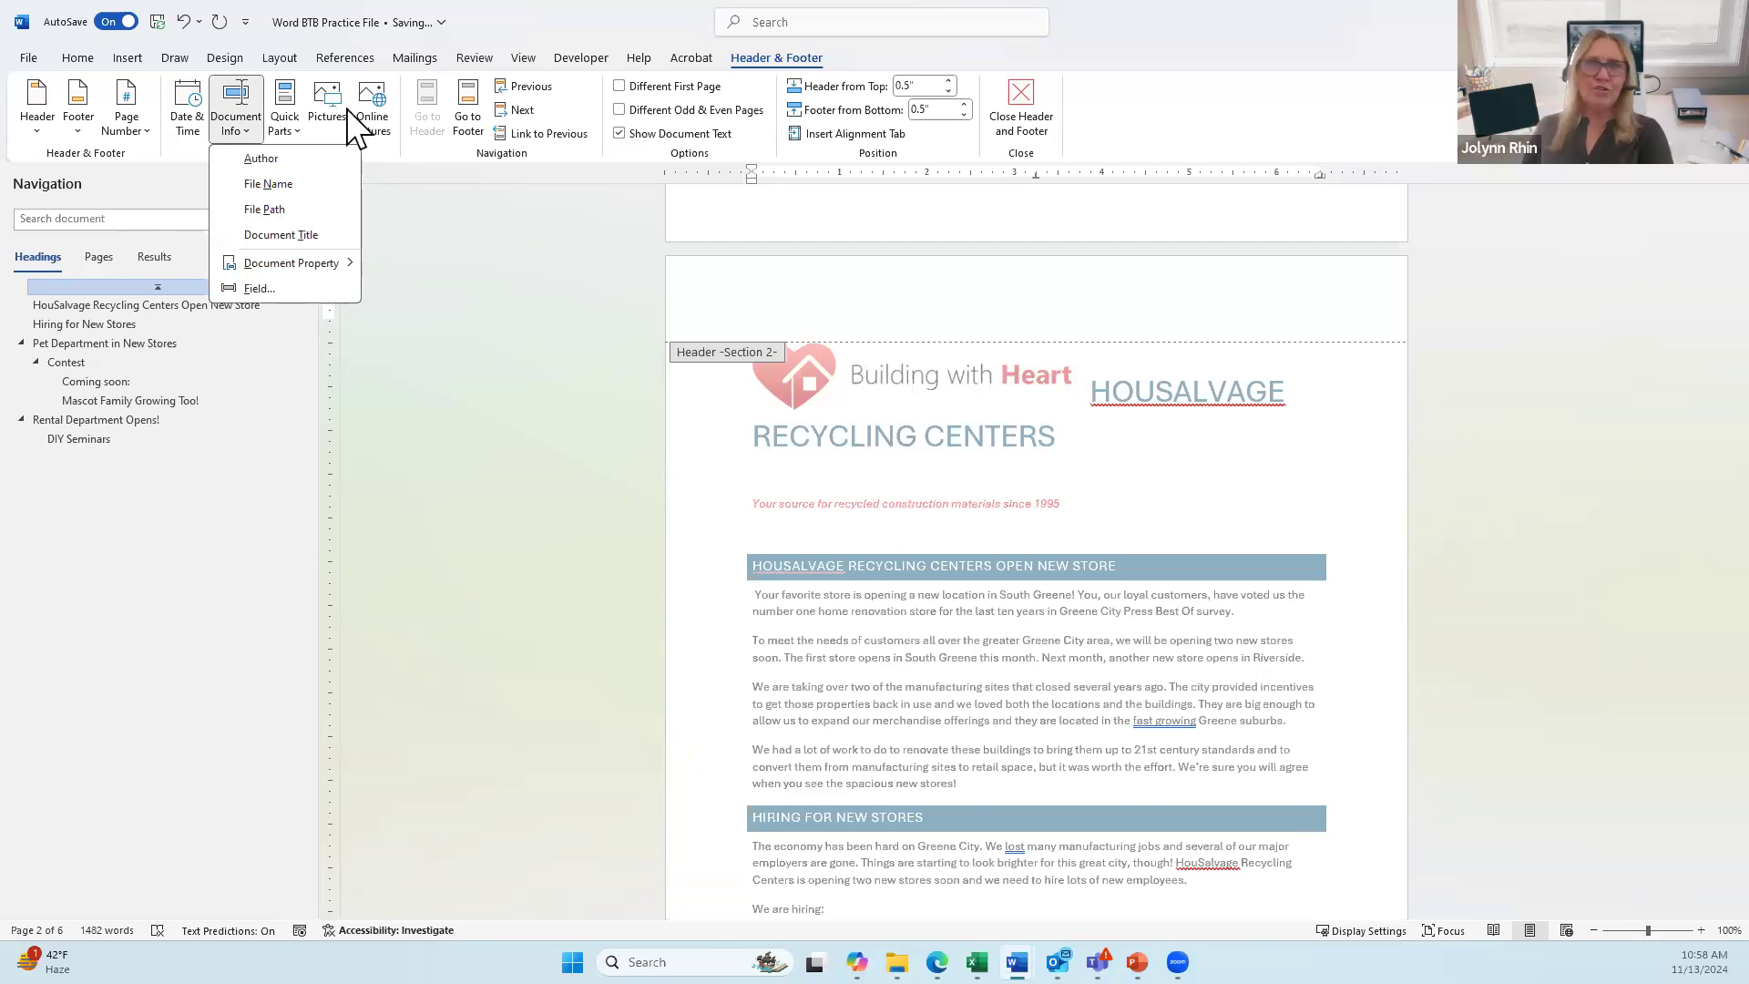
pyautogui.click(188, 123)
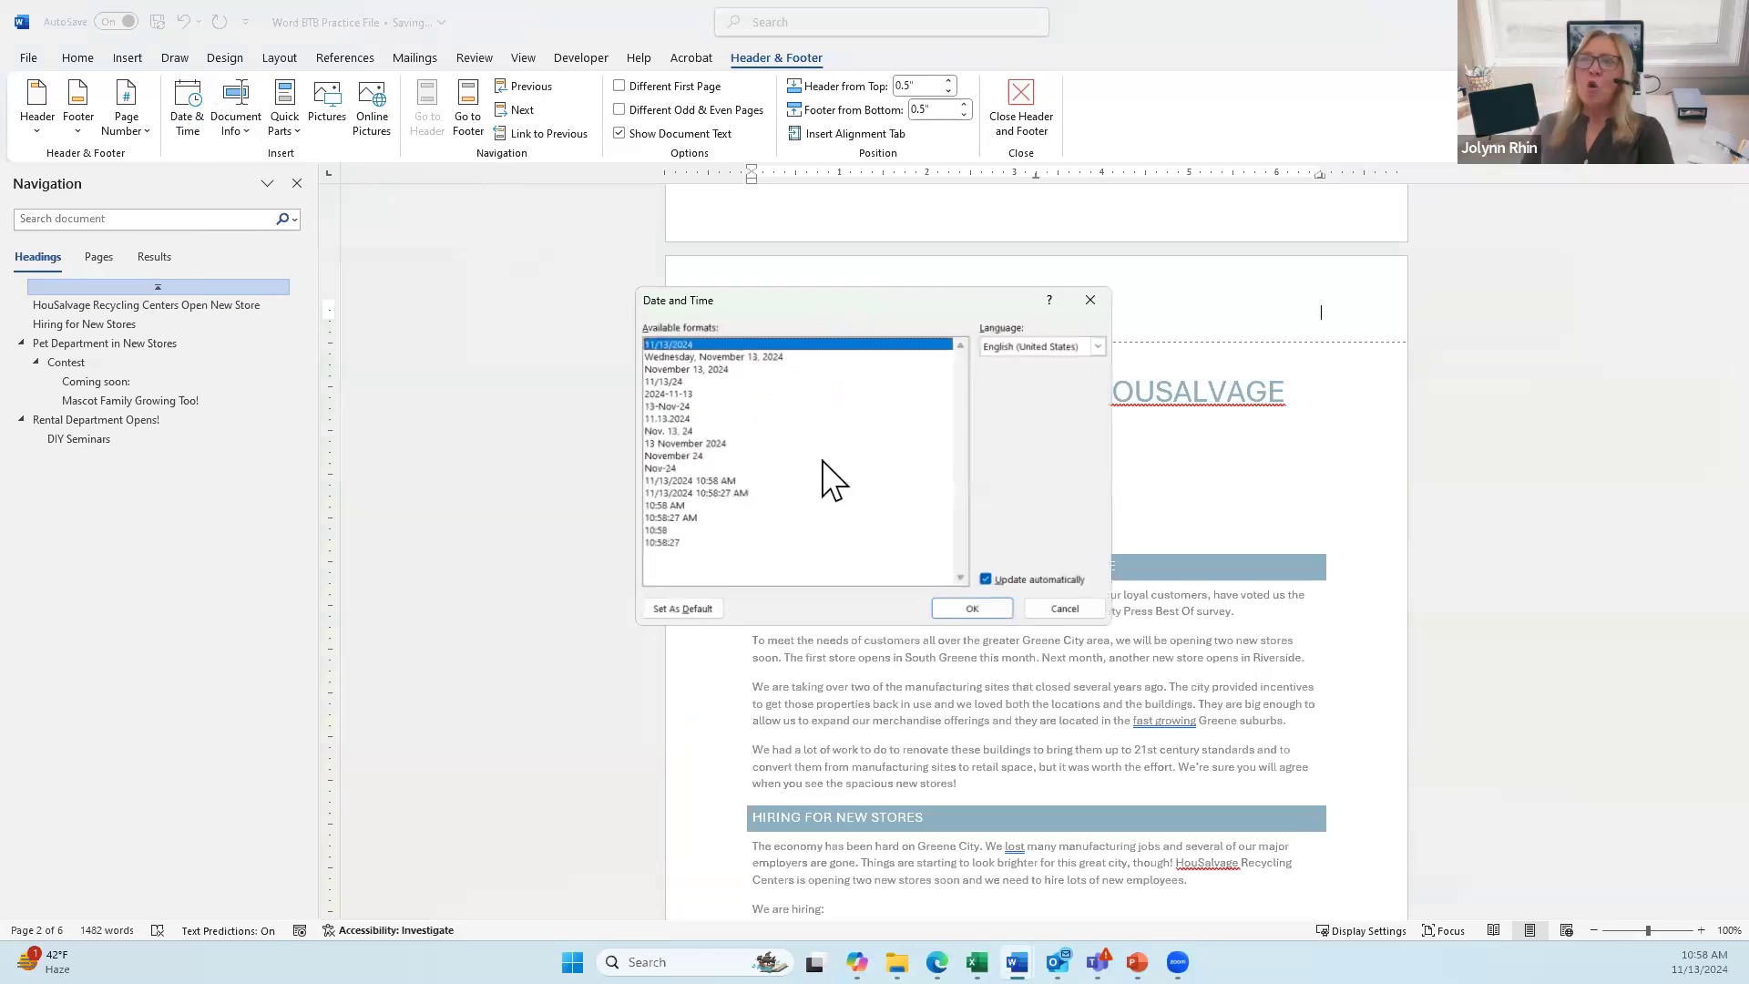
pyautogui.click(671, 369)
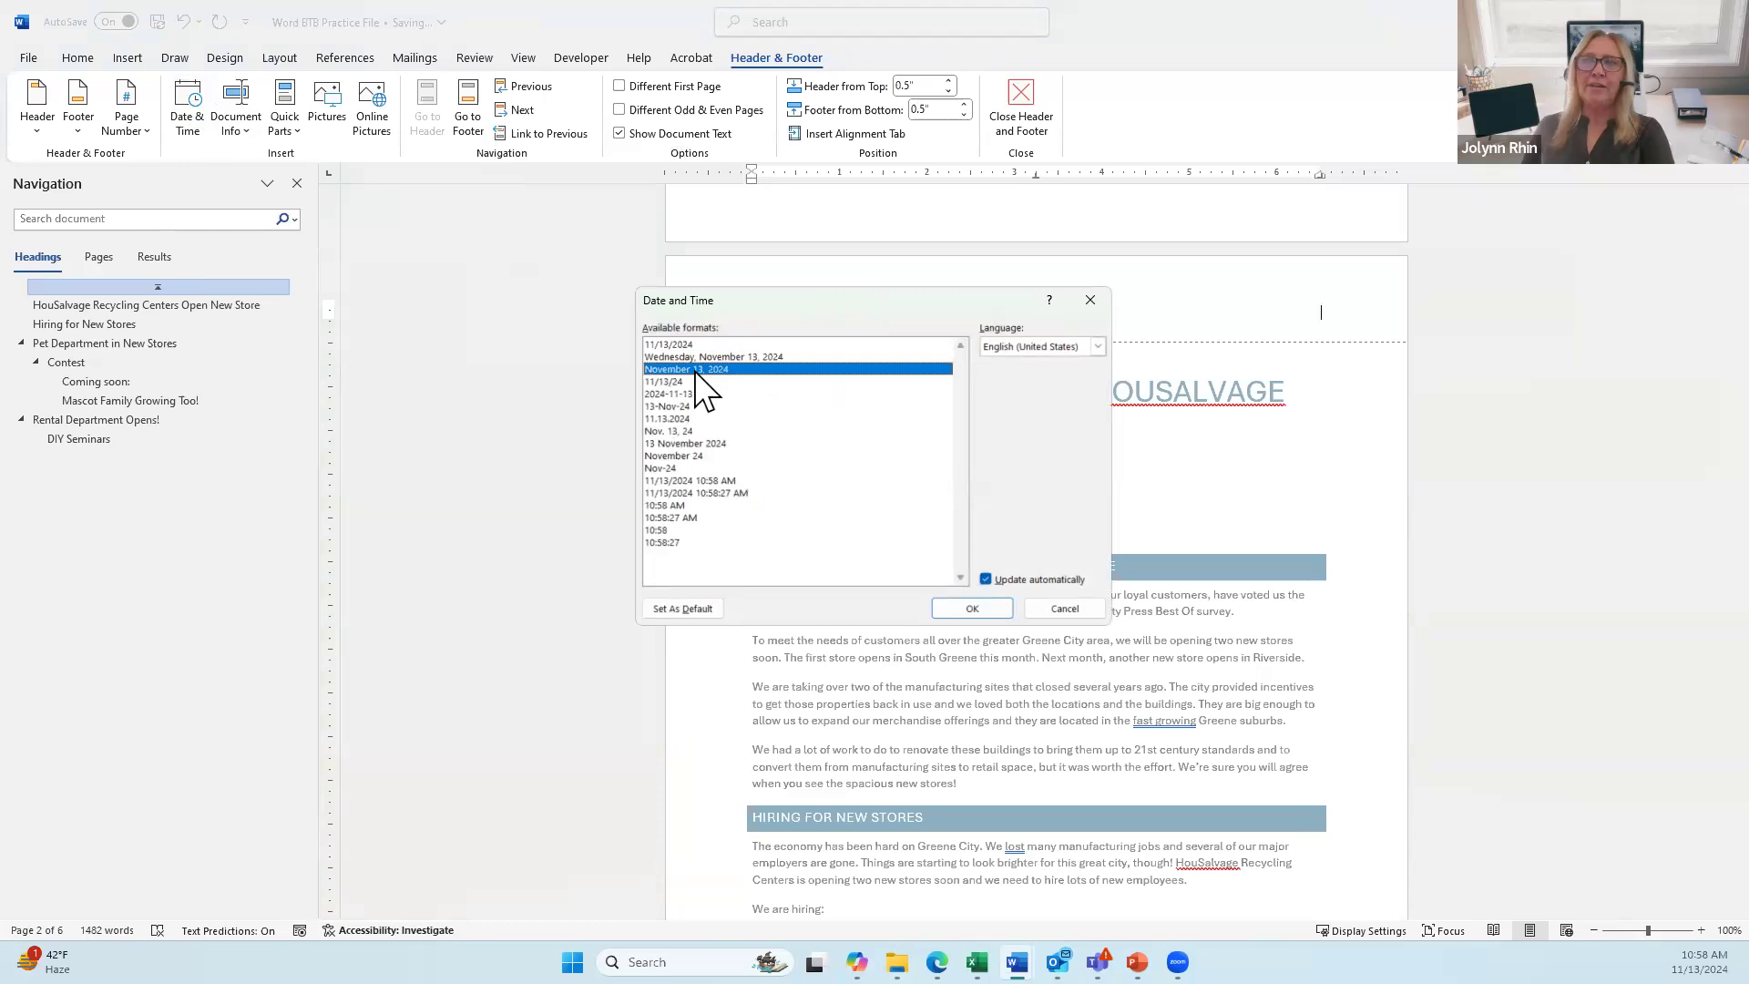
pyautogui.click(975, 605)
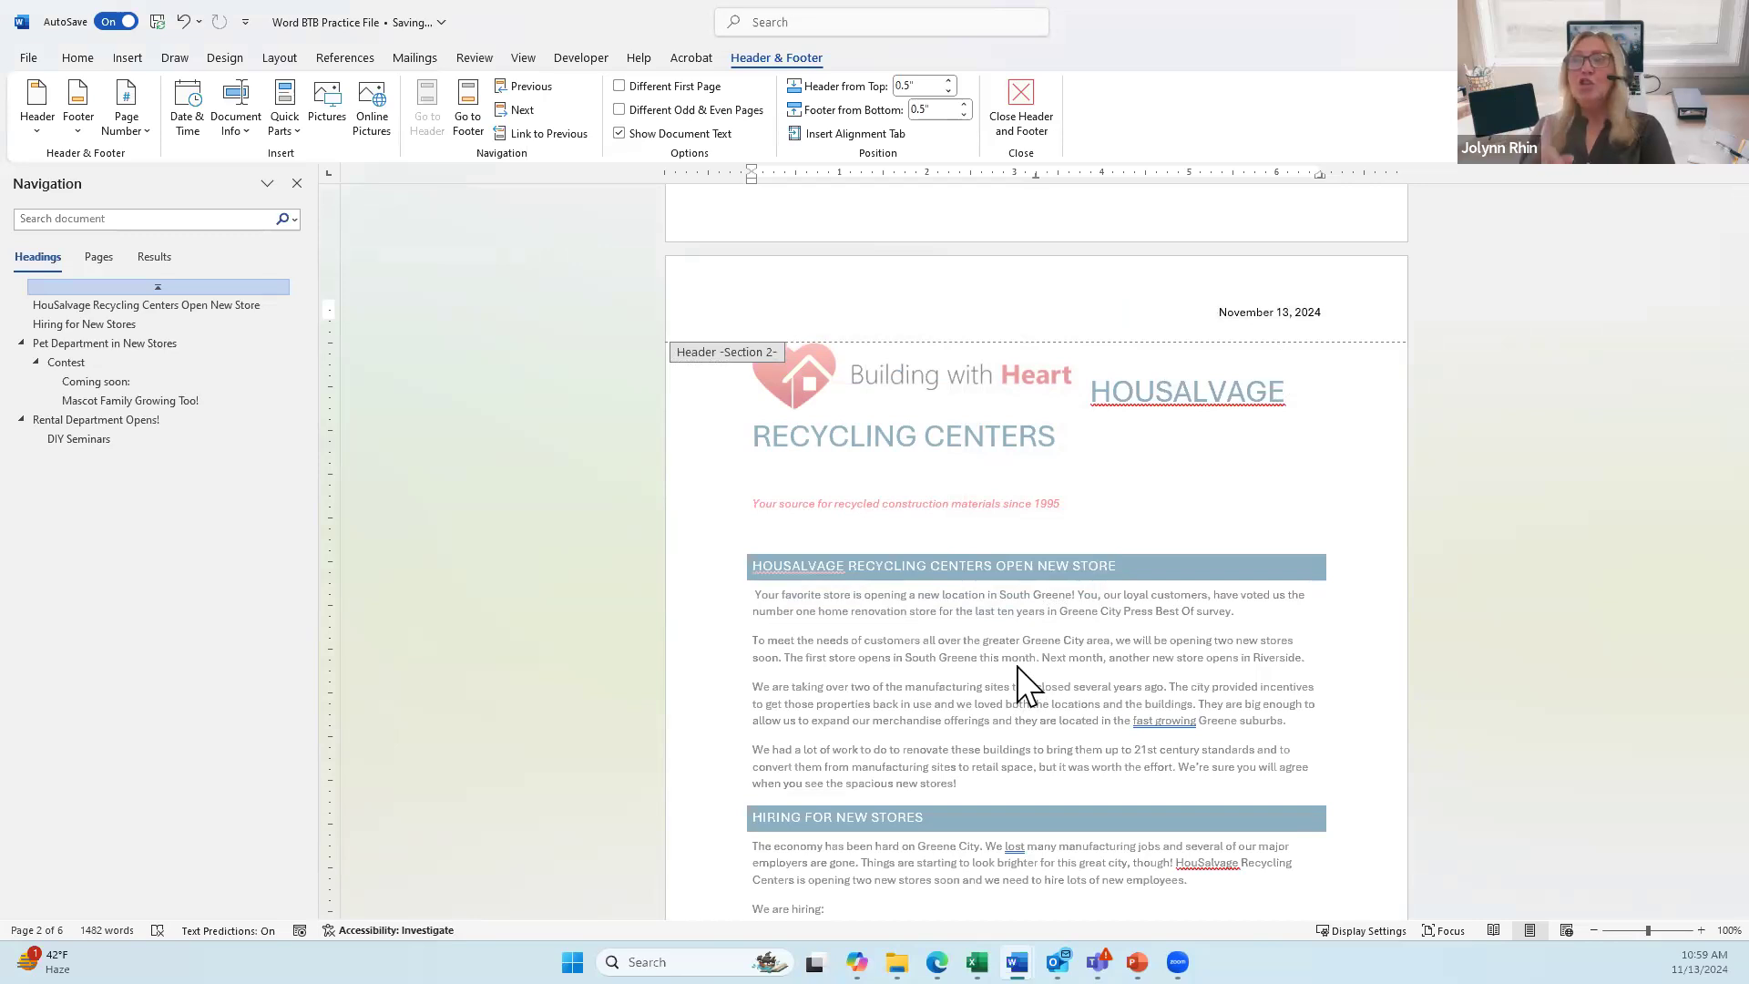
# Step: Cut the Building with Heart logo from the body, paste it into the header and shrink it
pyautogui.doubleClick(949, 485)
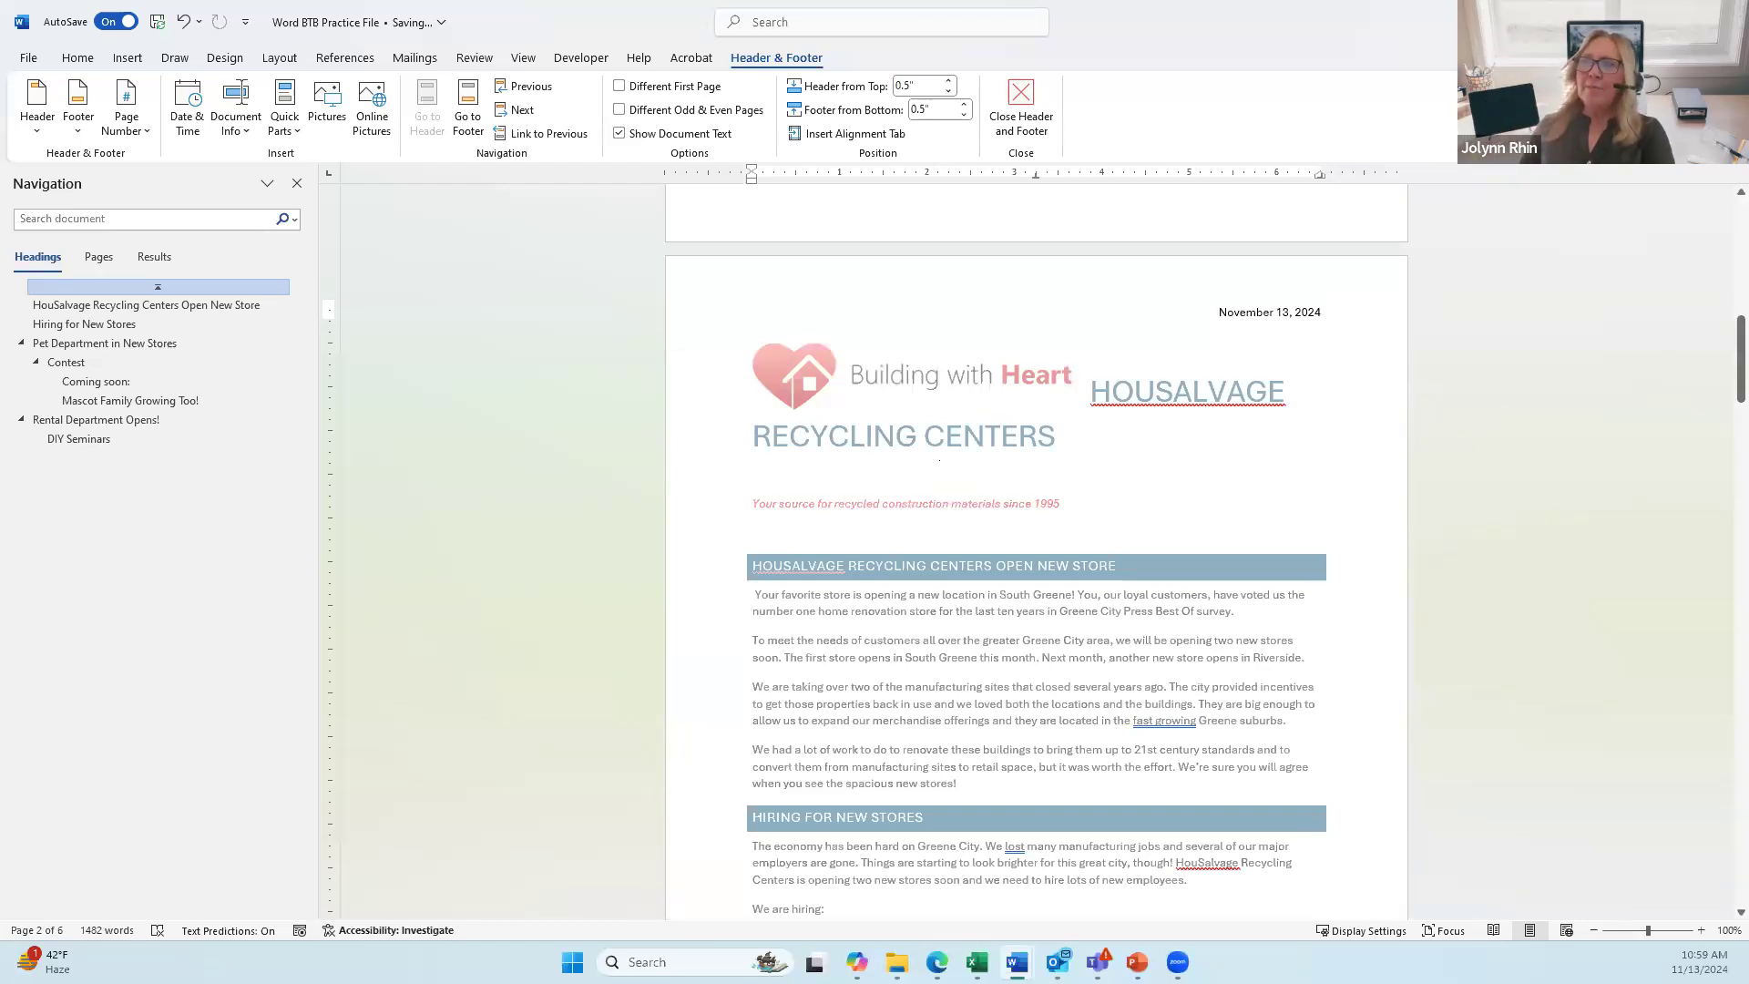
pyautogui.click(882, 383)
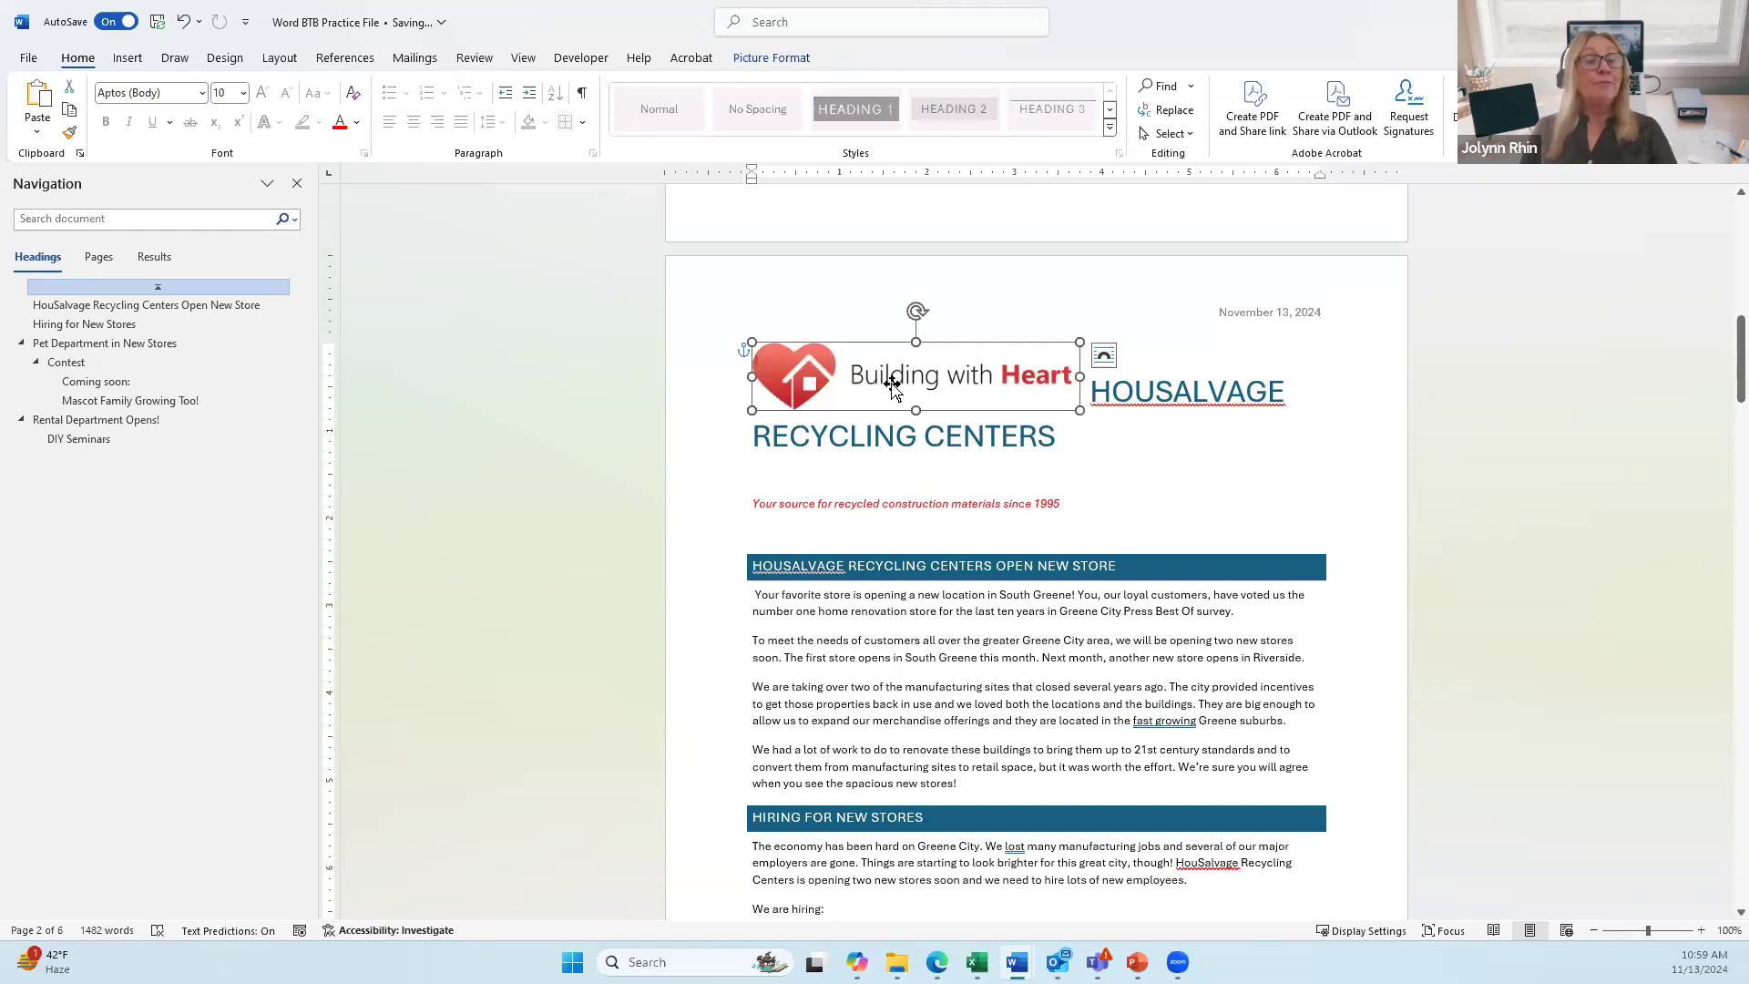
pyautogui.moveTo(892, 384); pyautogui.dragTo(894, 383)
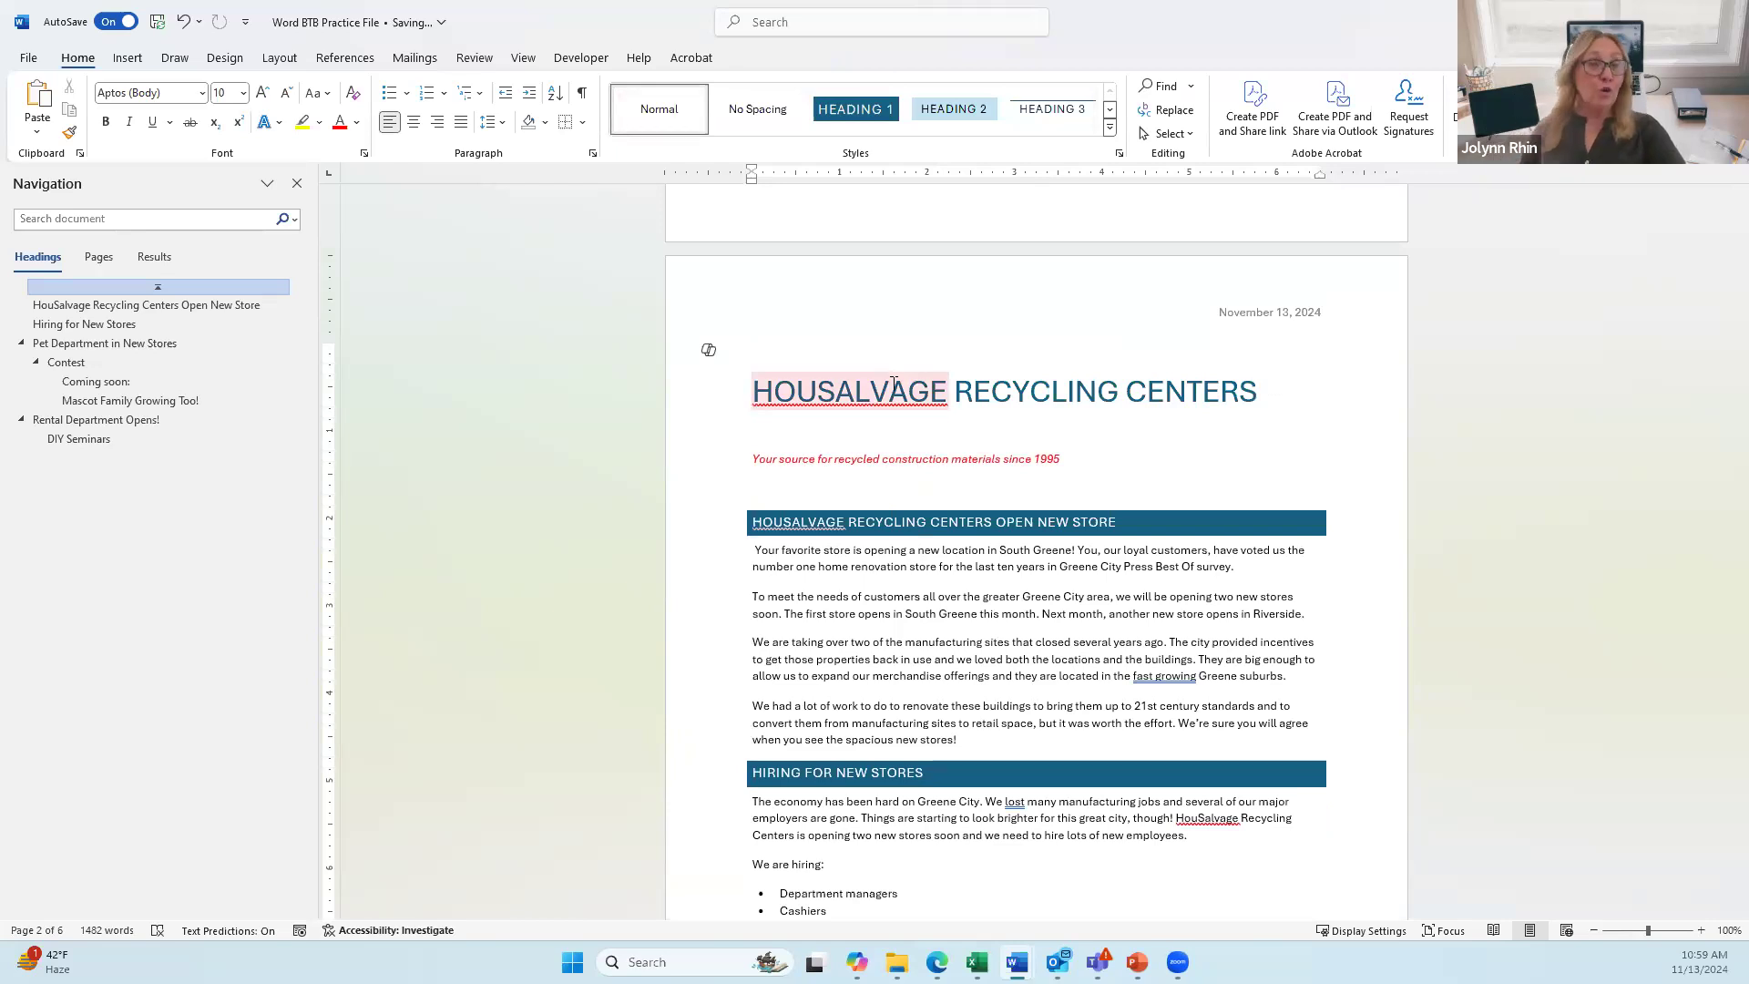
pyautogui.doubleClick(873, 311)
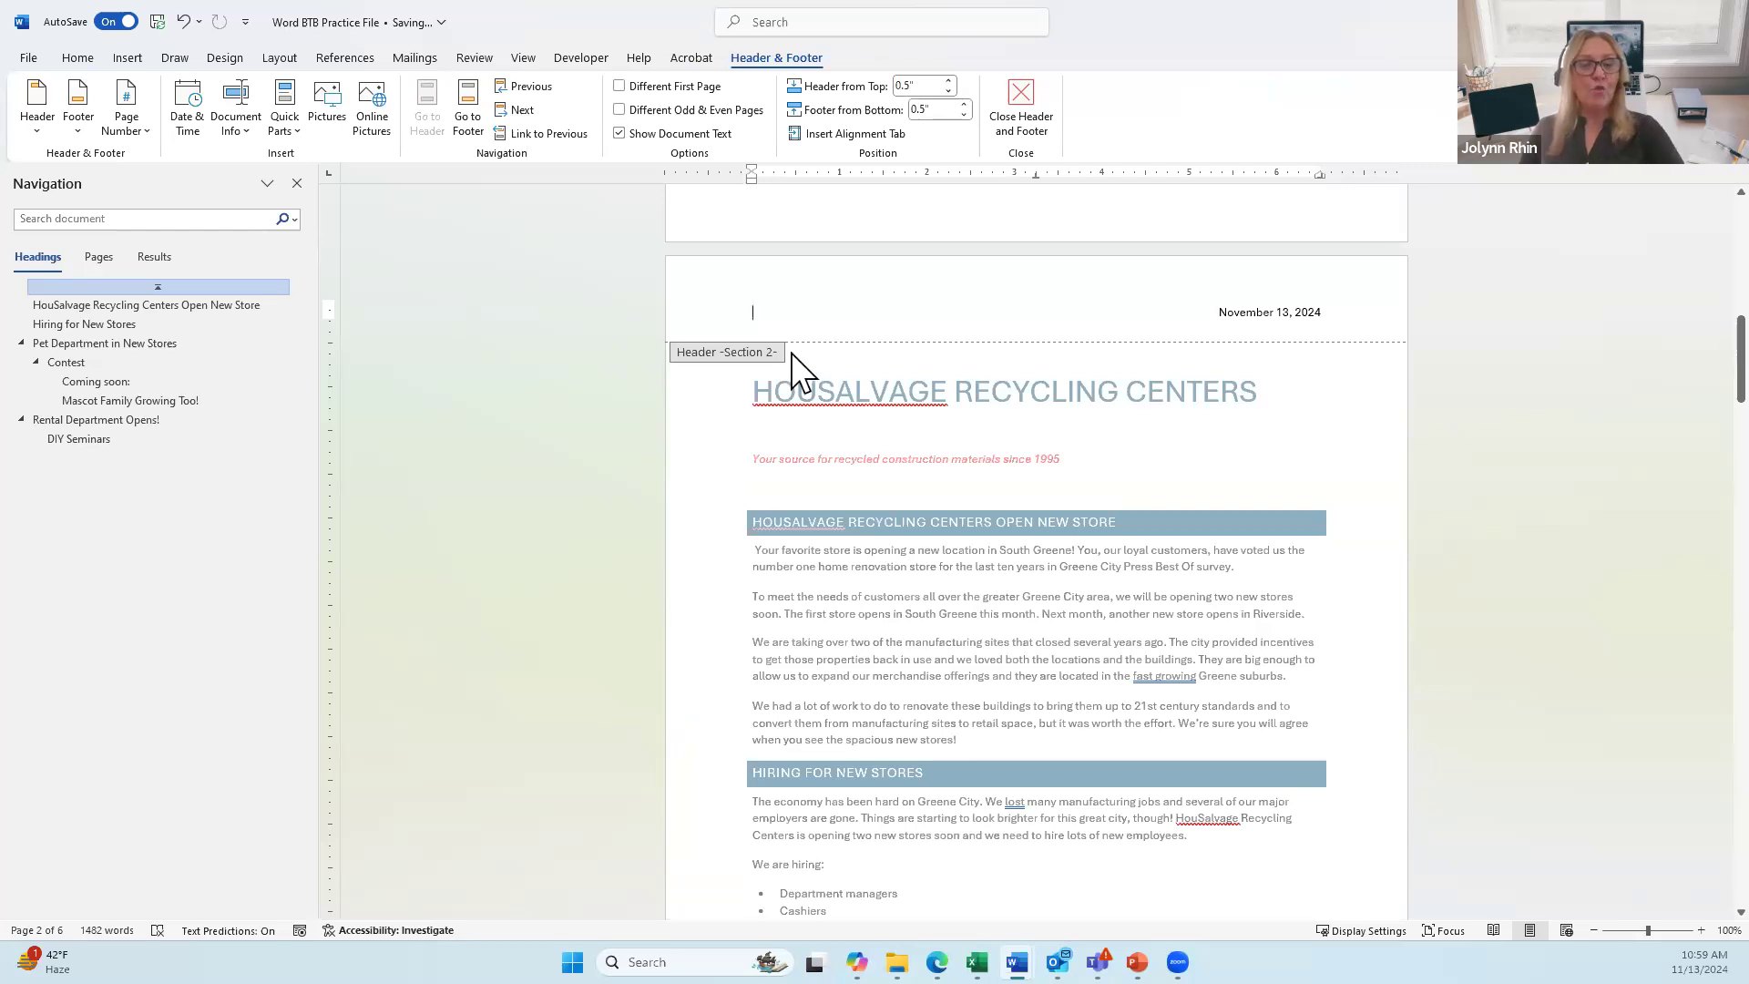
pyautogui.hotkey('ctrl', 'v')
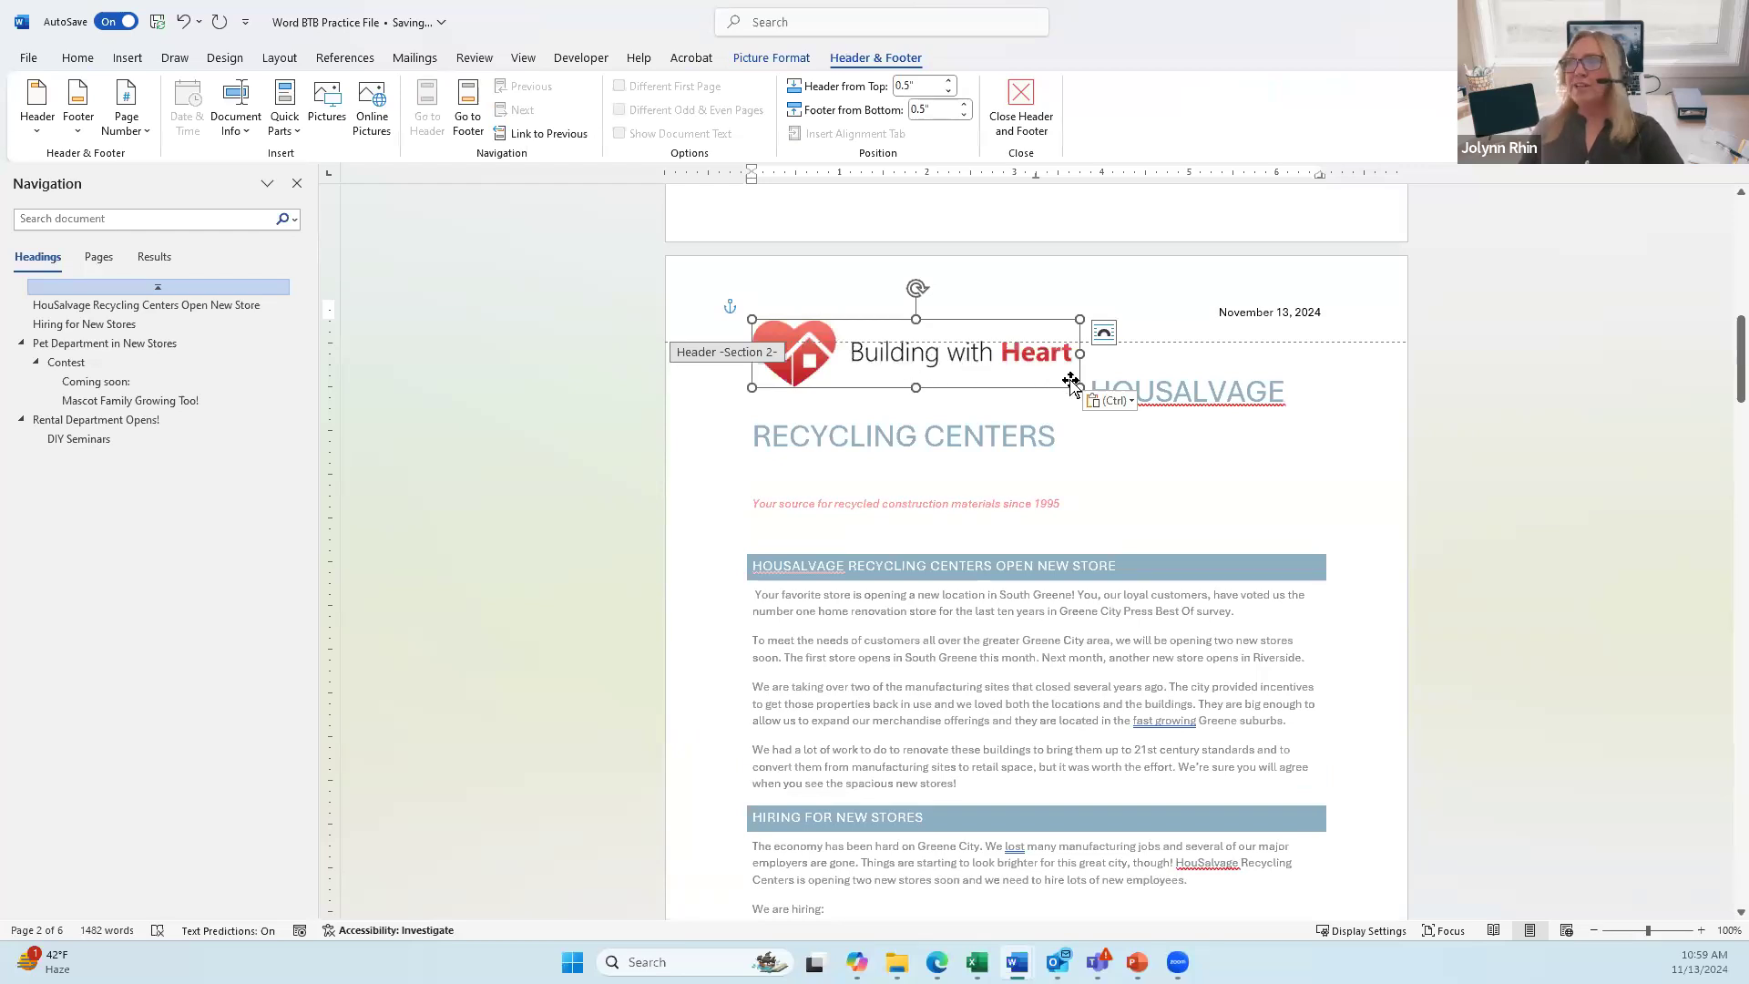
pyautogui.moveTo(1080, 387); pyautogui.dragTo(873, 325)
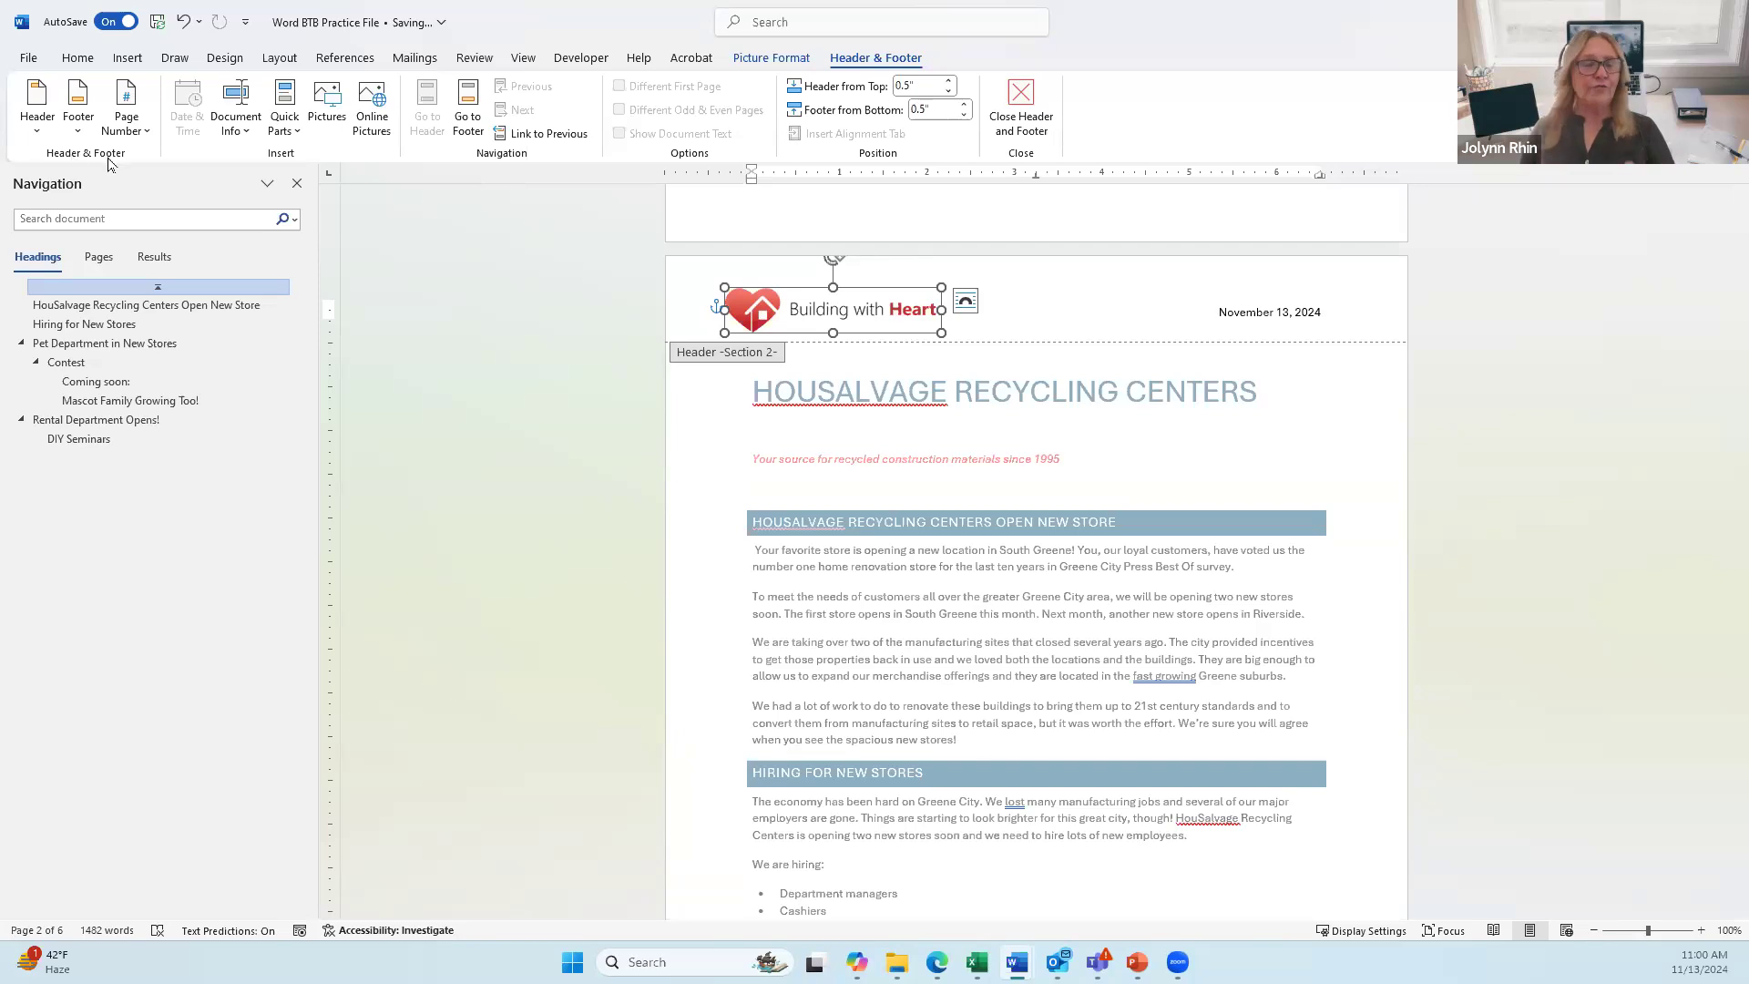
# Step: Look through the built-in Header gallery, then scroll through the Footer gallery designs
pyautogui.click(40, 130)
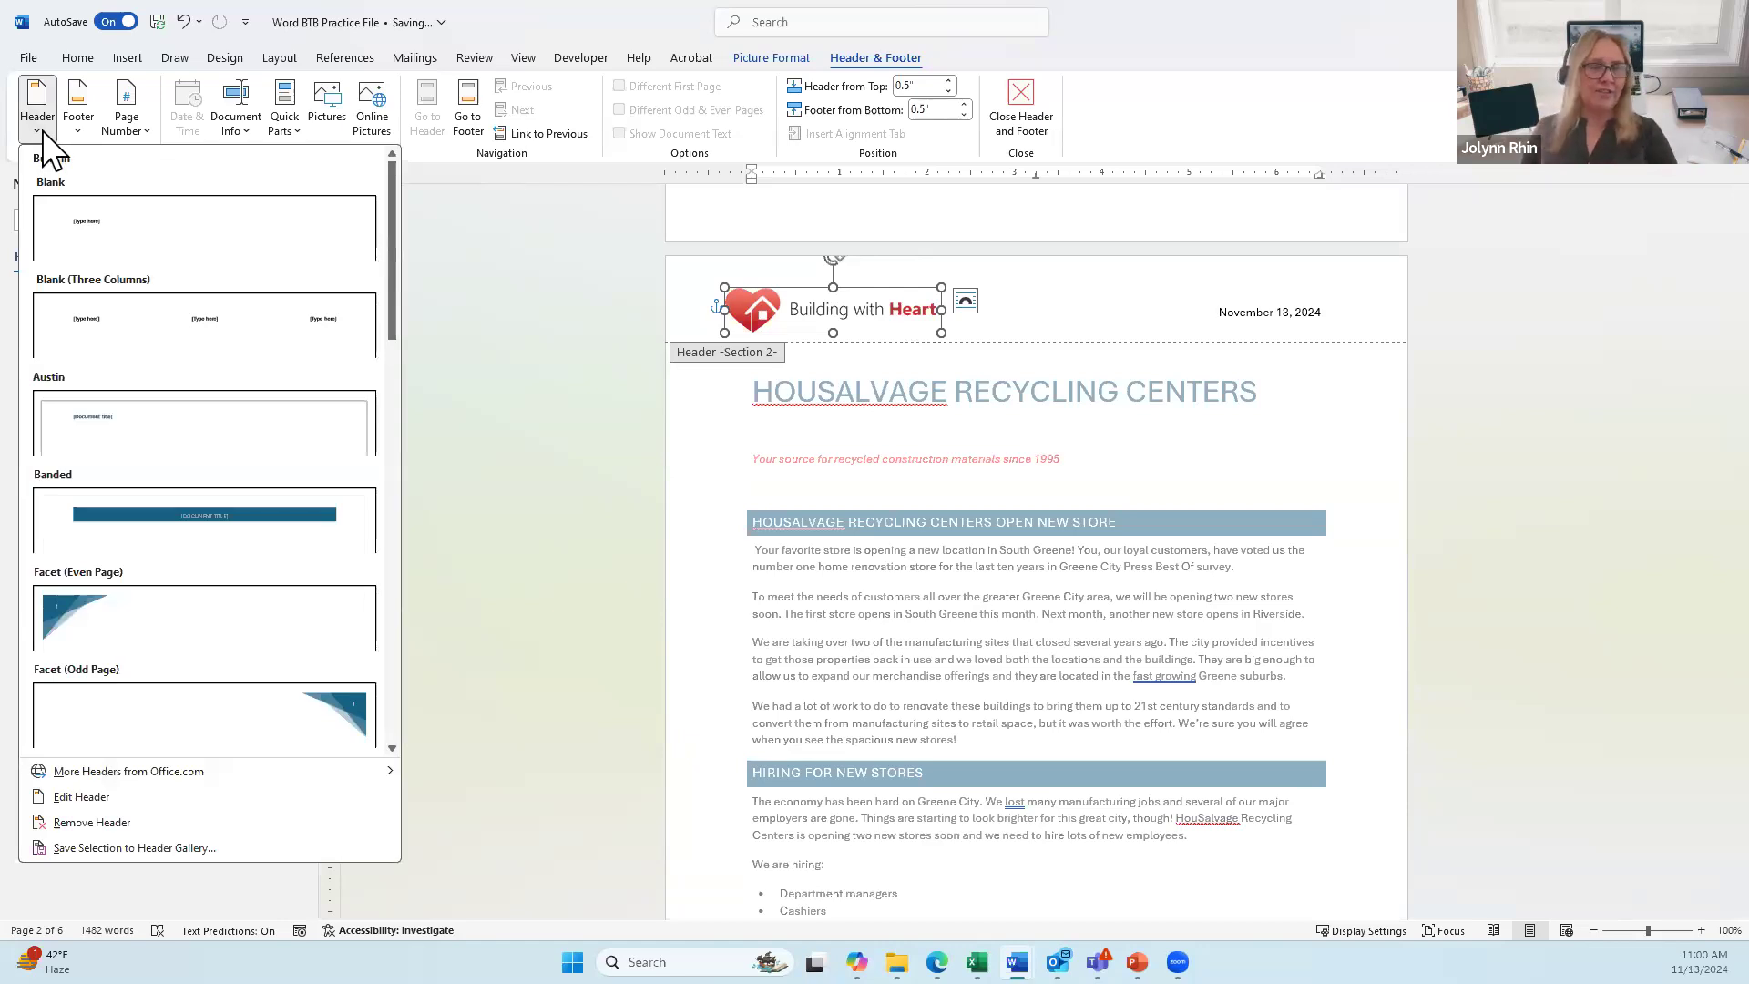
pyautogui.click(72, 123)
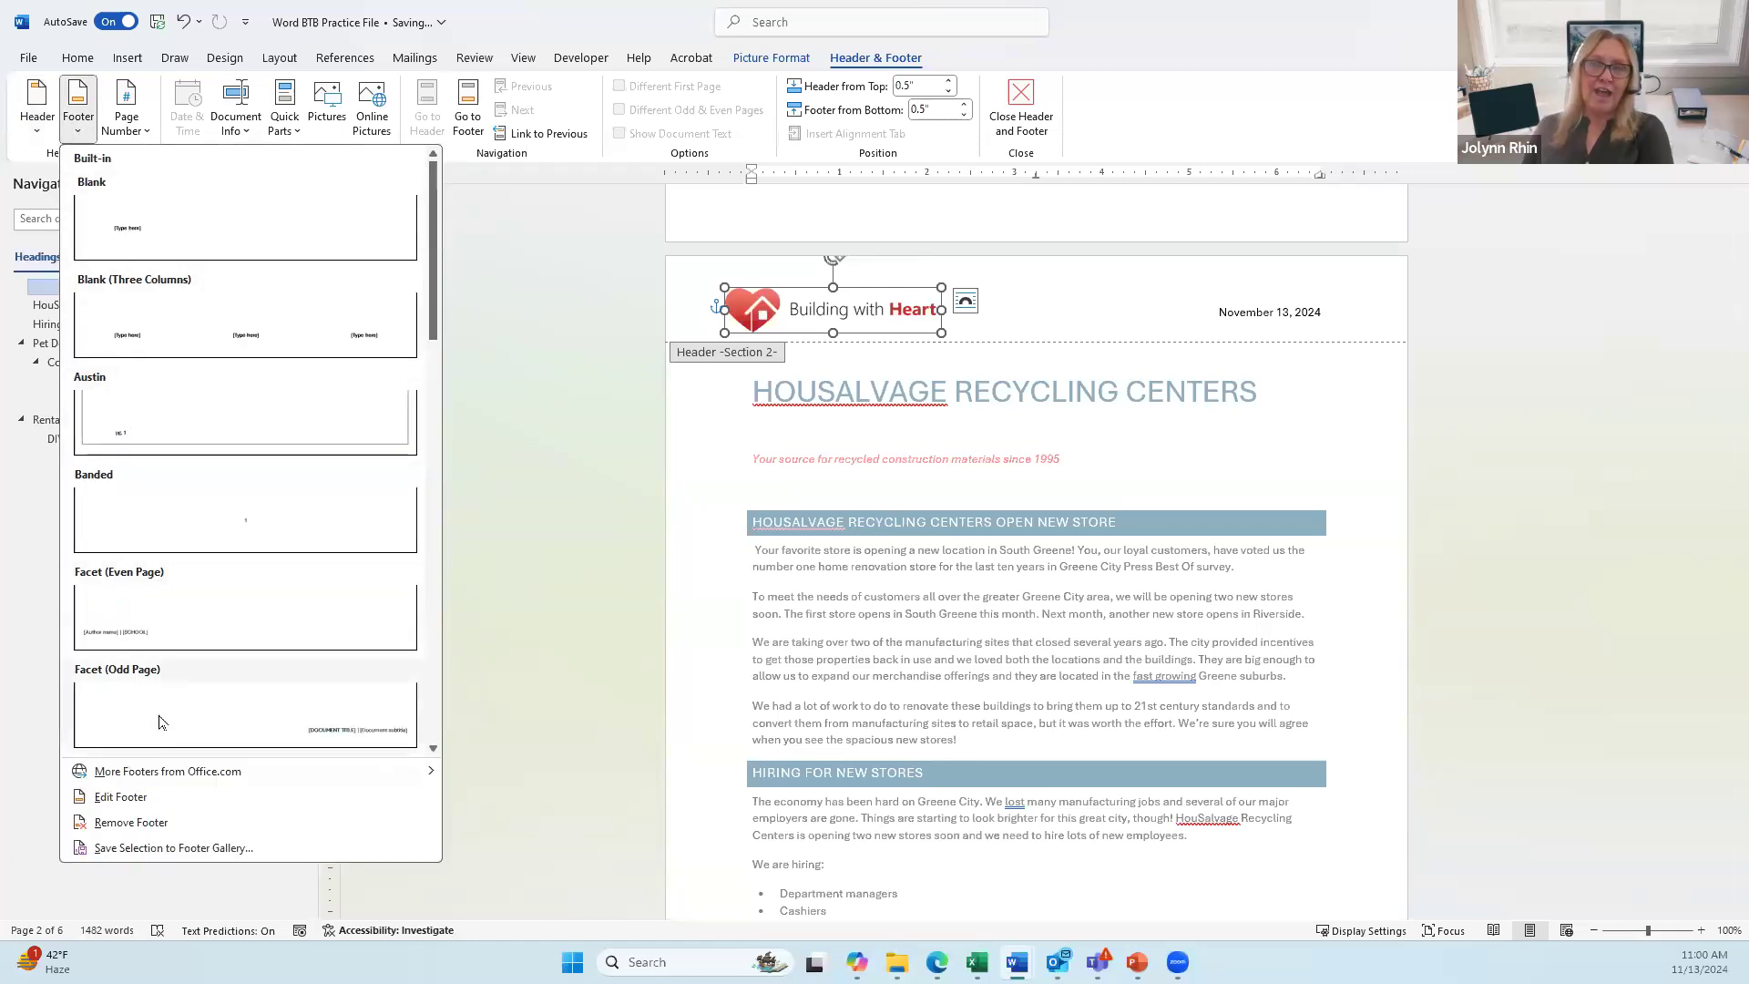
pyautogui.scroll(-6, 218, 478)
pyautogui.scroll(-6, 214, 533)
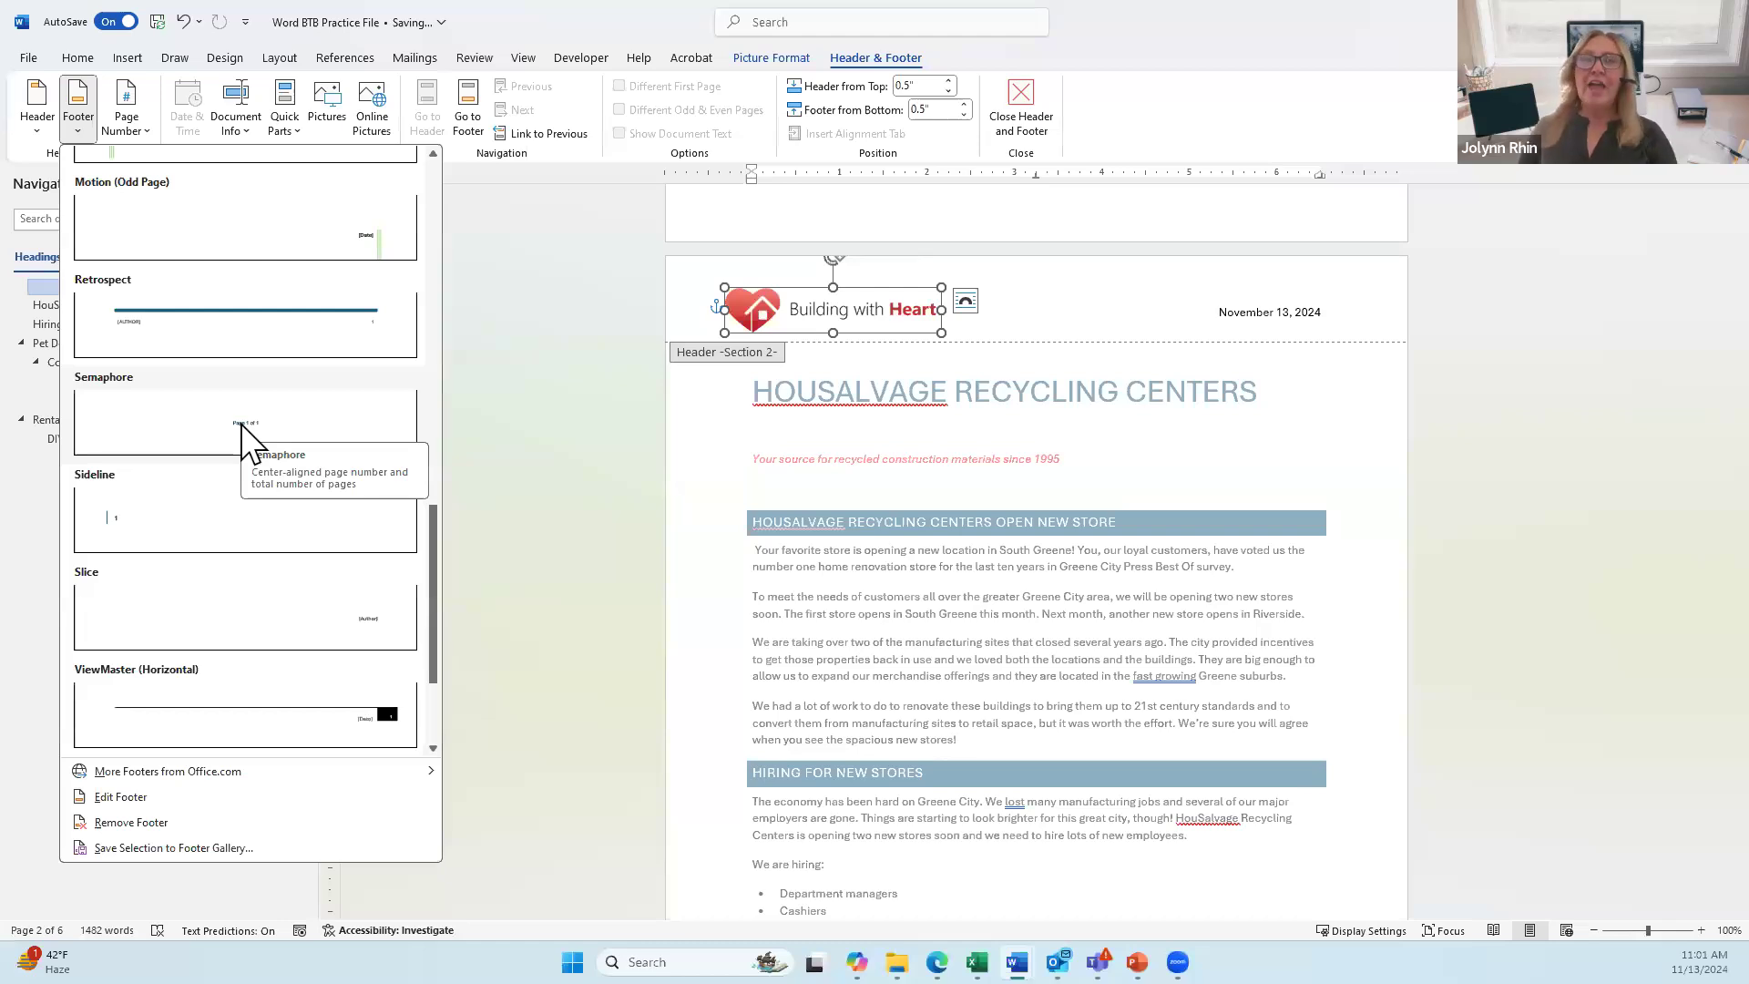
# Step: Add a Brackets 2 page number at the bottom of the page
pyautogui.click(134, 126)
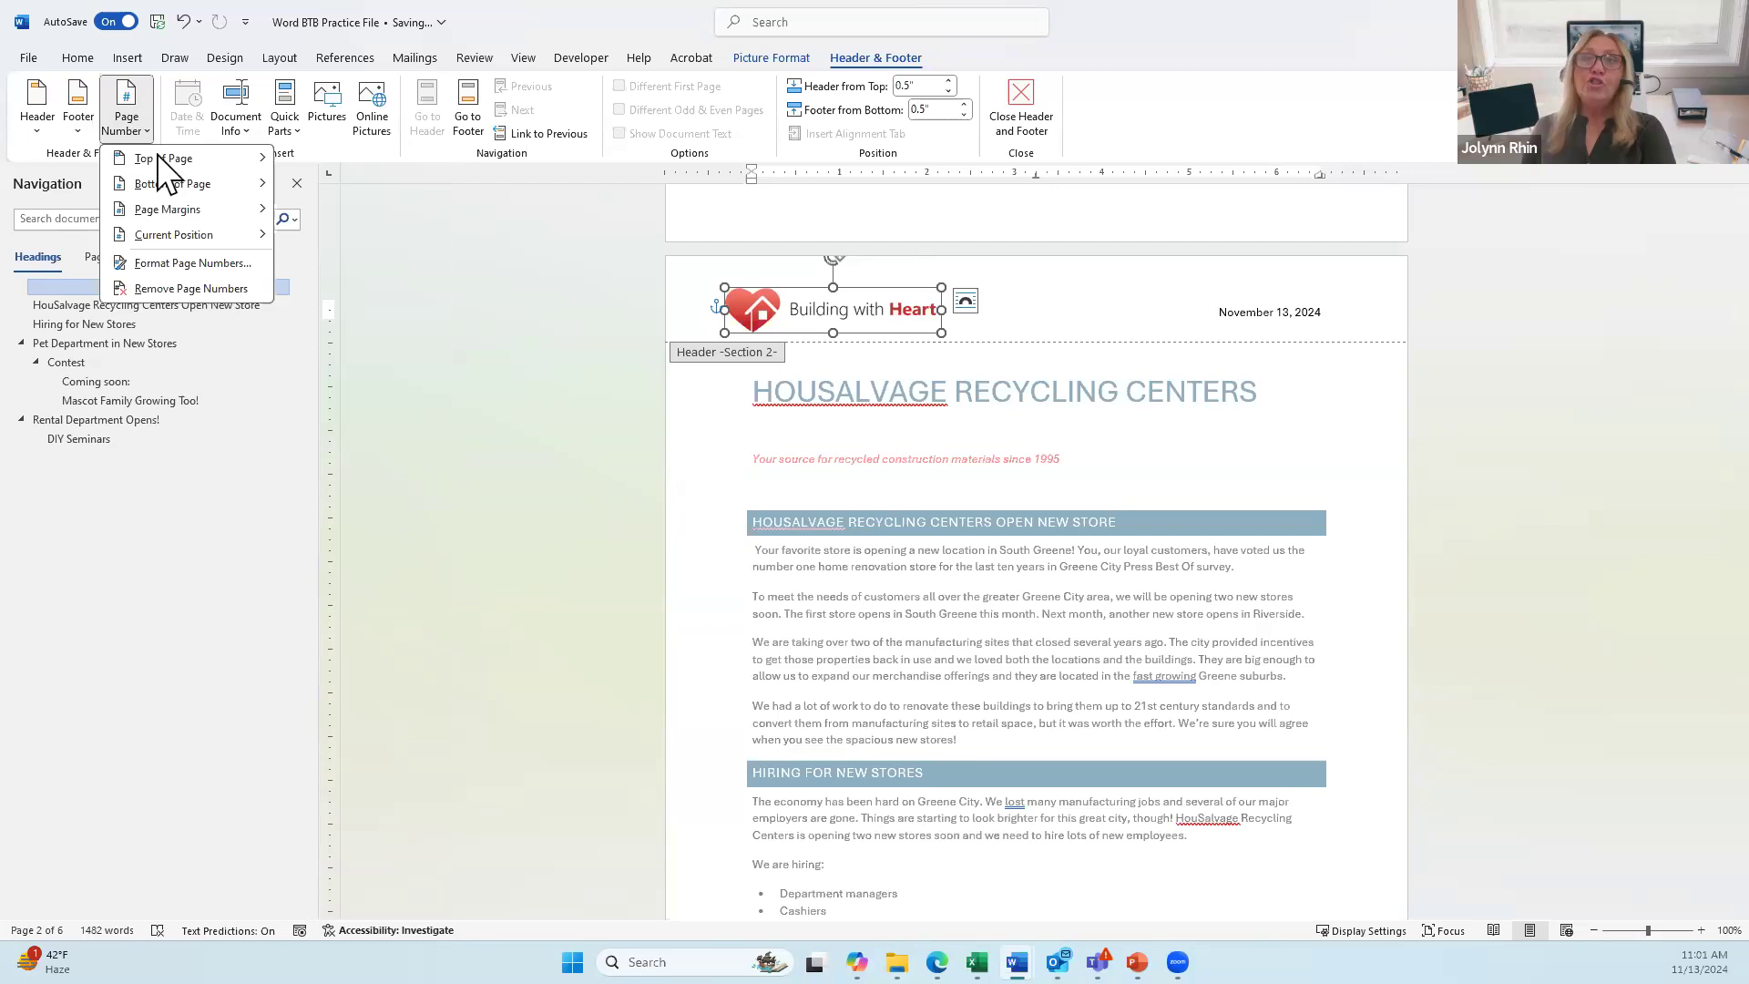
pyautogui.moveTo(172, 187)
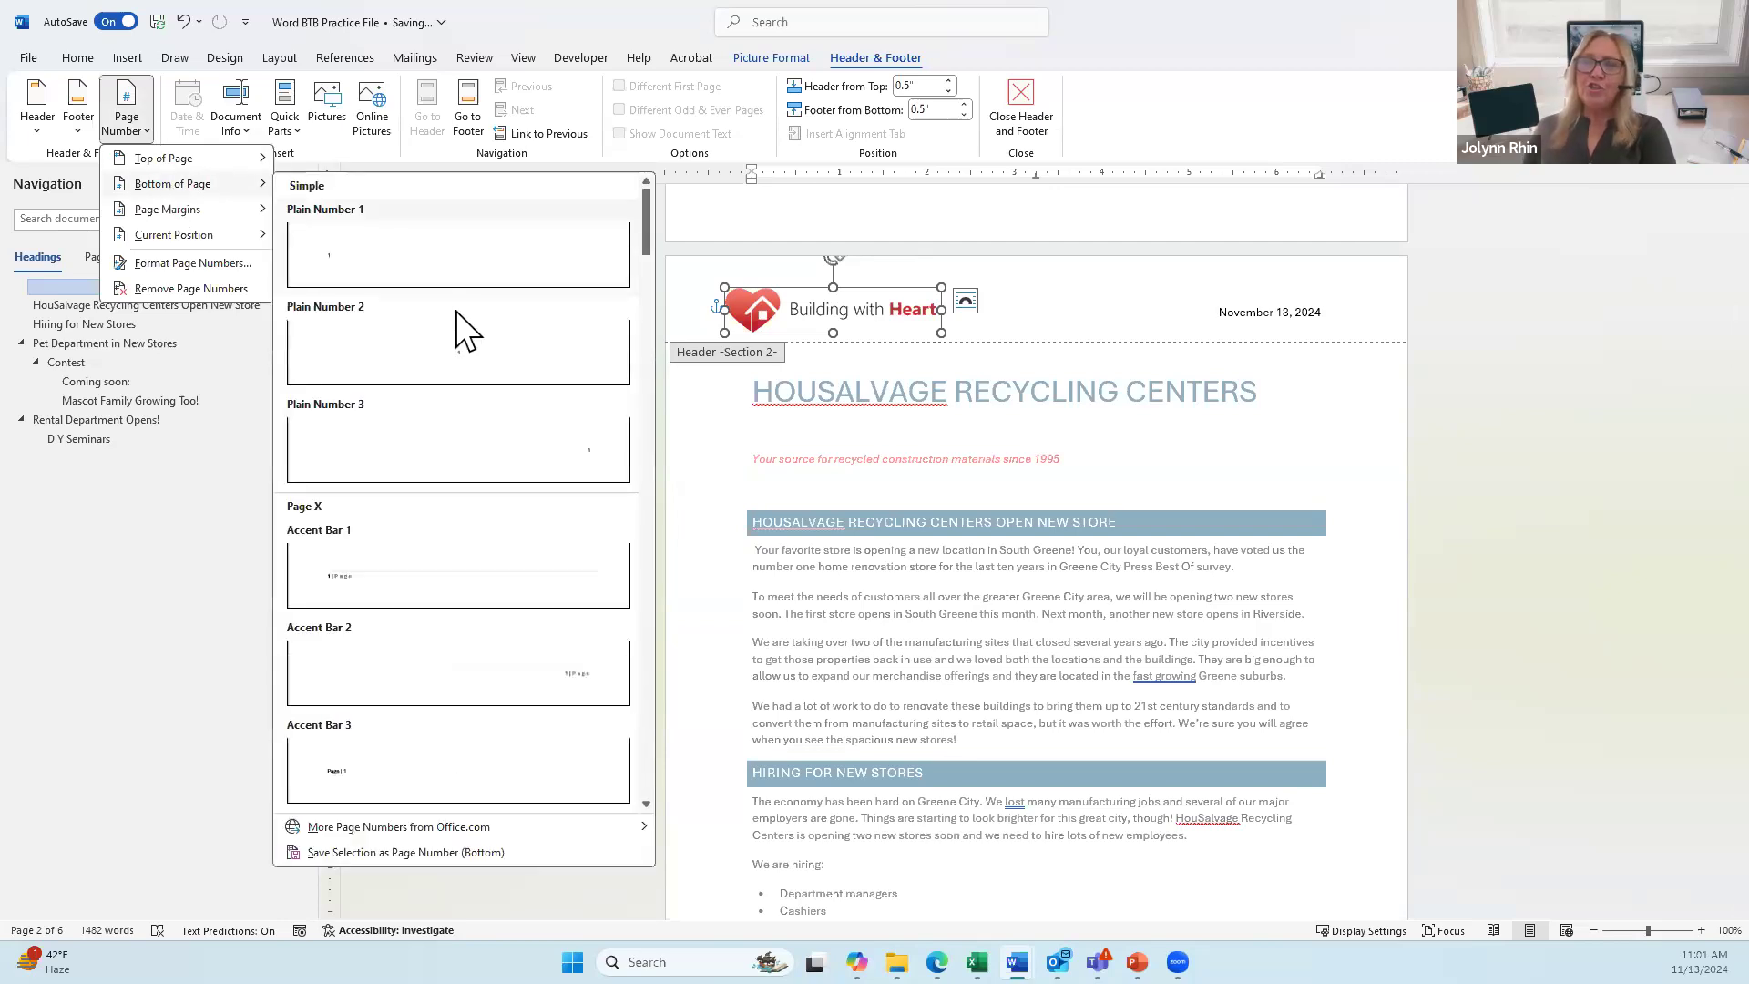
pyautogui.scroll(-5, 460, 335)
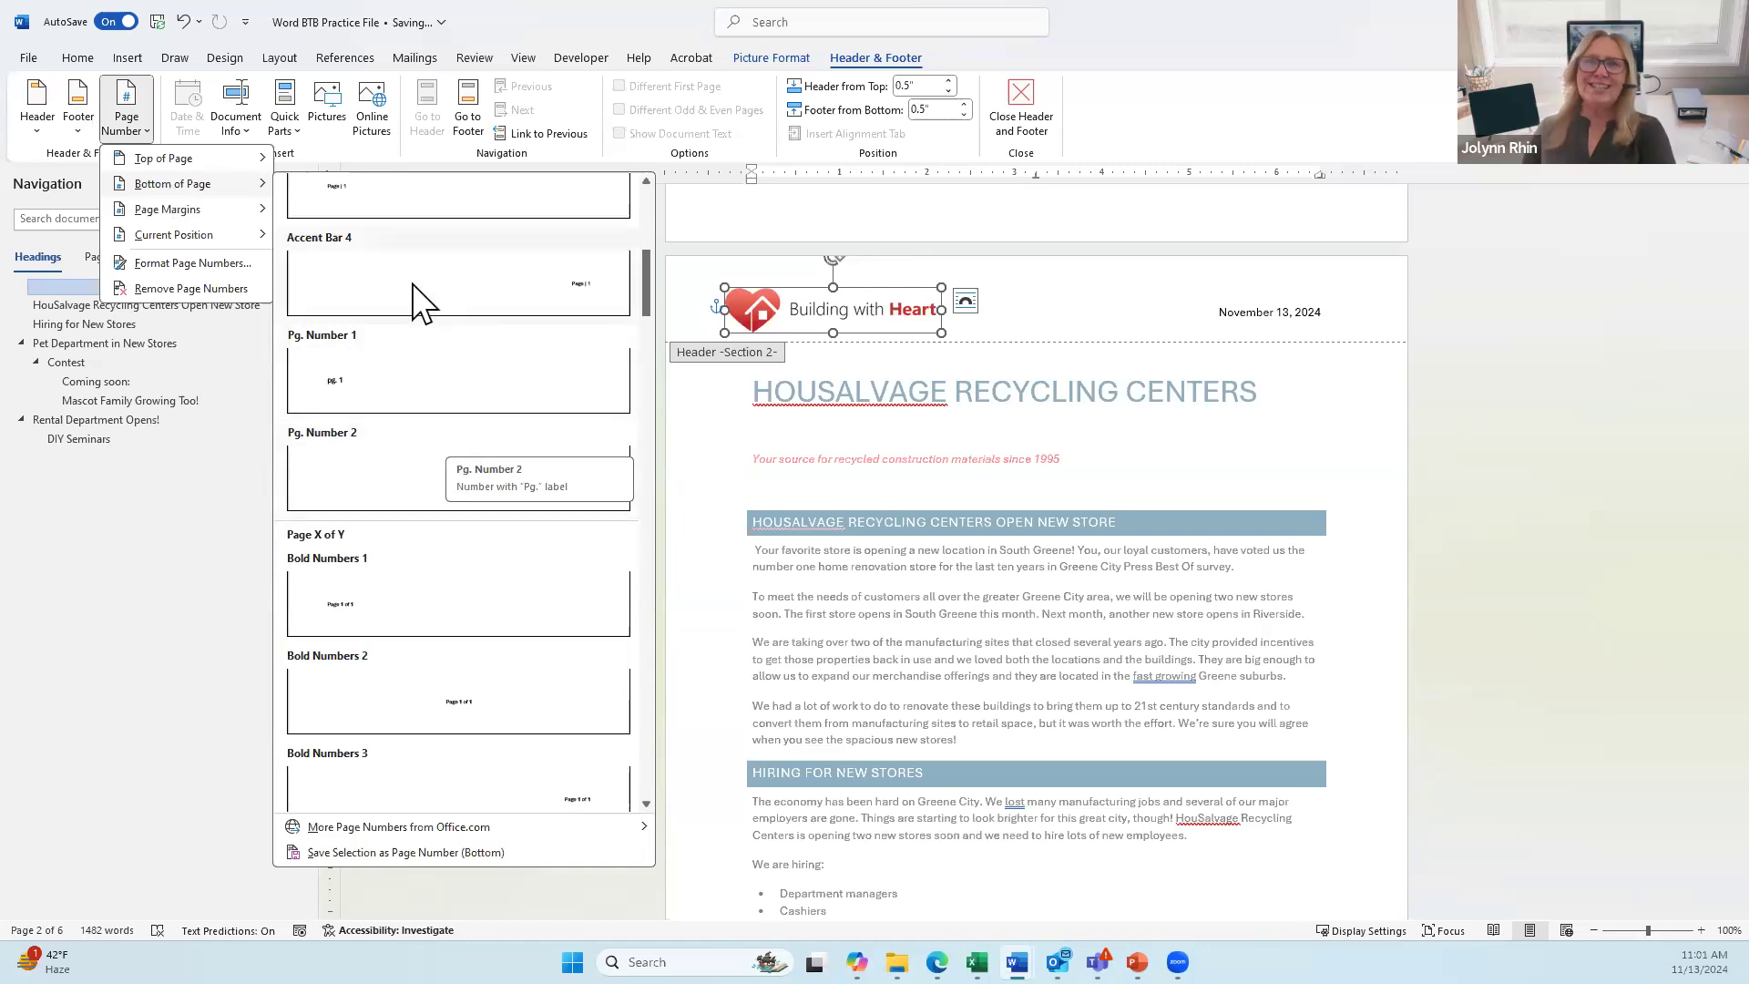
pyautogui.scroll(-3, 451, 382)
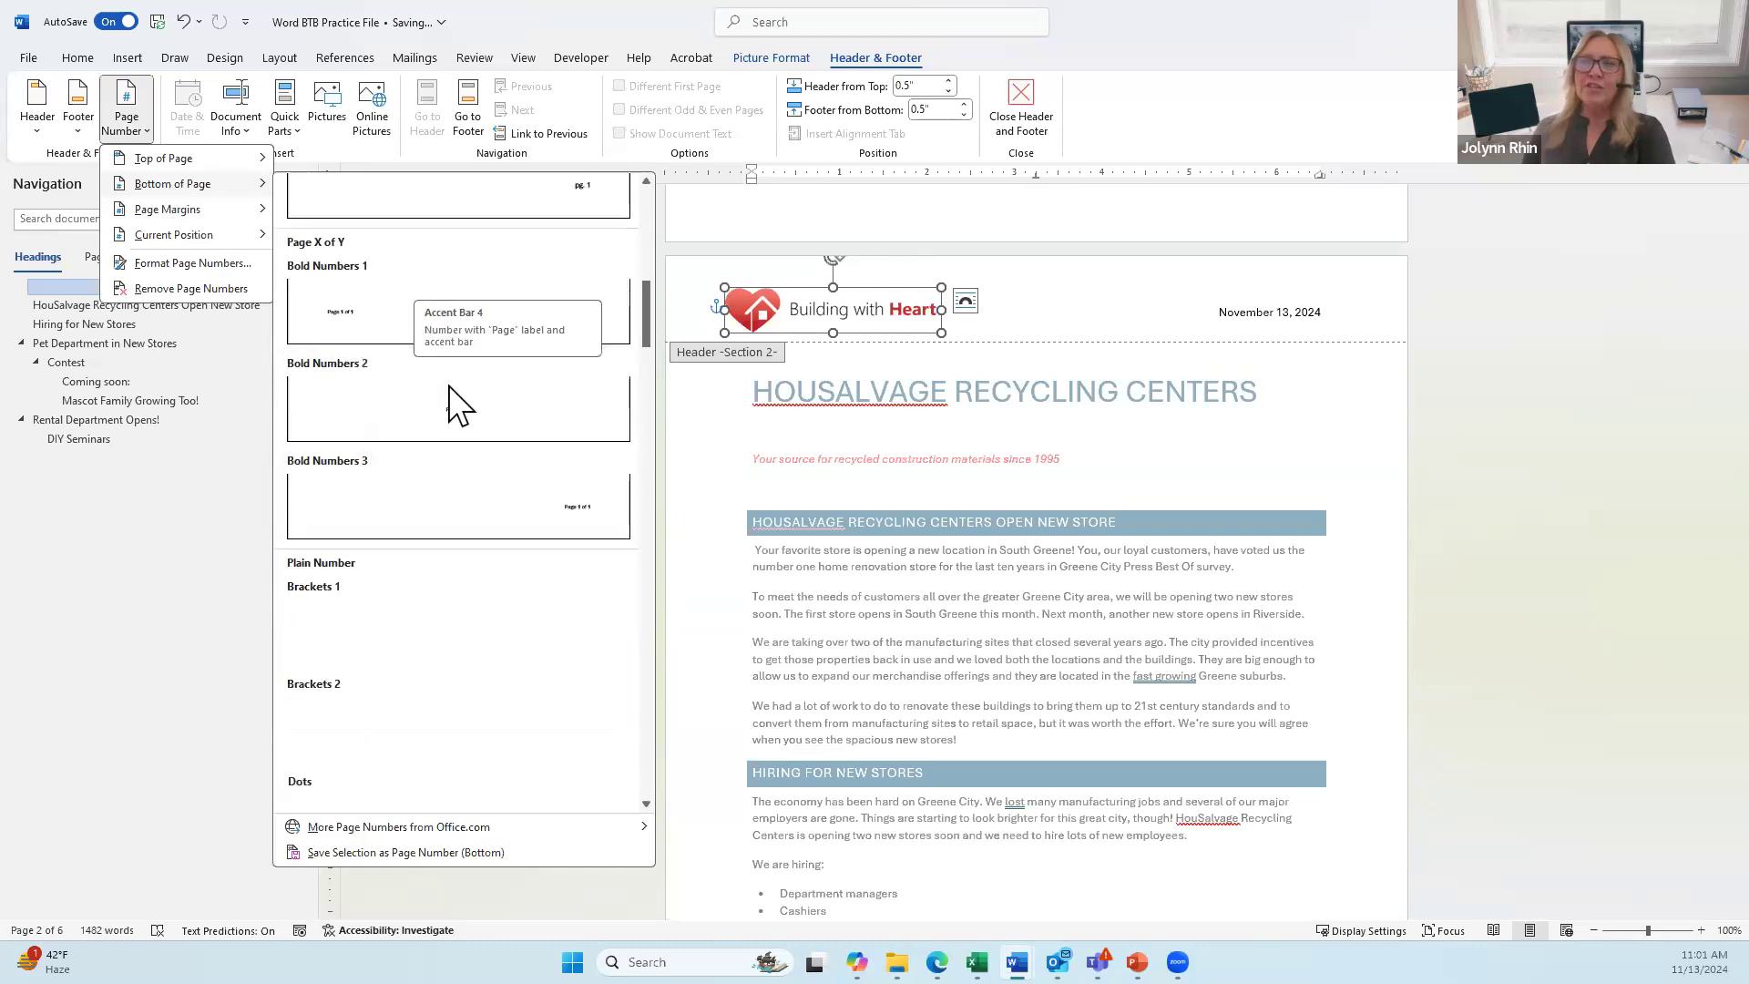
pyautogui.scroll(-6, 452, 412)
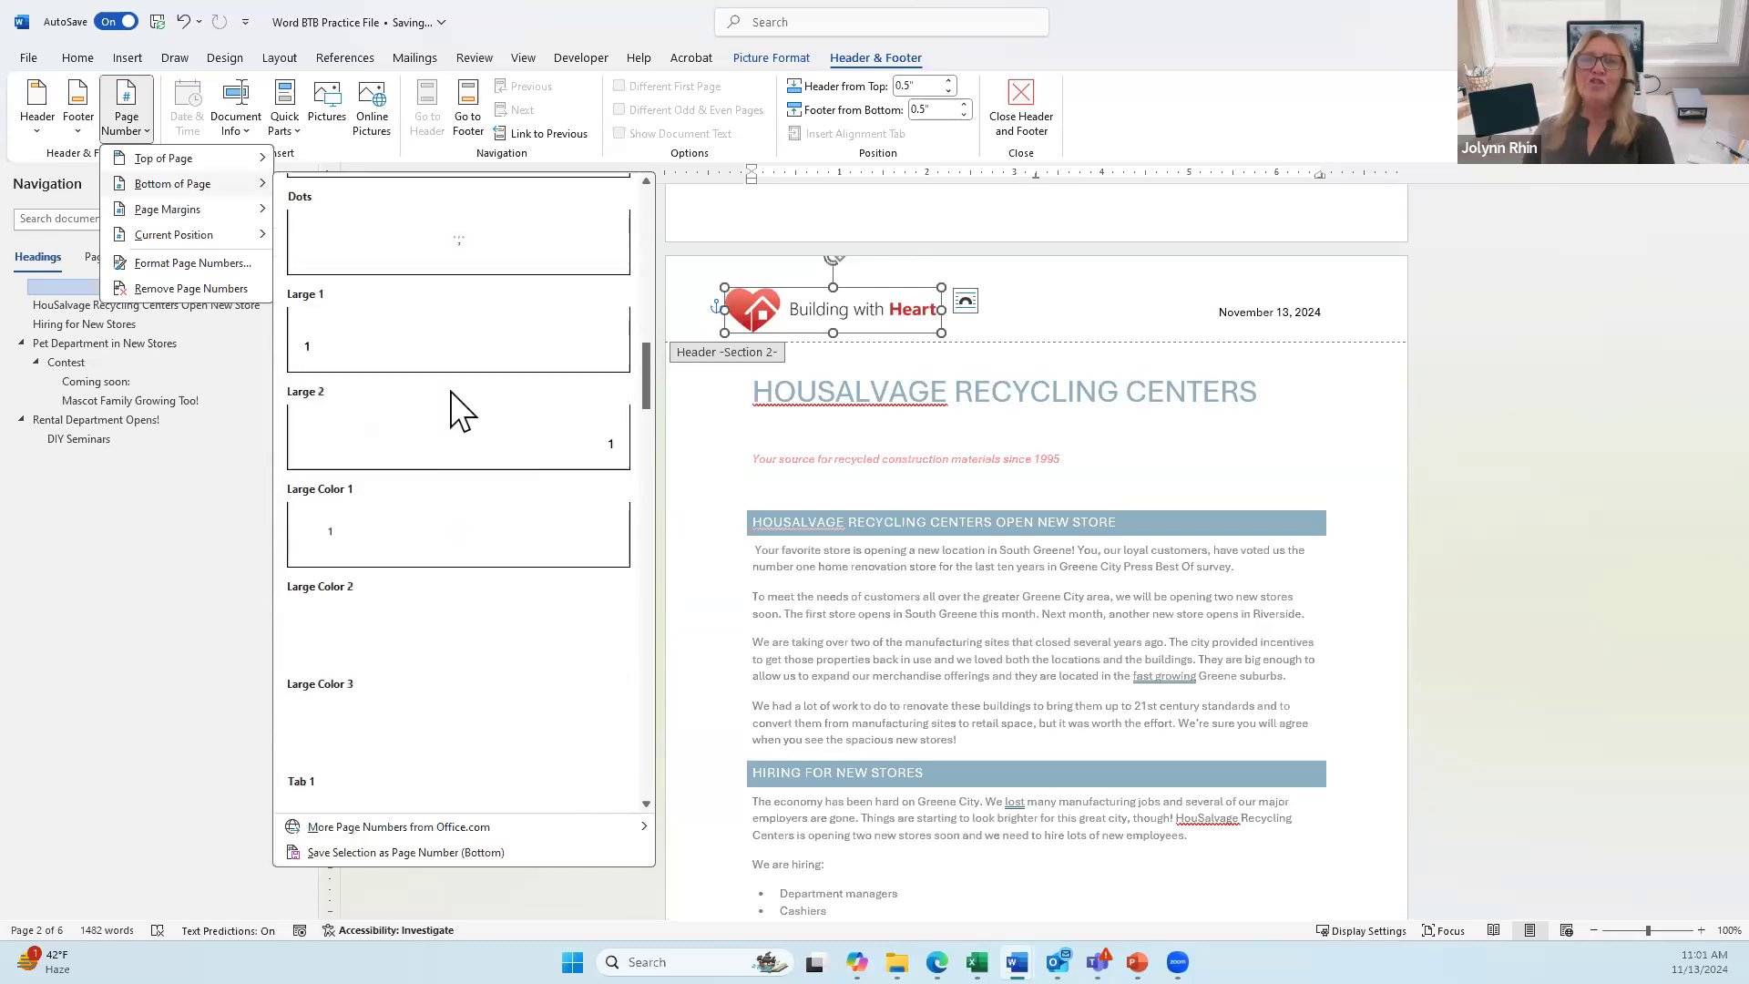
pyautogui.scroll(3, 447, 391)
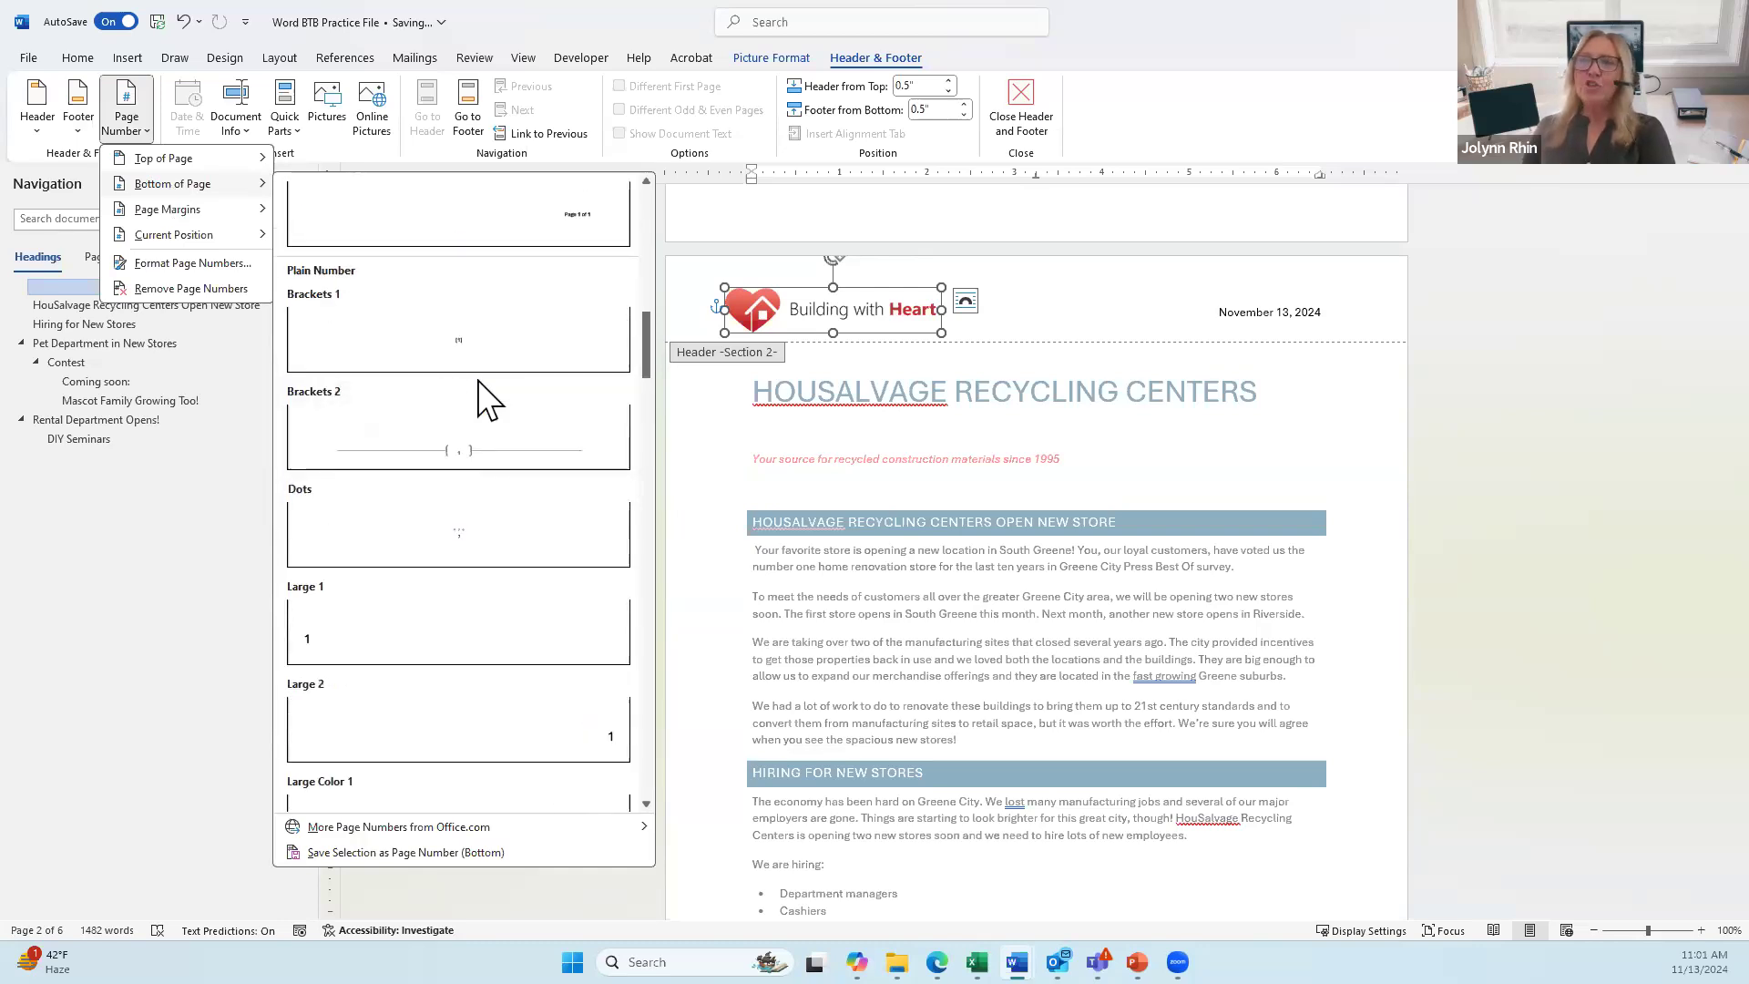
pyautogui.click(447, 453)
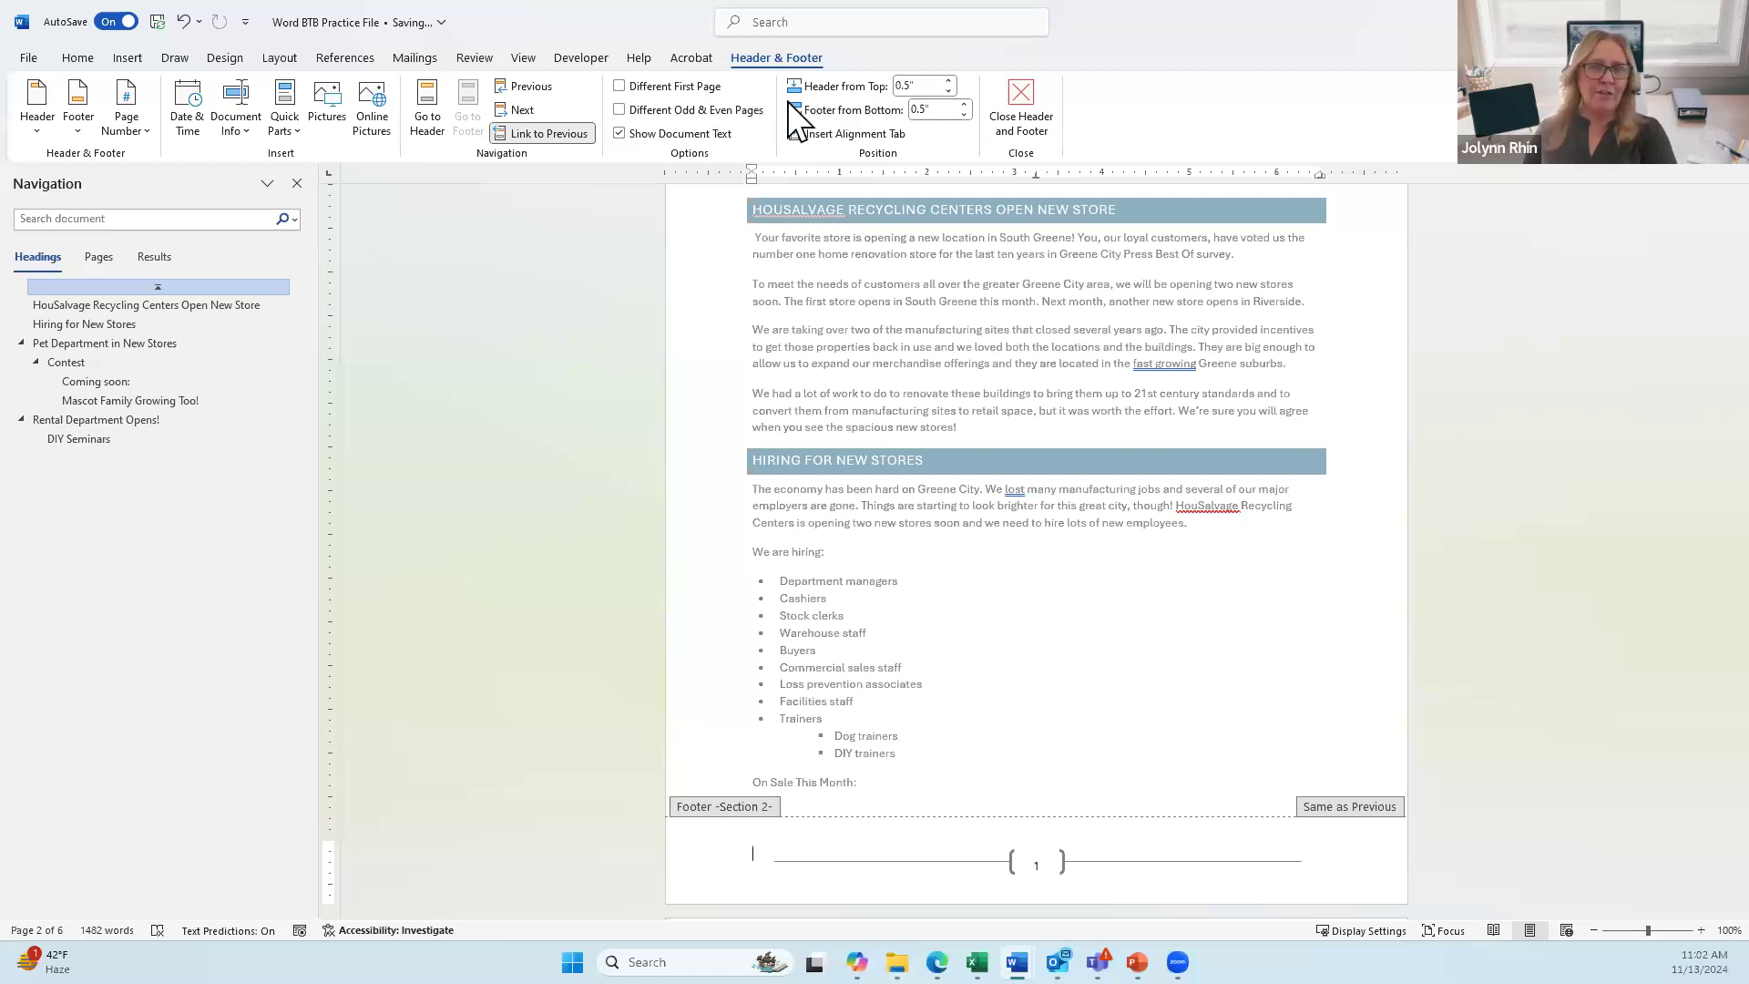
# Step: Close header and footer editing and scroll through the pages to check logo, date and page numbers
pyautogui.click(1024, 128)
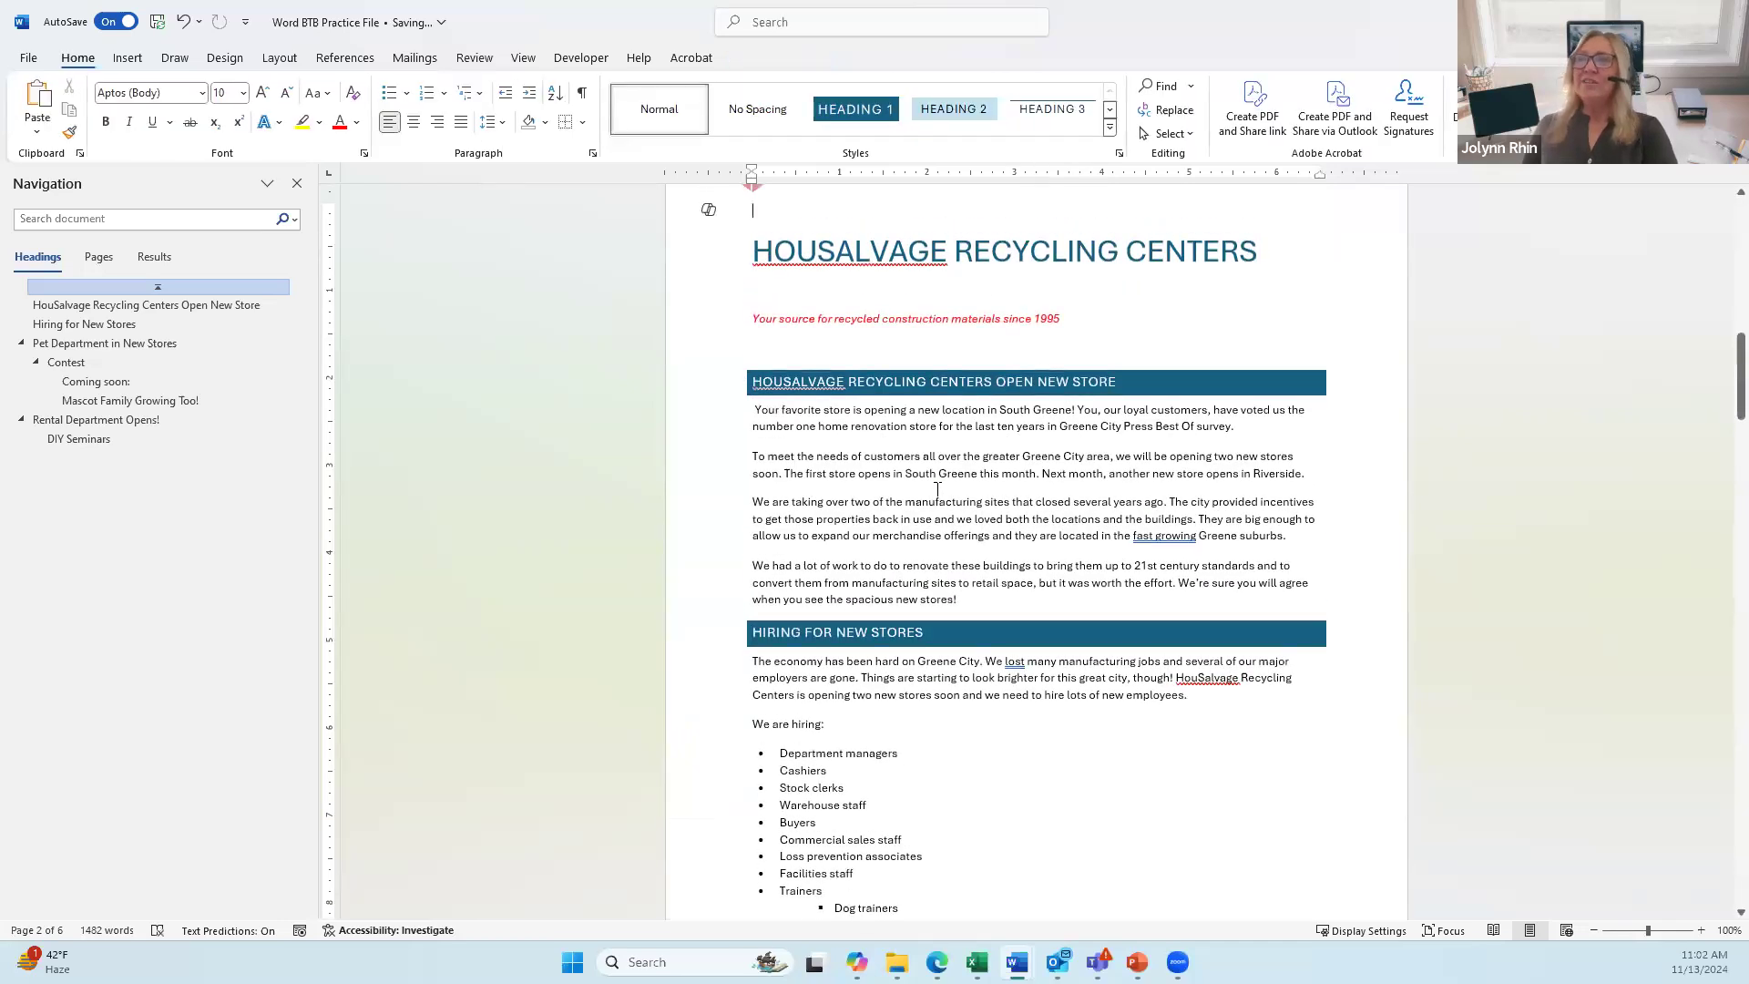
pyautogui.scroll(3, 933, 493)
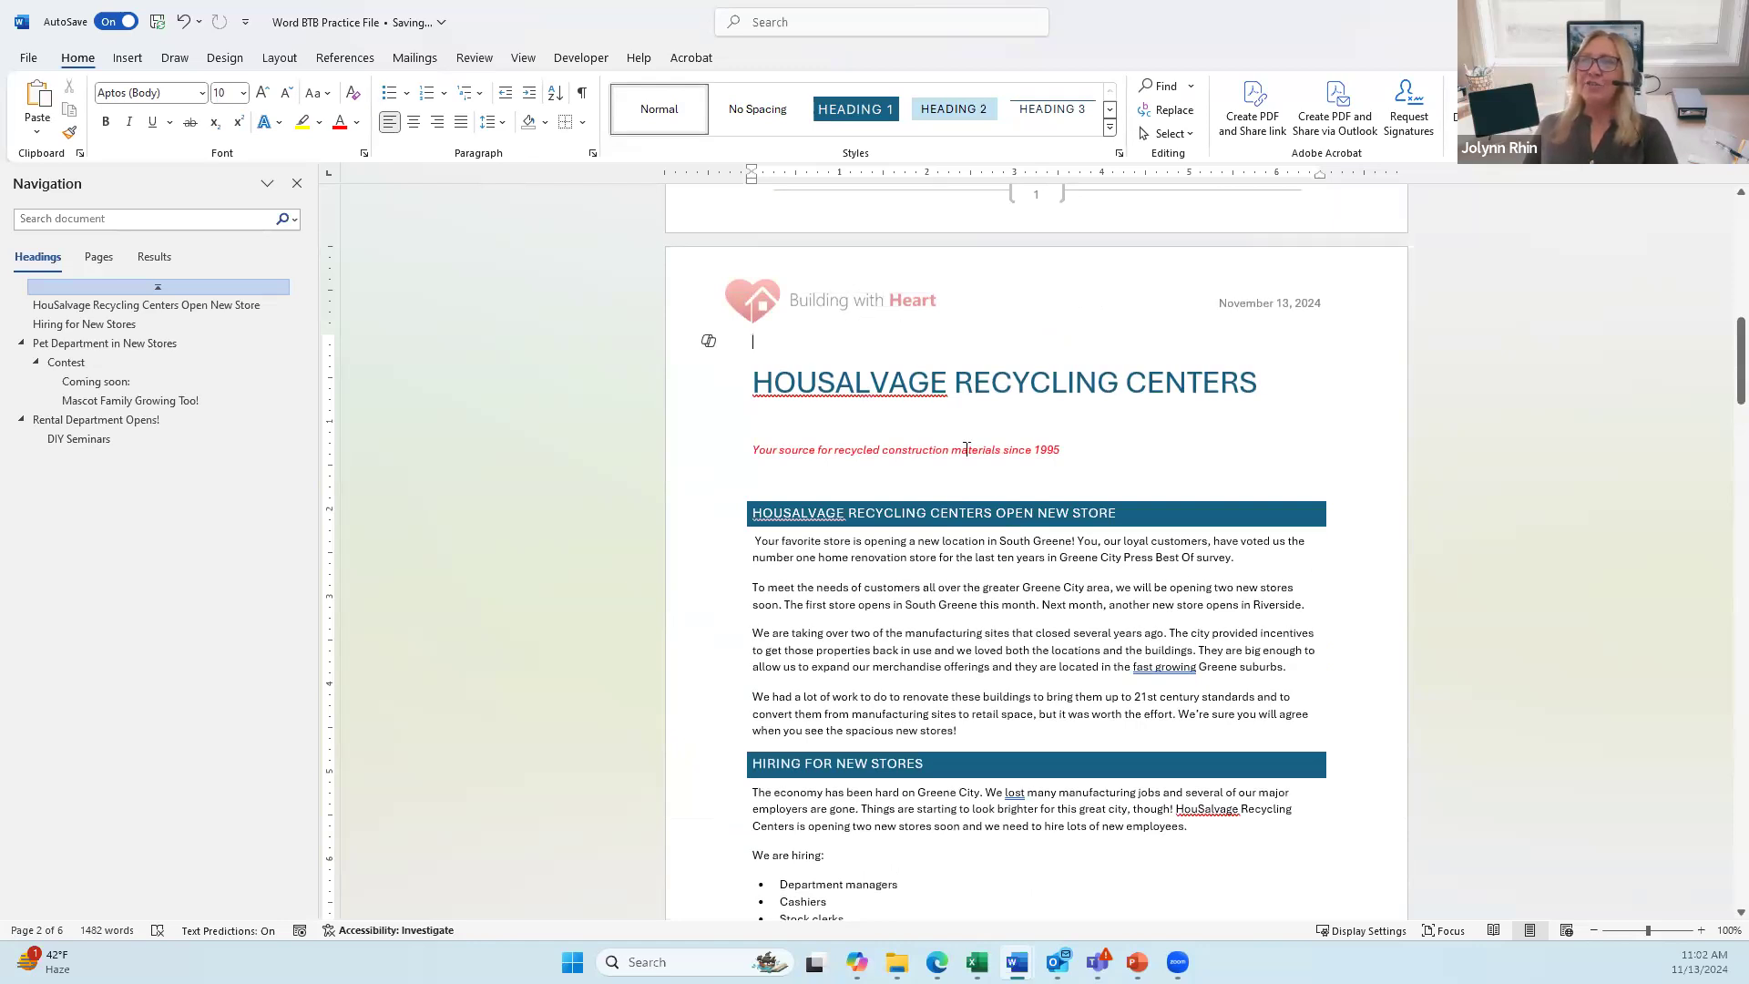
pyautogui.scroll(-10, 969, 450)
pyautogui.scroll(-8, 970, 451)
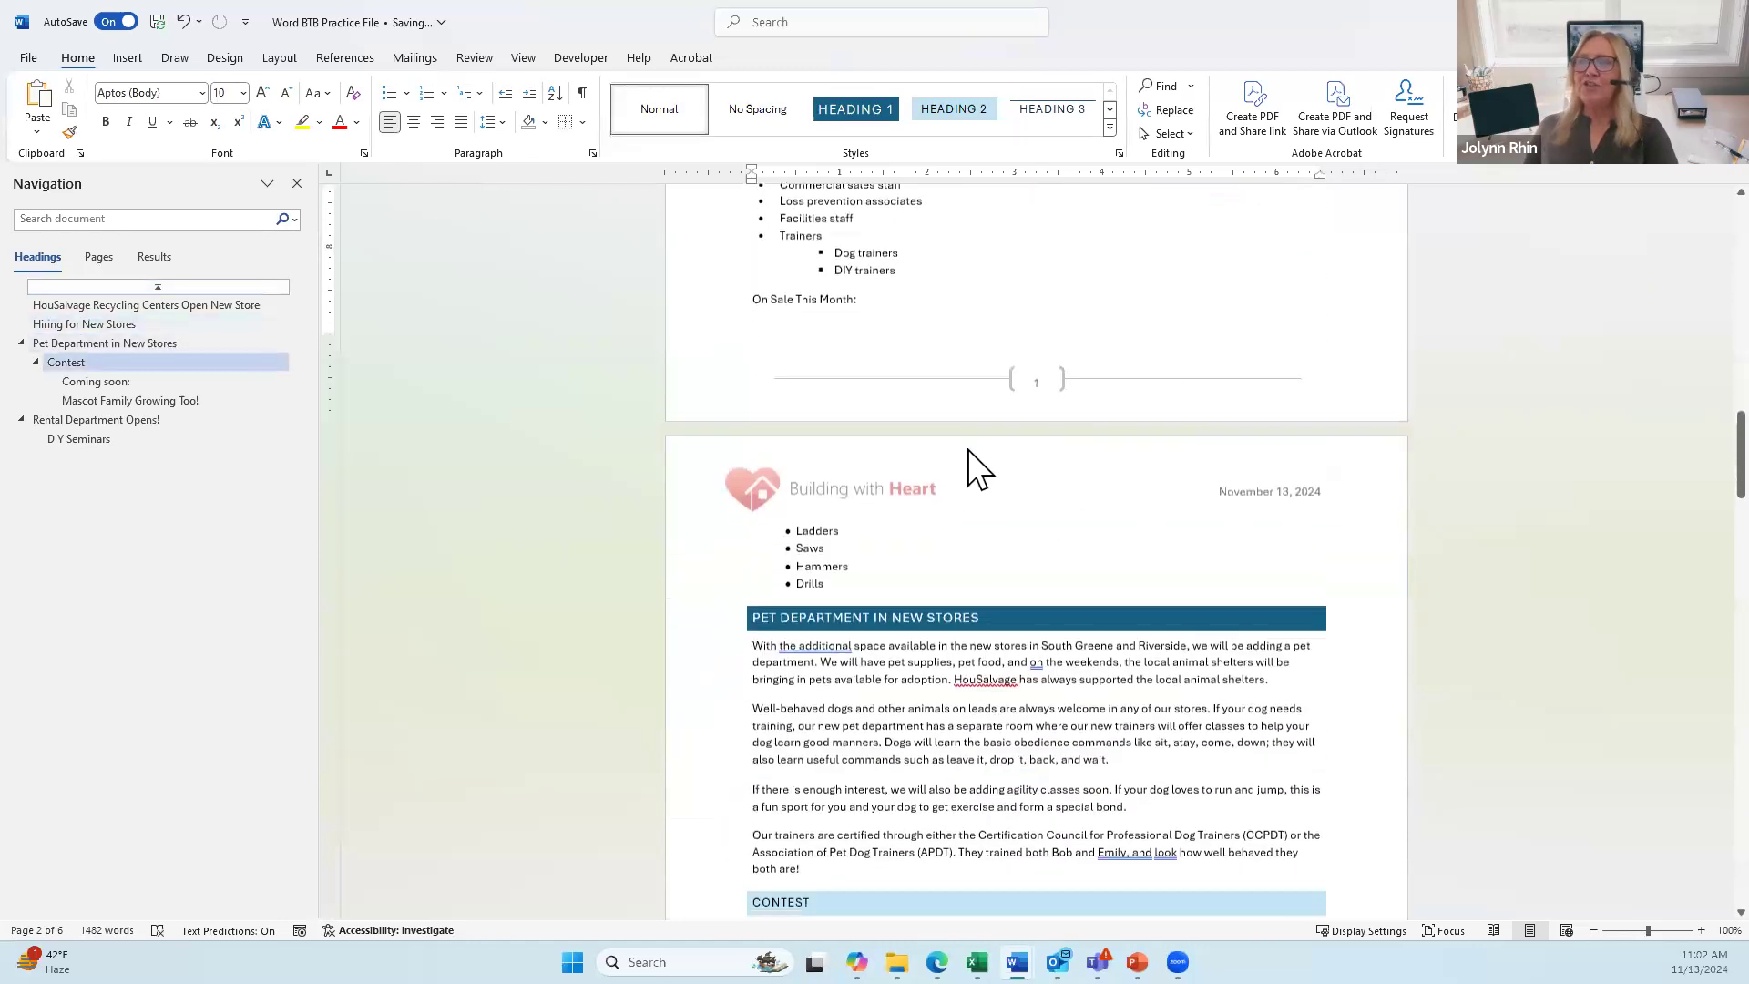
pyautogui.scroll(-15, 972, 454)
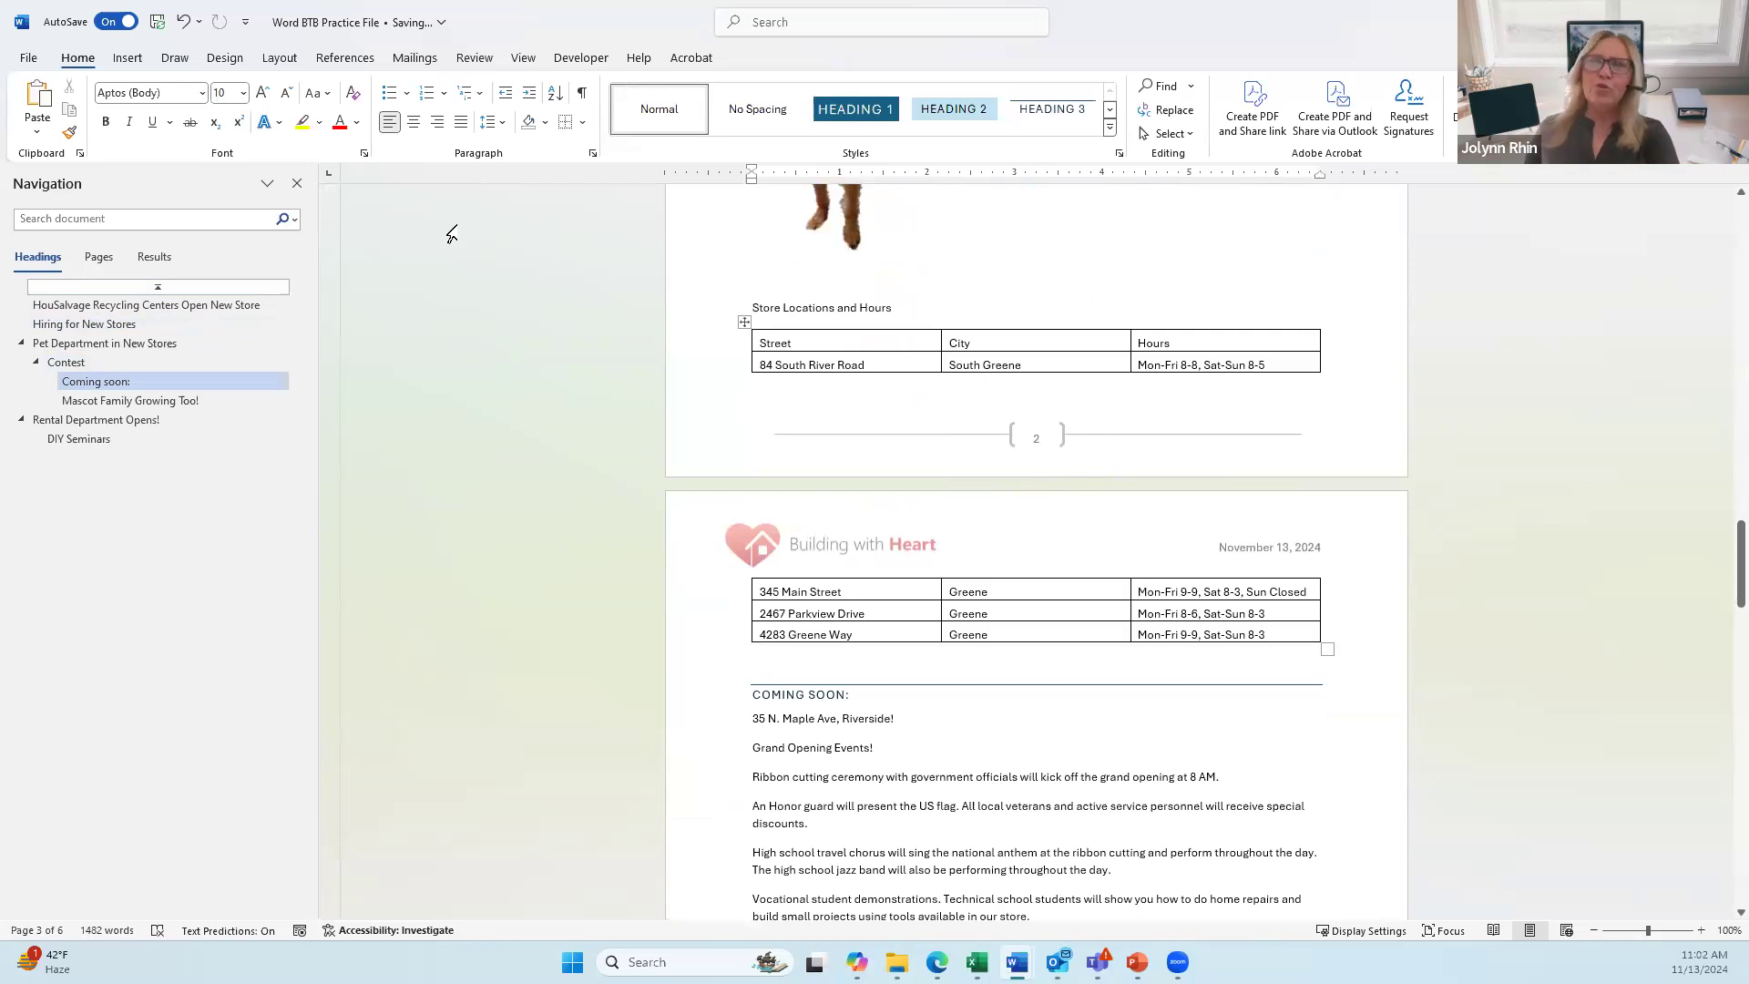
# Step: Check the Header and Page Number dropdowns on the Insert tab, then dismiss them
pyautogui.click(129, 59)
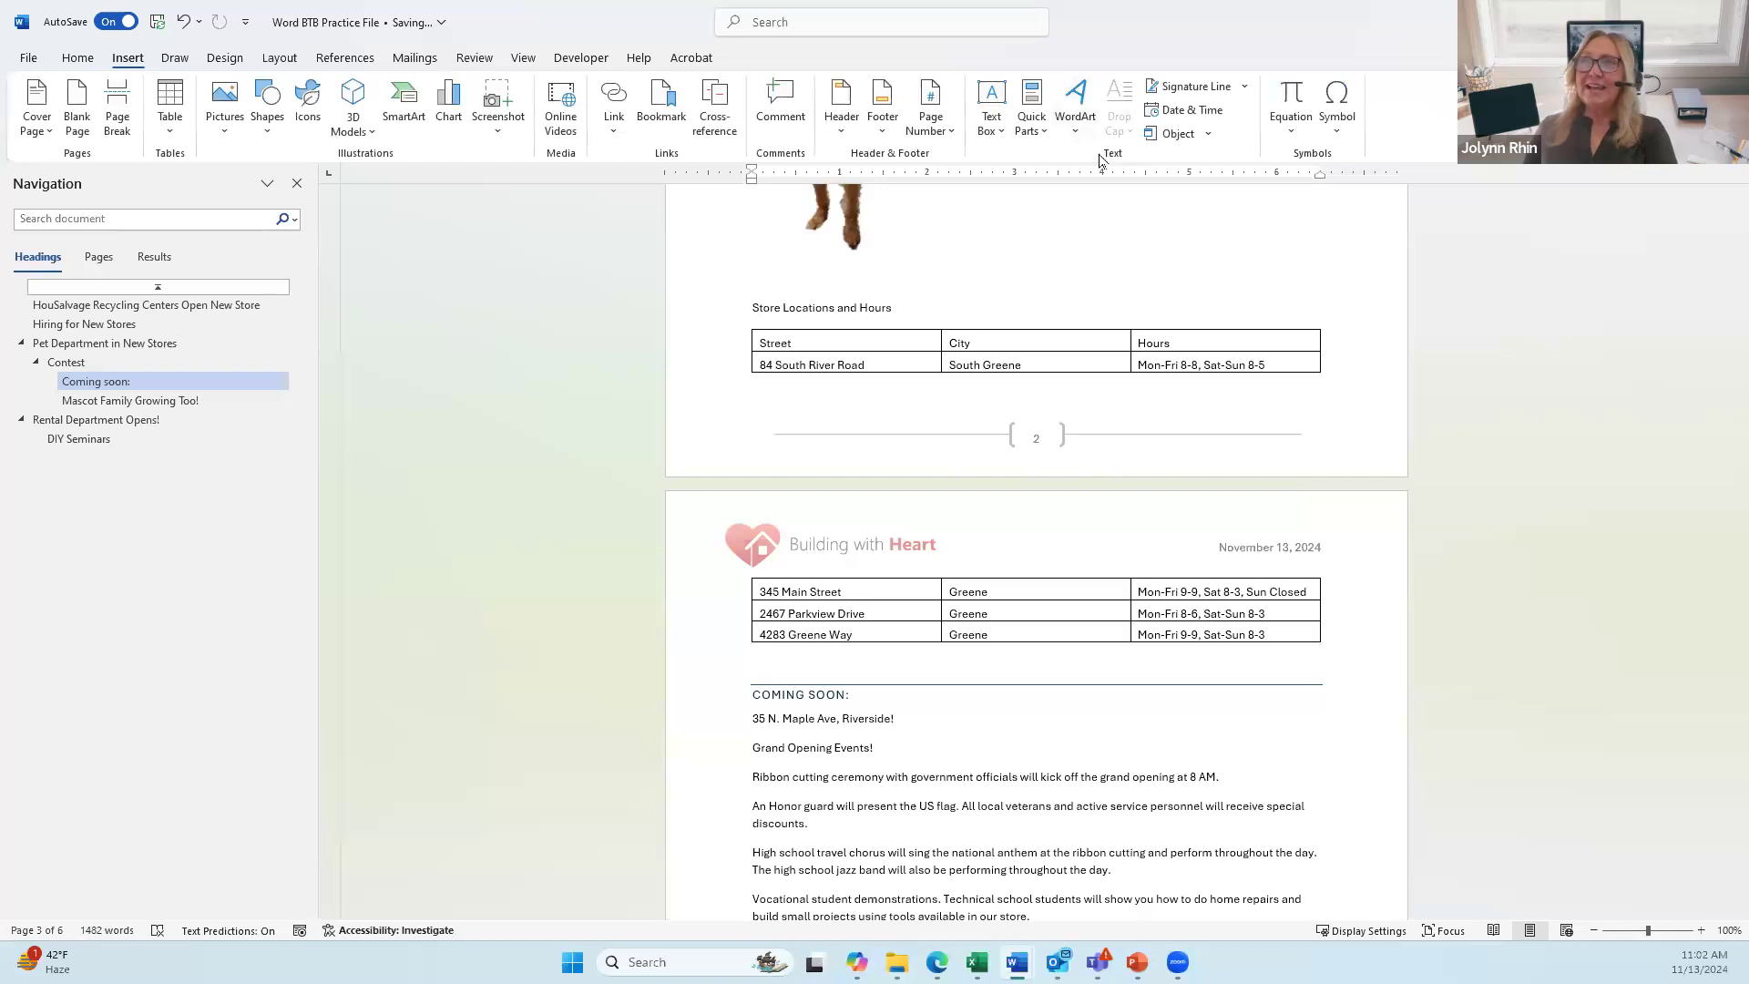
pyautogui.click(849, 132)
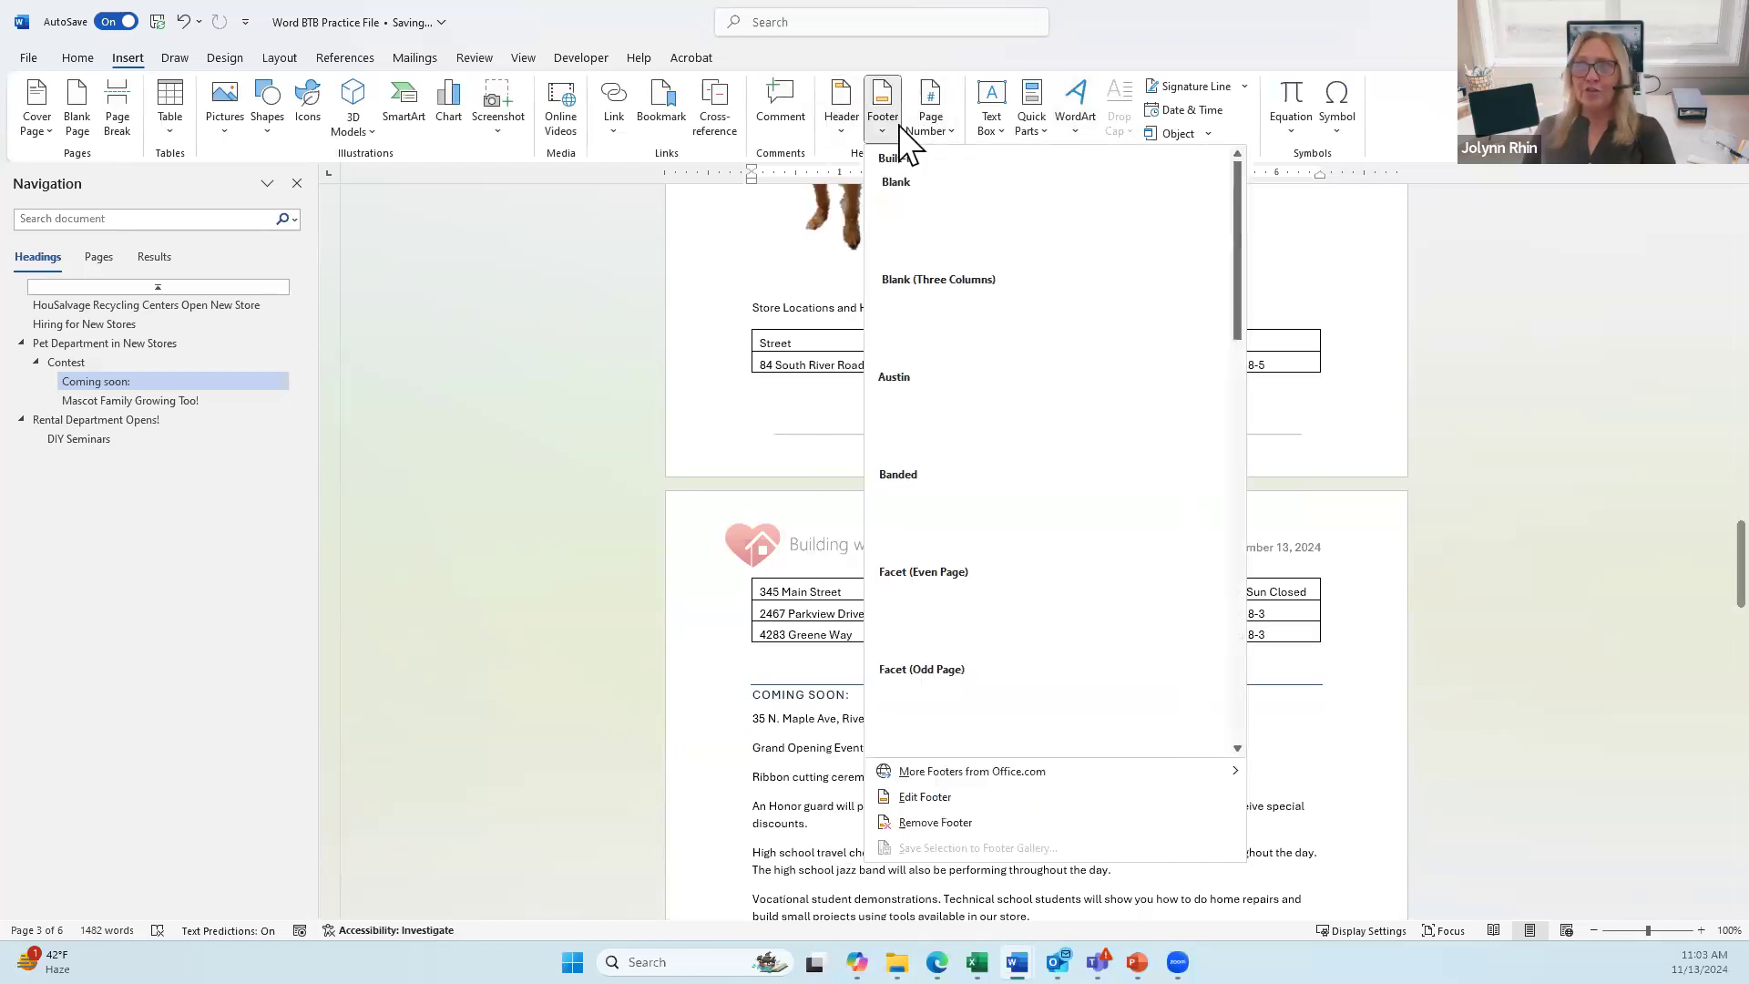
pyautogui.click(941, 143)
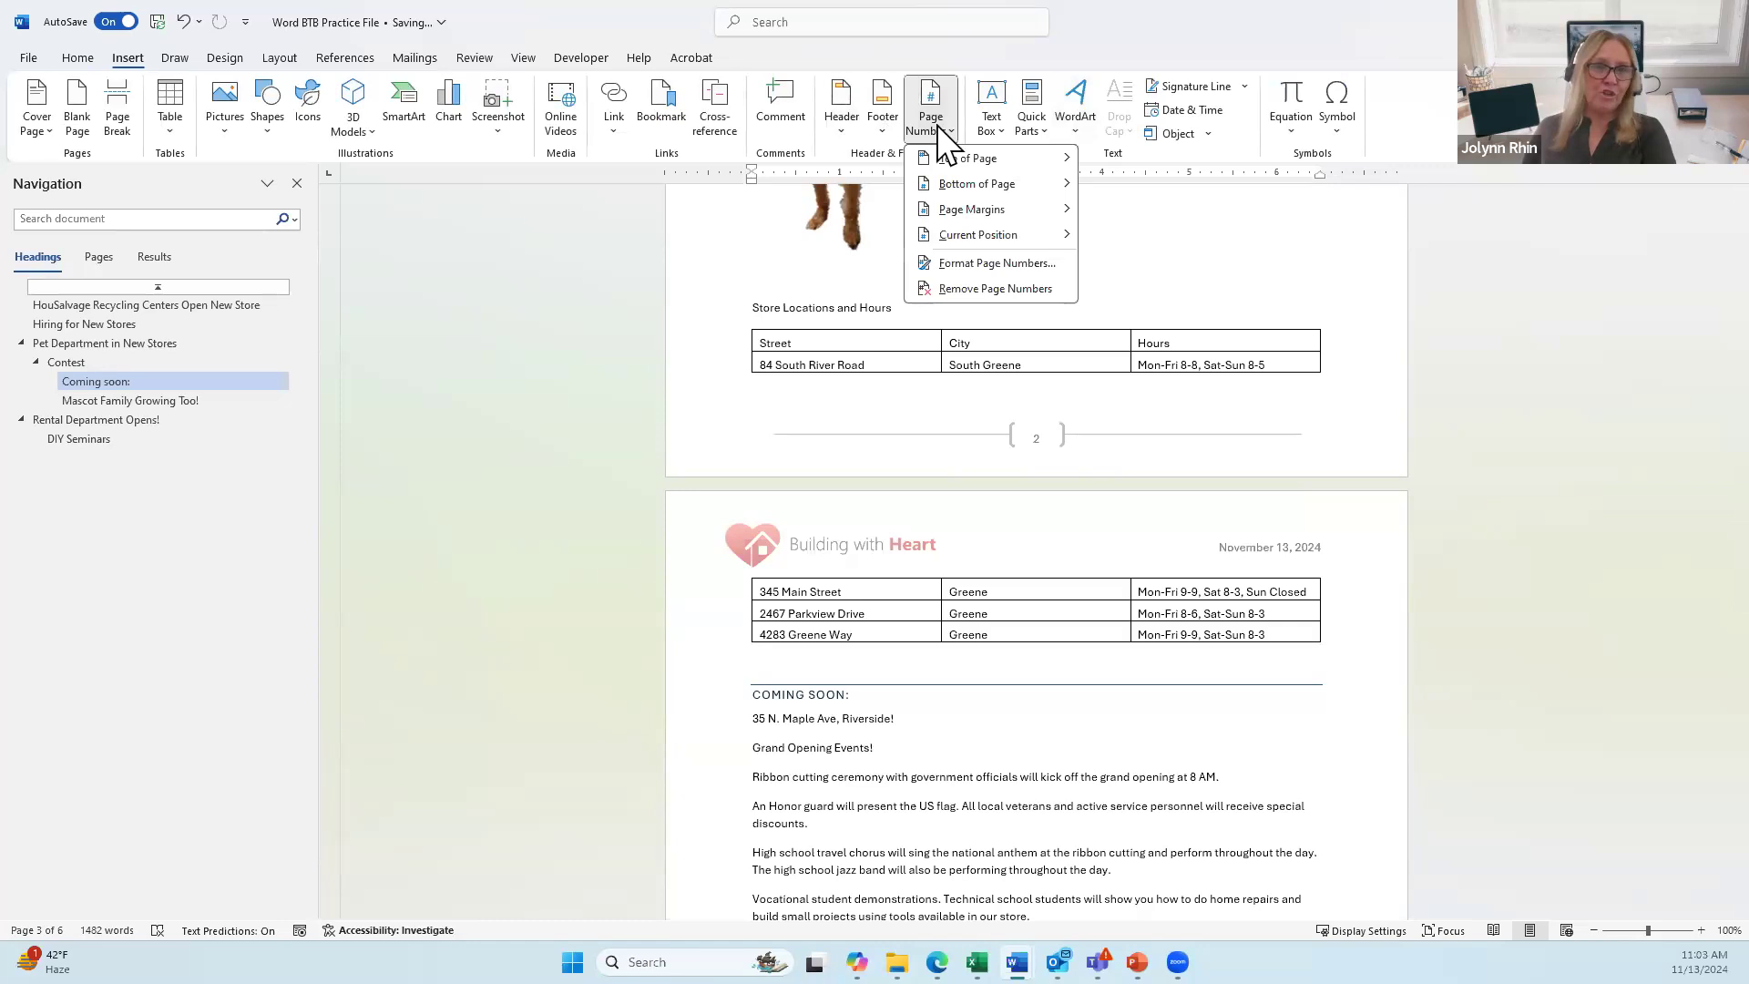
pyautogui.click(888, 265)
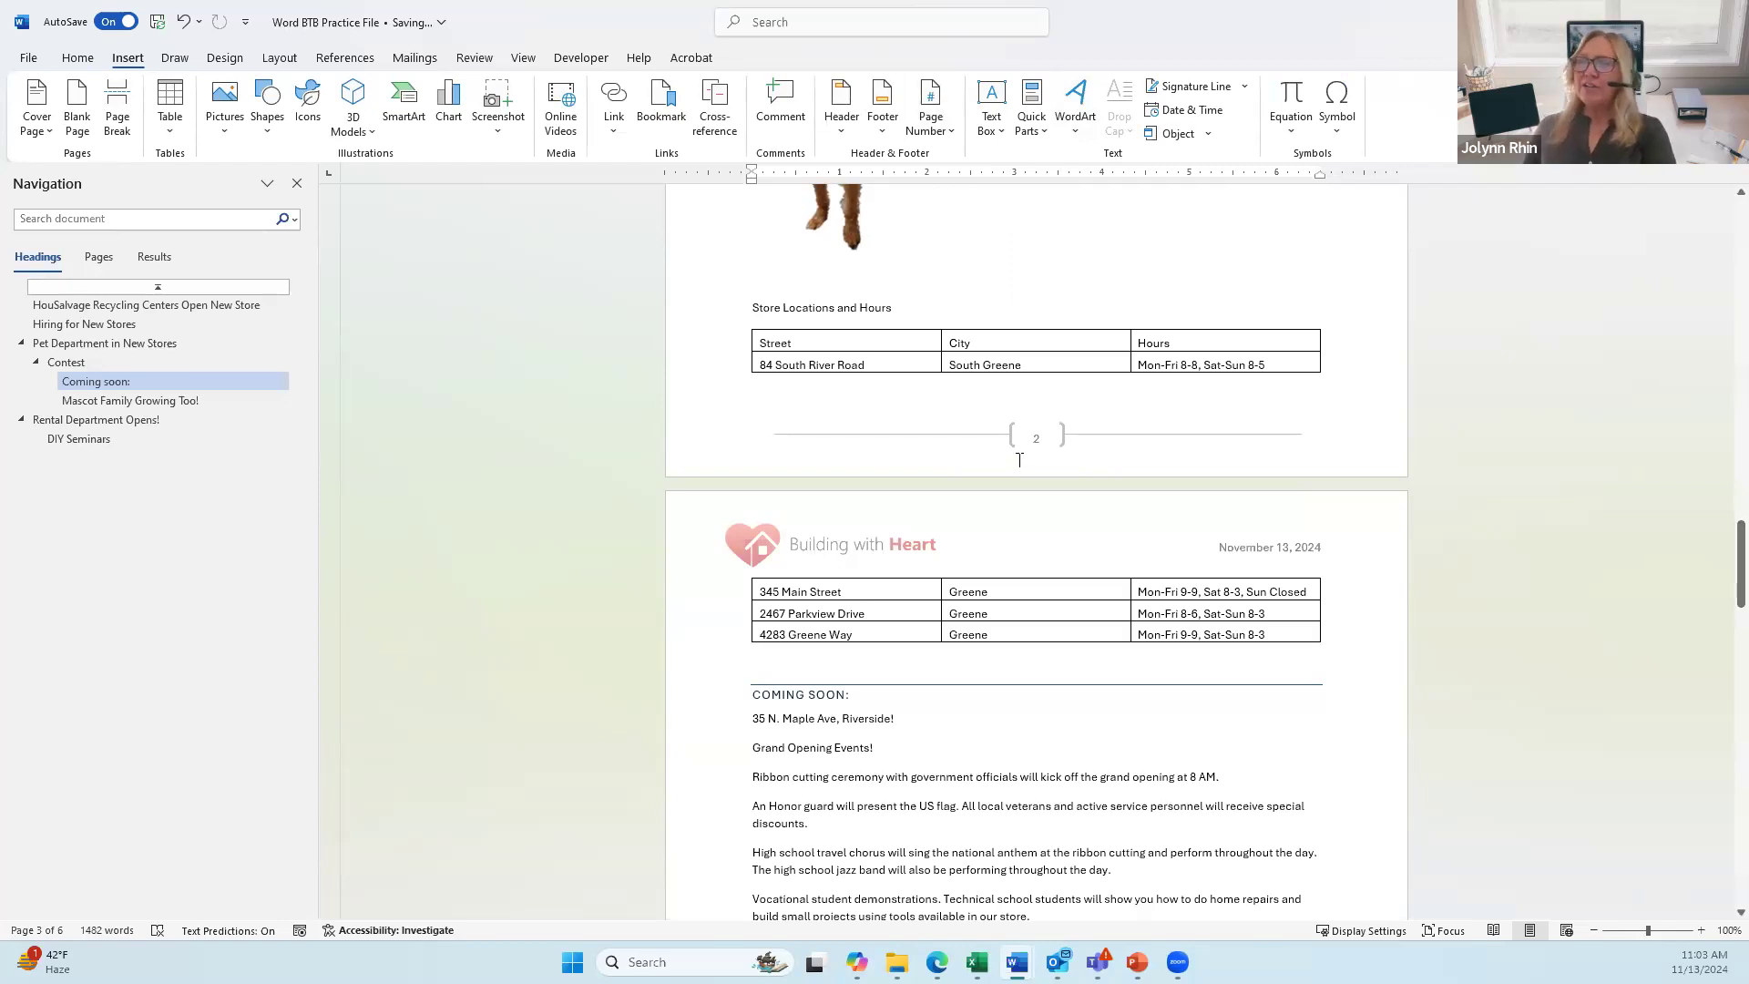
pyautogui.scroll(-2, 1020, 469)
pyautogui.scroll(5, 1020, 469)
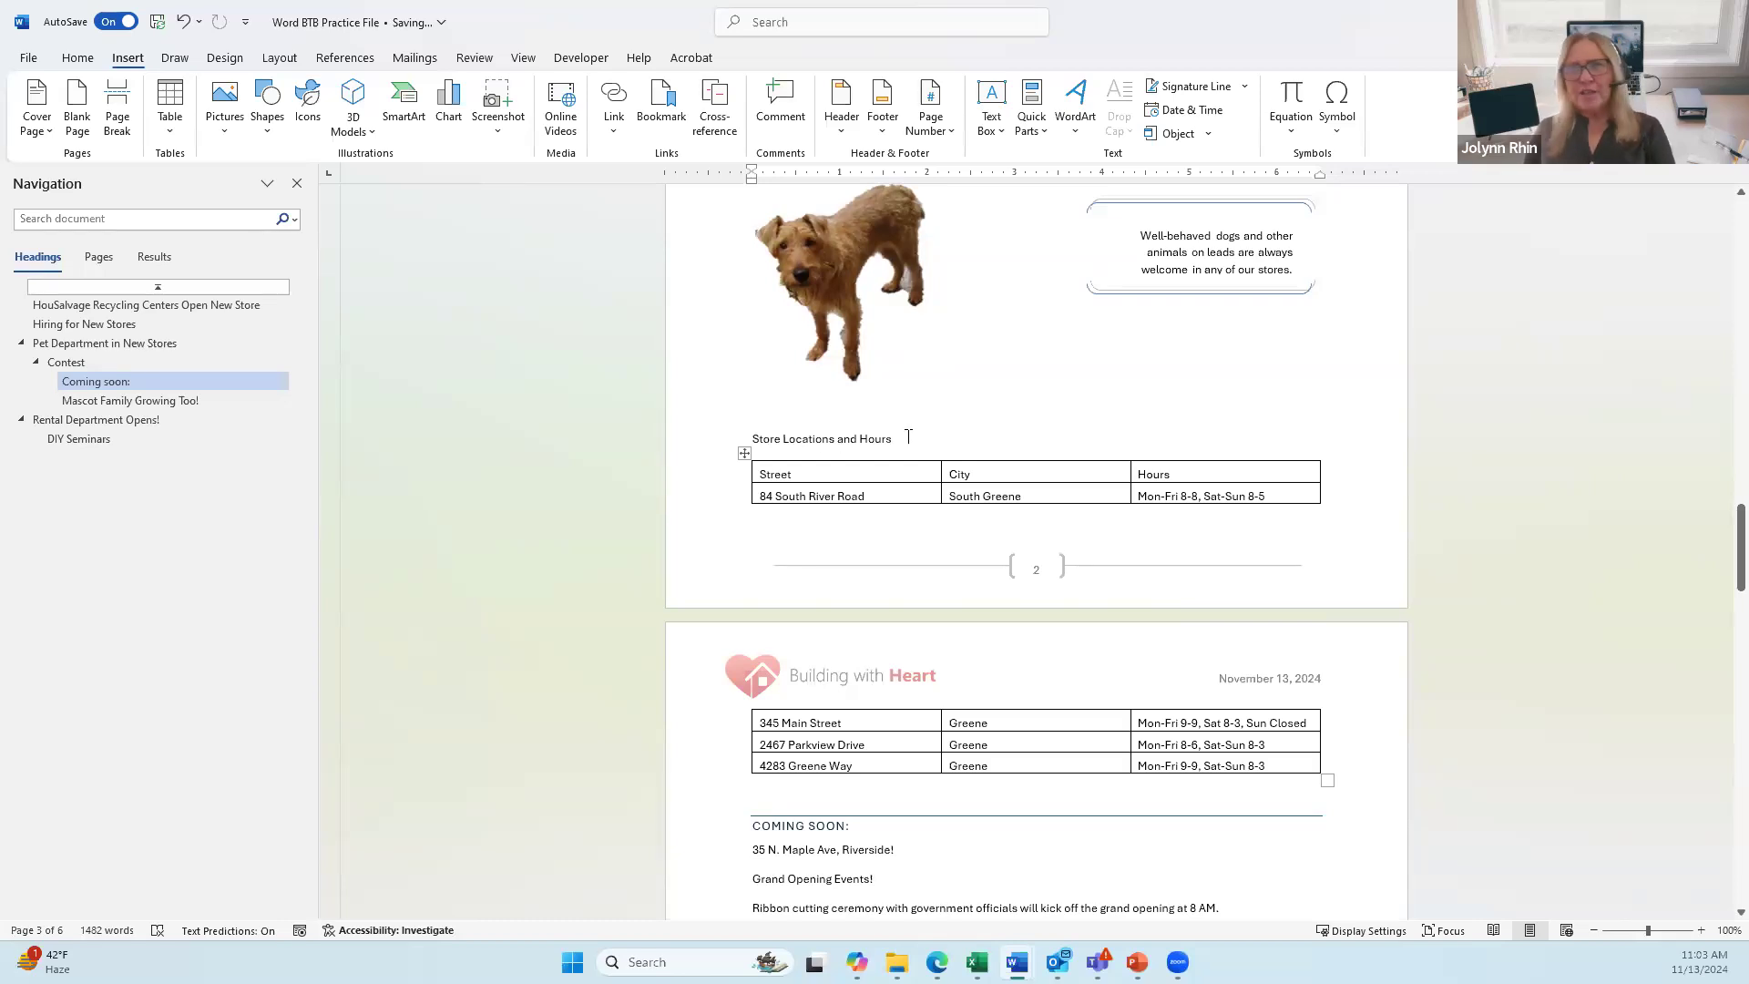
# Step: Make Store Locations and Hours a Heading 2 moved with its table to the next page, then go to Rental Department Opens!
pyautogui.click(819, 438)
pyautogui.click(77, 57)
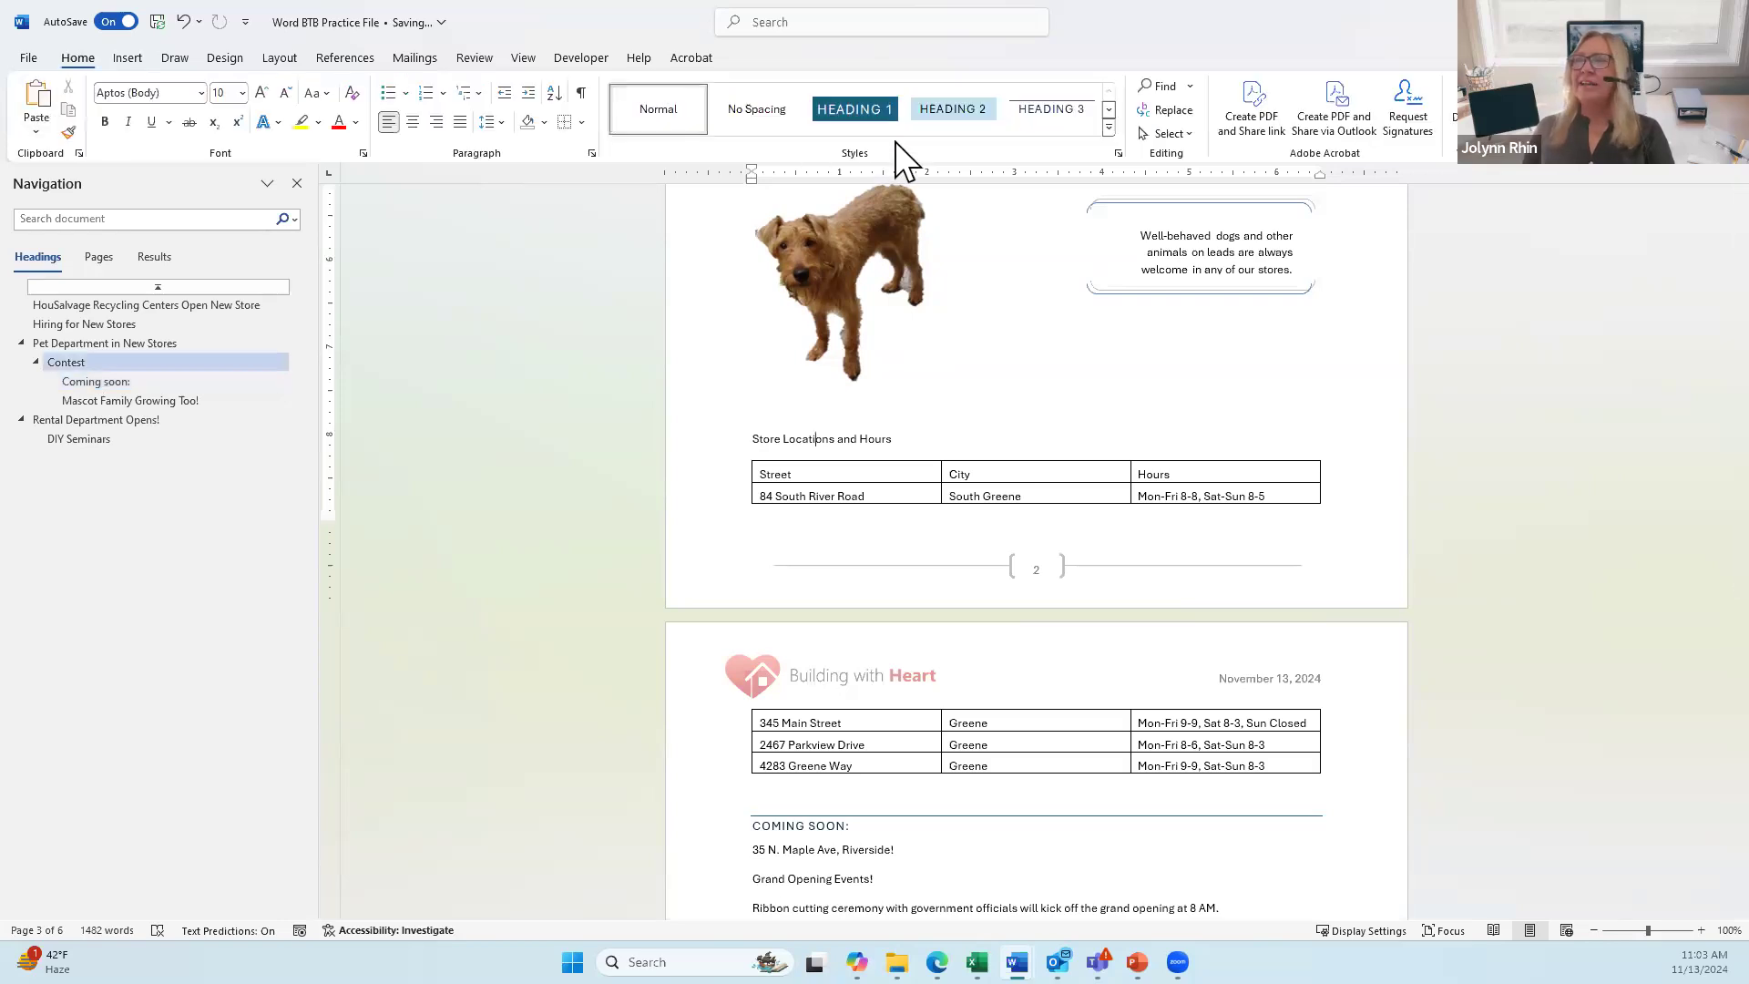
pyautogui.click(940, 123)
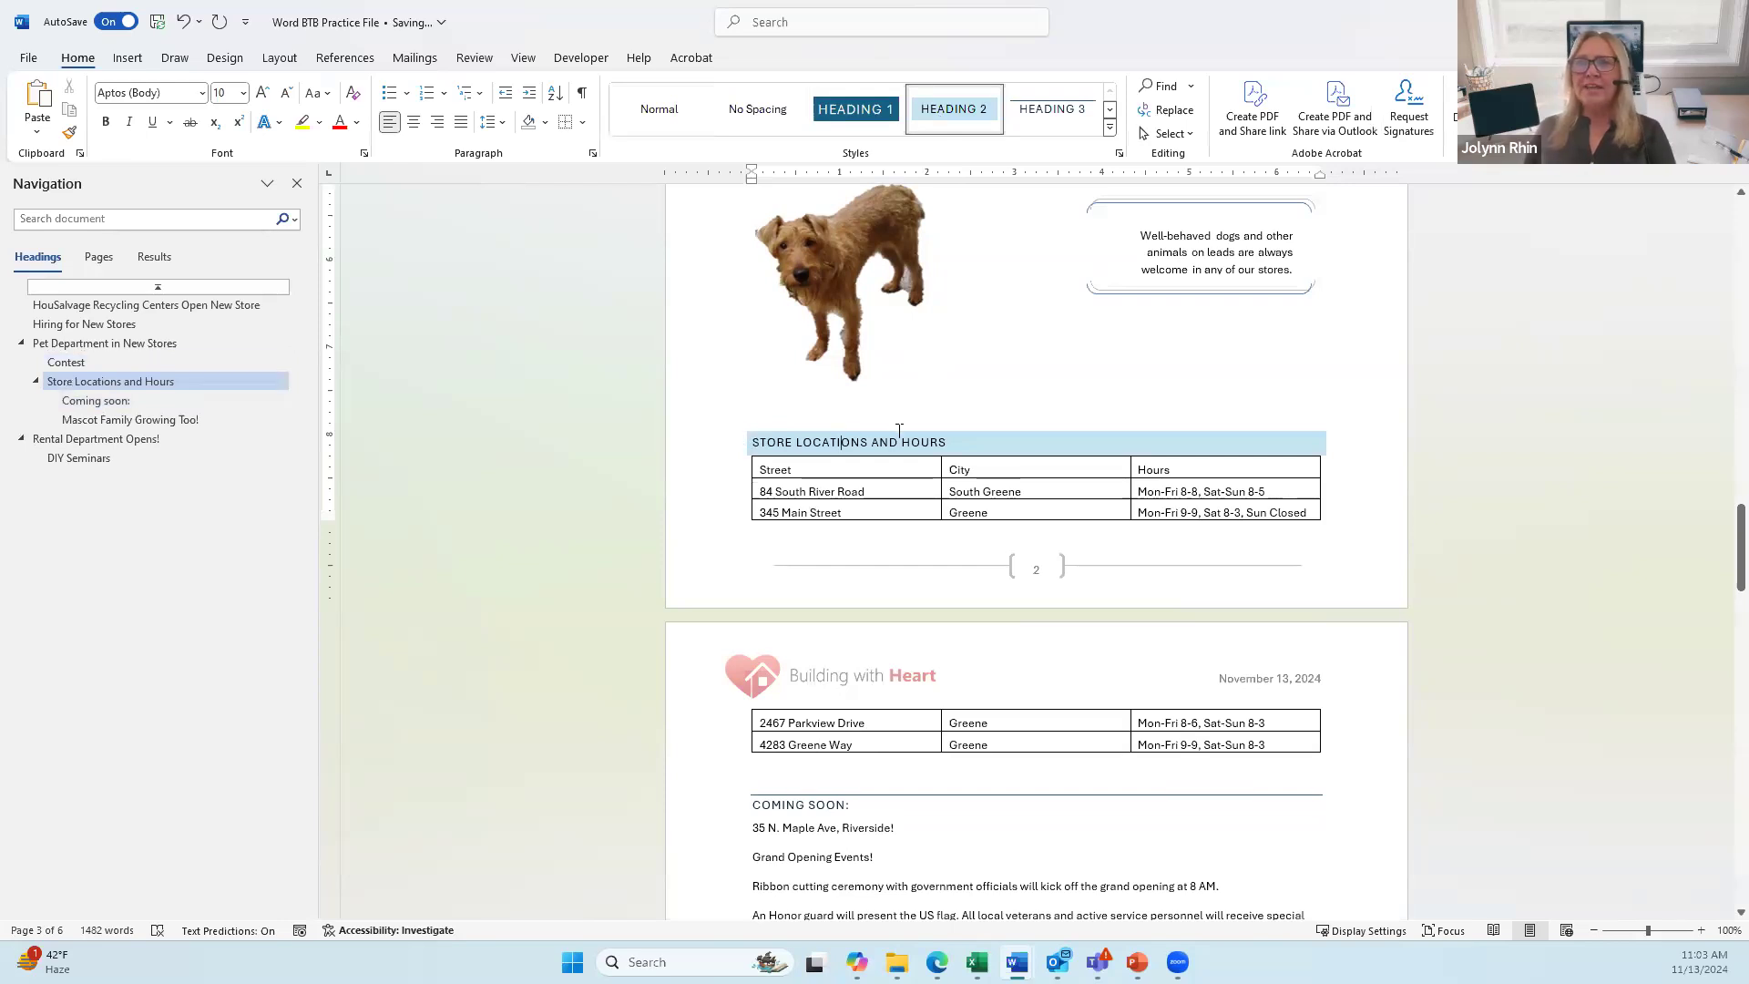
pyautogui.click(744, 444)
pyautogui.click(743, 445)
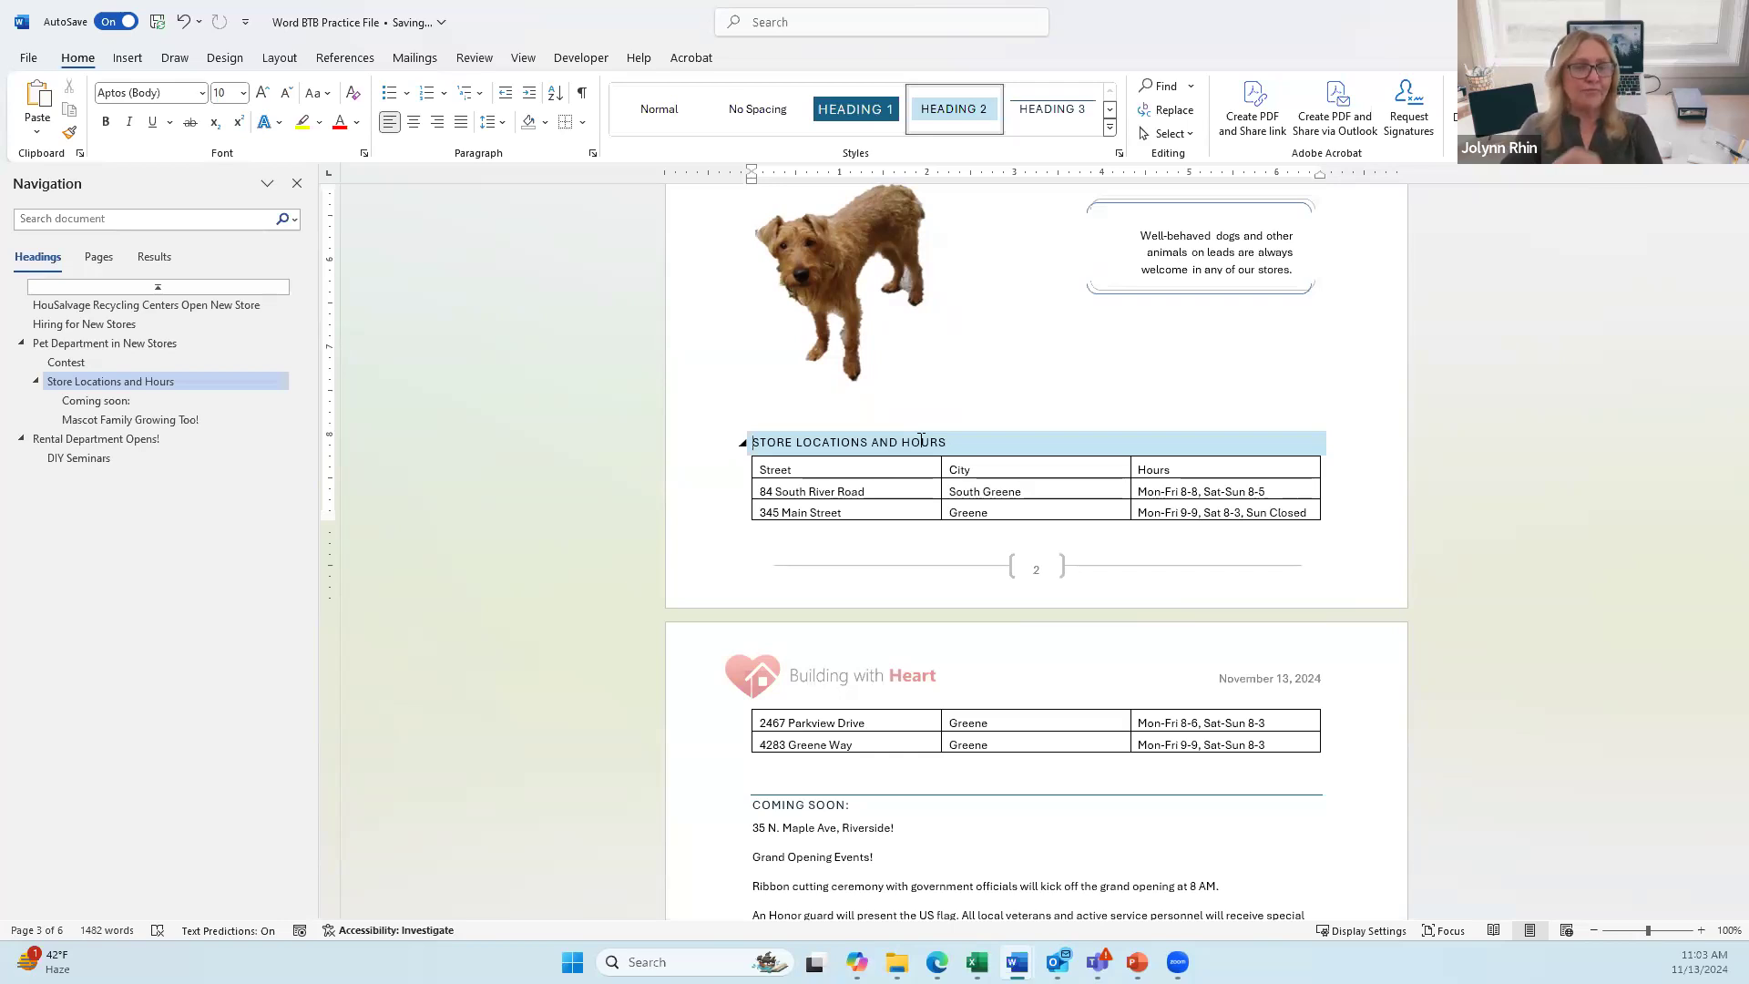
pyautogui.hotkey('ctrl', 'z')
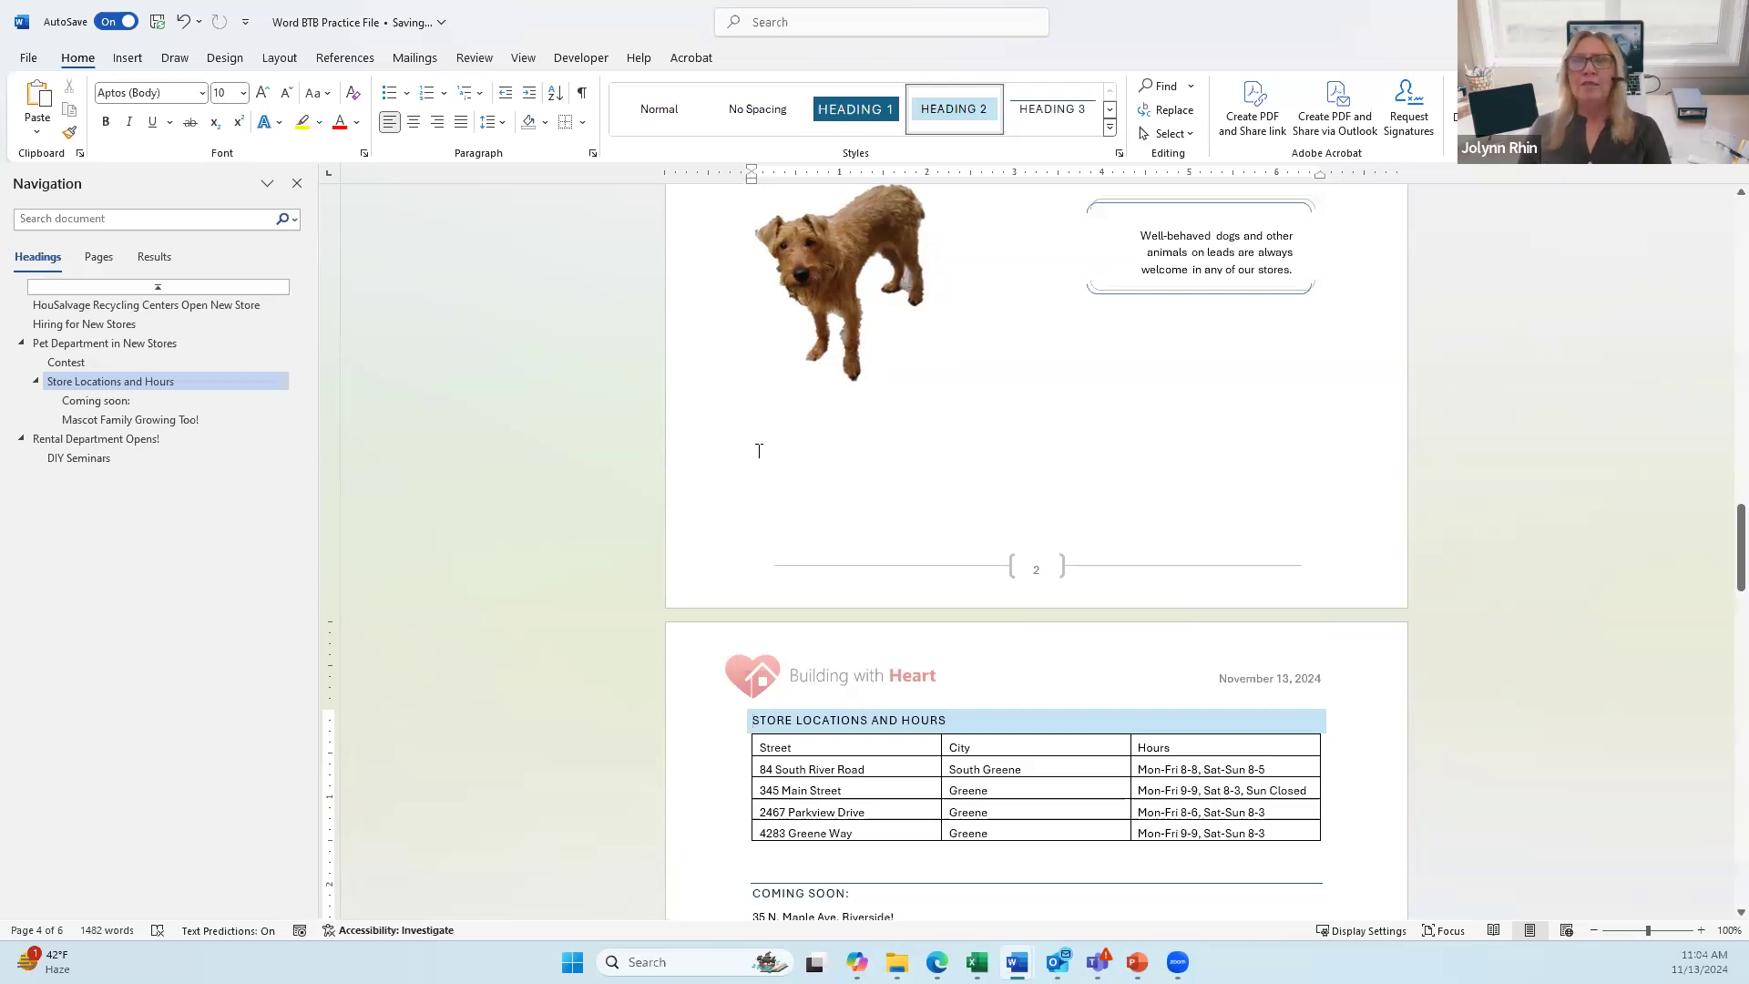
pyautogui.click(115, 439)
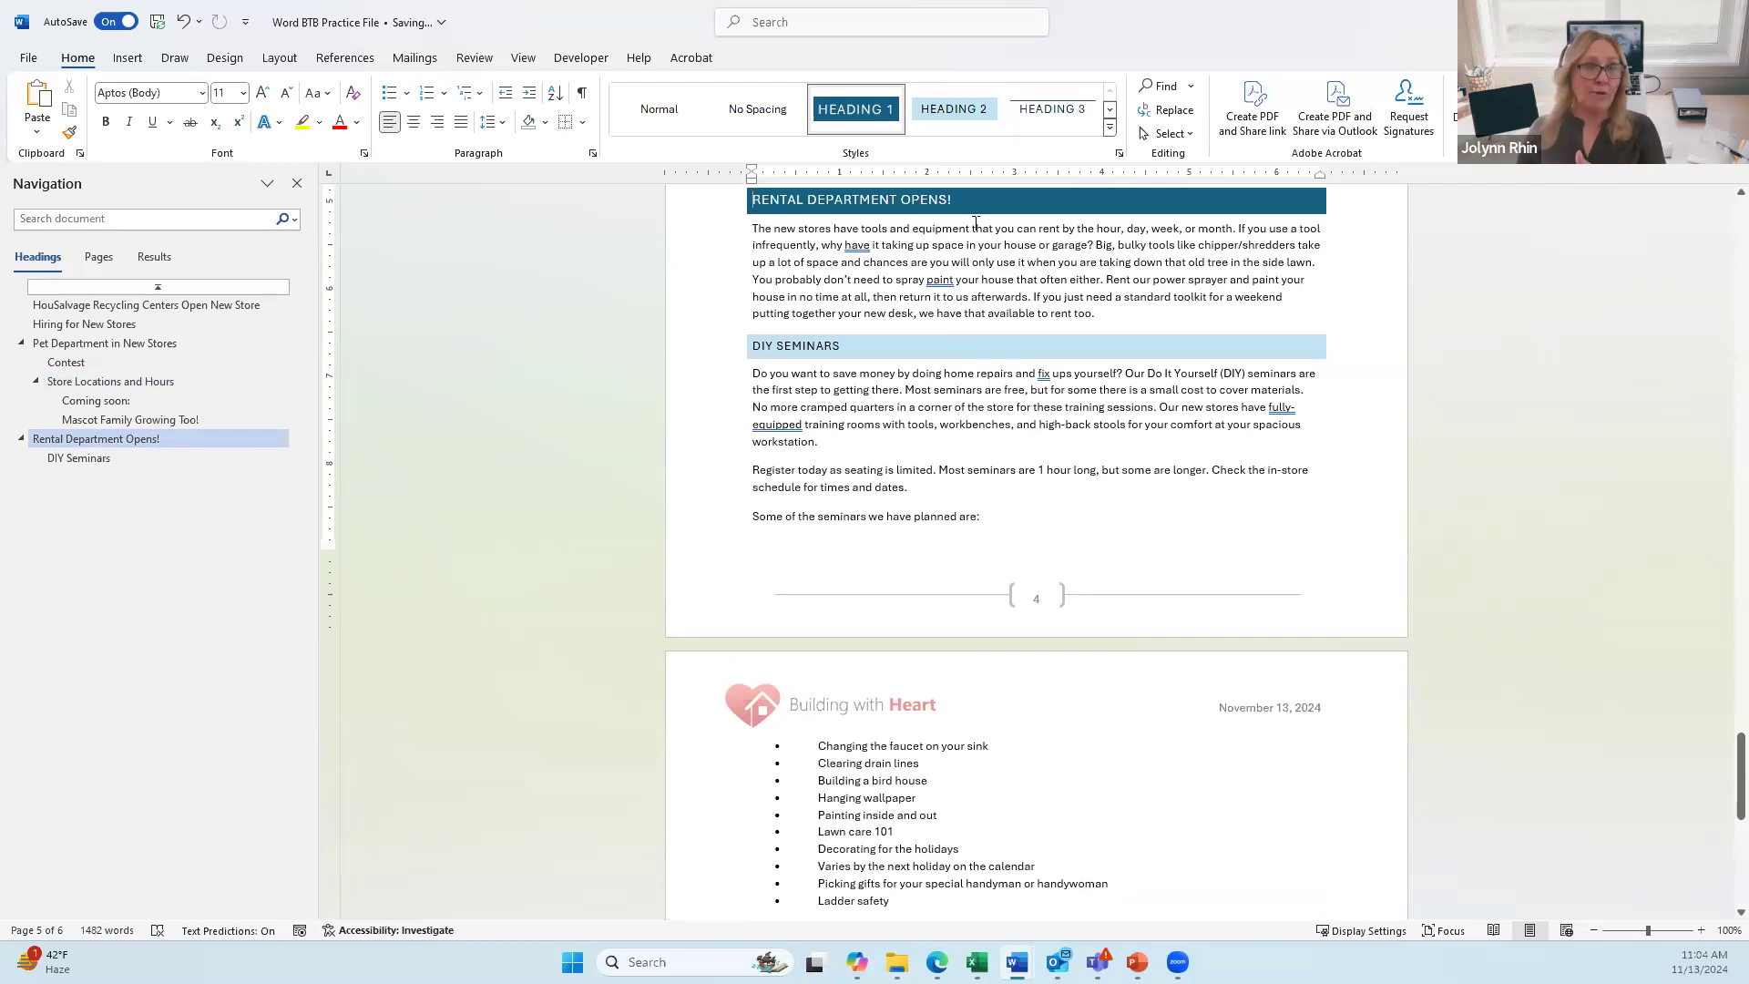
# Step: Insert an Odd Page section break before the Rental Department Opens! heading
pyautogui.click(282, 59)
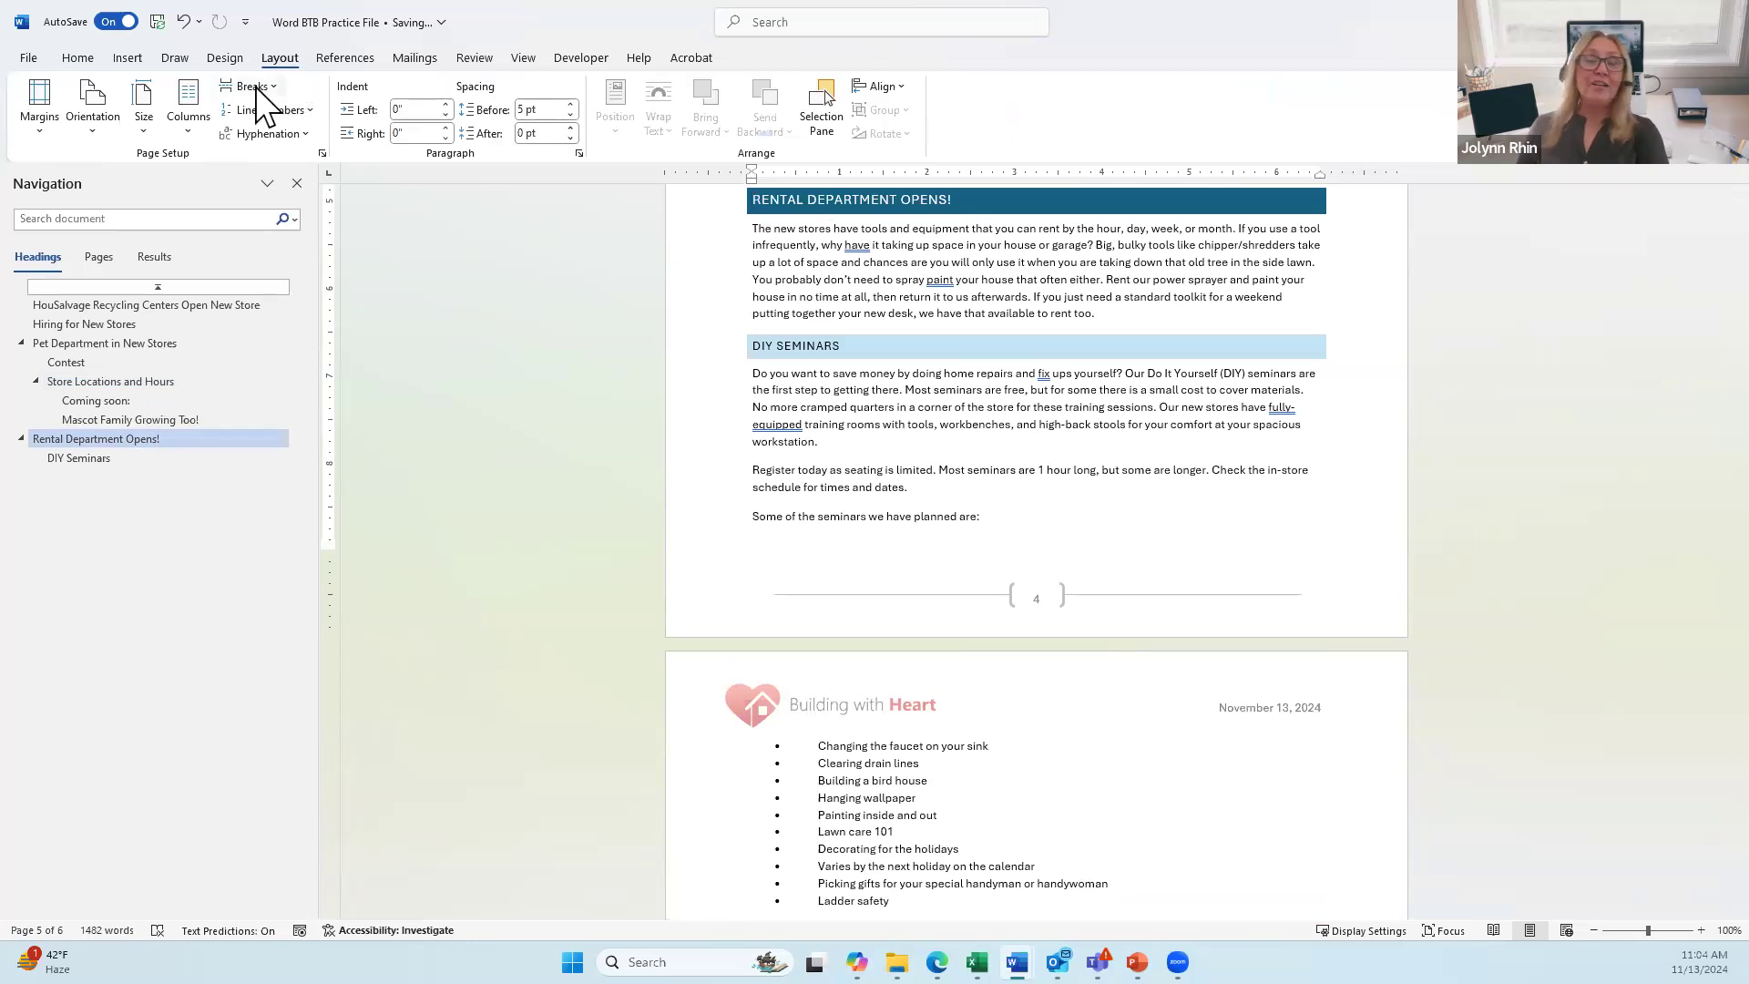
pyautogui.click(253, 87)
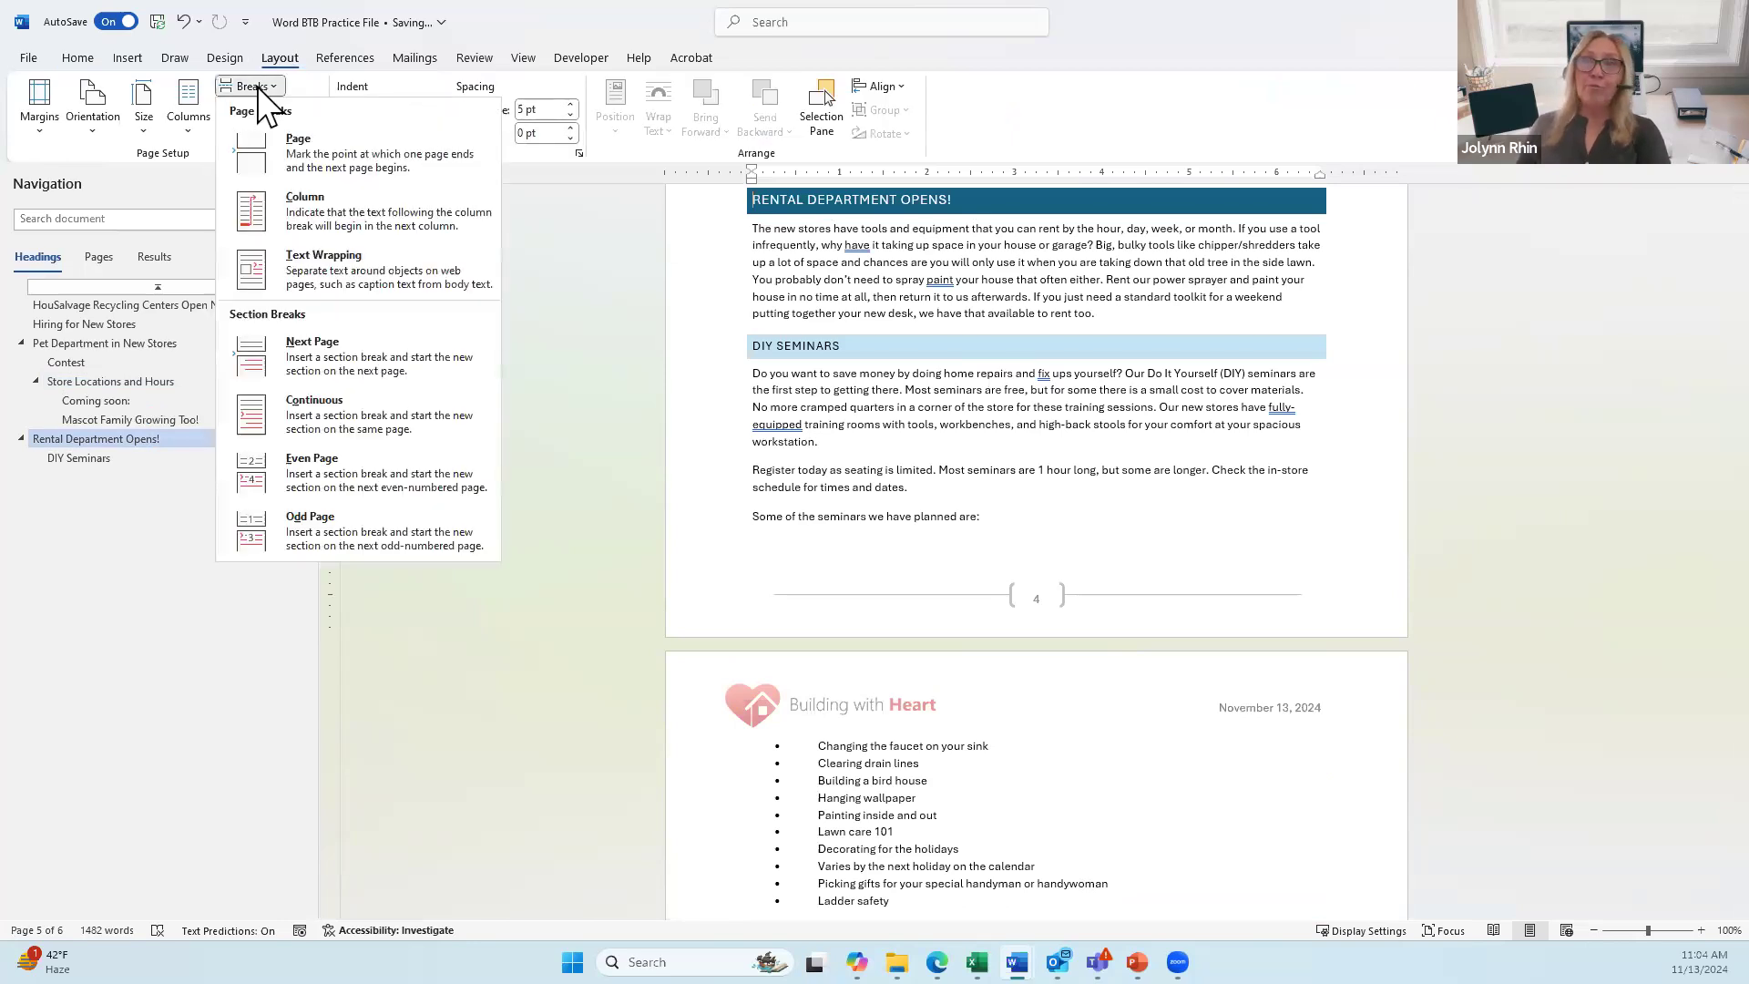
pyautogui.click(333, 528)
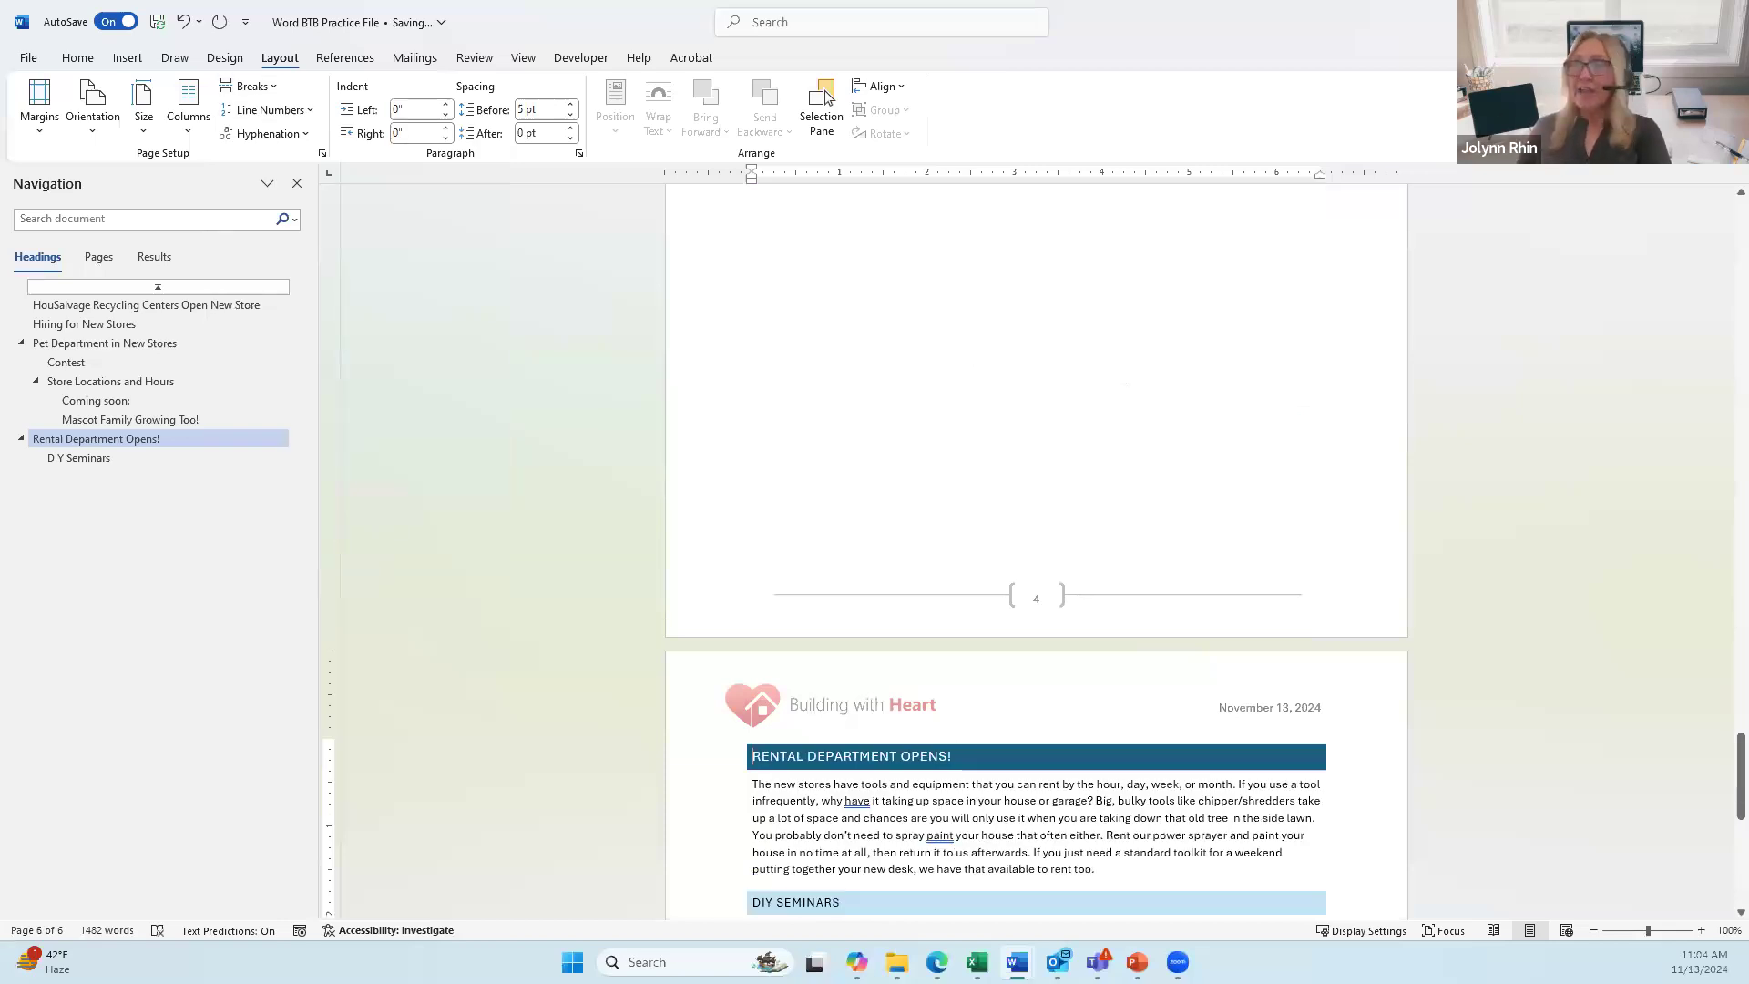
pyautogui.scroll(7, 1054, 422)
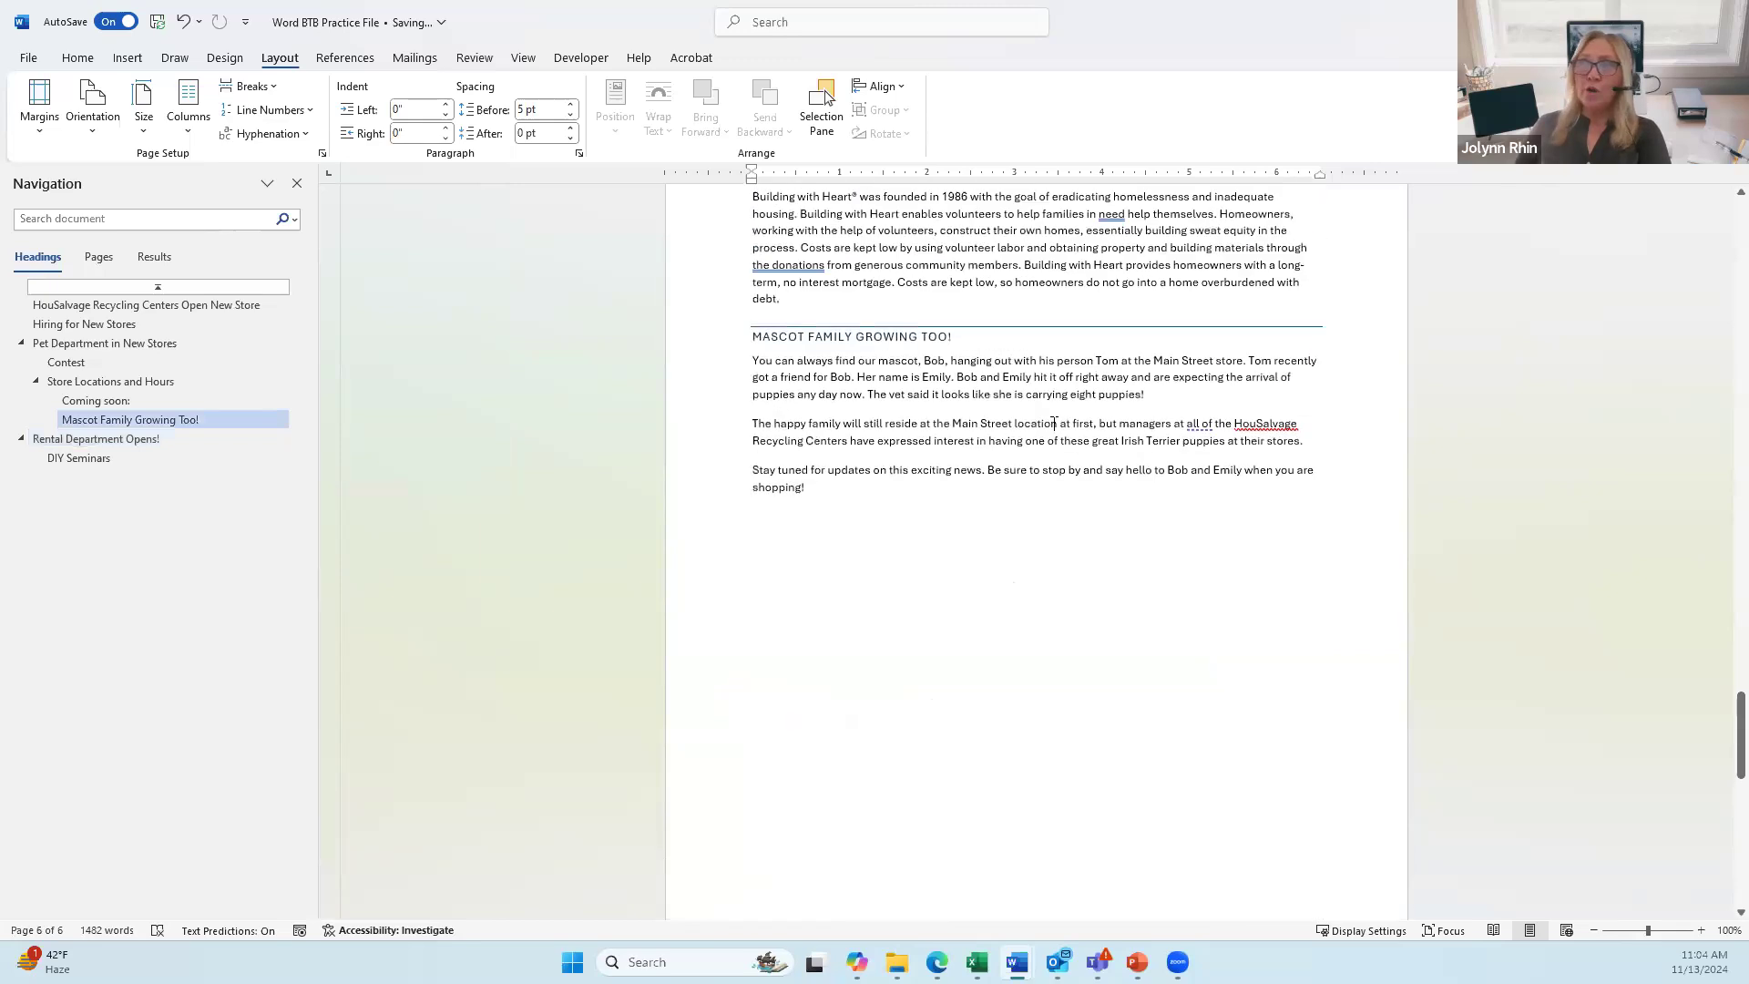
pyautogui.scroll(-7, 1054, 428)
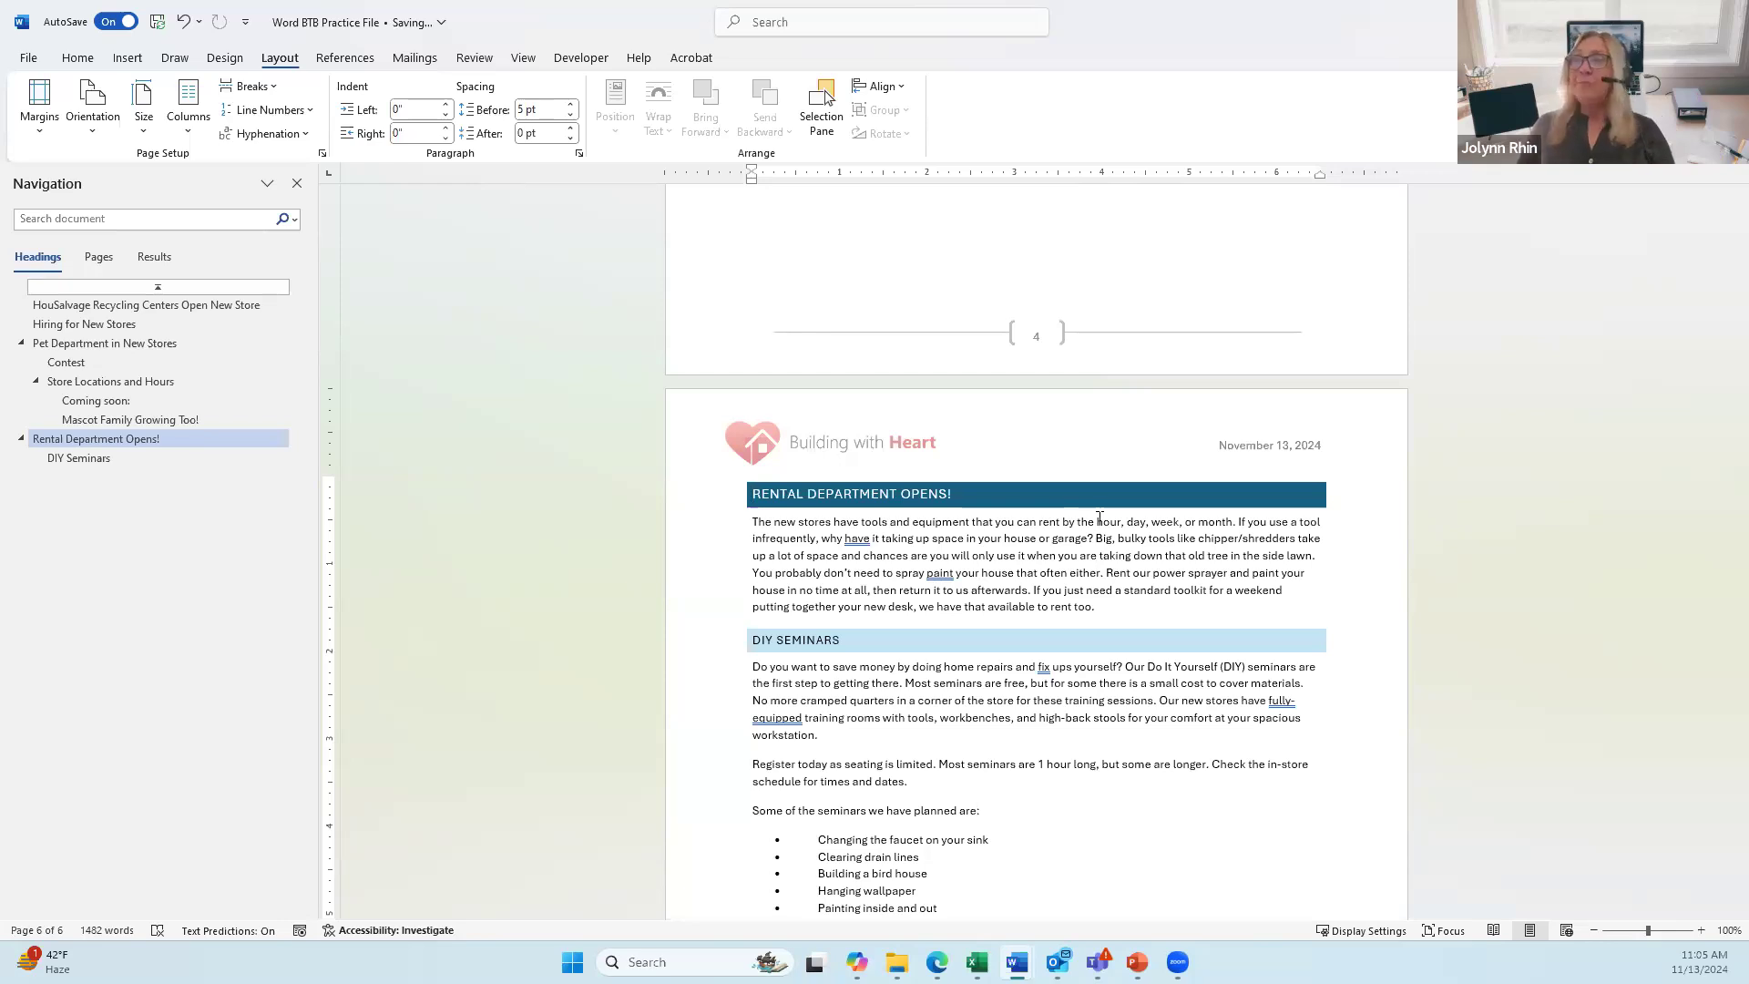
# Step: In the Section 3 header, turn off Link to Previous, delete the date and centre the logo
pyautogui.doubleClick(947, 445)
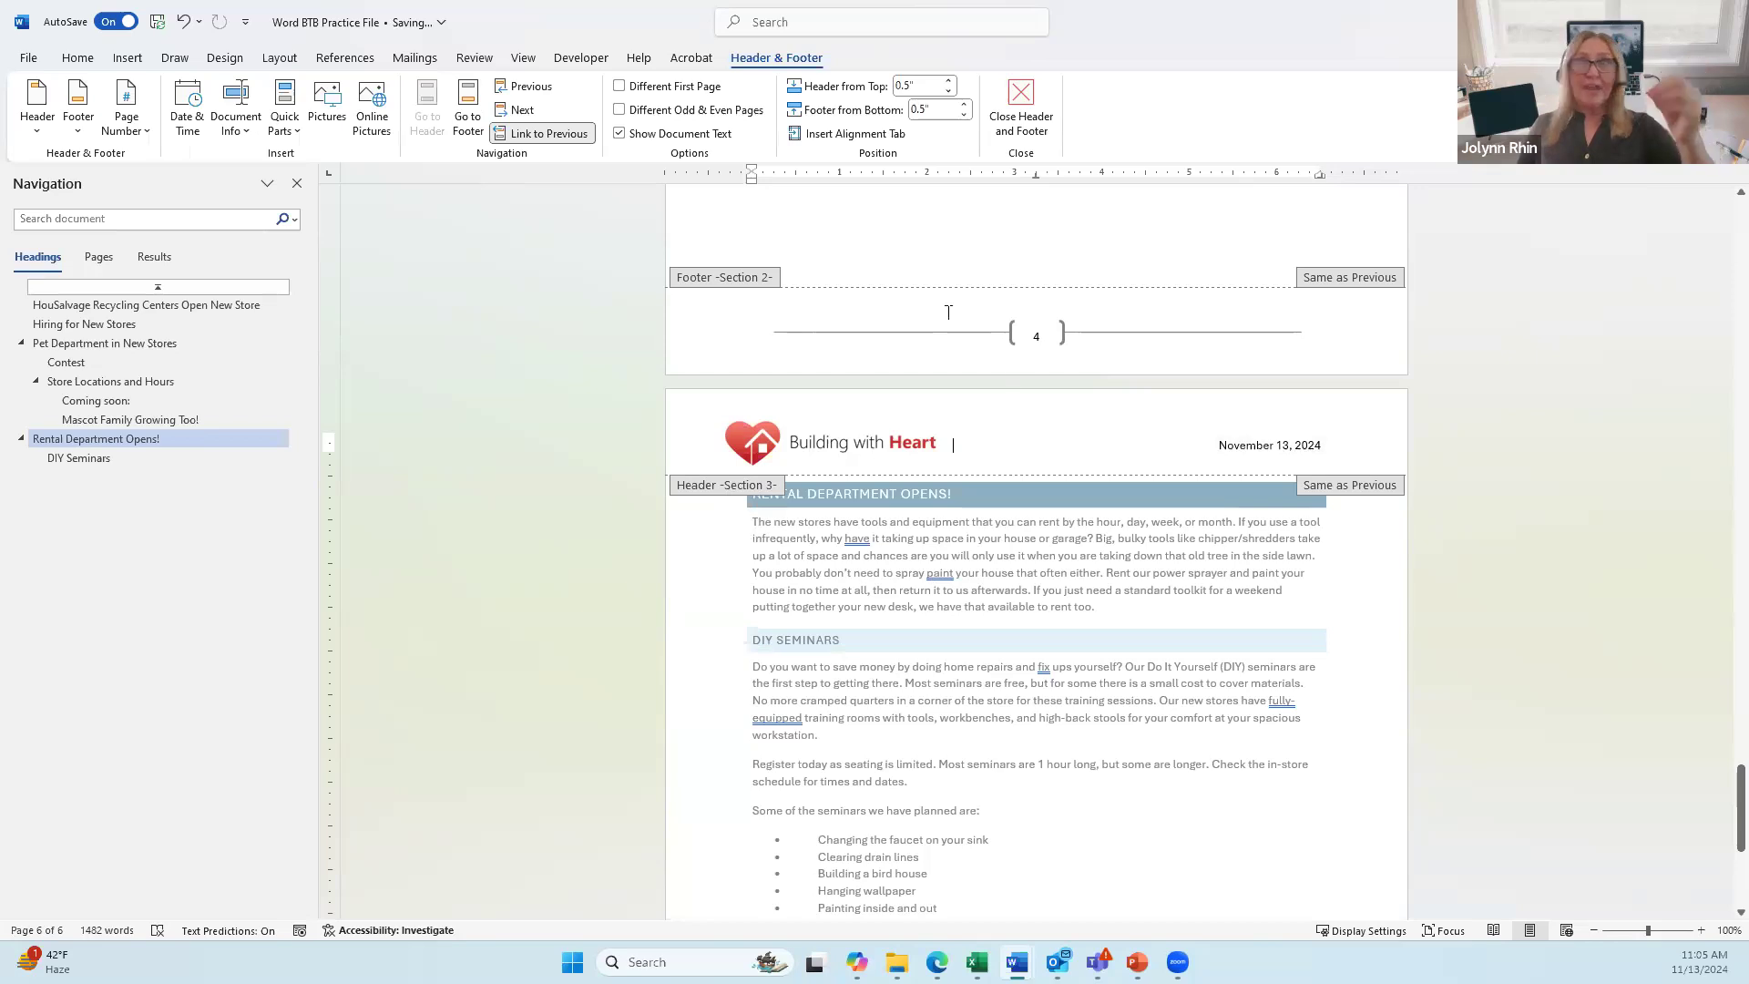
pyautogui.click(538, 135)
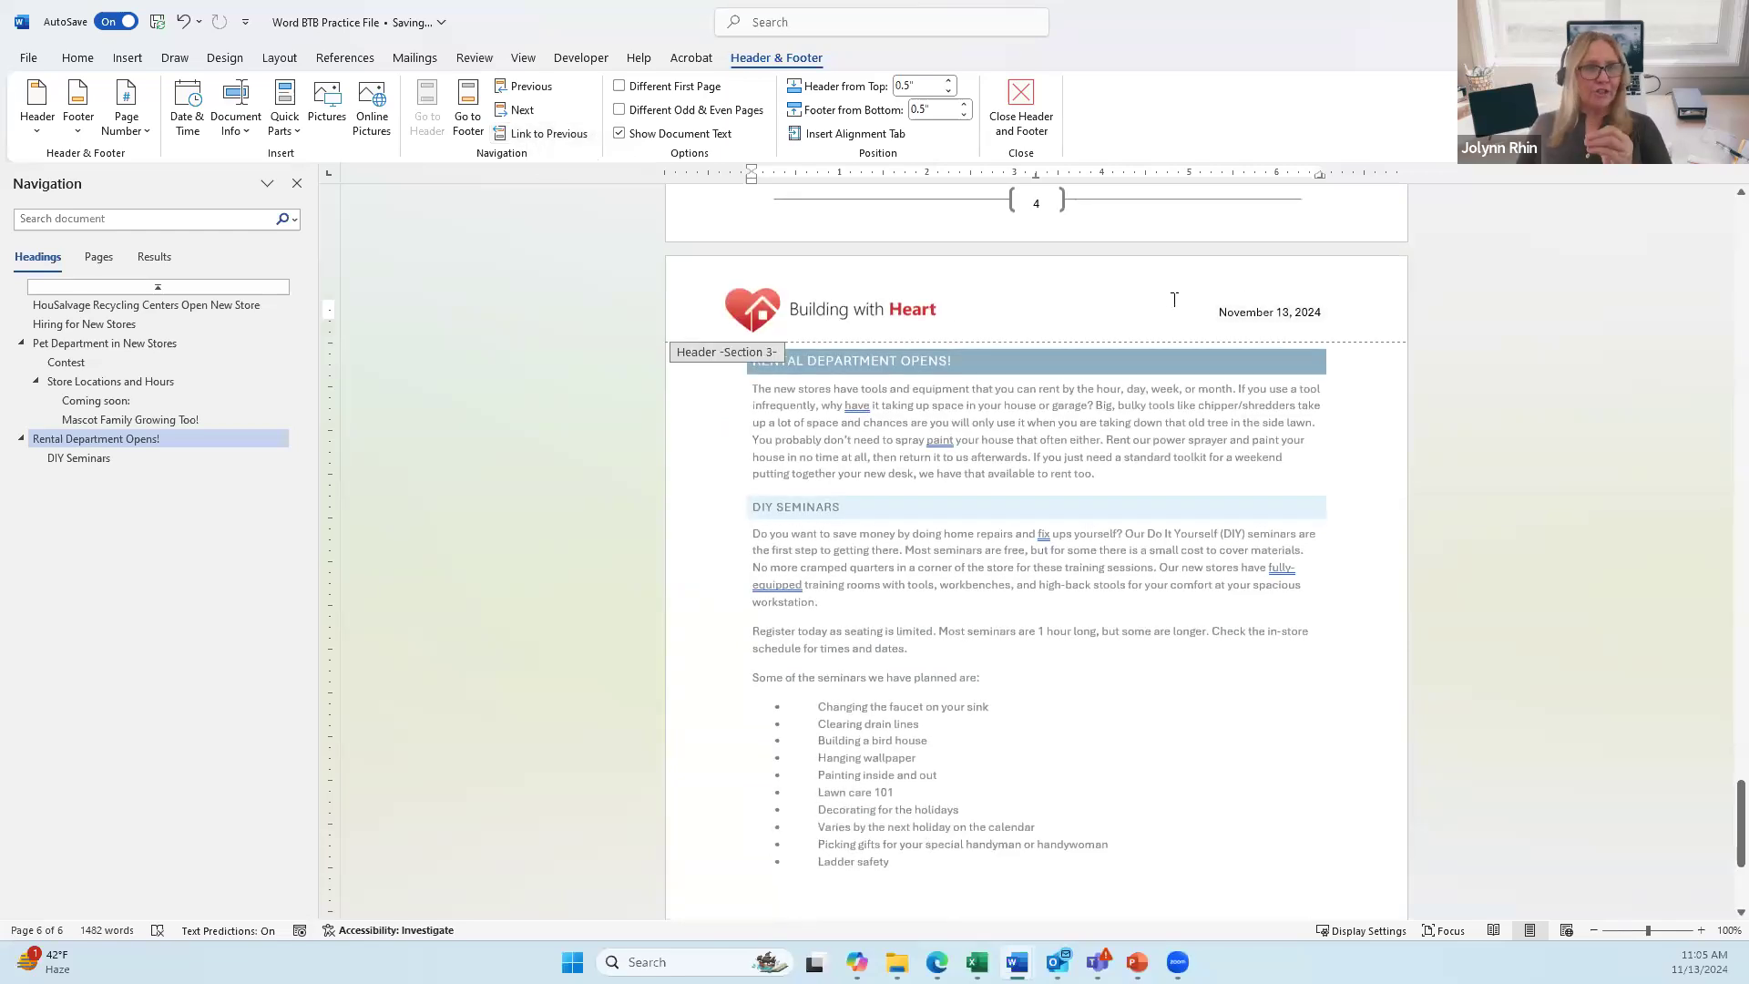
pyautogui.moveTo(1219, 308); pyautogui.dragTo(1346, 311)
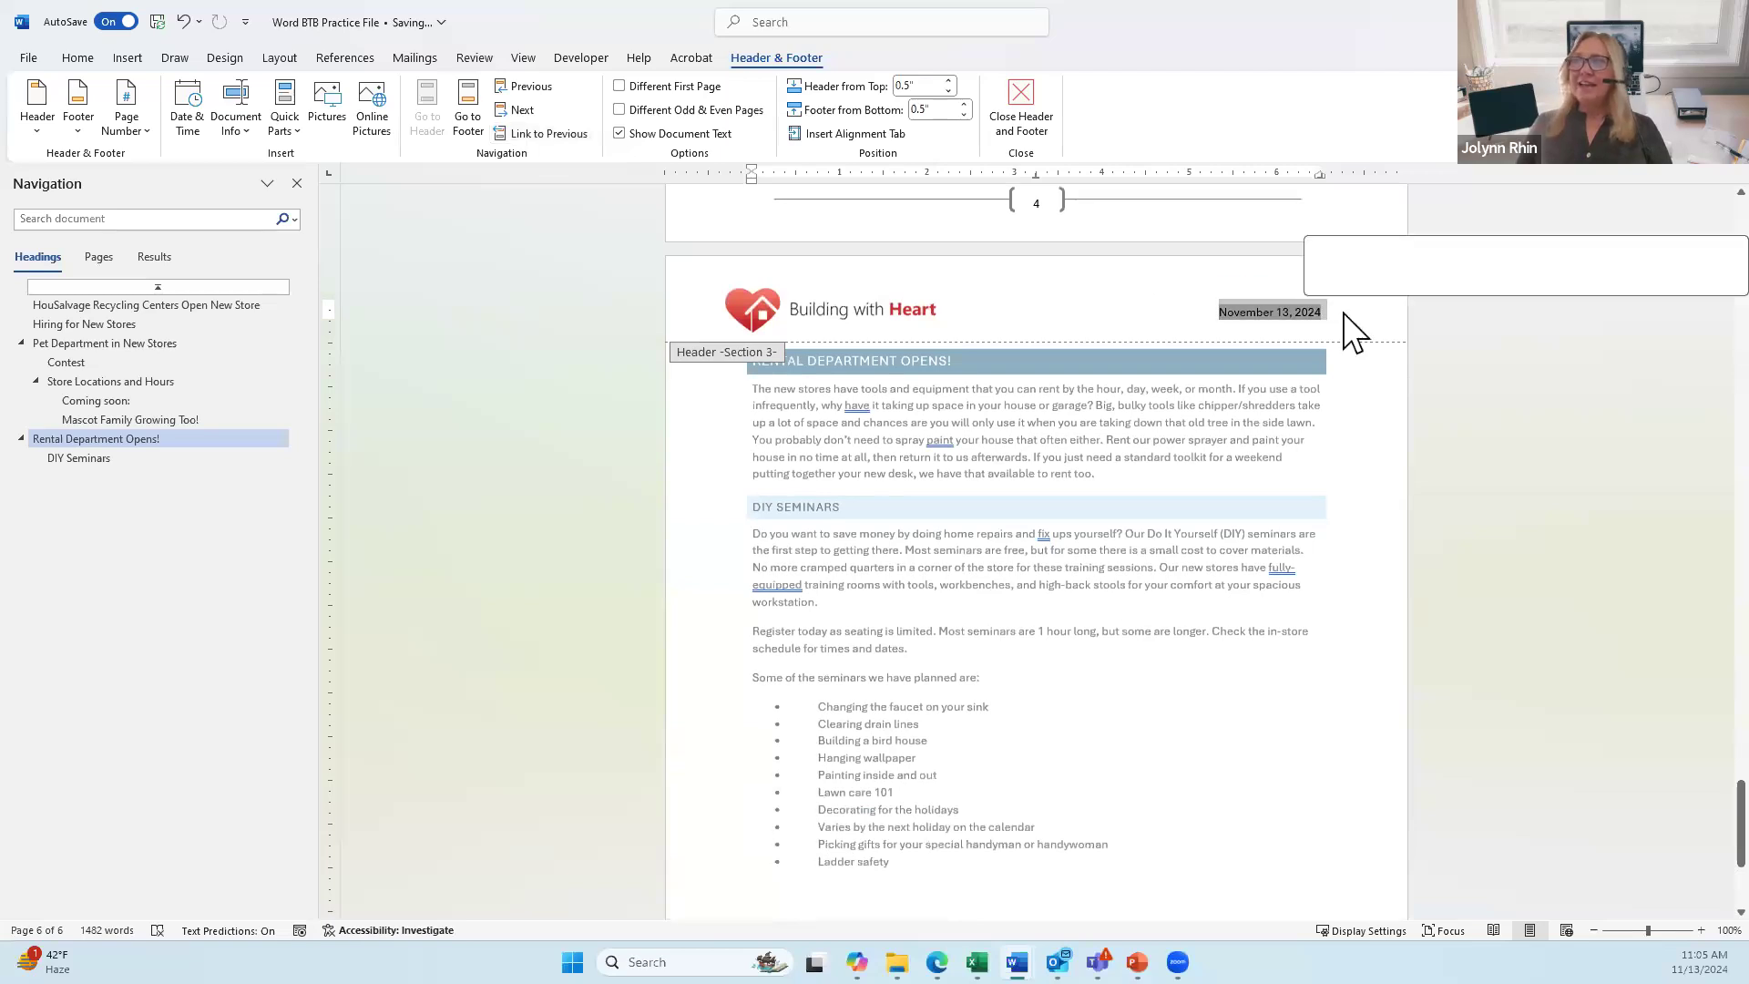
pyautogui.click(1244, 310)
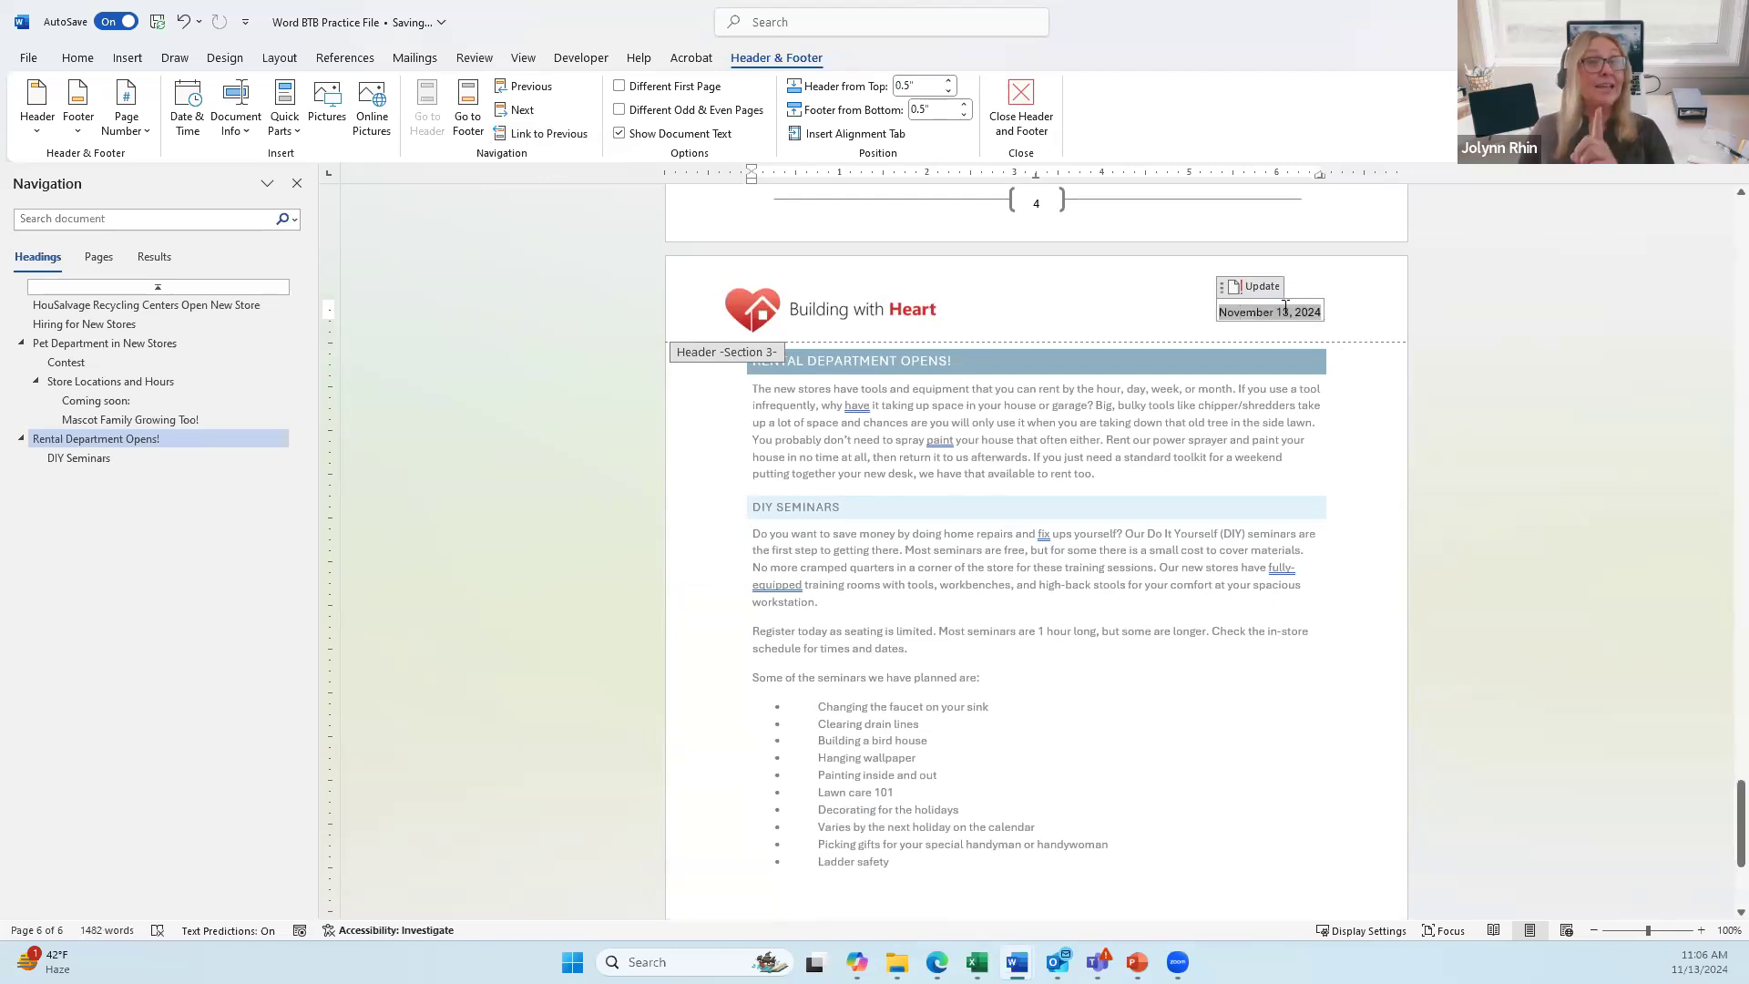
pyautogui.click(1222, 291)
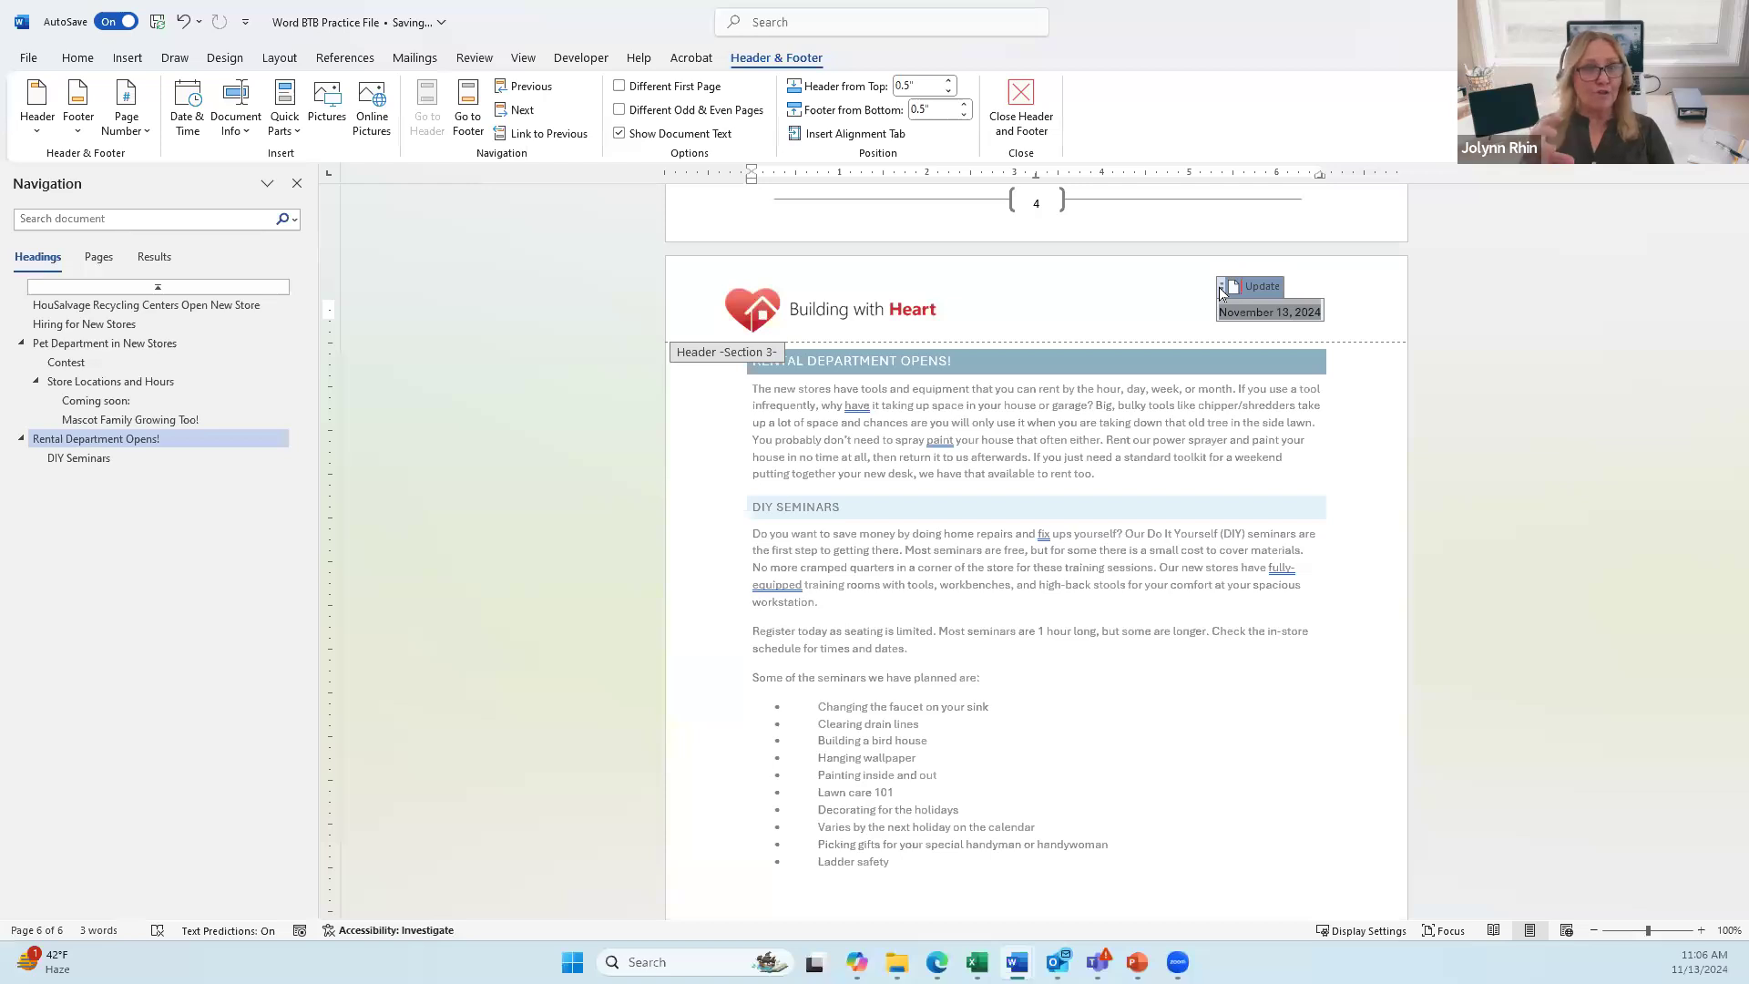
pyautogui.press('Delete')
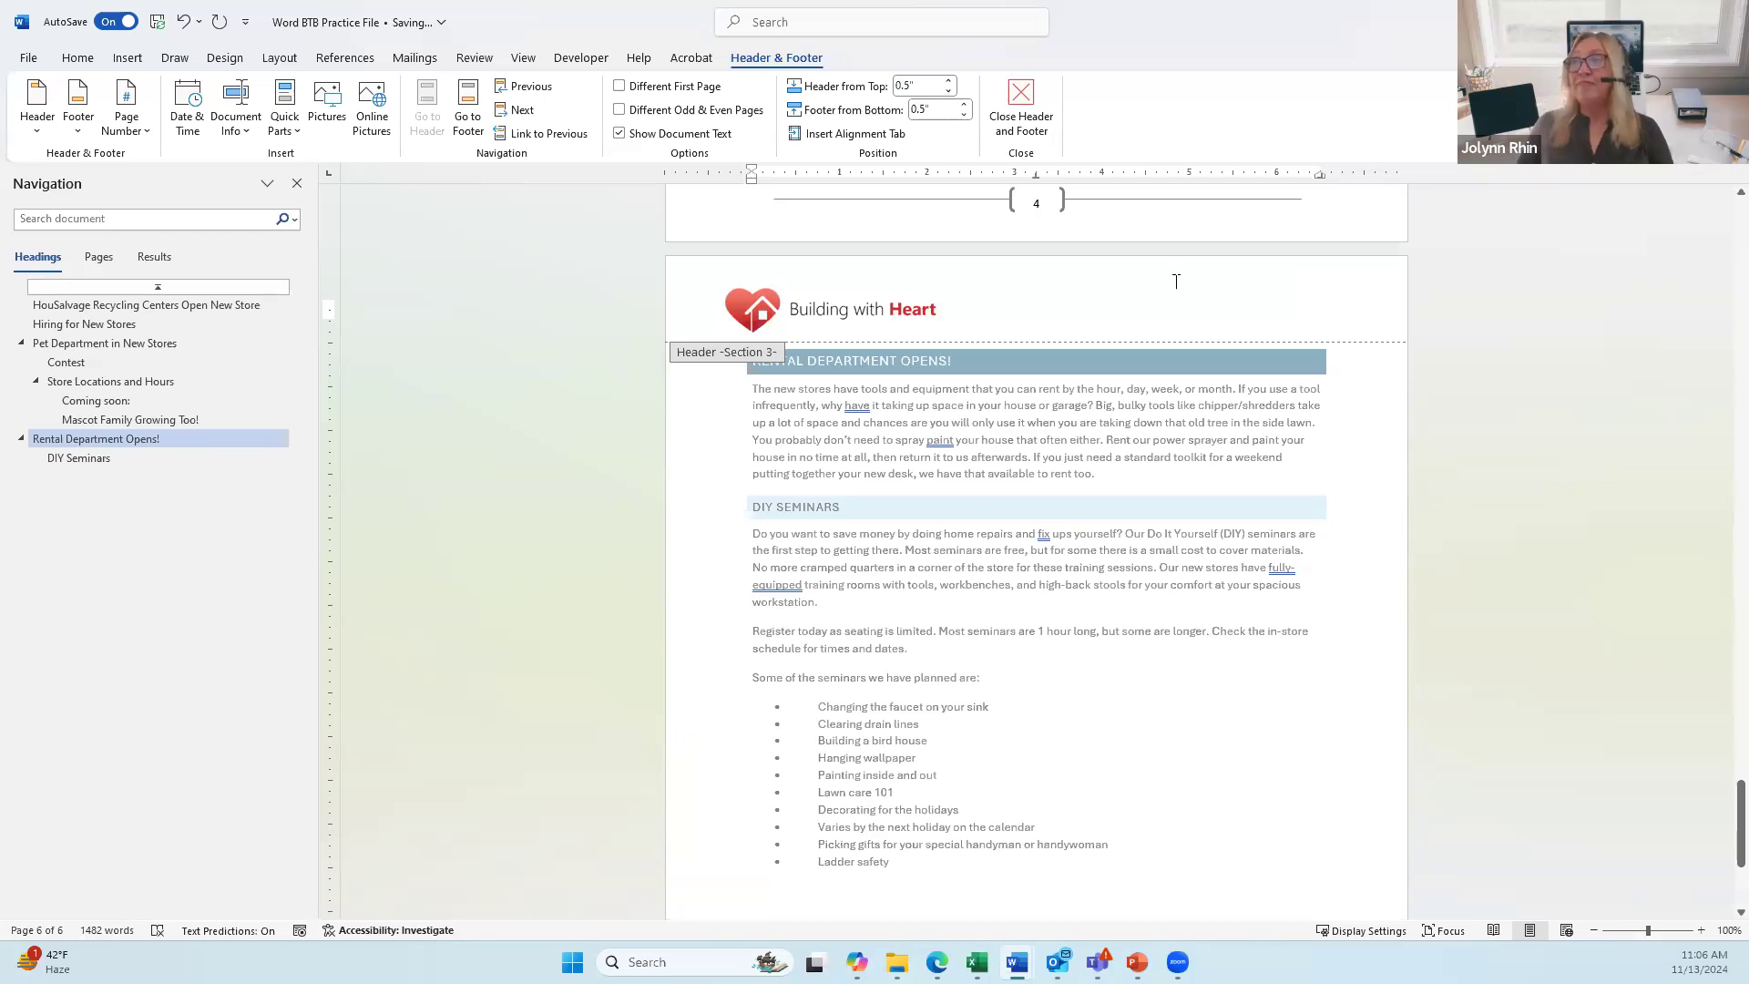
pyautogui.moveTo(804, 319); pyautogui.dragTo(1029, 312)
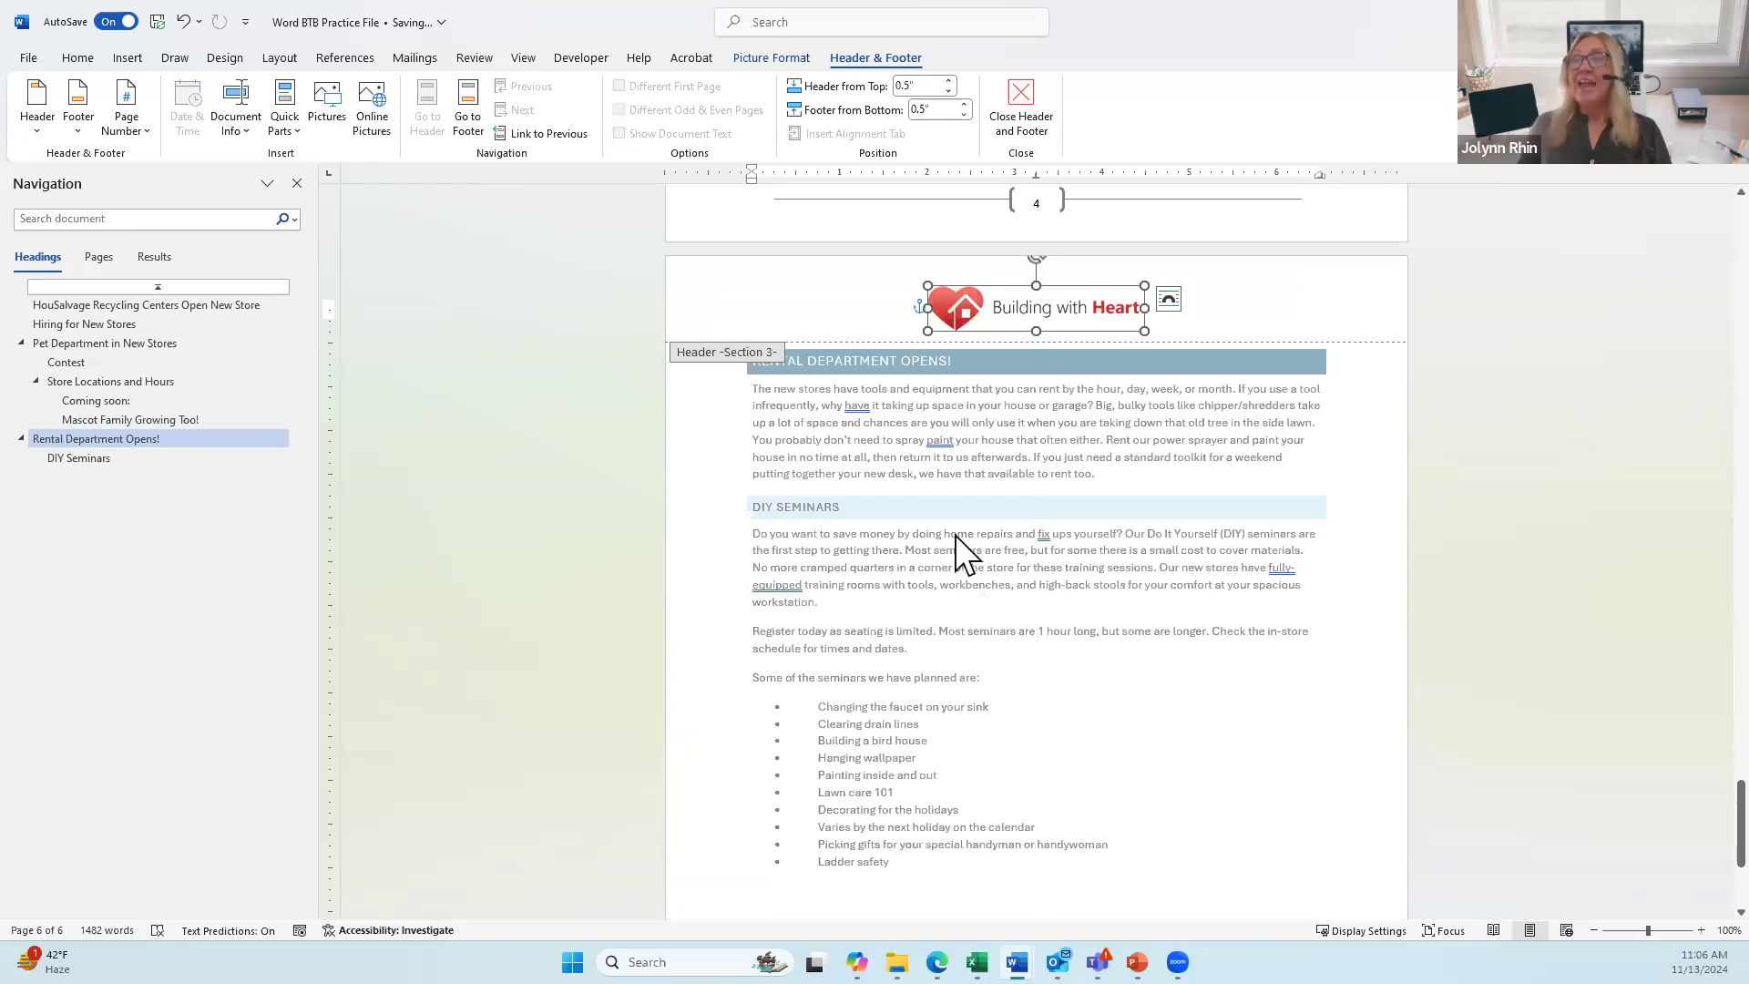
pyautogui.doubleClick(909, 456)
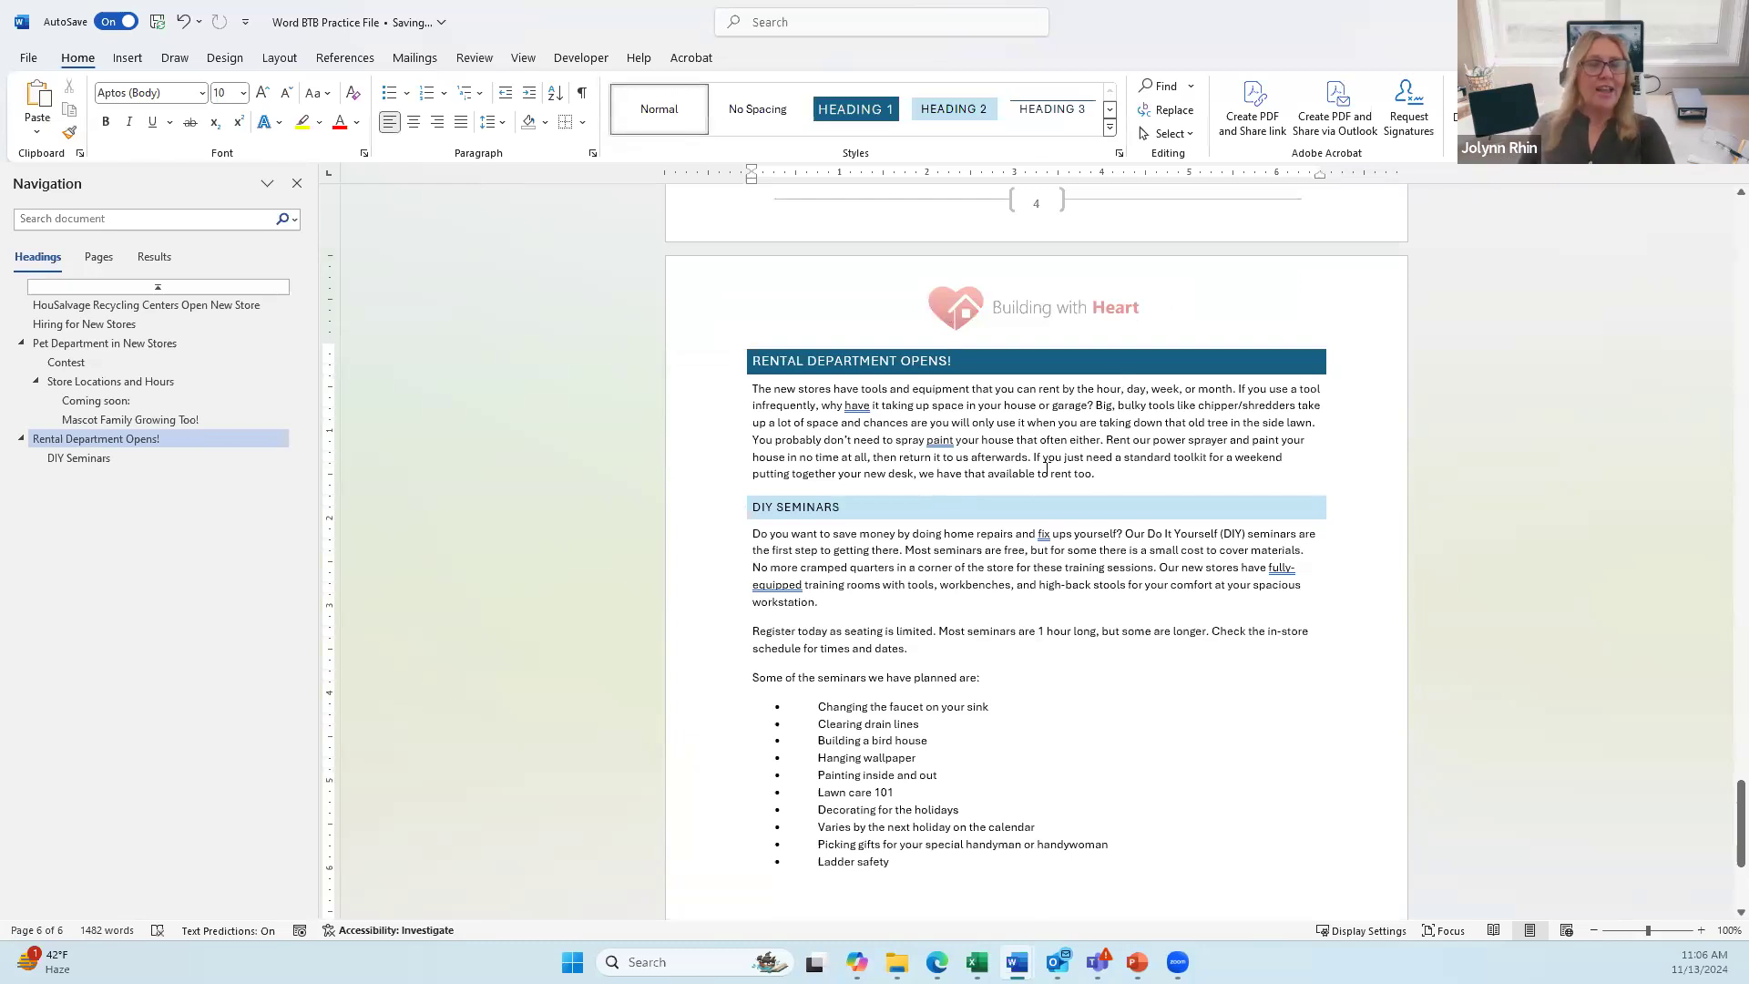
# Step: Scroll up and select the picture near the page-4 header
pyautogui.scroll(10, 934, 408)
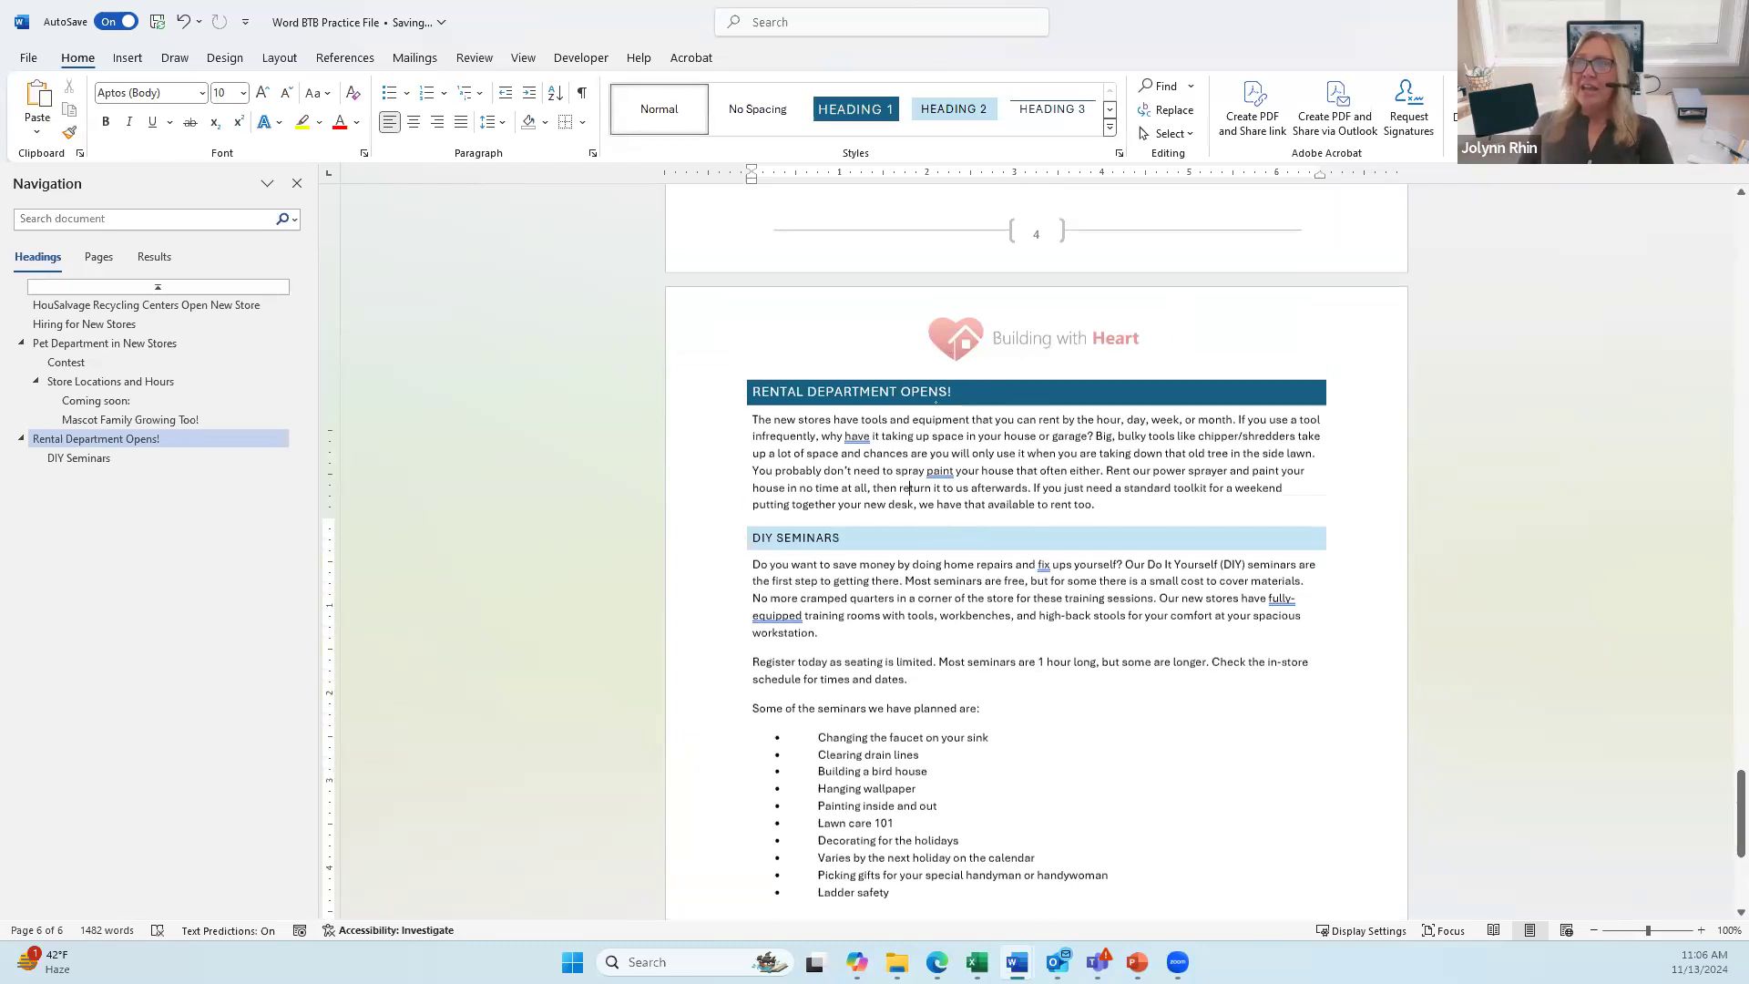
pyautogui.scroll(10, 934, 409)
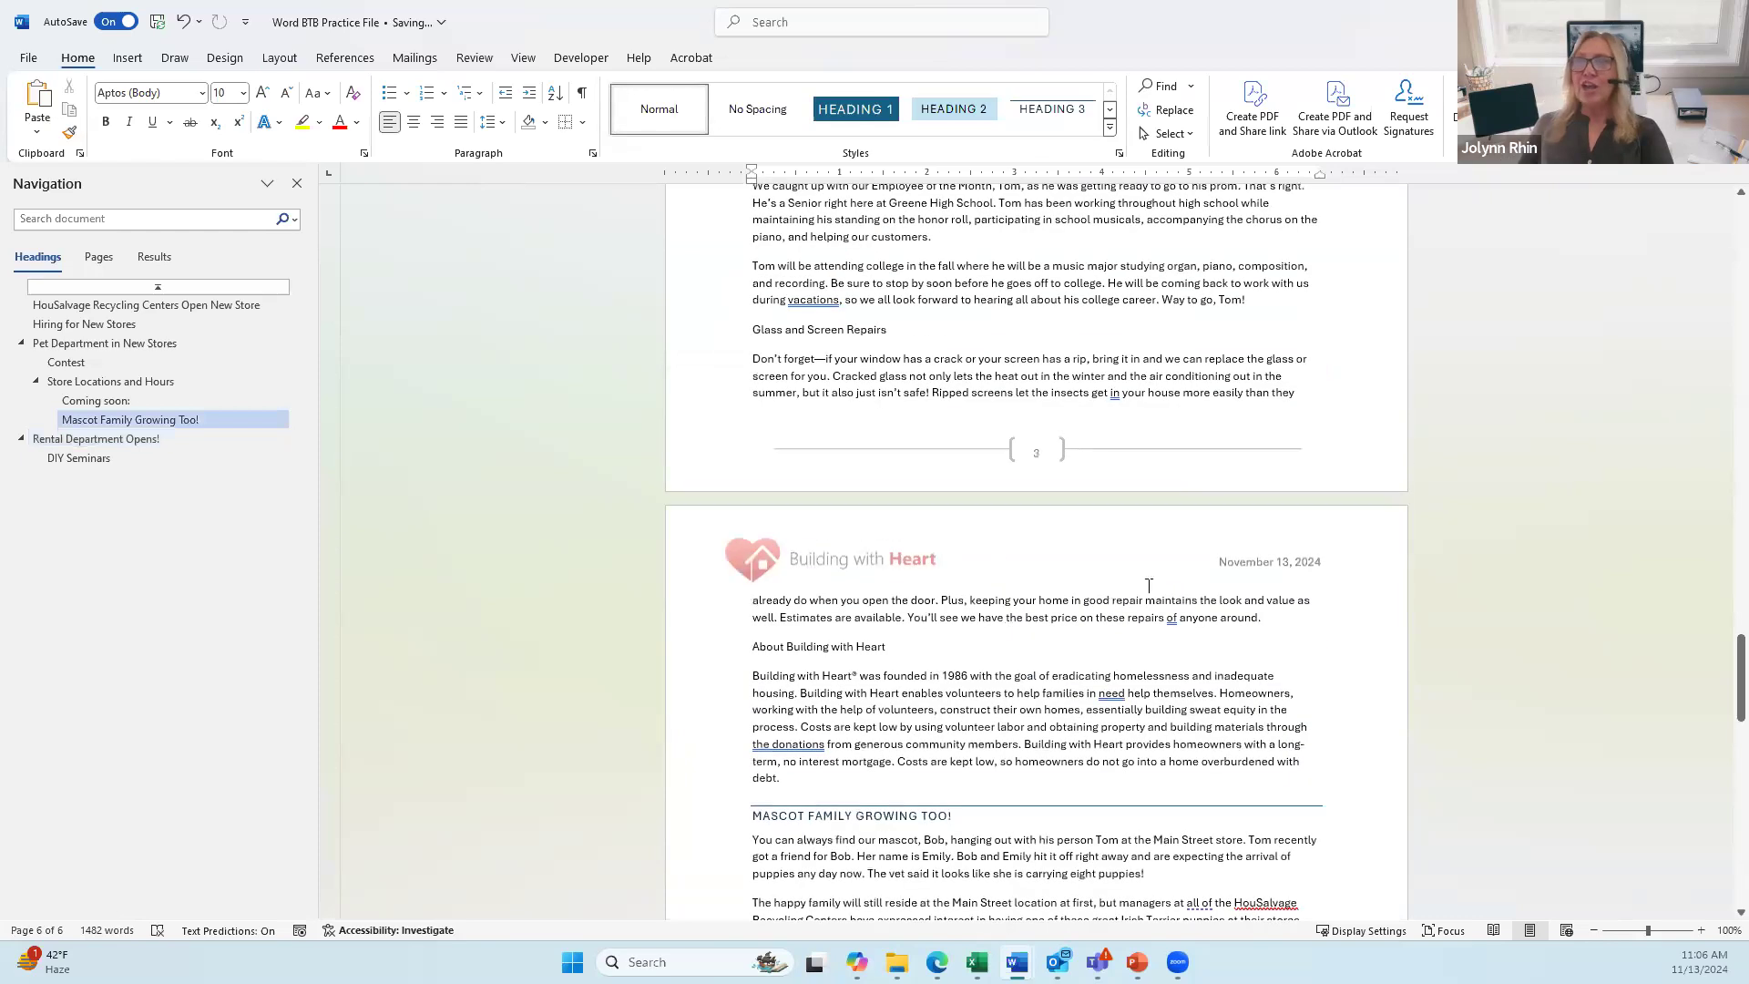
pyautogui.click(1043, 553)
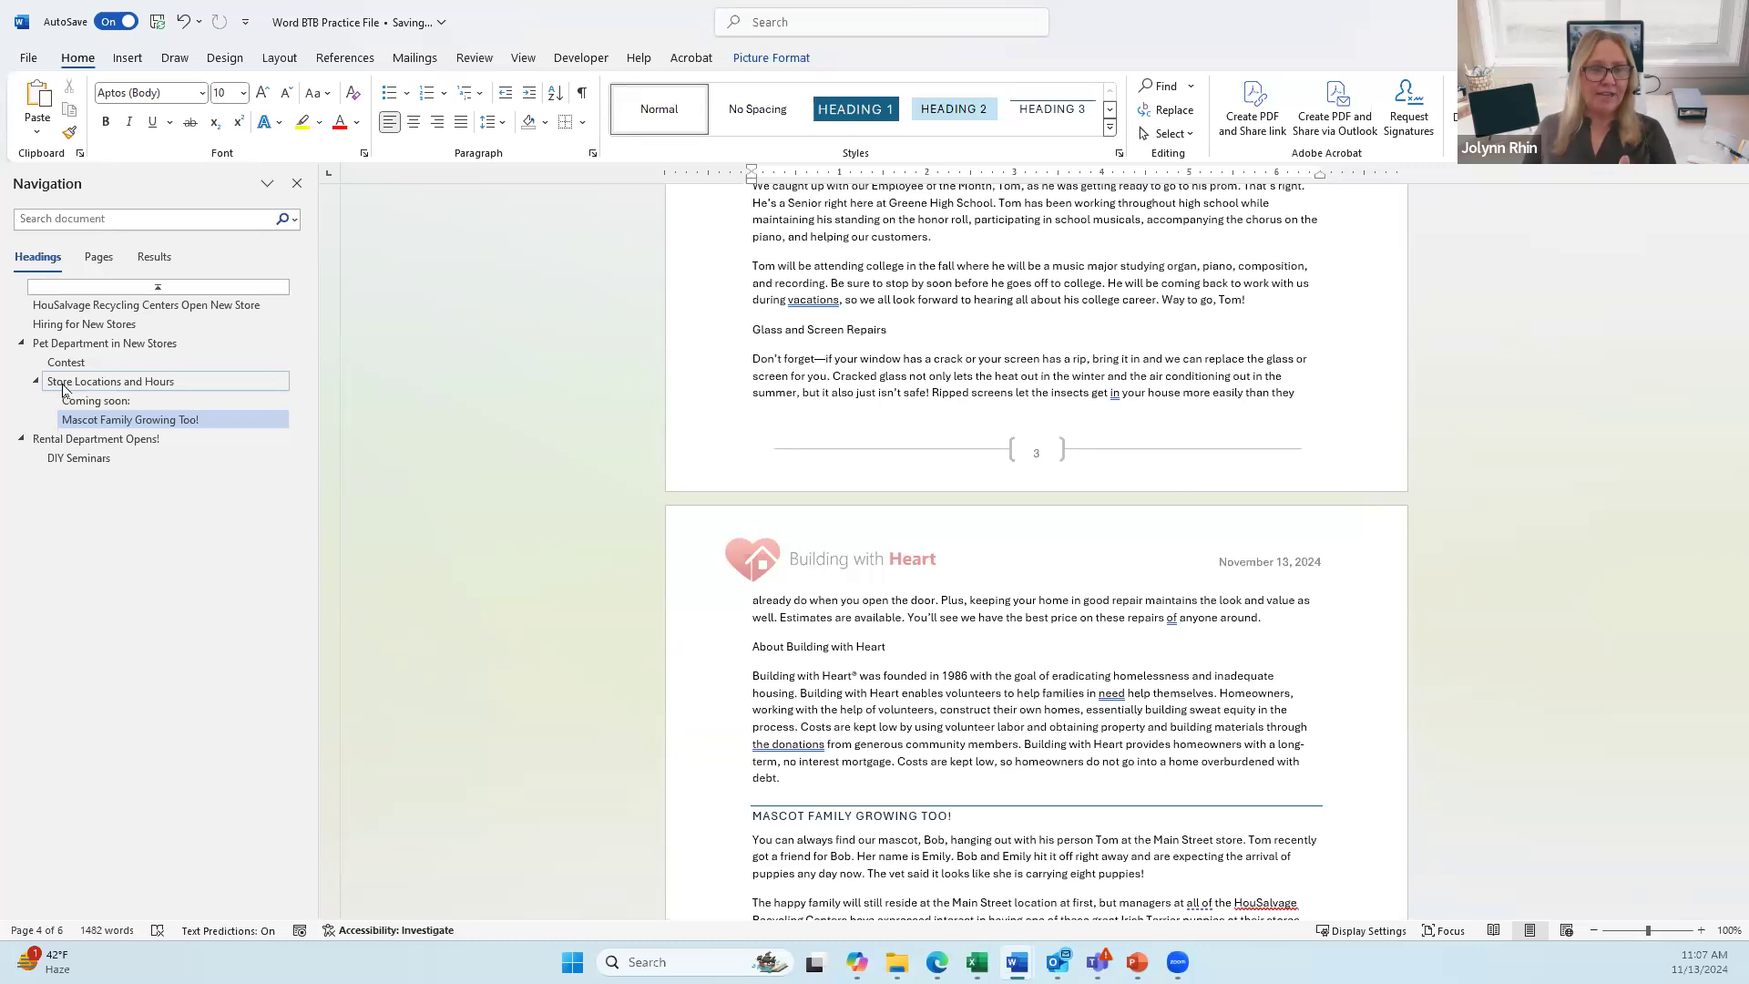
# Step: Collapse Store Locations, Pet Department and Rental Department, re-expand Pet Department, then go to Hiring for New Stores
pyautogui.click(36, 383)
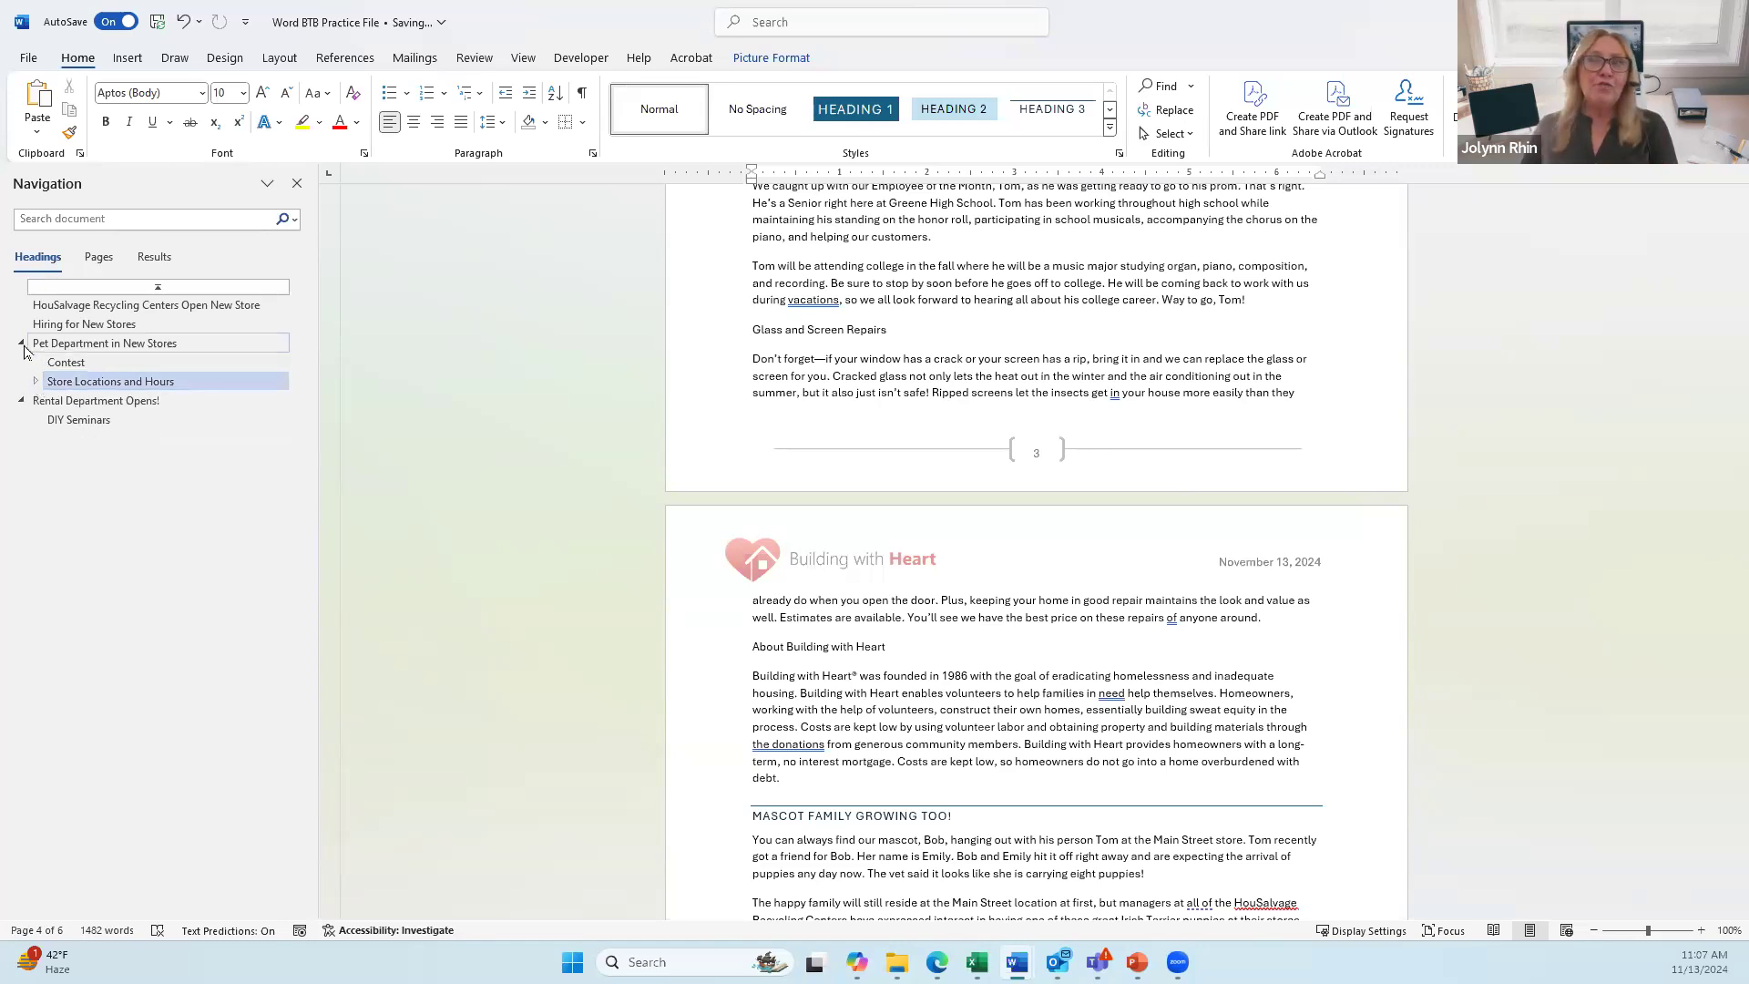
pyautogui.click(21, 343)
pyautogui.click(20, 363)
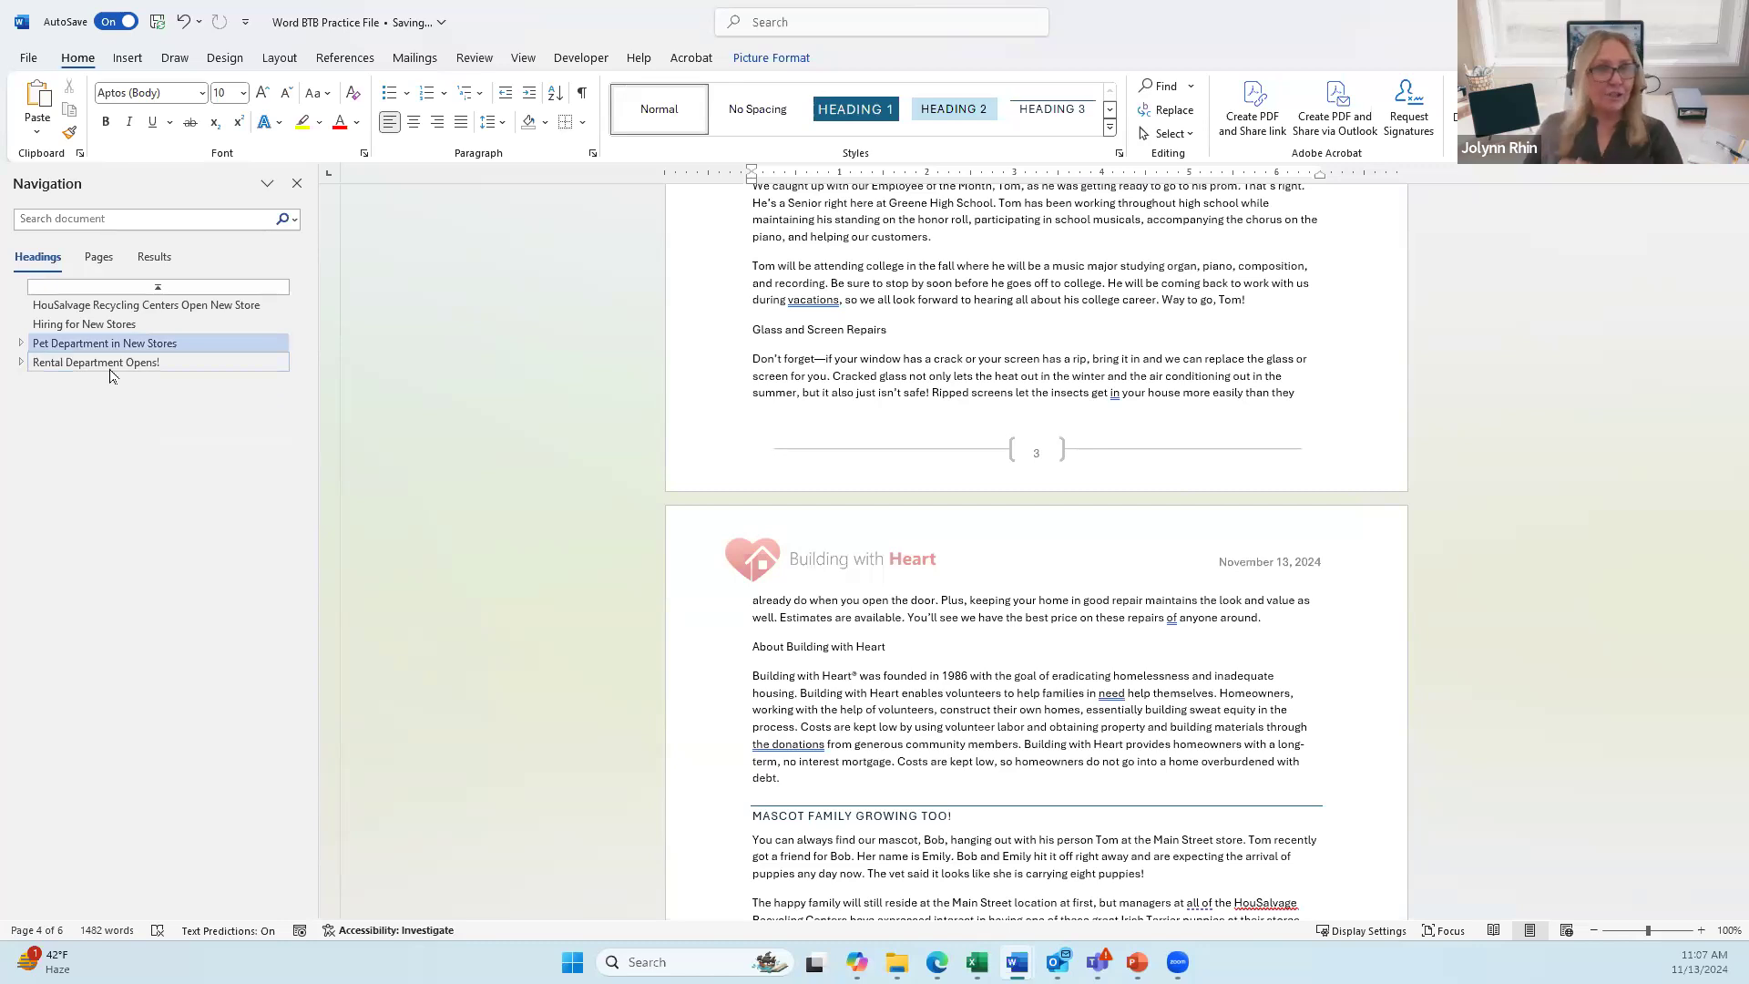
pyautogui.click(21, 343)
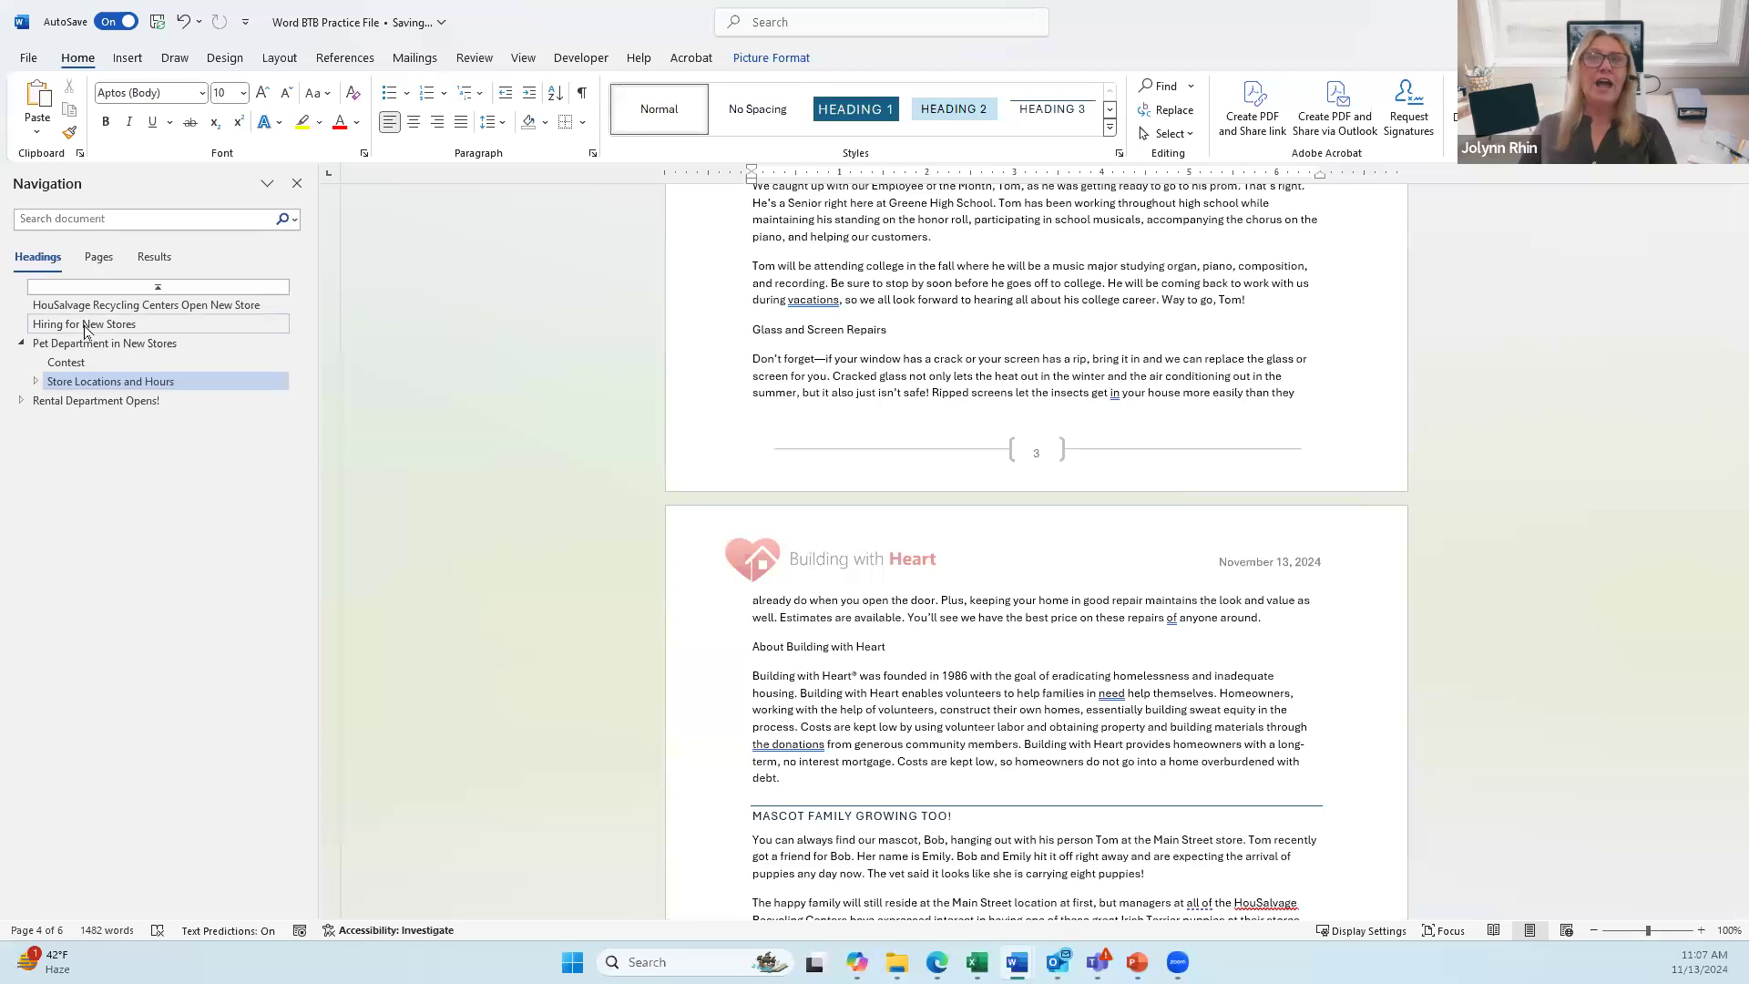
pyautogui.click(223, 326)
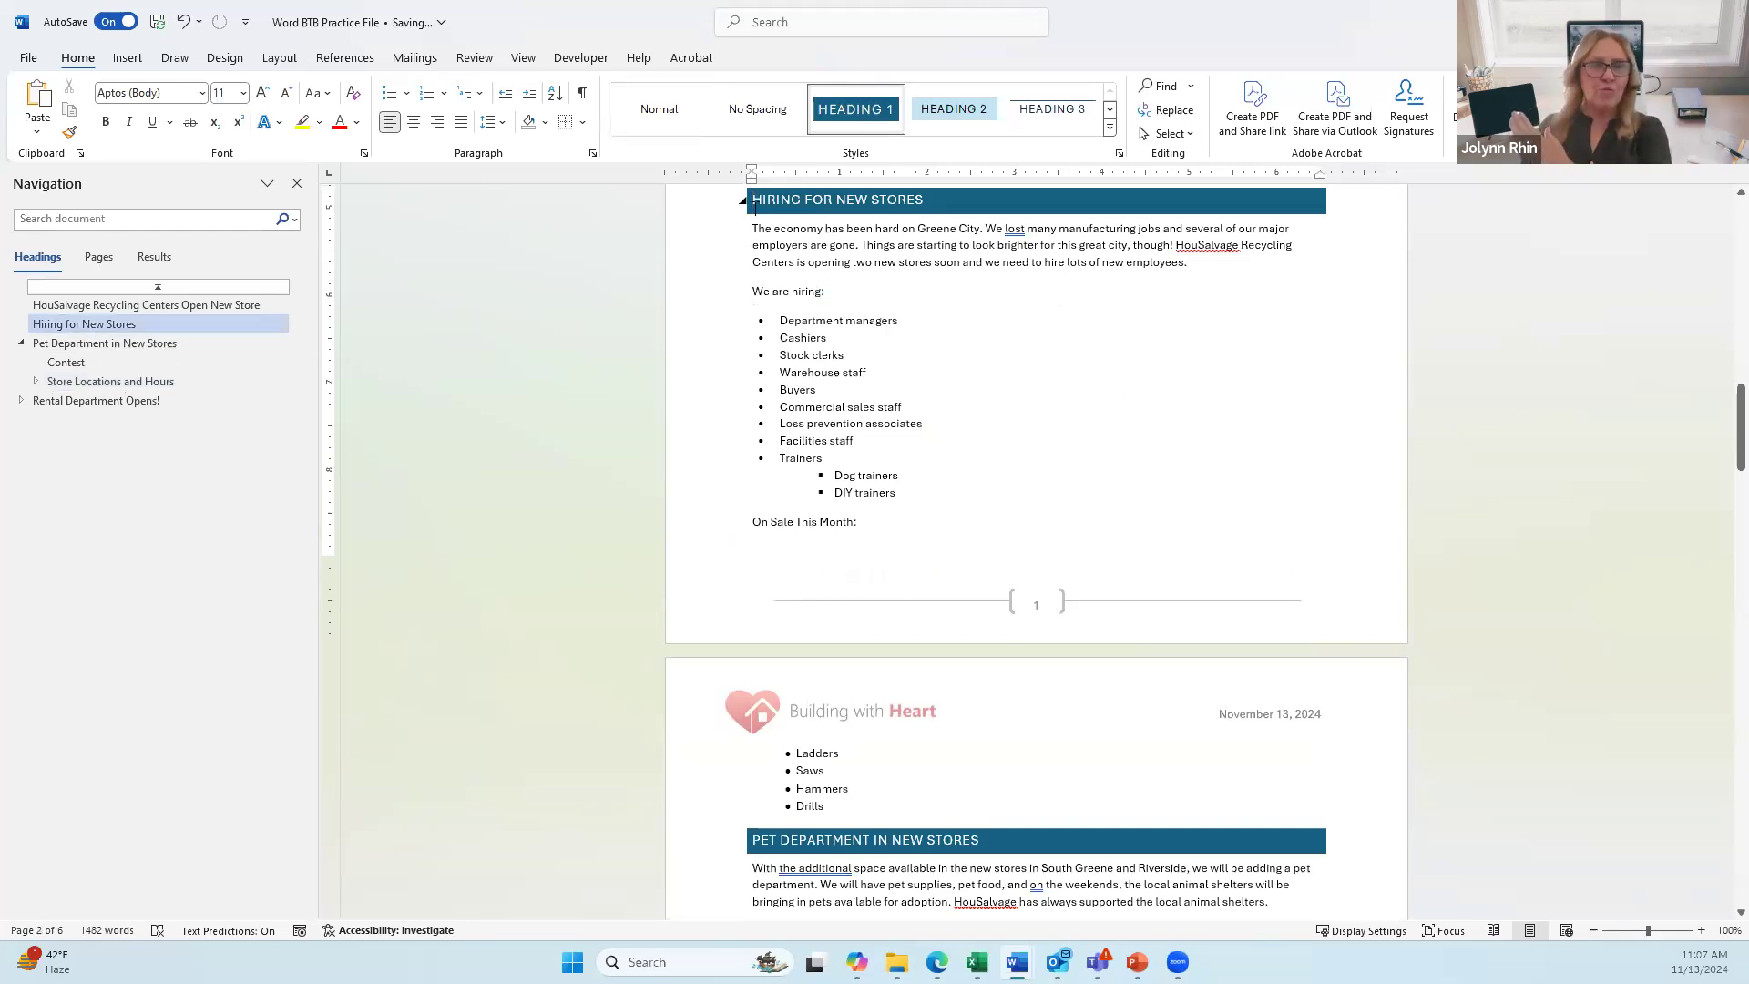
pyautogui.click(743, 203)
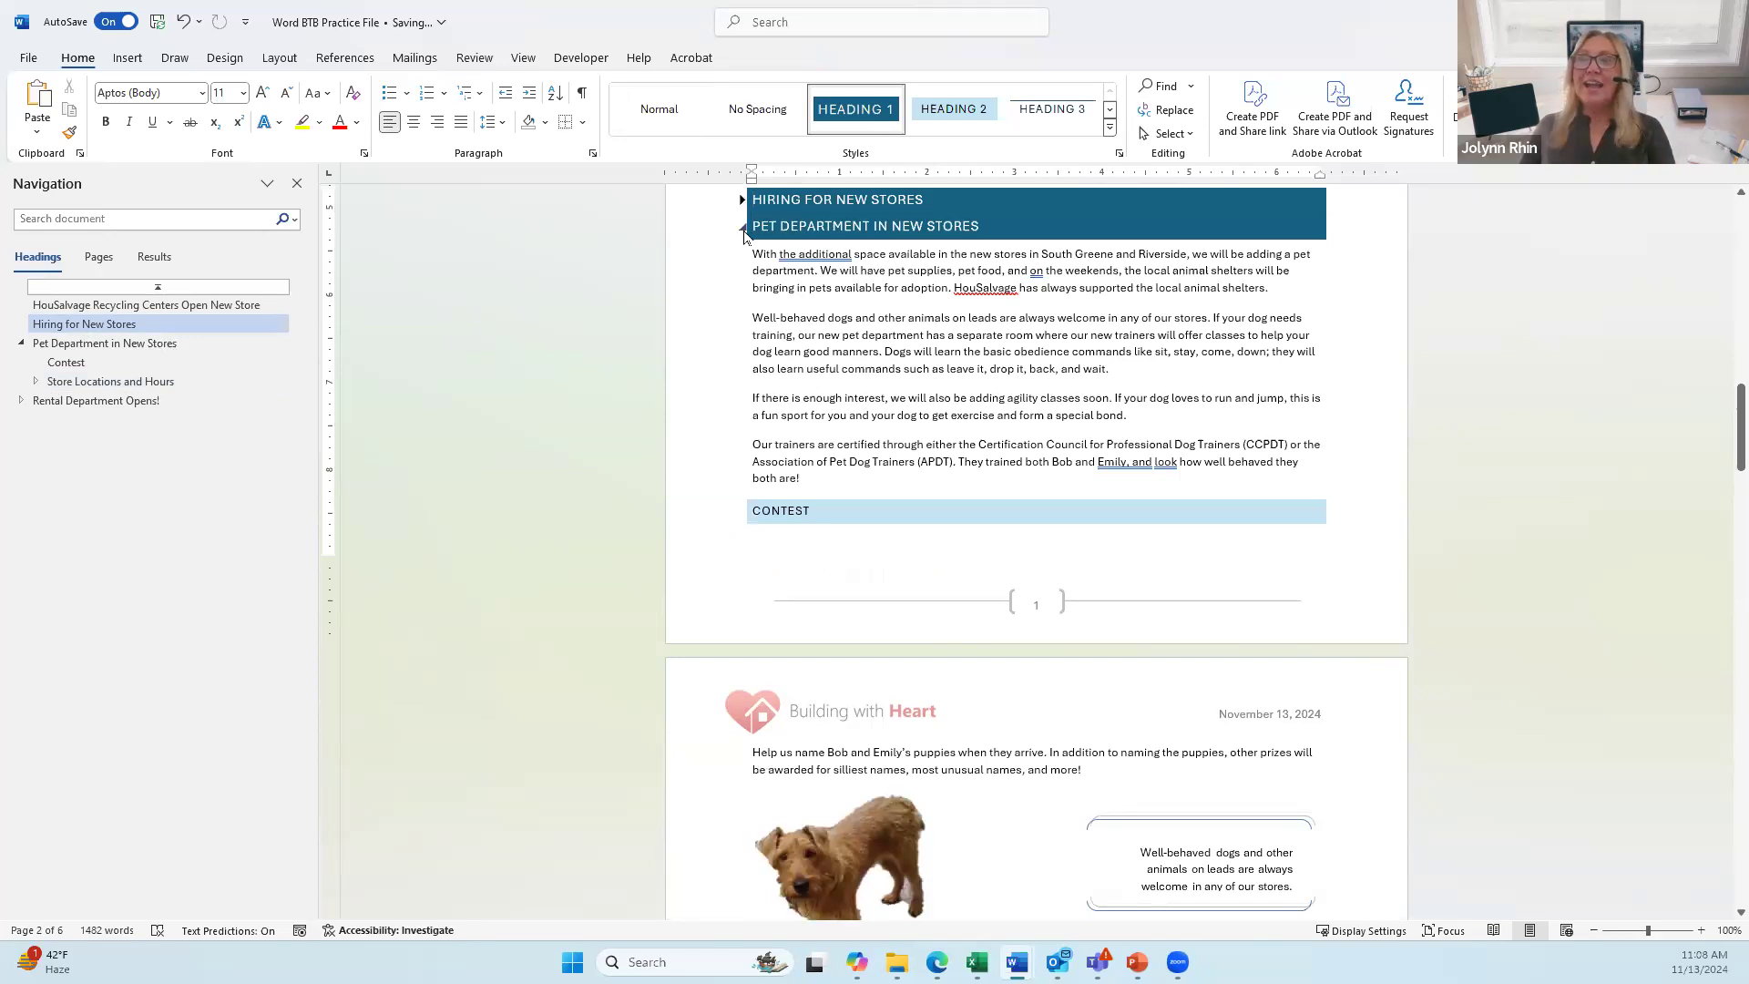
pyautogui.click(742, 228)
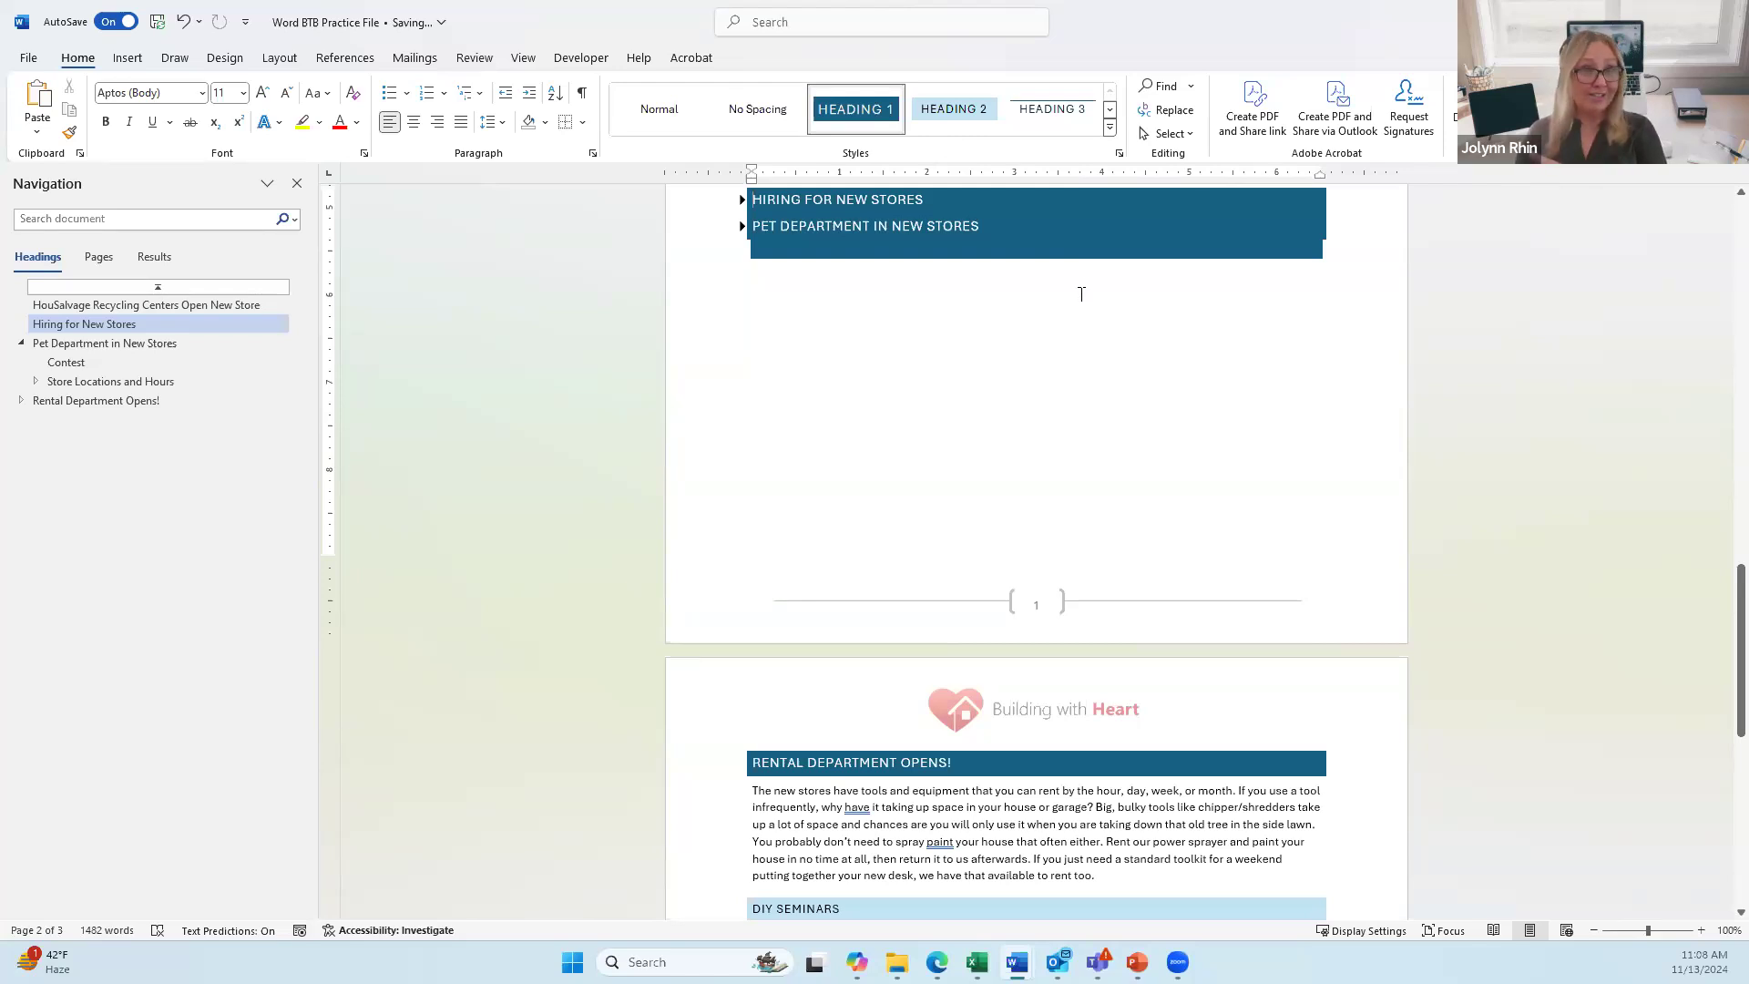
pyautogui.click(742, 201)
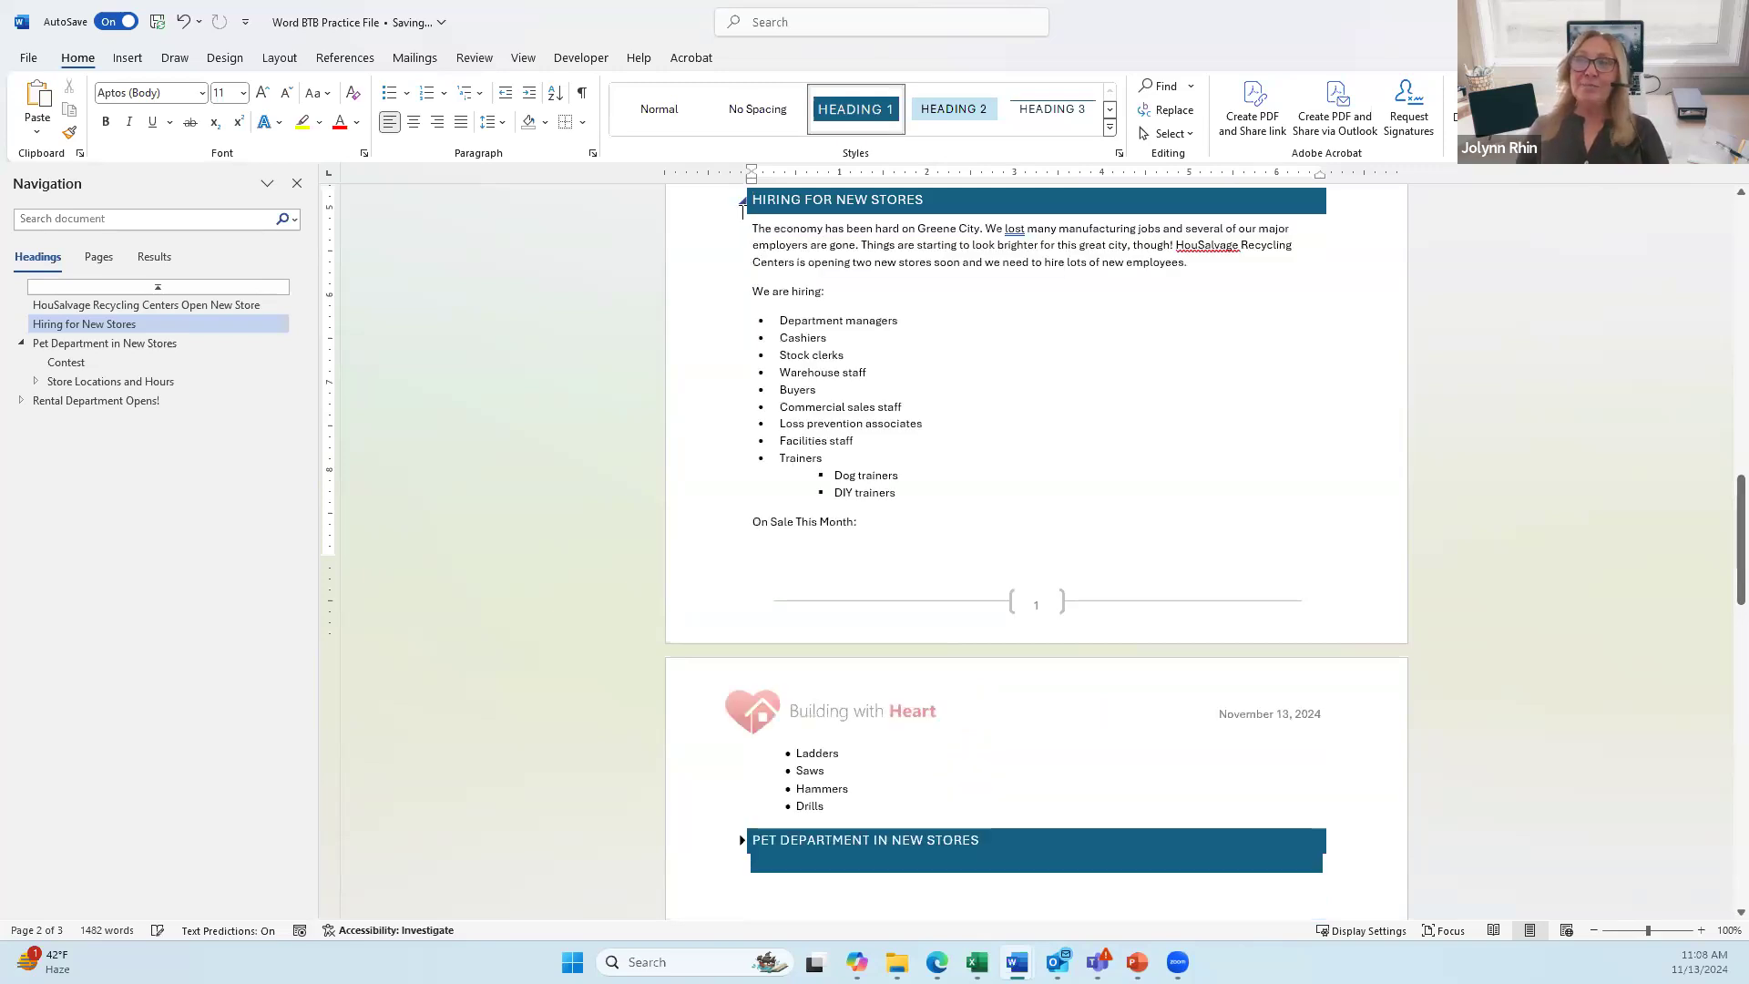
pyautogui.scroll(-4, 733, 611)
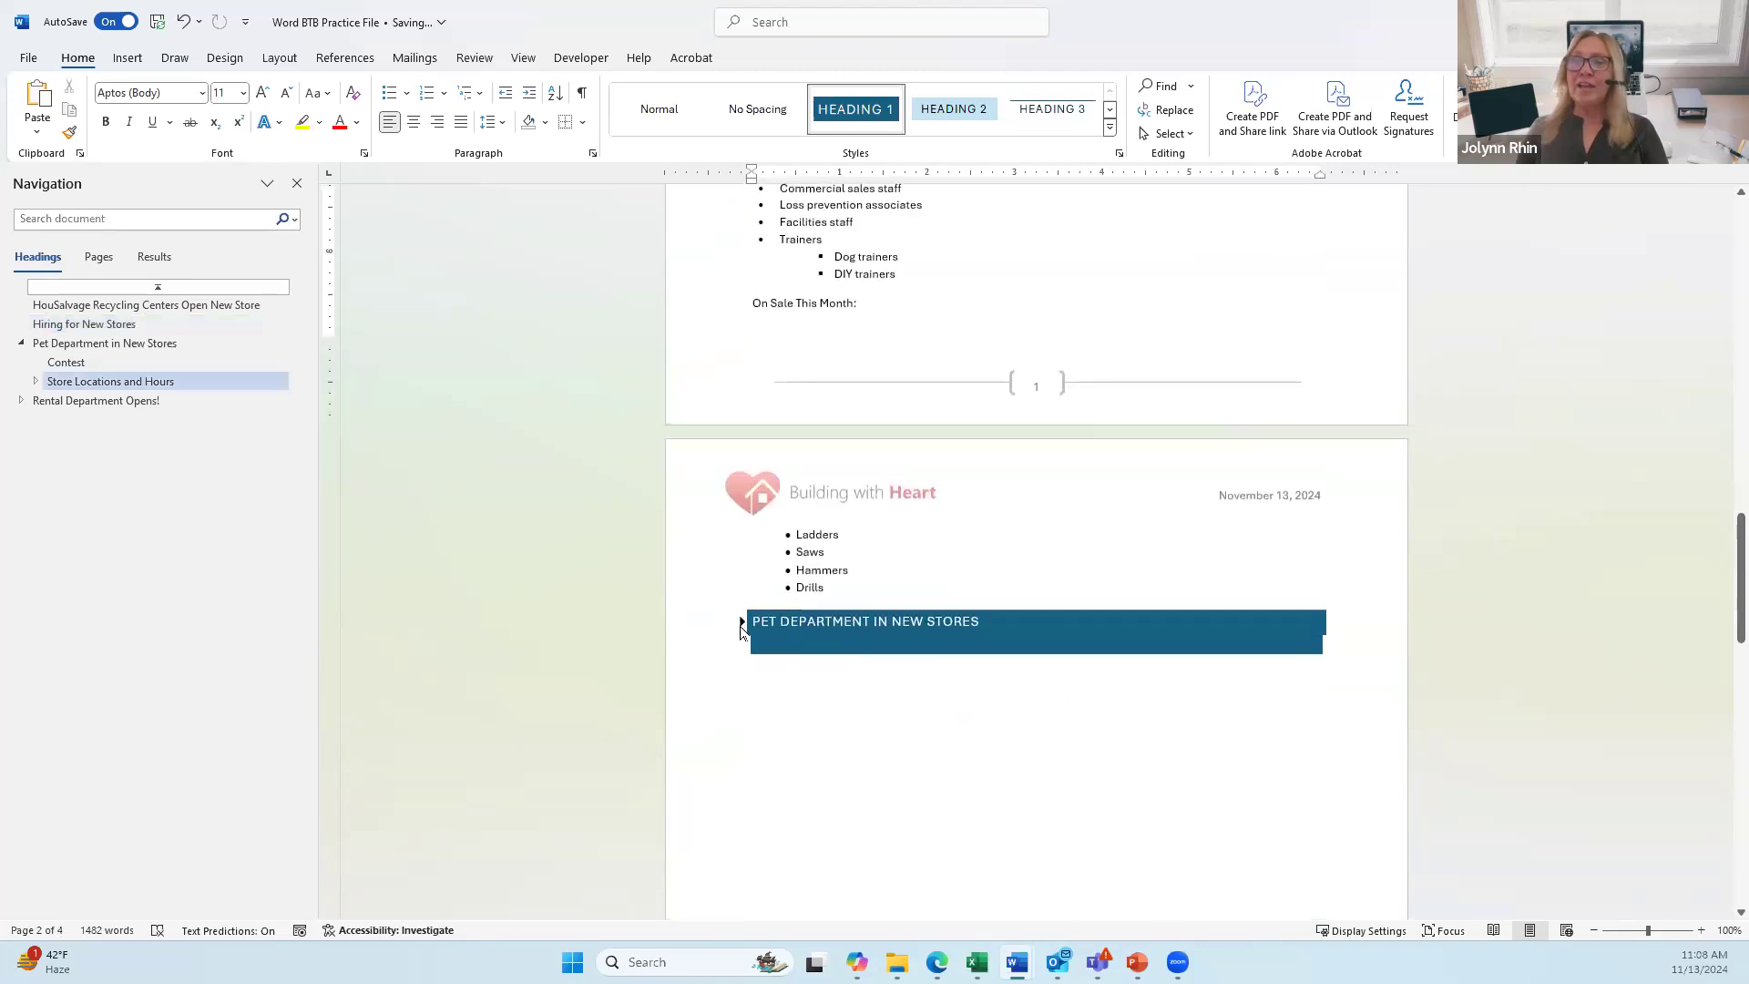
pyautogui.click(742, 626)
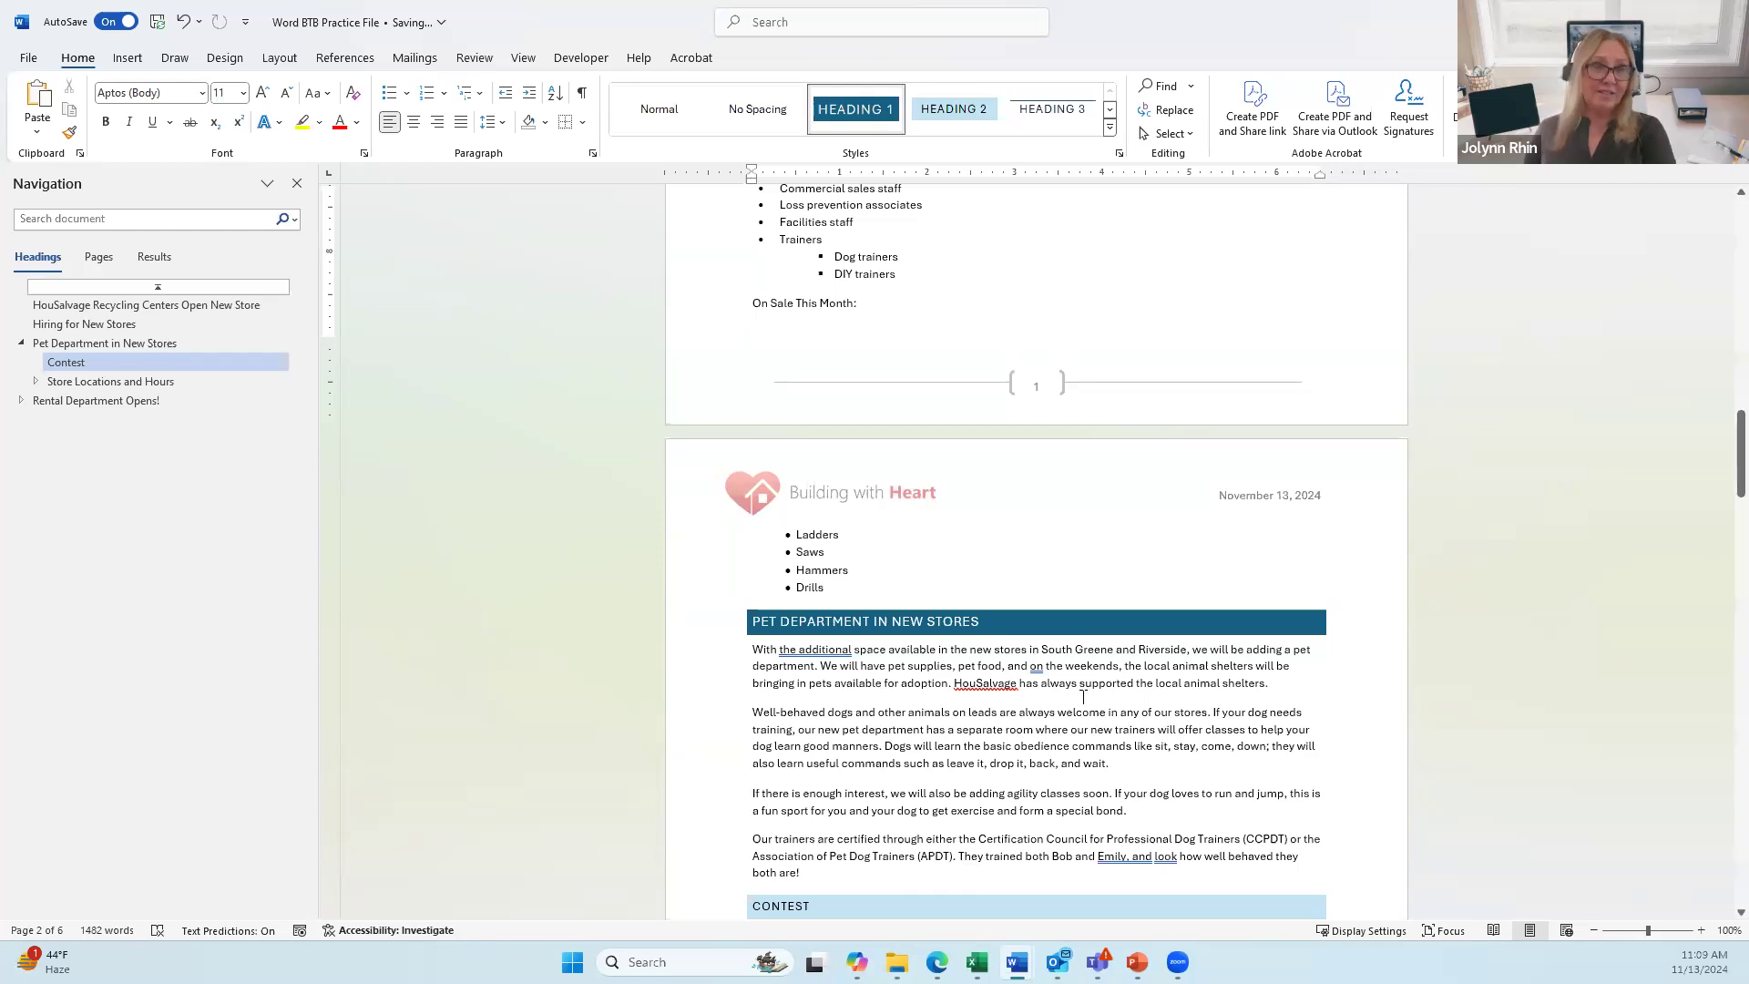
pyautogui.scroll(2, 1083, 696)
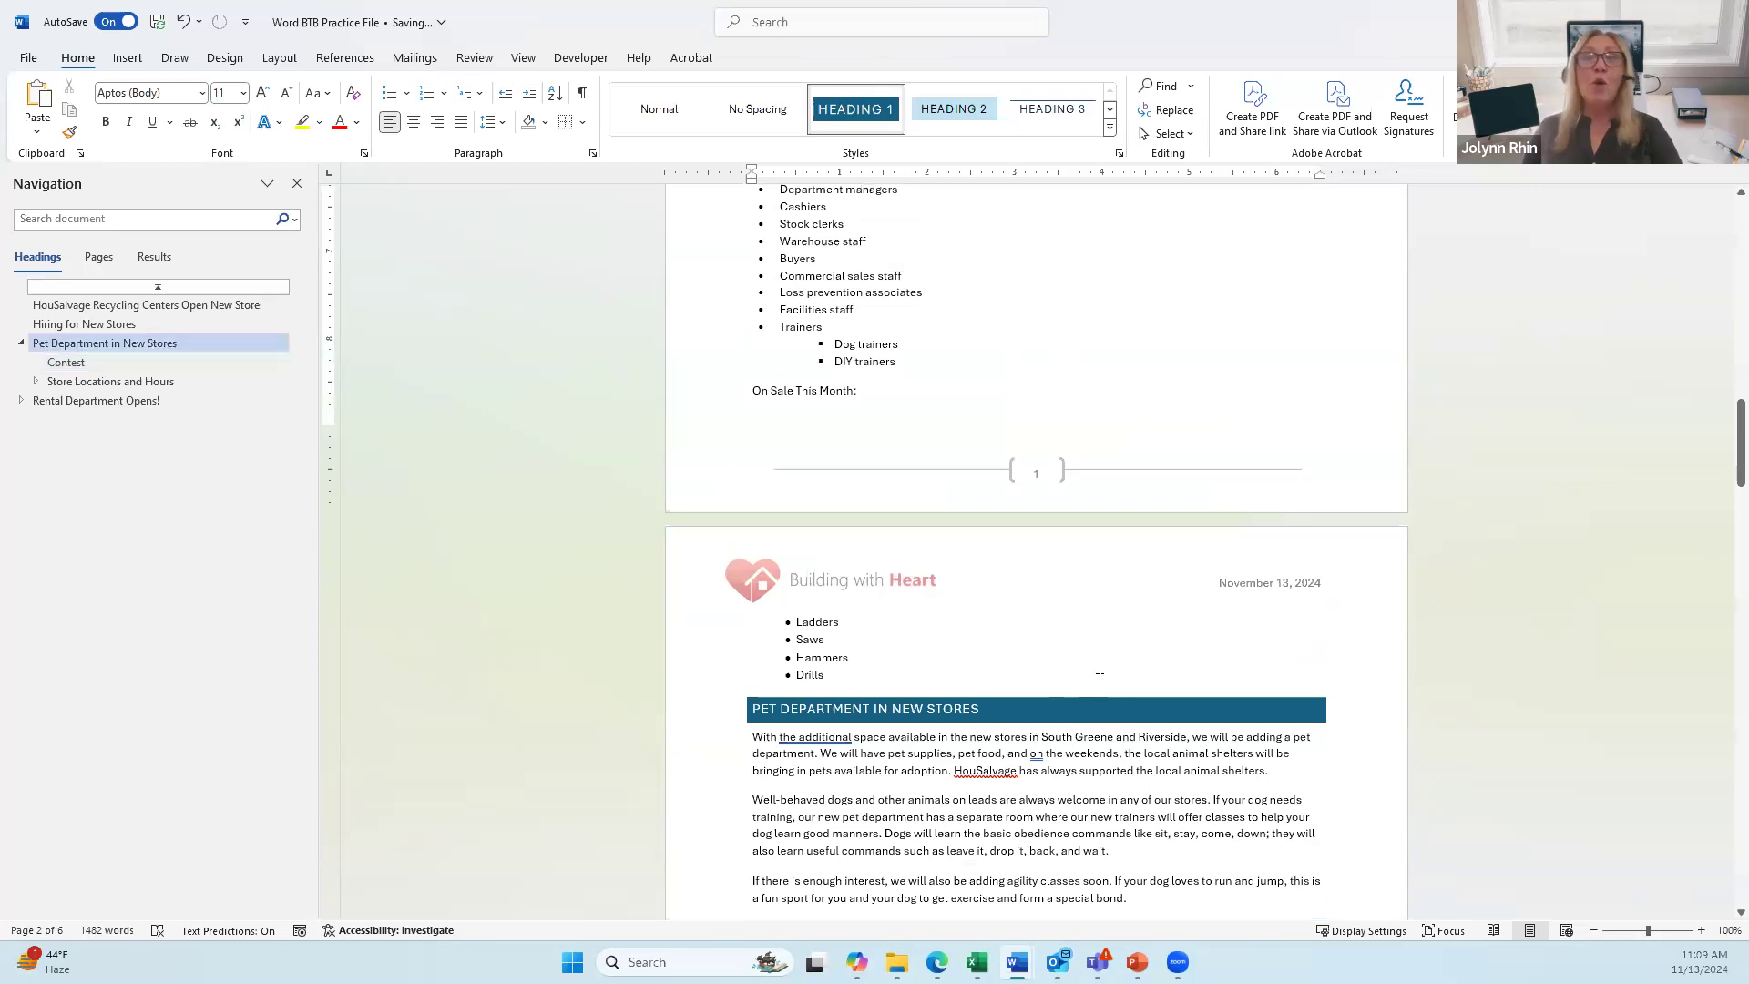
# Step: Update the entire table of contents at the document start, then follow its Rental Department Opens! entry
pyautogui.click(162, 287)
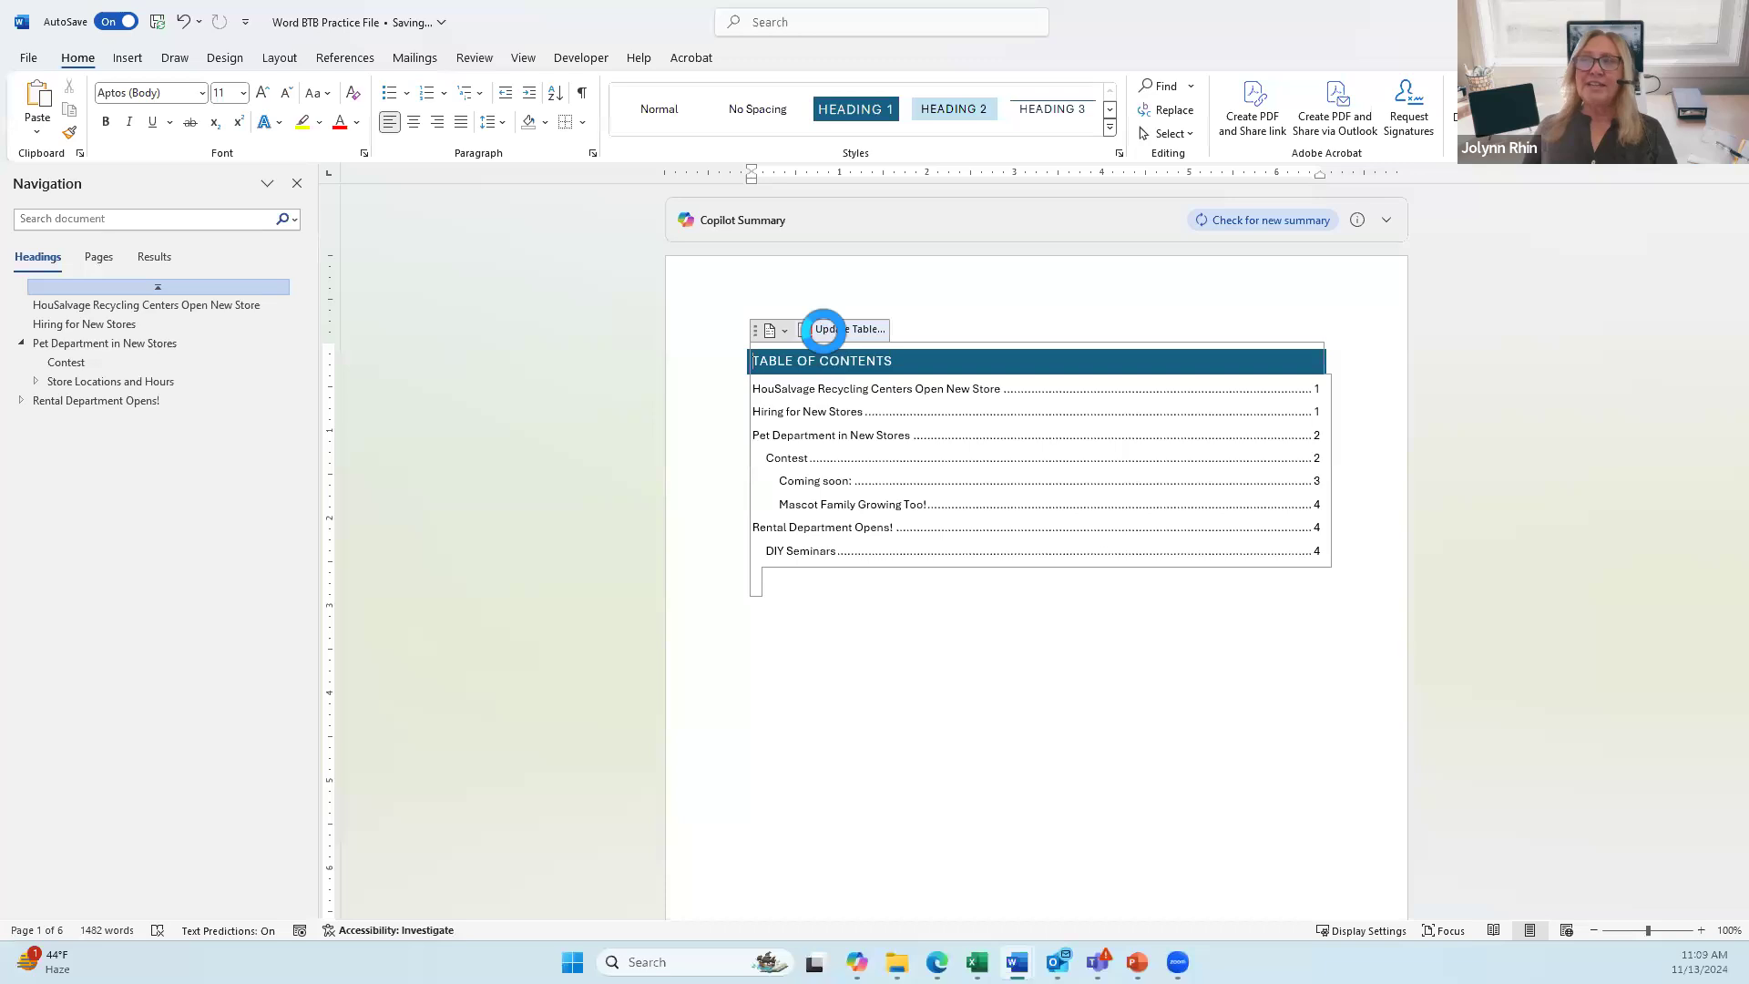
pyautogui.click(824, 330)
pyautogui.click(806, 478)
pyautogui.click(902, 507)
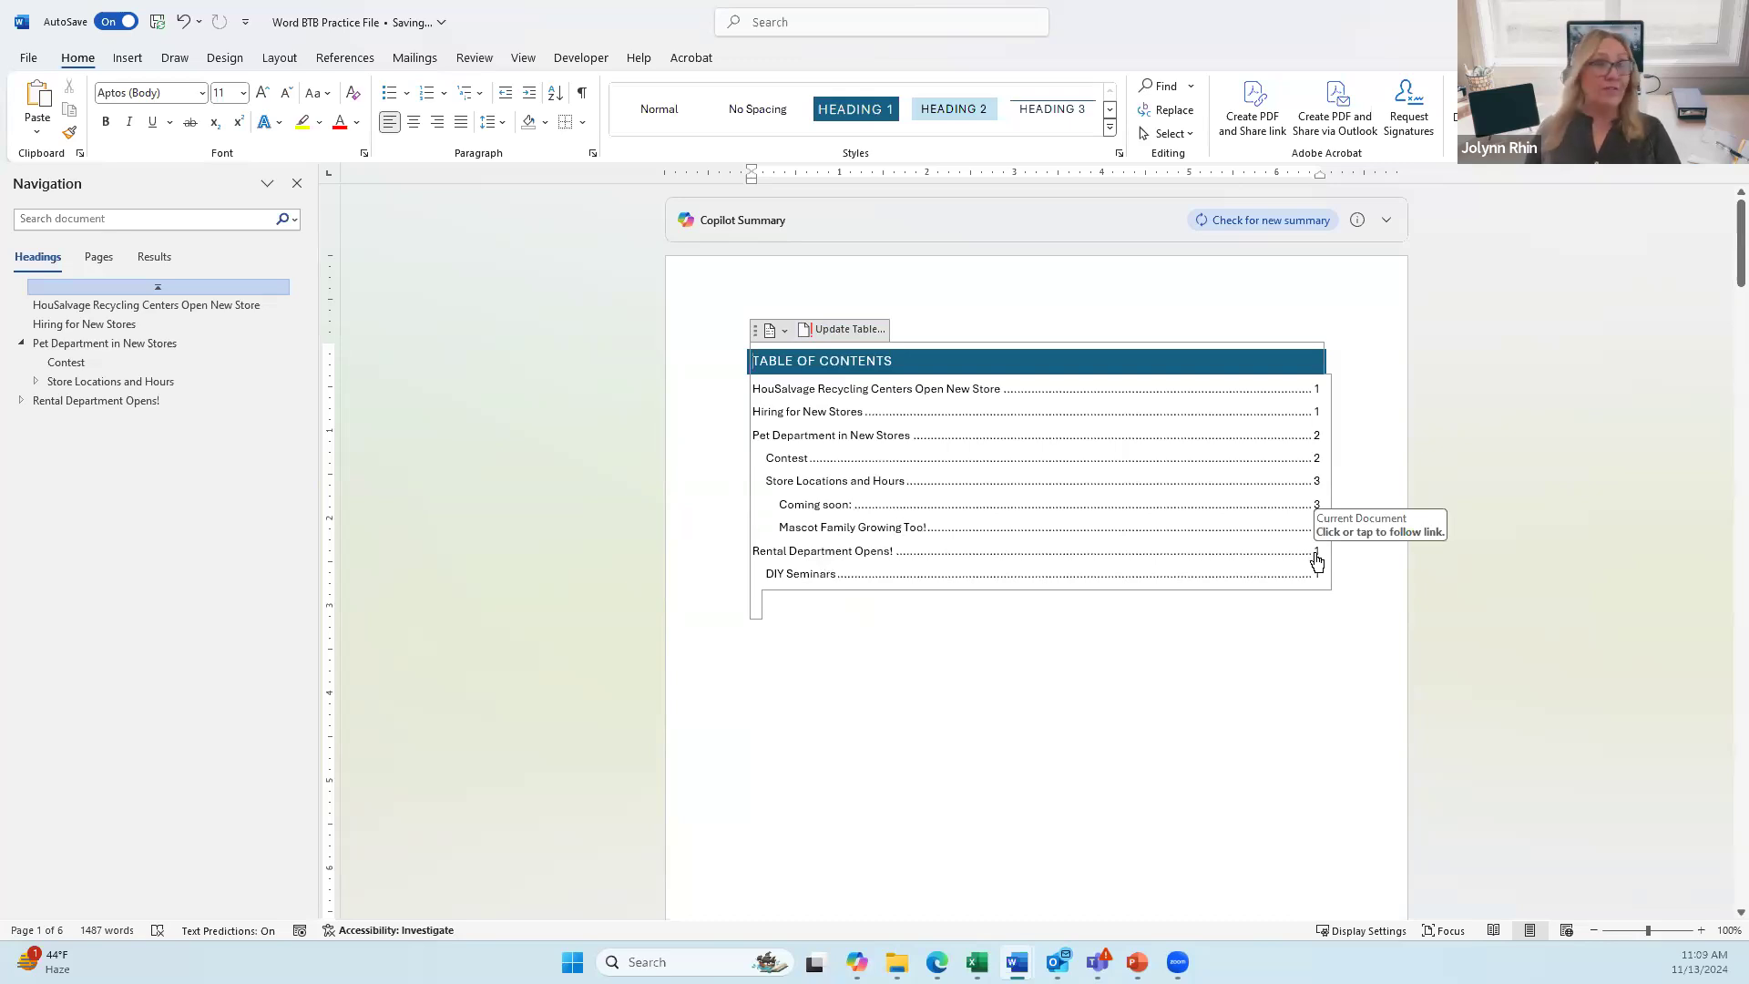
pyautogui.click(819, 553)
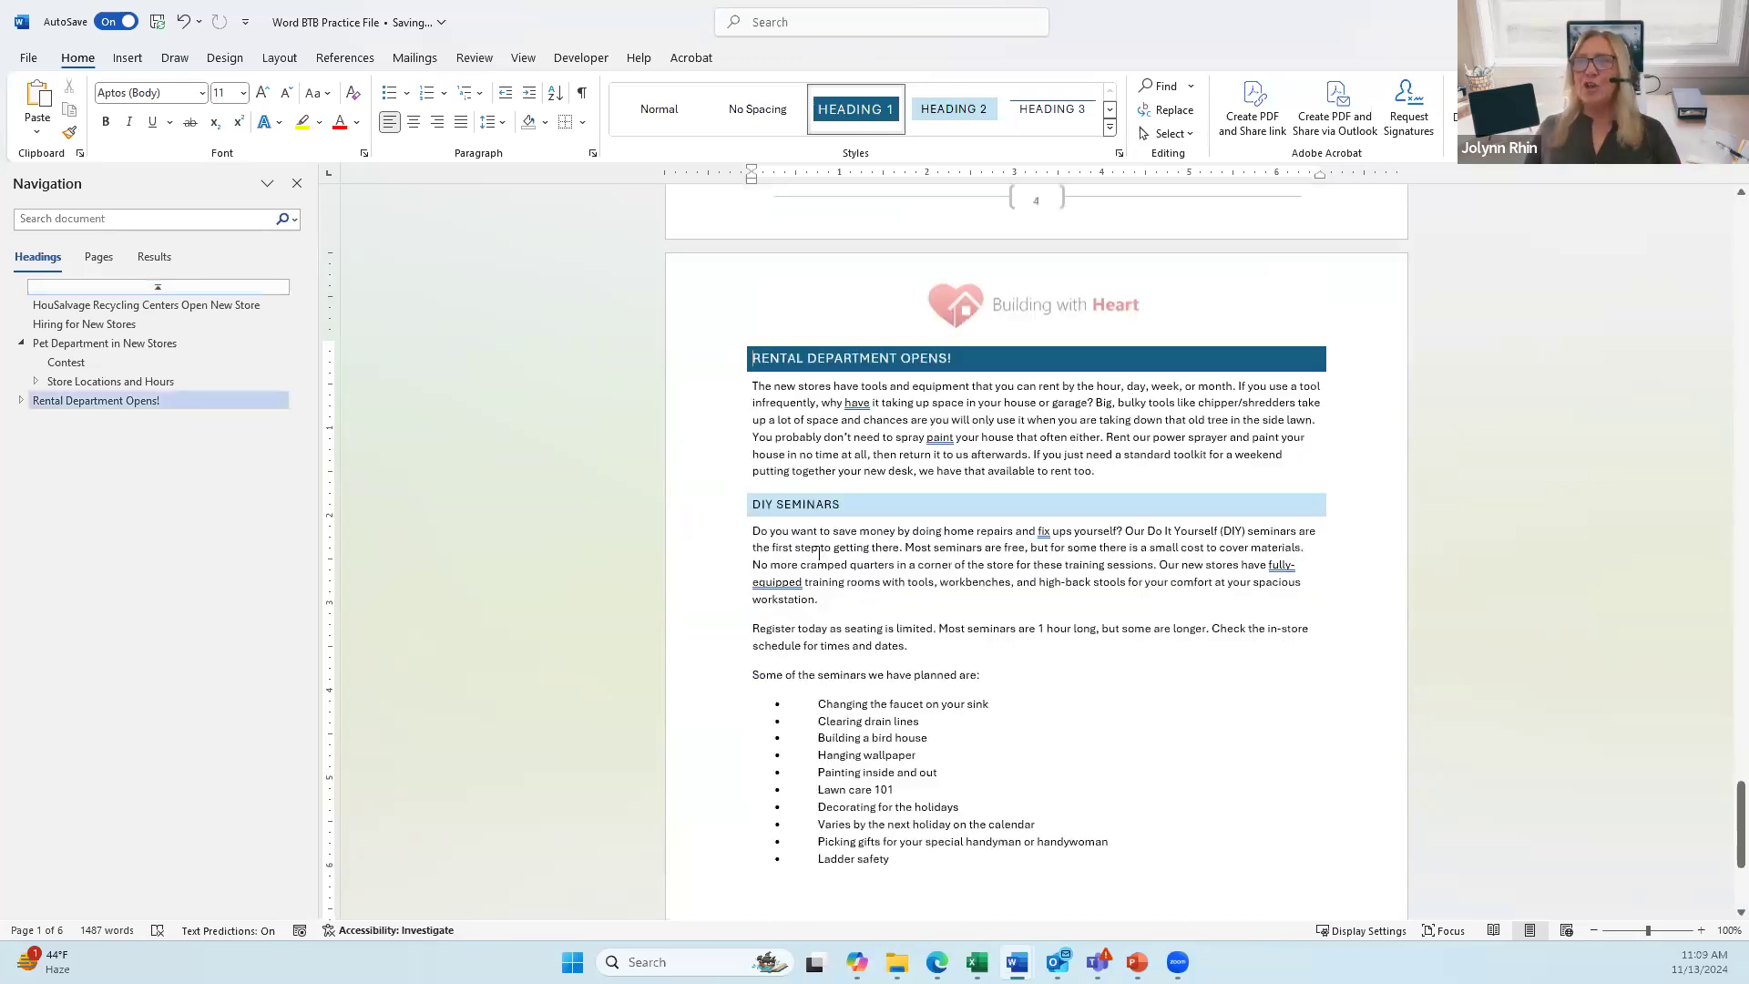
# Step: Open the last page's footer for editing and select its page number
pyautogui.scroll(-5, 996, 603)
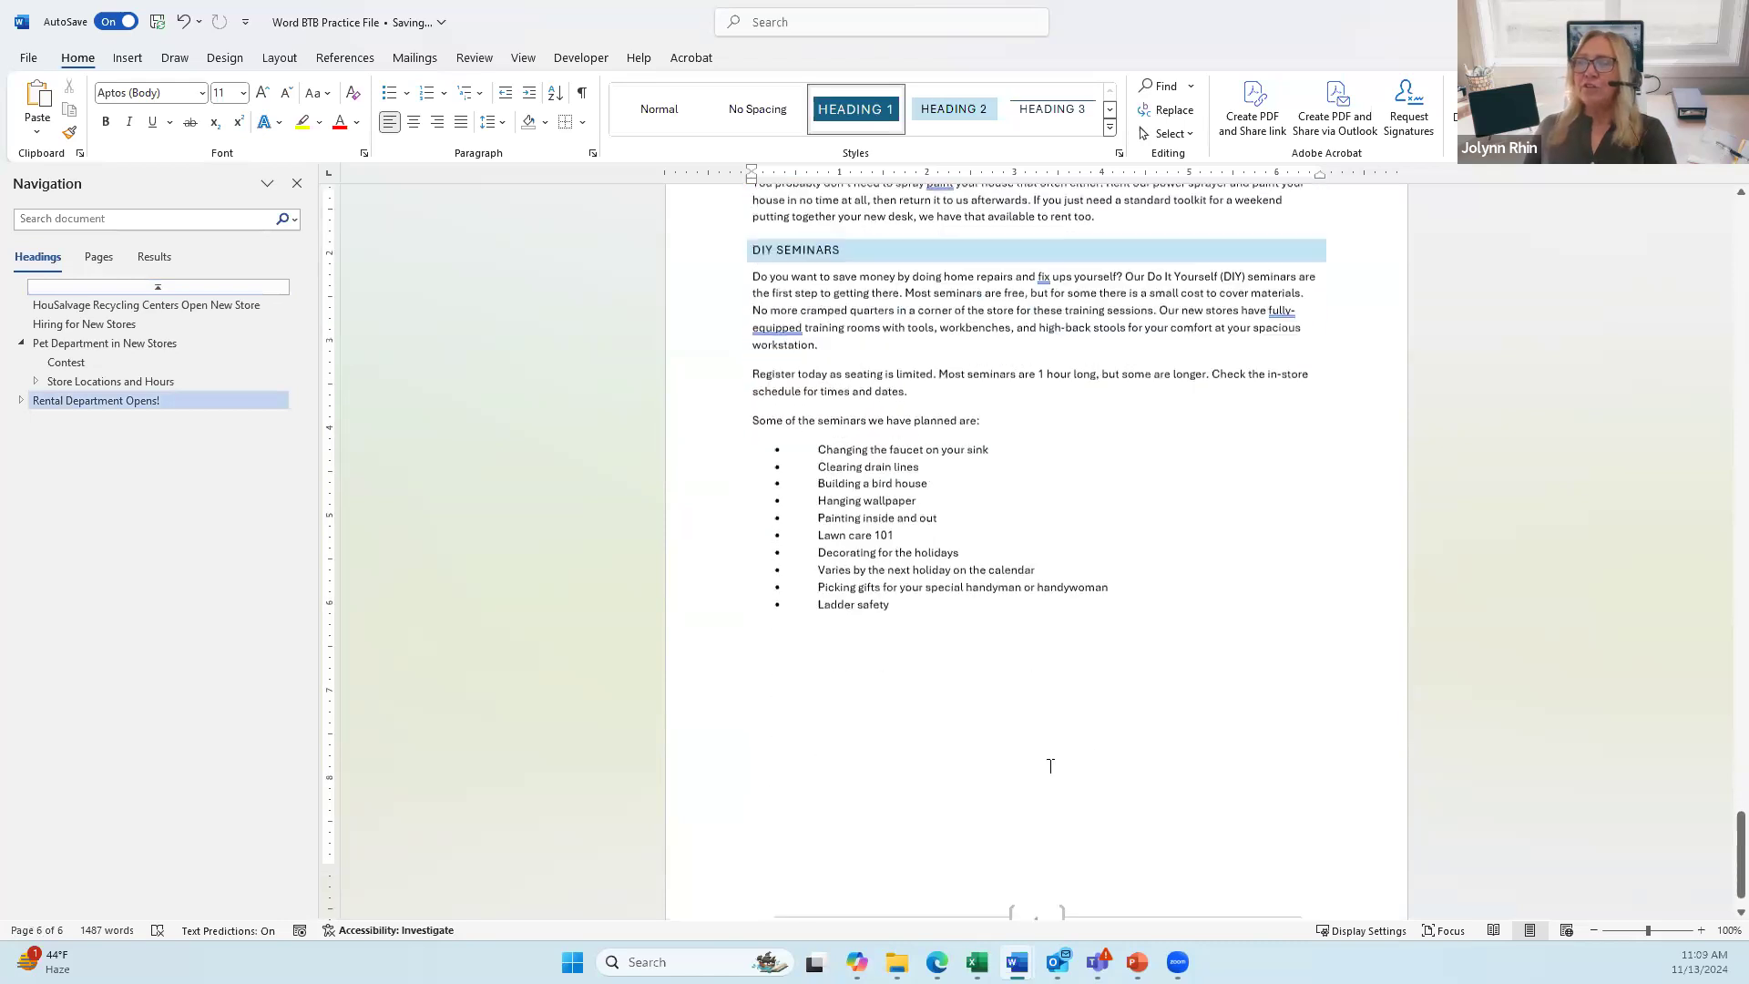
pyautogui.scroll(-1, 1047, 802)
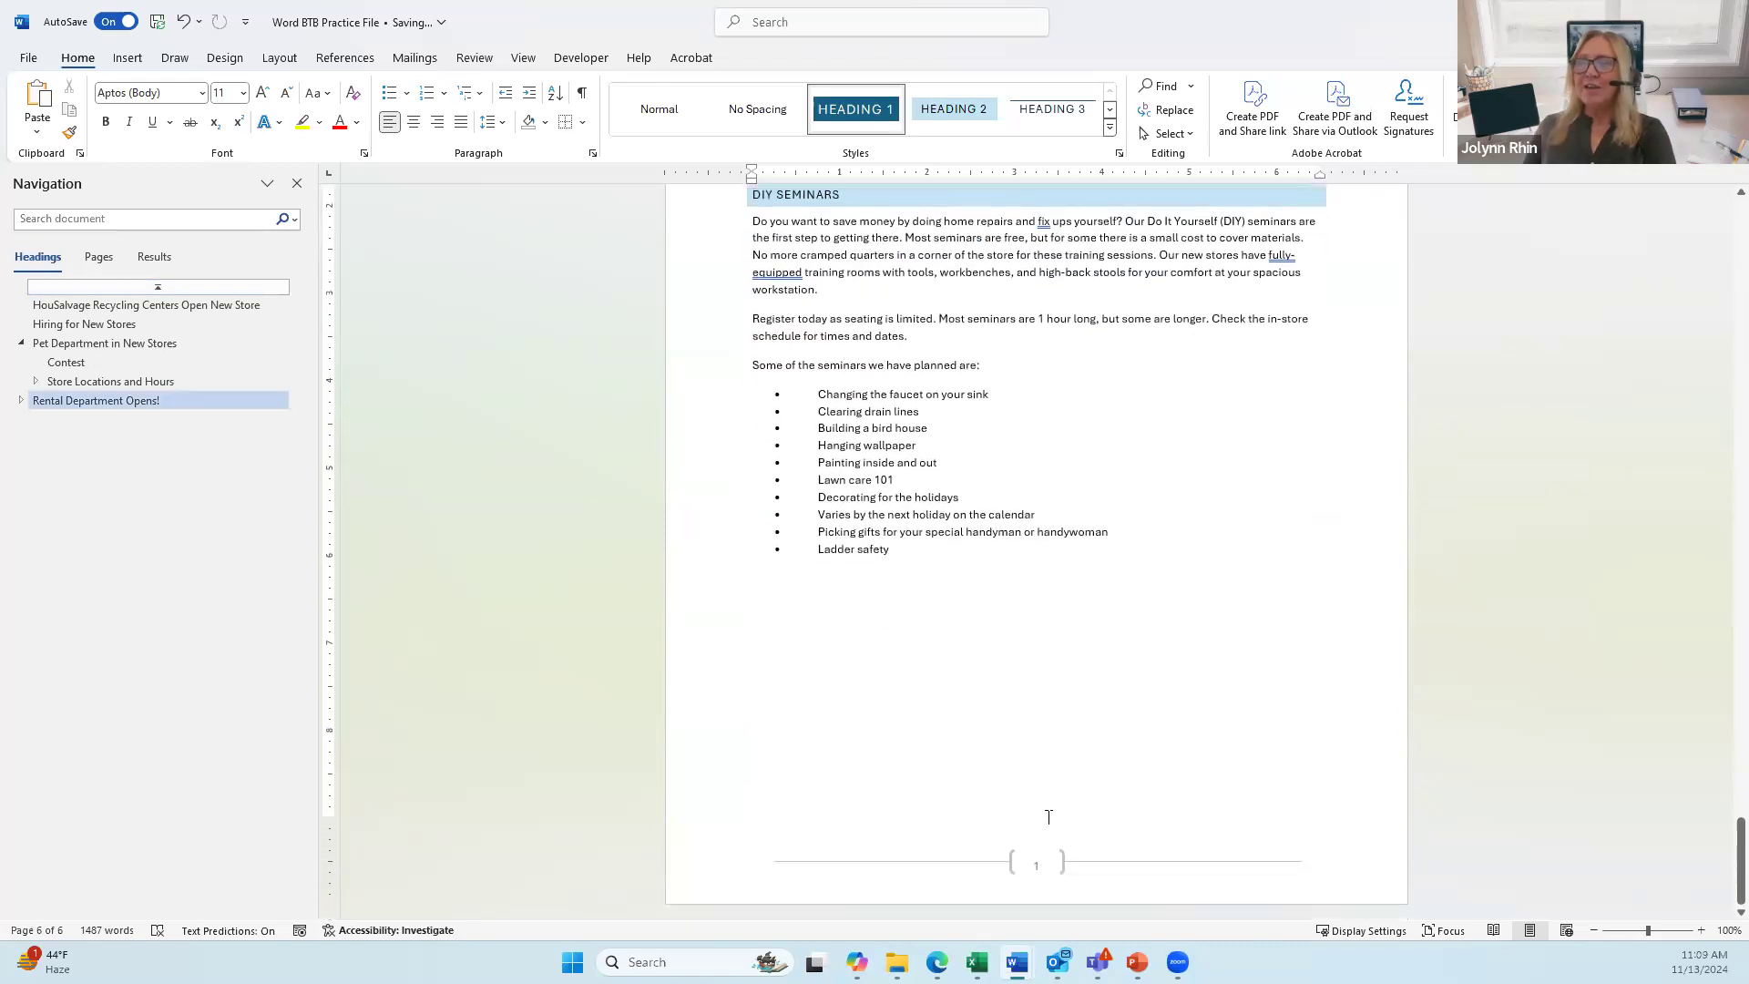
pyautogui.doubleClick(1038, 864)
pyautogui.click(1035, 863)
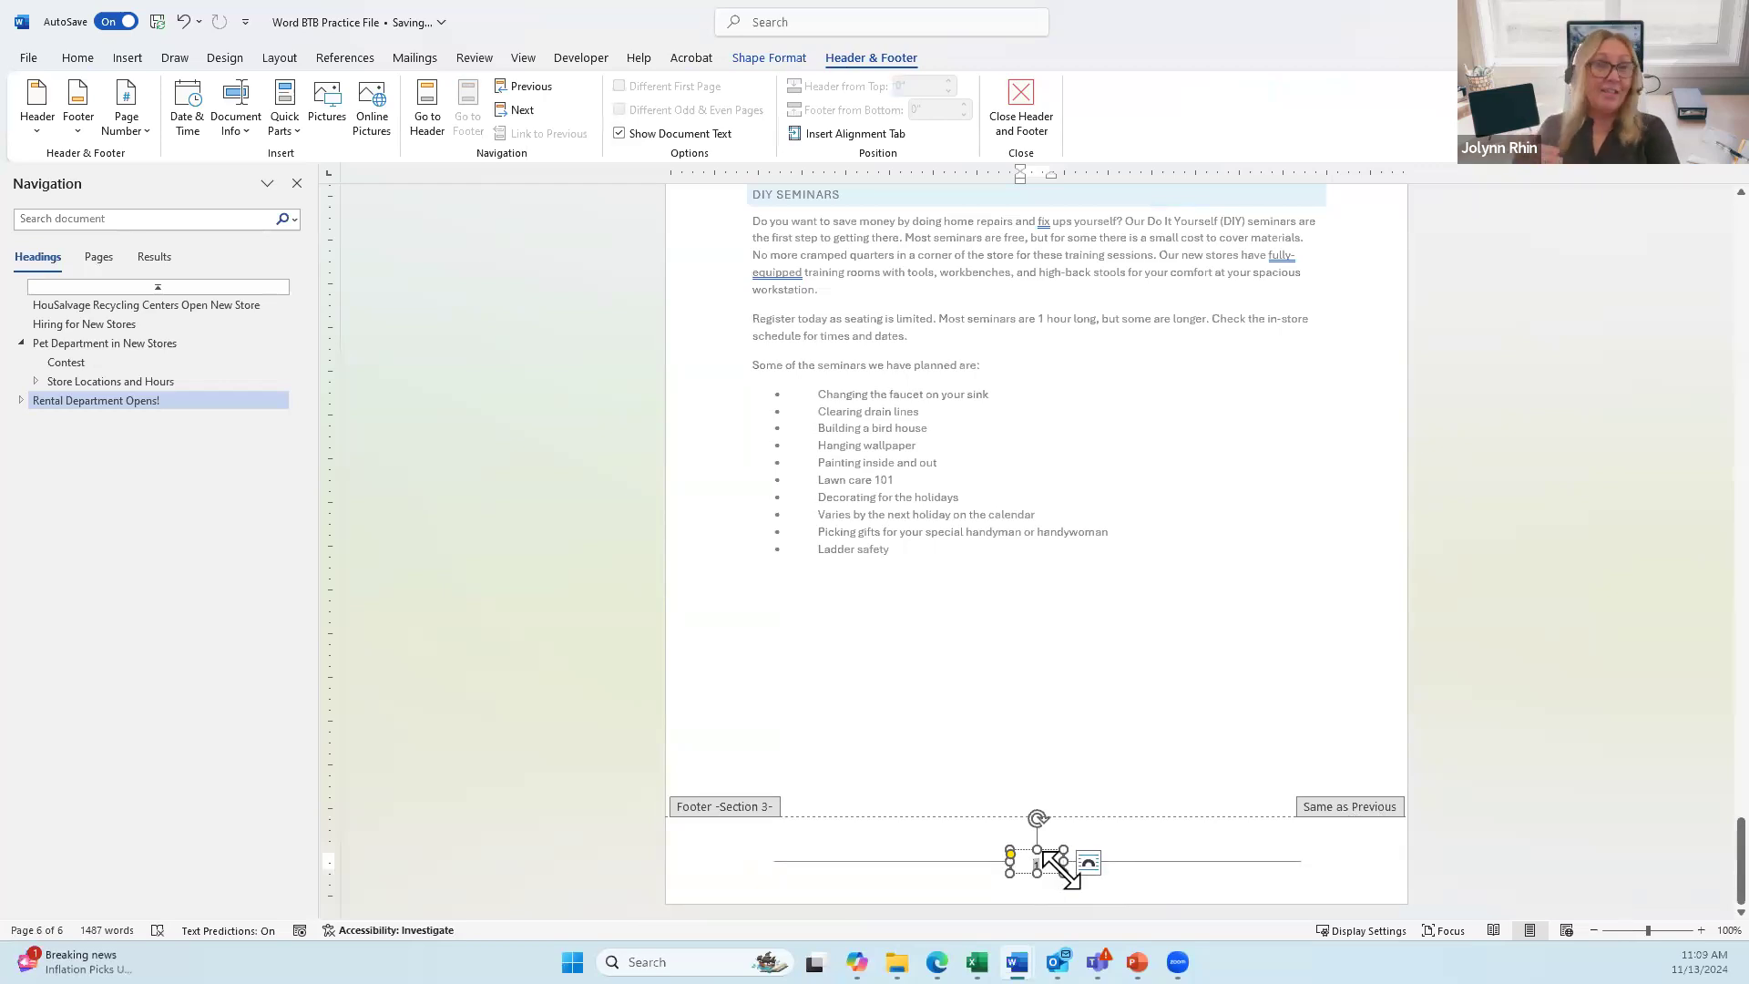
pyautogui.moveTo(1035, 873); pyautogui.dragTo(1040, 881)
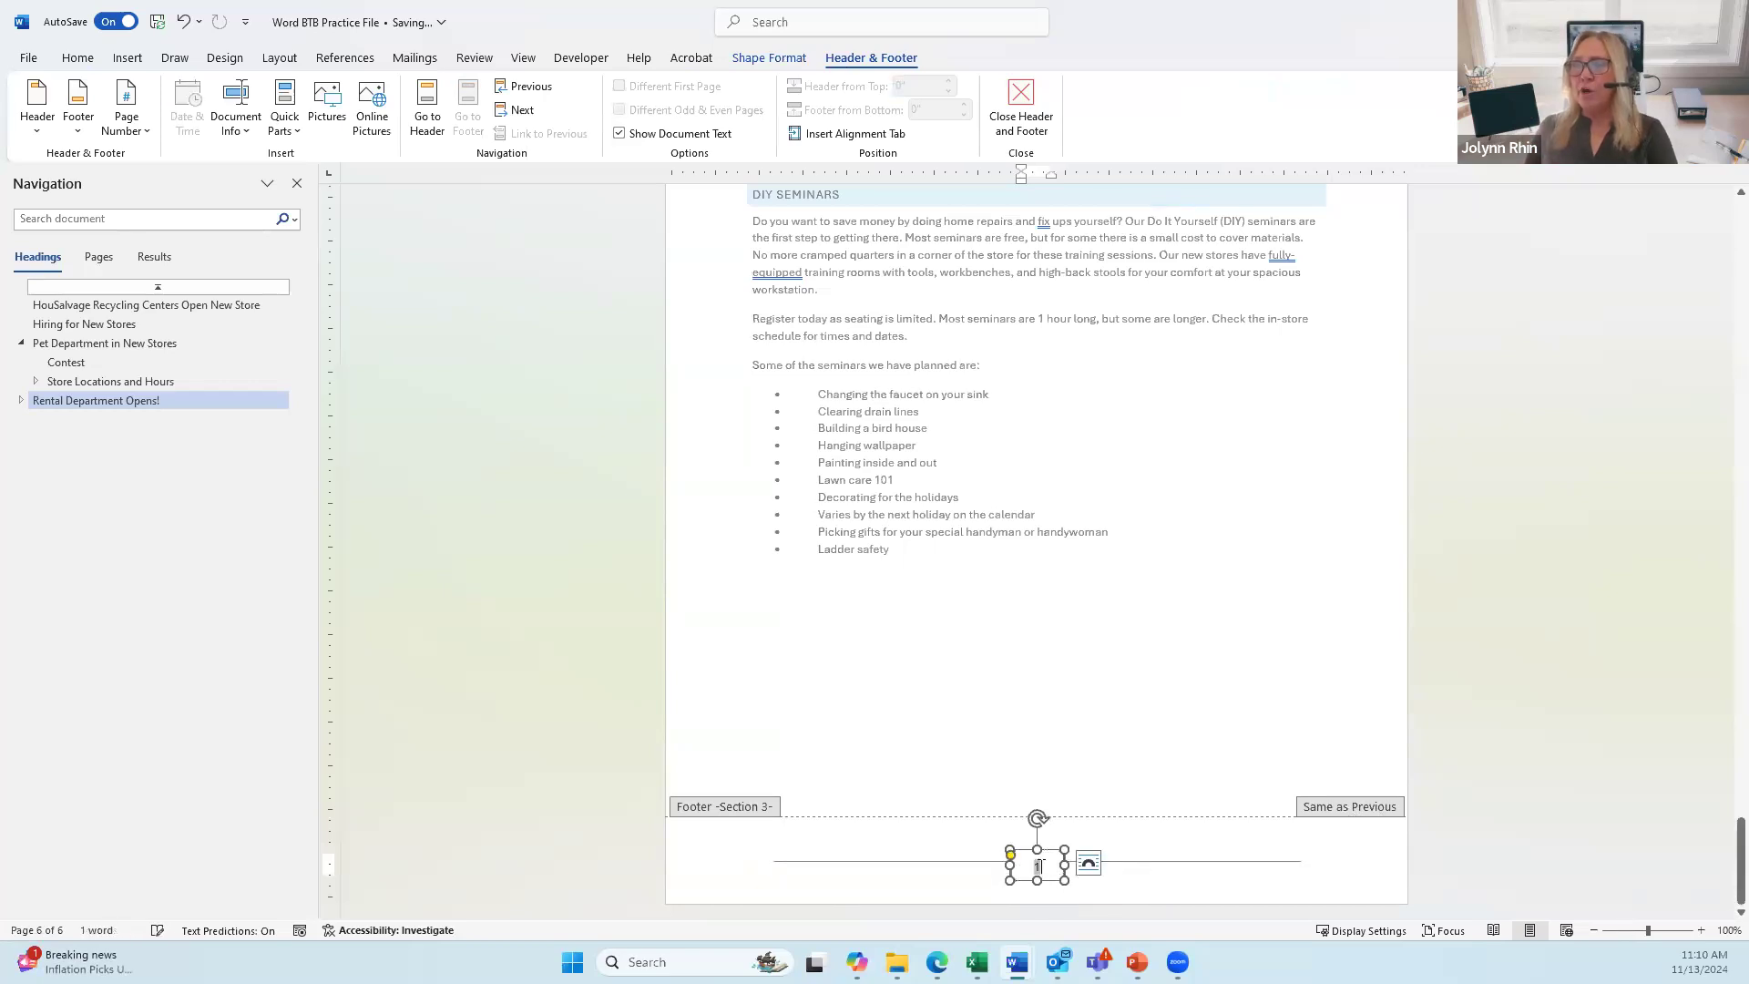
pyautogui.doubleClick(1037, 867)
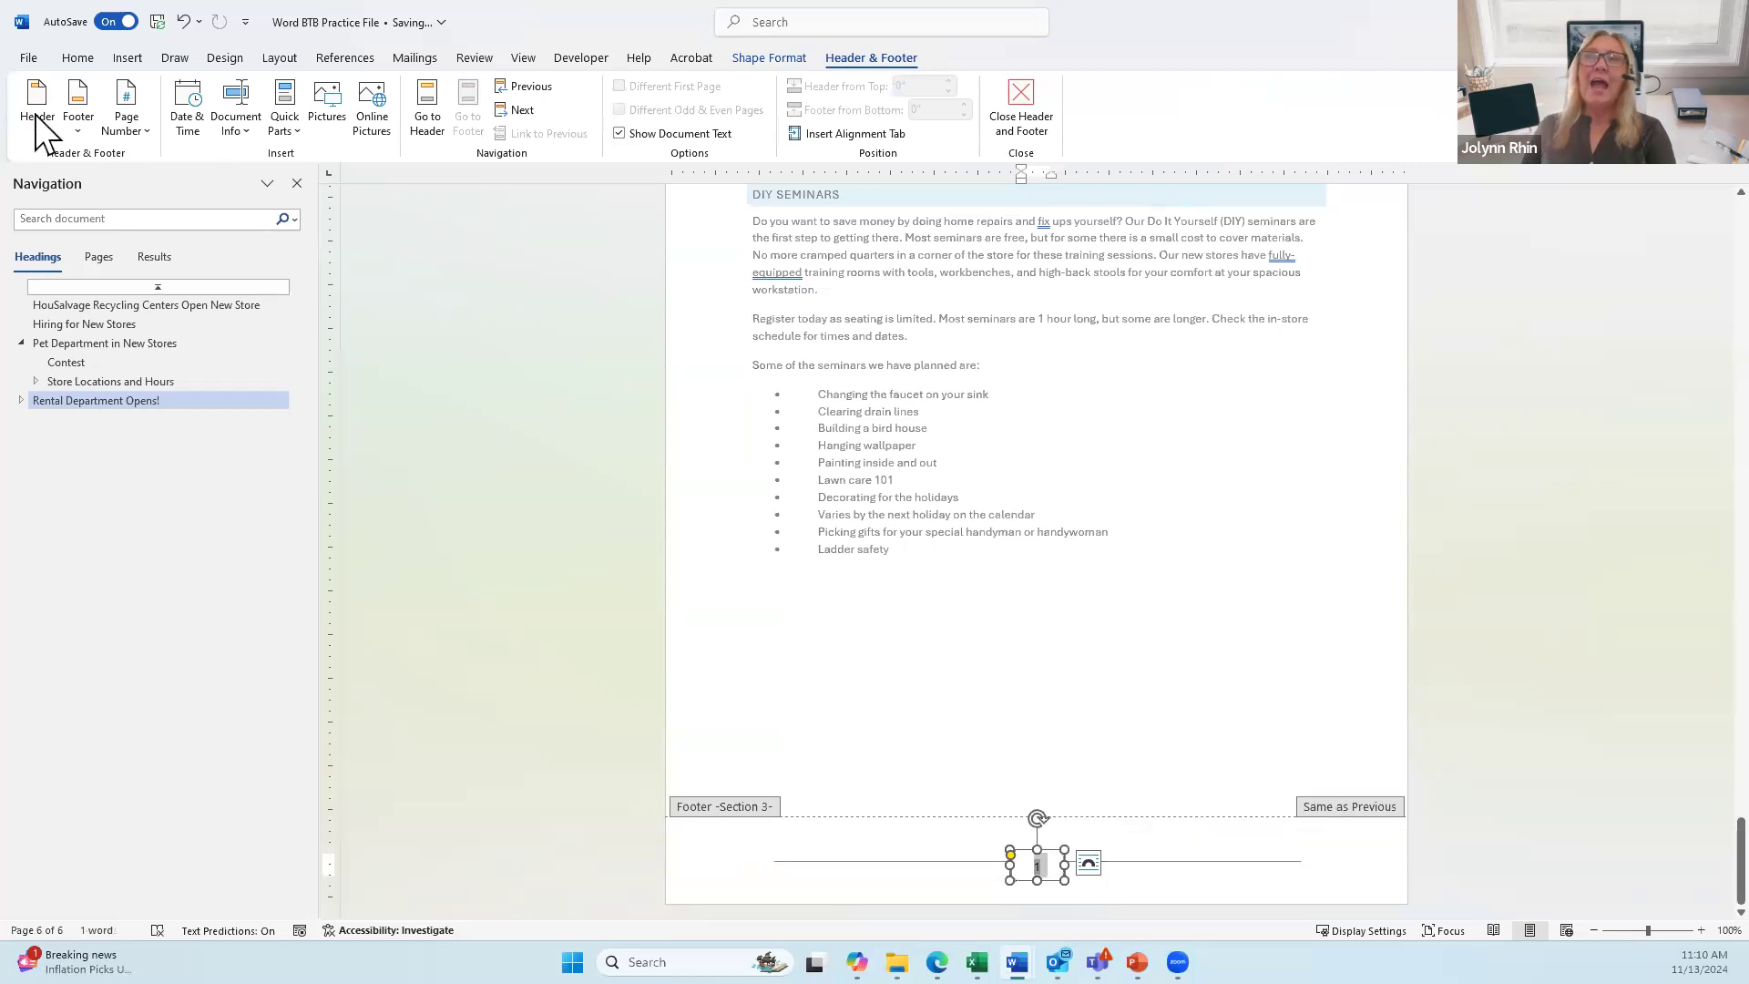
# Step: Format page numbers to continue from the previous section in 1, 2, 3 style, then close the footer
pyautogui.click(123, 124)
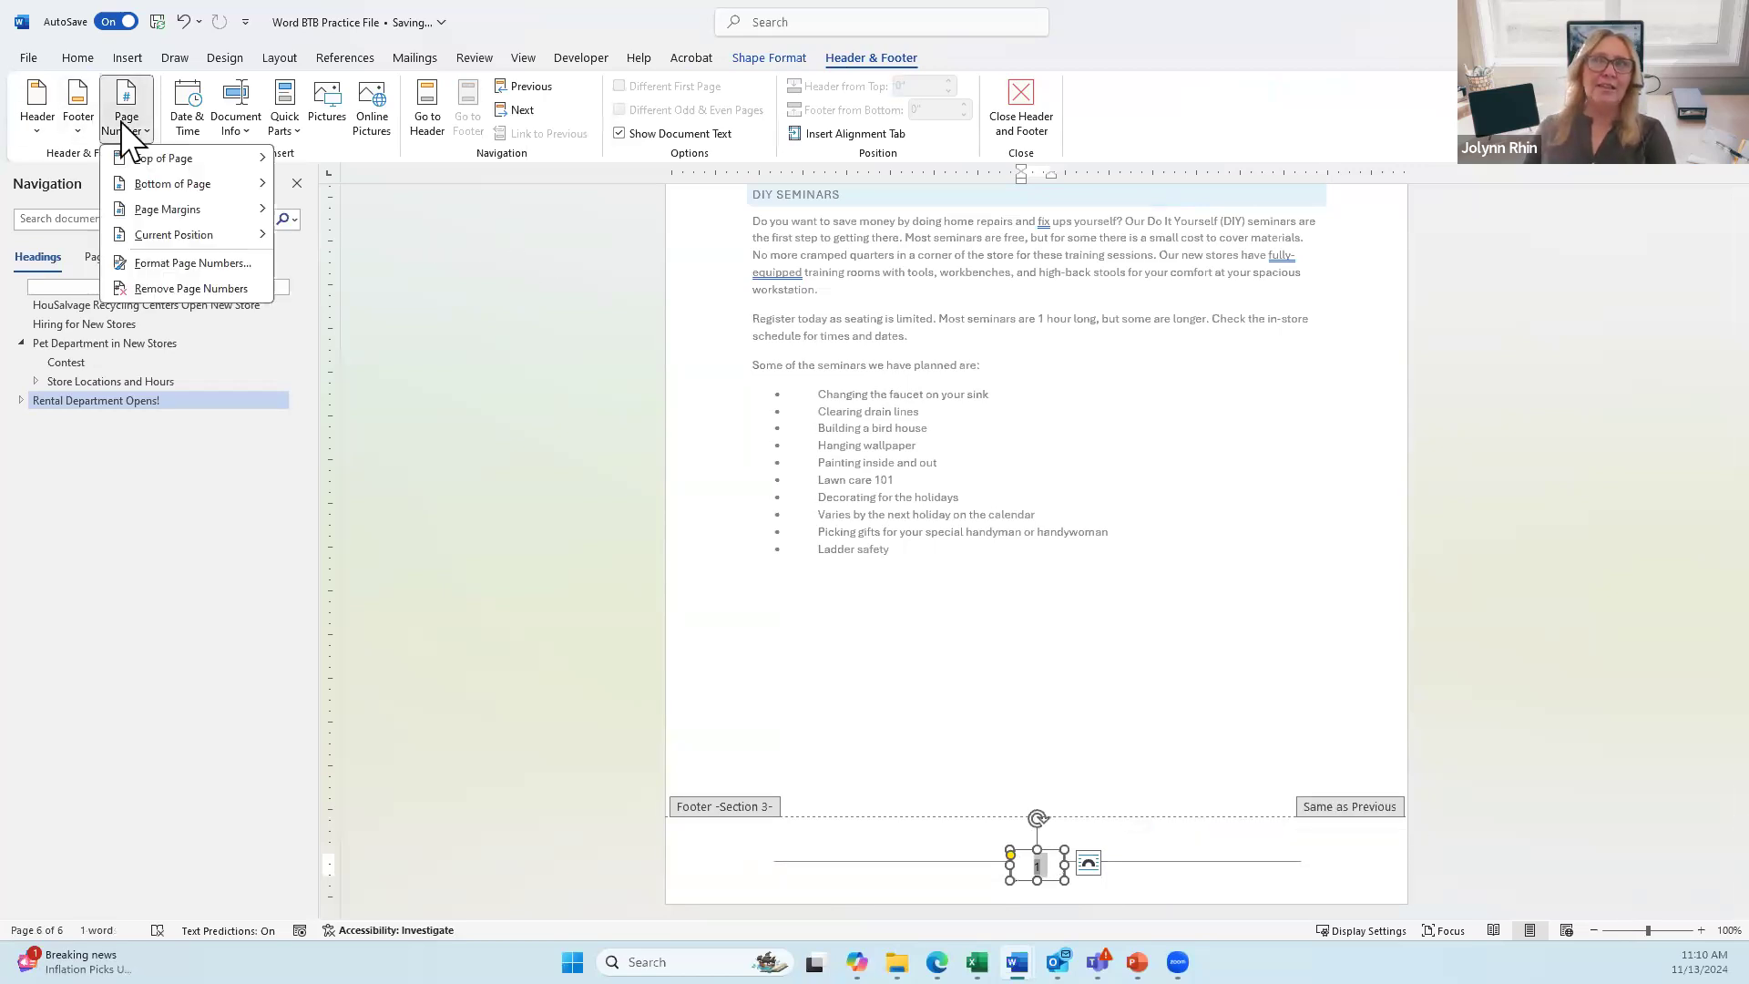
pyautogui.click(159, 263)
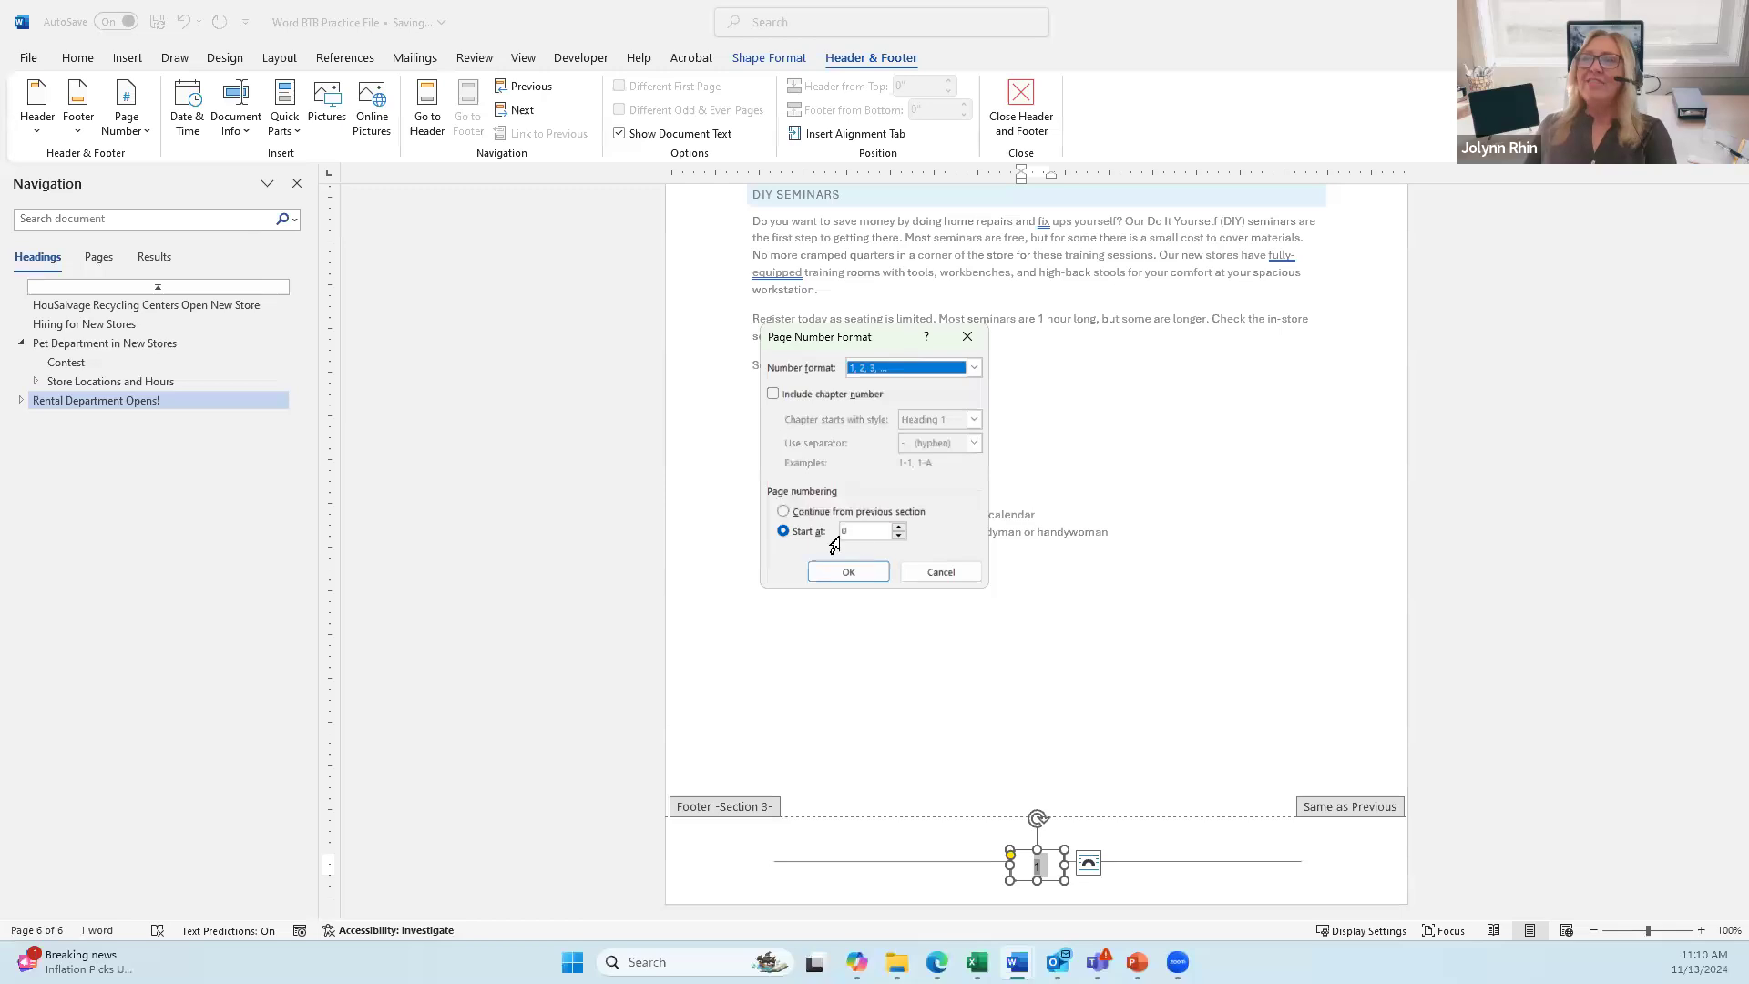
pyautogui.click(784, 511)
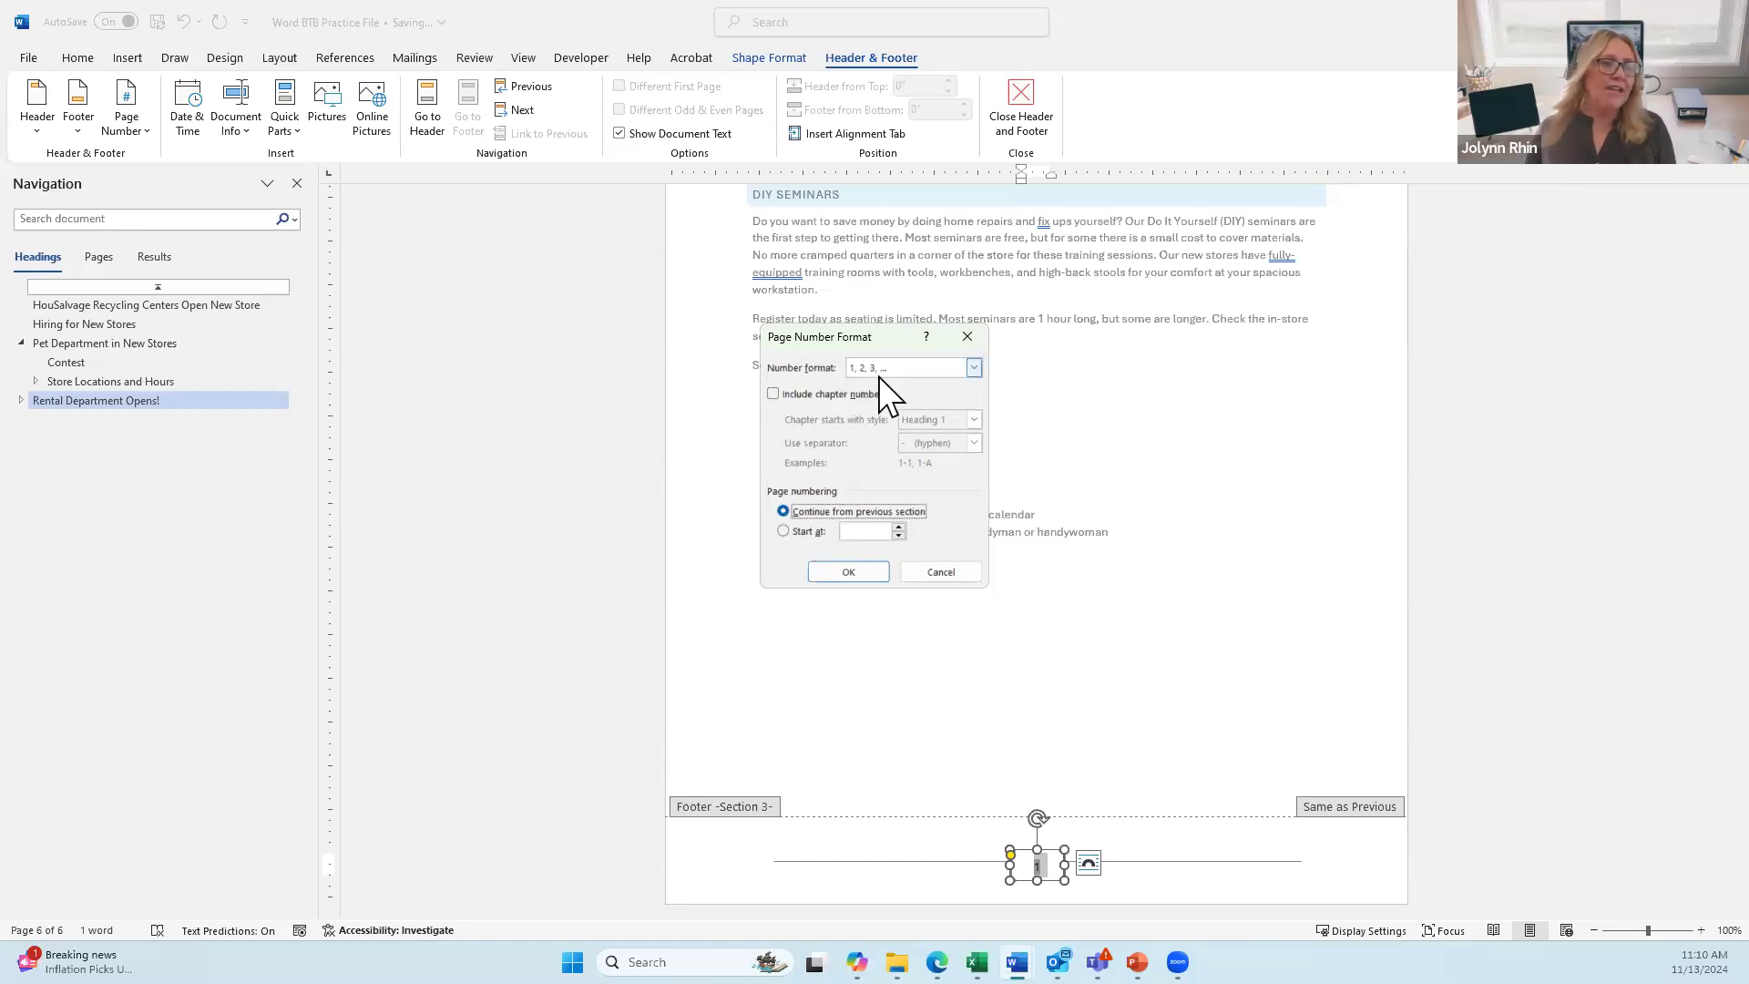
pyautogui.click(972, 366)
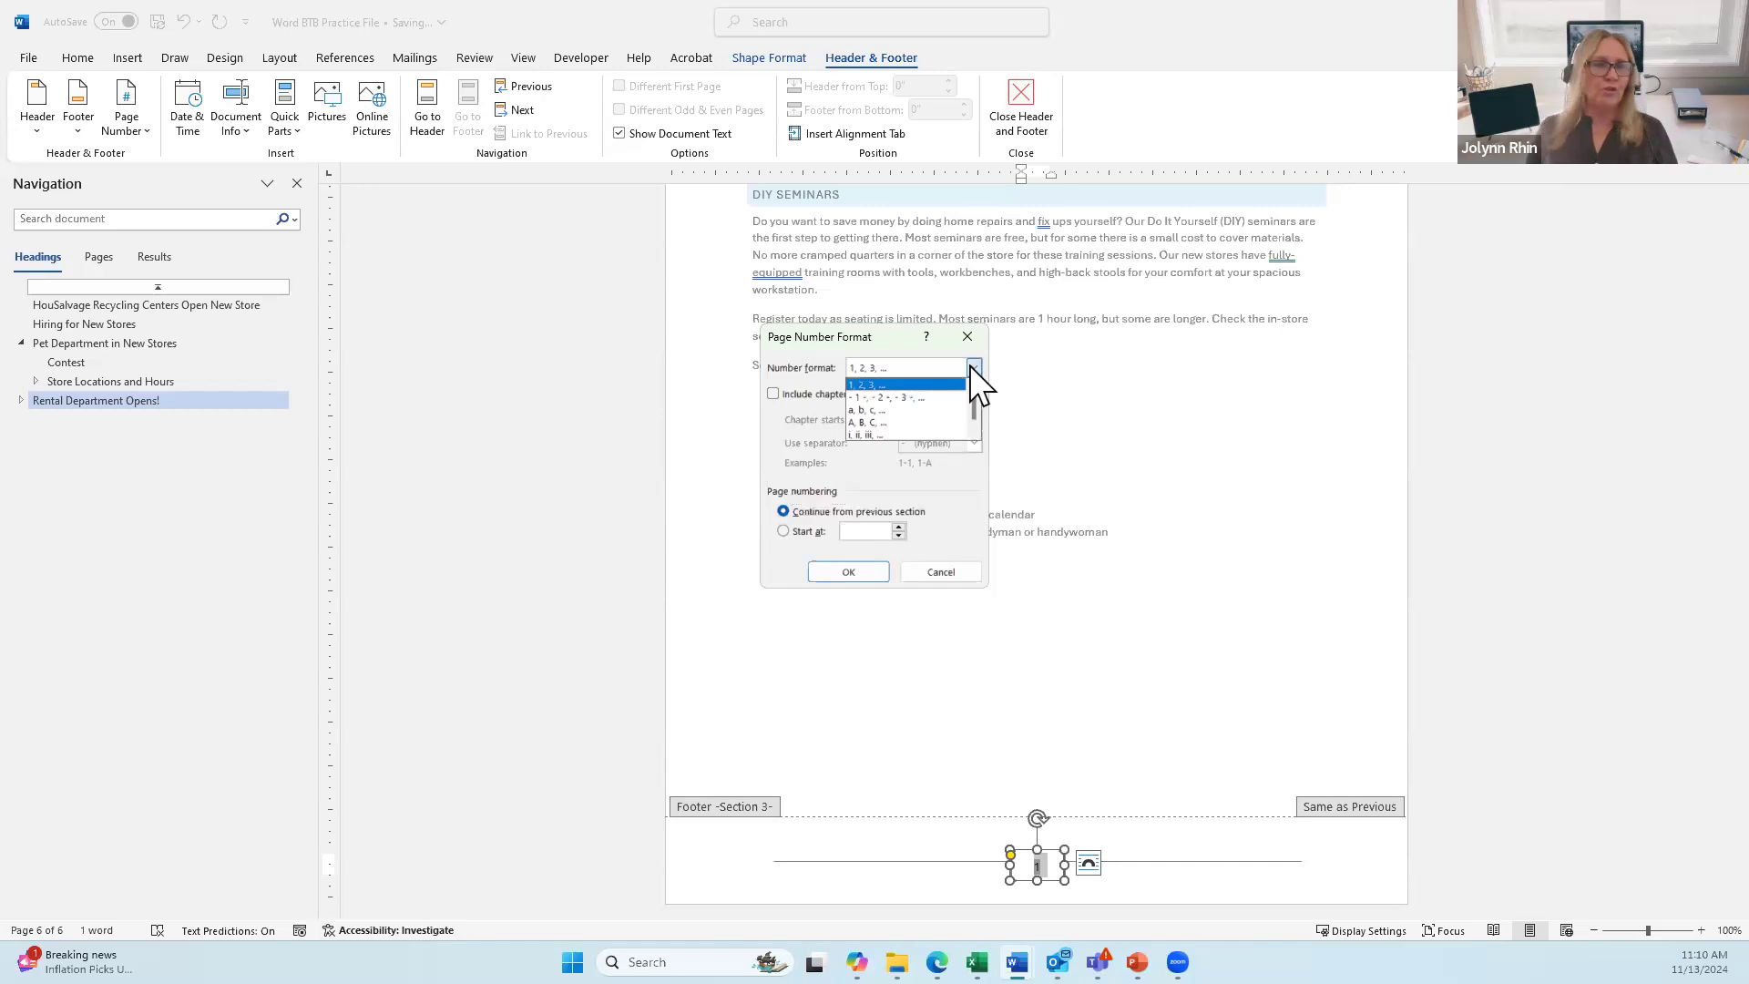
pyautogui.click(813, 373)
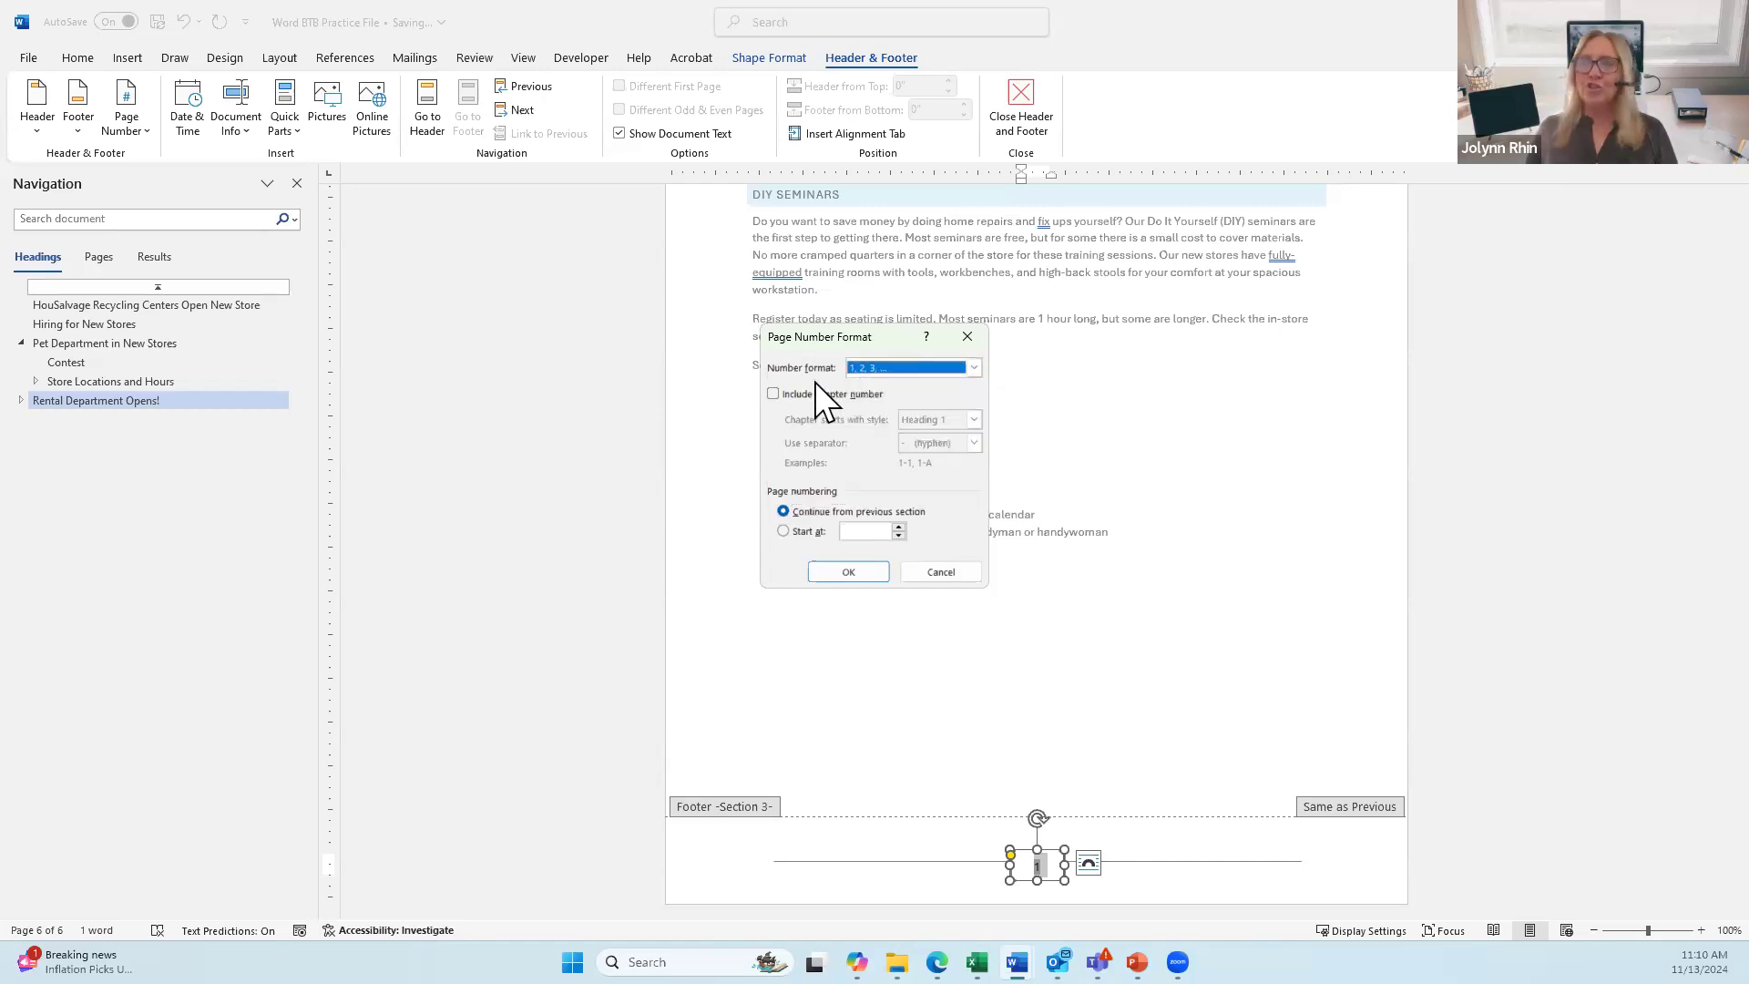
pyautogui.click(831, 574)
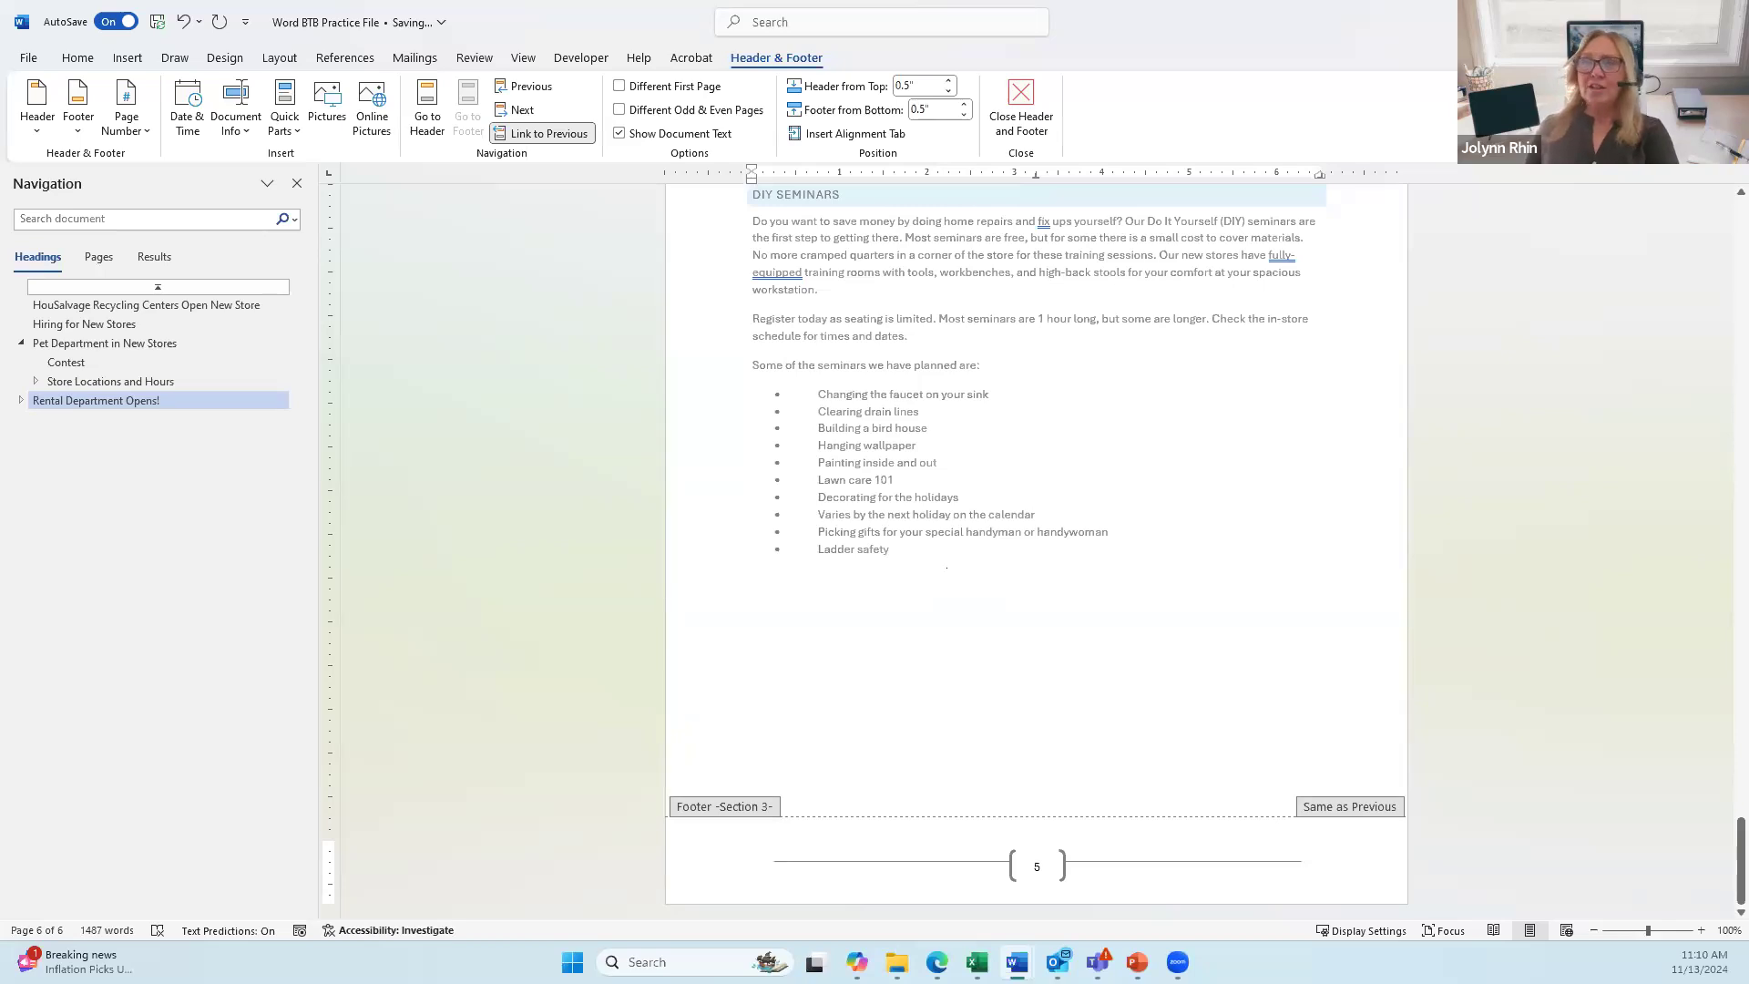
pyautogui.doubleClick(870, 566)
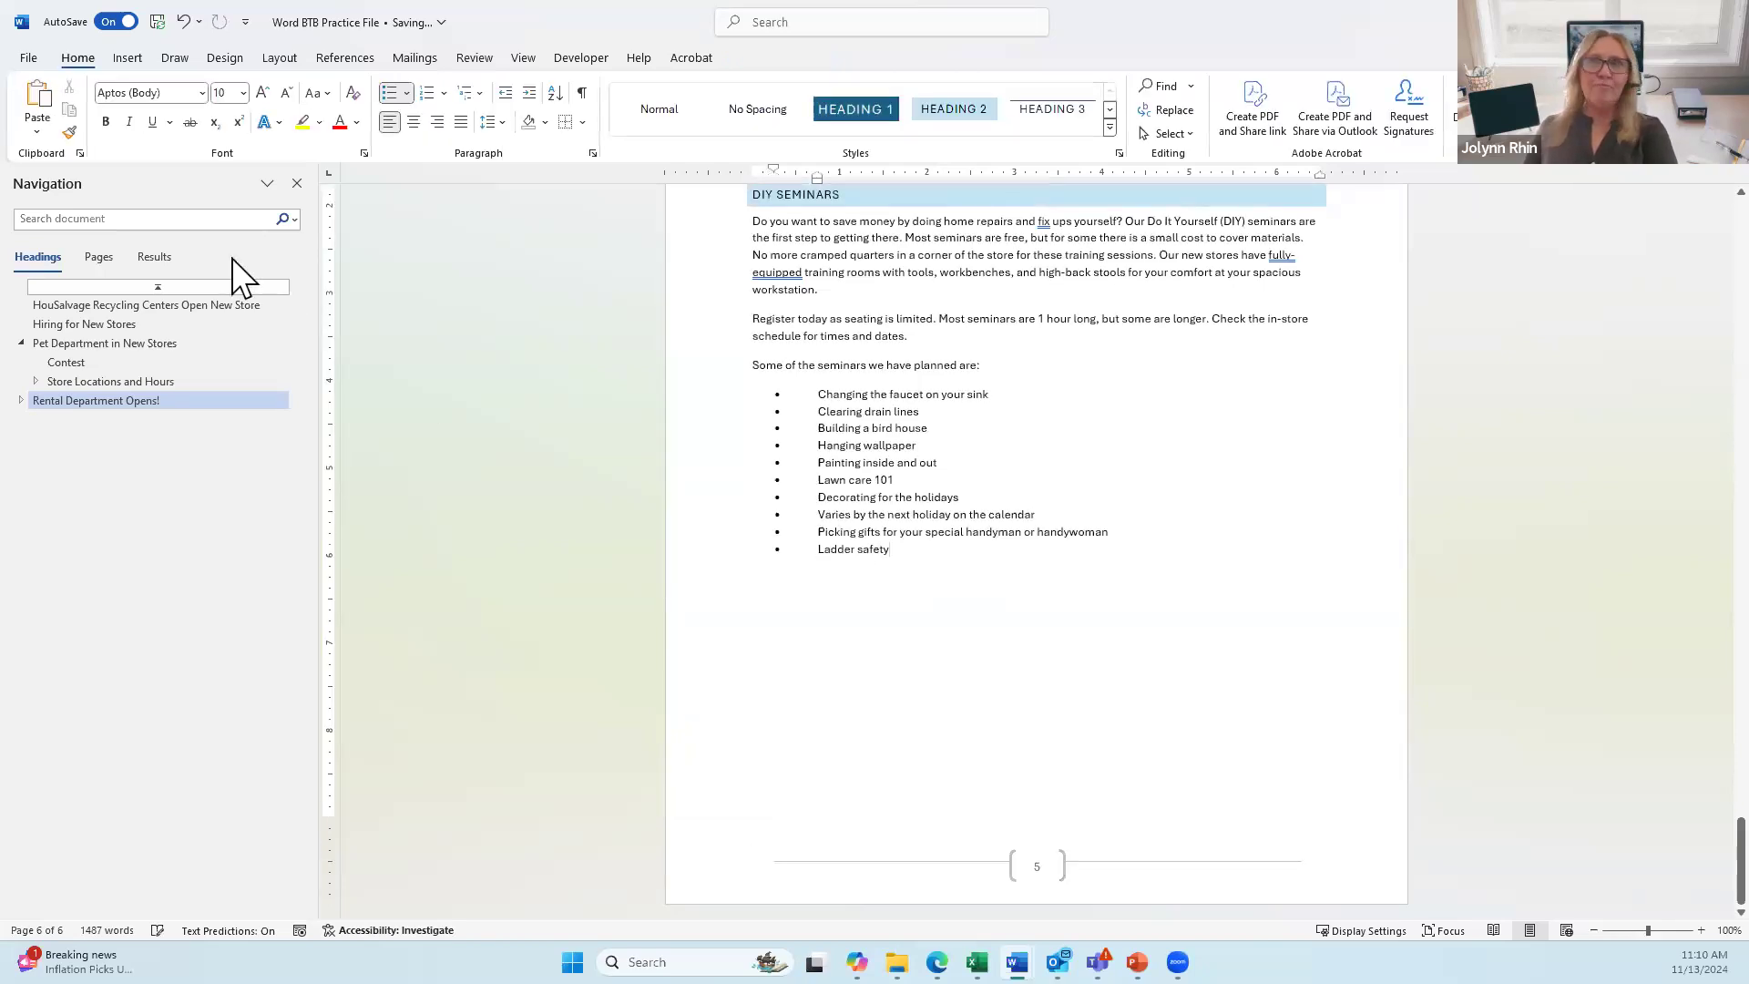
# Step: Update the entire table of contents on page 1 to pick up the new page numbers
pyautogui.click(163, 288)
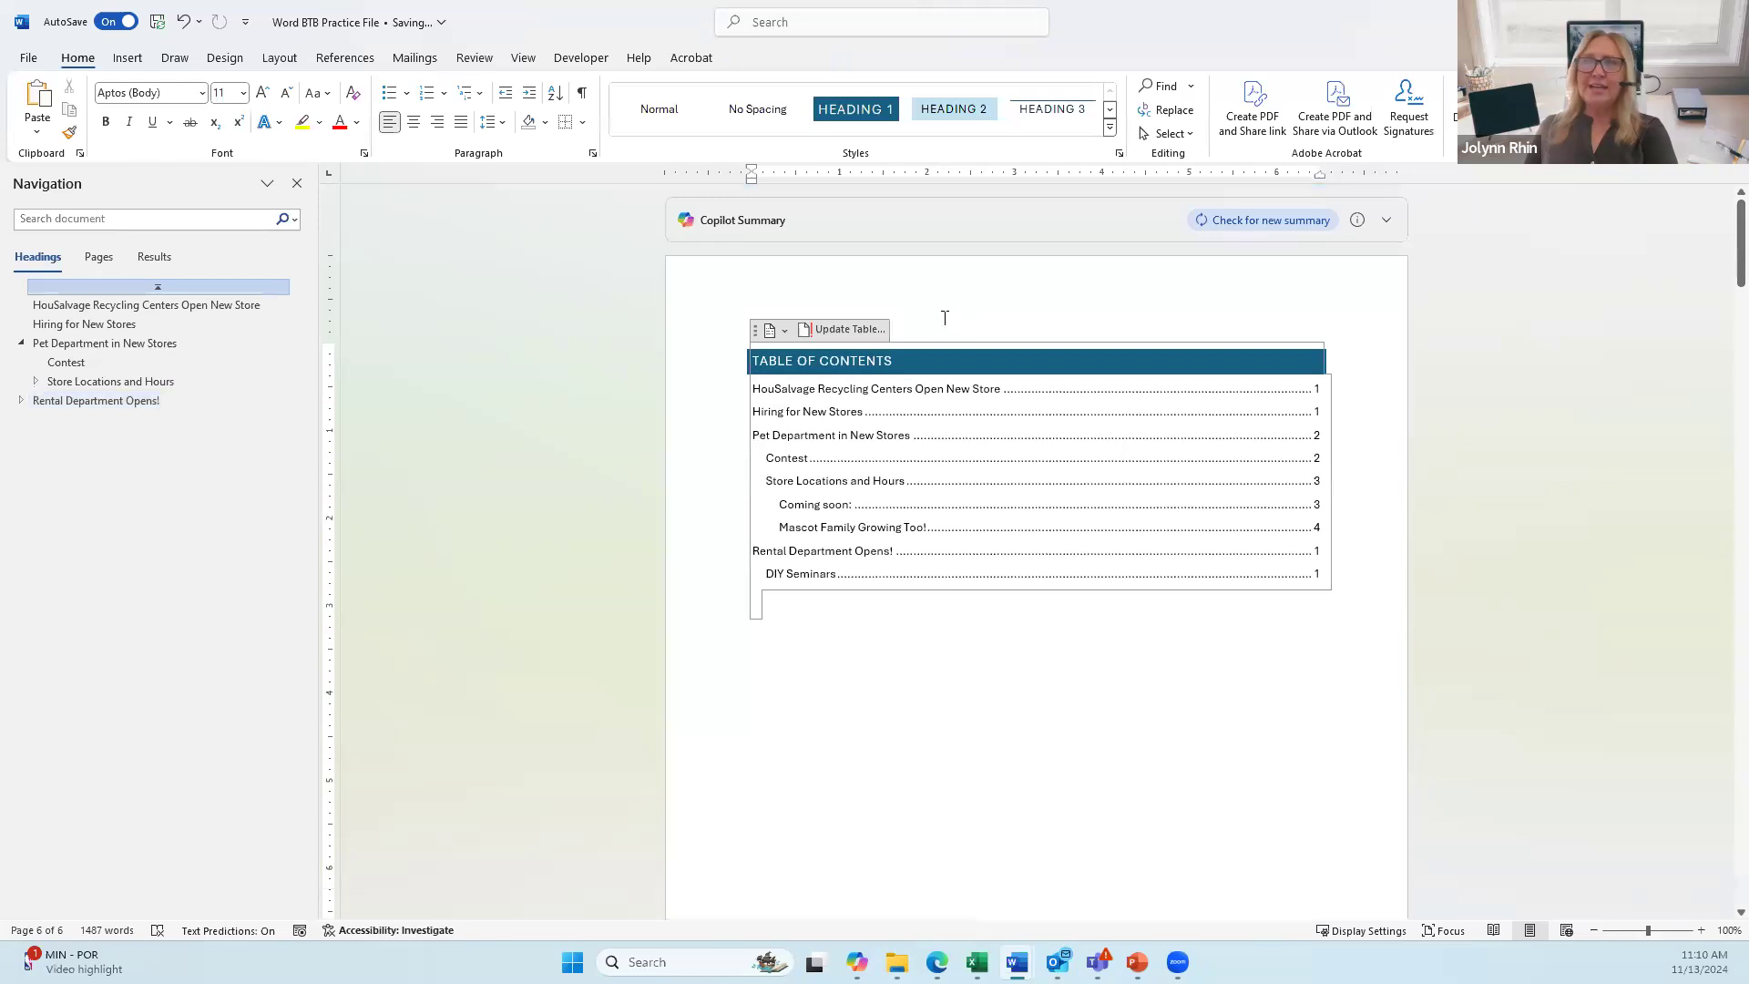
pyautogui.click(831, 329)
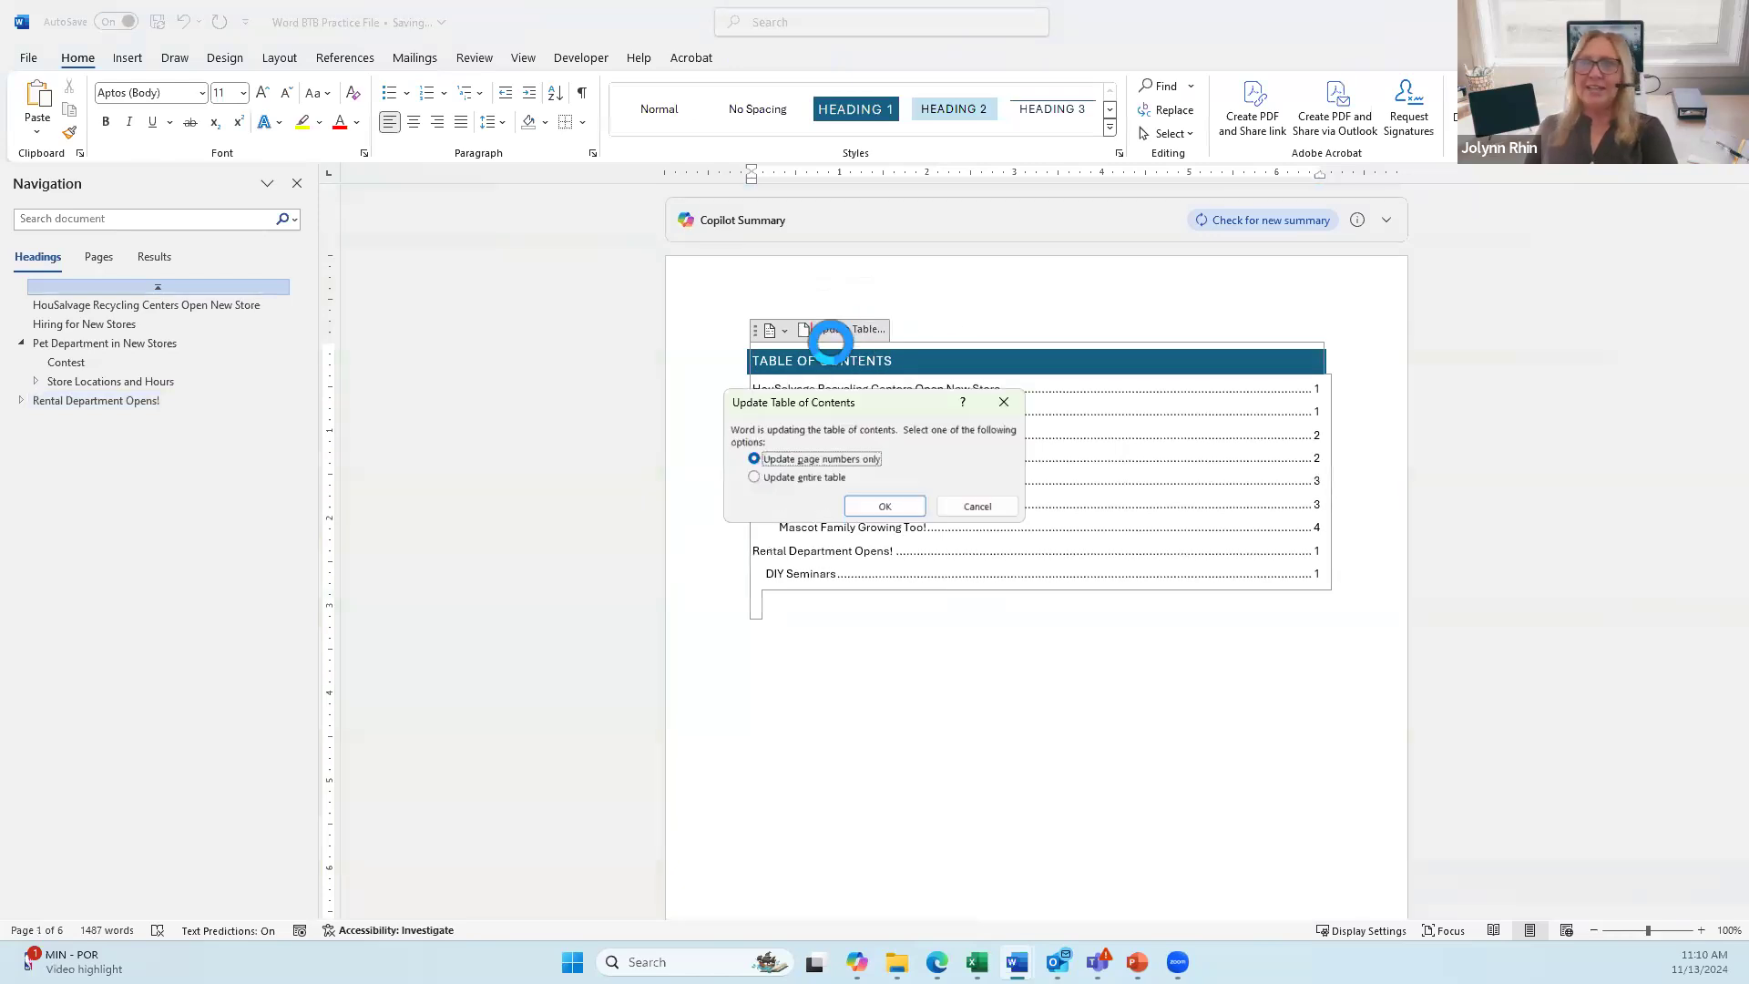
pyautogui.click(794, 478)
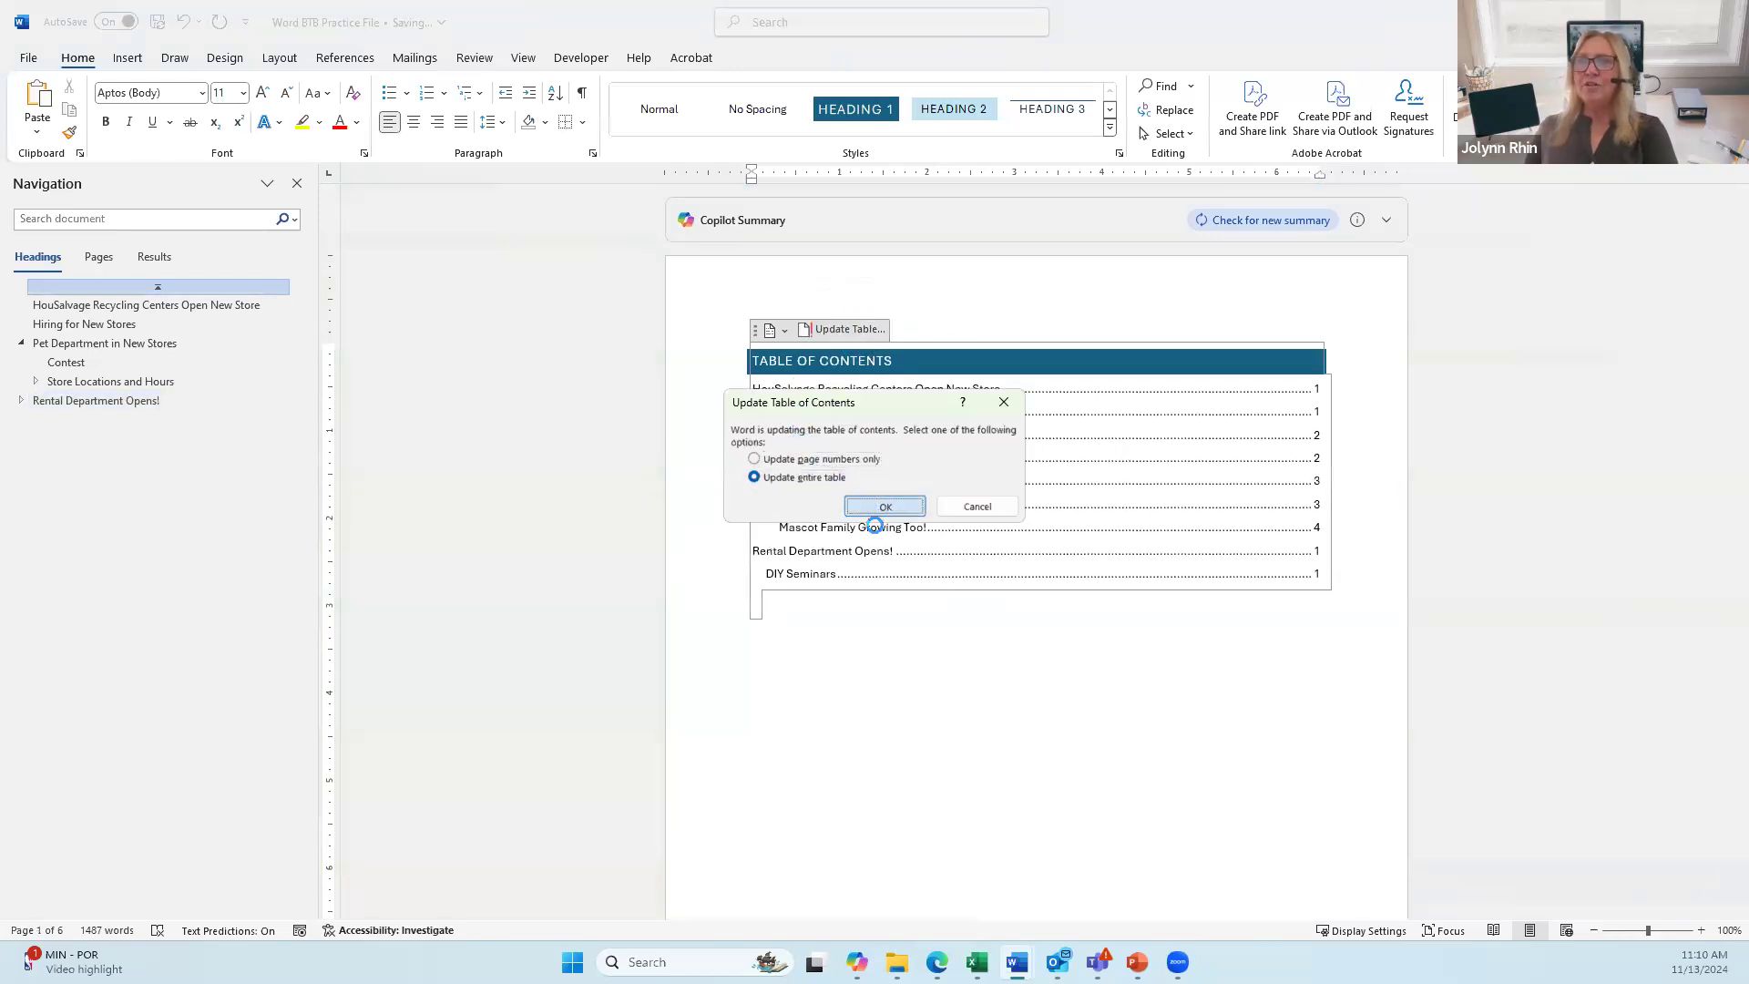
pyautogui.click(885, 506)
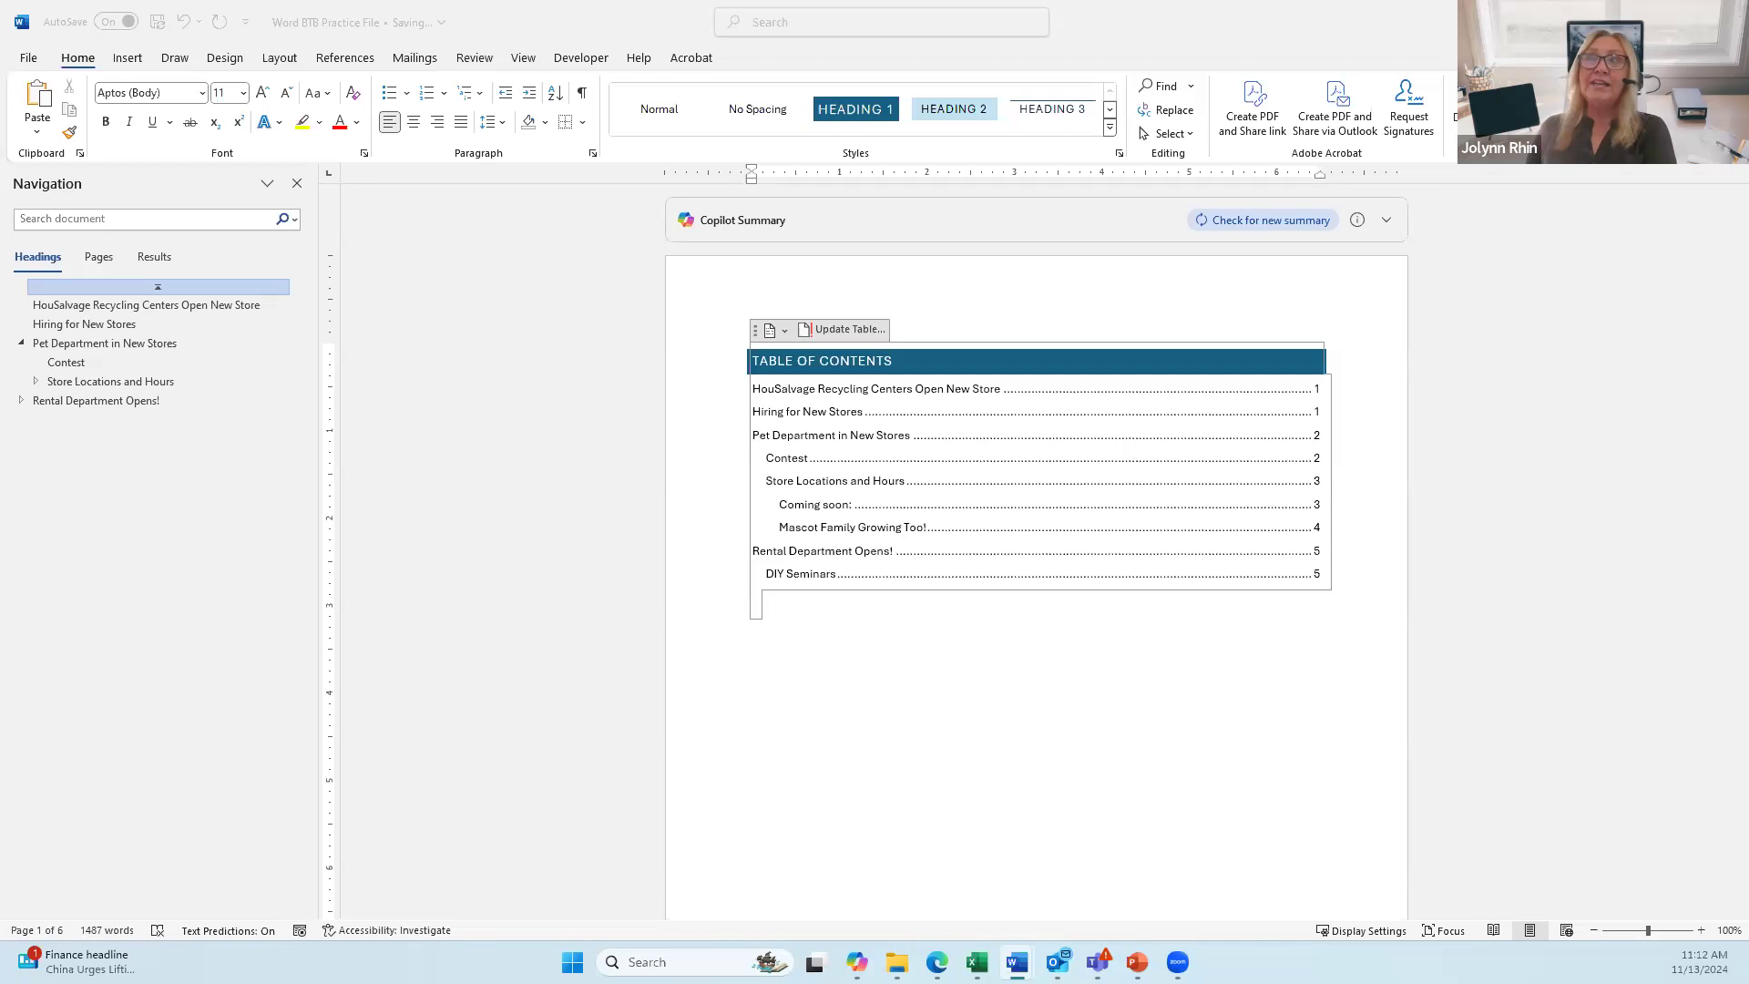
# Step: Open the Info page's Encrypt with Password prompt, then cancel it without setting a password
pyautogui.click(27, 59)
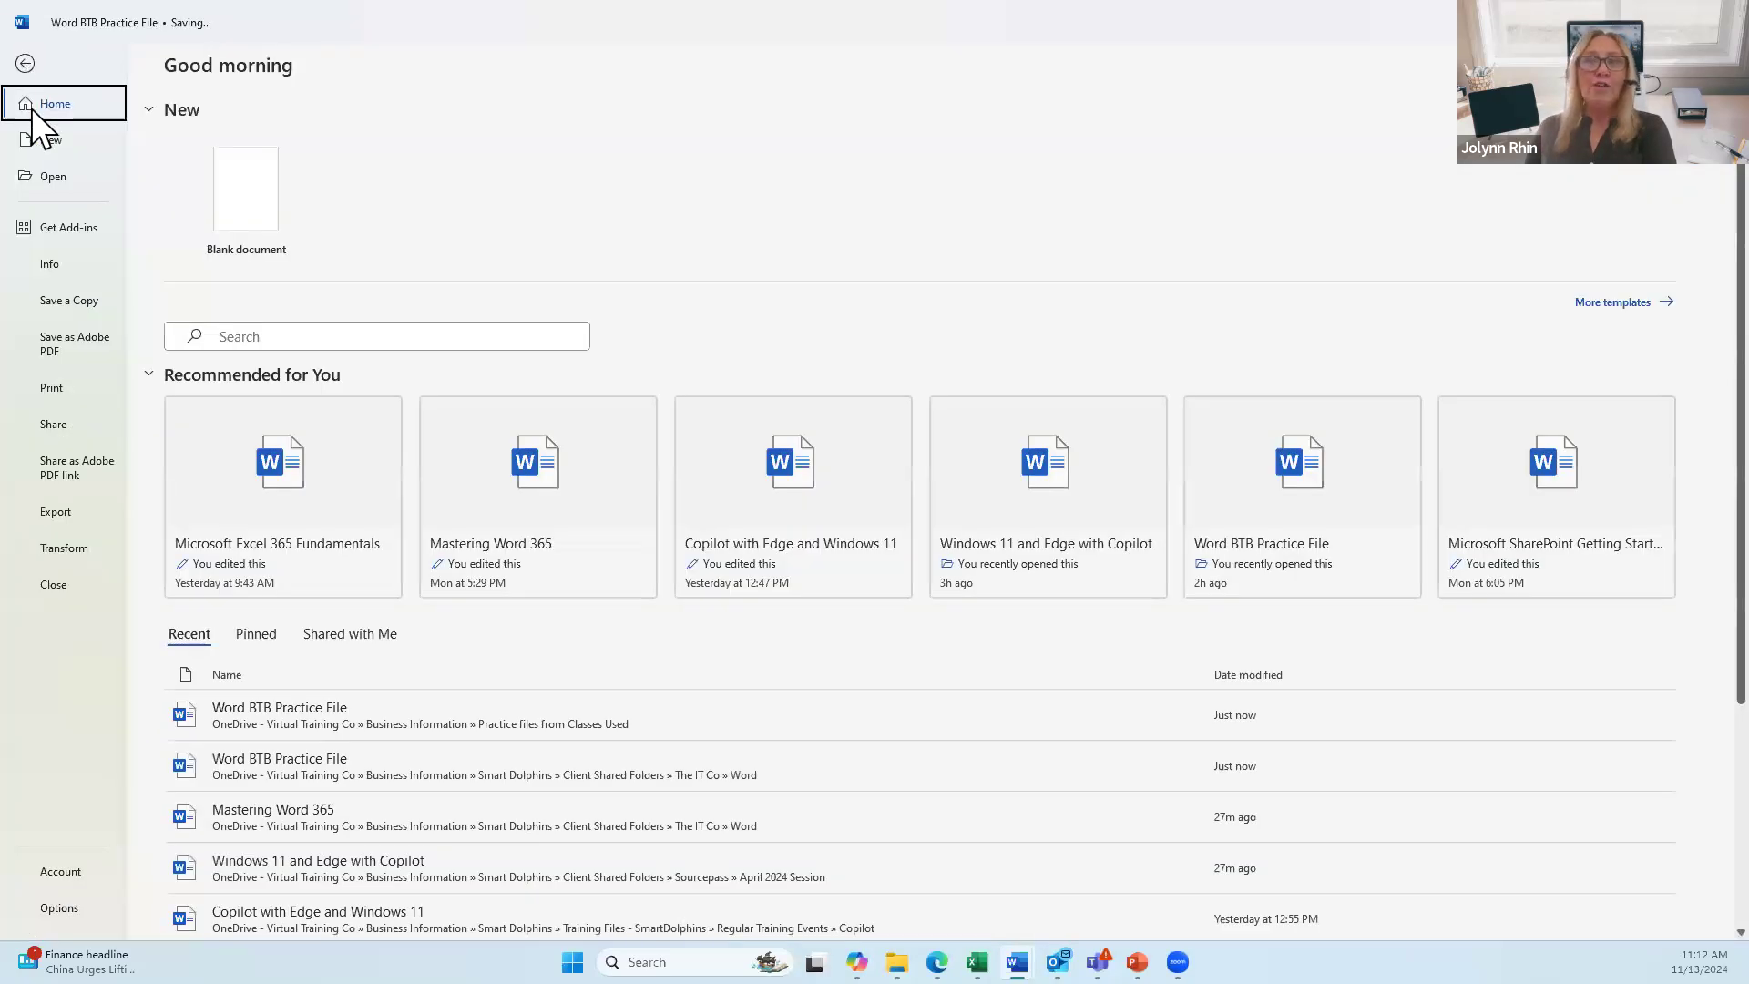
pyautogui.click(46, 260)
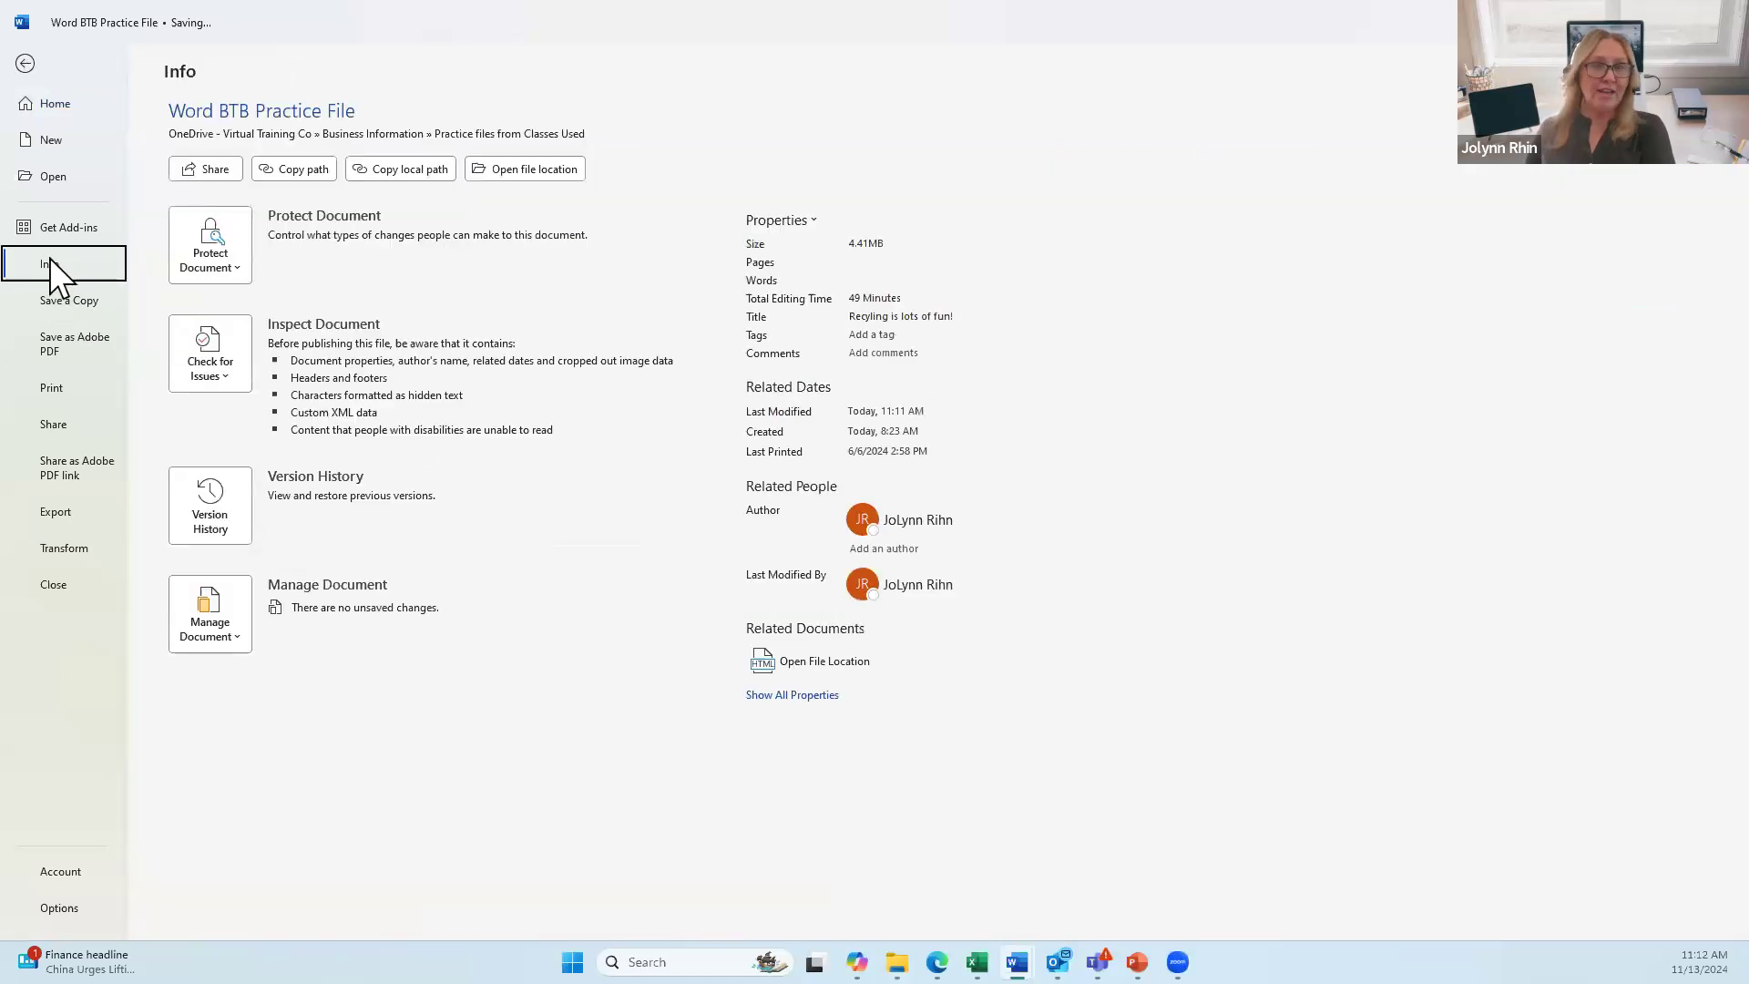
pyautogui.click(225, 254)
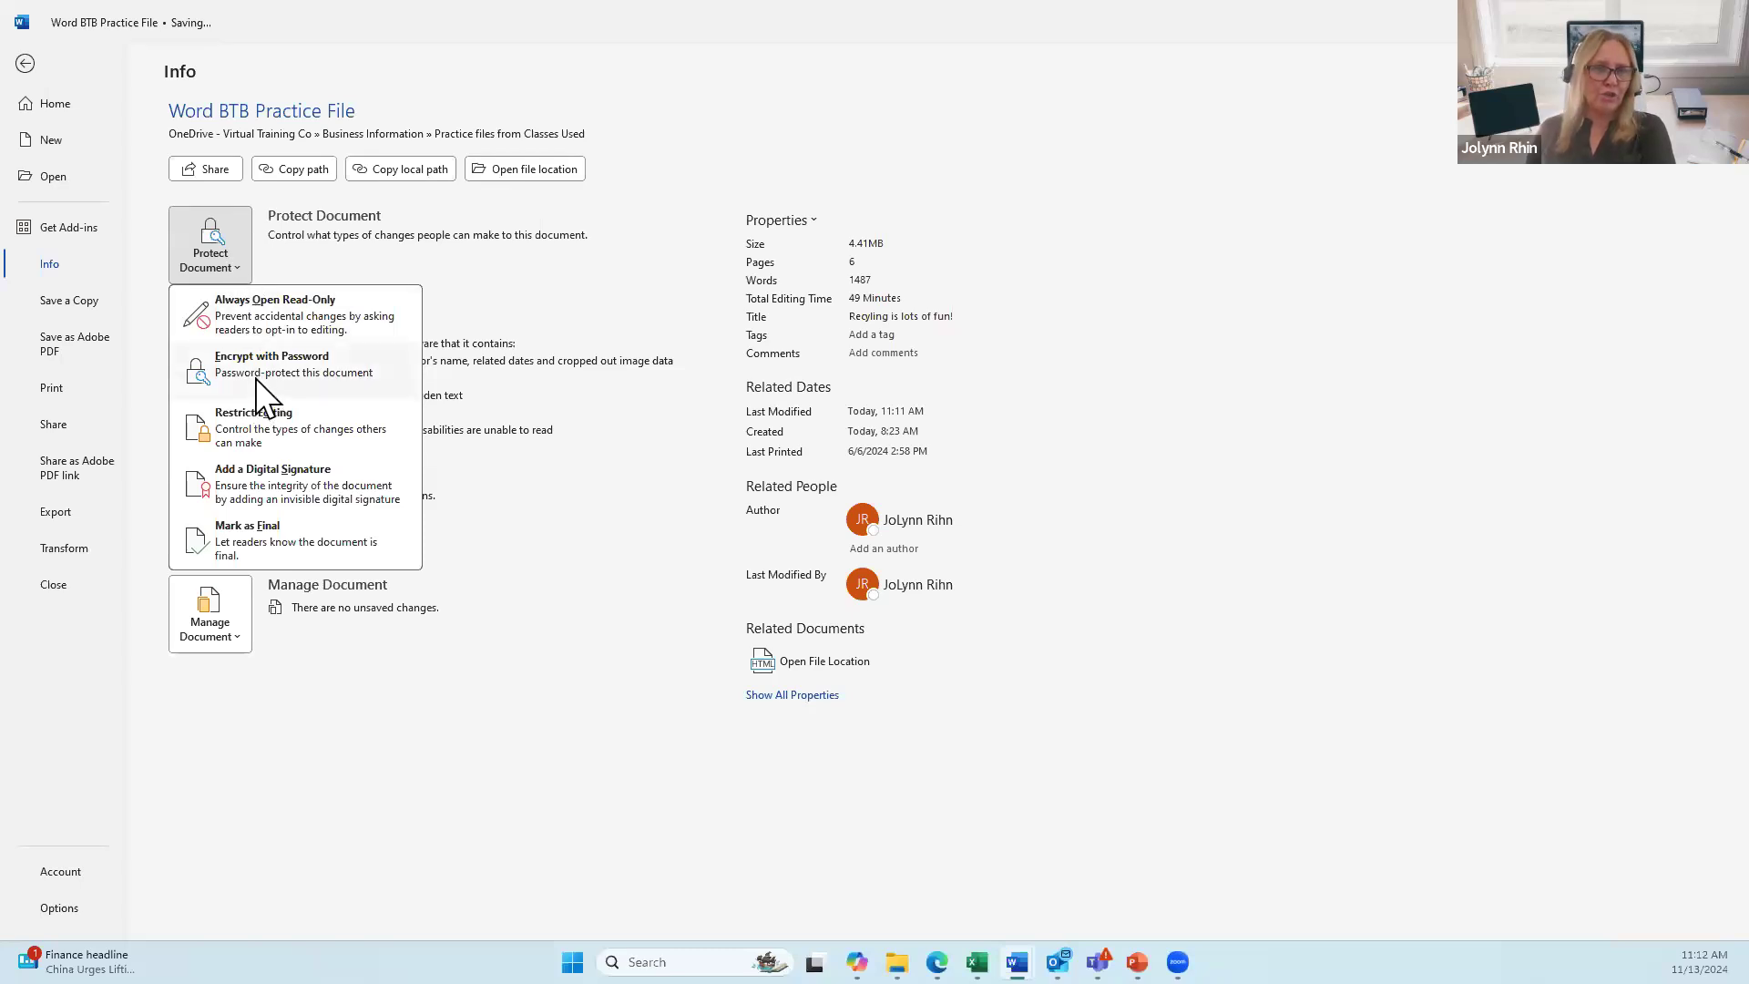
pyautogui.click(330, 391)
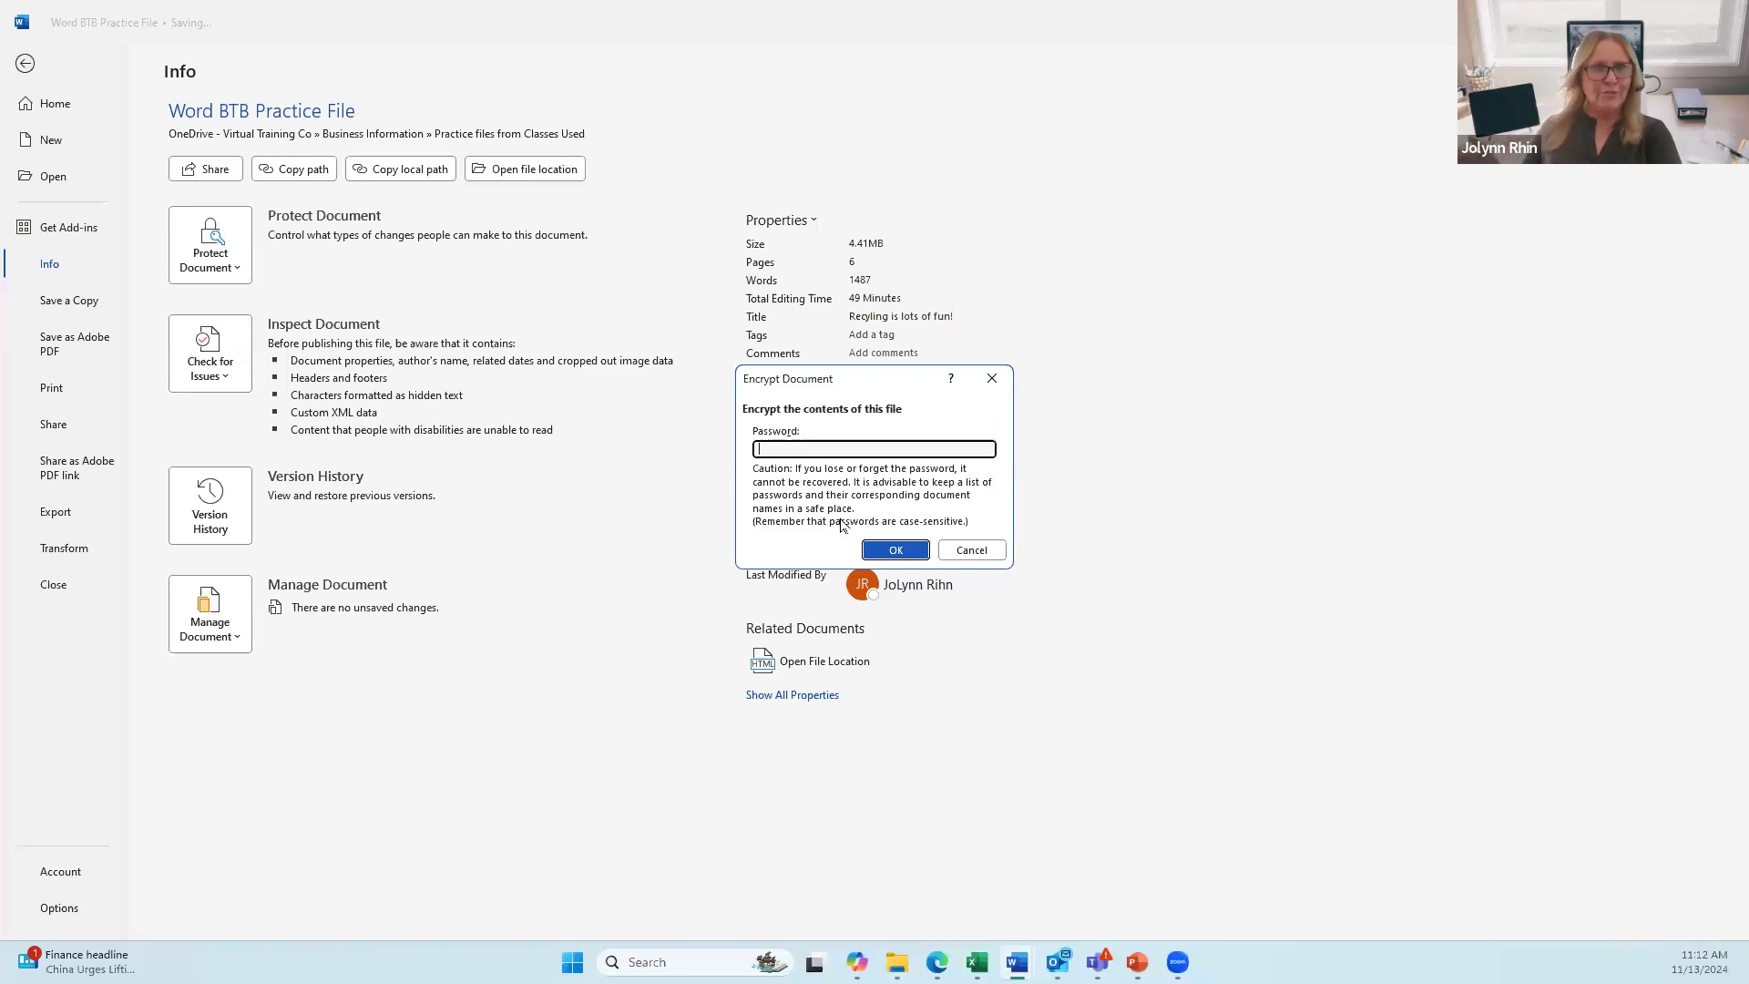
pyautogui.click(969, 549)
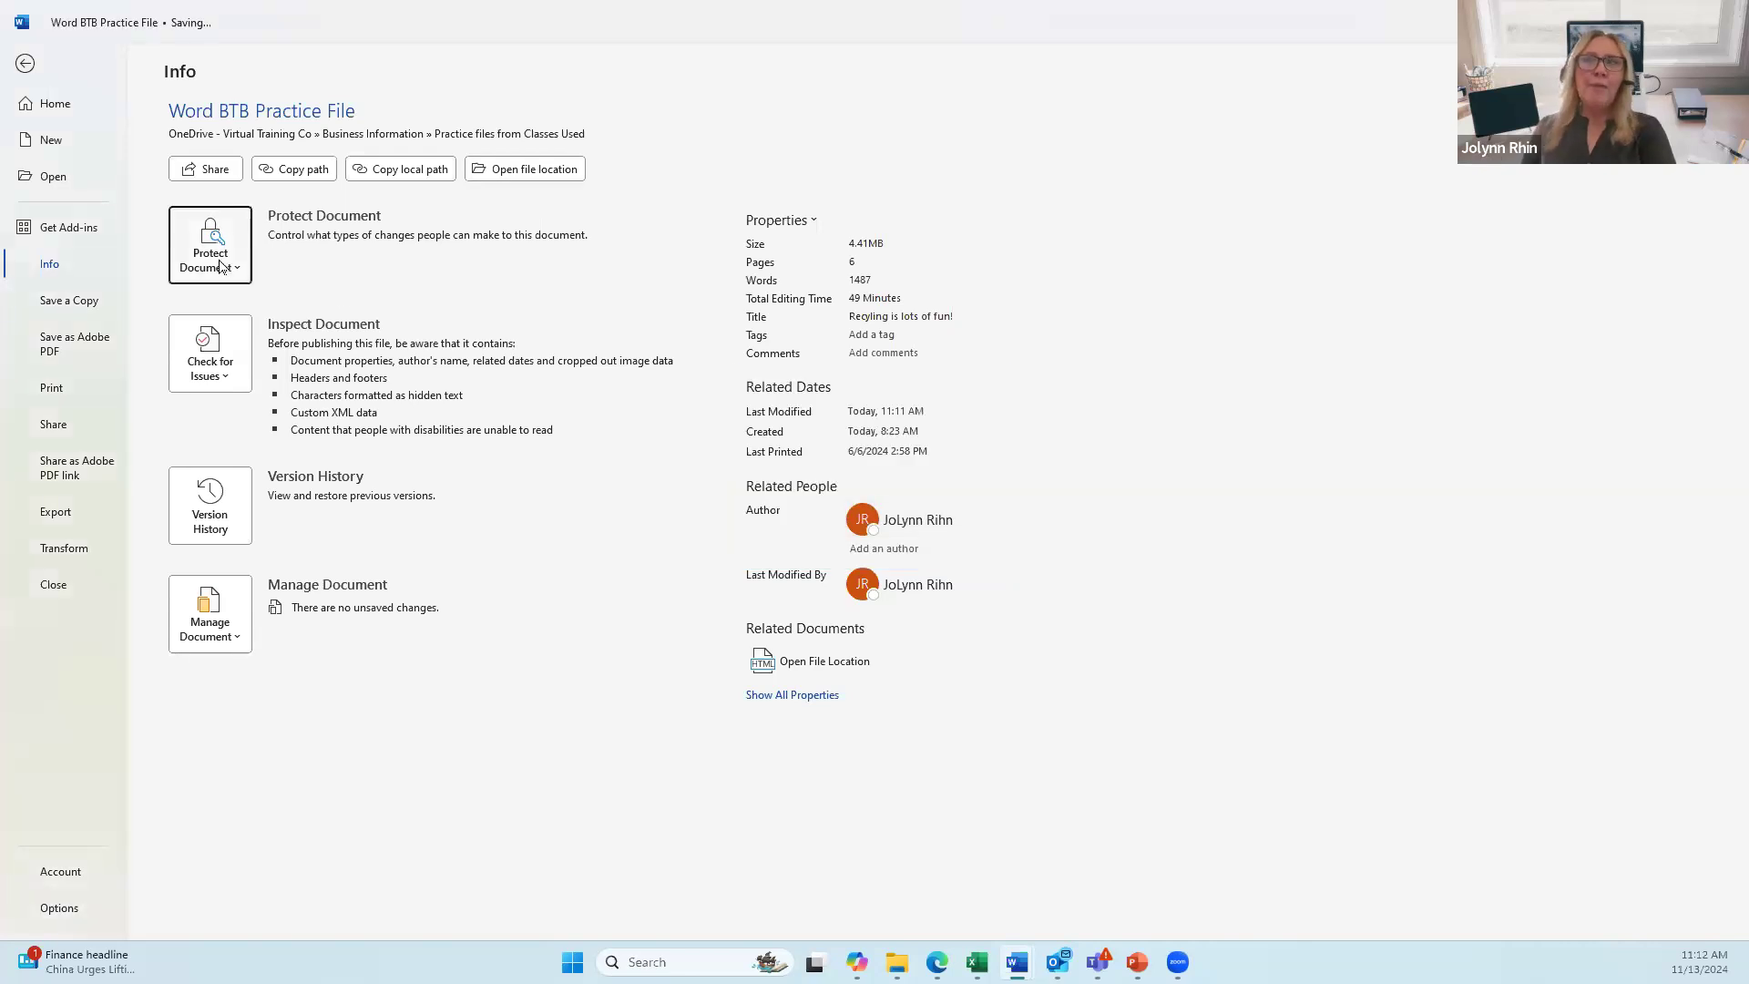
# Step: Reopen the Protect Document options, then leave Backstage back to the document
pyautogui.click(217, 262)
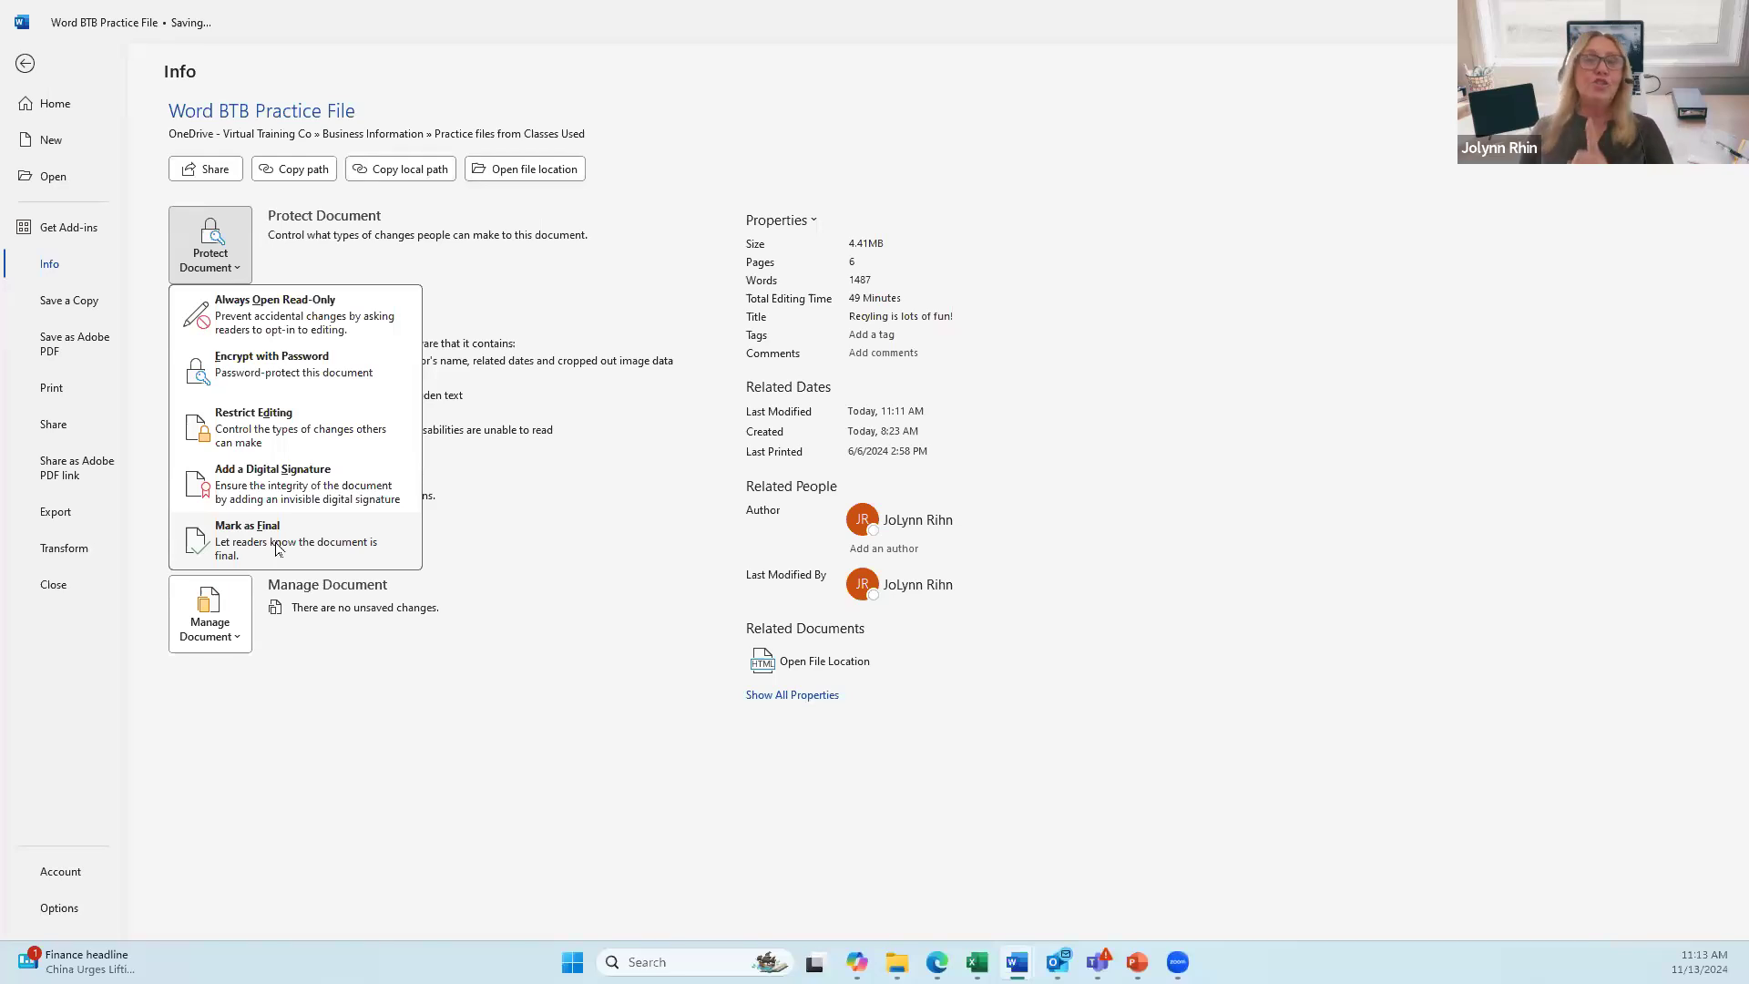
pyautogui.click(26, 66)
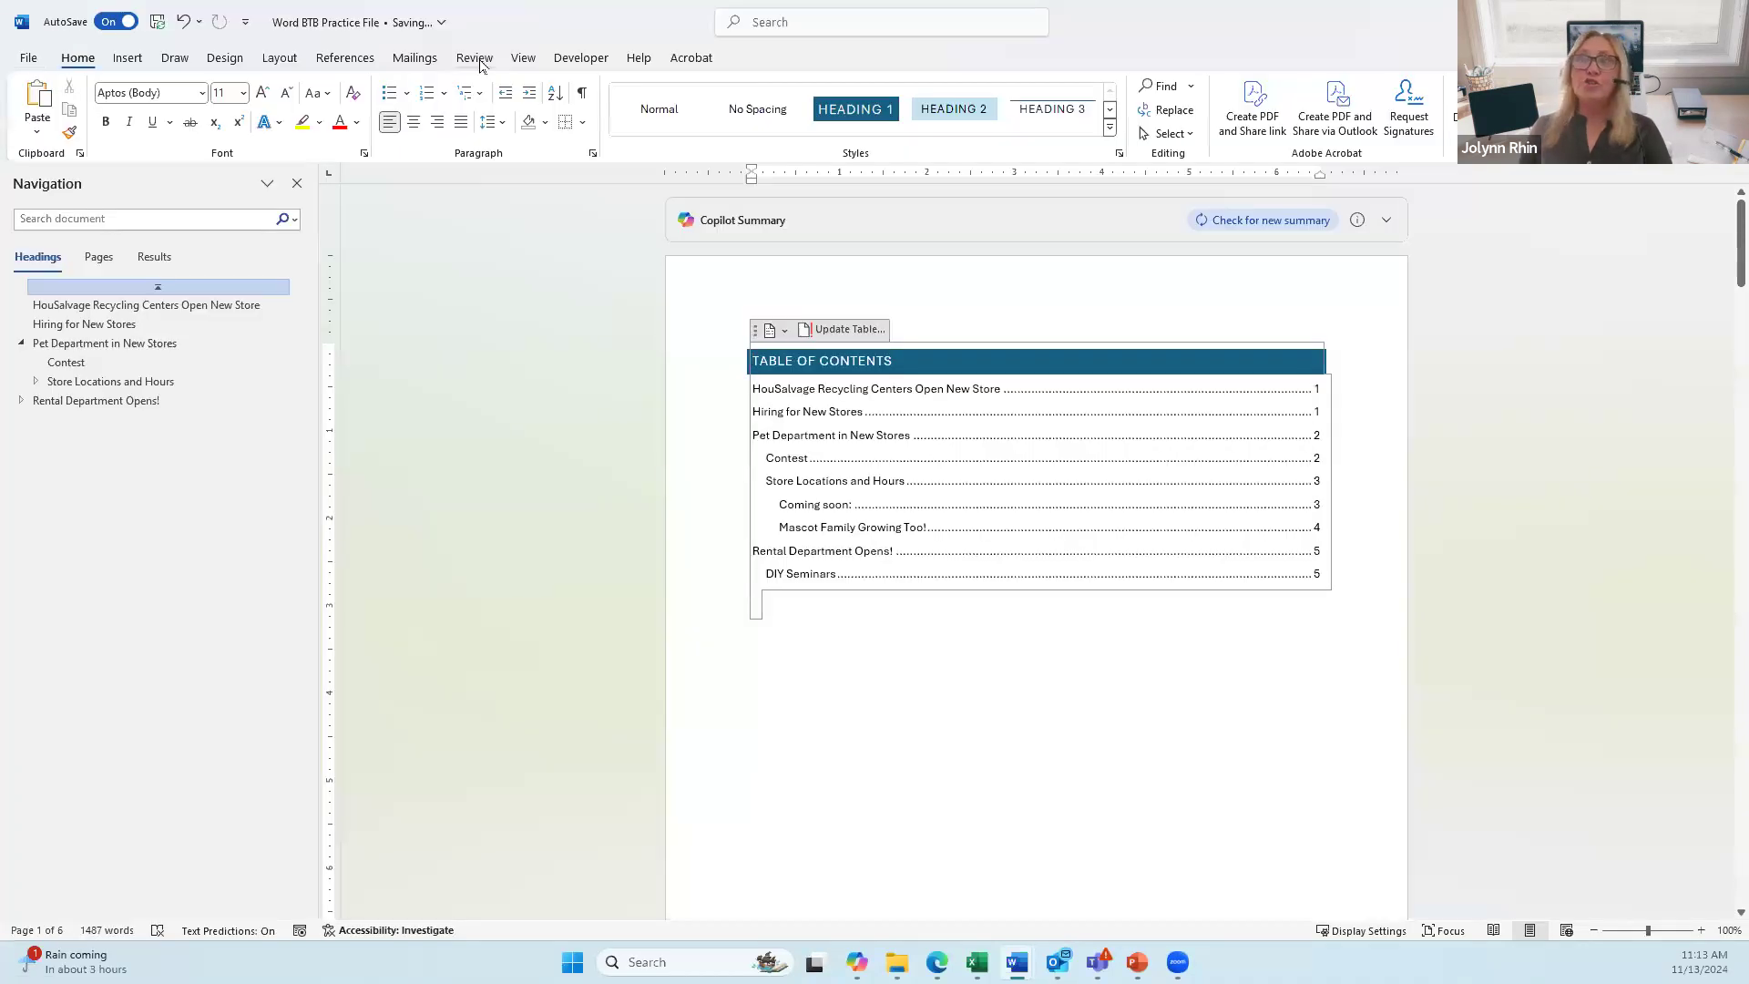
# Step: On the Review tab, look at Block Authors, then open the Restrict Editing pane
pyautogui.click(474, 58)
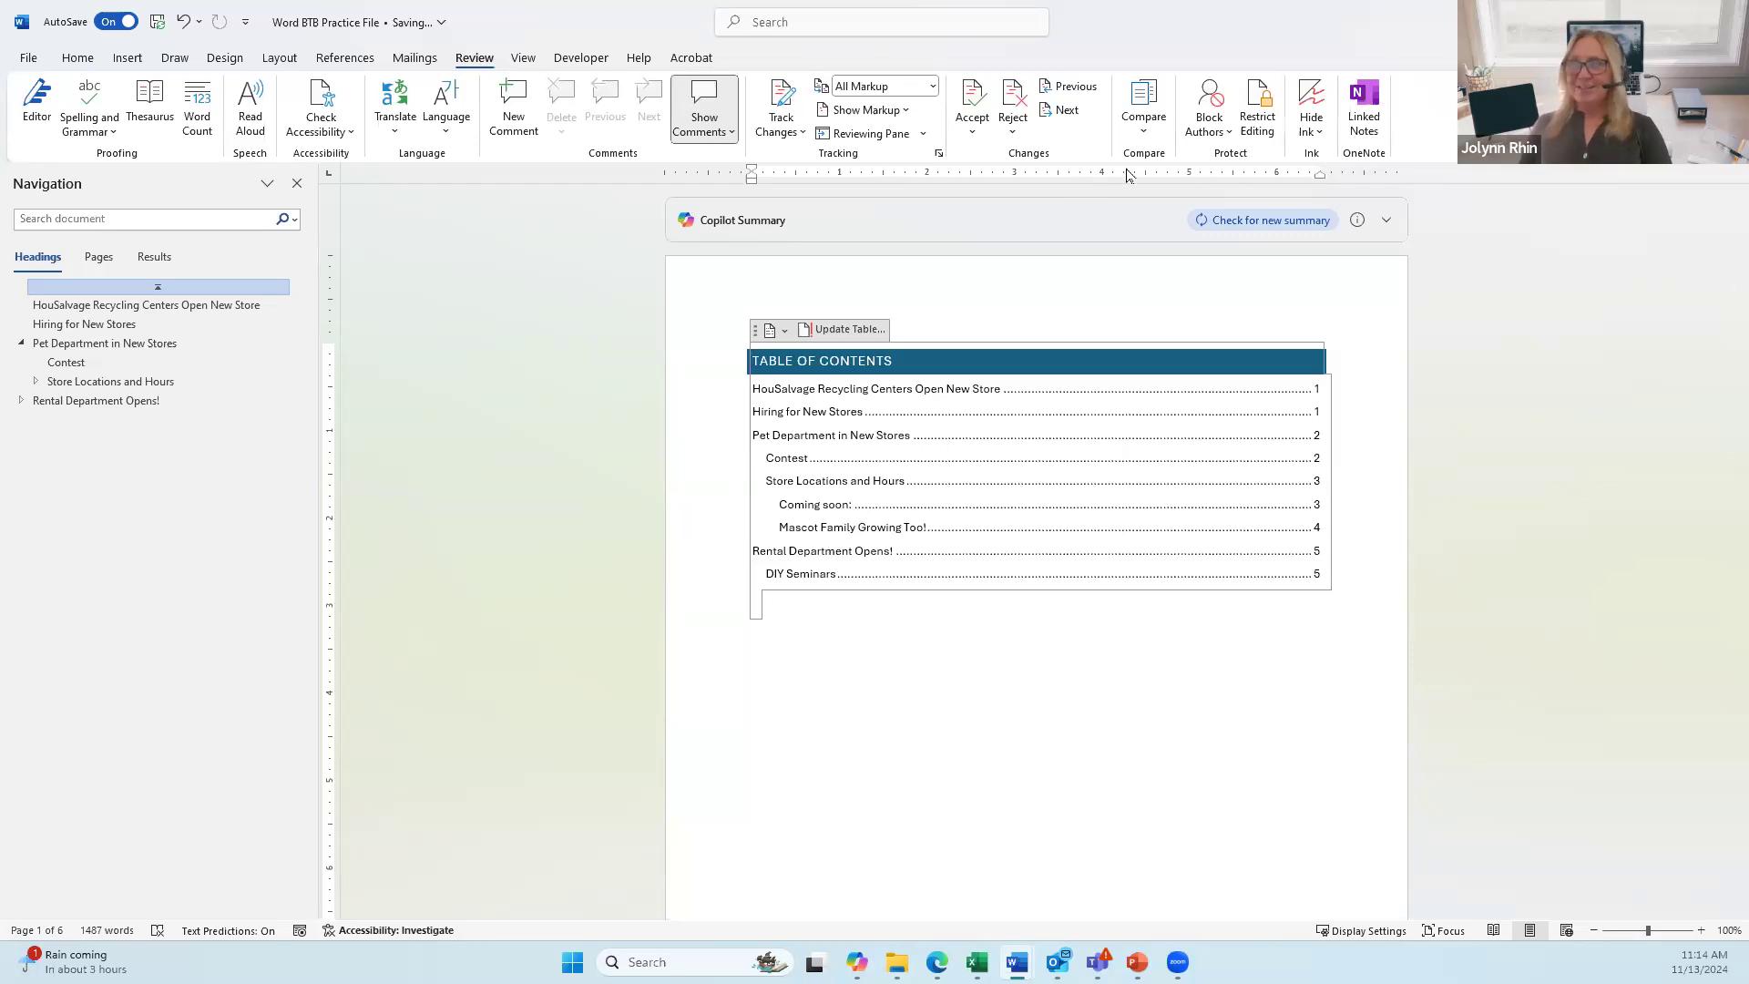
pyautogui.click(1210, 133)
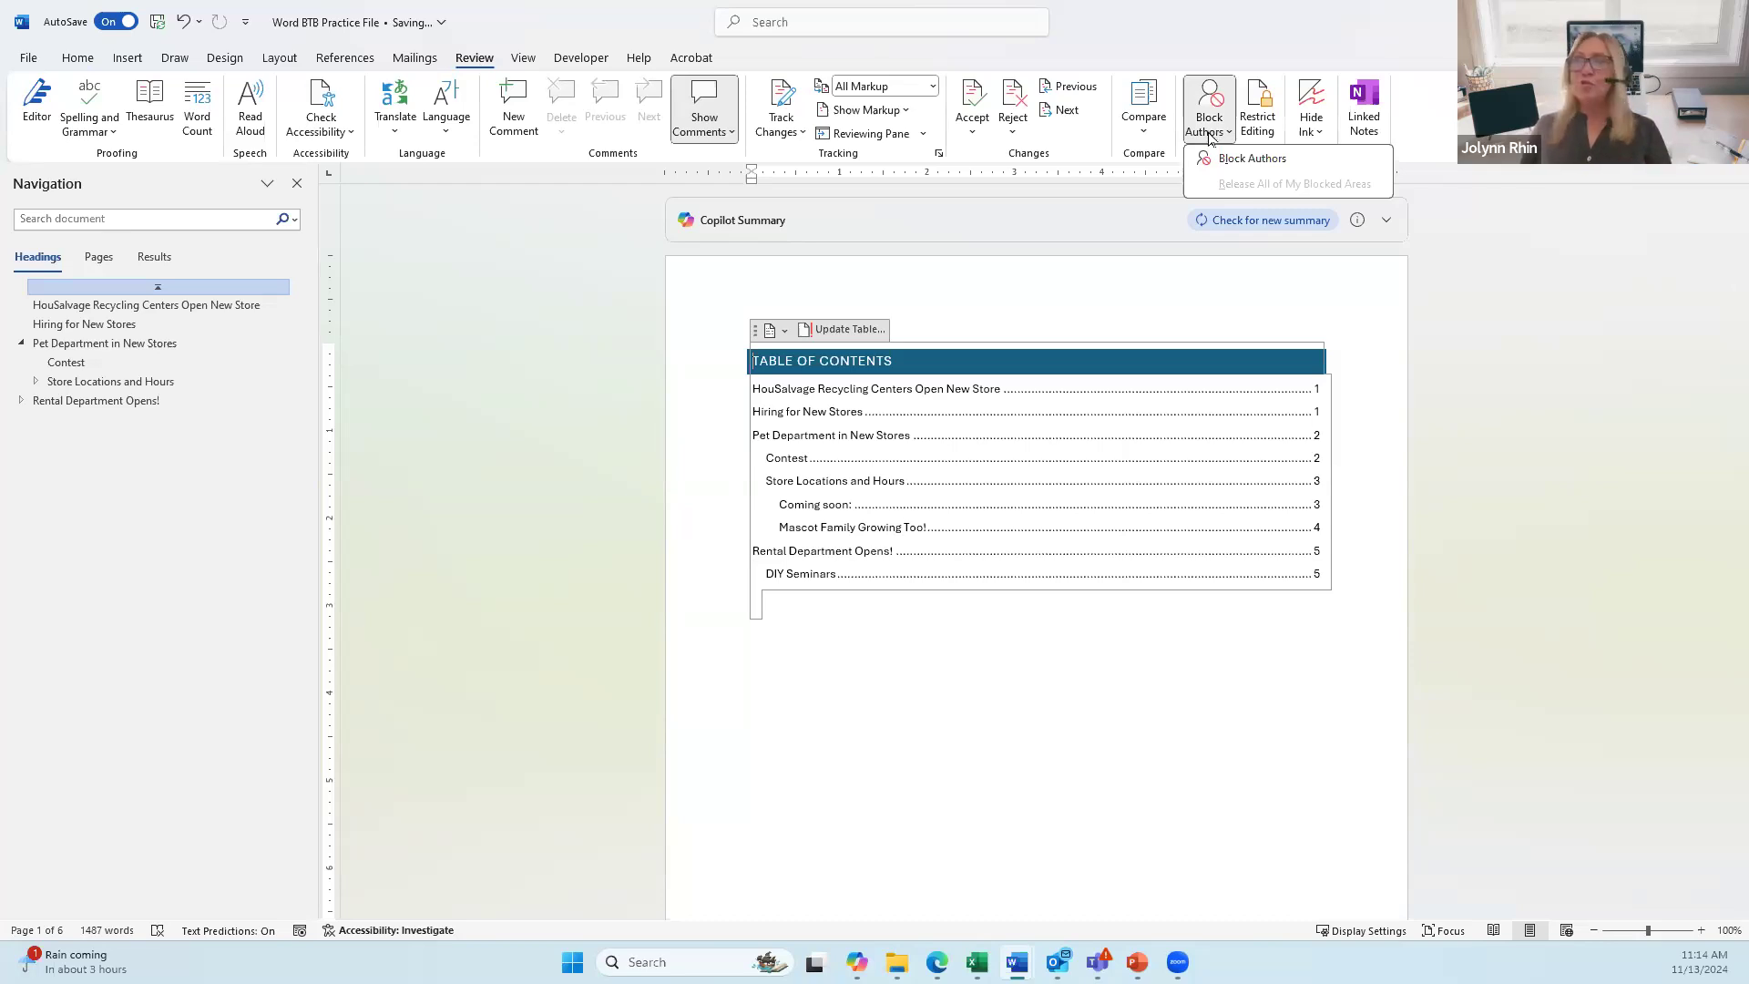
pyautogui.click(1283, 46)
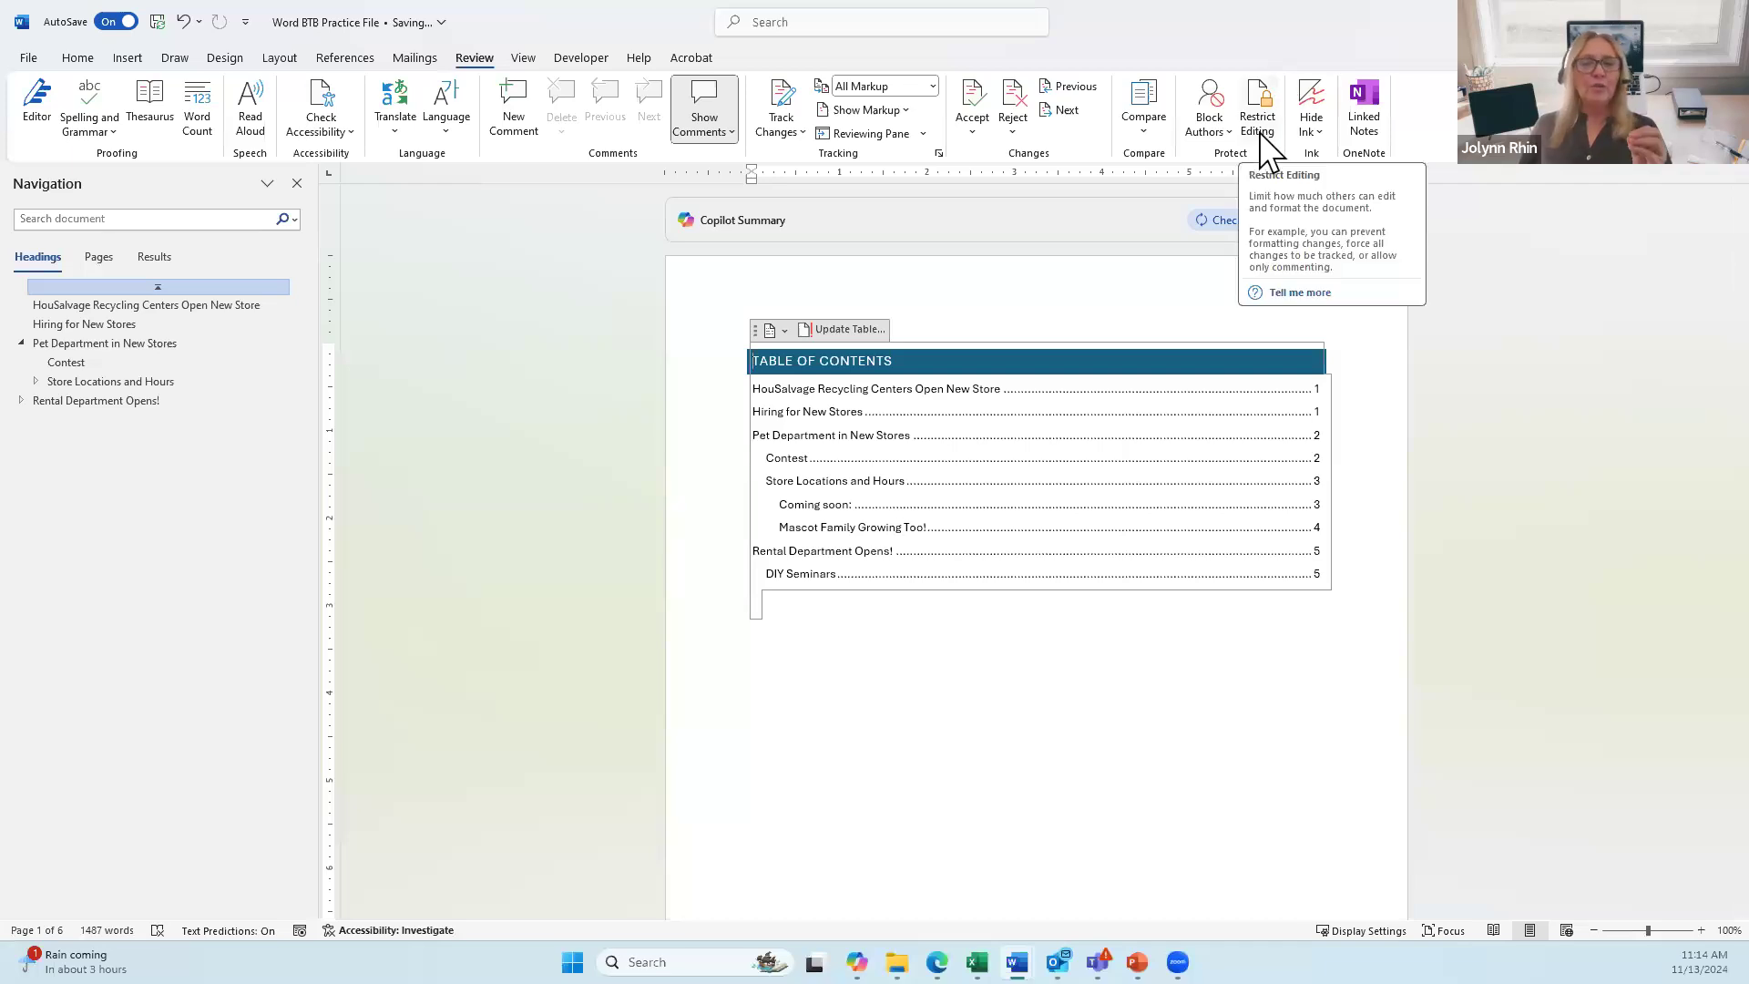
pyautogui.click(1263, 137)
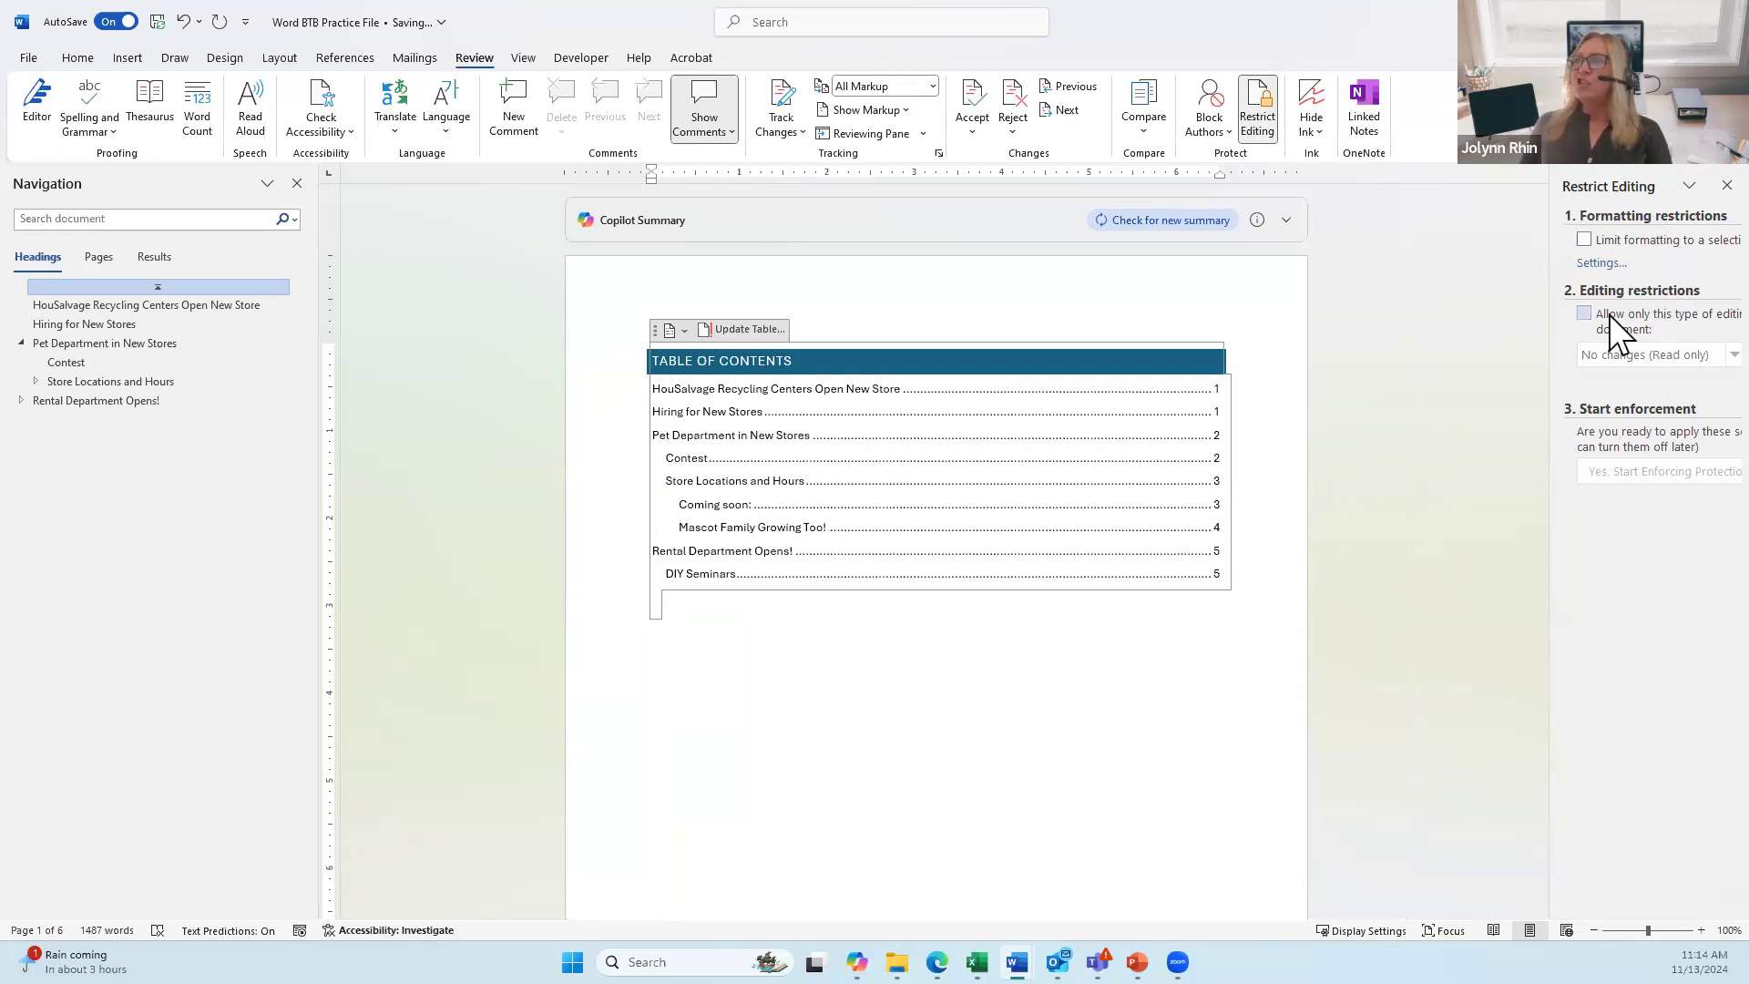
# Step: Check 'Limit formatting to a selection of styles', cancel its Settings dialog, then uncheck it
pyautogui.click(1586, 242)
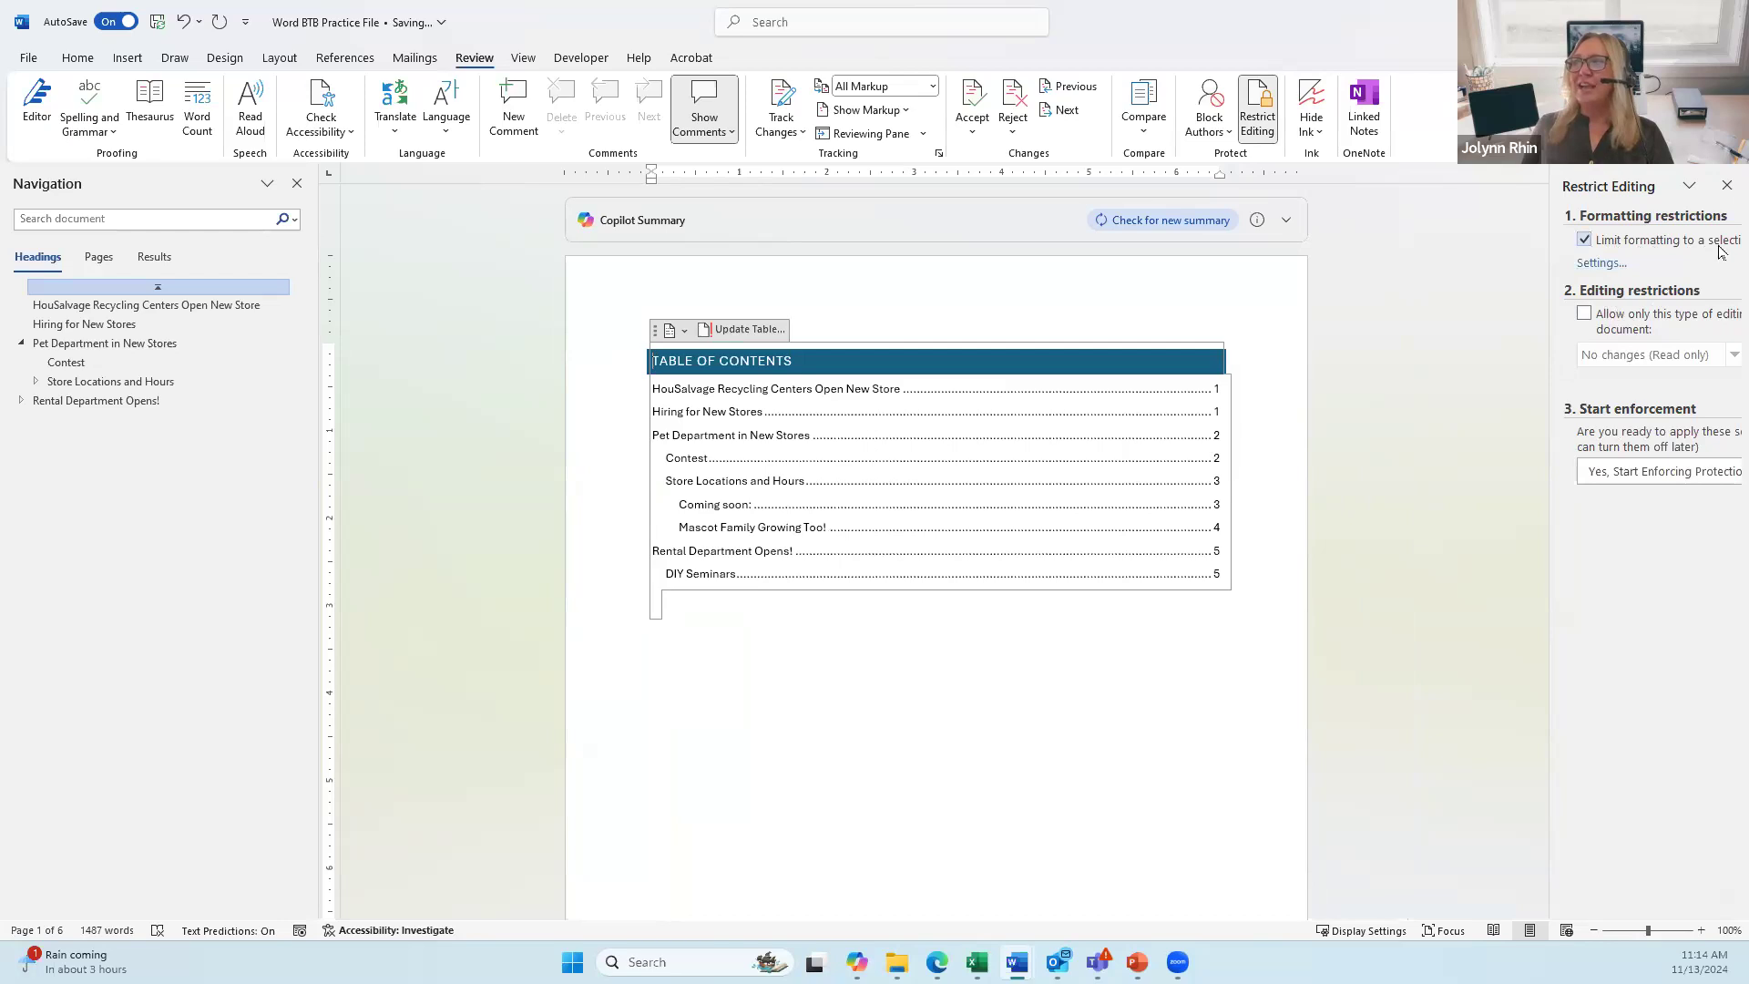
pyautogui.click(1602, 267)
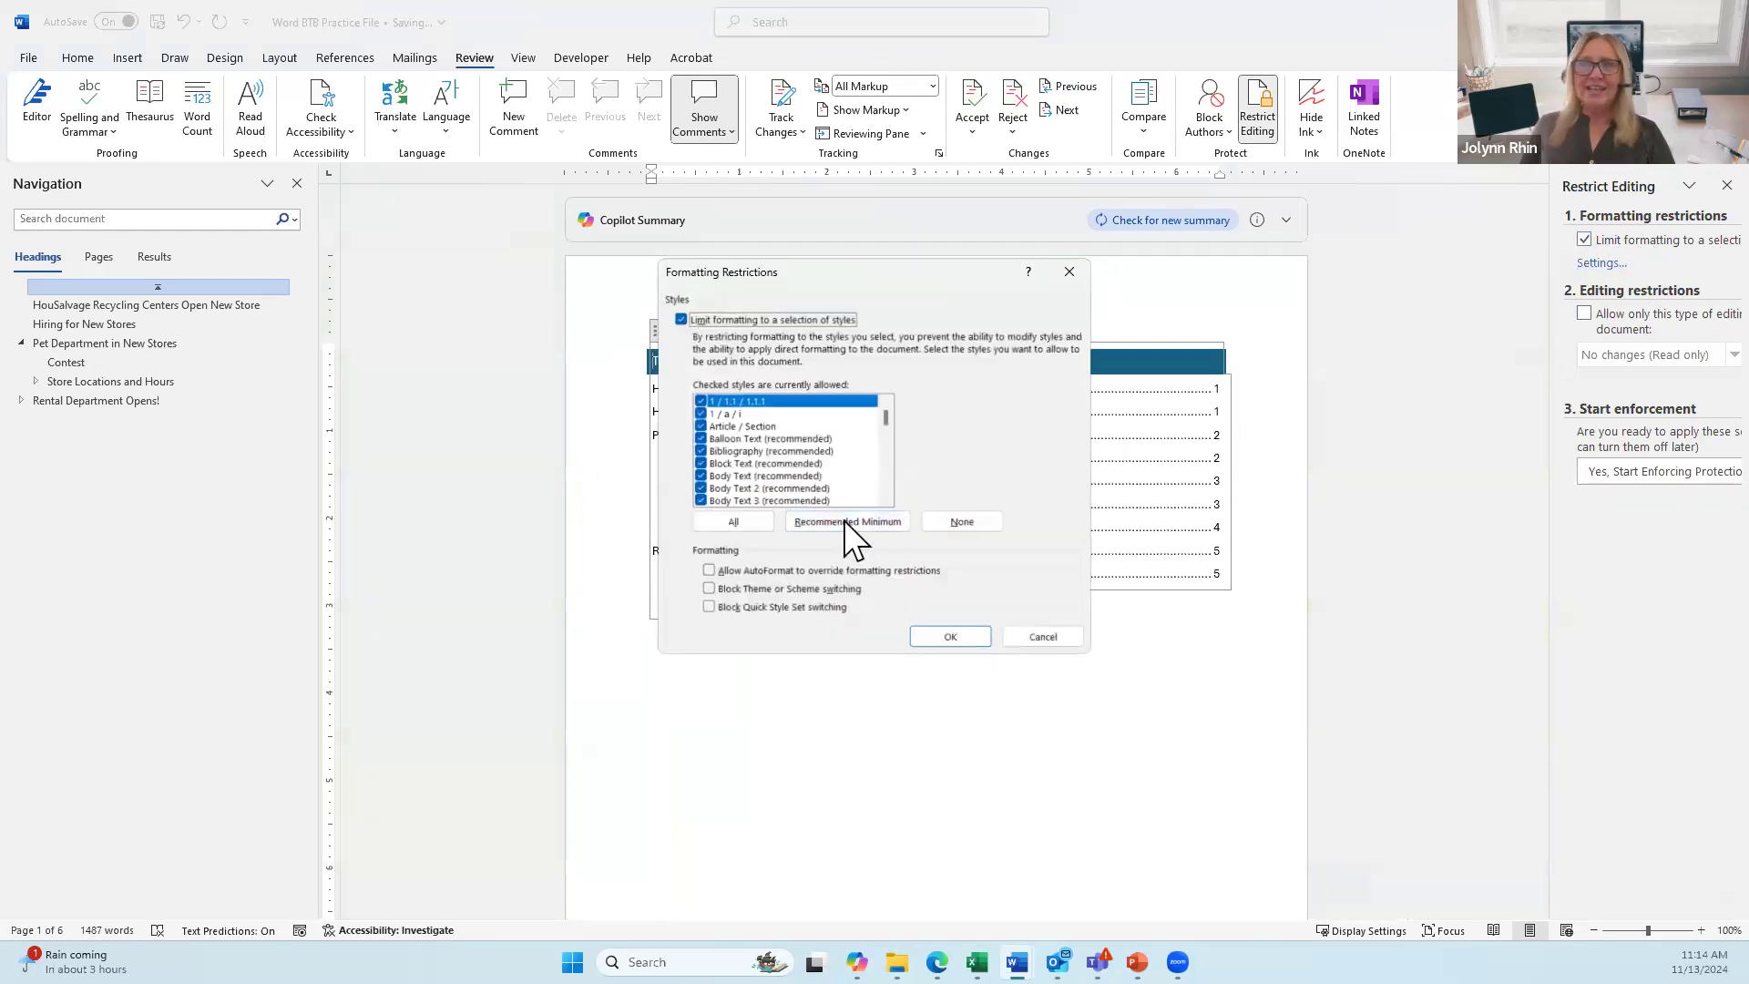
pyautogui.click(1031, 633)
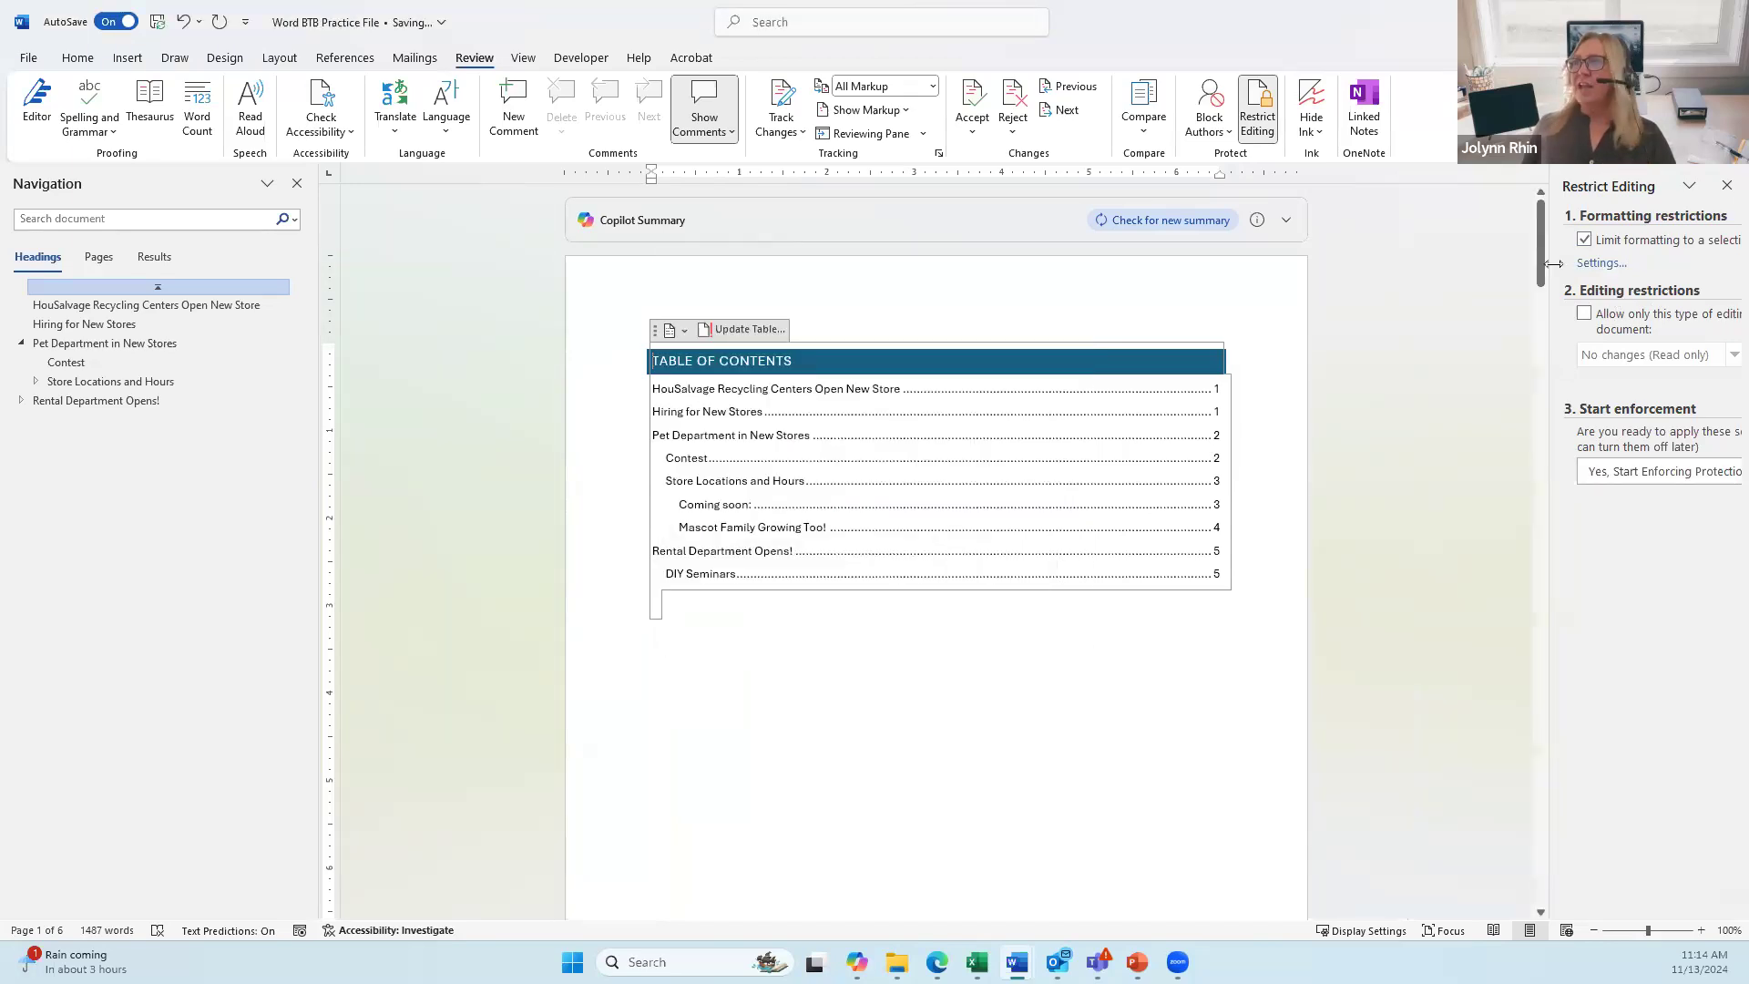
pyautogui.click(1584, 241)
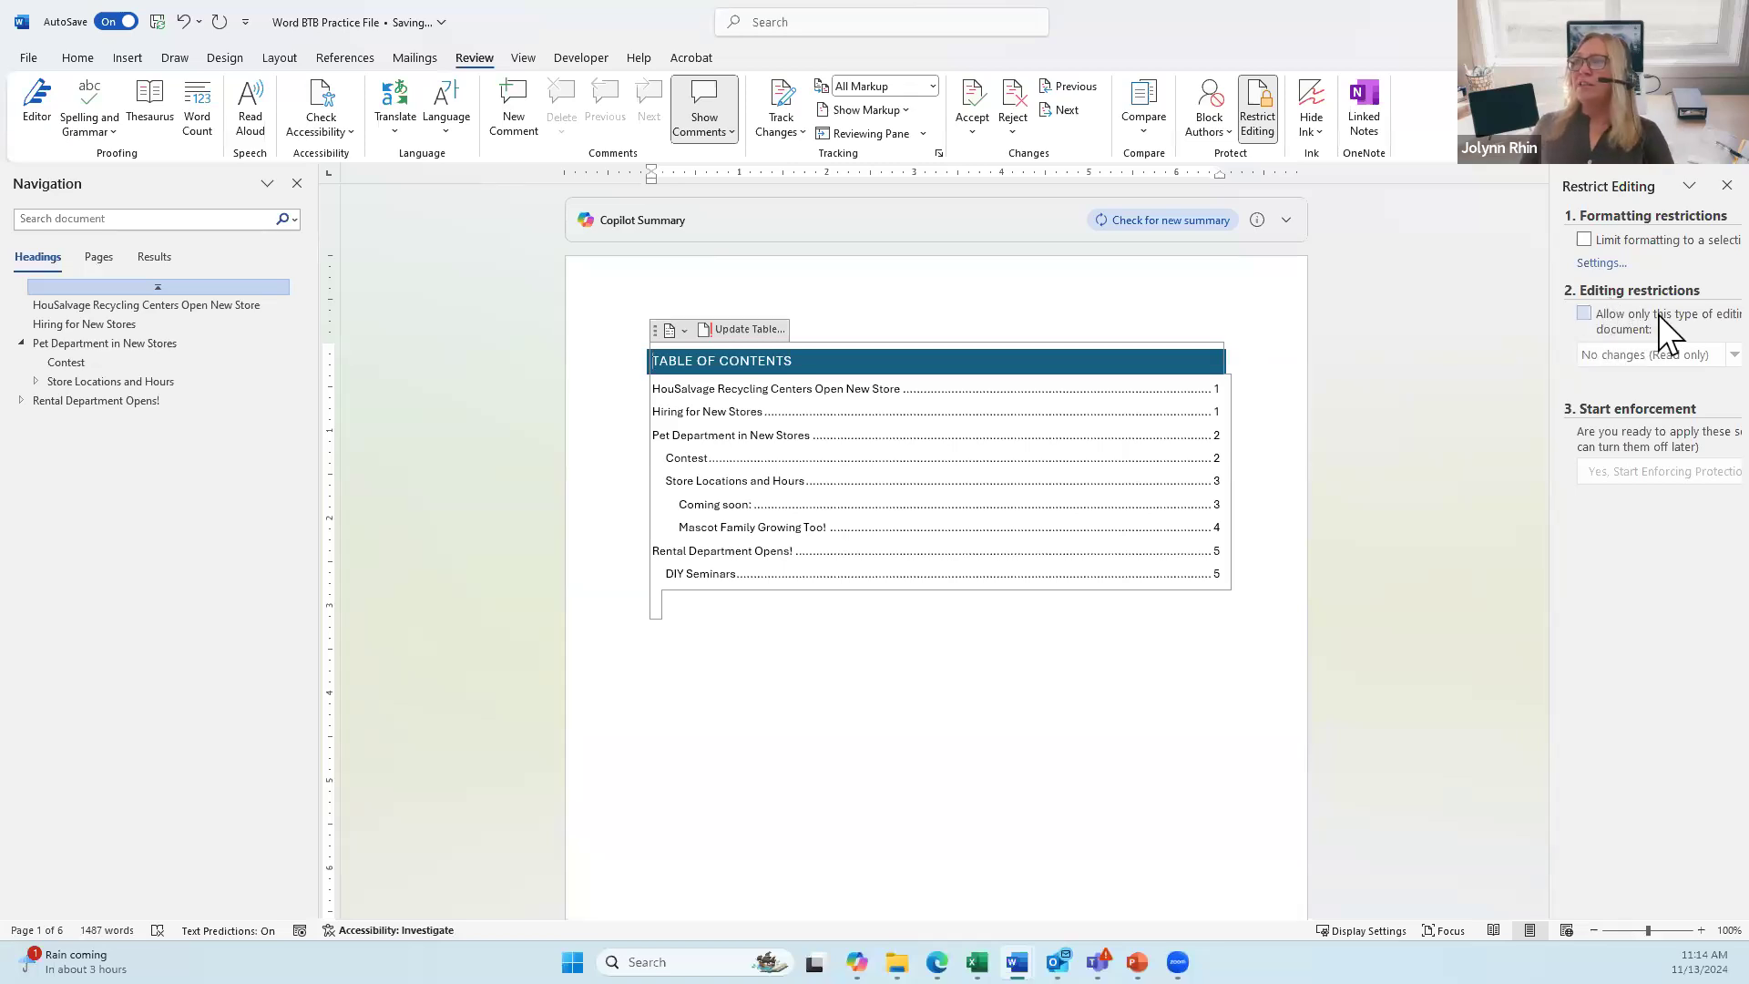
# Step: Try 'Allow only this type of editing' with Read only, then uncheck it again
pyautogui.click(1585, 314)
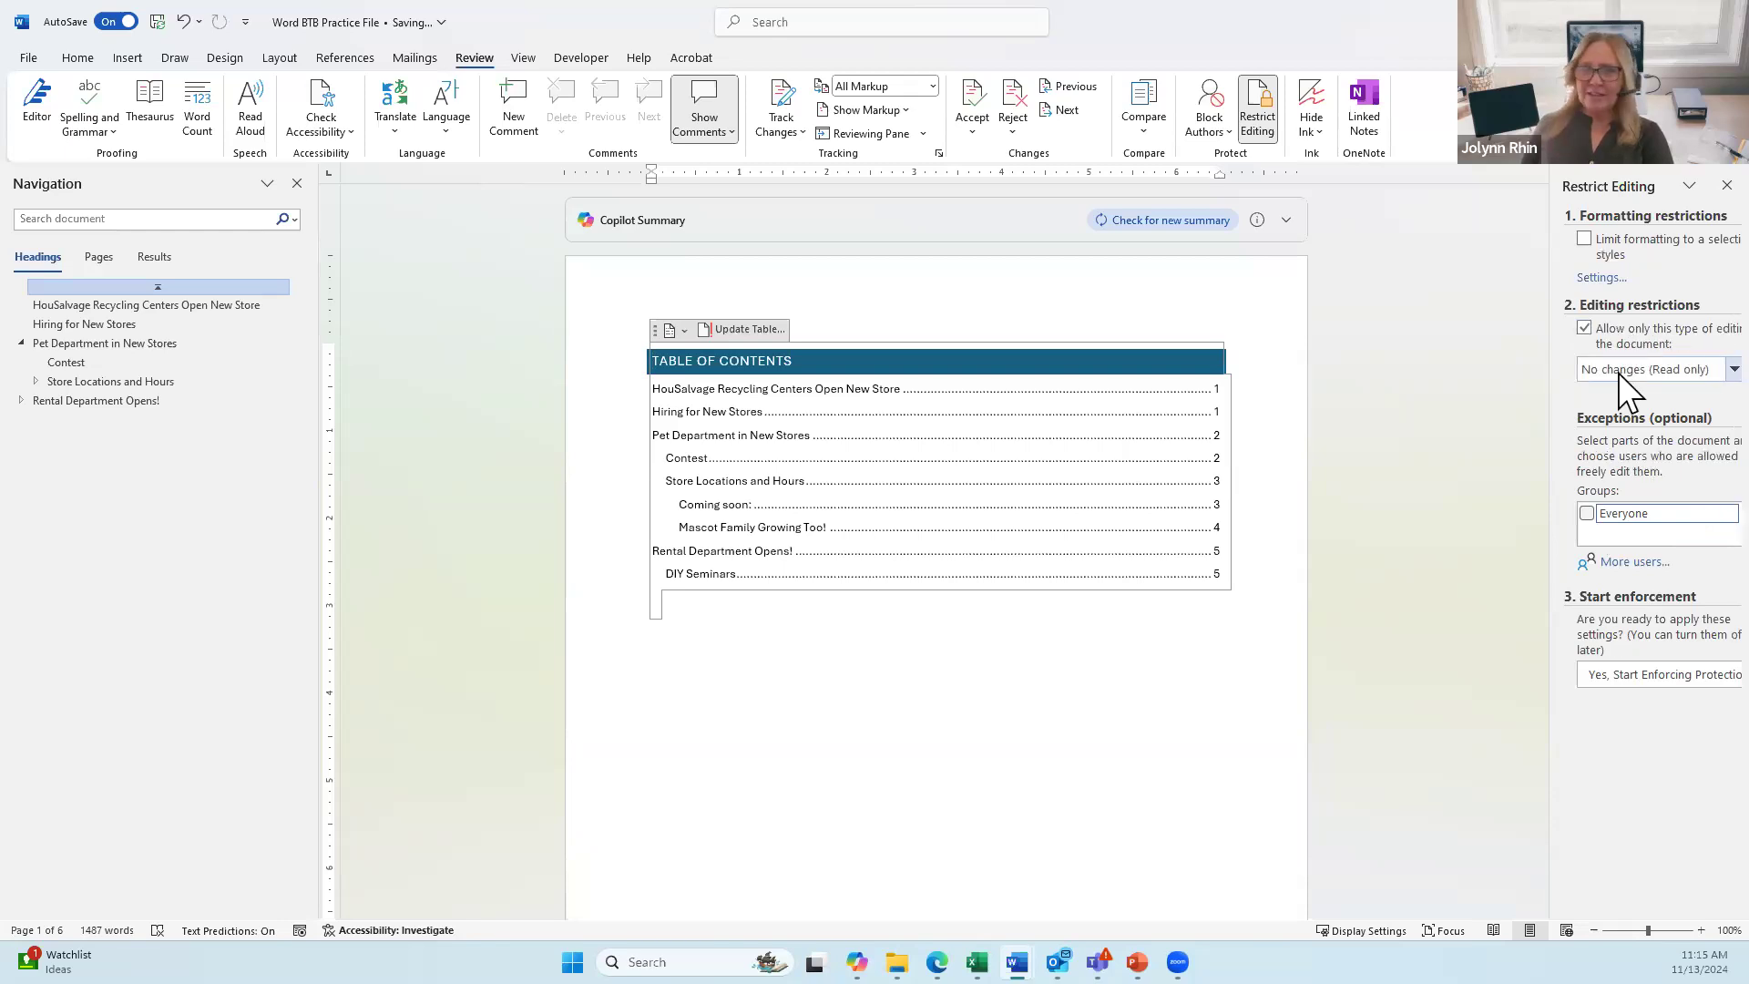
pyautogui.click(1676, 374)
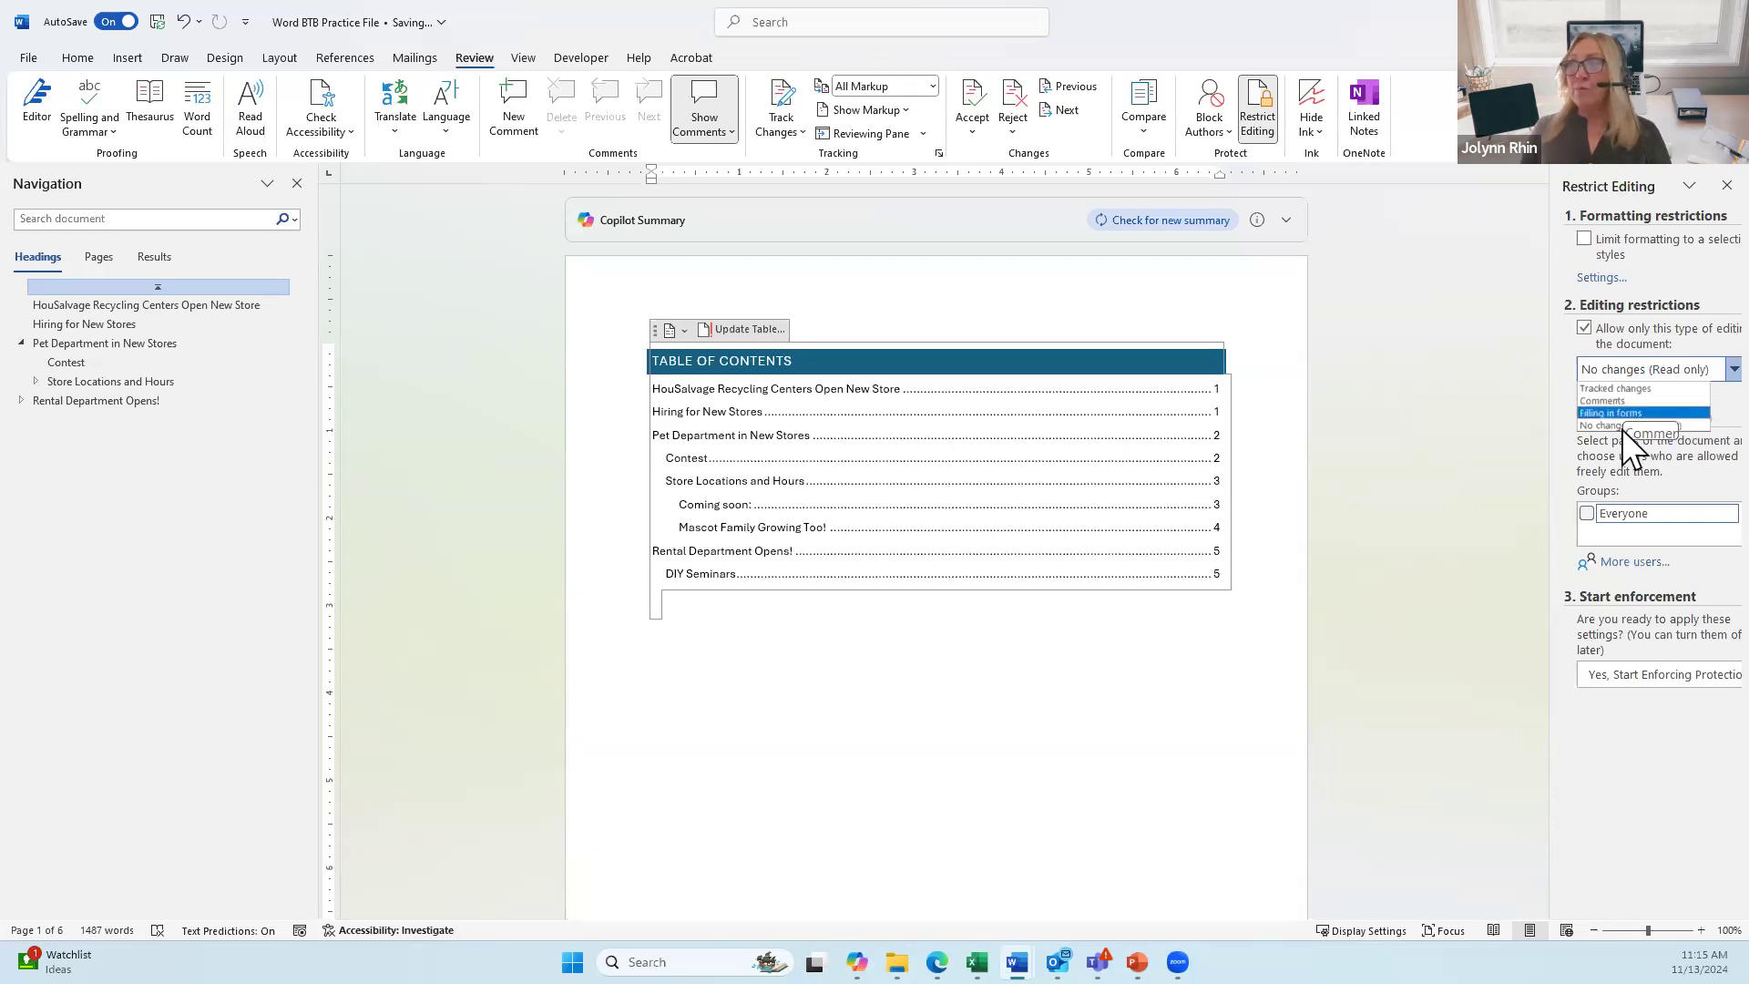
pyautogui.click(1616, 452)
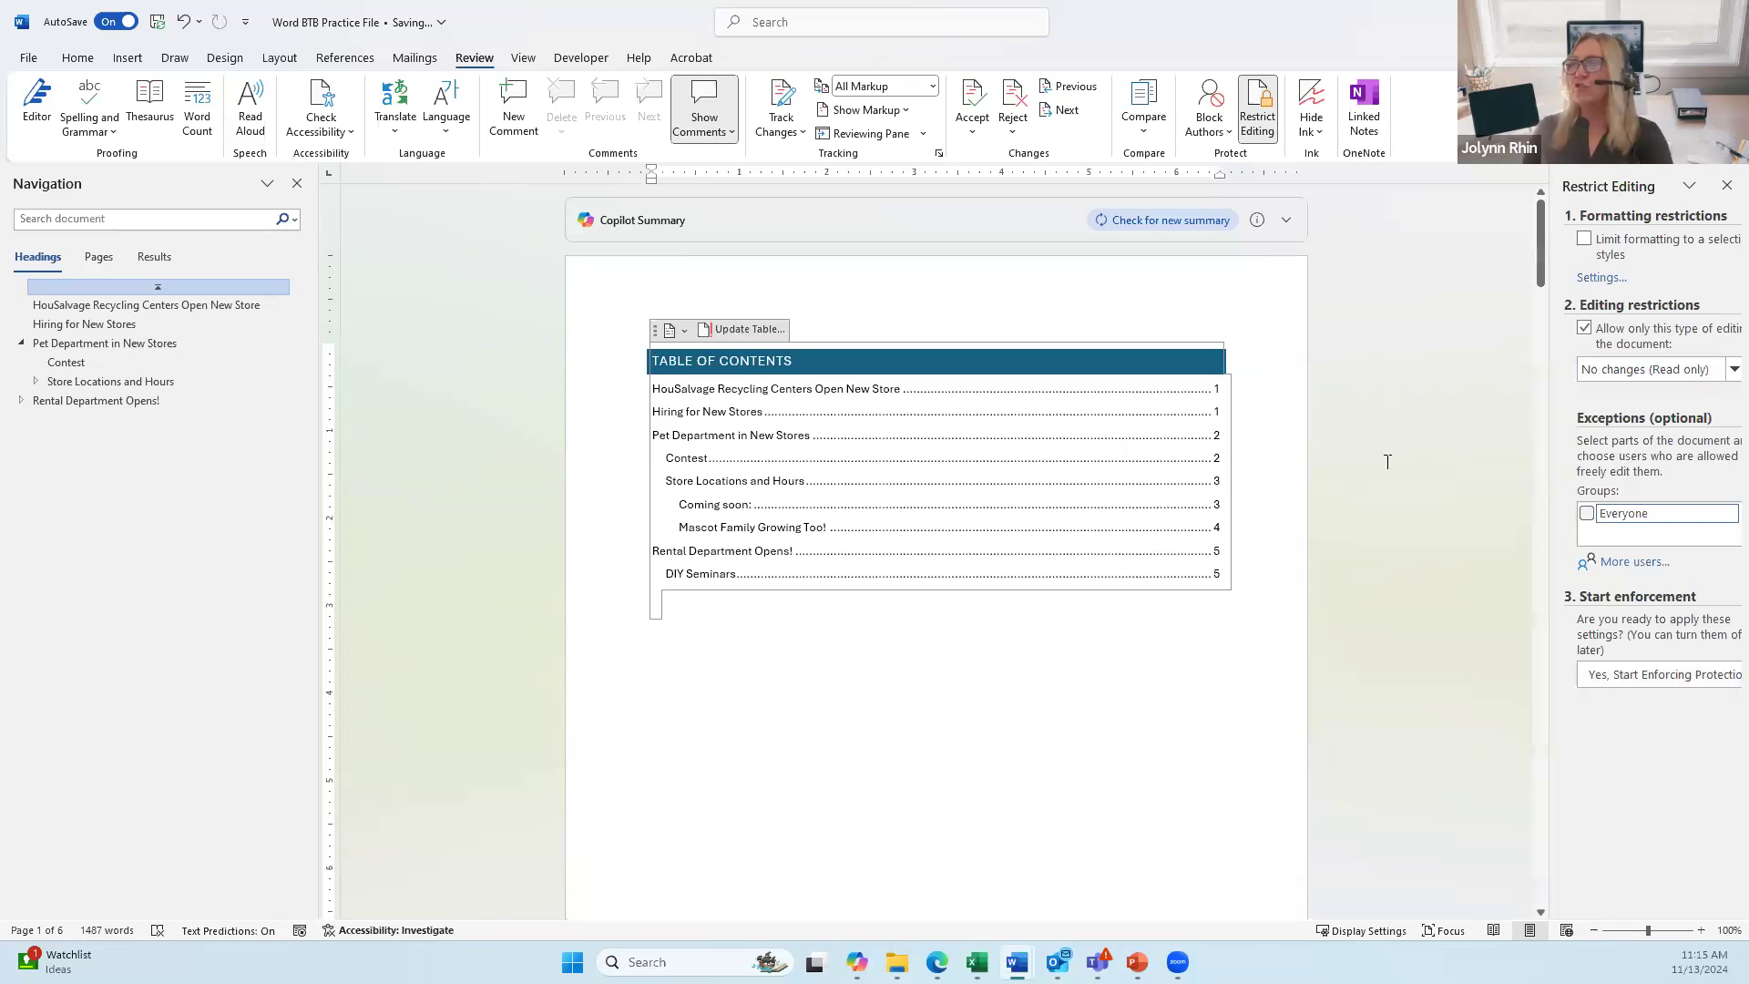
pyautogui.click(1585, 329)
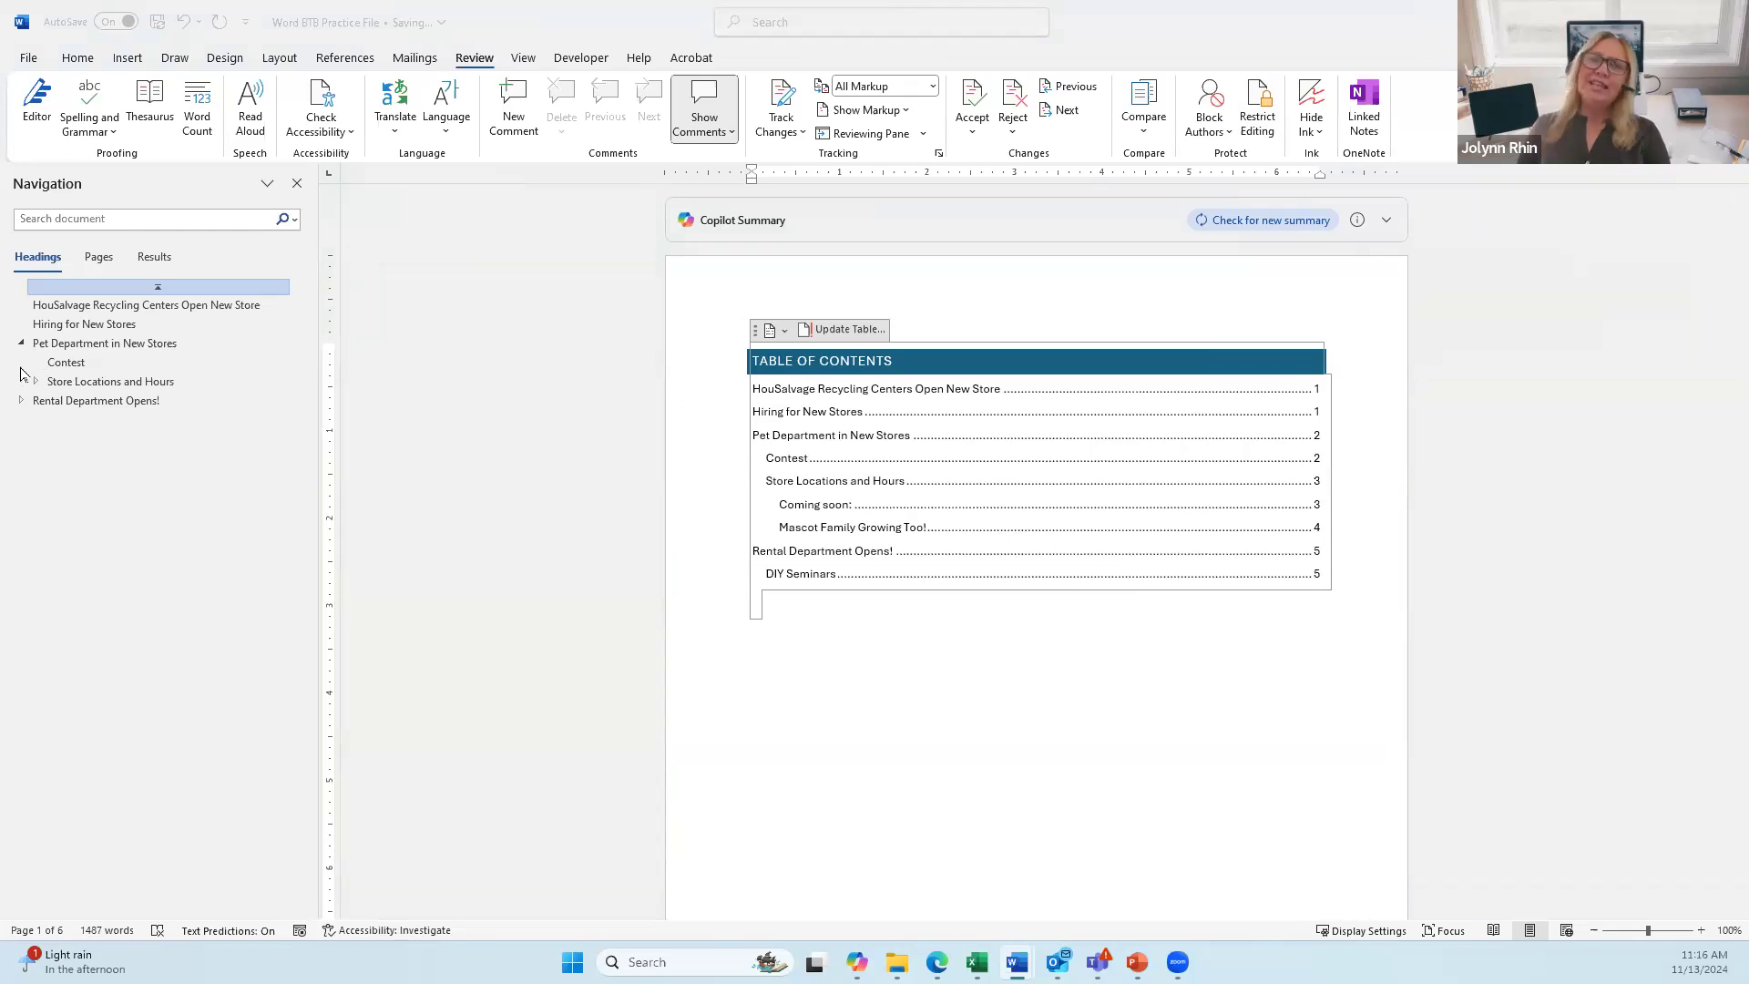
# Step: Jump to the Store Locations and Hours table on page 4 from the Navigation pane
pyautogui.click(78, 382)
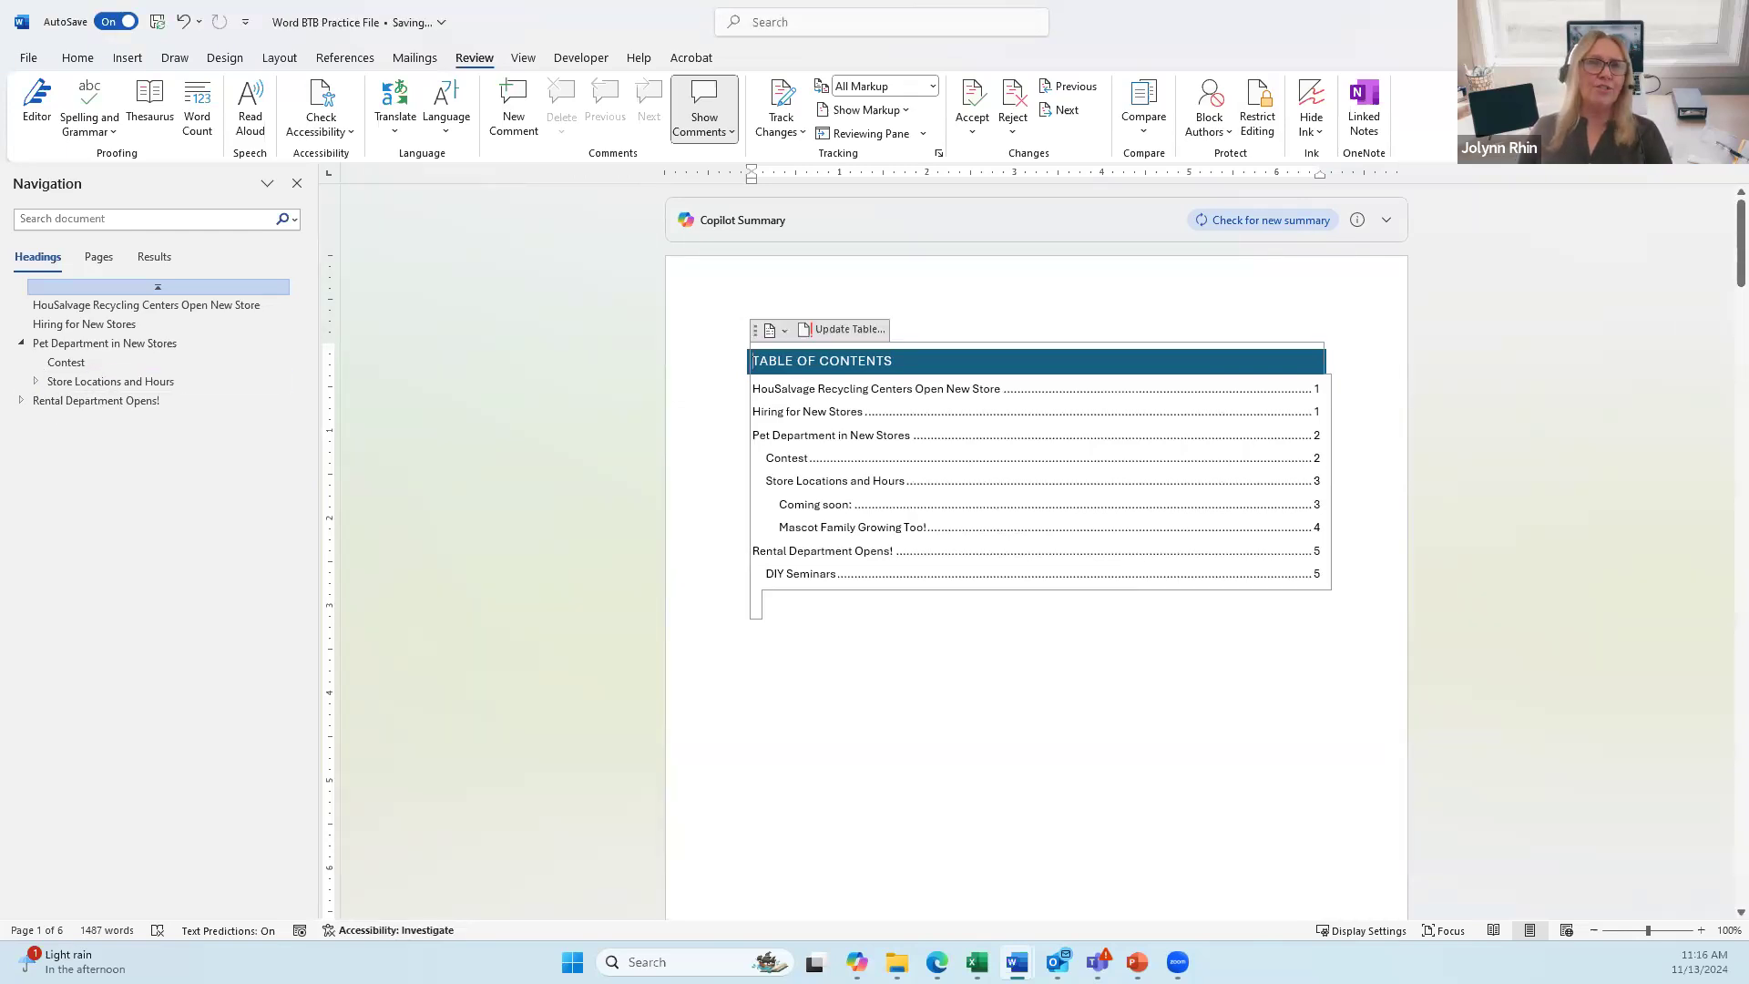
pyautogui.click(68, 382)
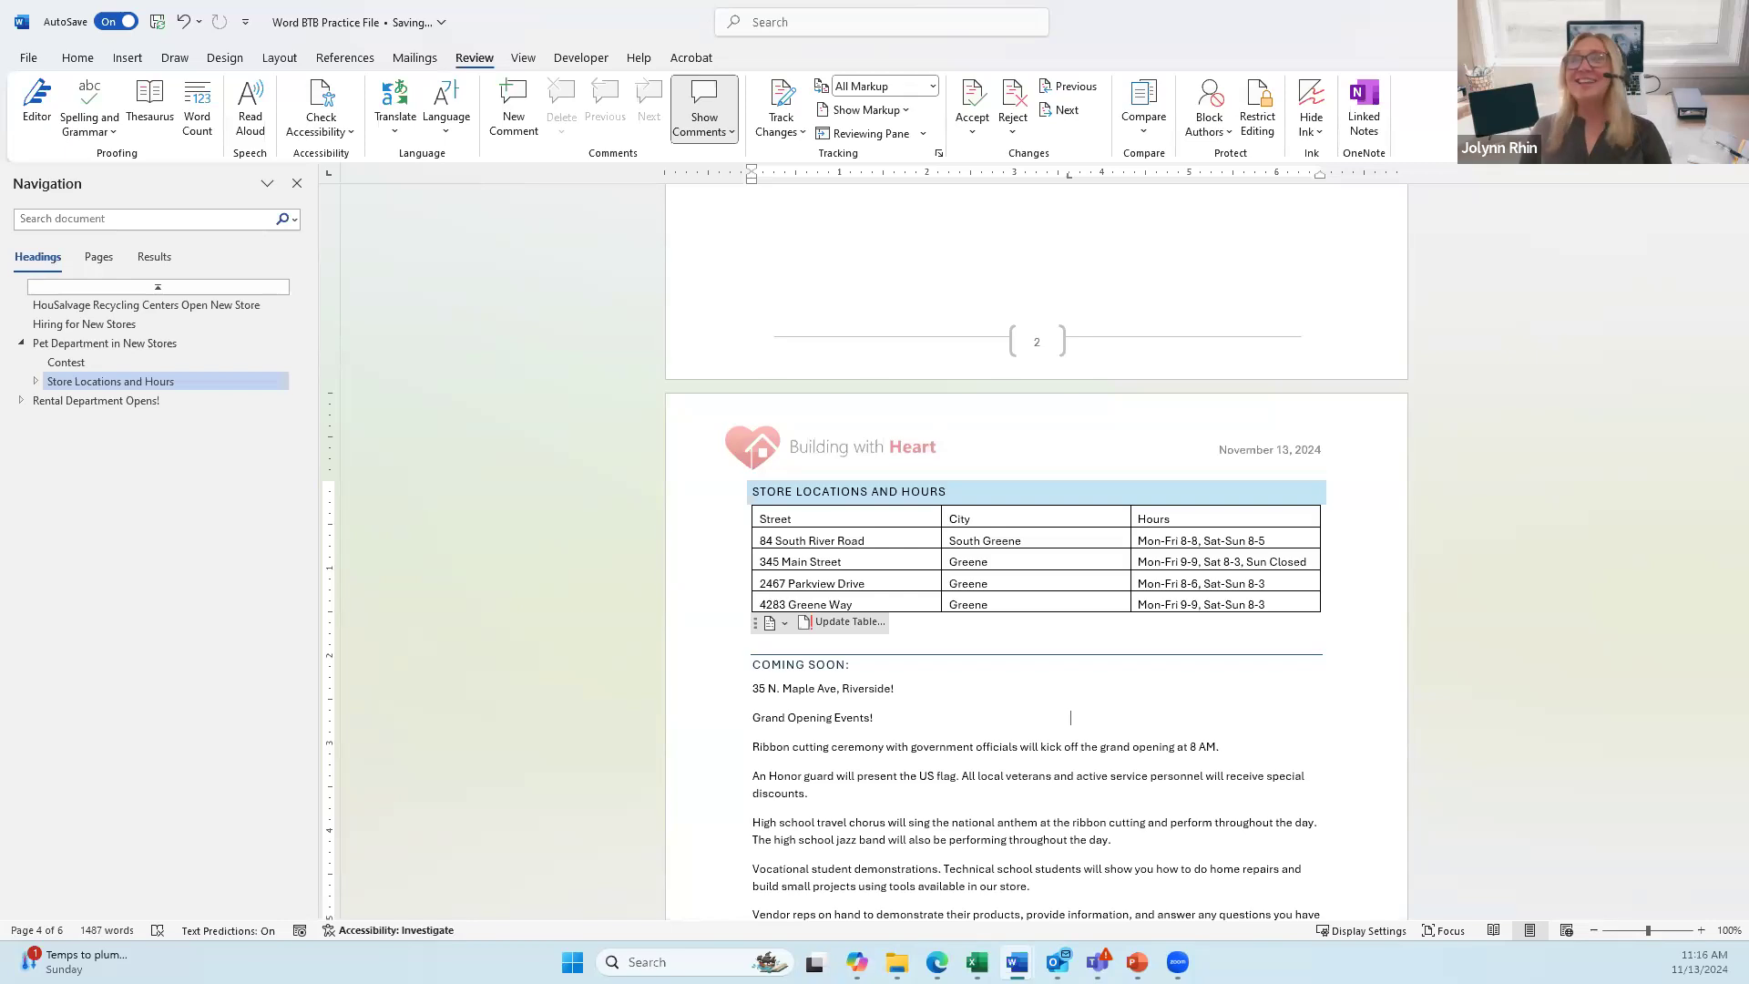
pyautogui.click(128, 62)
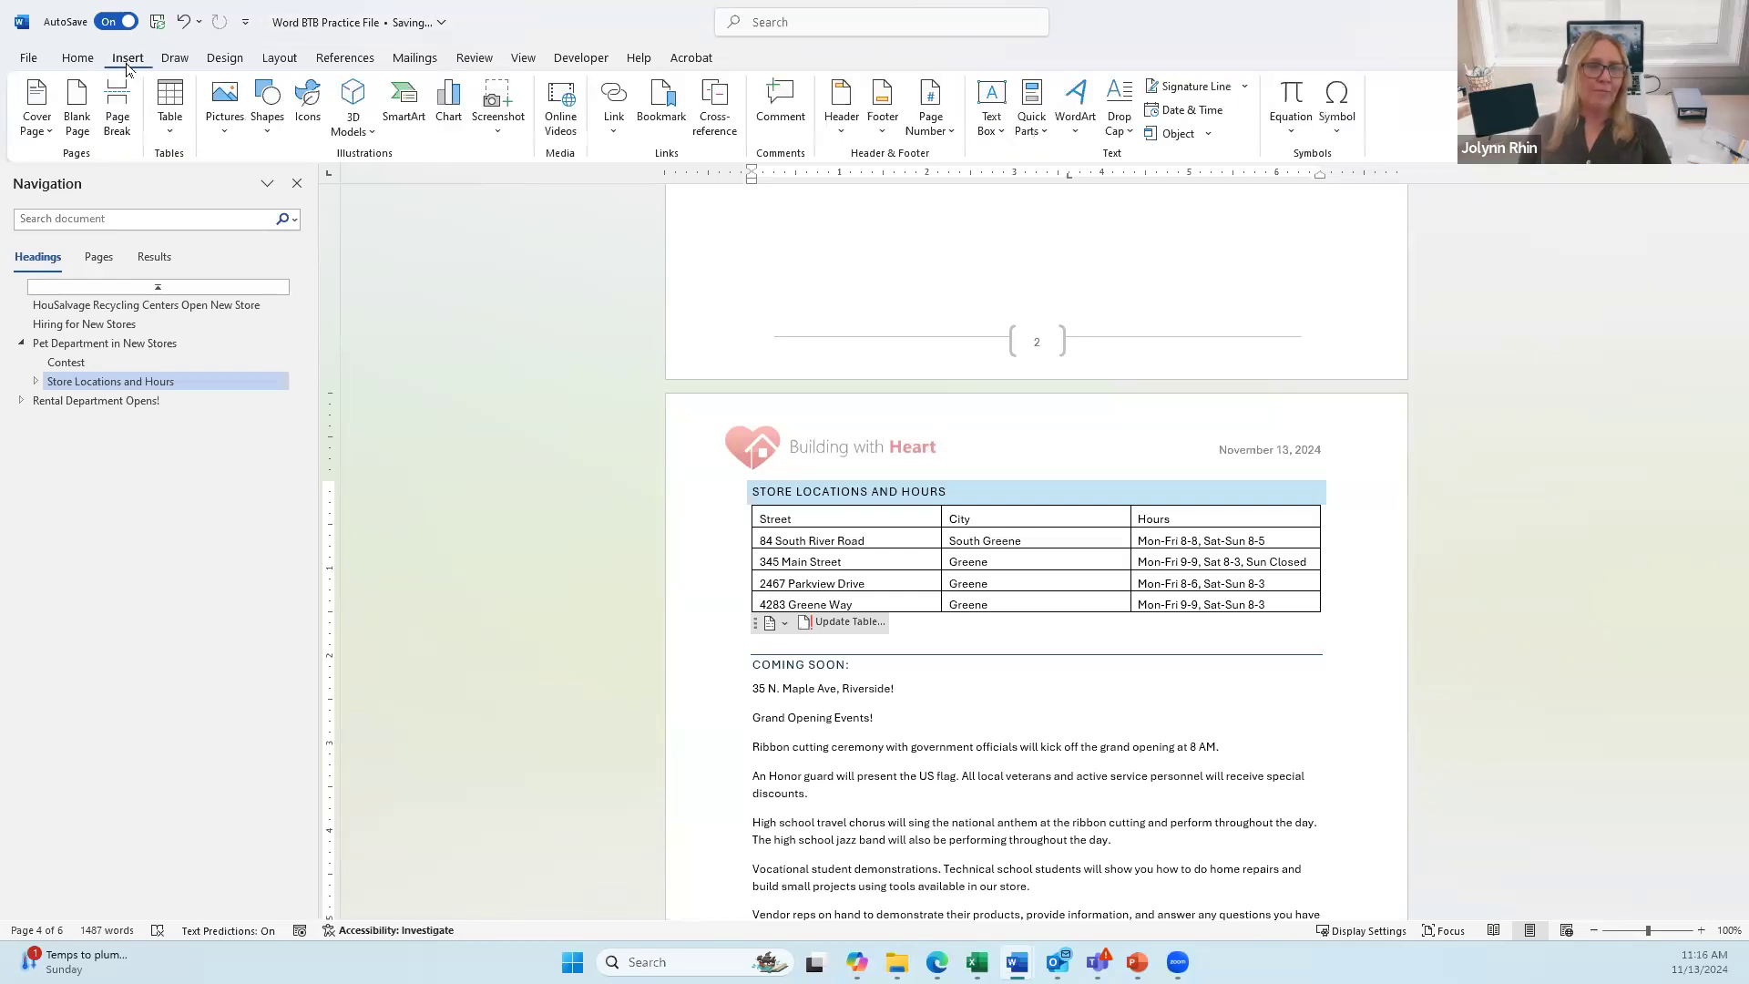
# Step: Open the Cover Page gallery and browse built-in designs such as Austin, Banded, Facet, Grid and Ion
pyautogui.click(44, 138)
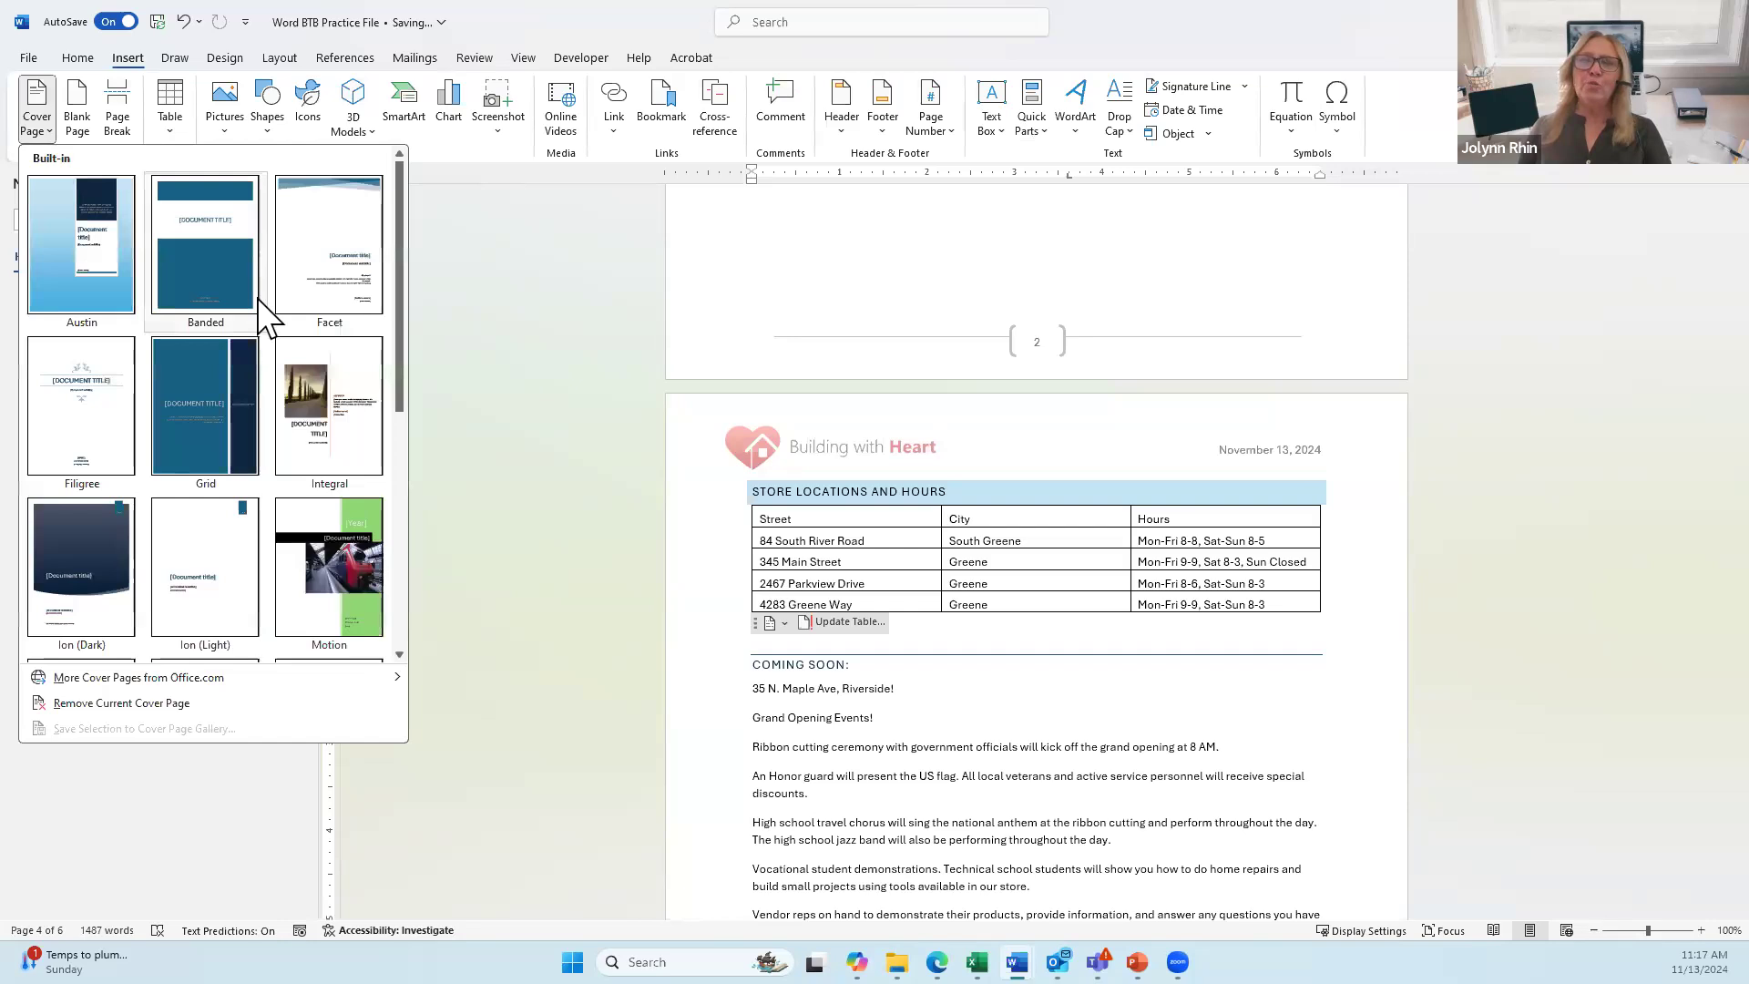
pyautogui.scroll(-3, 265, 320)
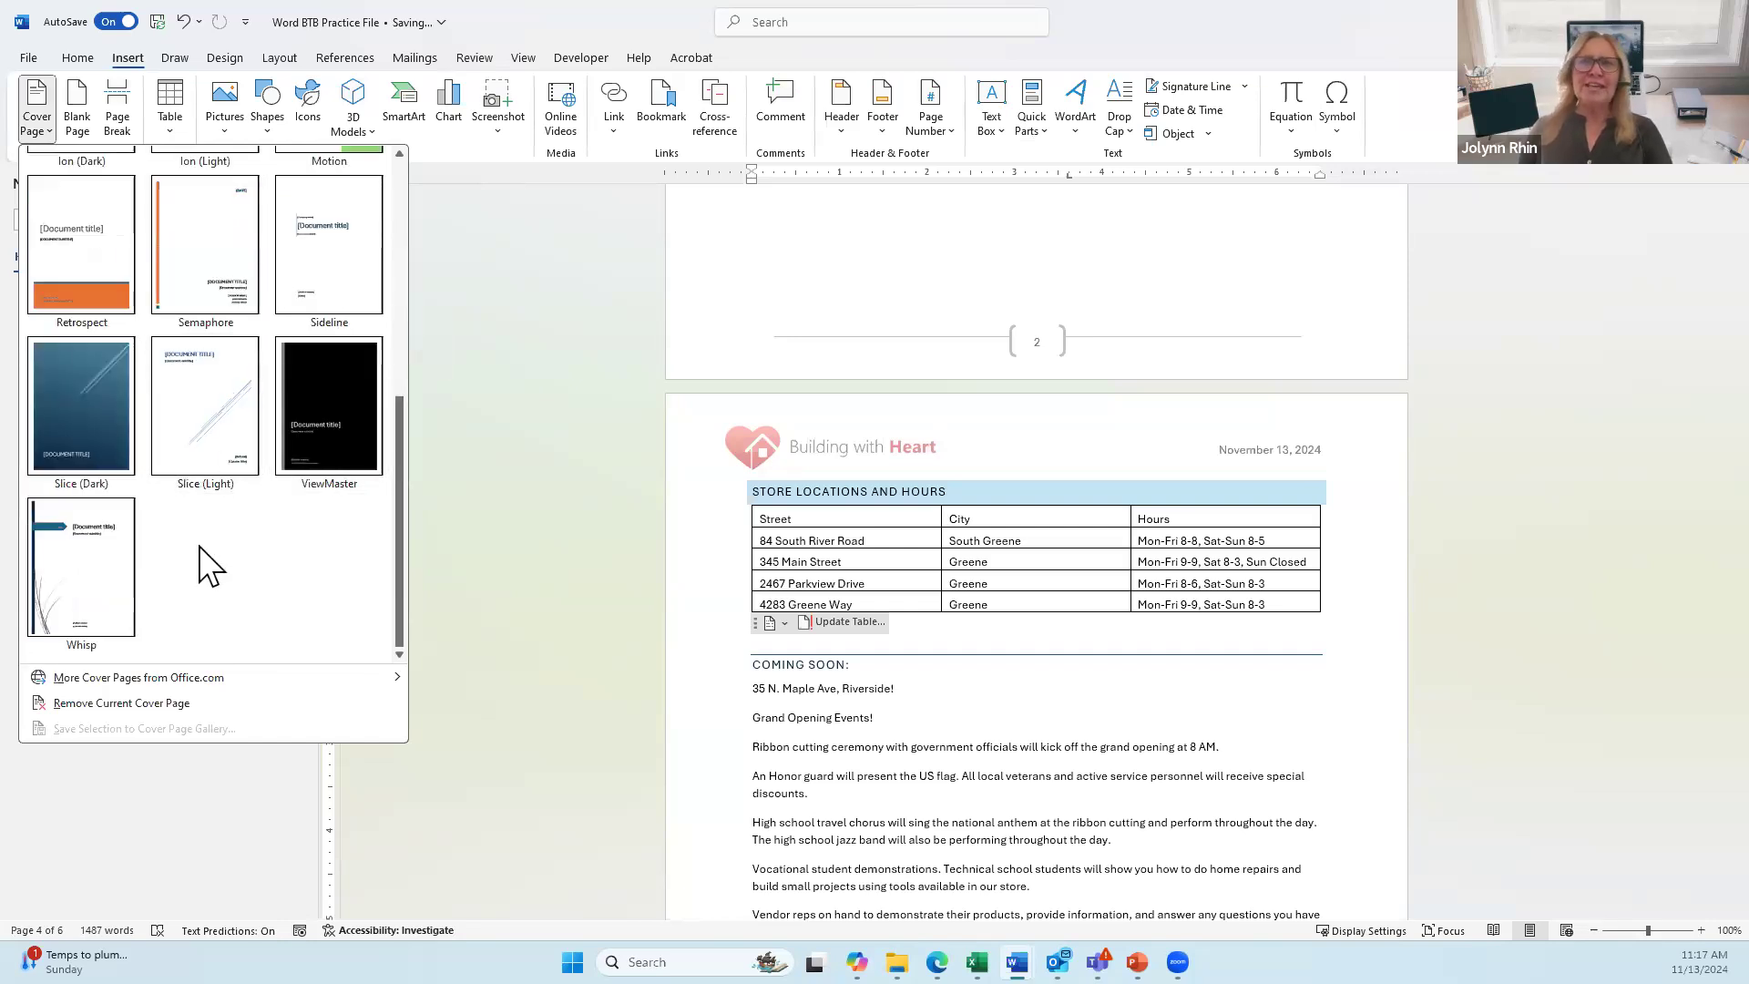
pyautogui.scroll(3, 210, 558)
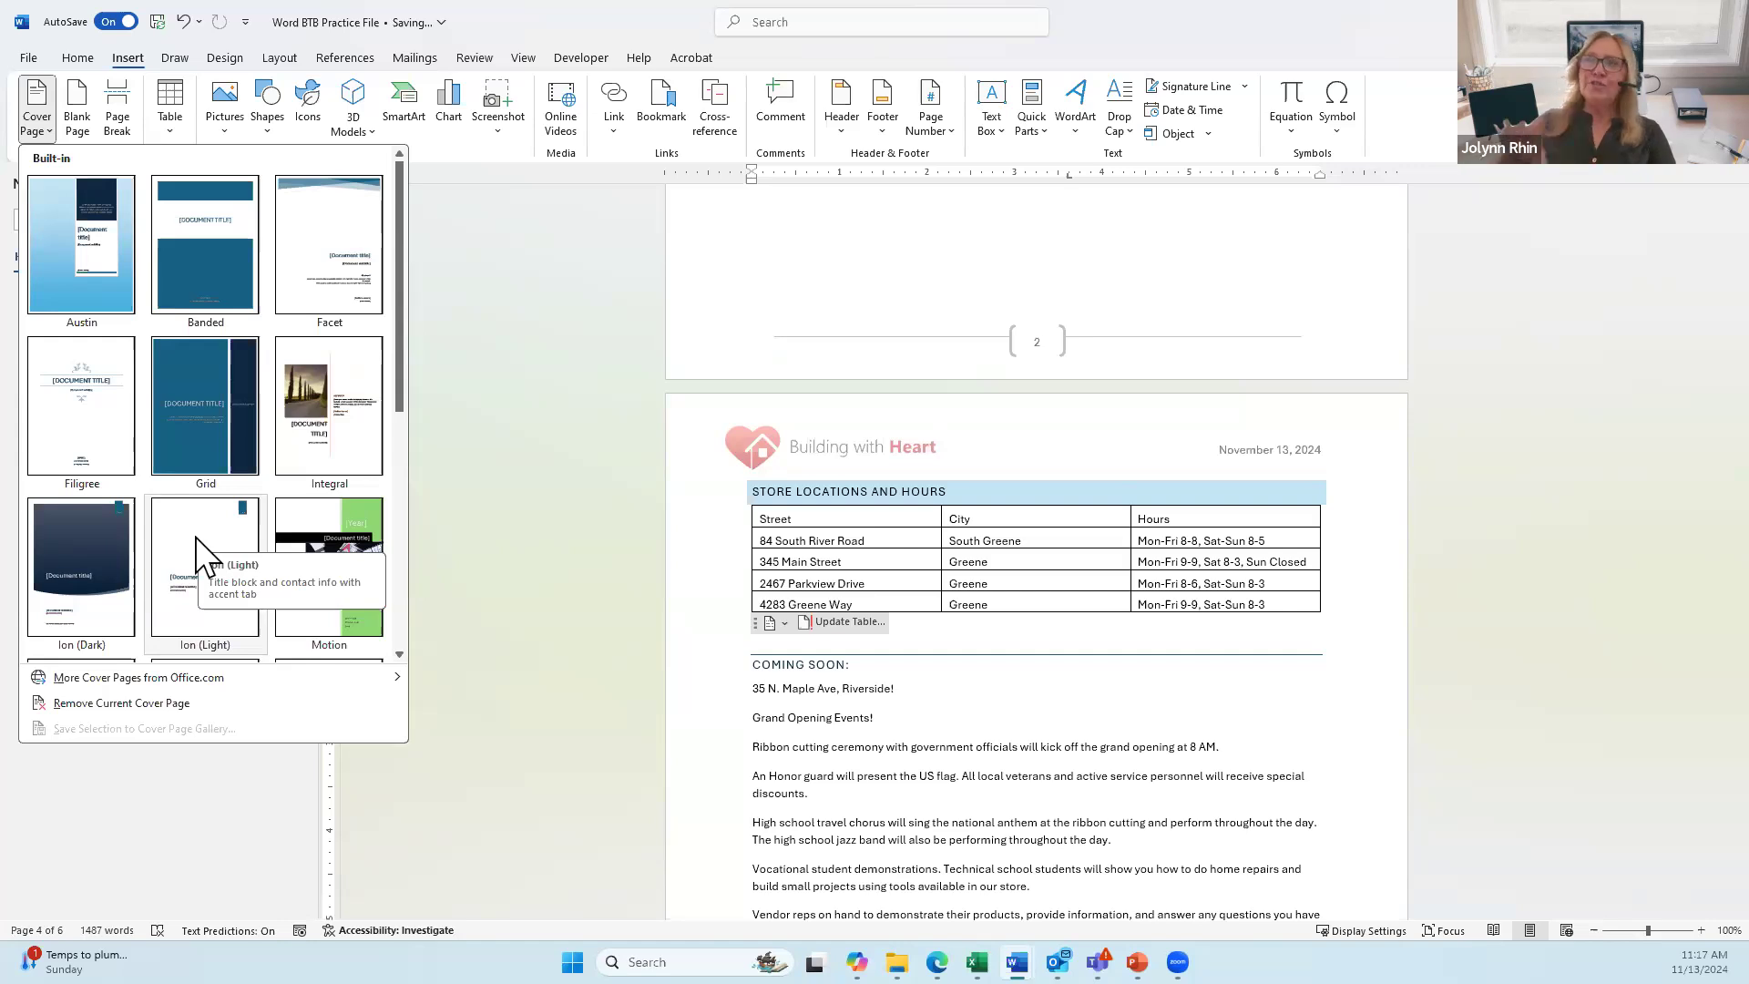
# Step: Insert the Facet cover page and return to the very top of the document
pyautogui.click(340, 268)
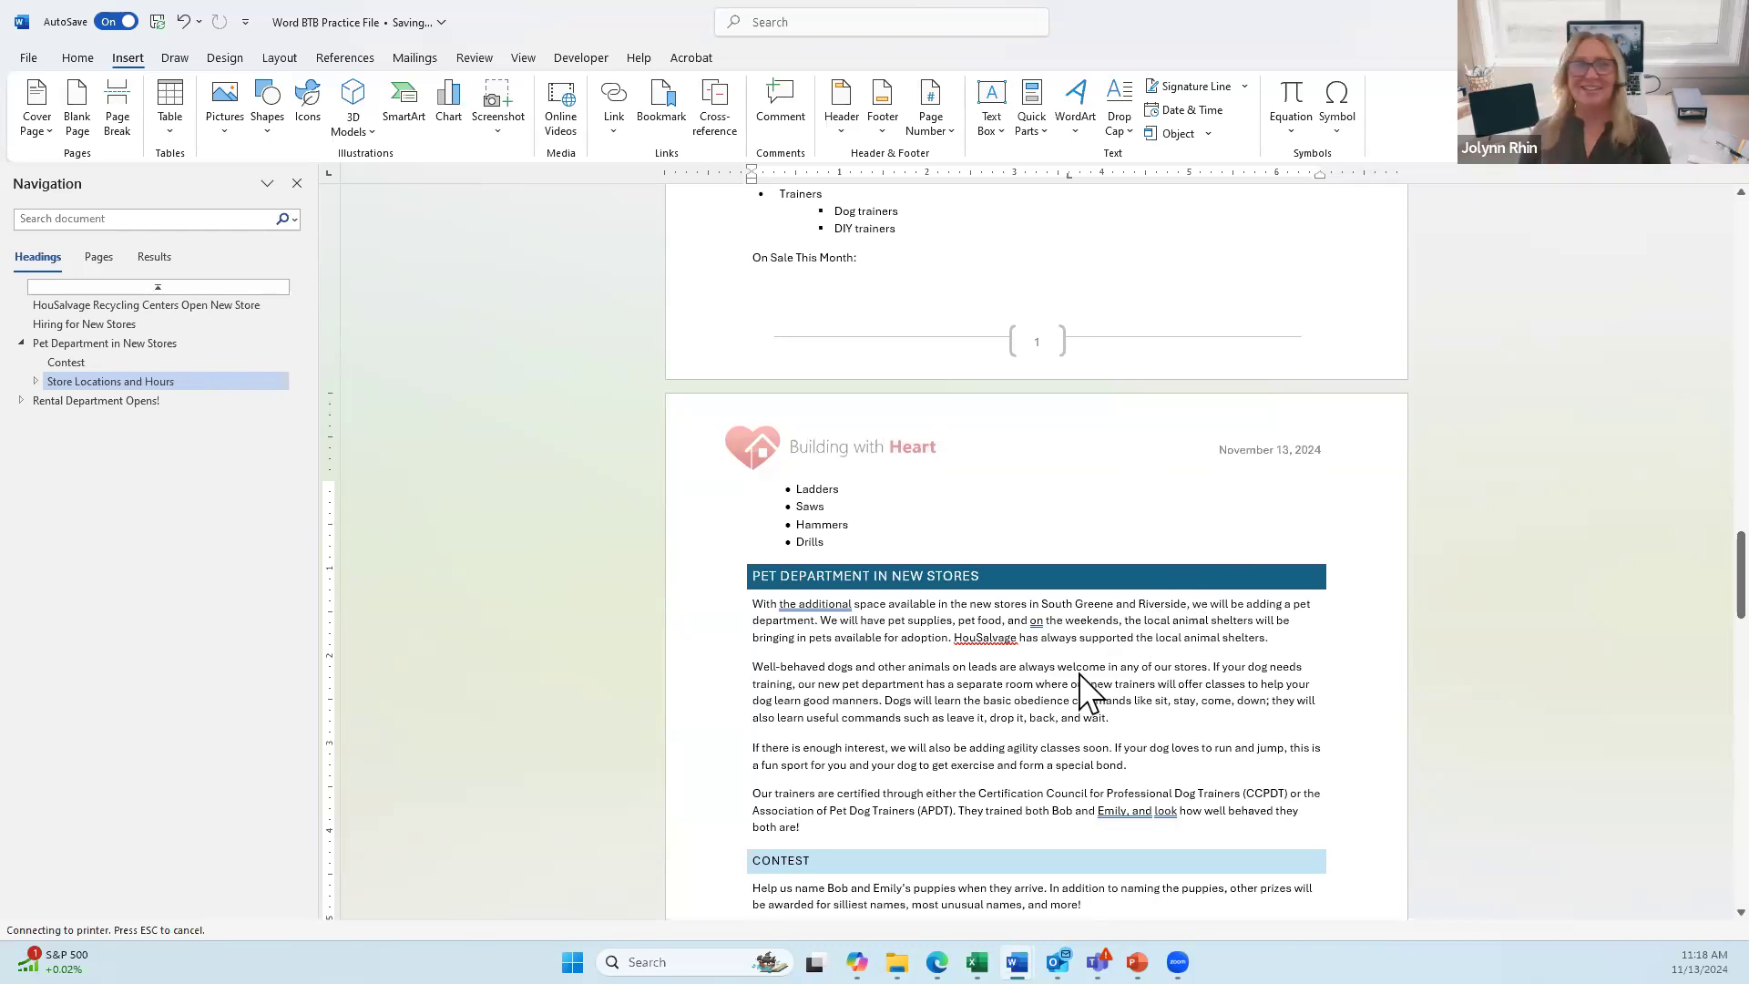
pyautogui.hotkey('ctrl', 'Home')
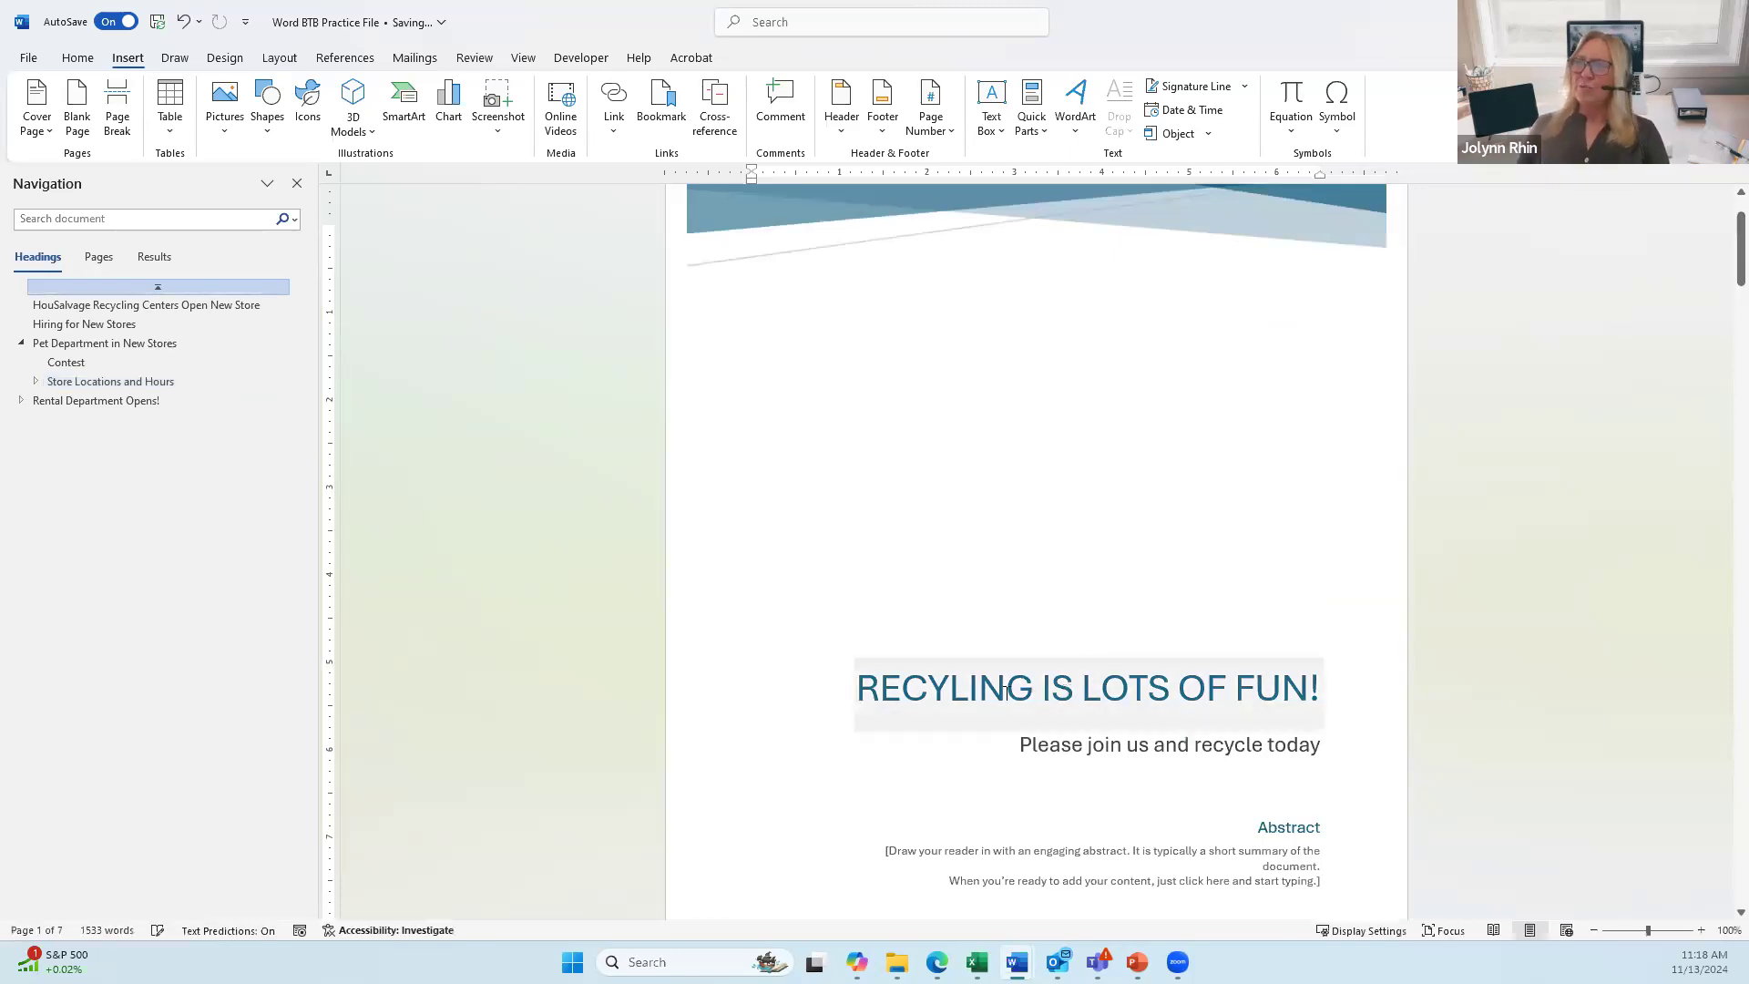
pyautogui.click(854, 310)
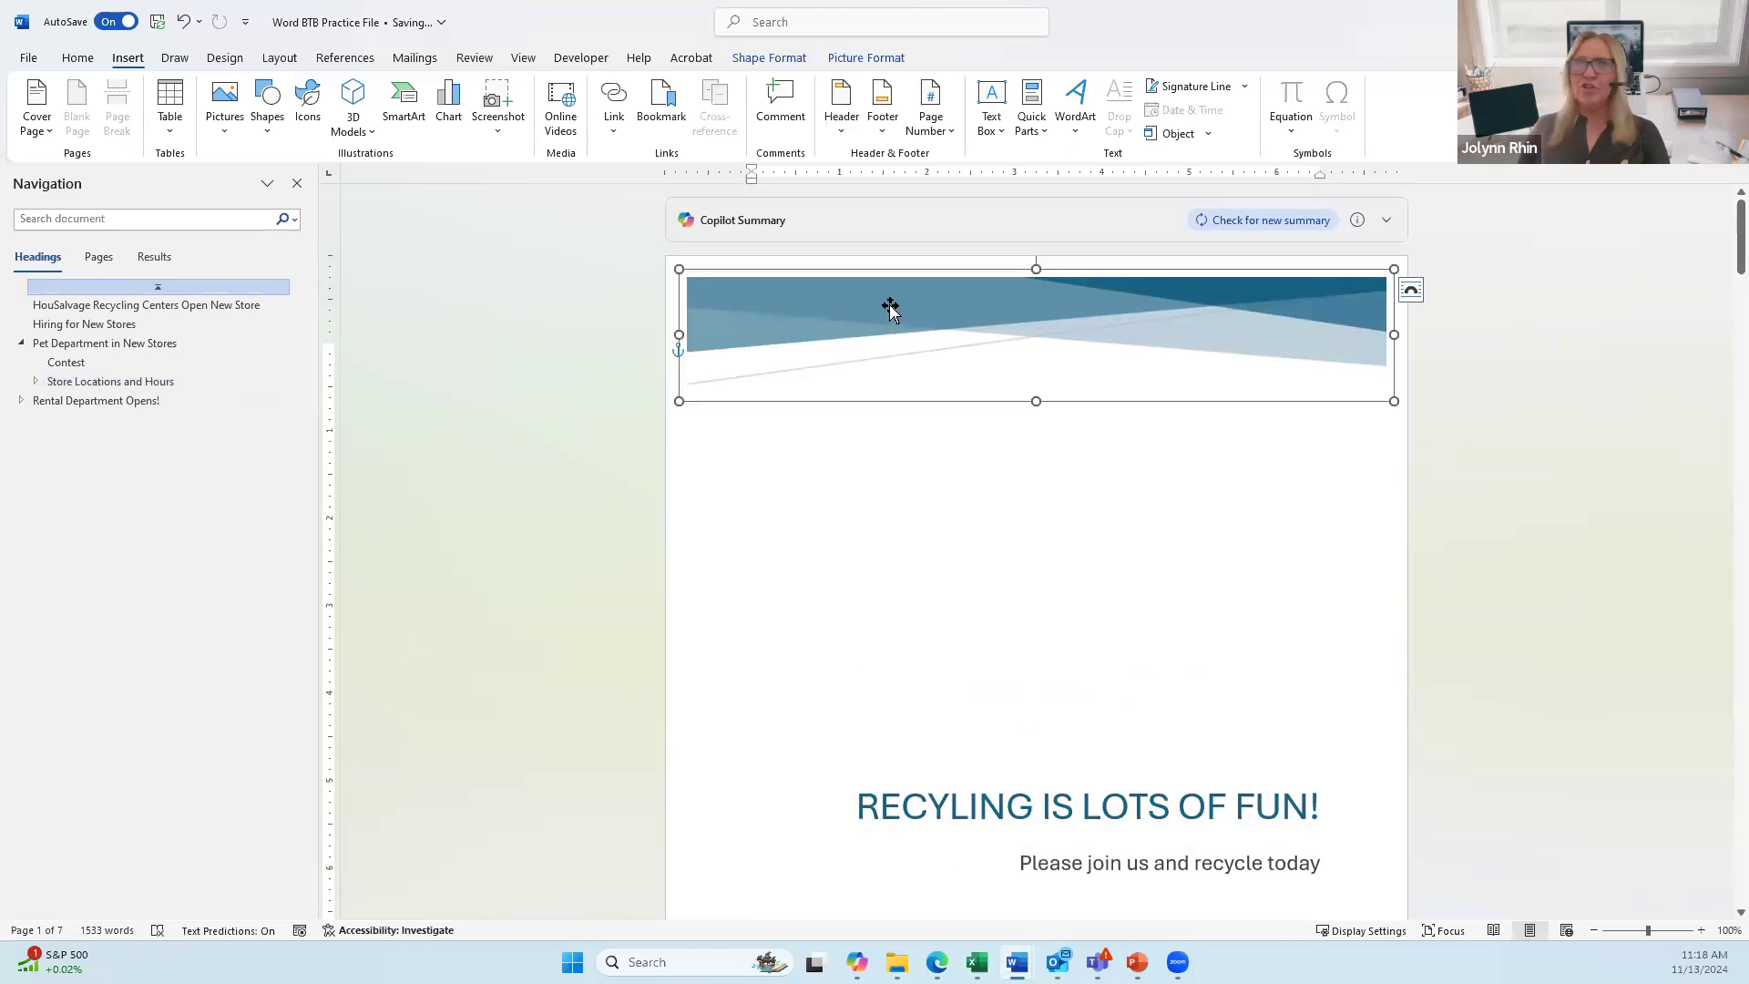
pyautogui.click(766, 57)
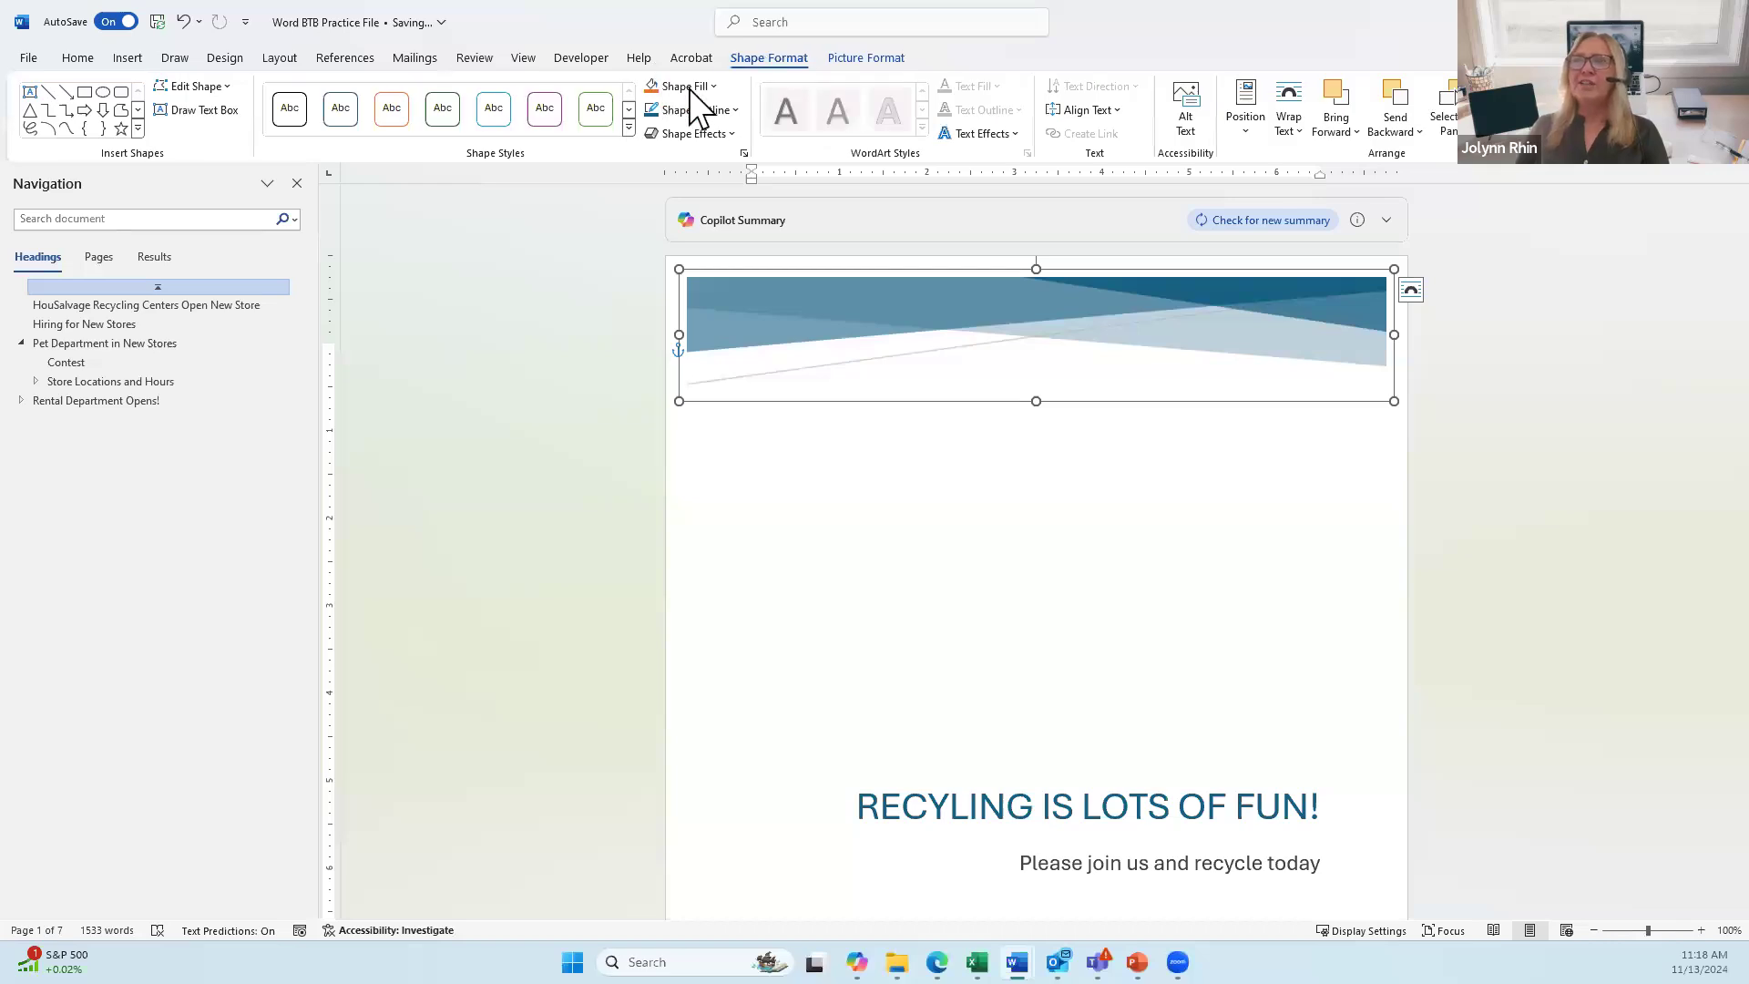
pyautogui.click(692, 87)
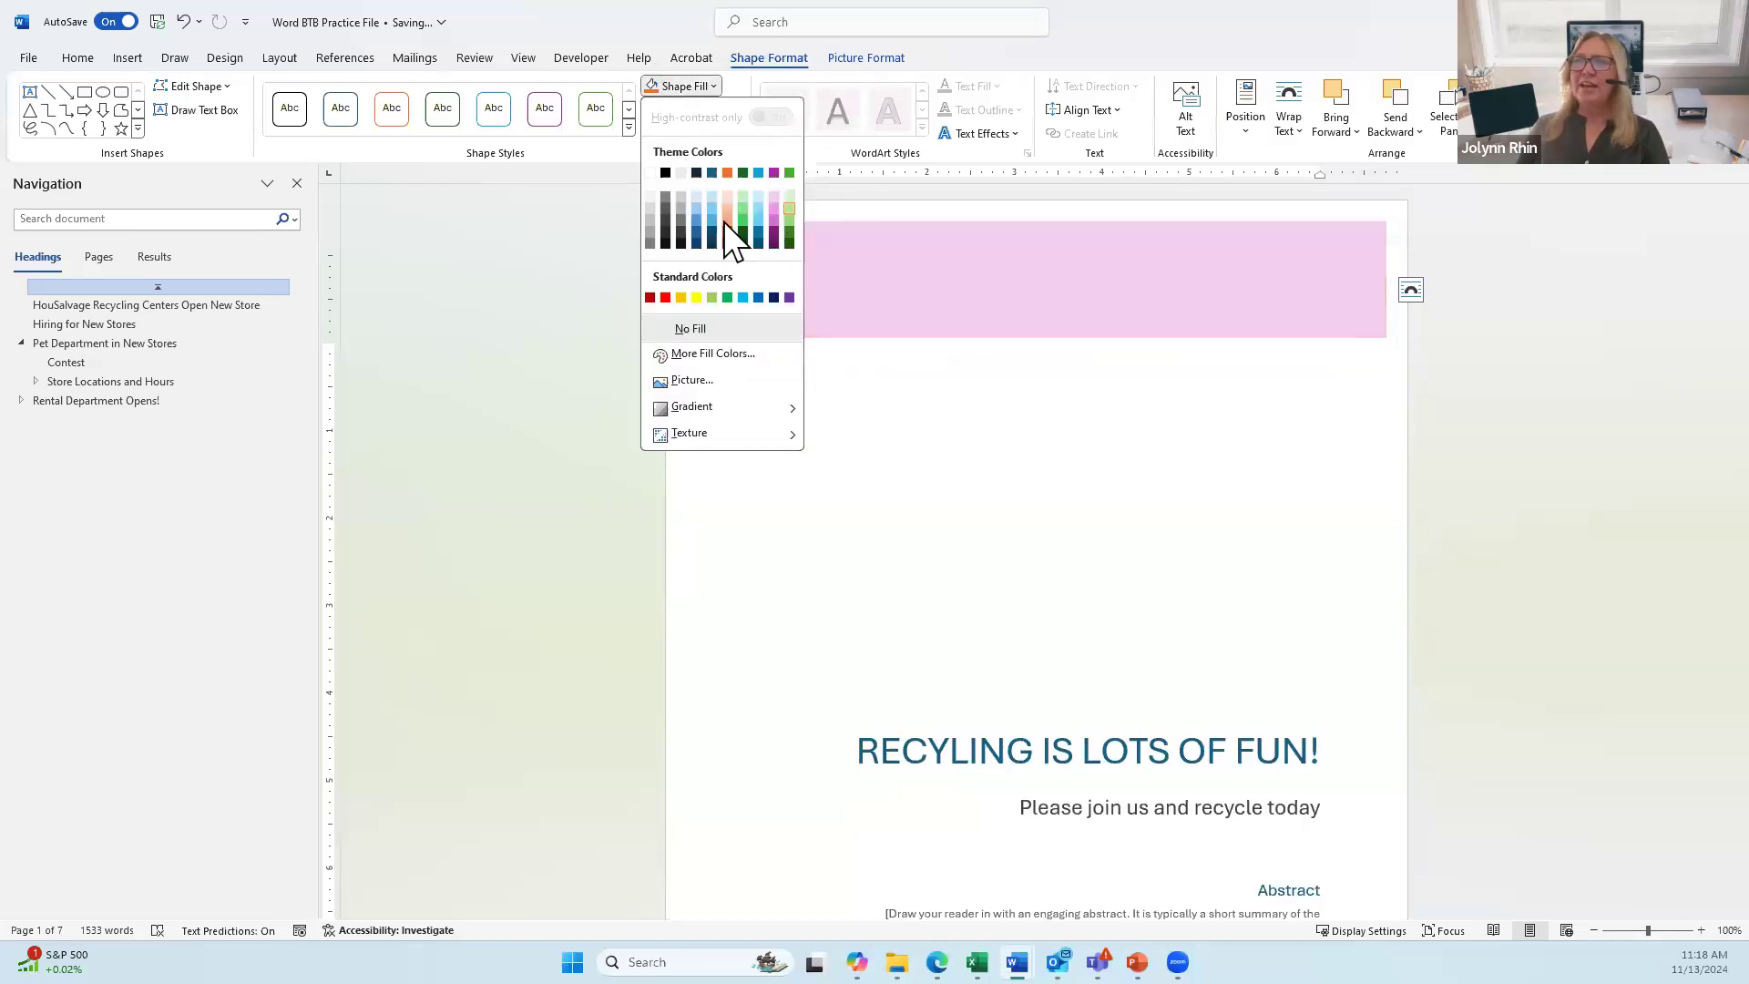
pyautogui.click(1011, 507)
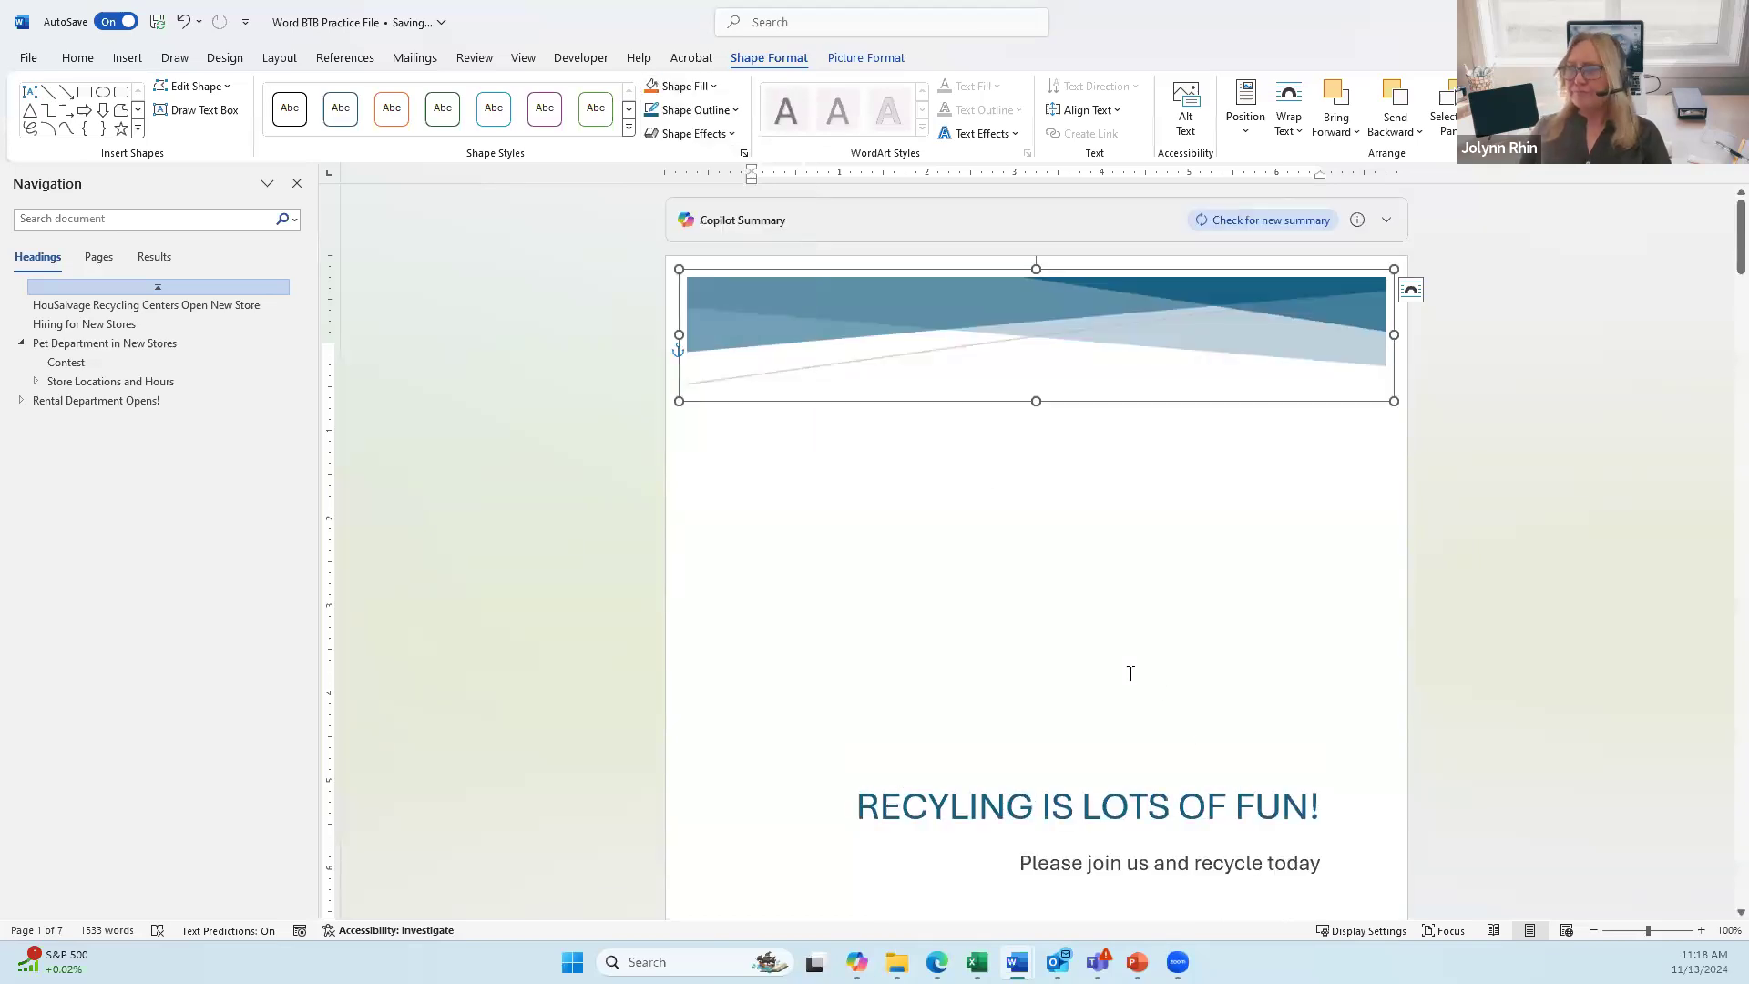
pyautogui.scroll(-2, 1043, 656)
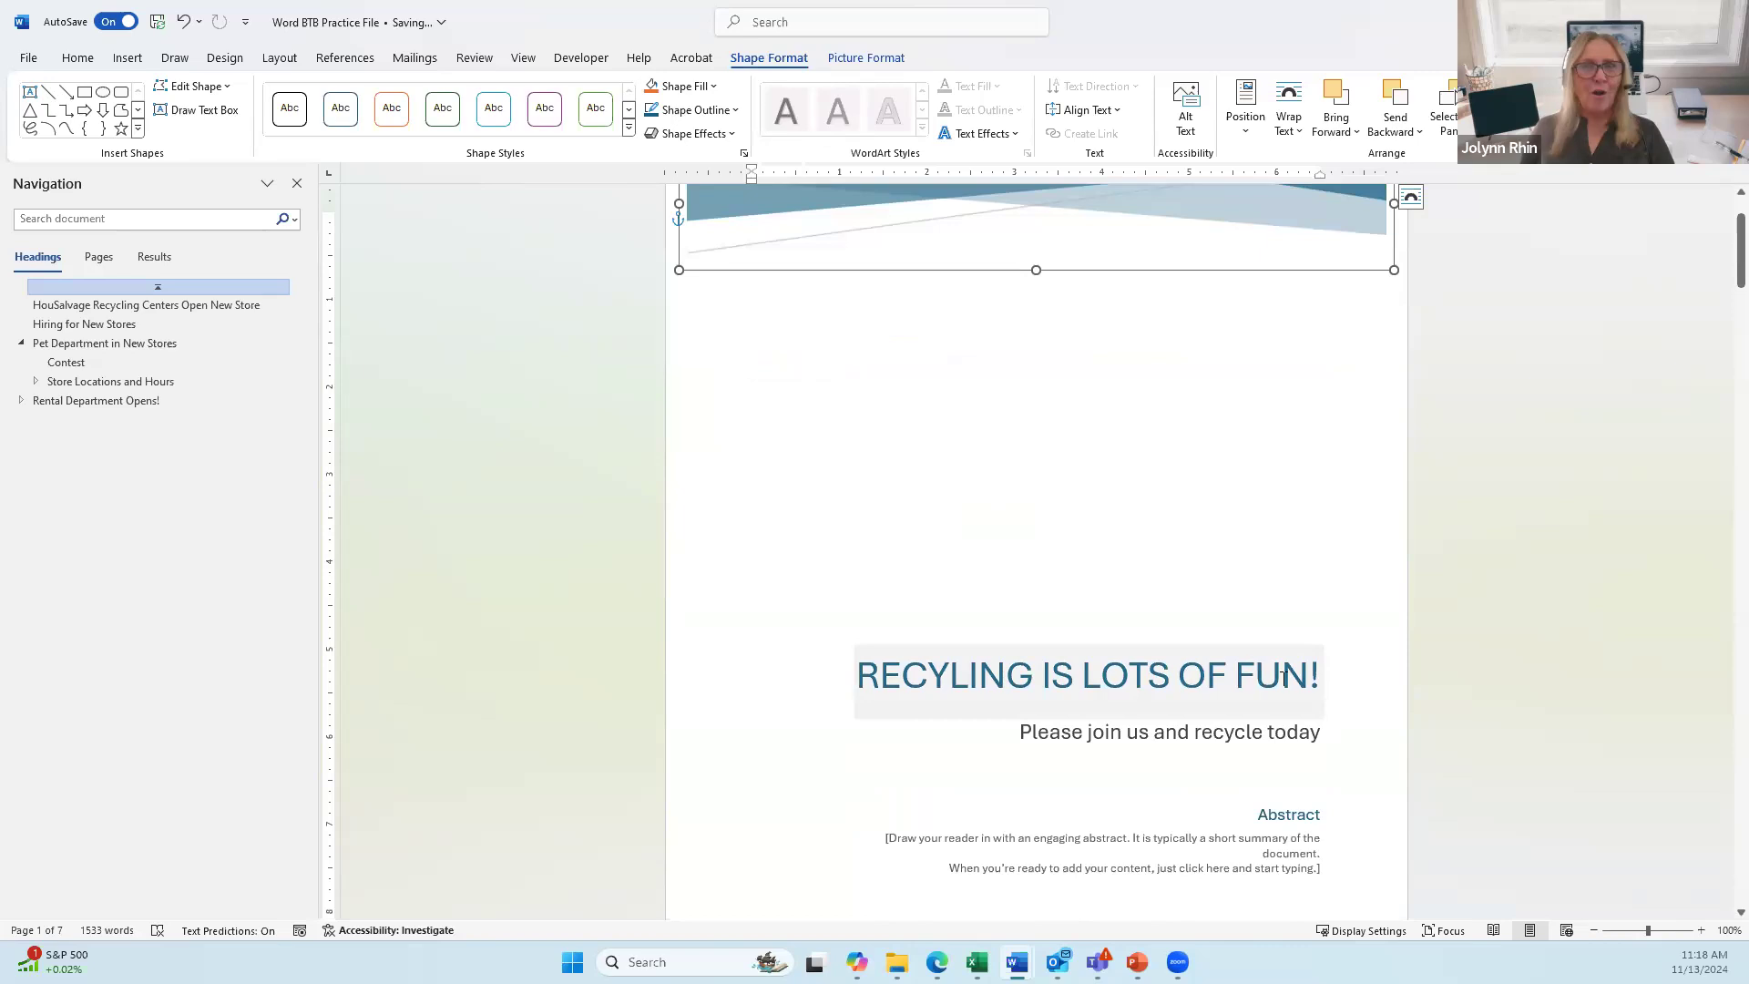
# Step: Delete the Title property text in File > Info, then return to the document
pyautogui.click(27, 58)
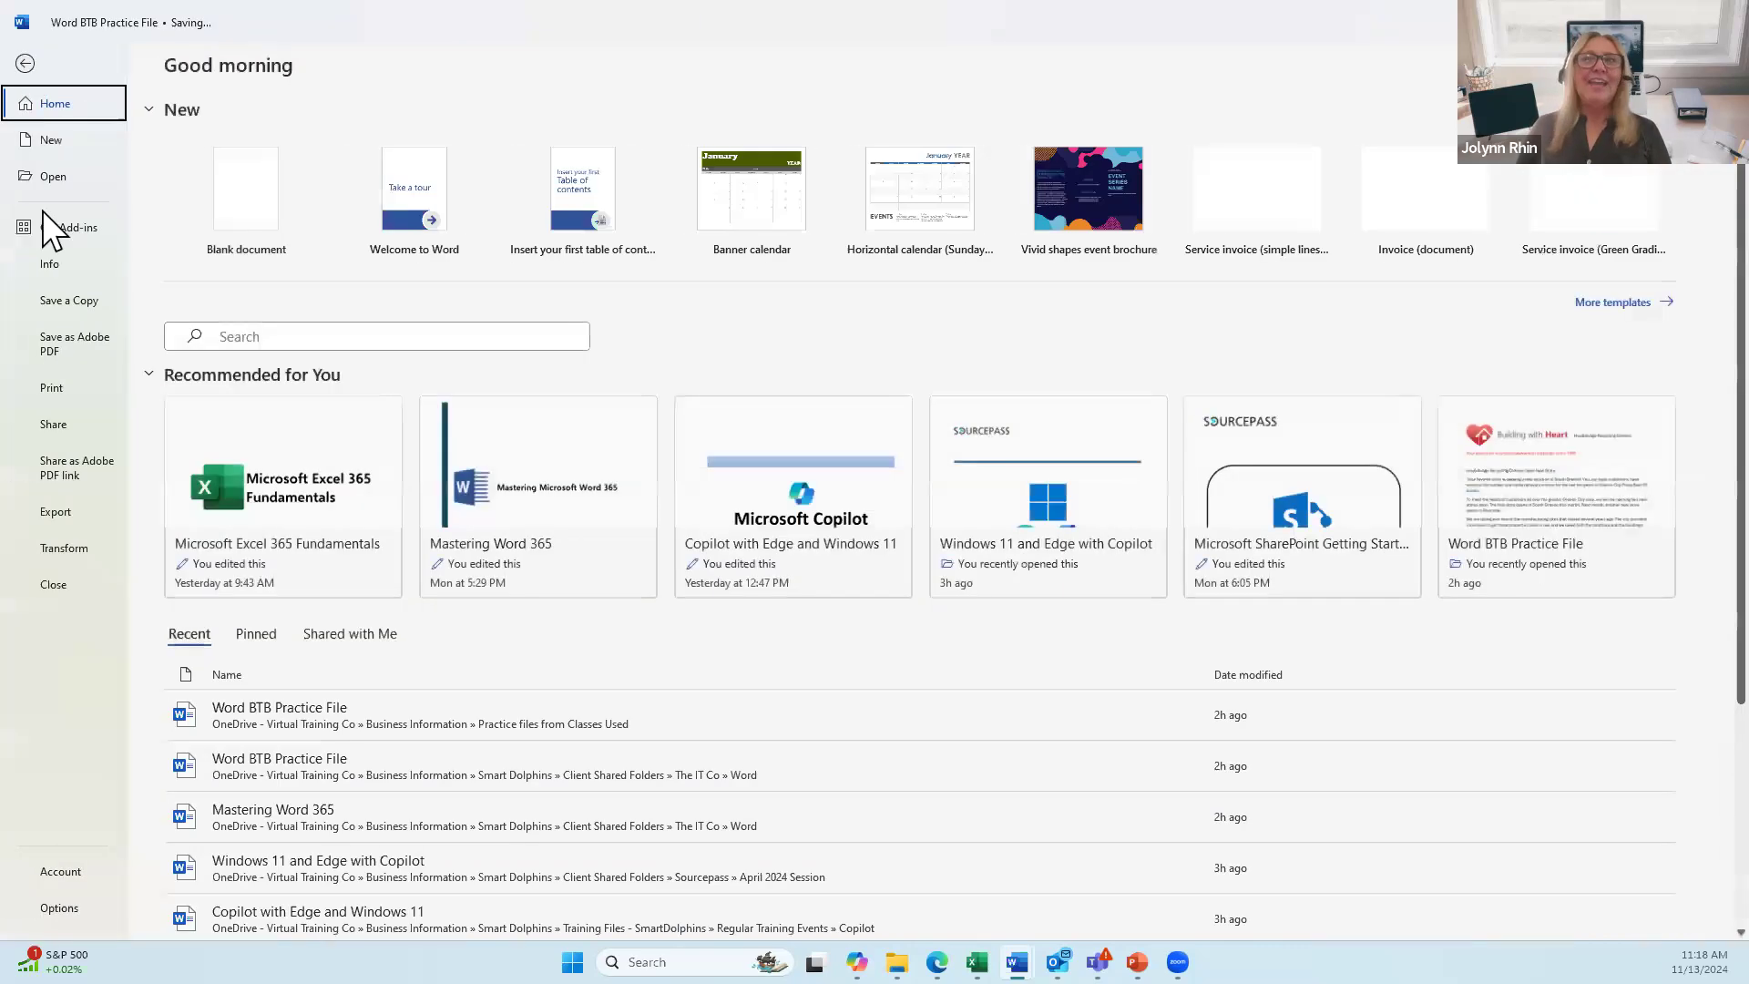
pyautogui.click(51, 266)
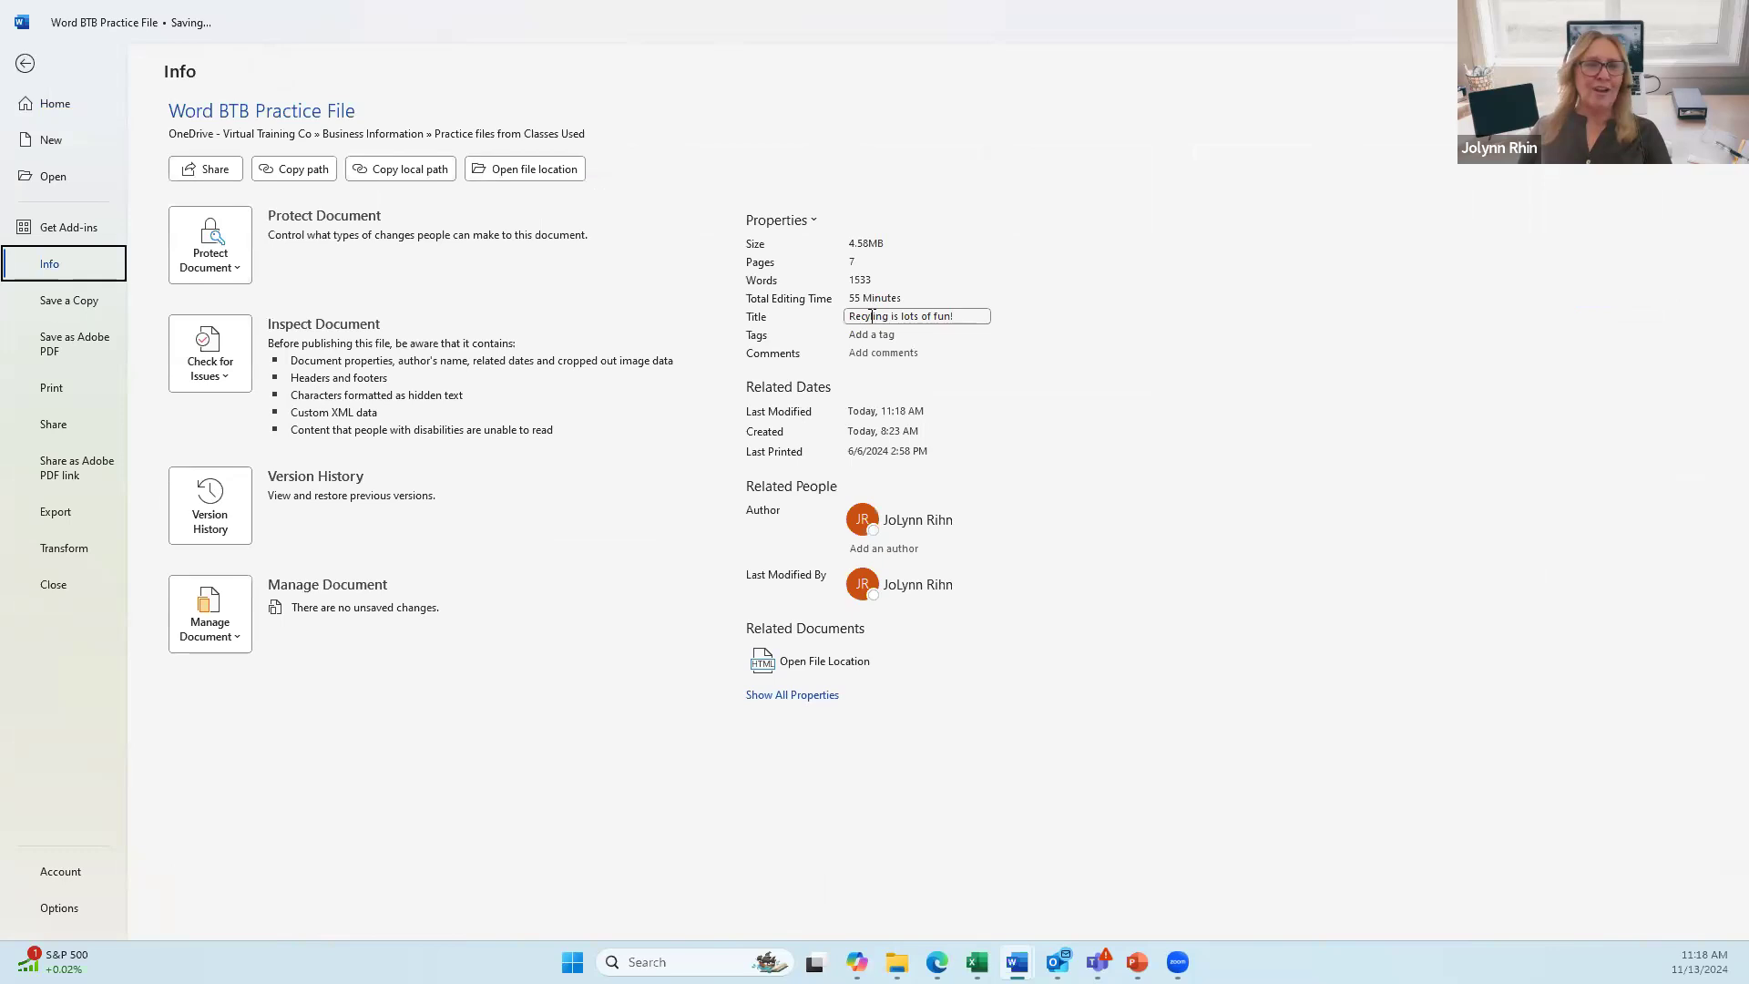
pyautogui.click(921, 319)
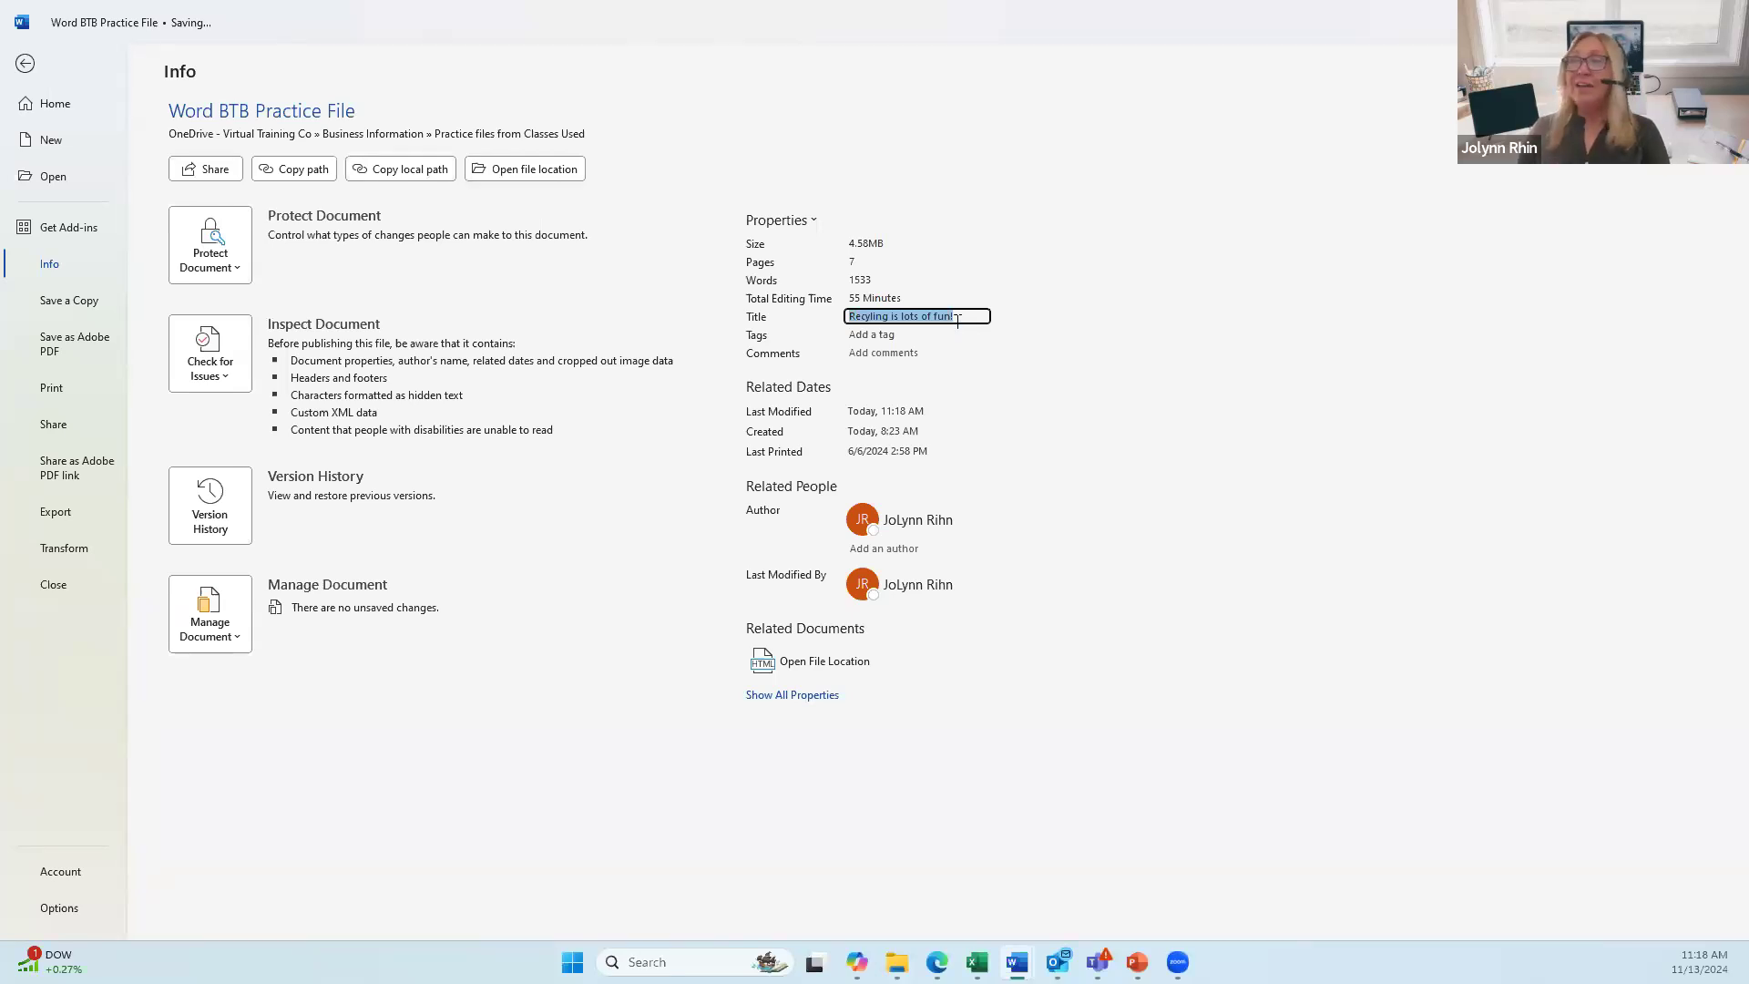
pyautogui.press('BackSpace')
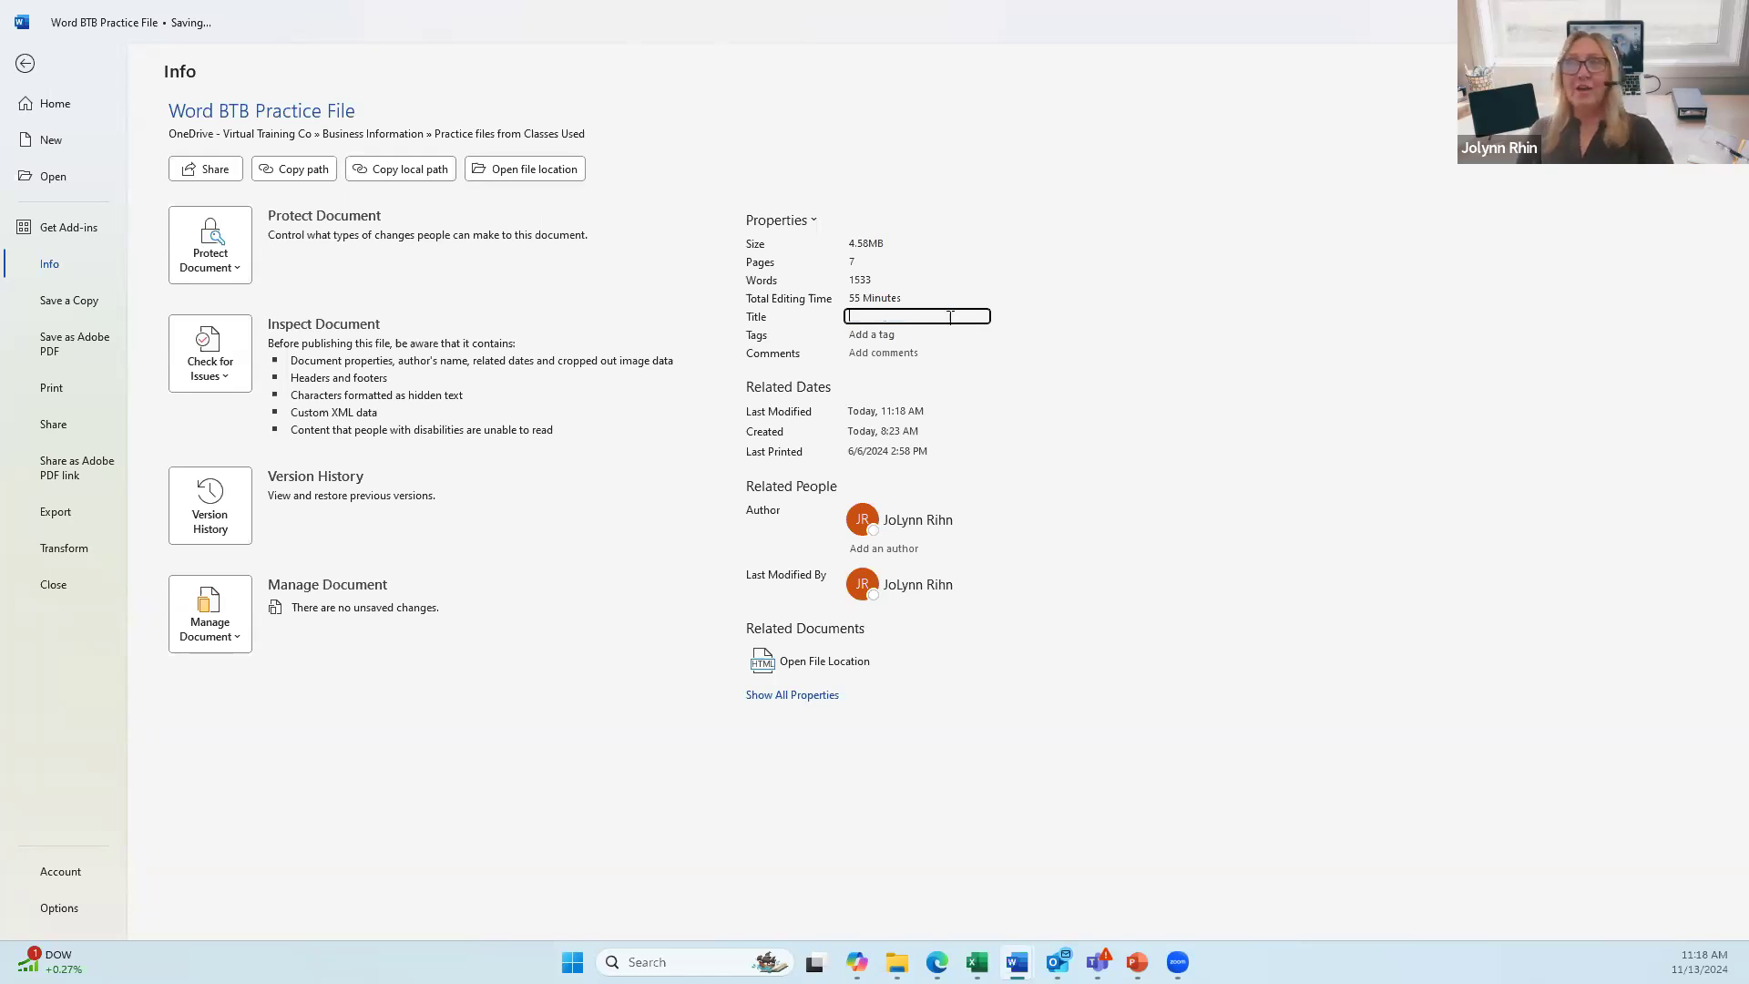
pyautogui.click(24, 64)
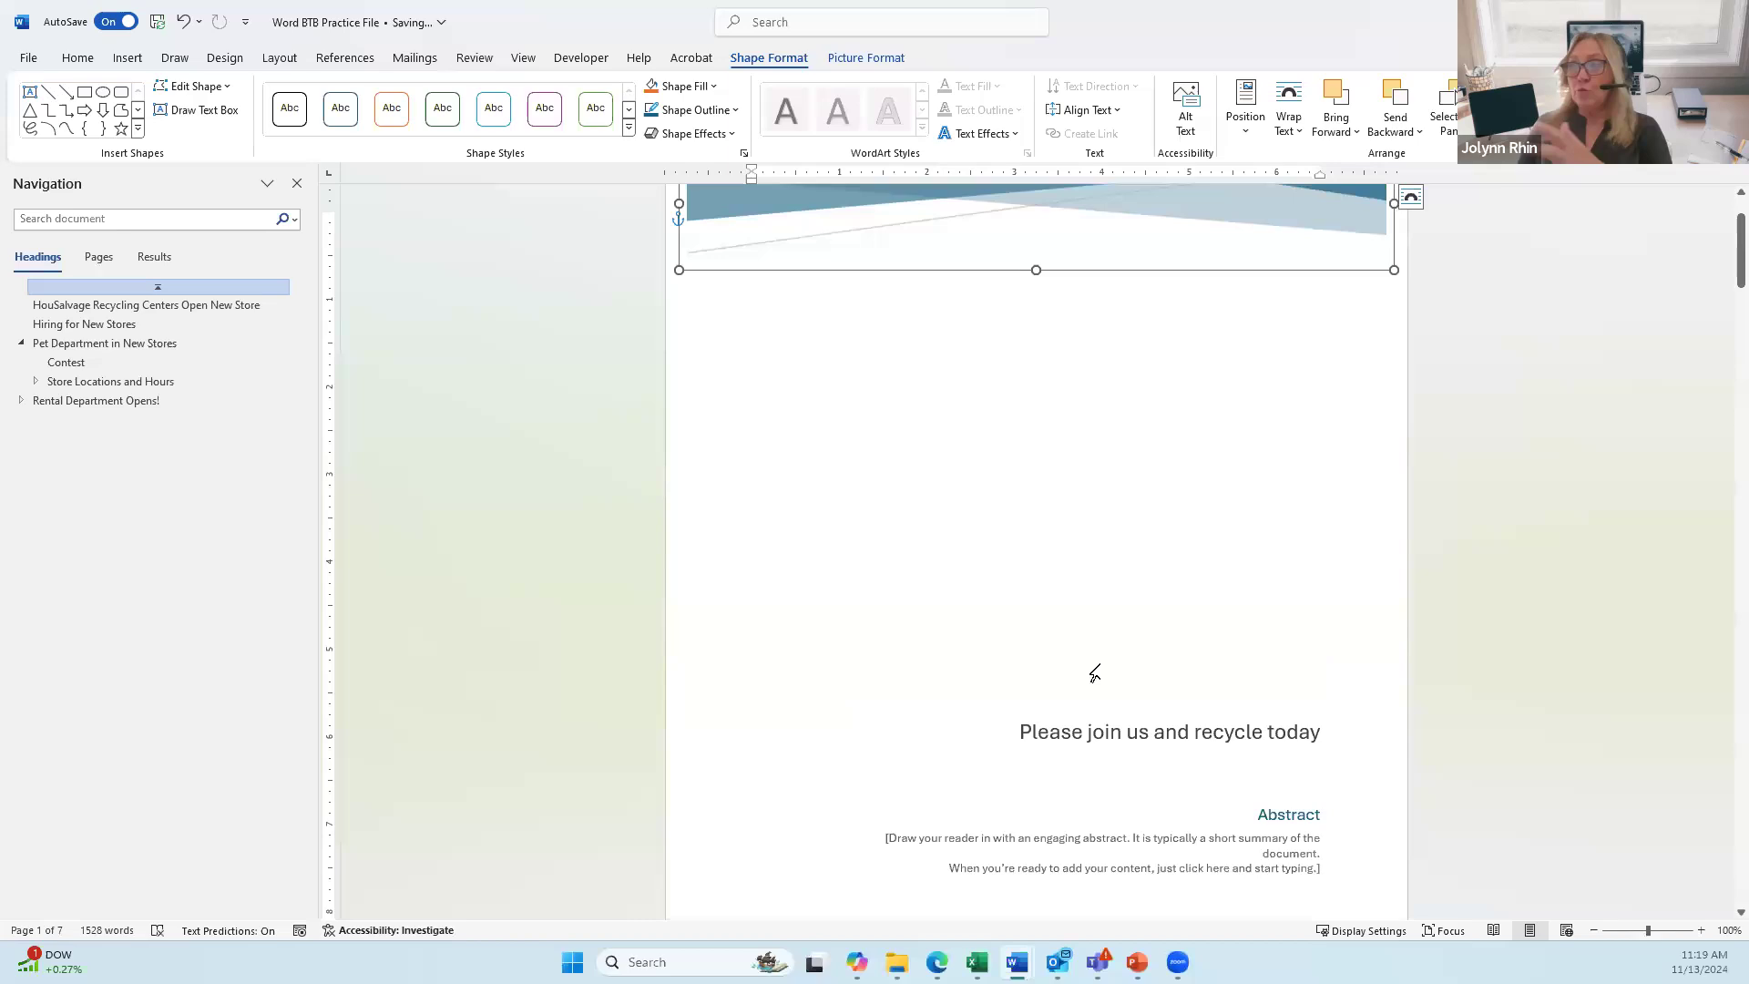
# Step: Enter 'Recycle Everyday!' as the document Title property in File > Info, then return
pyautogui.click(27, 60)
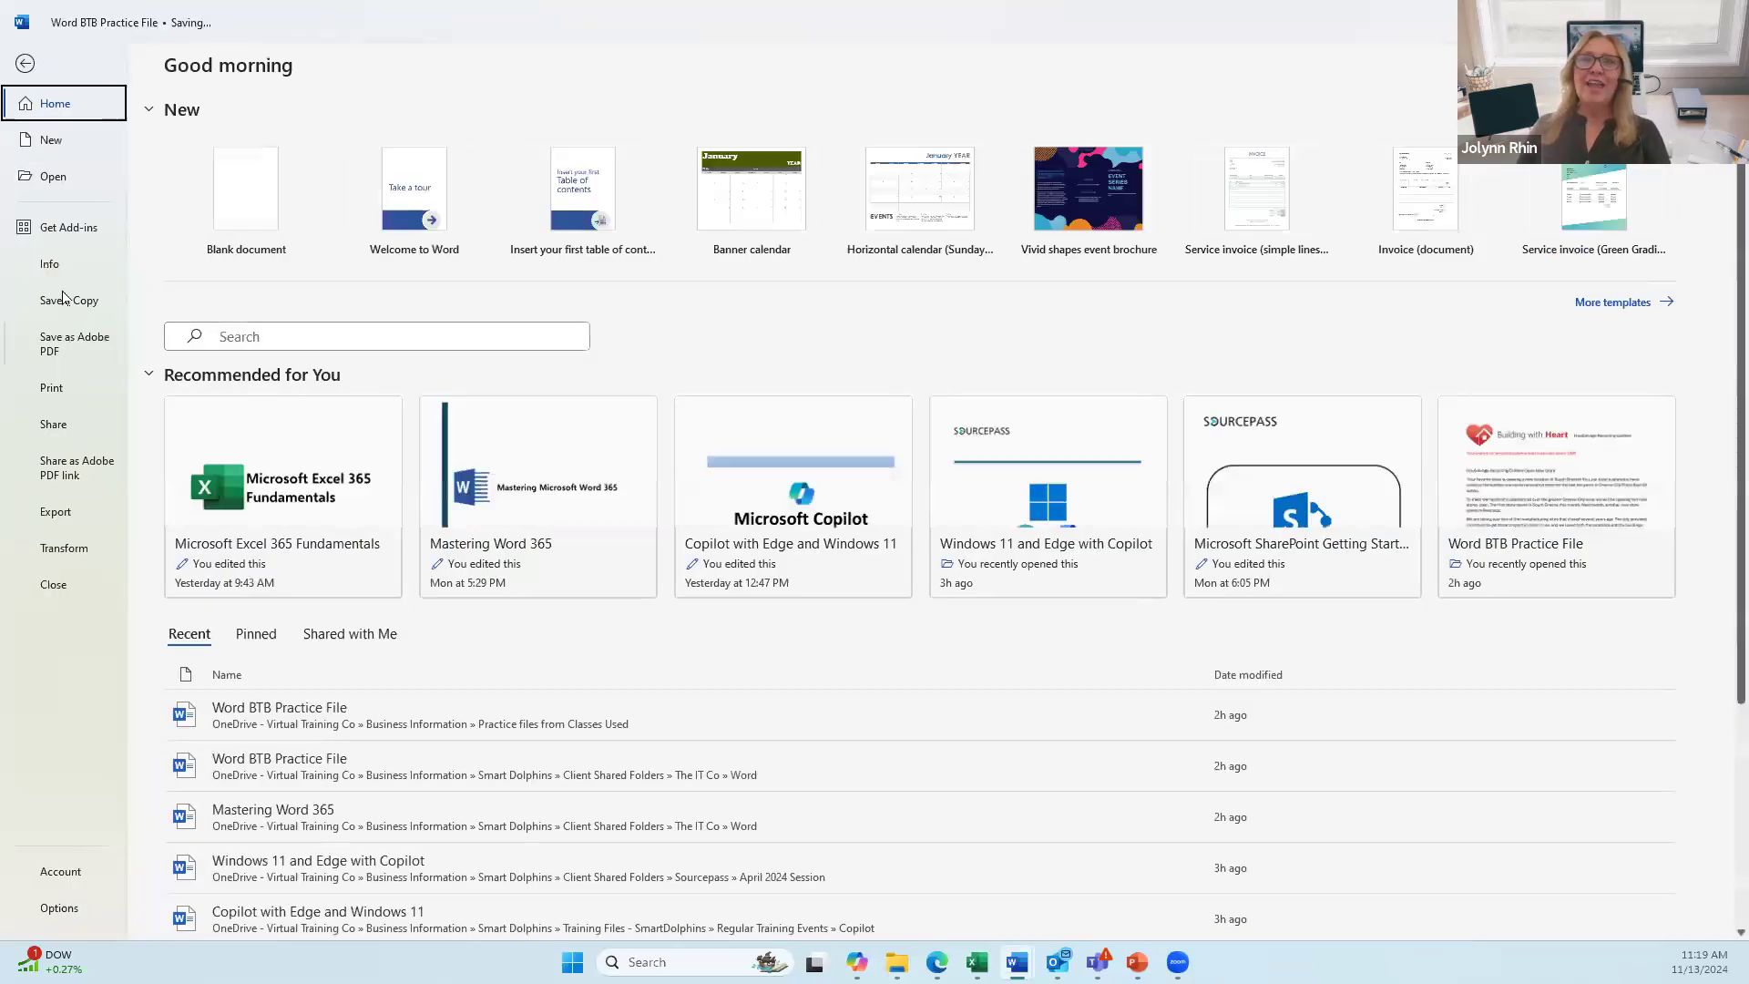
pyautogui.click(53, 265)
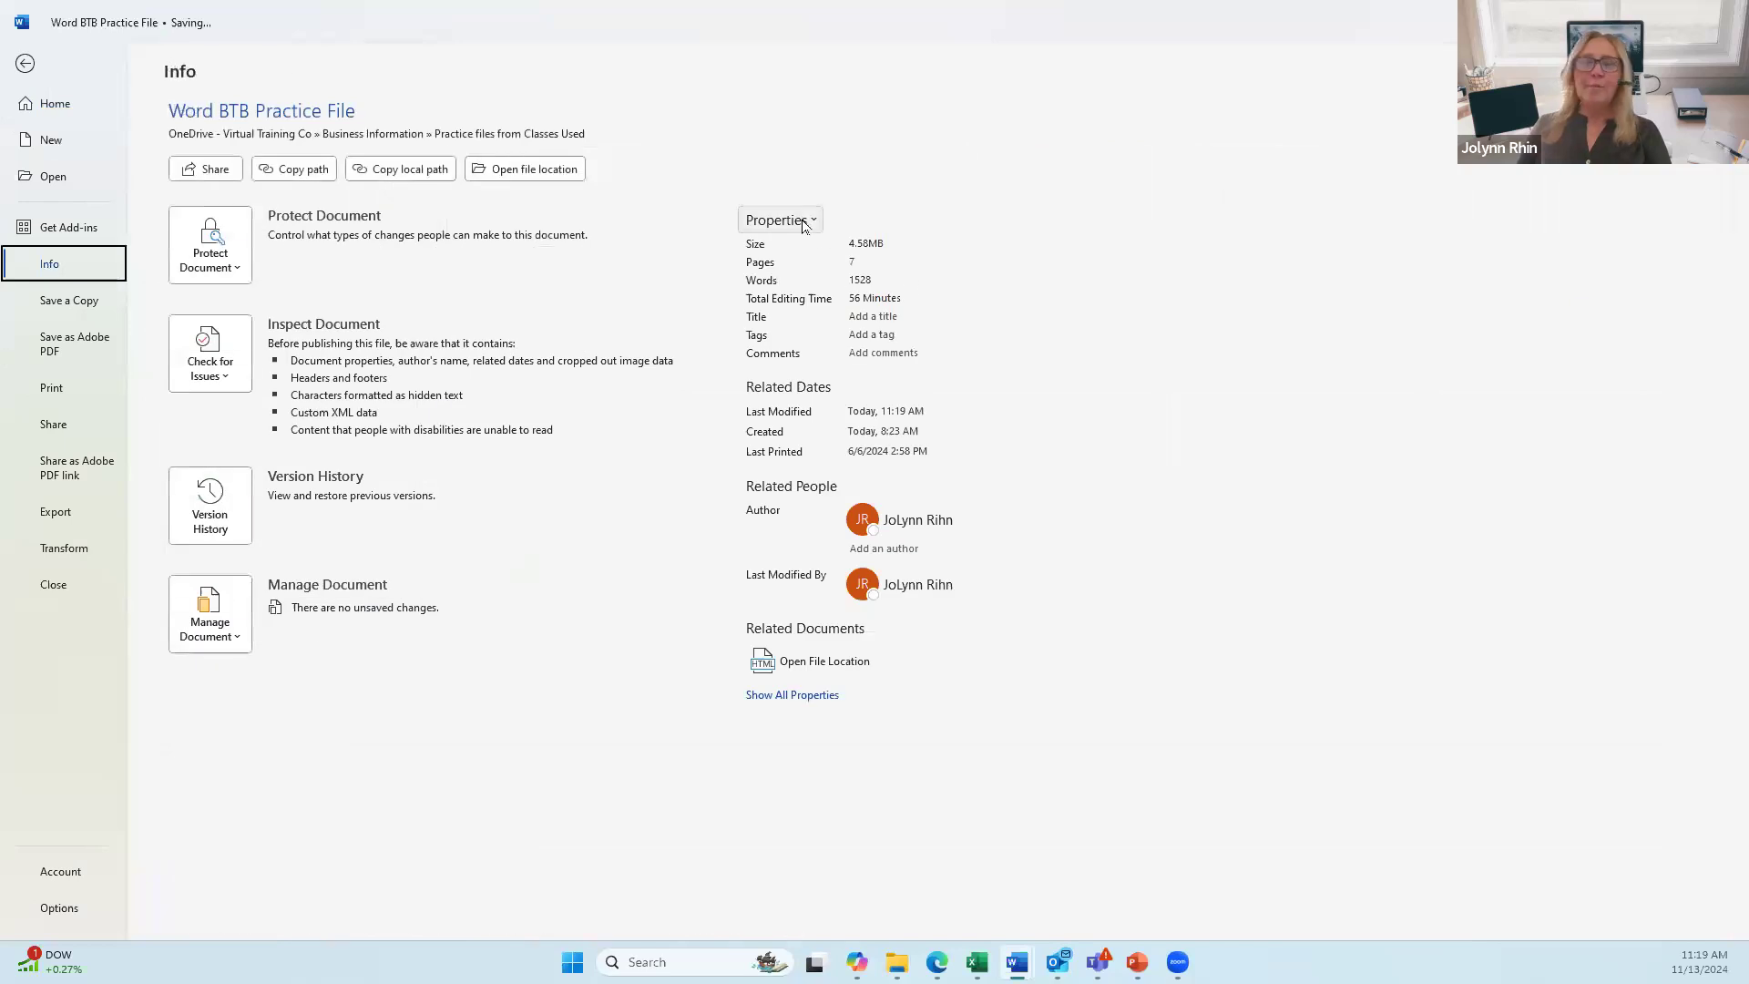
pyautogui.click(863, 317)
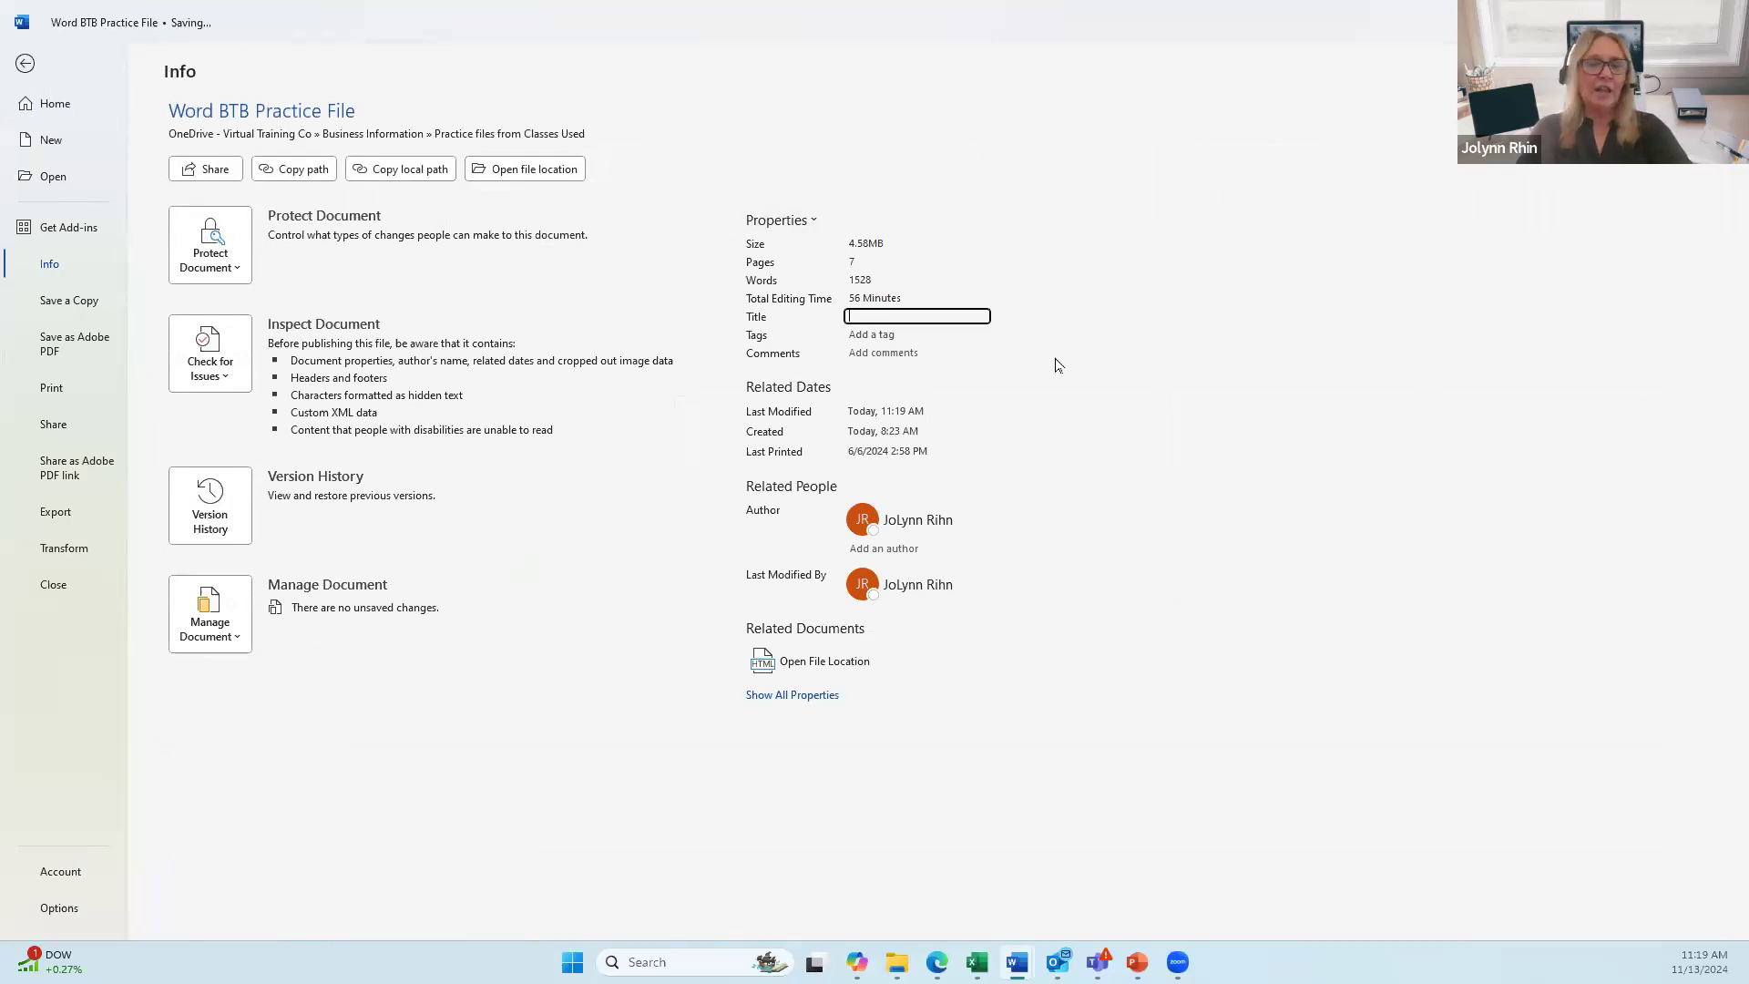
pyautogui.write('Re')
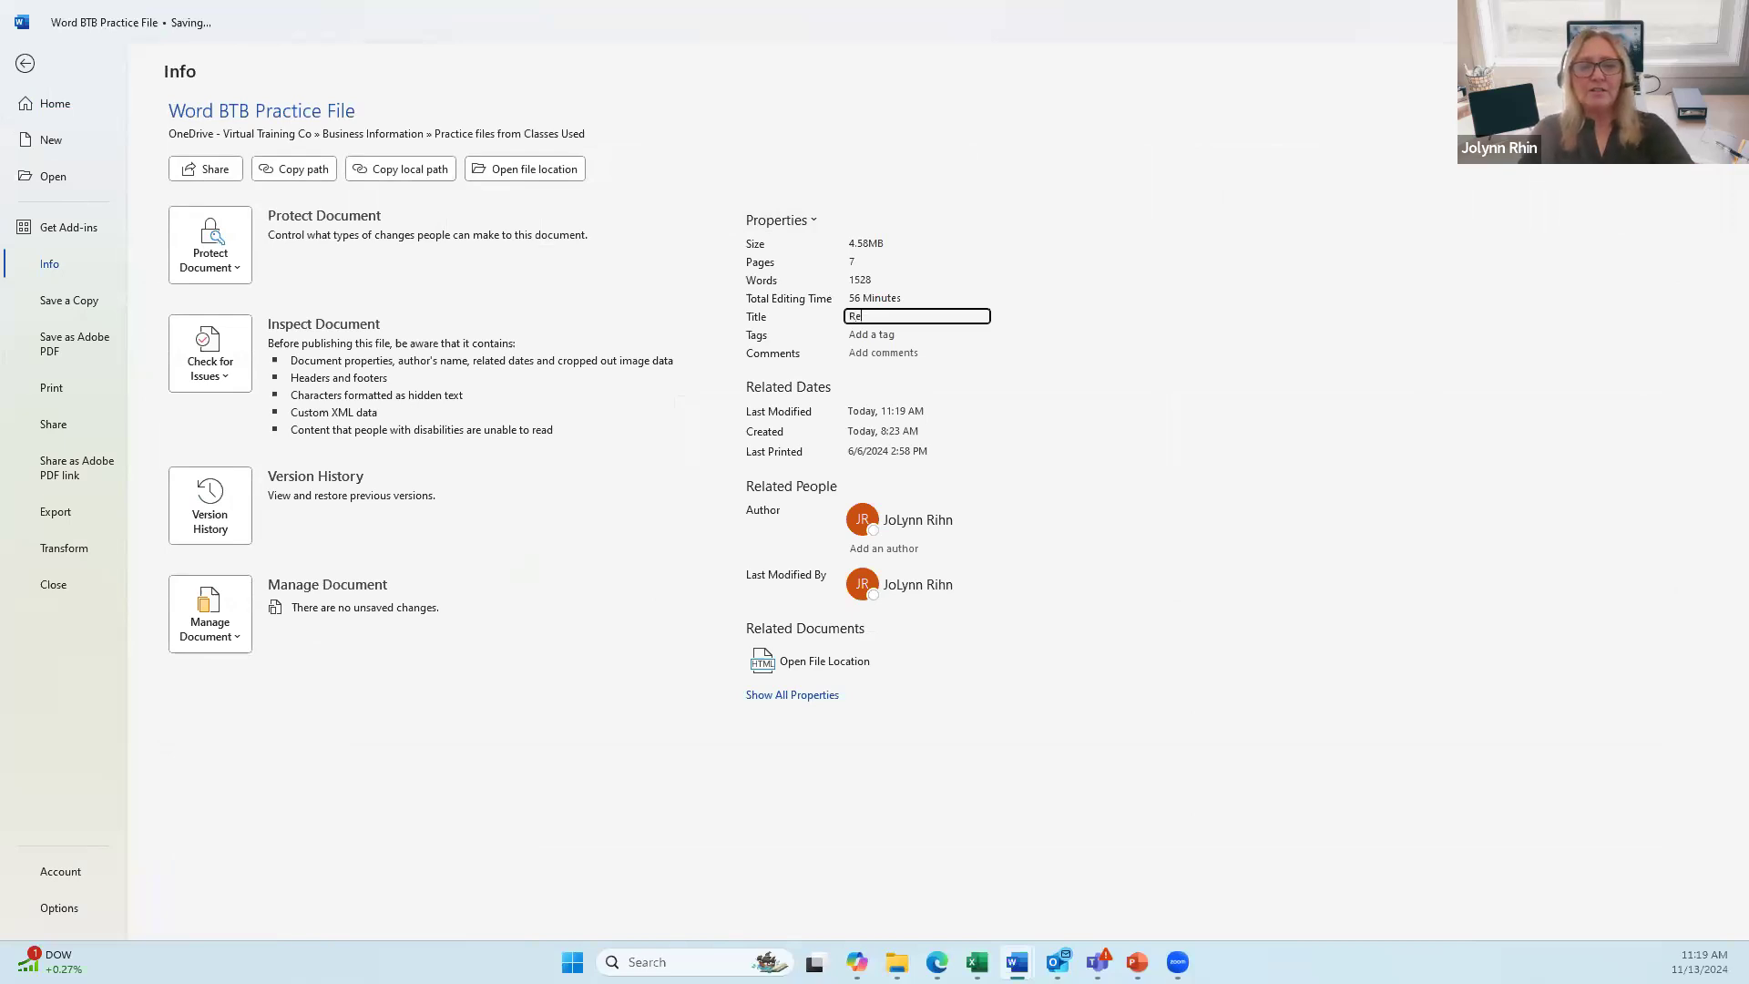
pyautogui.write('cycl')
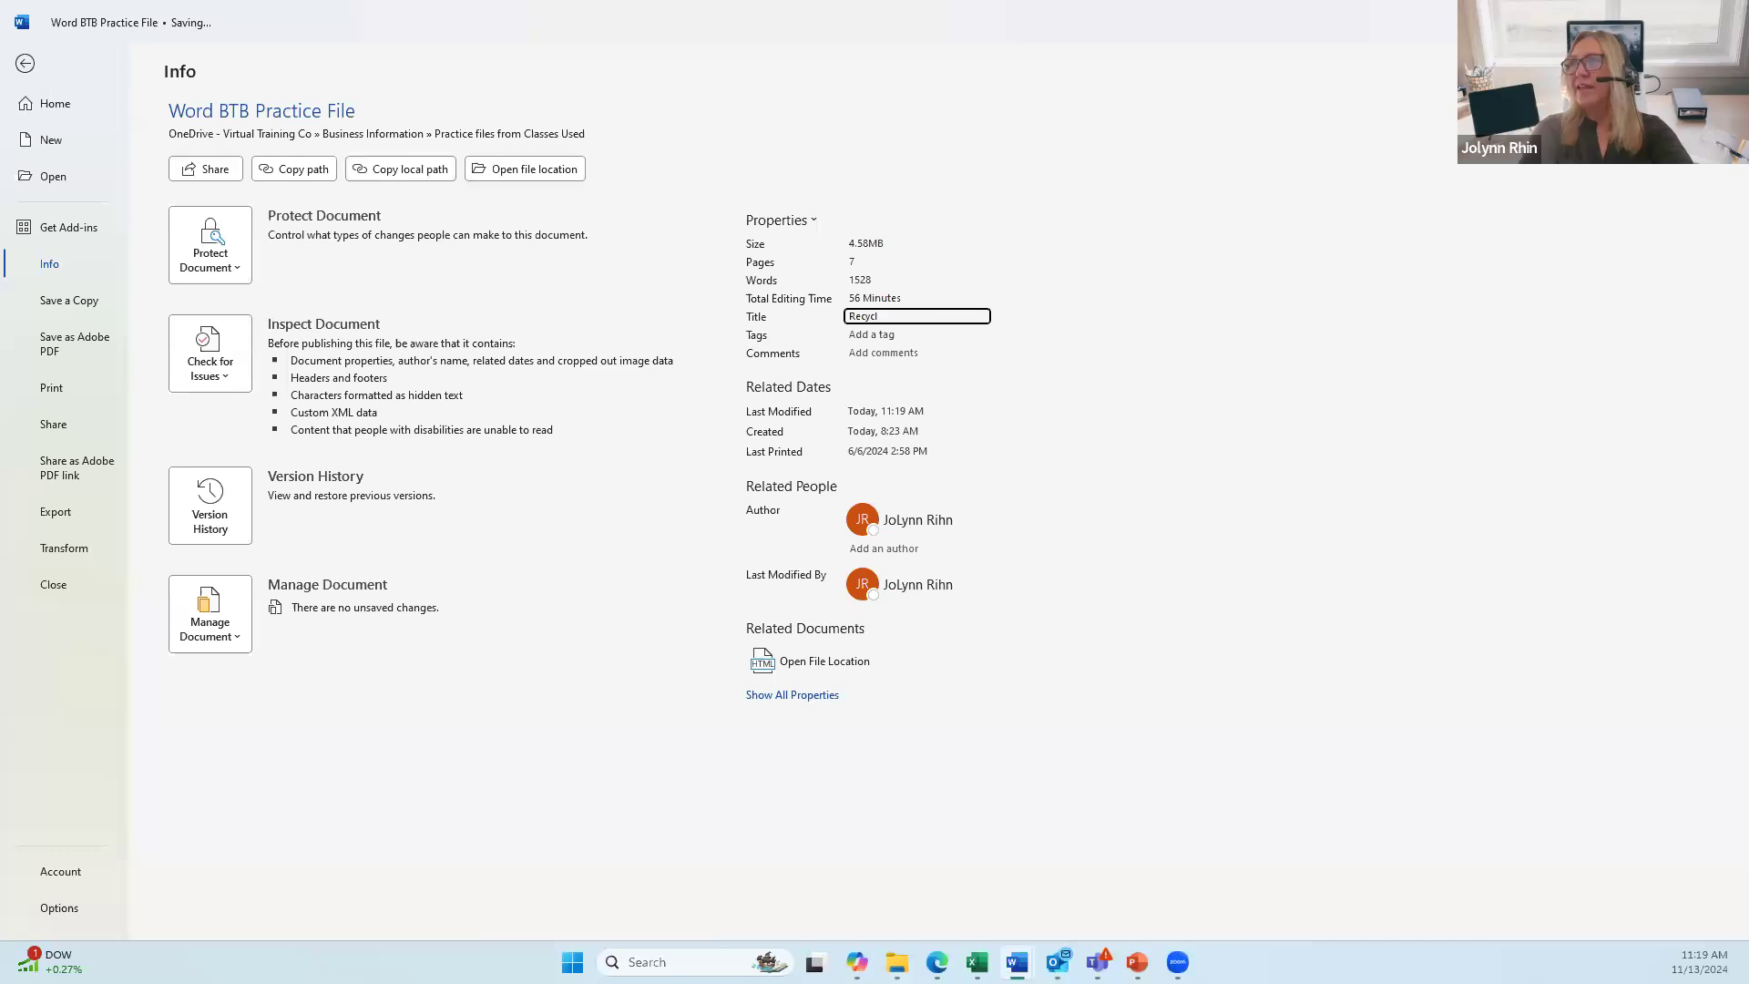
pyautogui.write('e ee')
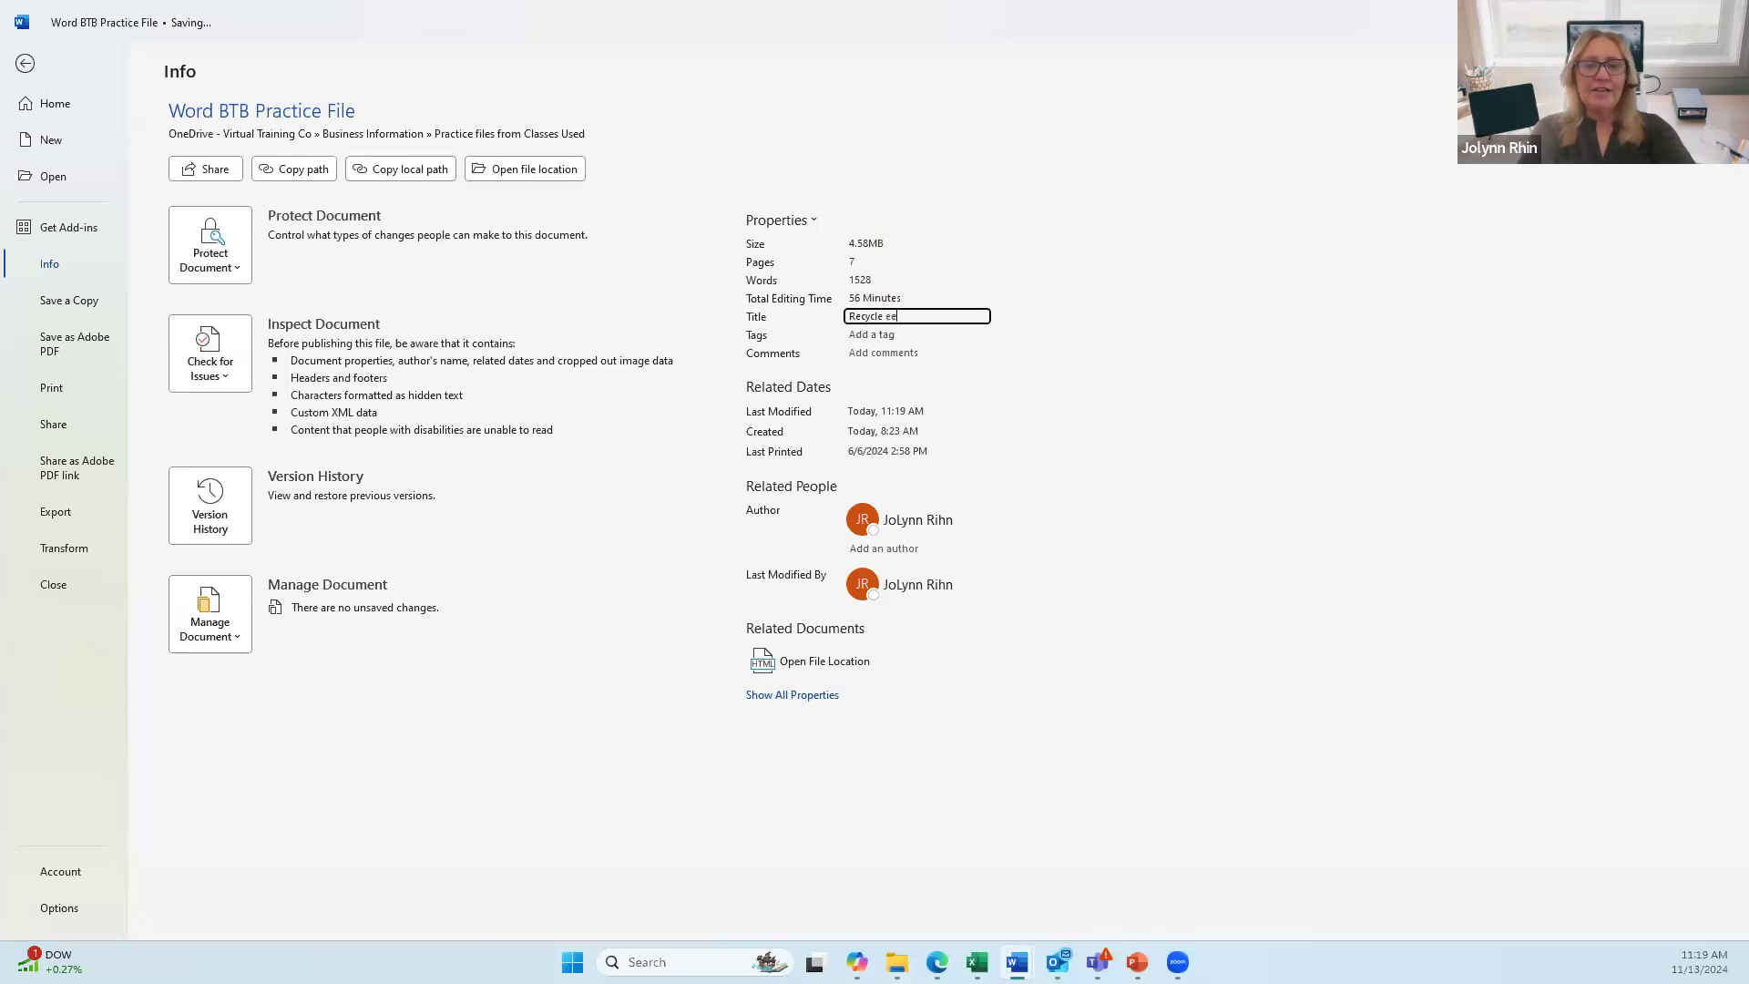
pyautogui.write('ry')
pyautogui.press('BackSpace')
pyautogui.press('BackSpace')
pyautogui.press('BackSpace')
pyautogui.press('BackSpace')
pyautogui.press('BackSpace')
pyautogui.press('BackSpace')
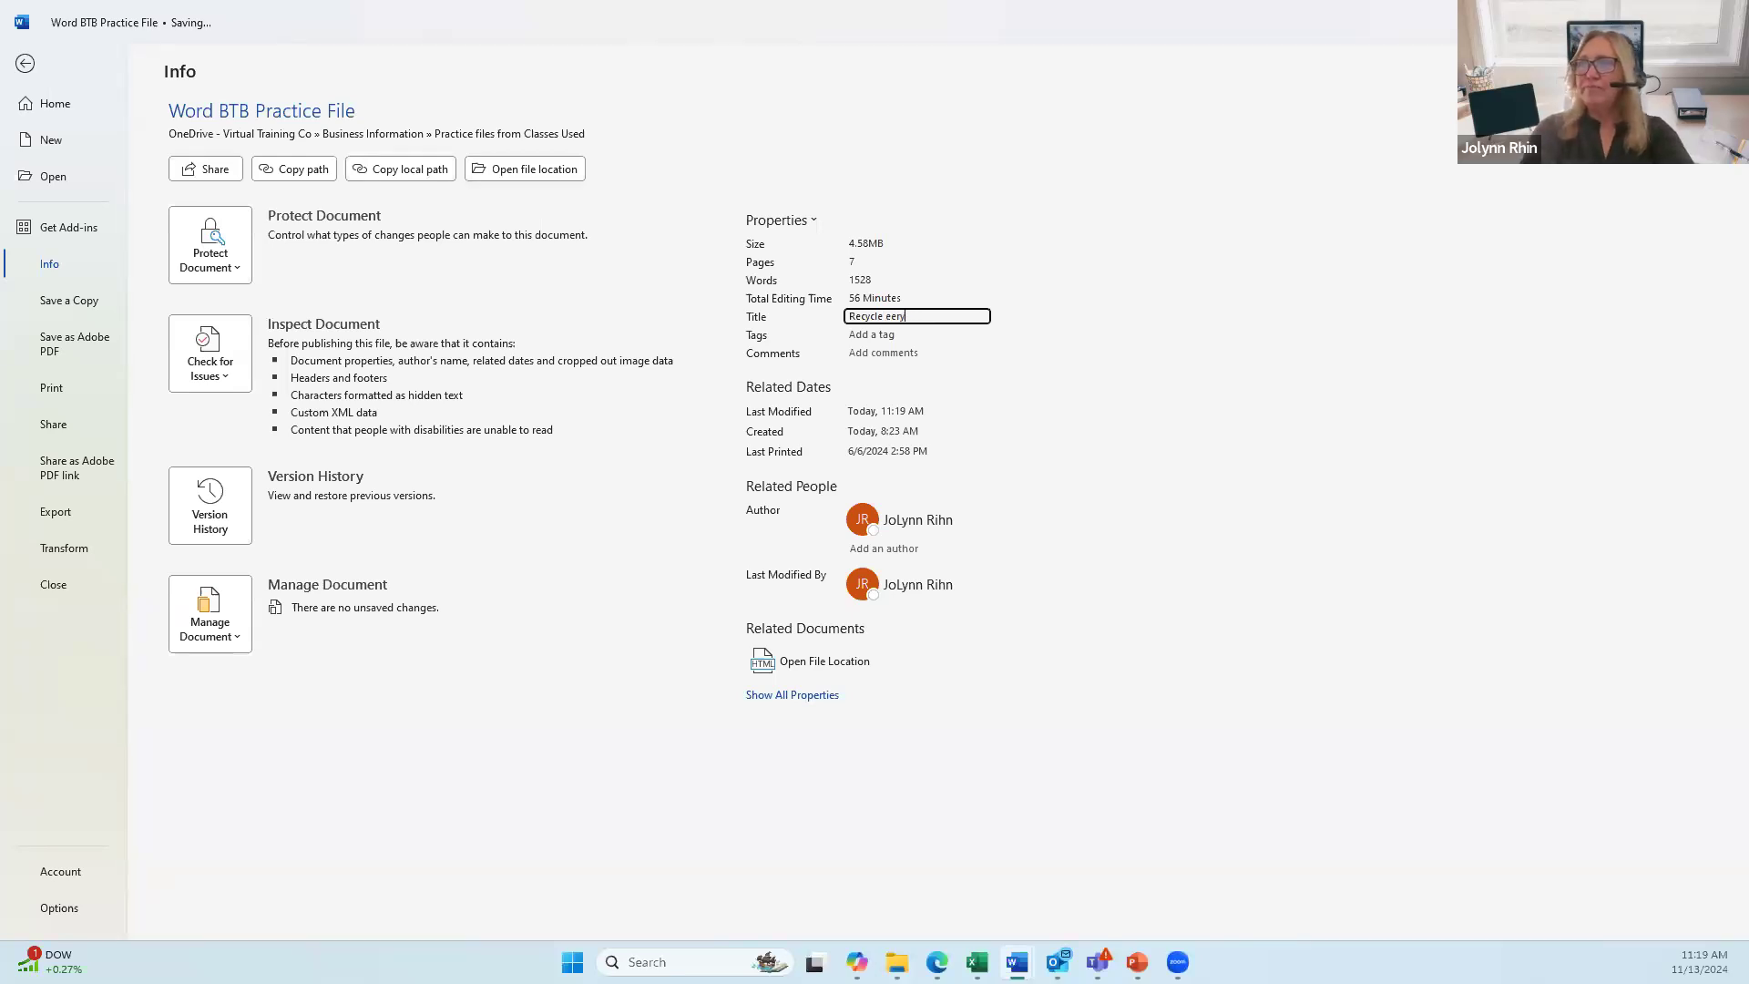
pyautogui.write('Everyday!')
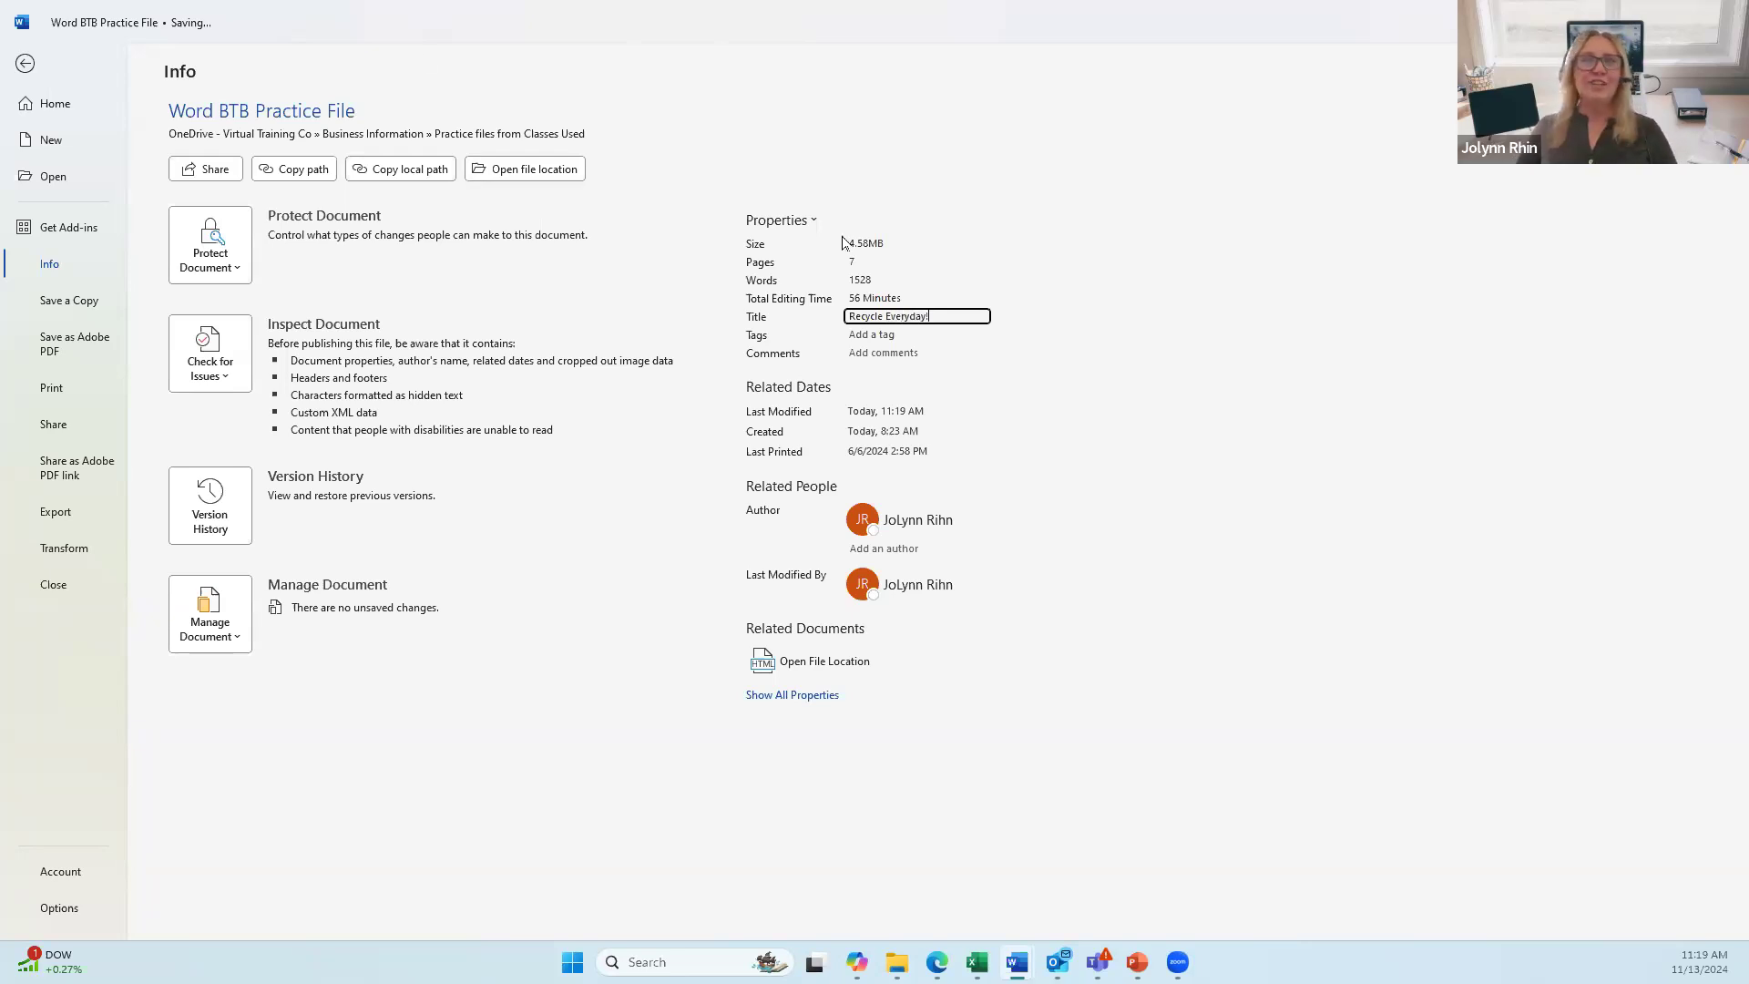
pyautogui.click(27, 64)
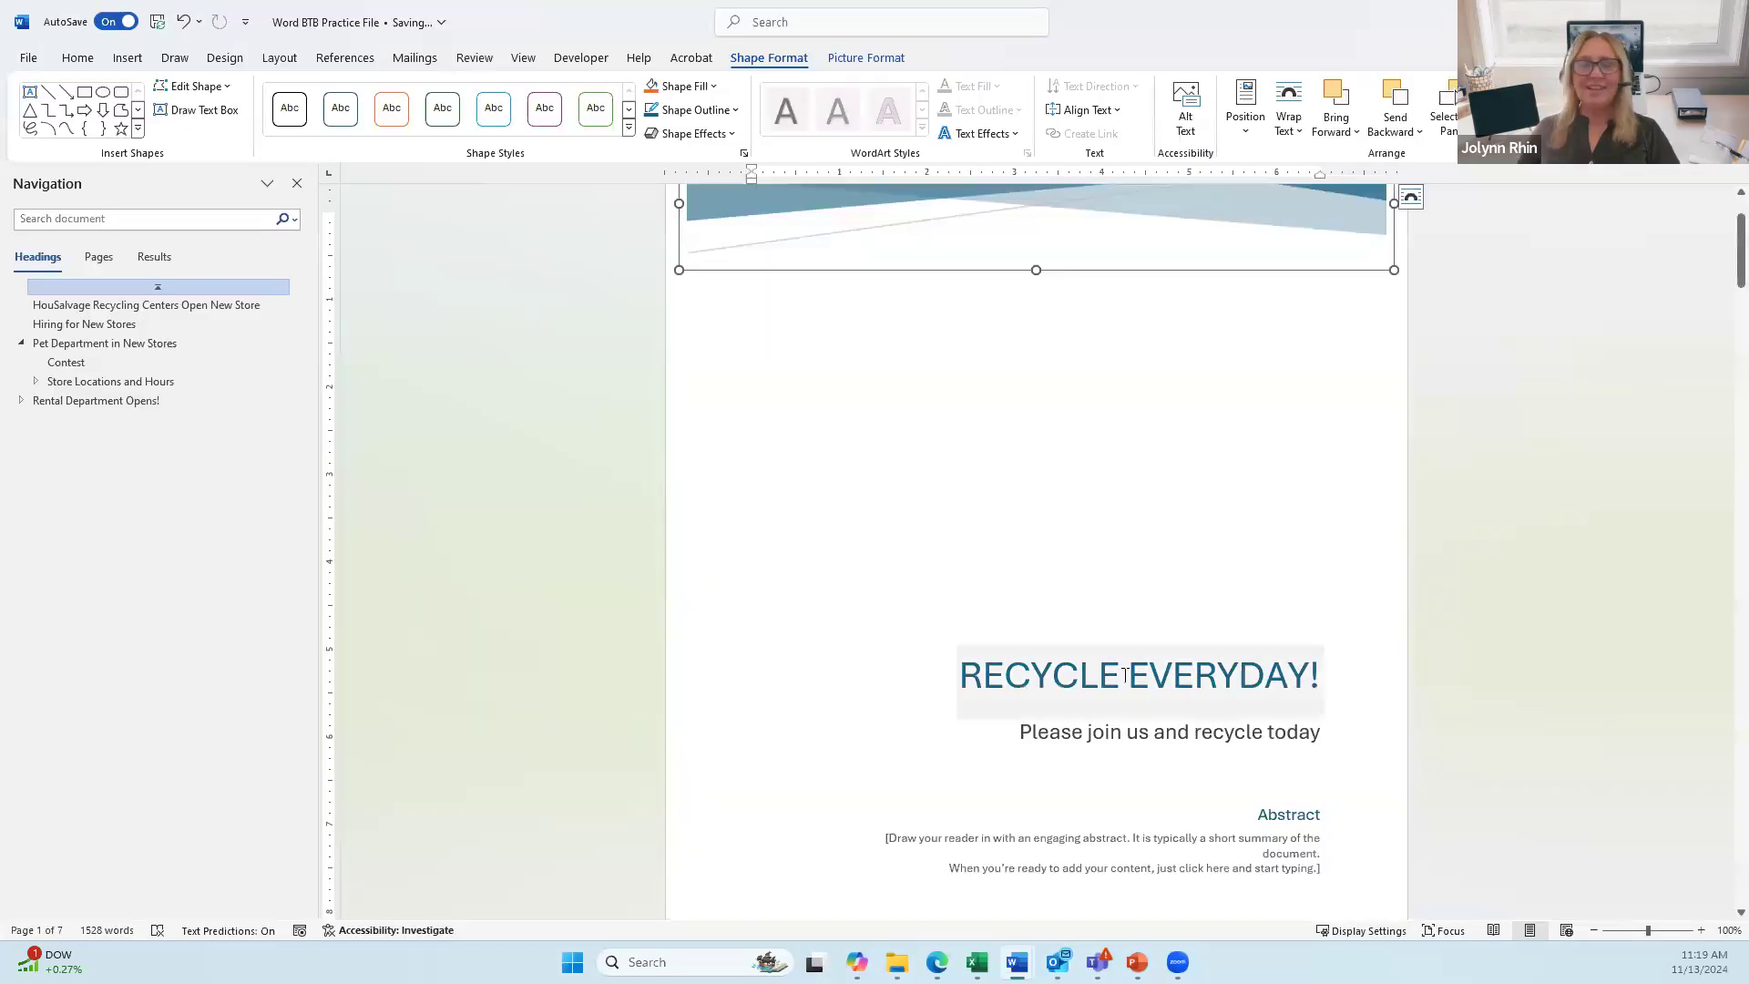
# Step: Select the whole Abstract placeholder box on the cover page and delete it
pyautogui.click(1135, 676)
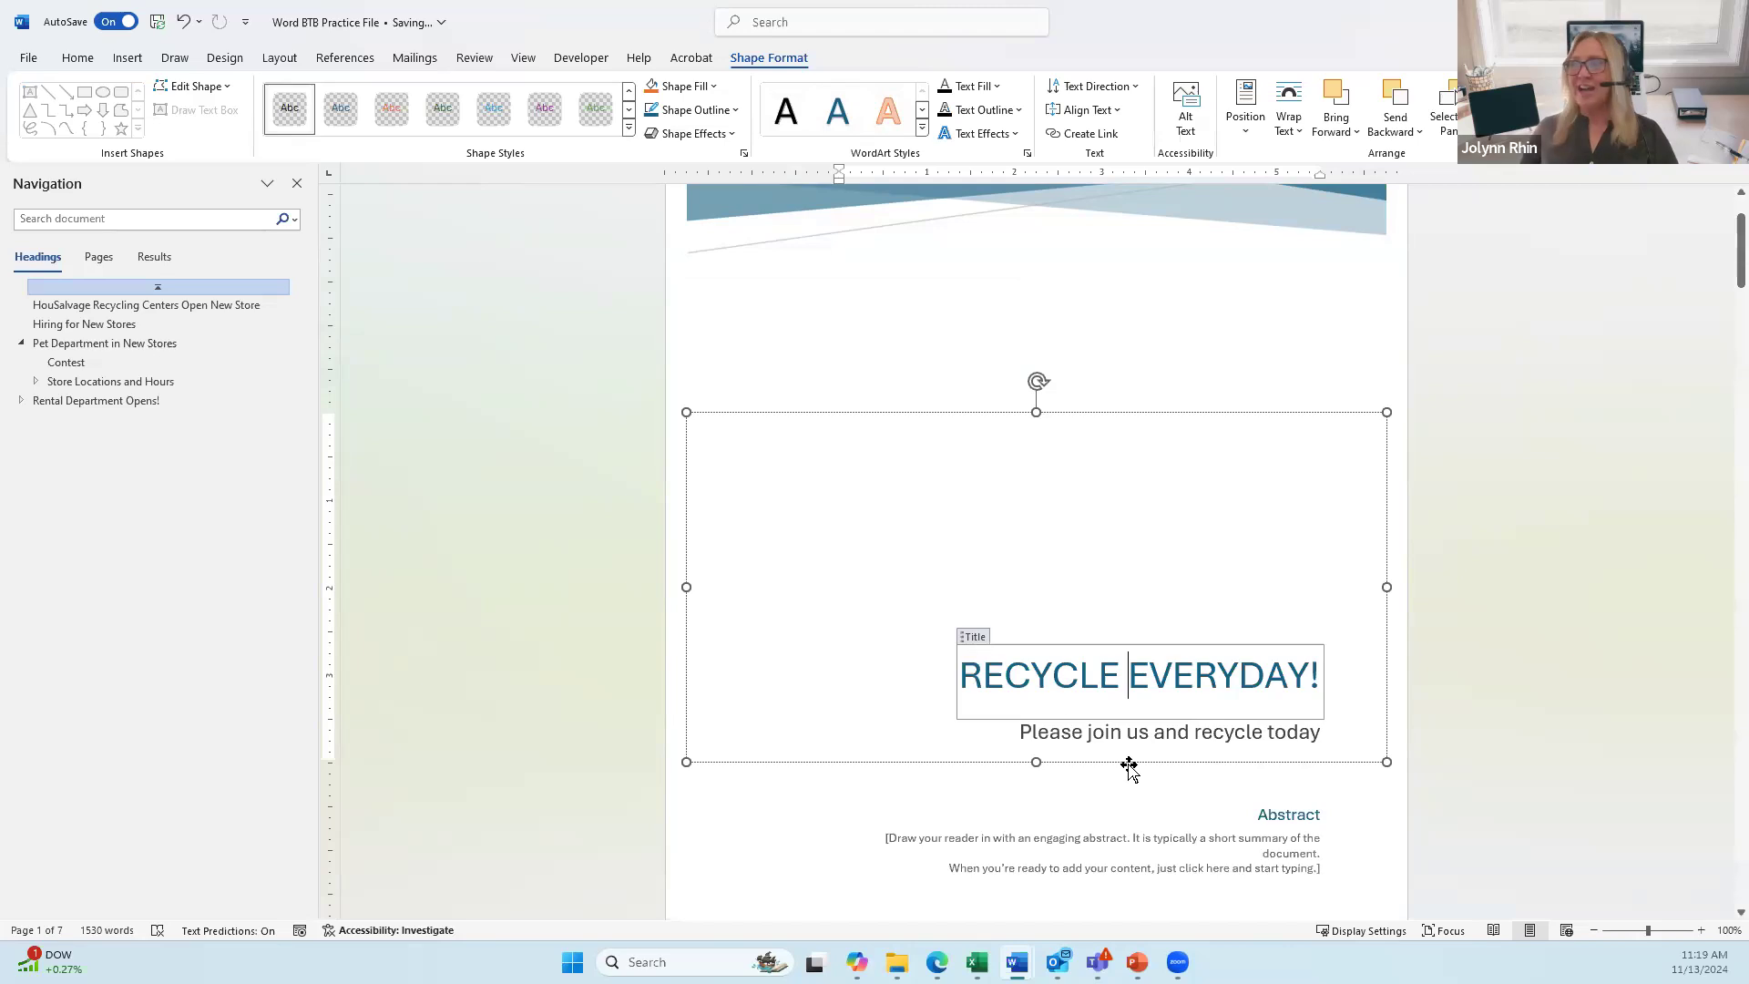
pyautogui.scroll(-2, 1125, 768)
pyautogui.click(1279, 728)
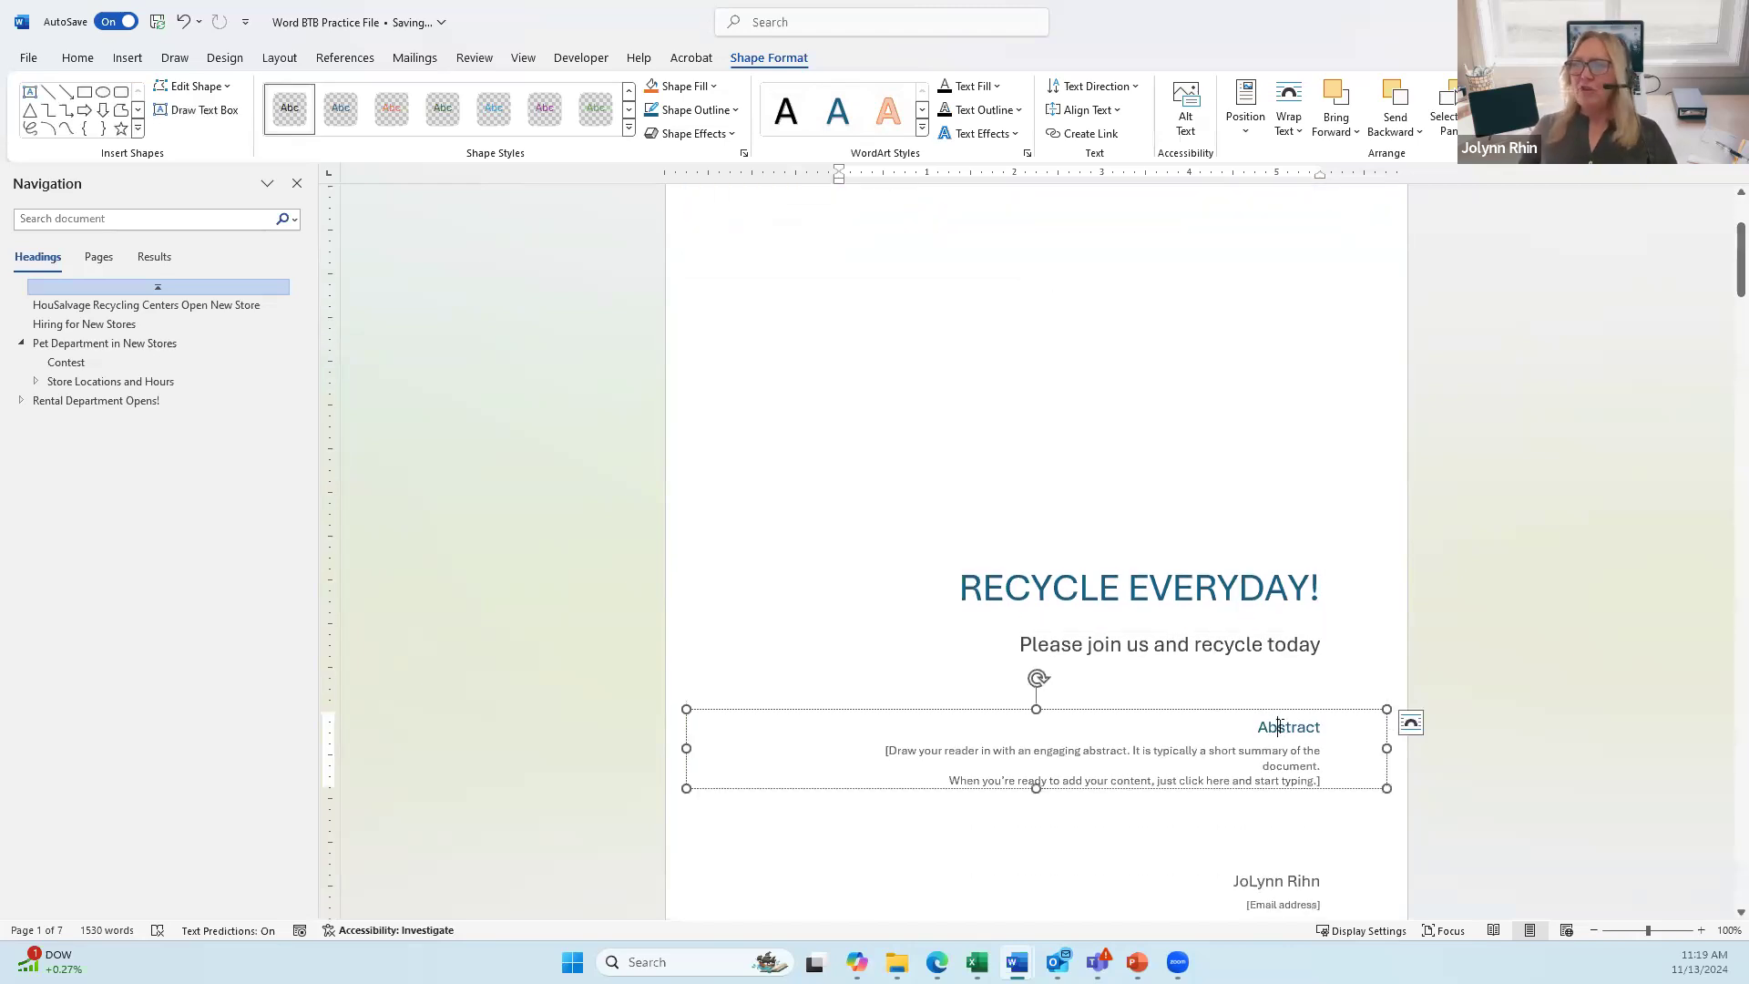
pyautogui.click(1184, 710)
pyautogui.press('Delete')
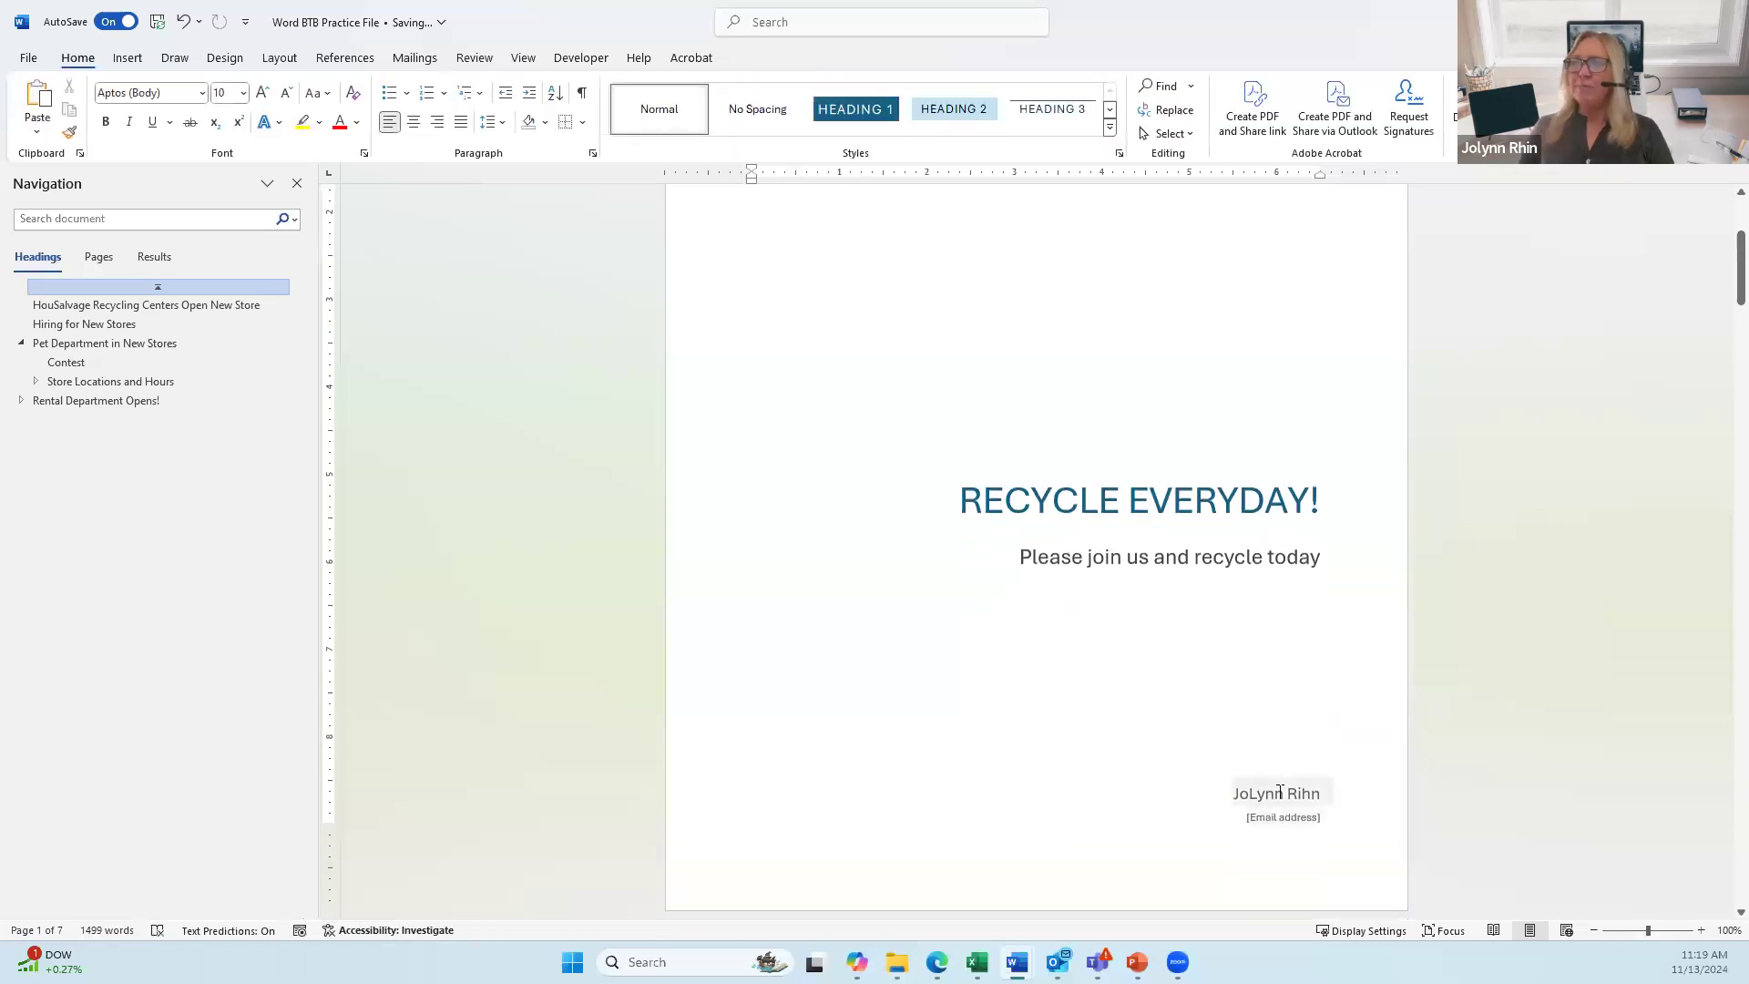
# Step: Type the author's e-mail address into the cover page's [Email address] field below her name
pyautogui.click(1300, 789)
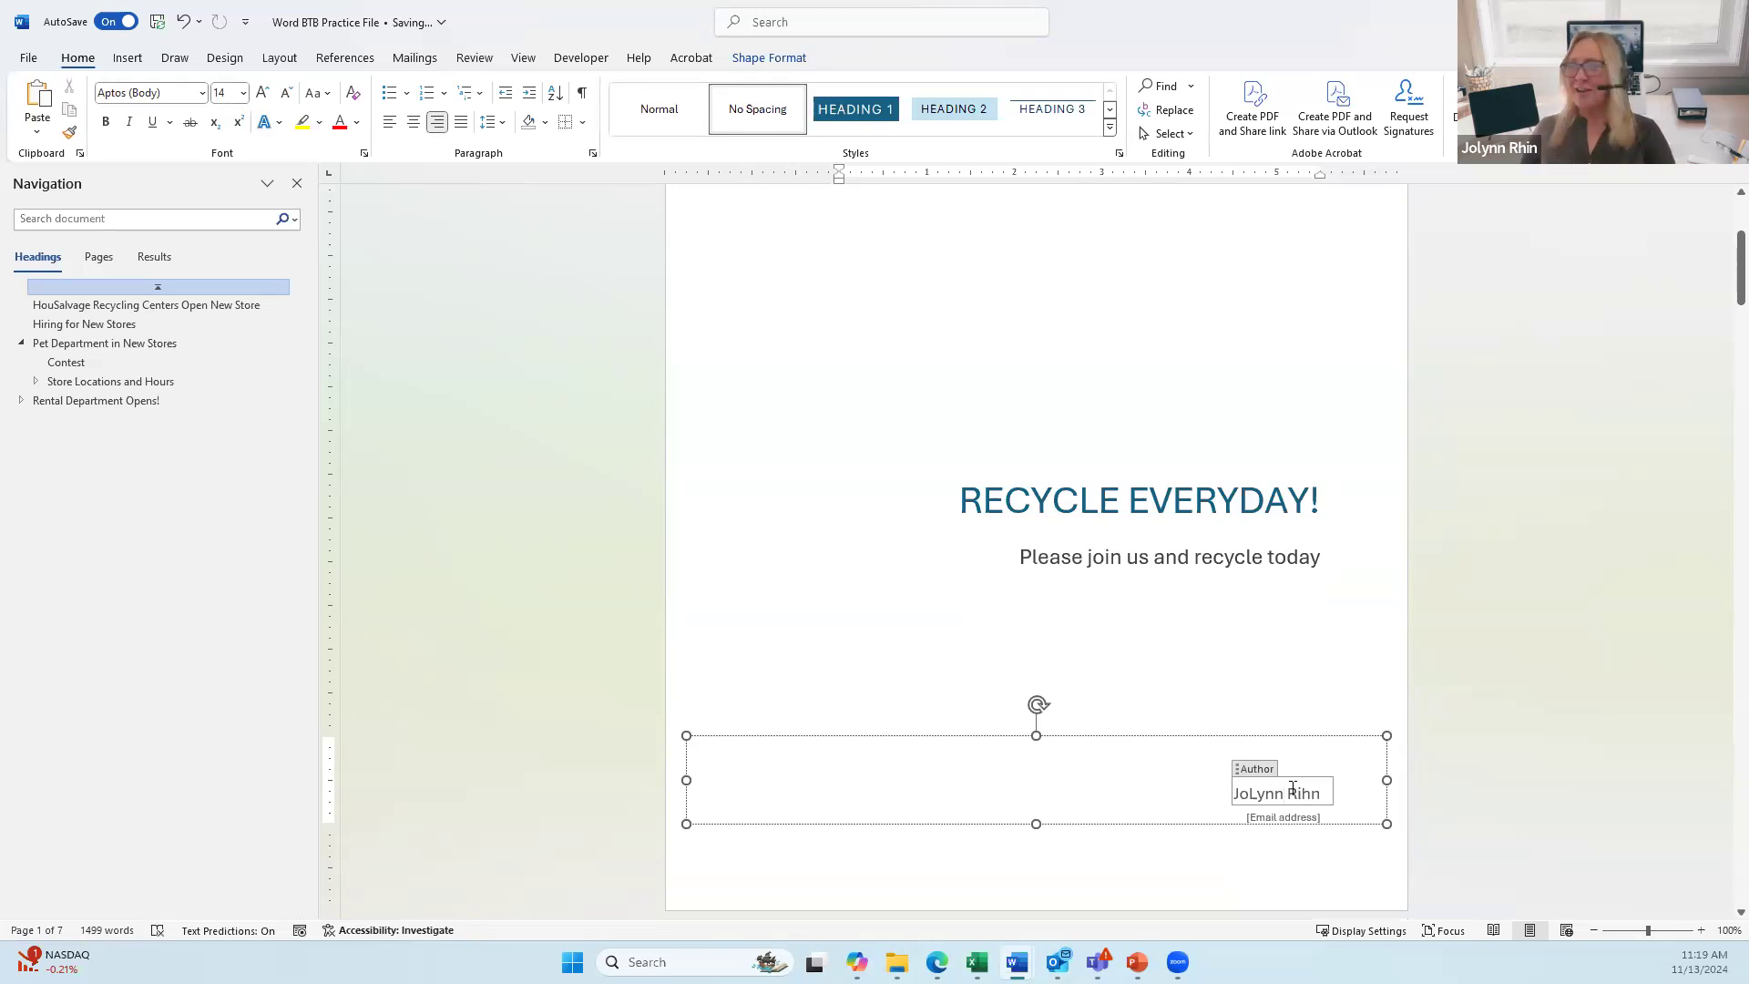
pyautogui.click(1310, 819)
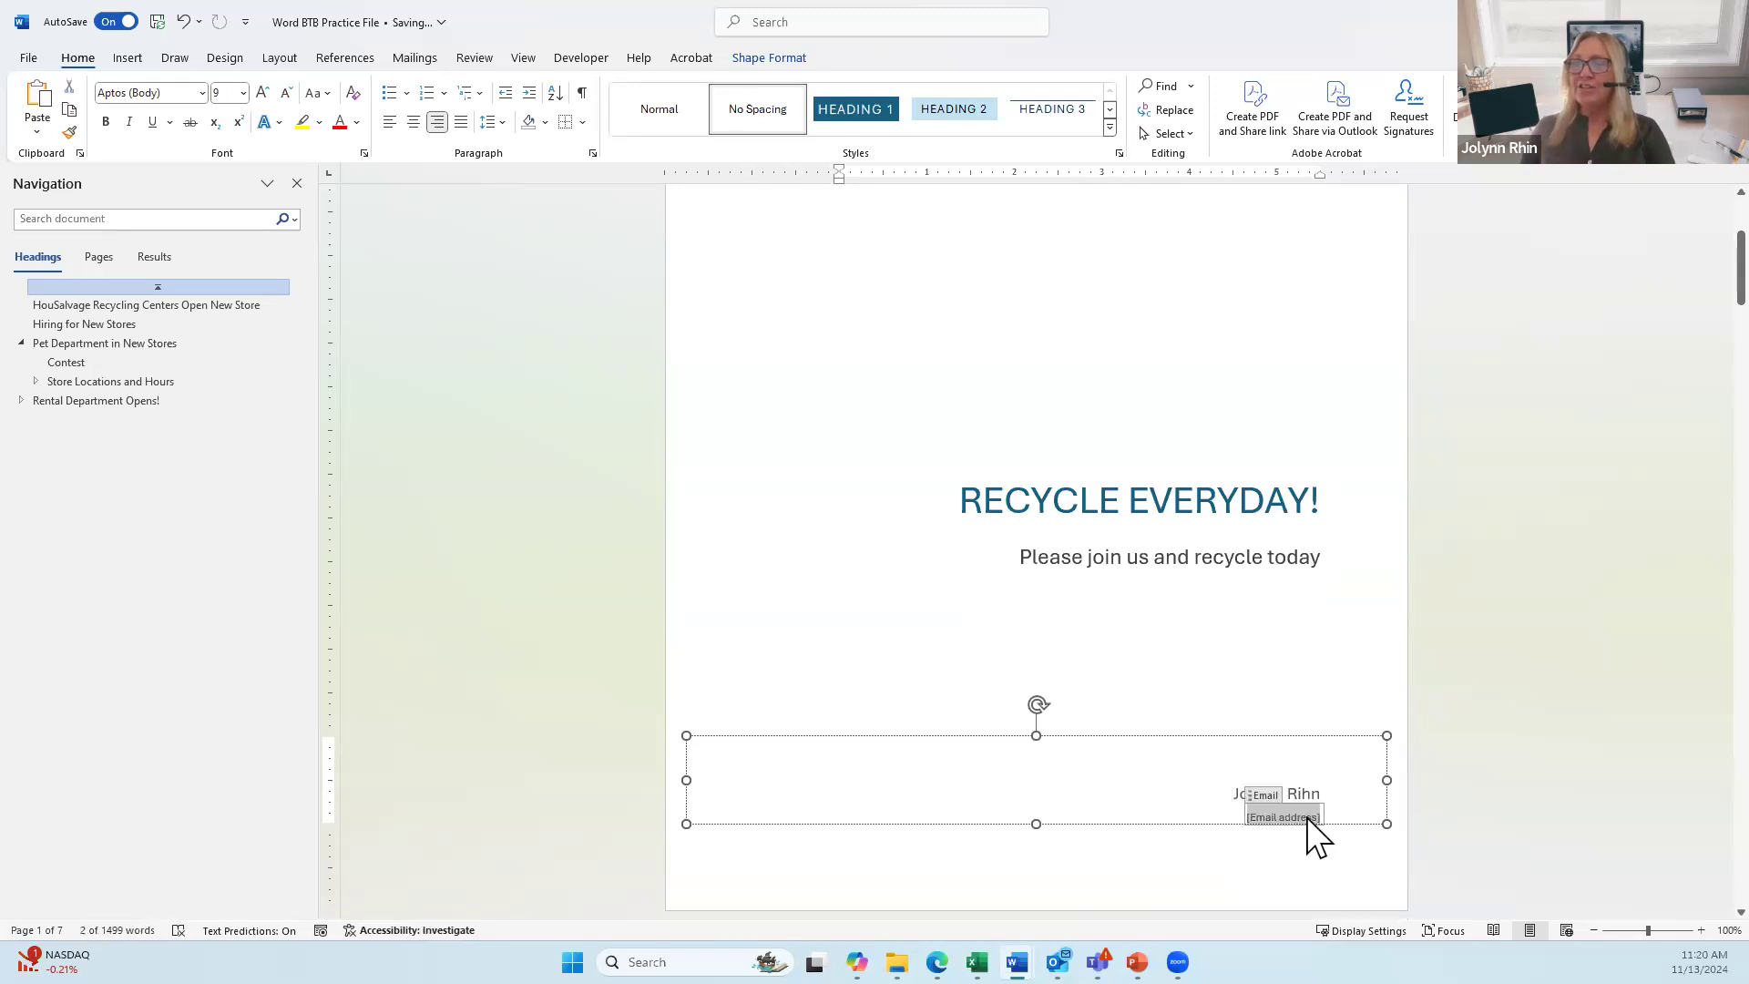
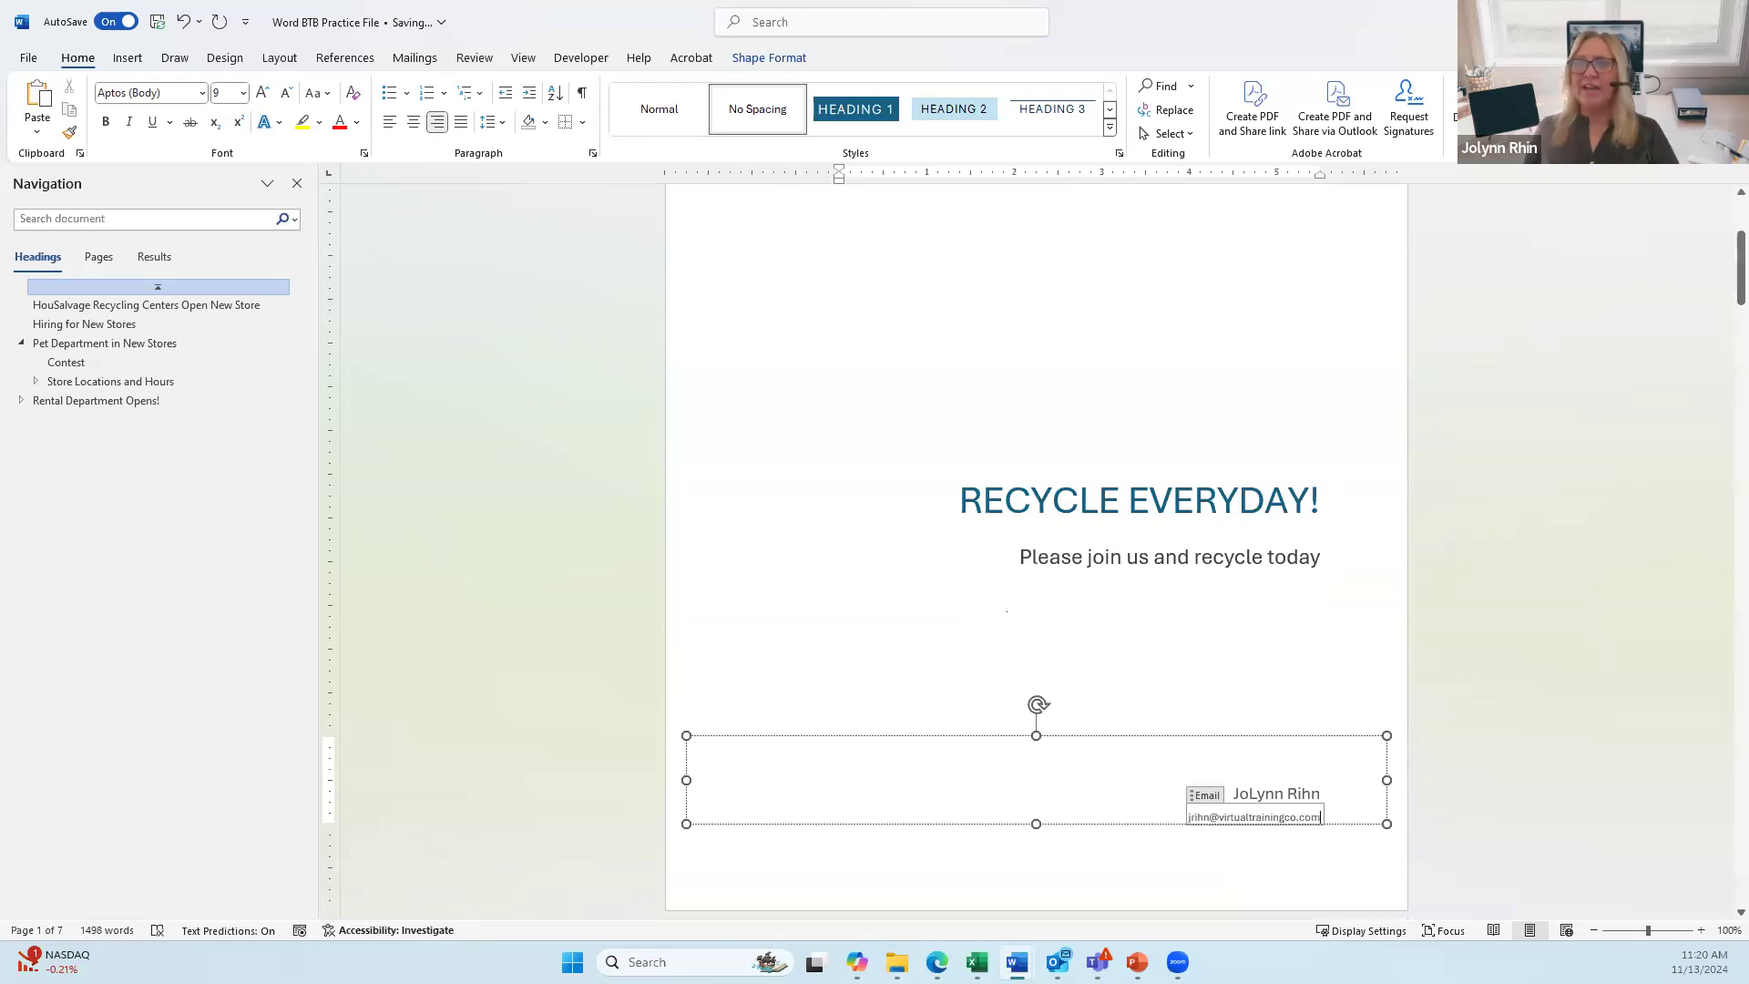
pyautogui.click(1032, 501)
pyautogui.scroll(2, 856, 454)
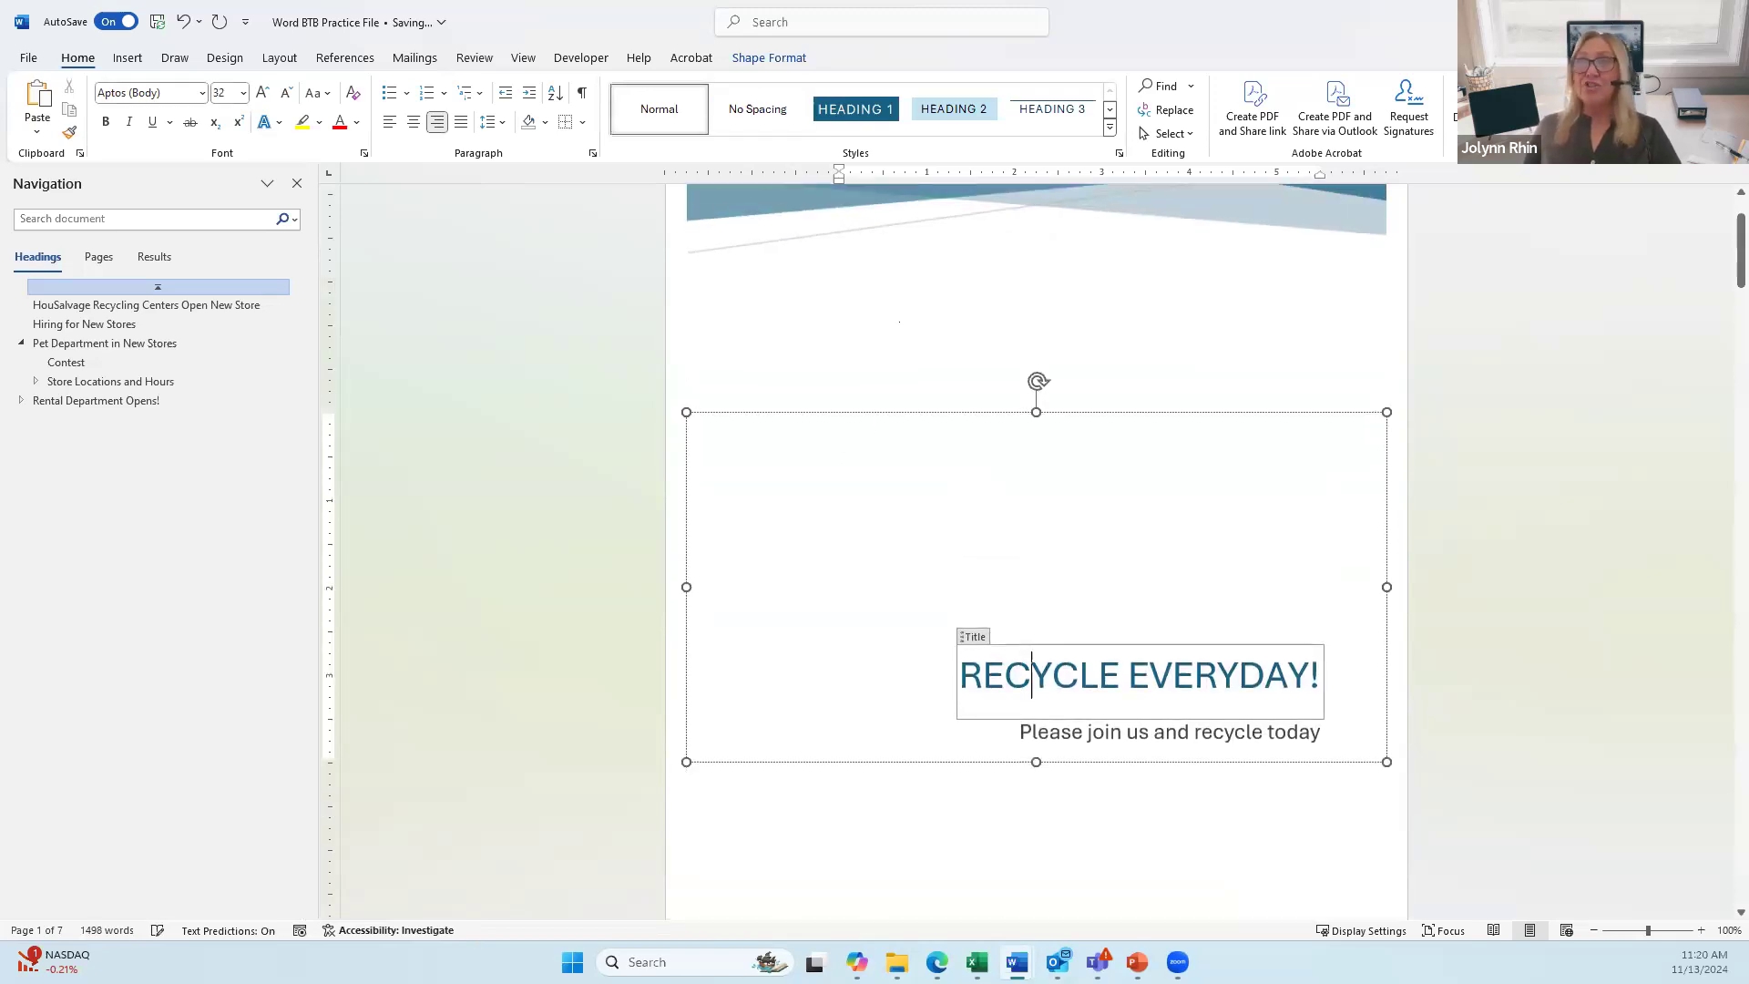
# Step: Turn on Show/Hide ¶ formatting marks and scroll through the cover page and table of contents
pyautogui.click(1009, 343)
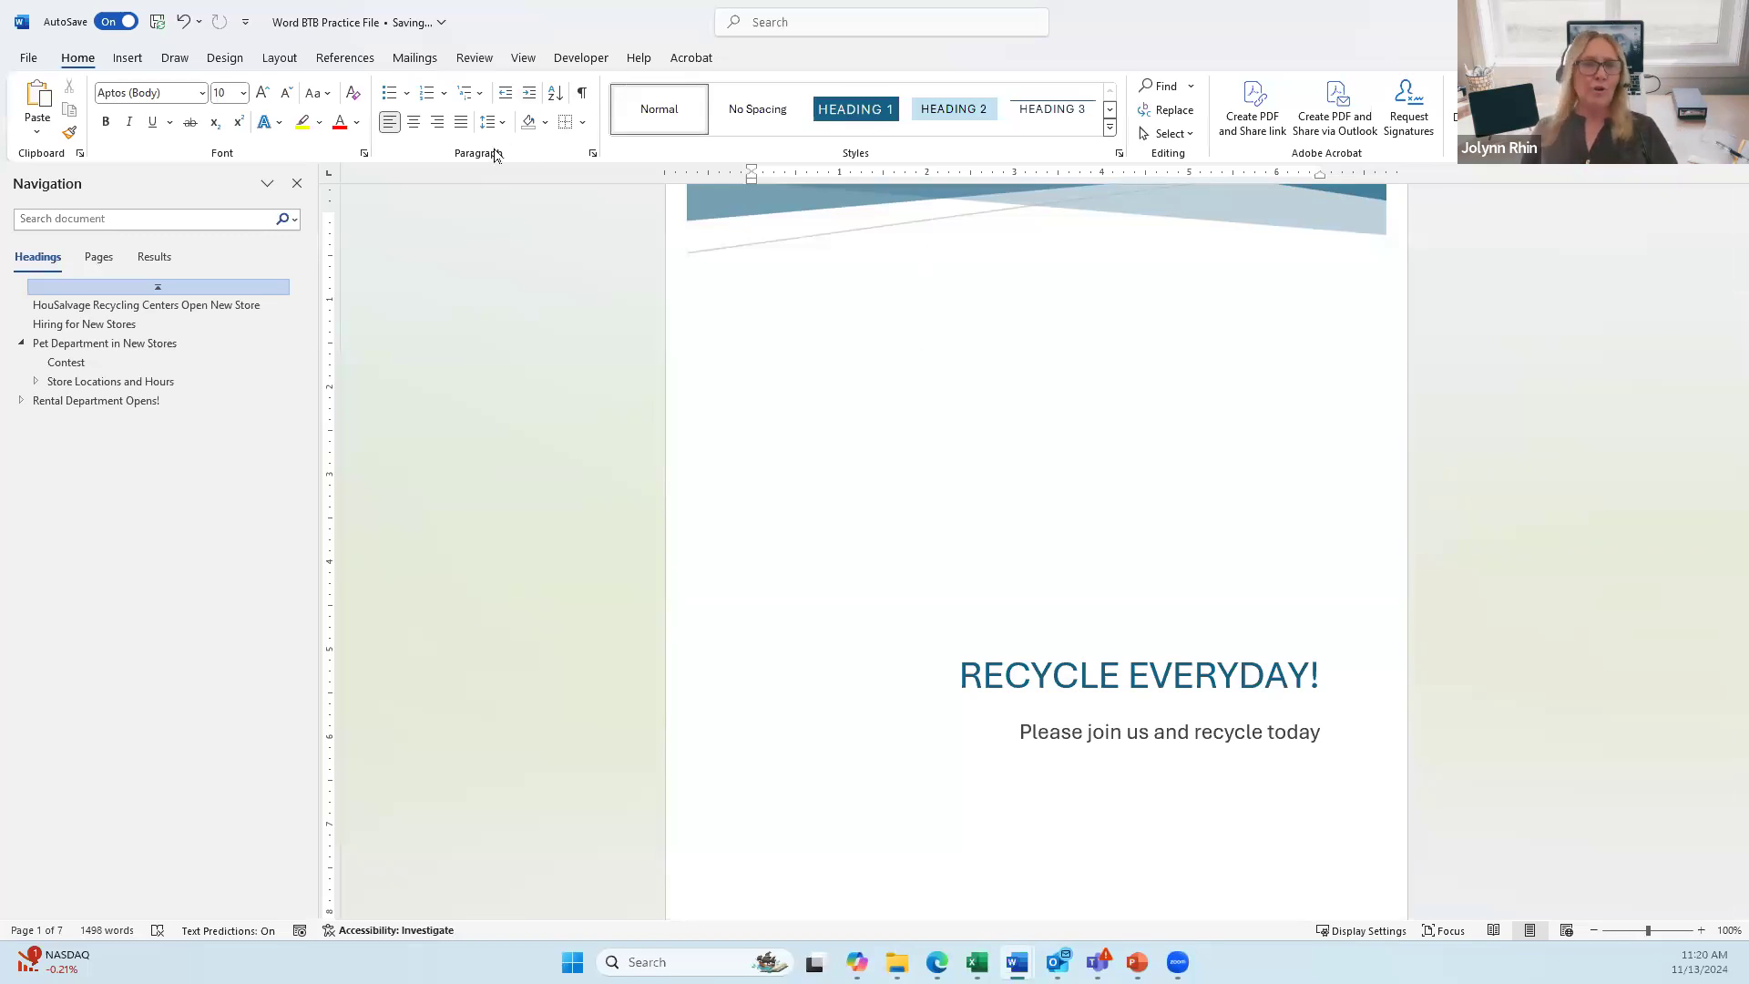
pyautogui.click(583, 94)
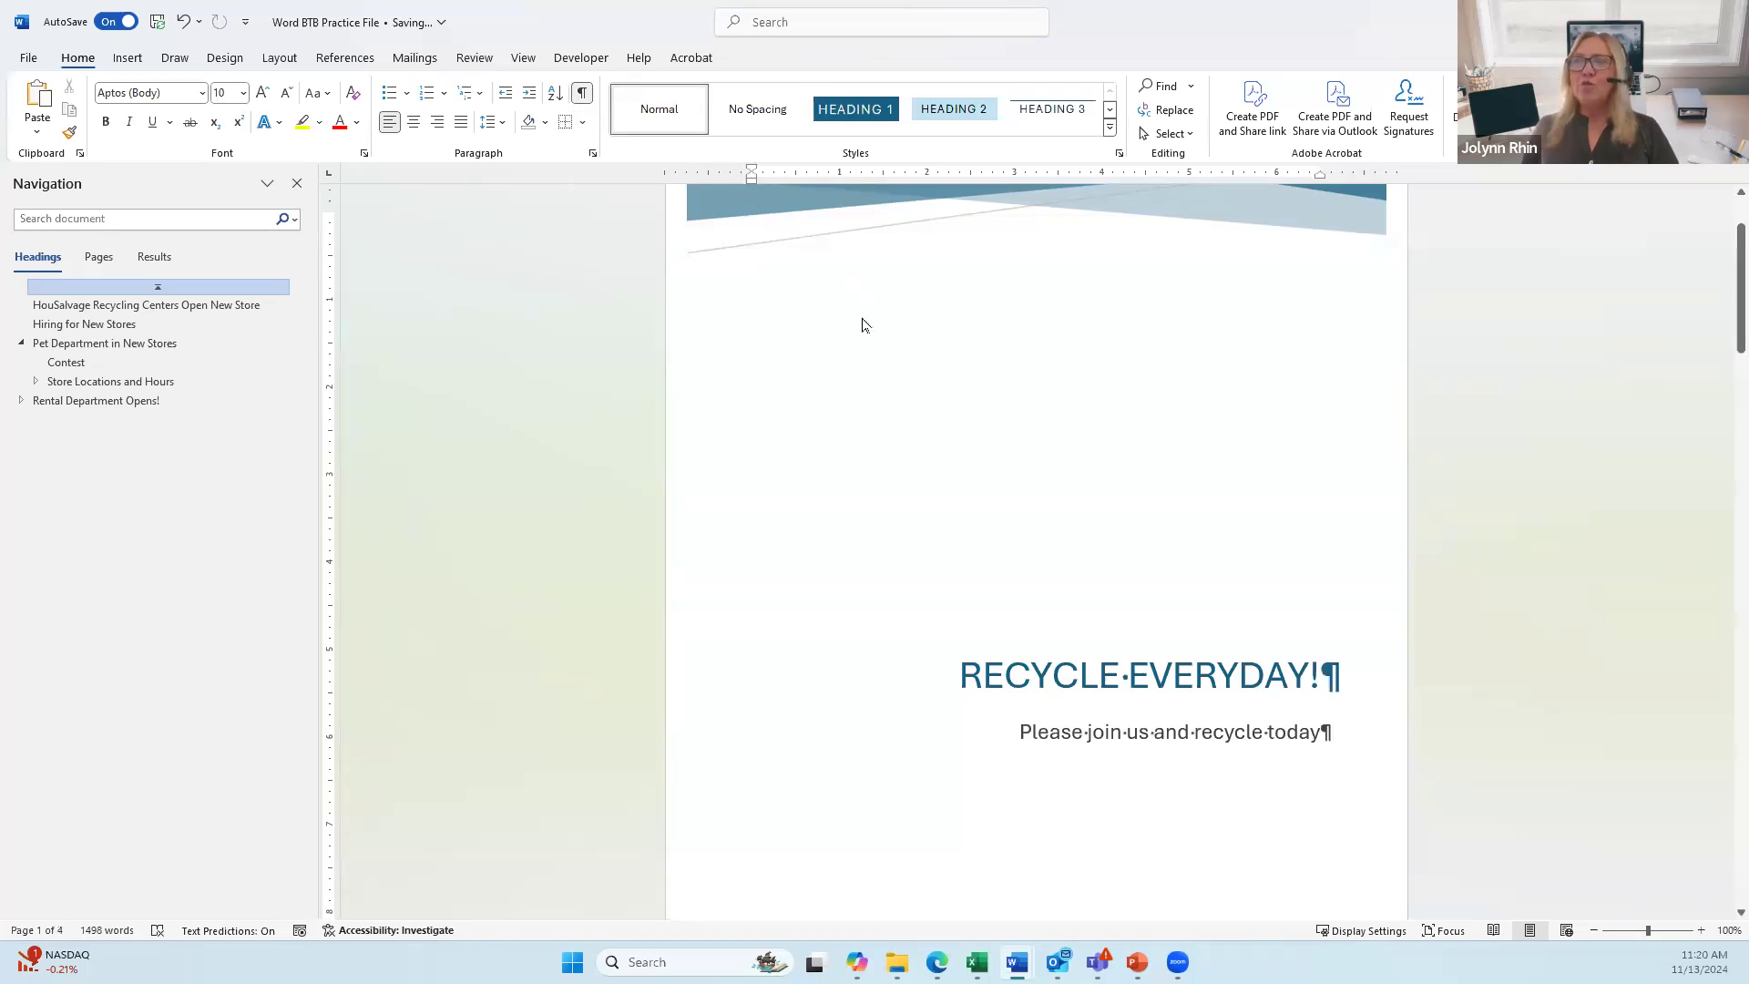
pyautogui.scroll(2, 898, 359)
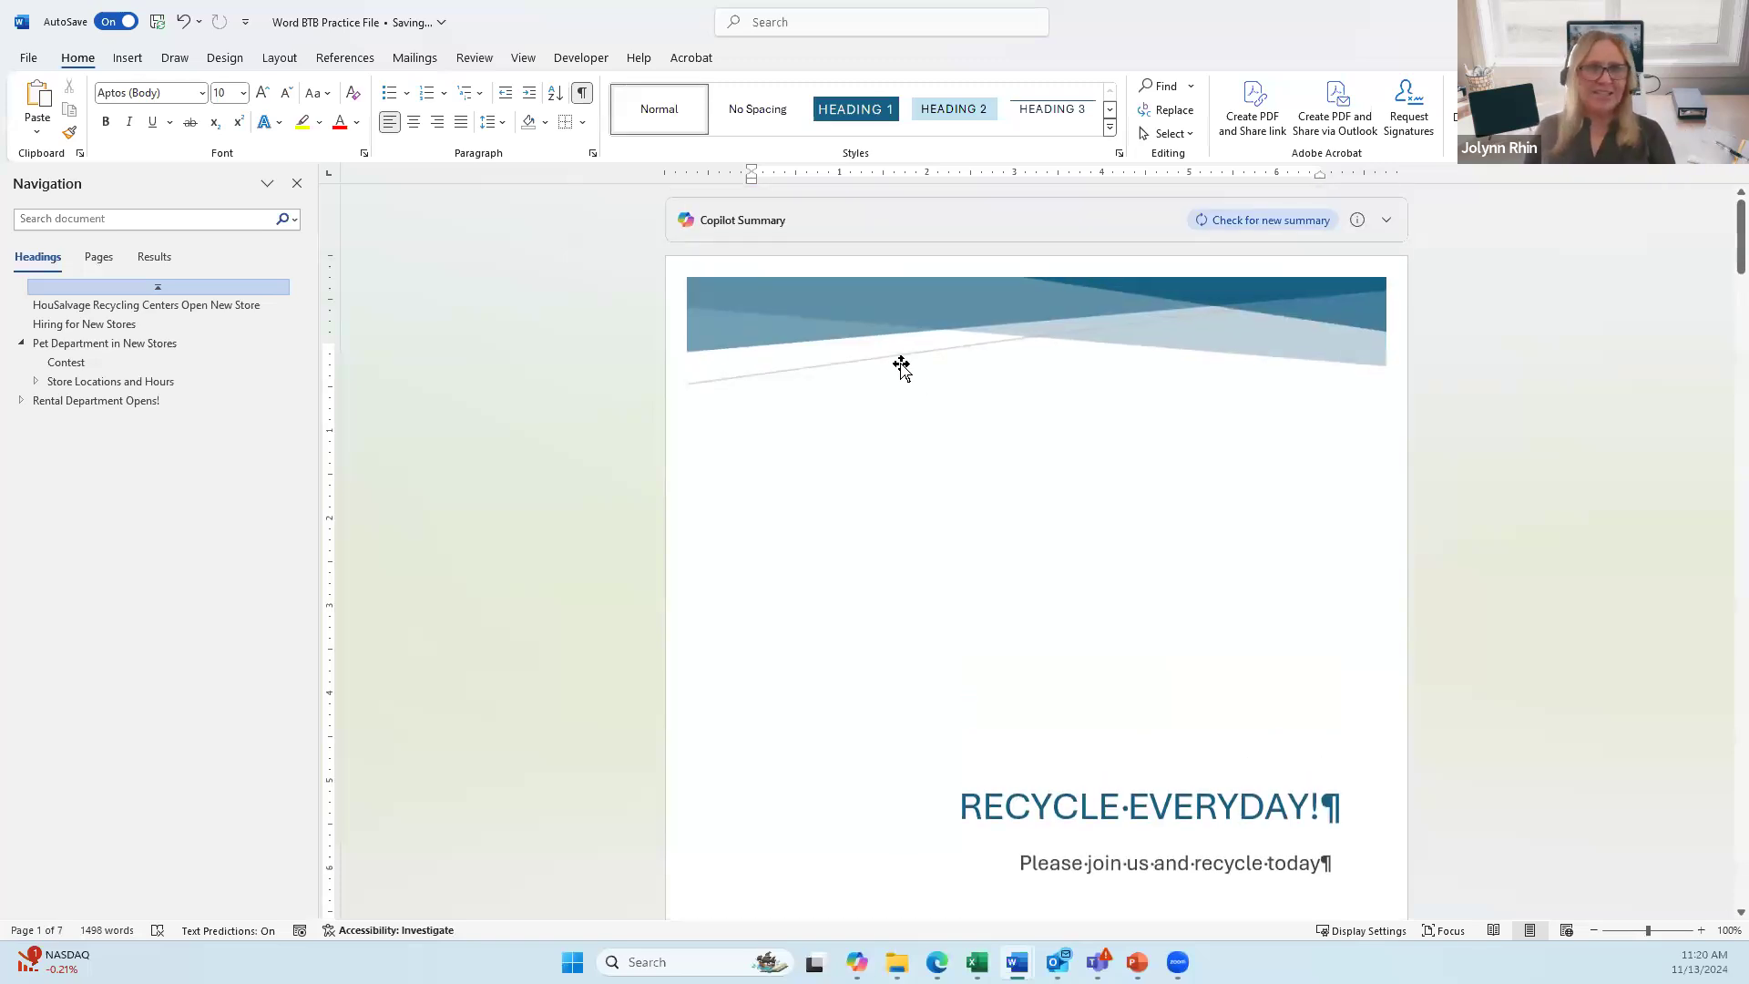
pyautogui.scroll(-3, 1003, 405)
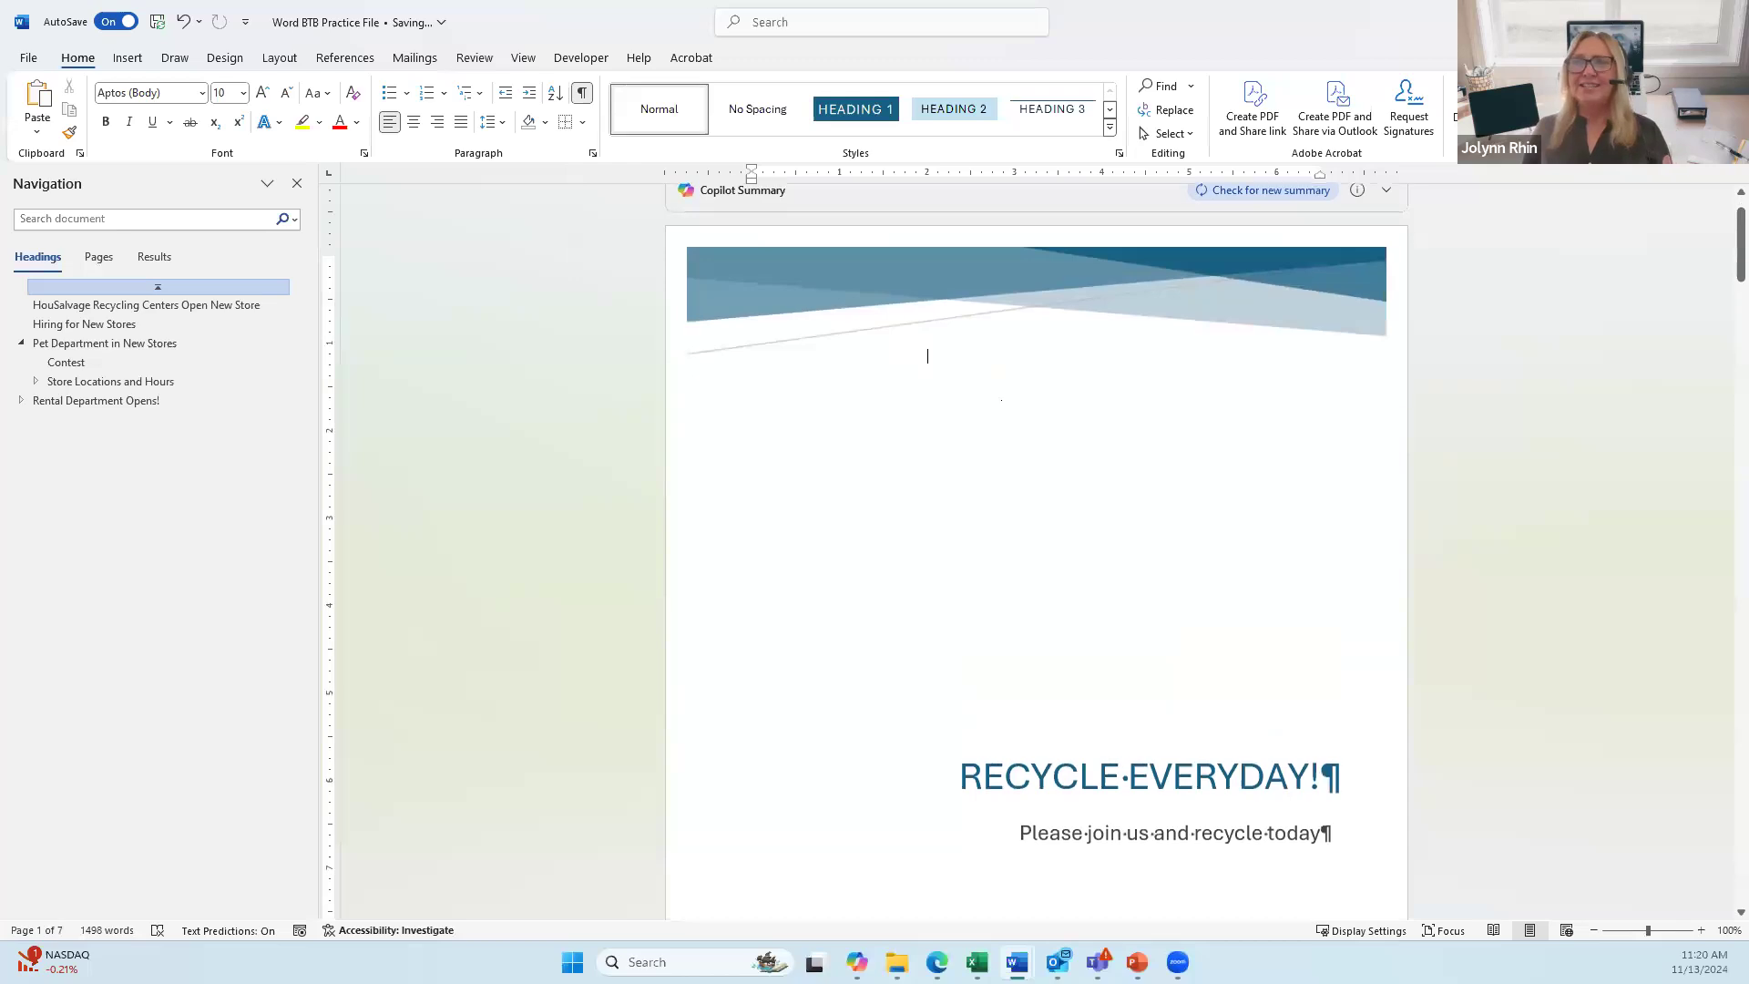
pyautogui.scroll(-1, 1003, 408)
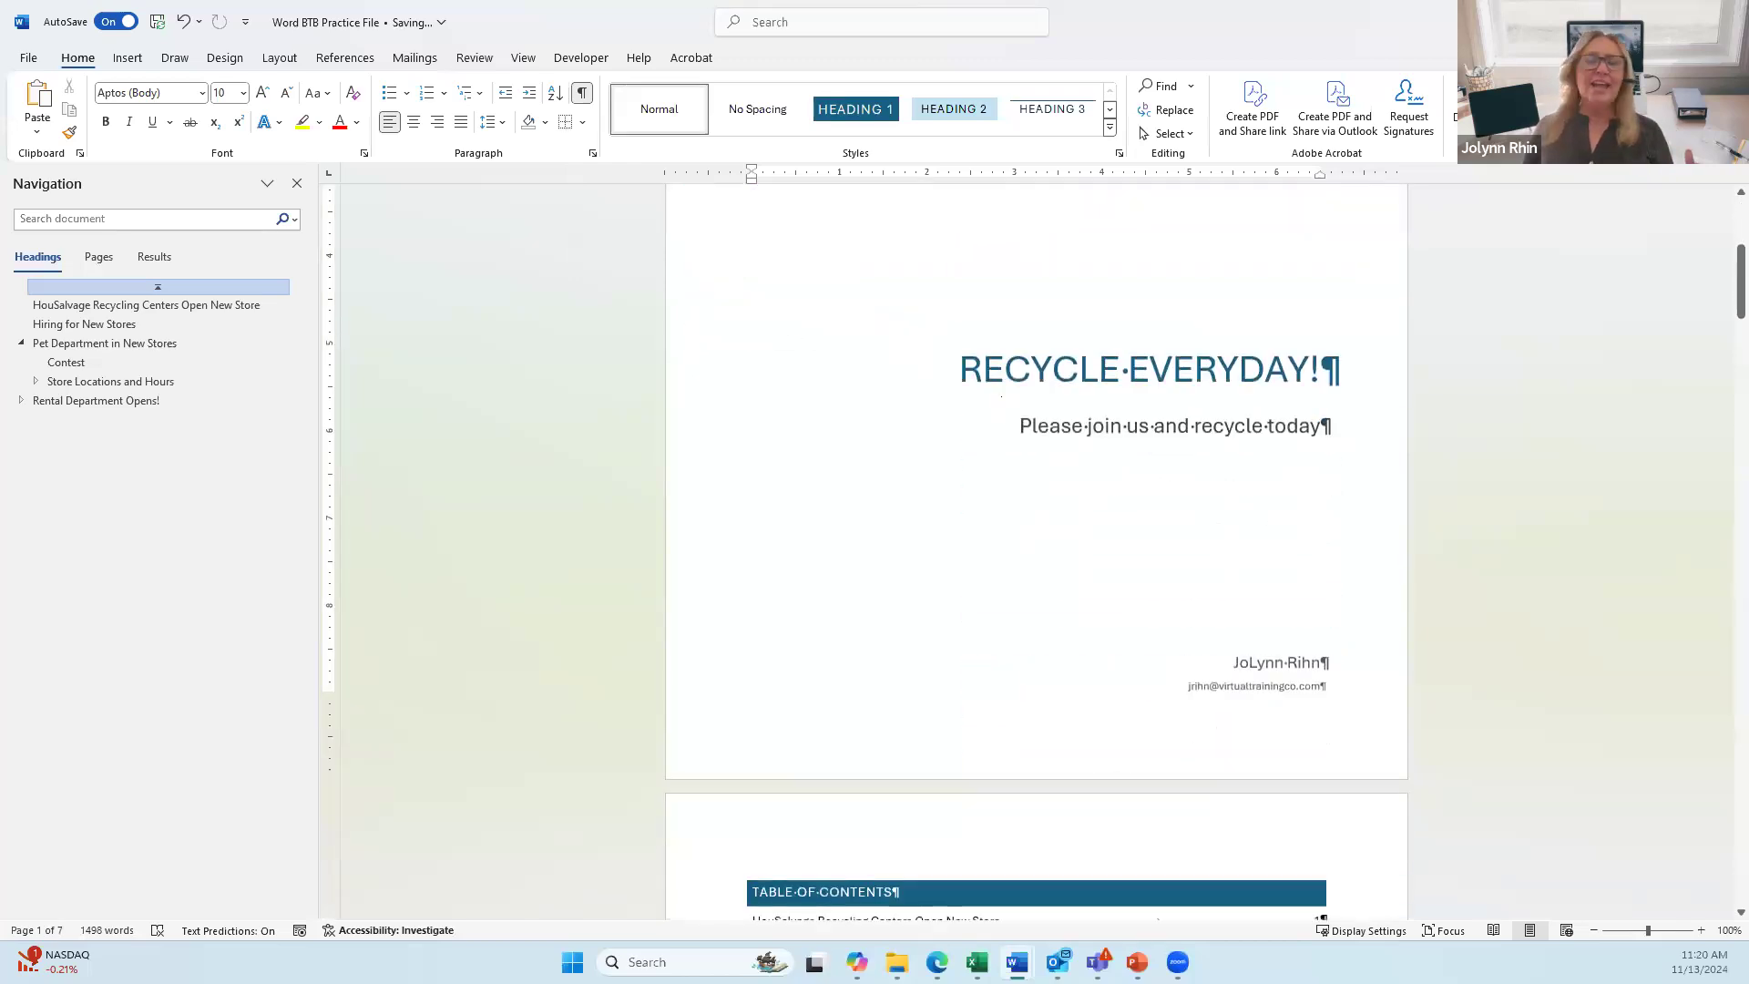
pyautogui.scroll(-1, 709, 290)
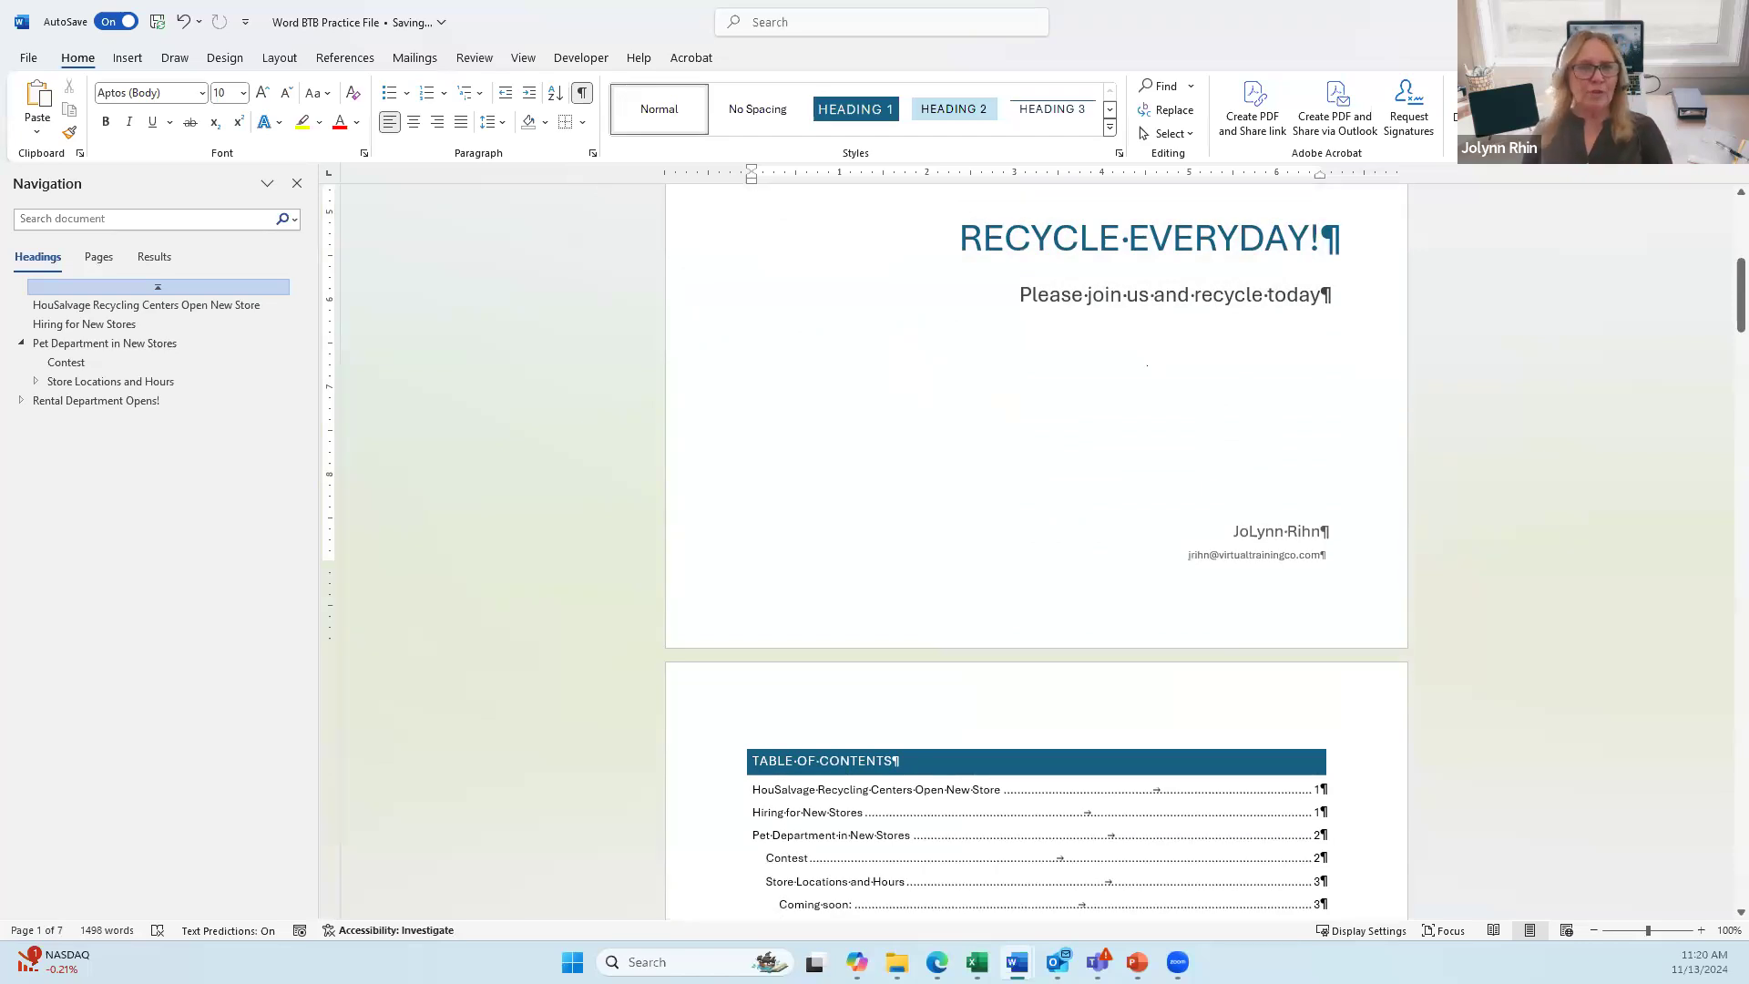
pyautogui.scroll(-5, 1130, 398)
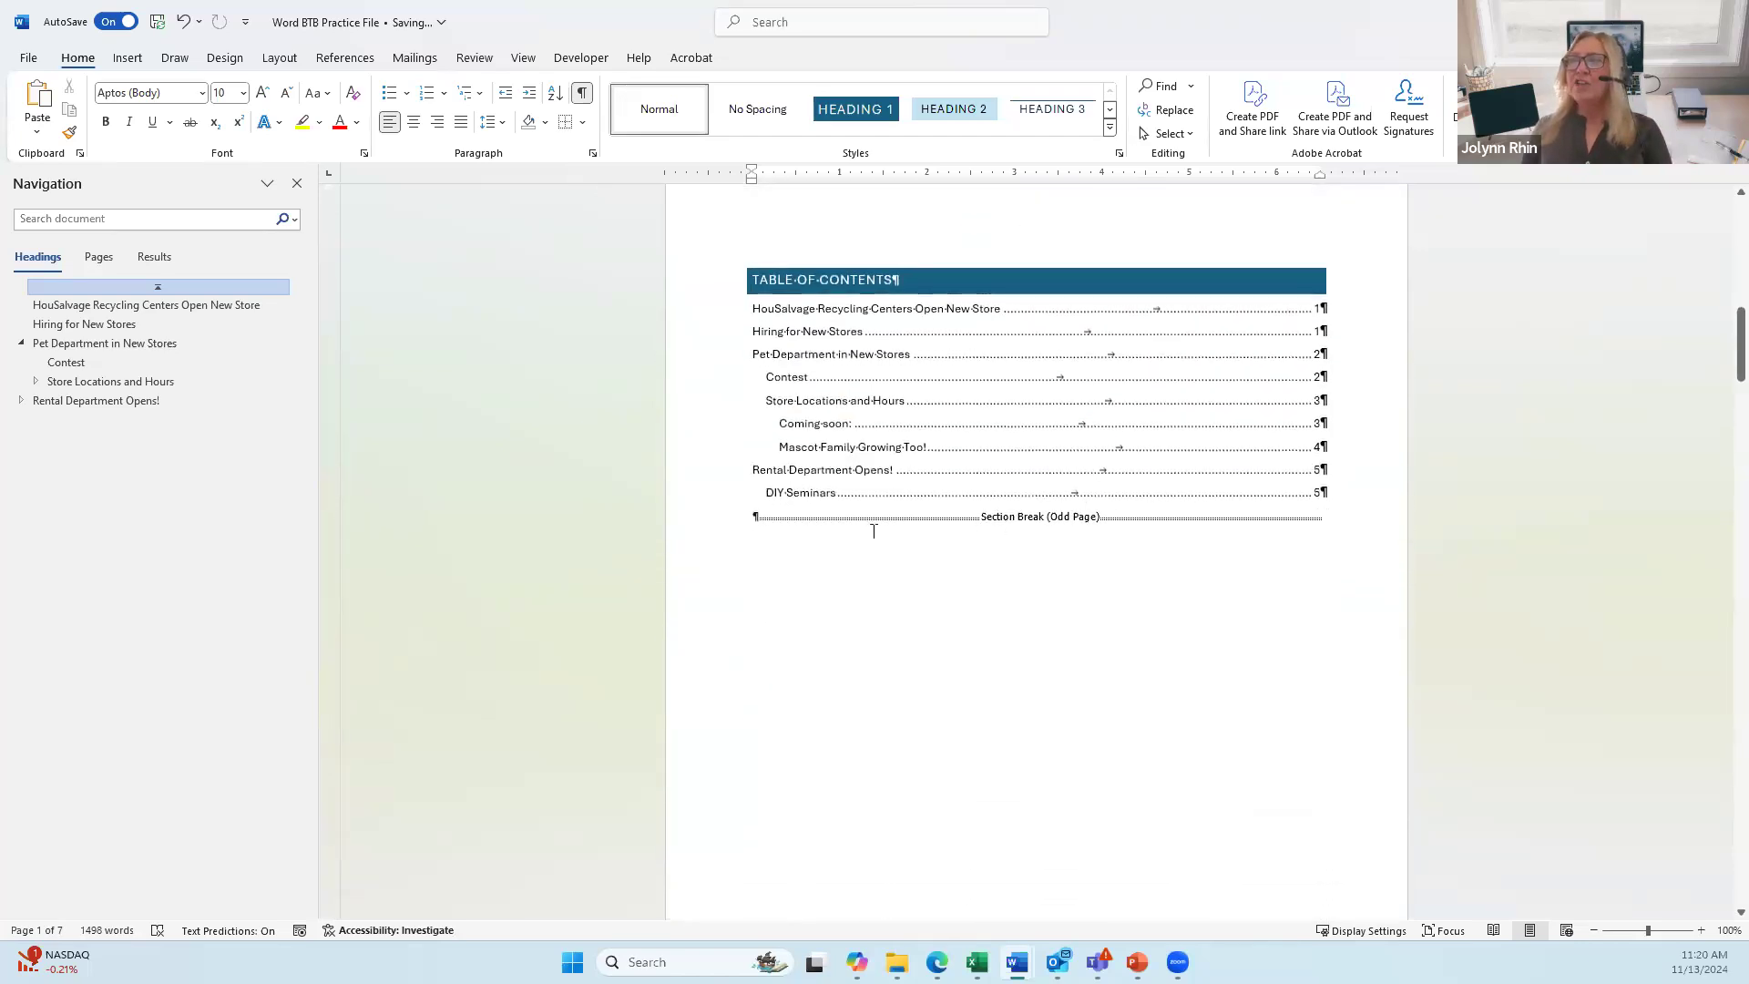
pyautogui.scroll(4, 1113, 514)
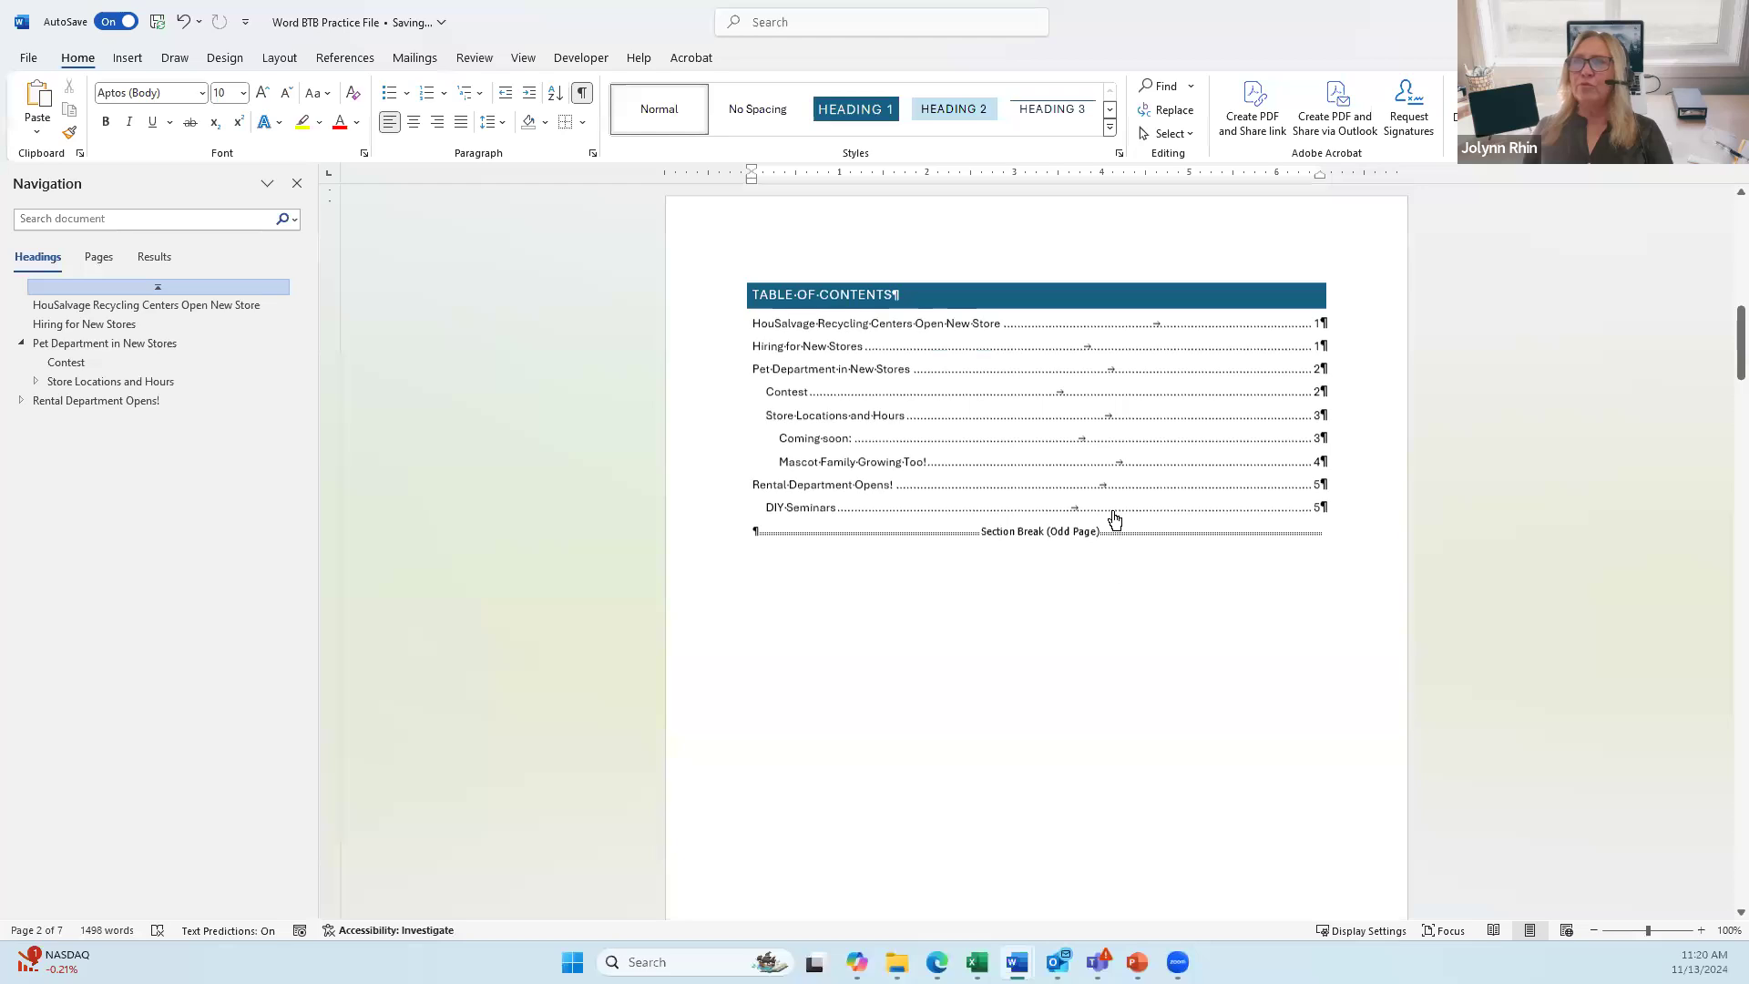
pyautogui.scroll(4, 1048, 398)
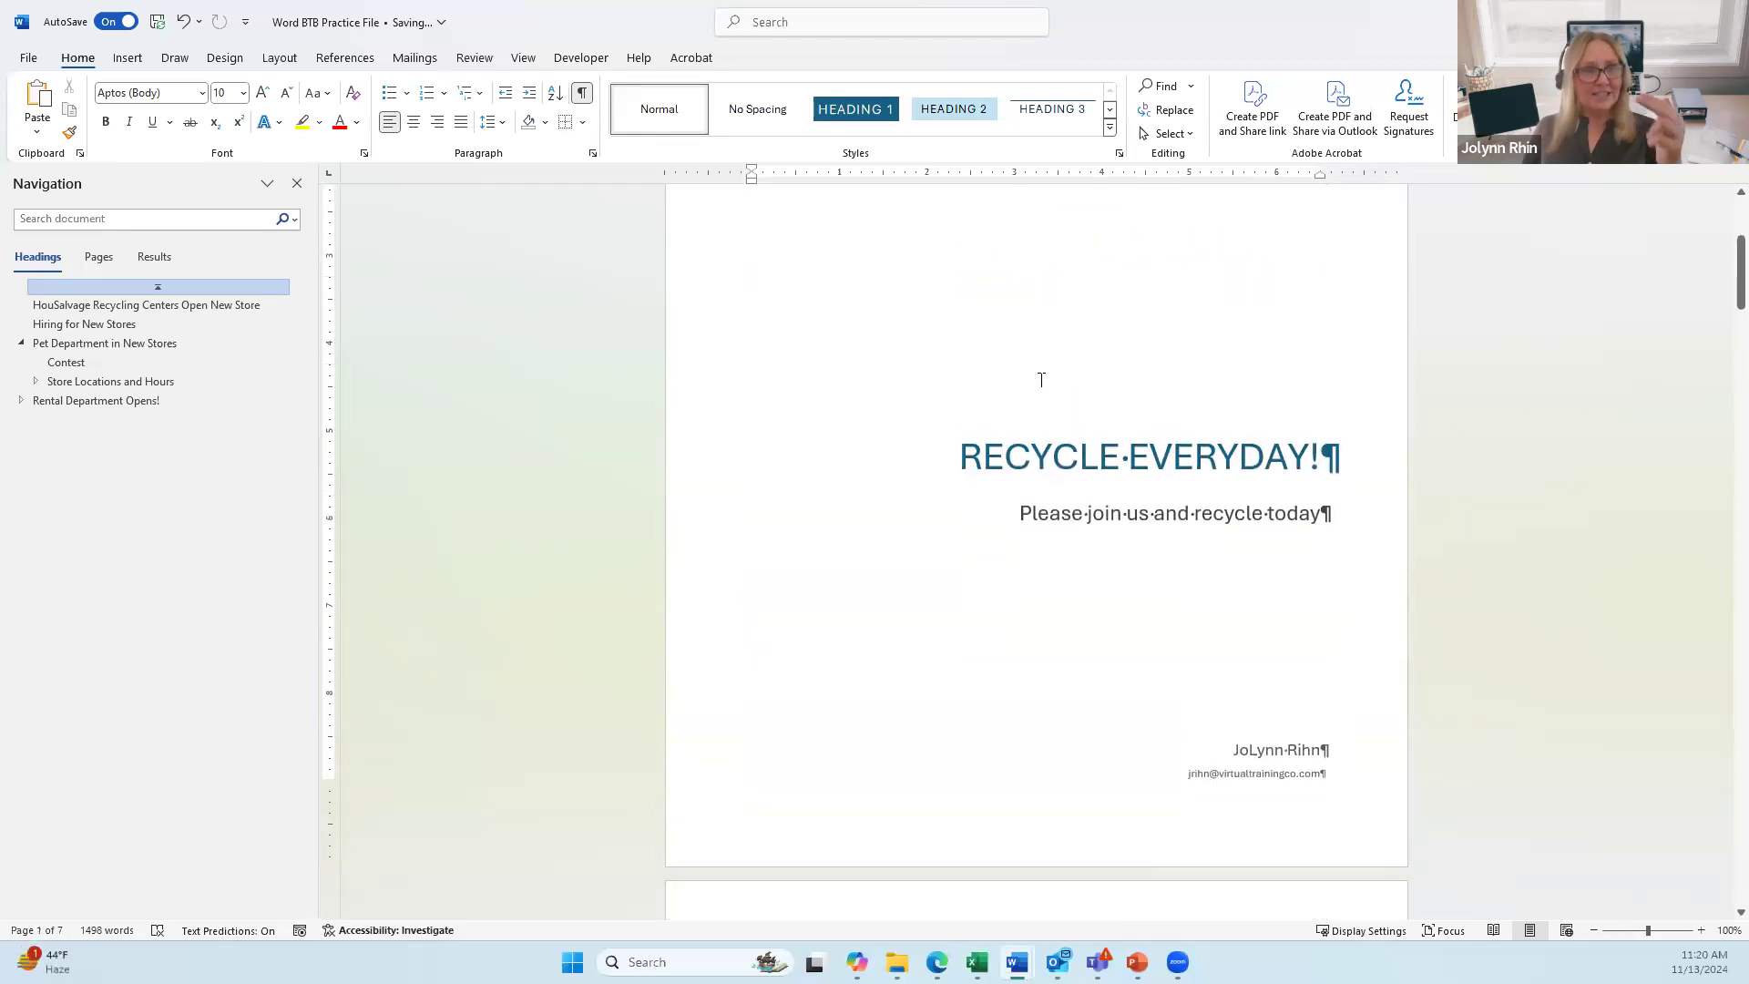
pyautogui.scroll(-2, 1030, 387)
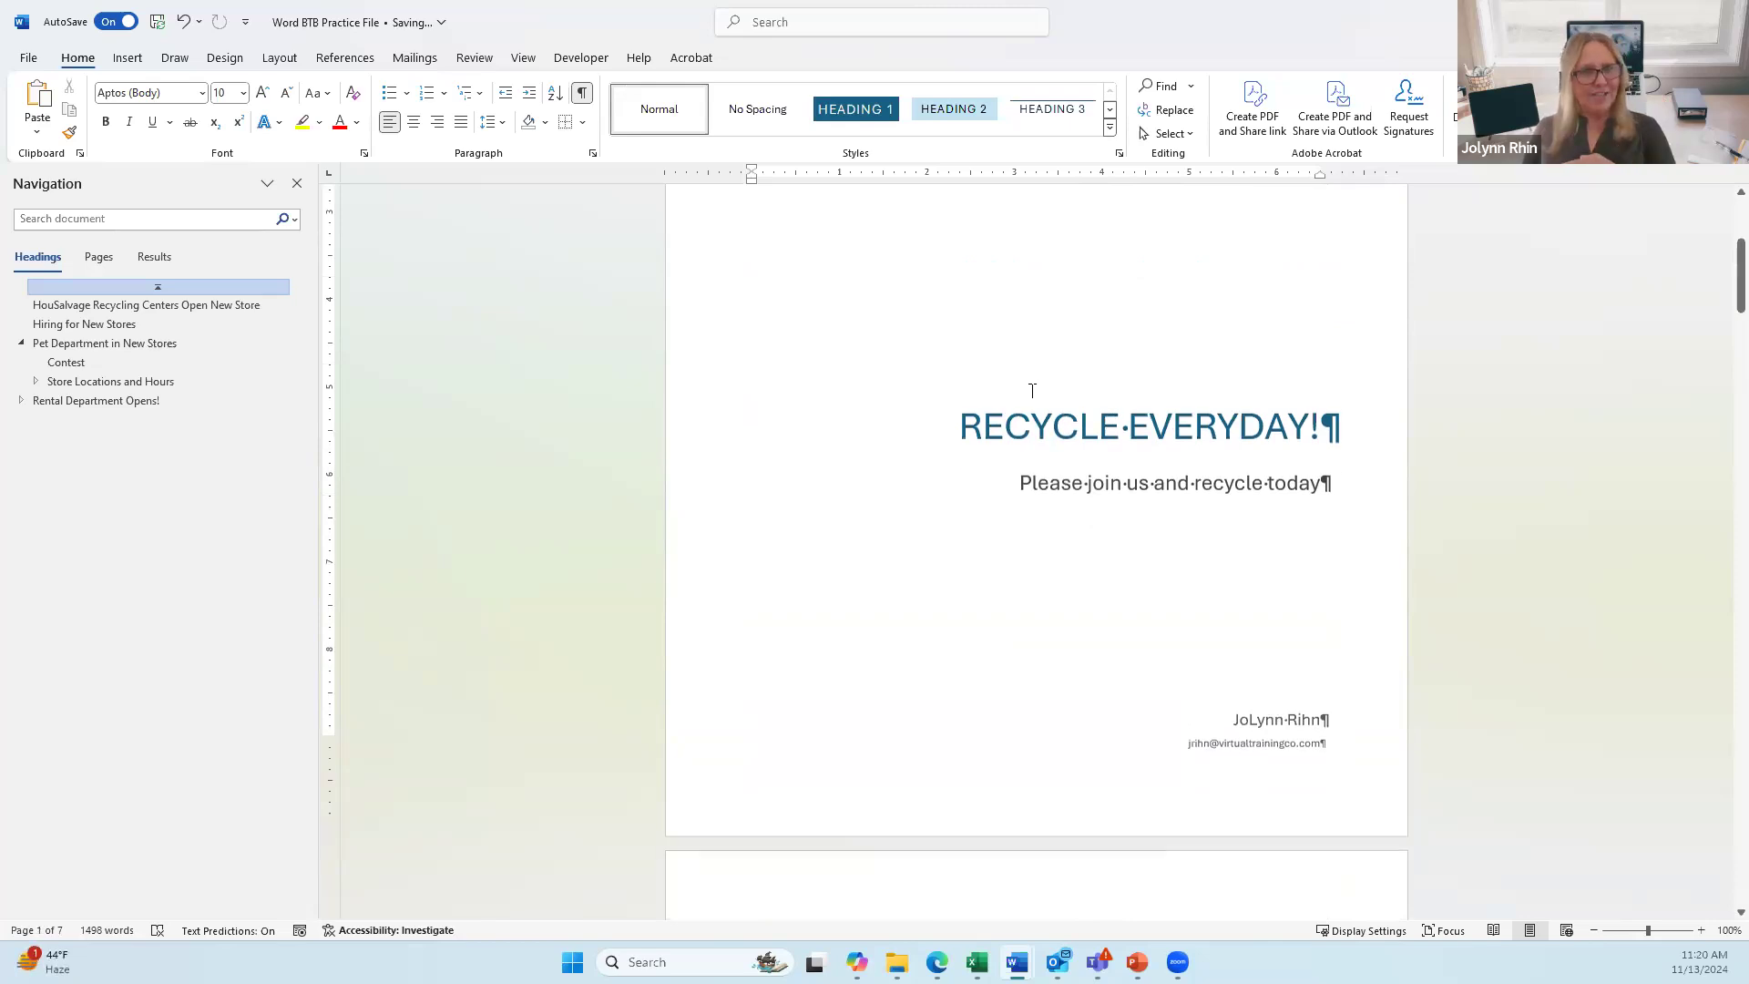
pyautogui.scroll(-2, 1001, 534)
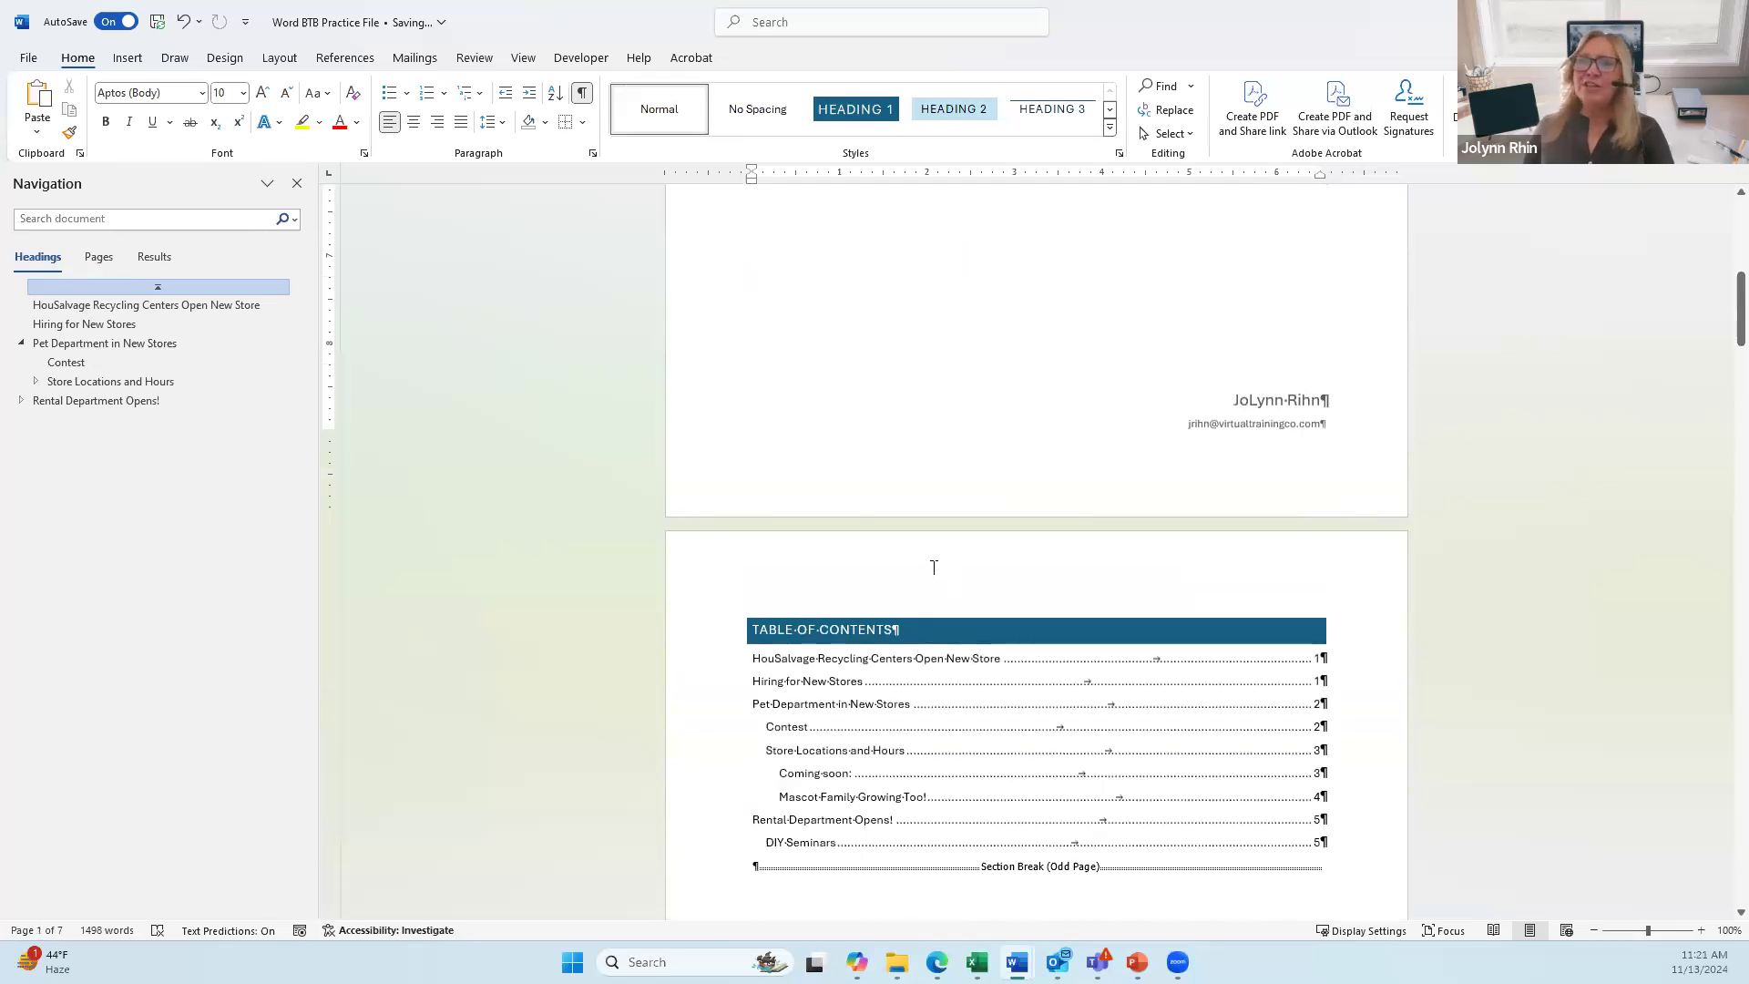
# Step: Open page 2's header for editing and view the cover page's first-page footer
pyautogui.doubleClick(934, 566)
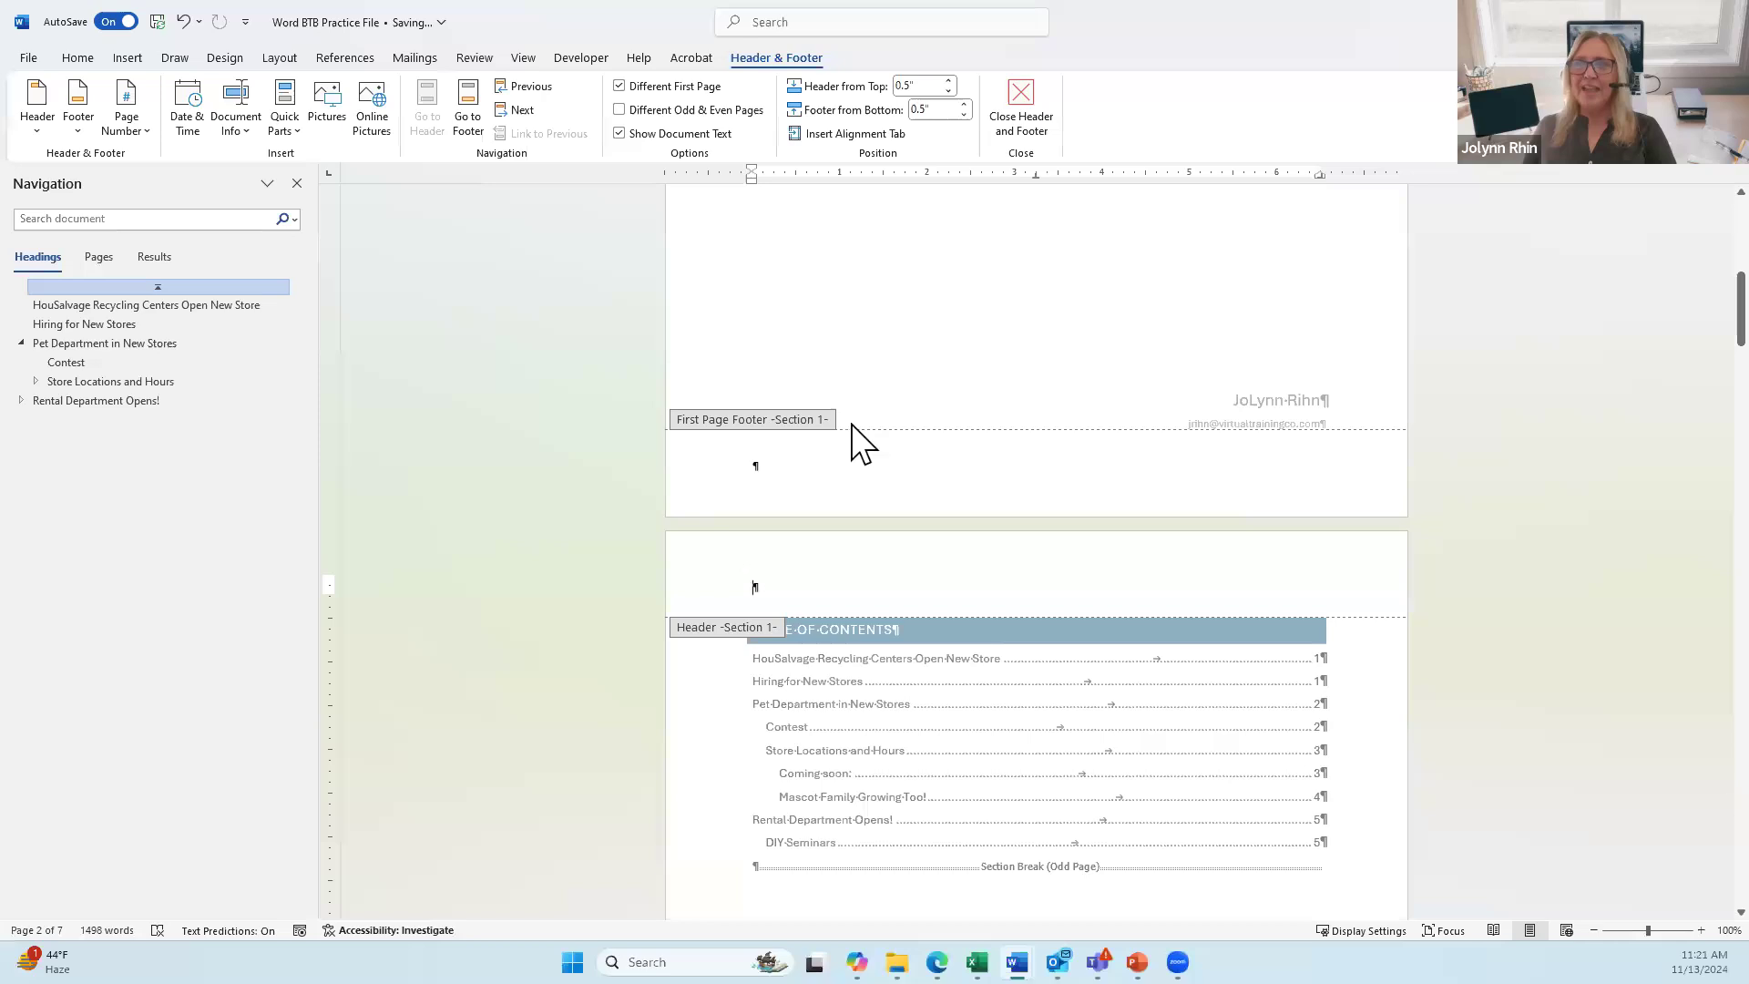
pyautogui.scroll(10, 851, 441)
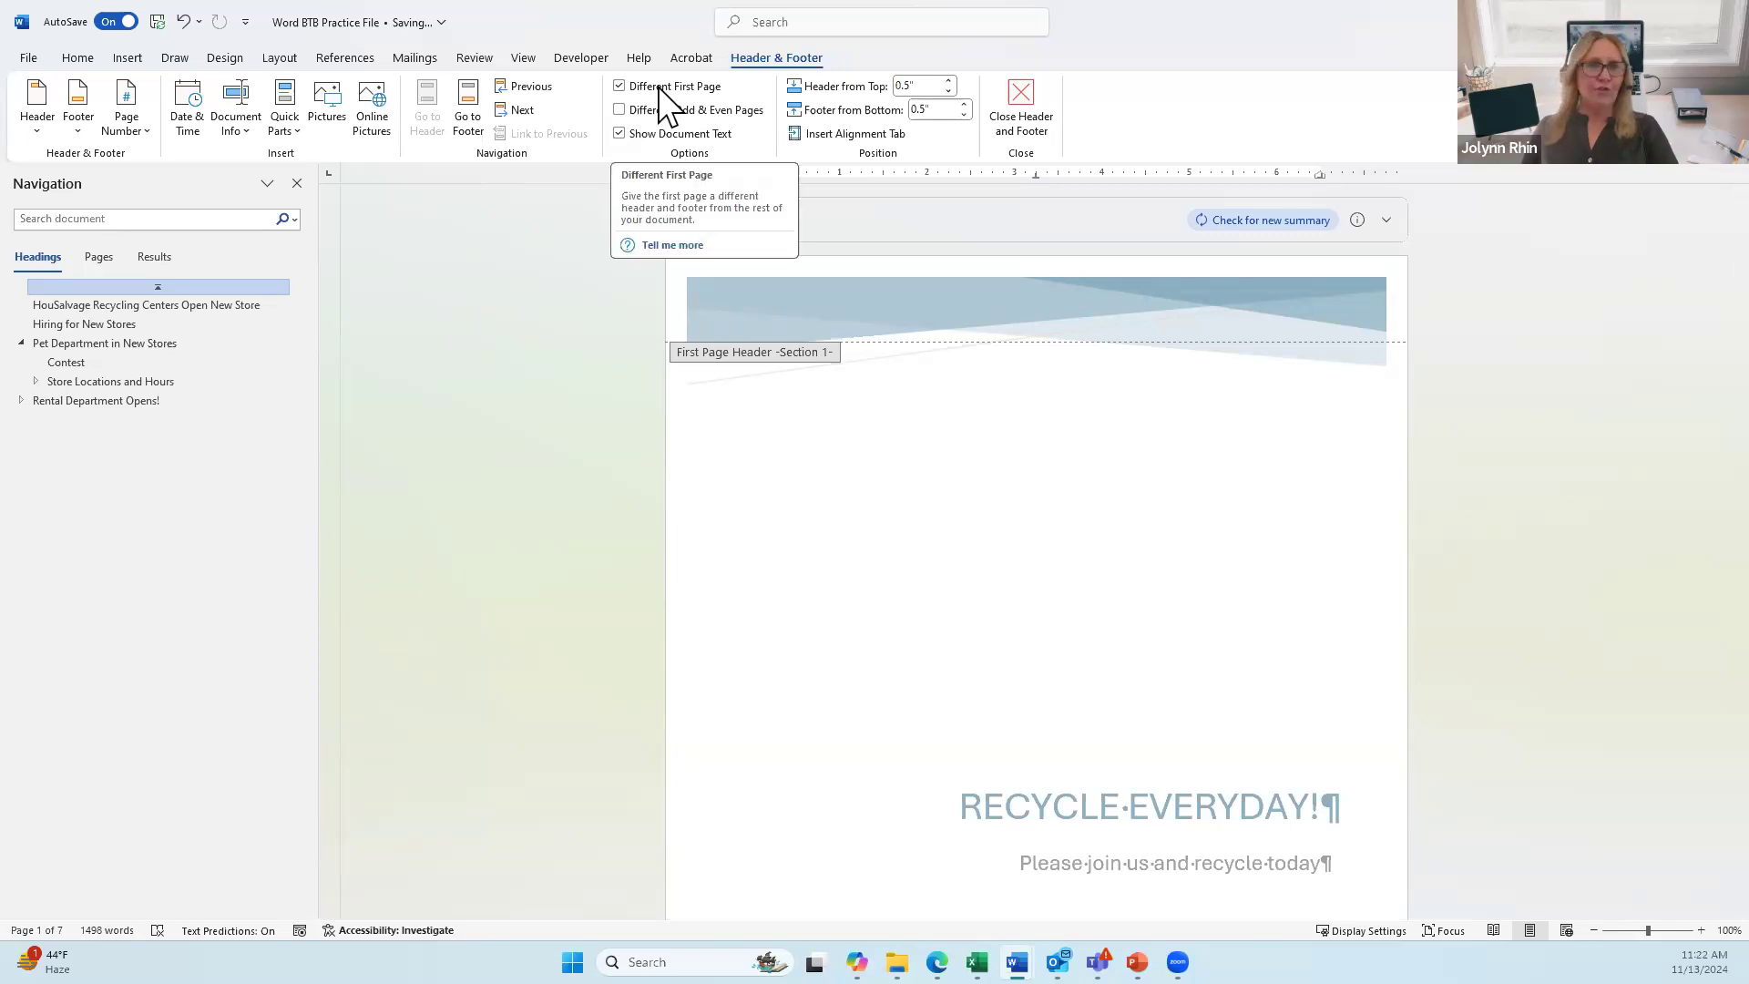
# Step: Type 'Header of my choice' into the Section 1 header
pyautogui.scroll(-3, 978, 541)
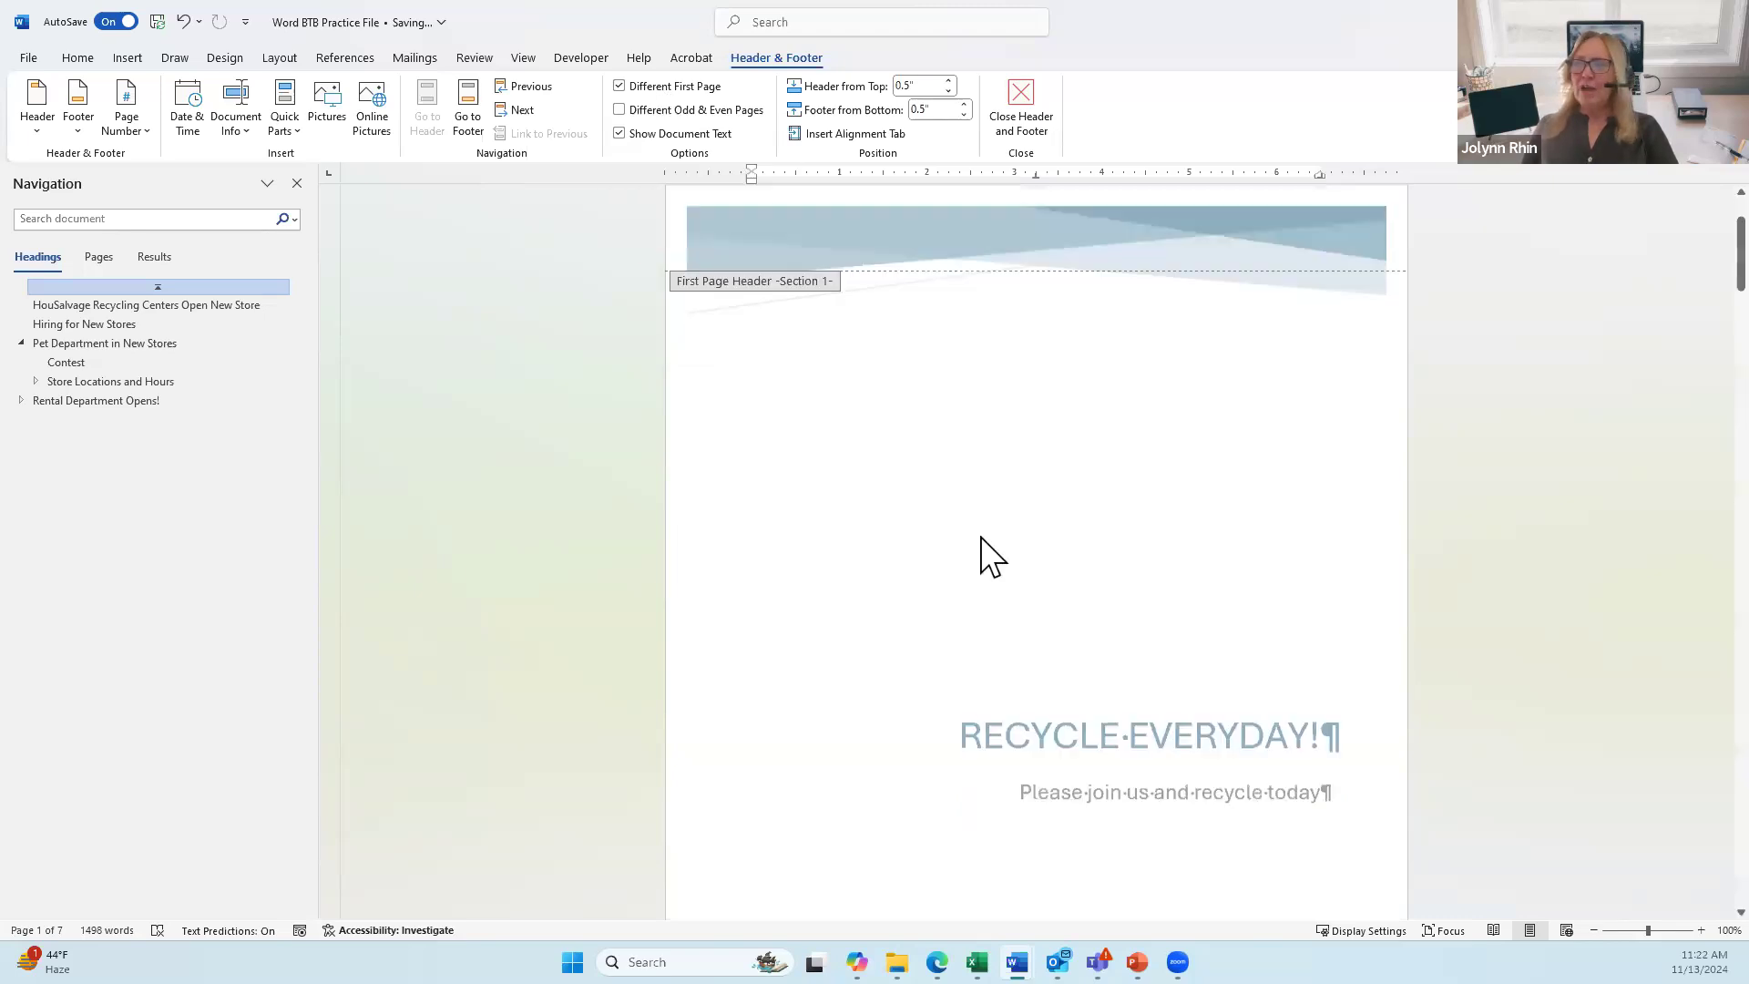
pyautogui.scroll(-10, 978, 547)
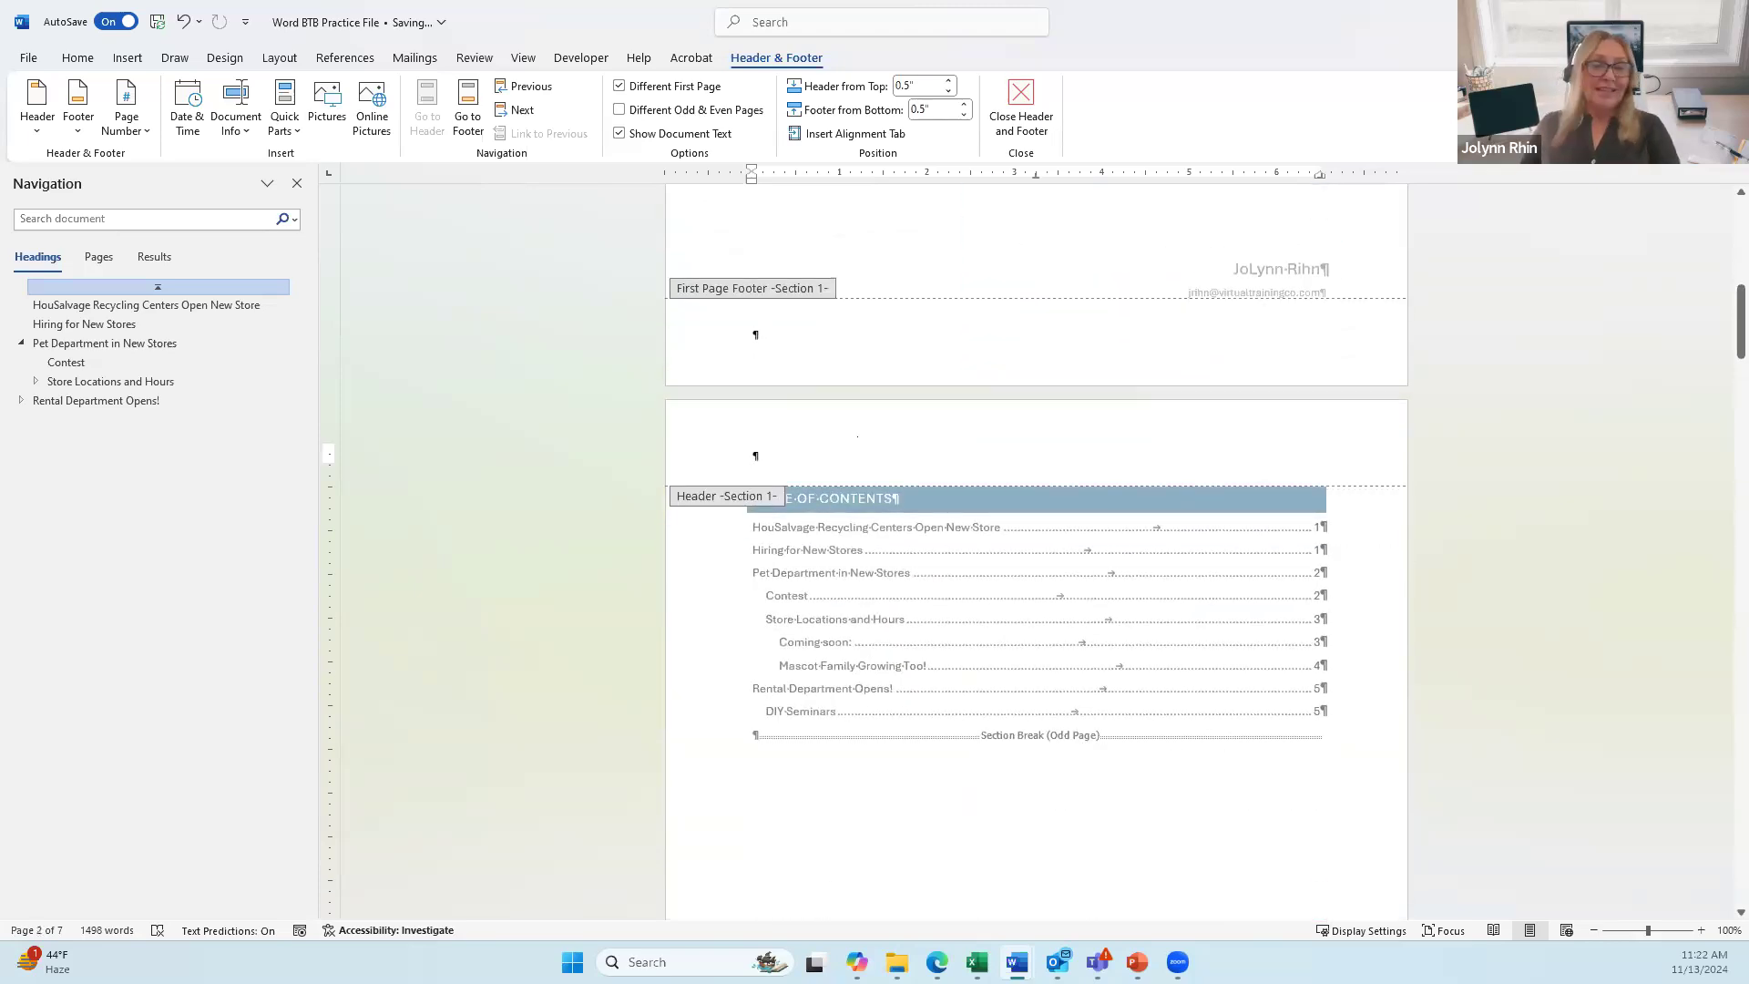
pyautogui.write('Head')
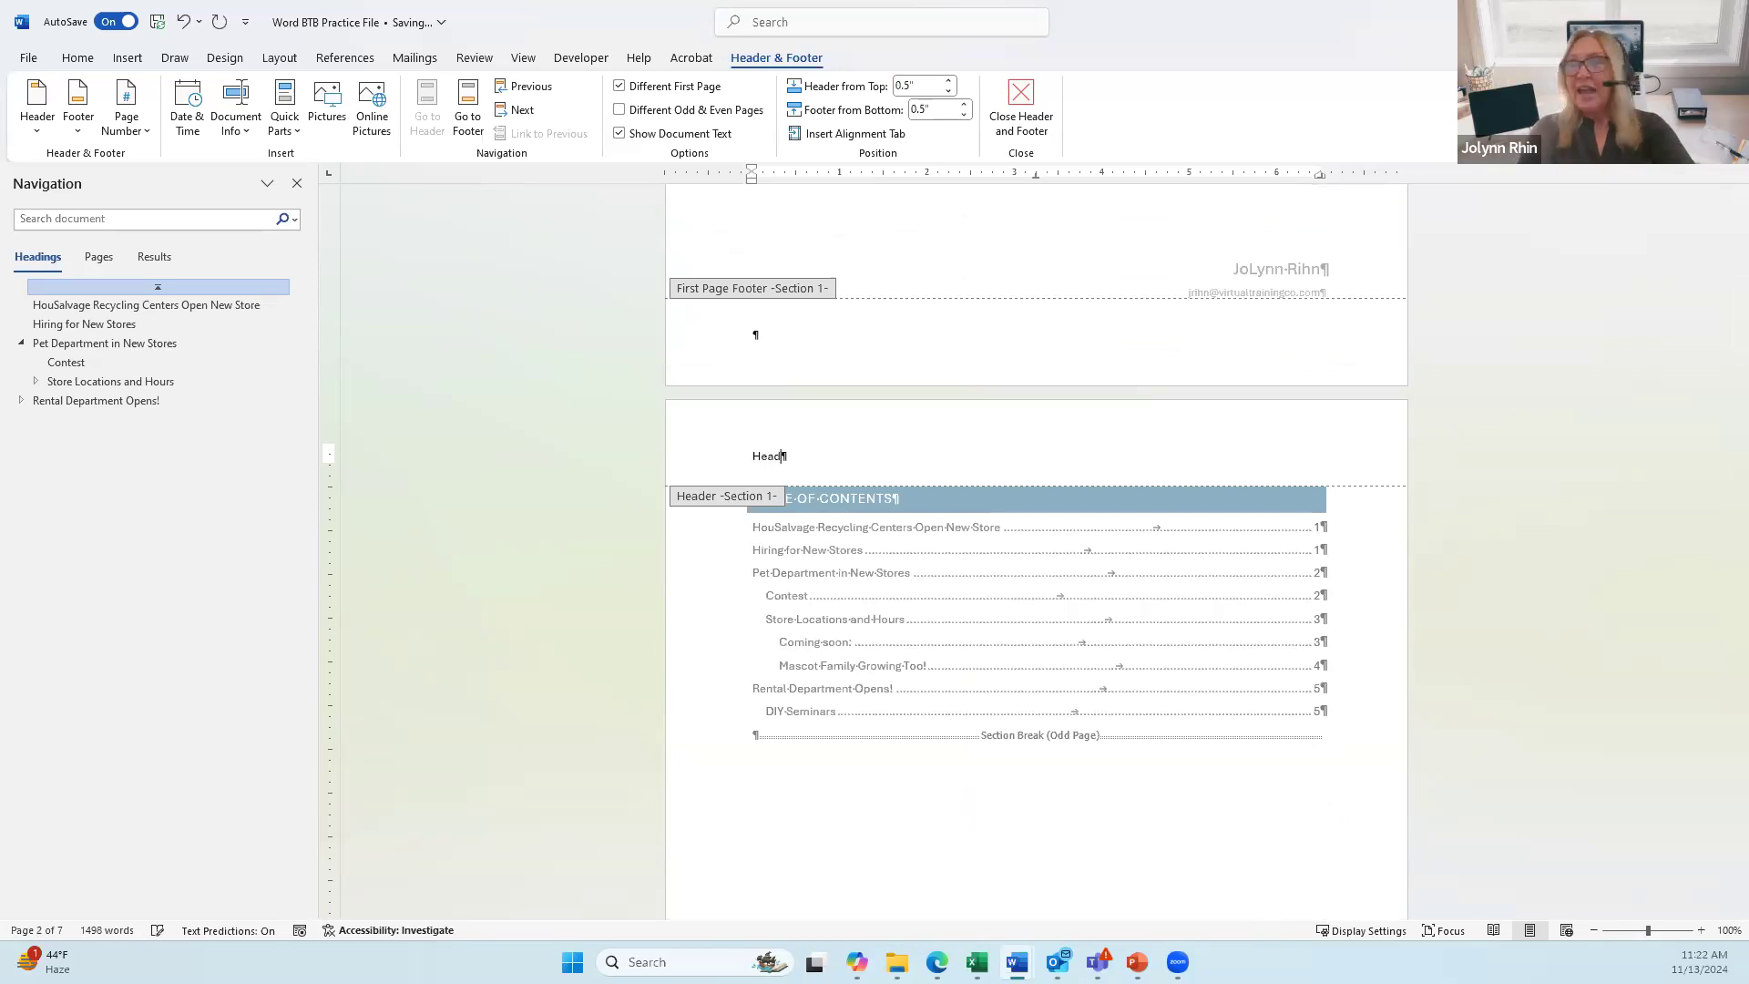
pyautogui.write('er of my choice')
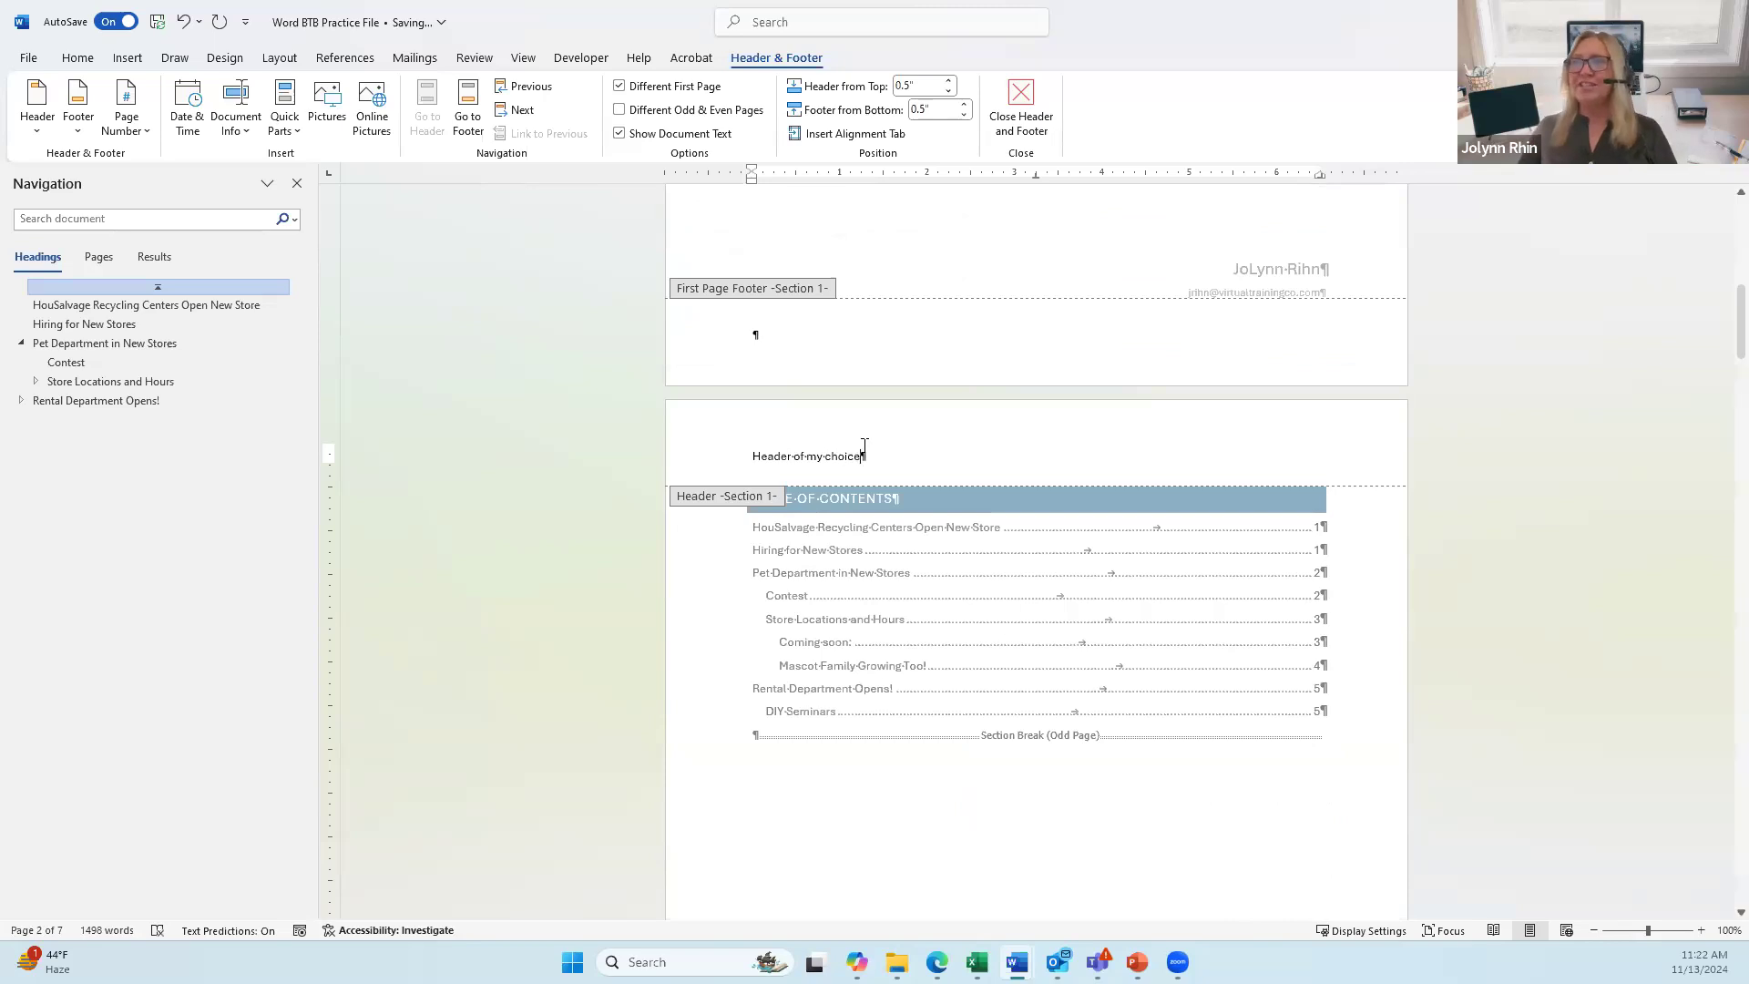
# Step: Uncheck Different First Page so the cover page uses the Section 1 header and footer
pyautogui.scroll(10, 924, 326)
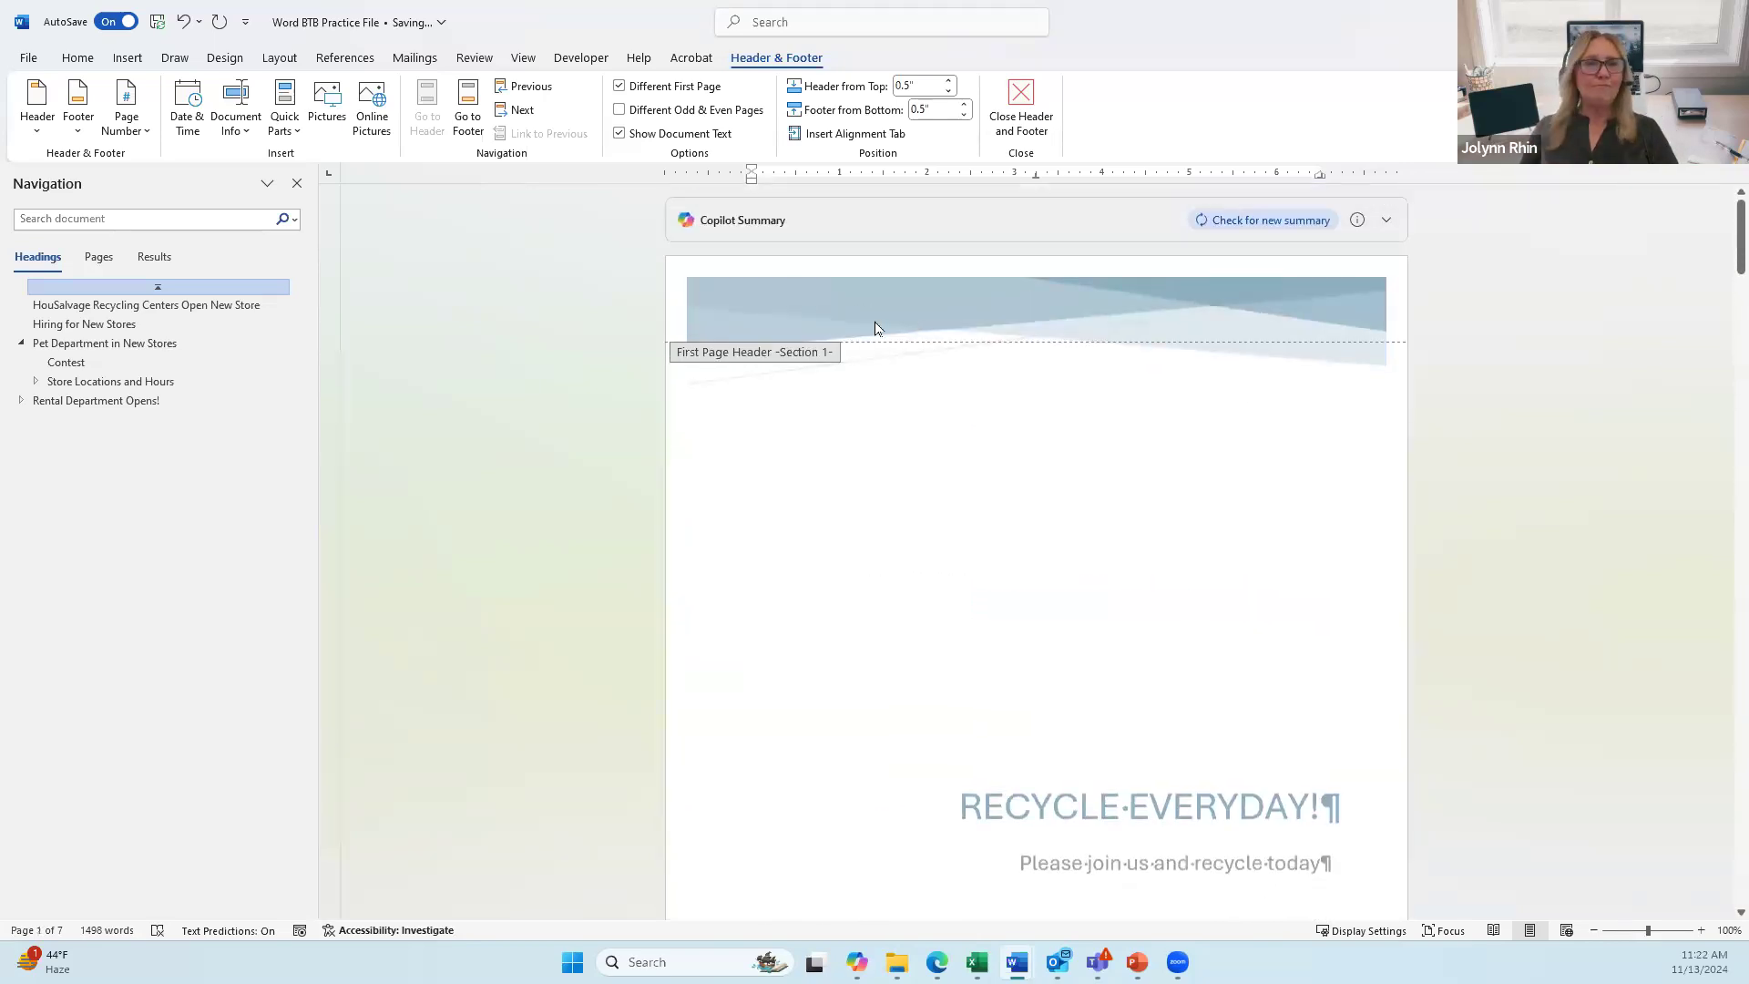
pyautogui.scroll(-10, 874, 328)
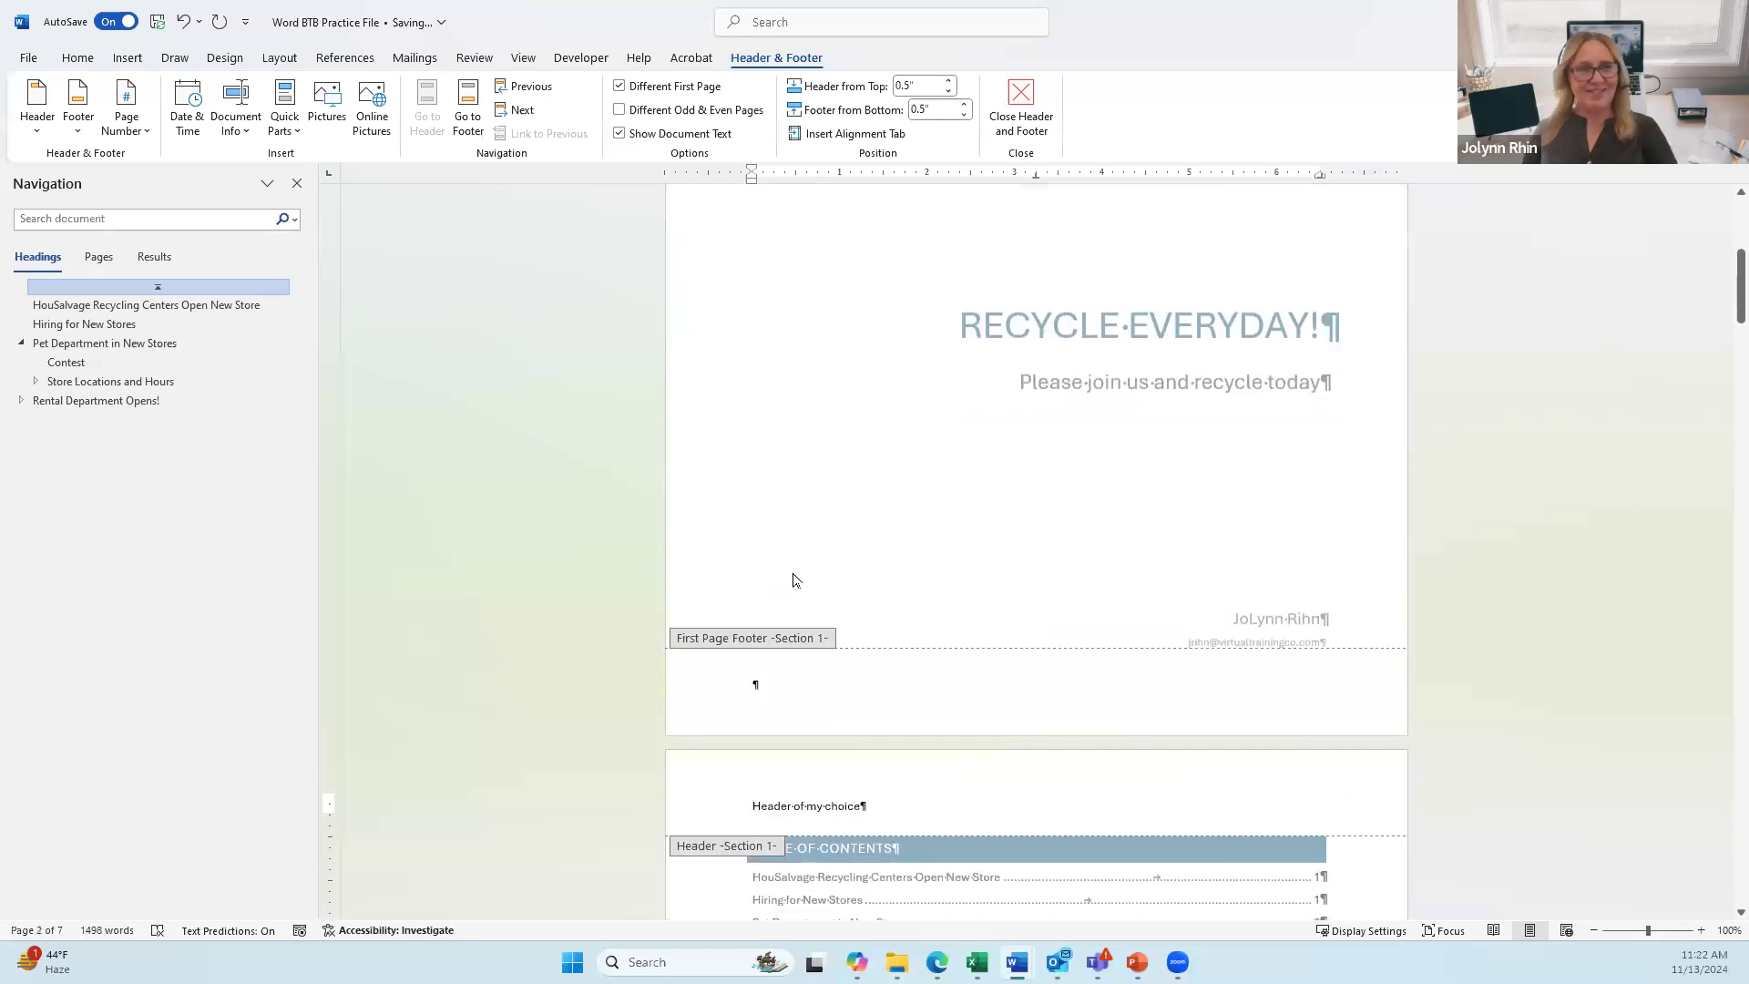
pyautogui.click(620, 85)
pyautogui.scroll(5, 891, 337)
pyautogui.scroll(5, 892, 336)
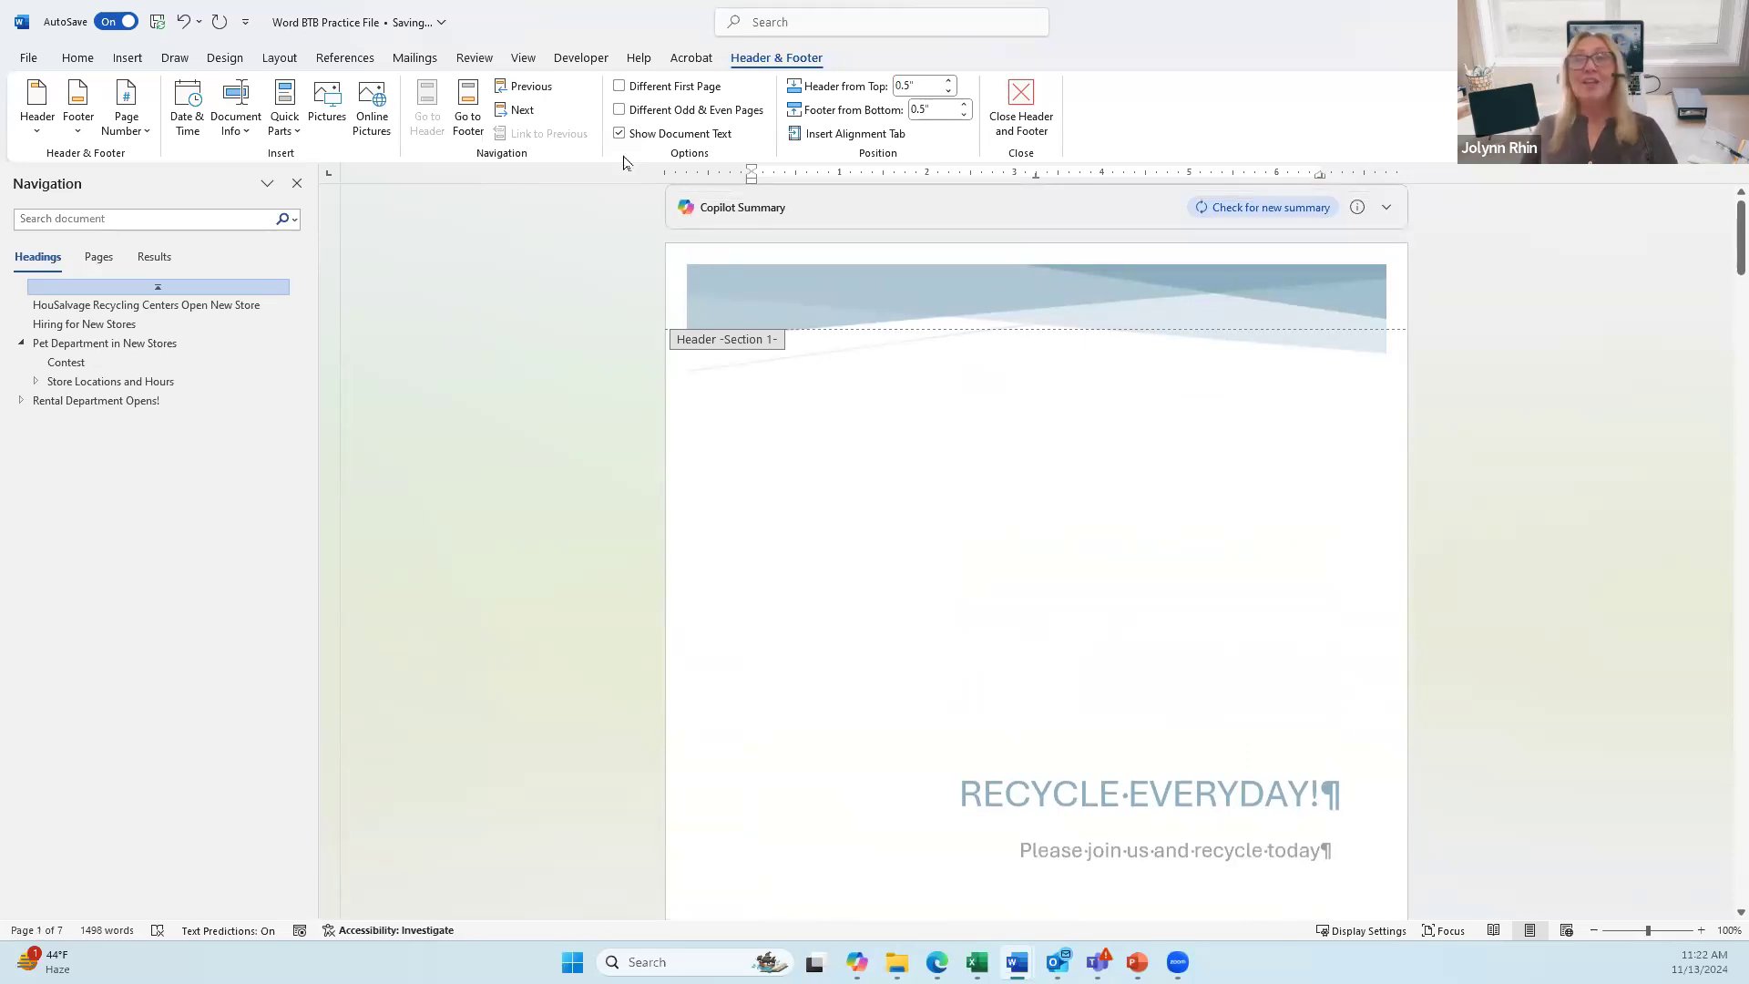
# Step: Re-check Different First Page and delete the 'Header of my choice' line from the header
pyautogui.click(620, 86)
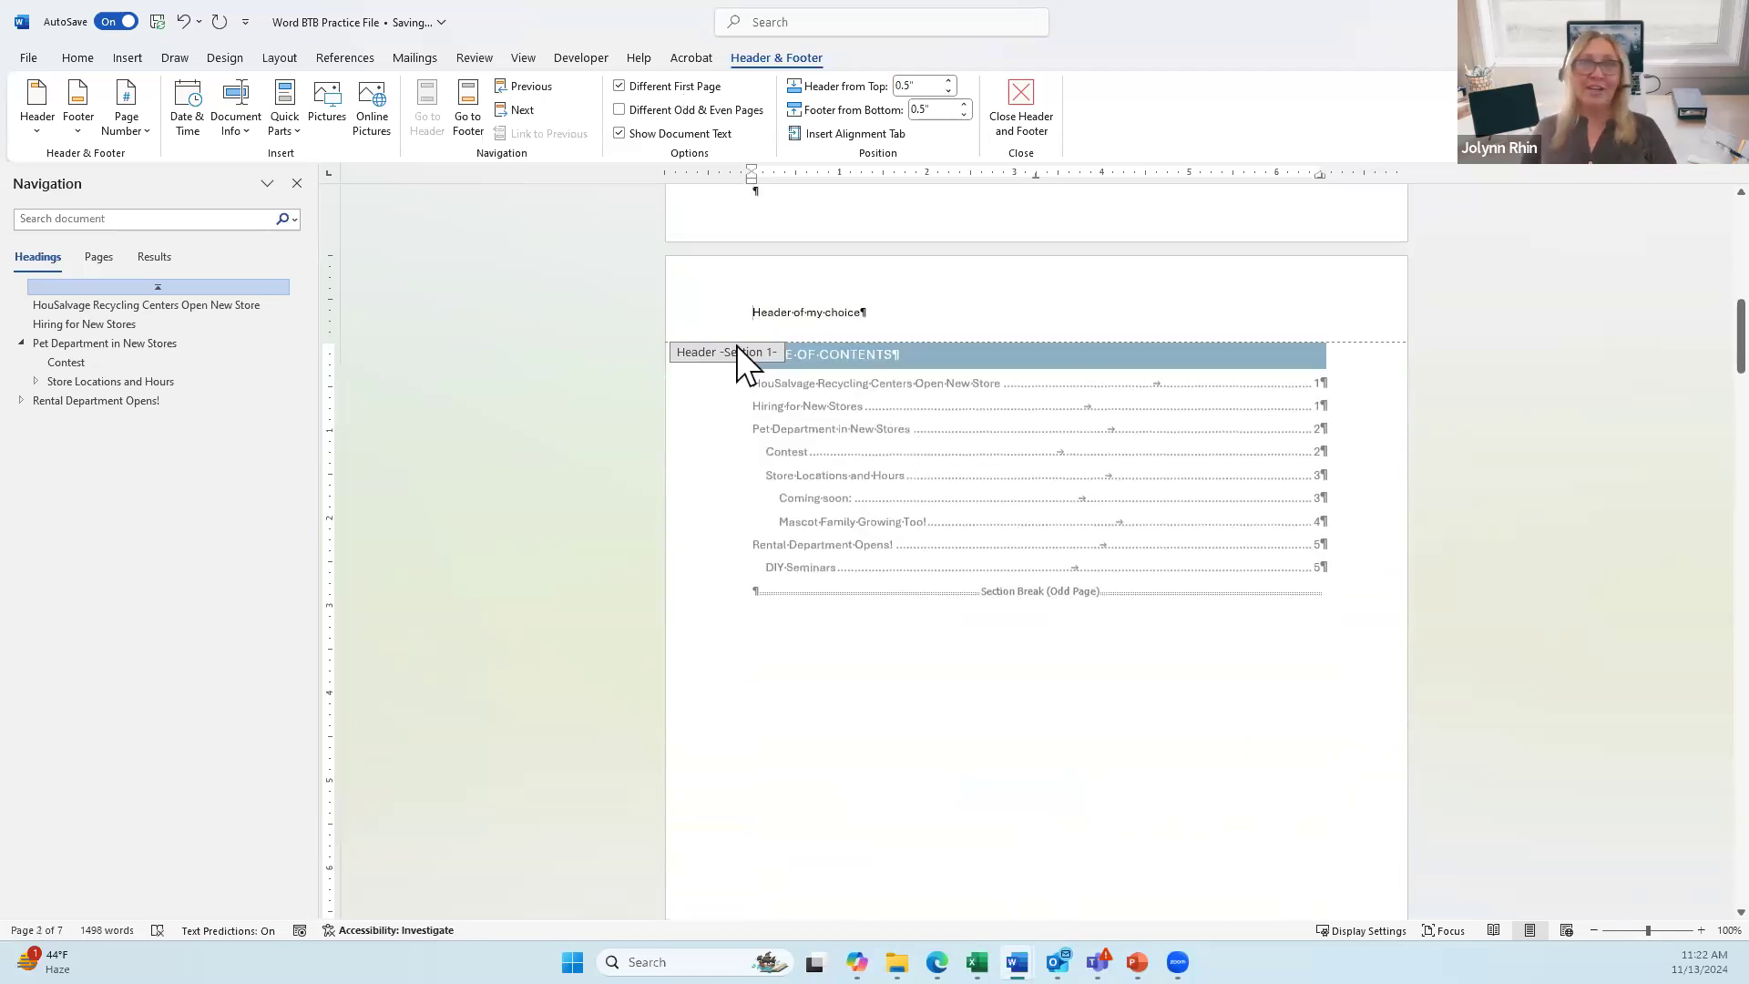
pyautogui.click(698, 315)
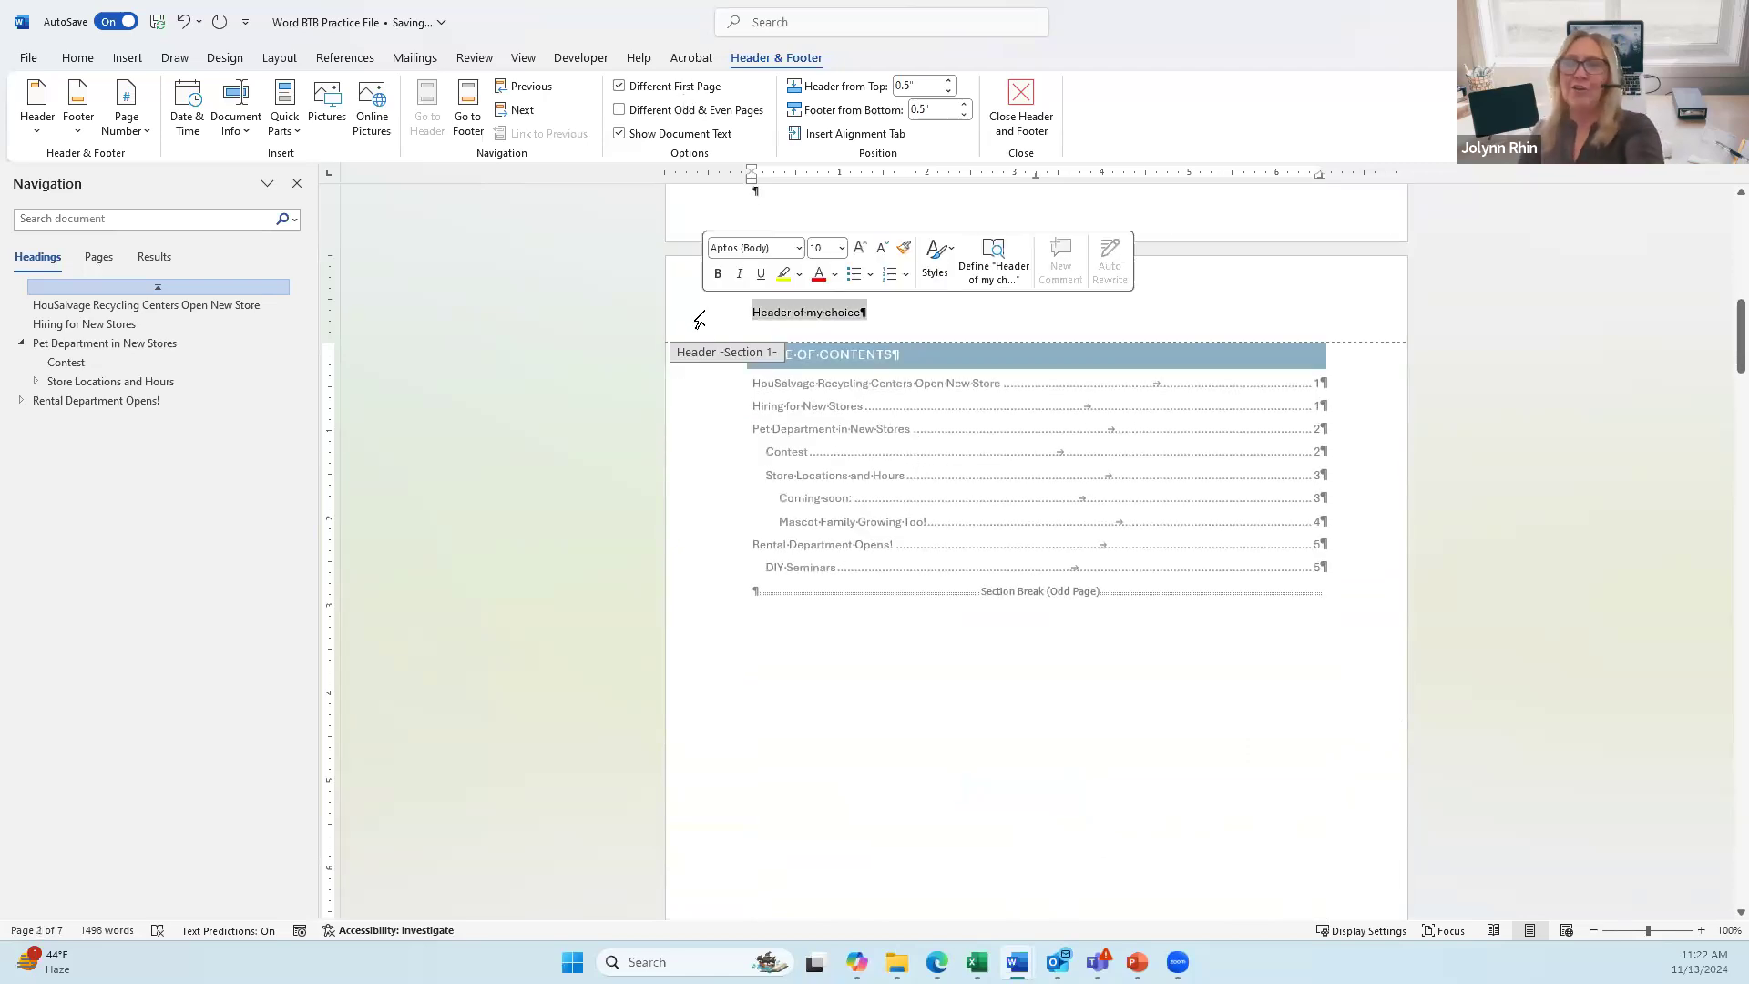
pyautogui.press('Delete')
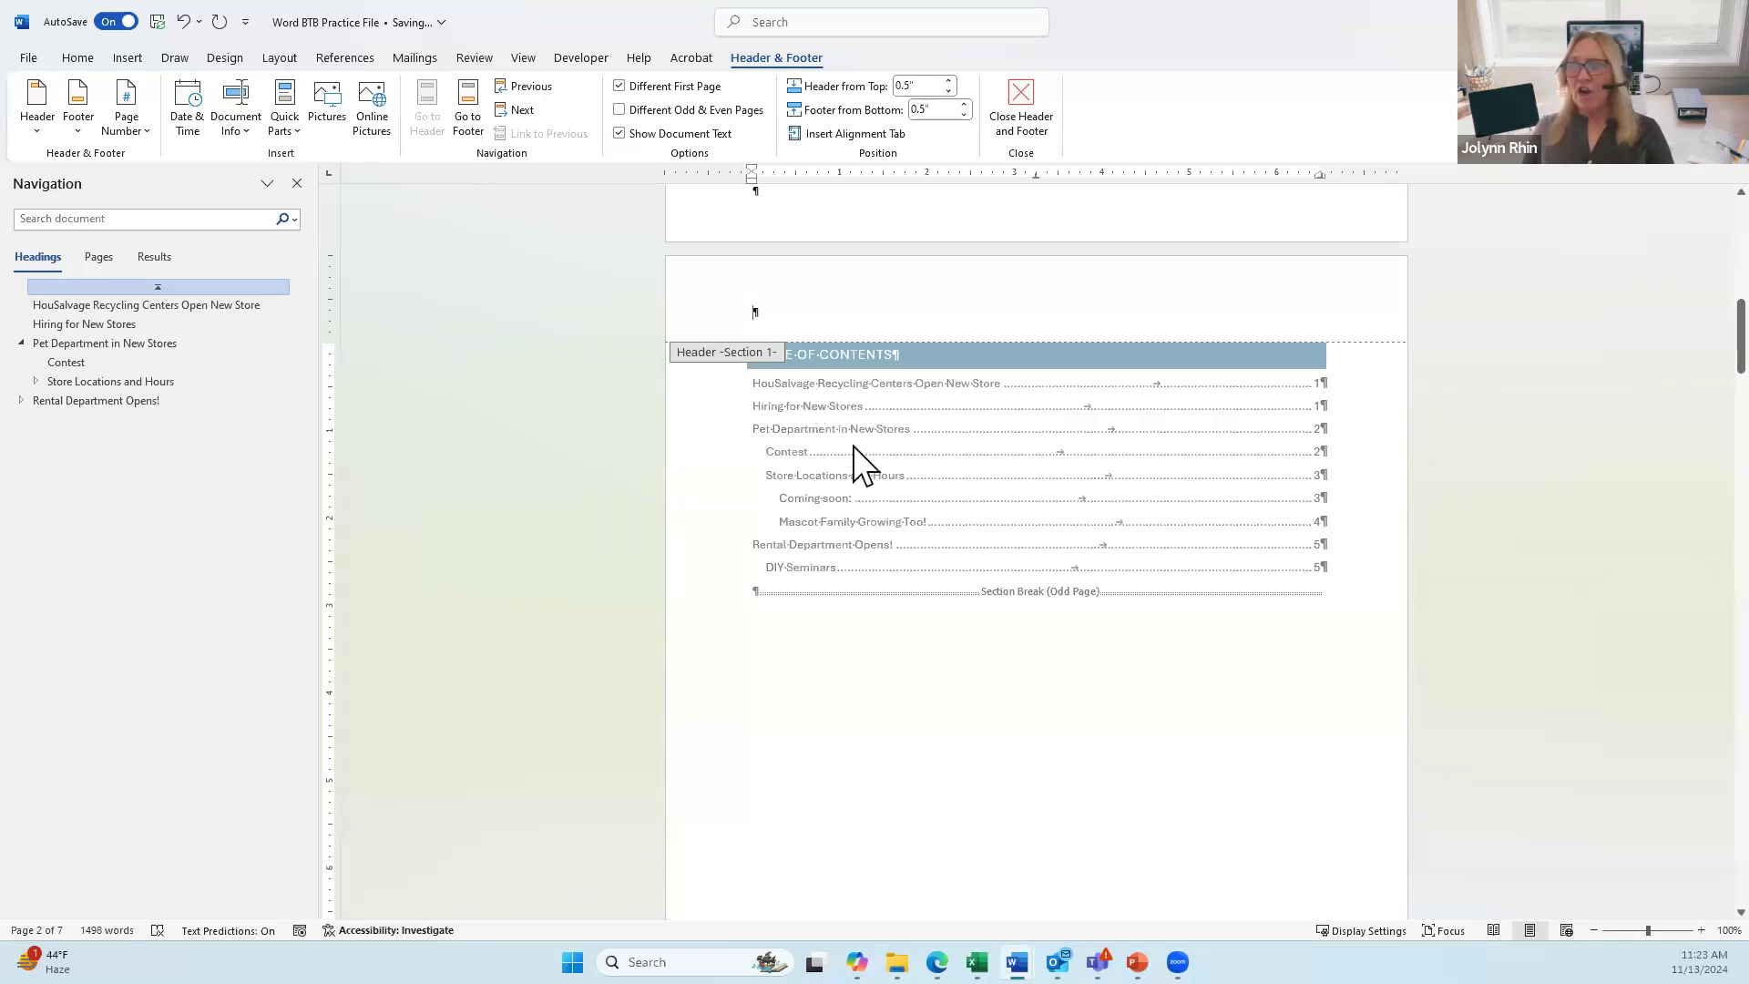
pyautogui.scroll(-15, 891, 590)
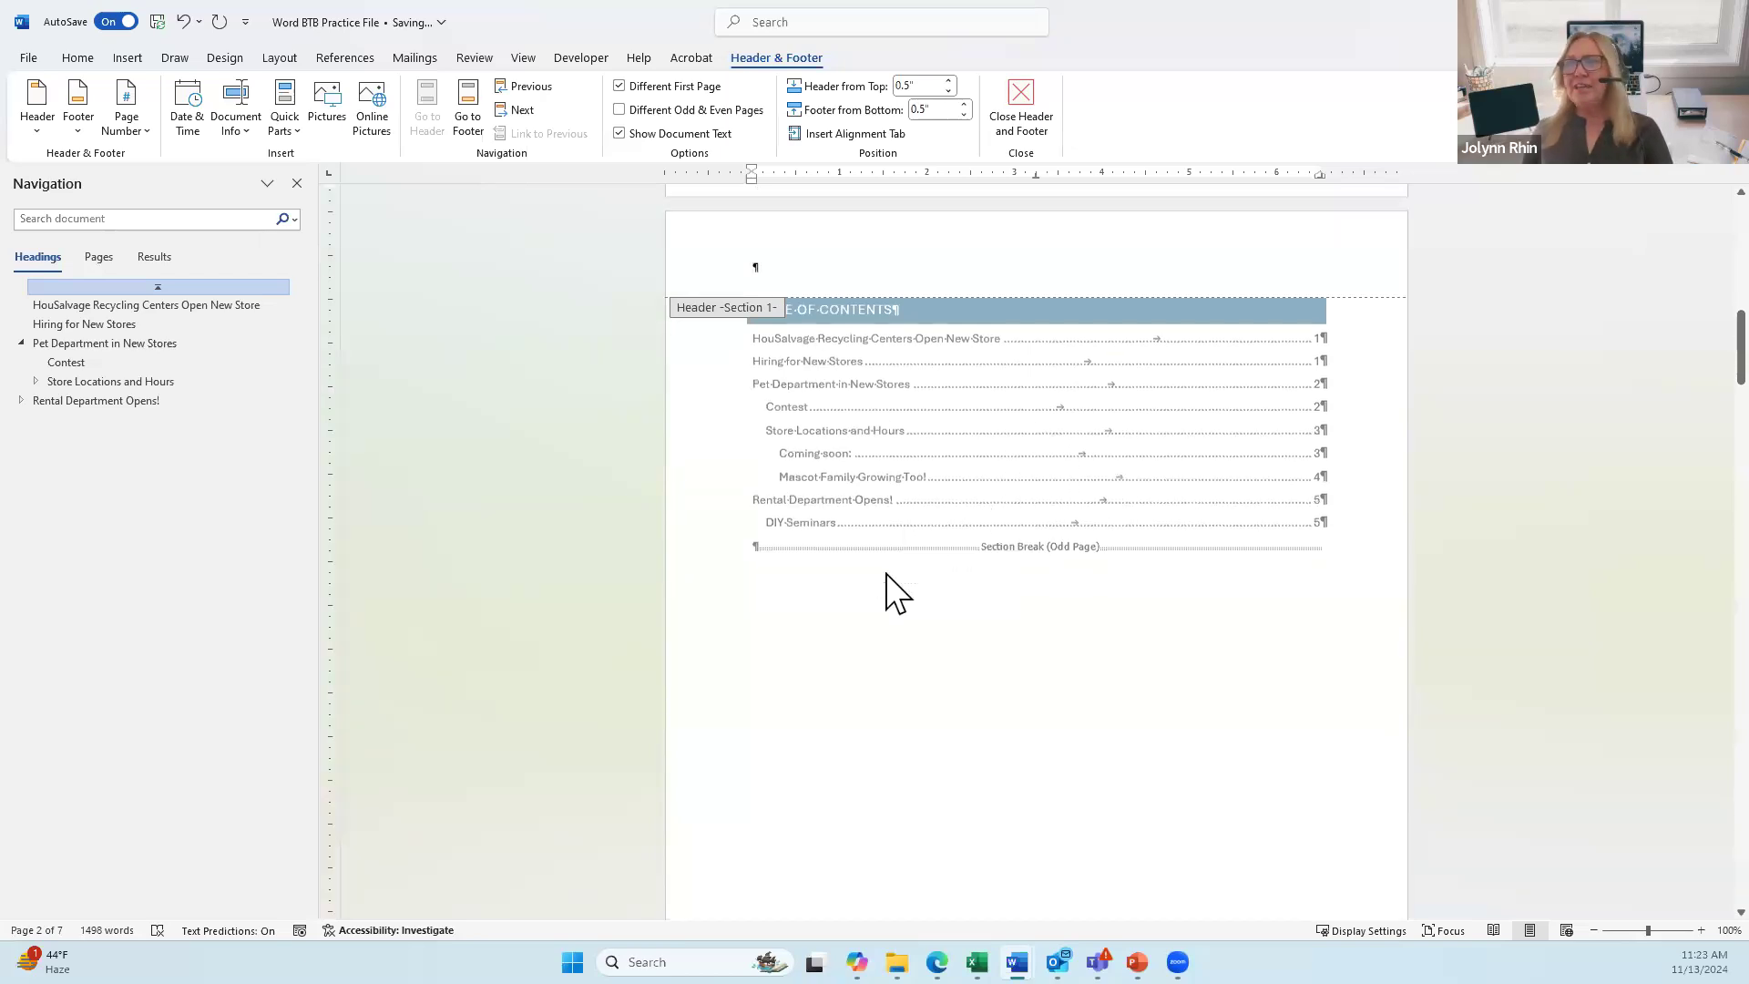
pyautogui.scroll(-5, 892, 563)
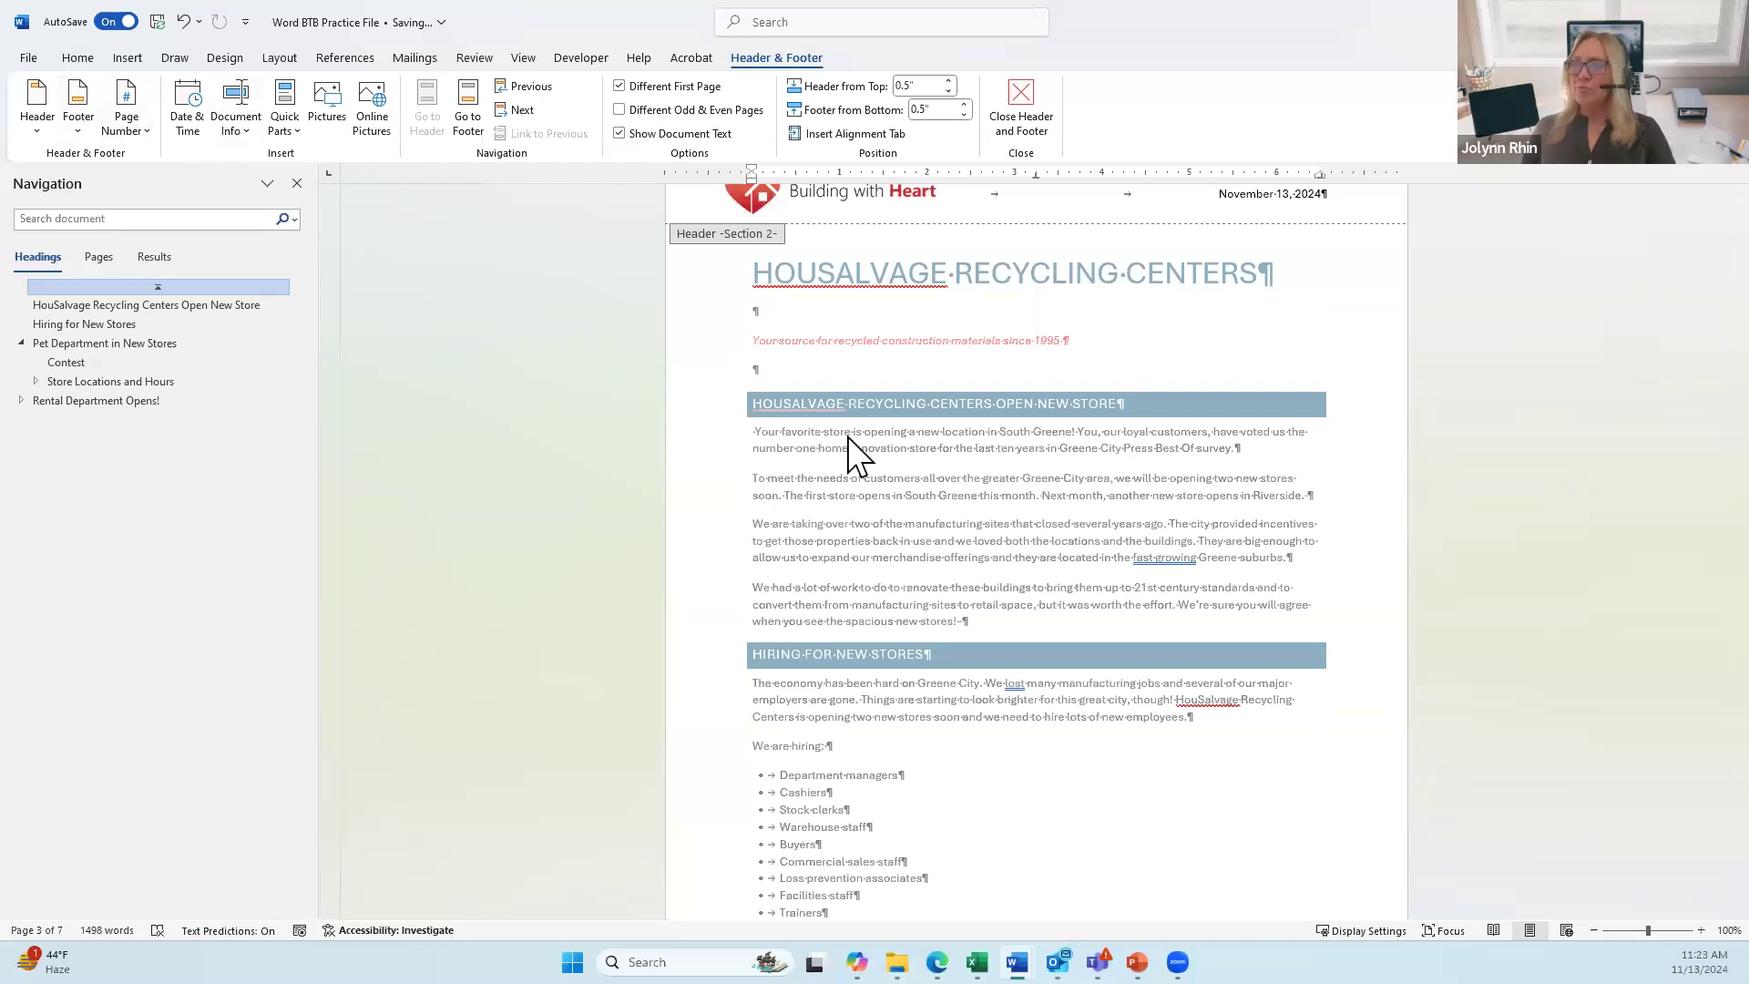
pyautogui.scroll(-5, 874, 474)
pyautogui.scroll(-5, 892, 479)
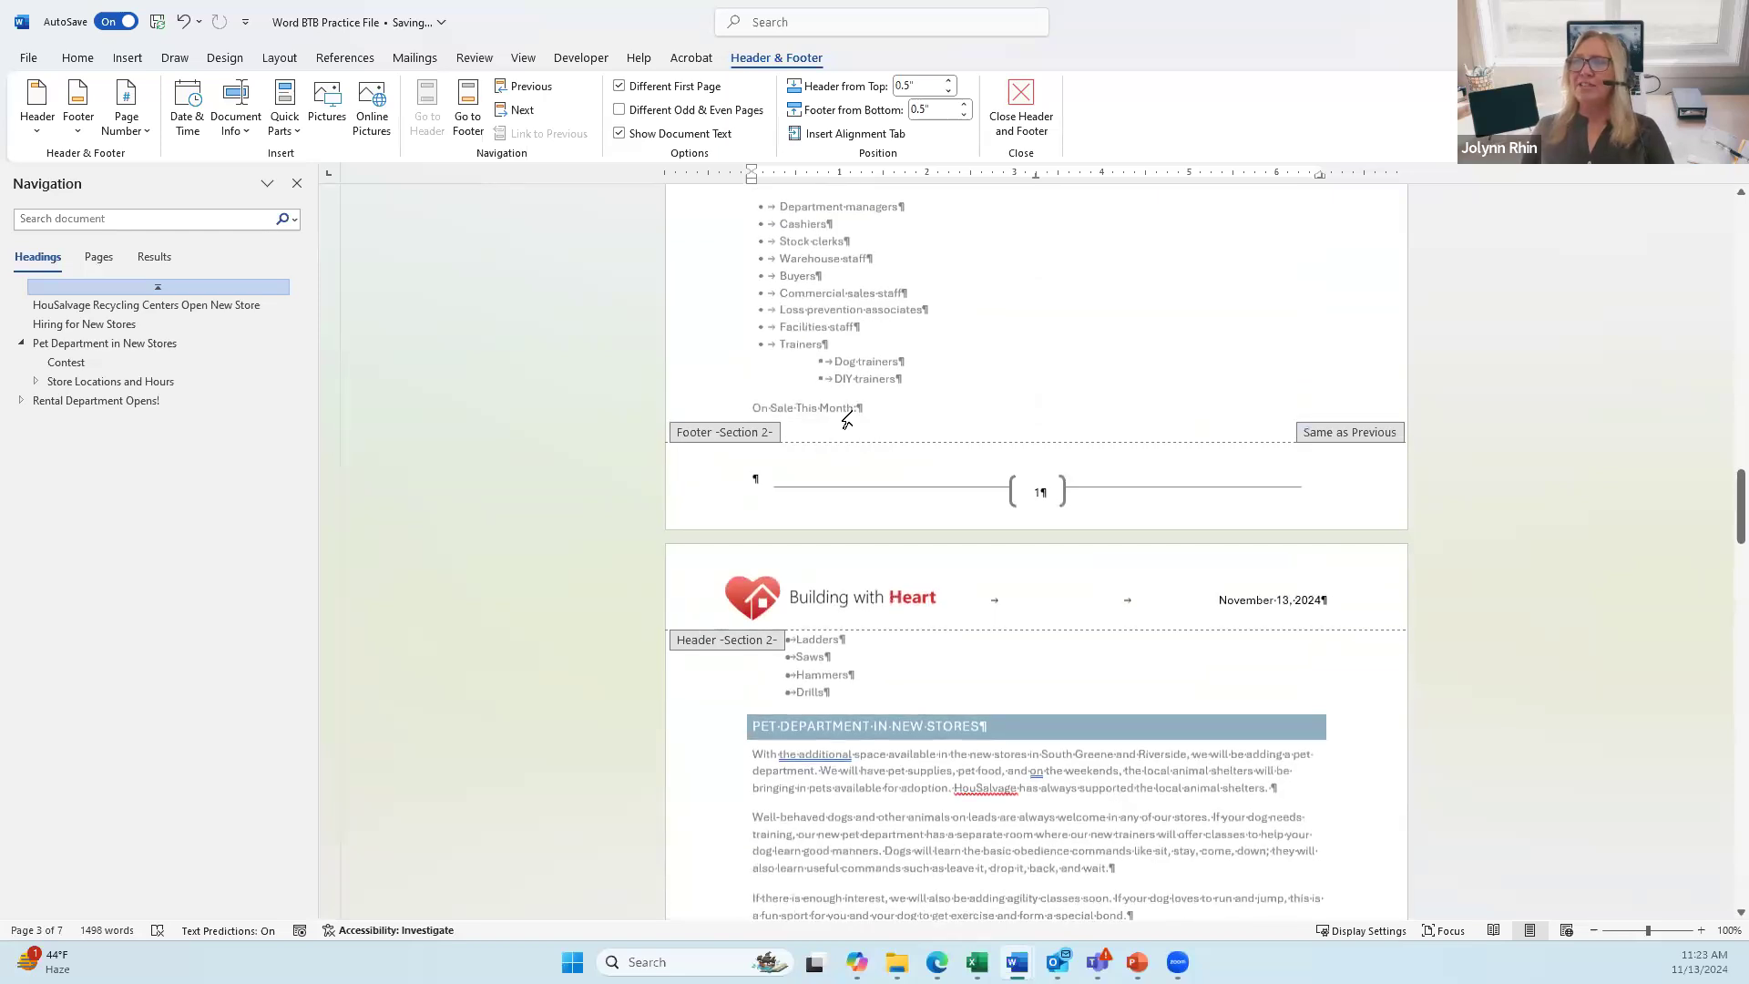
pyautogui.scroll(-4, 911, 415)
pyautogui.scroll(-8, 850, 562)
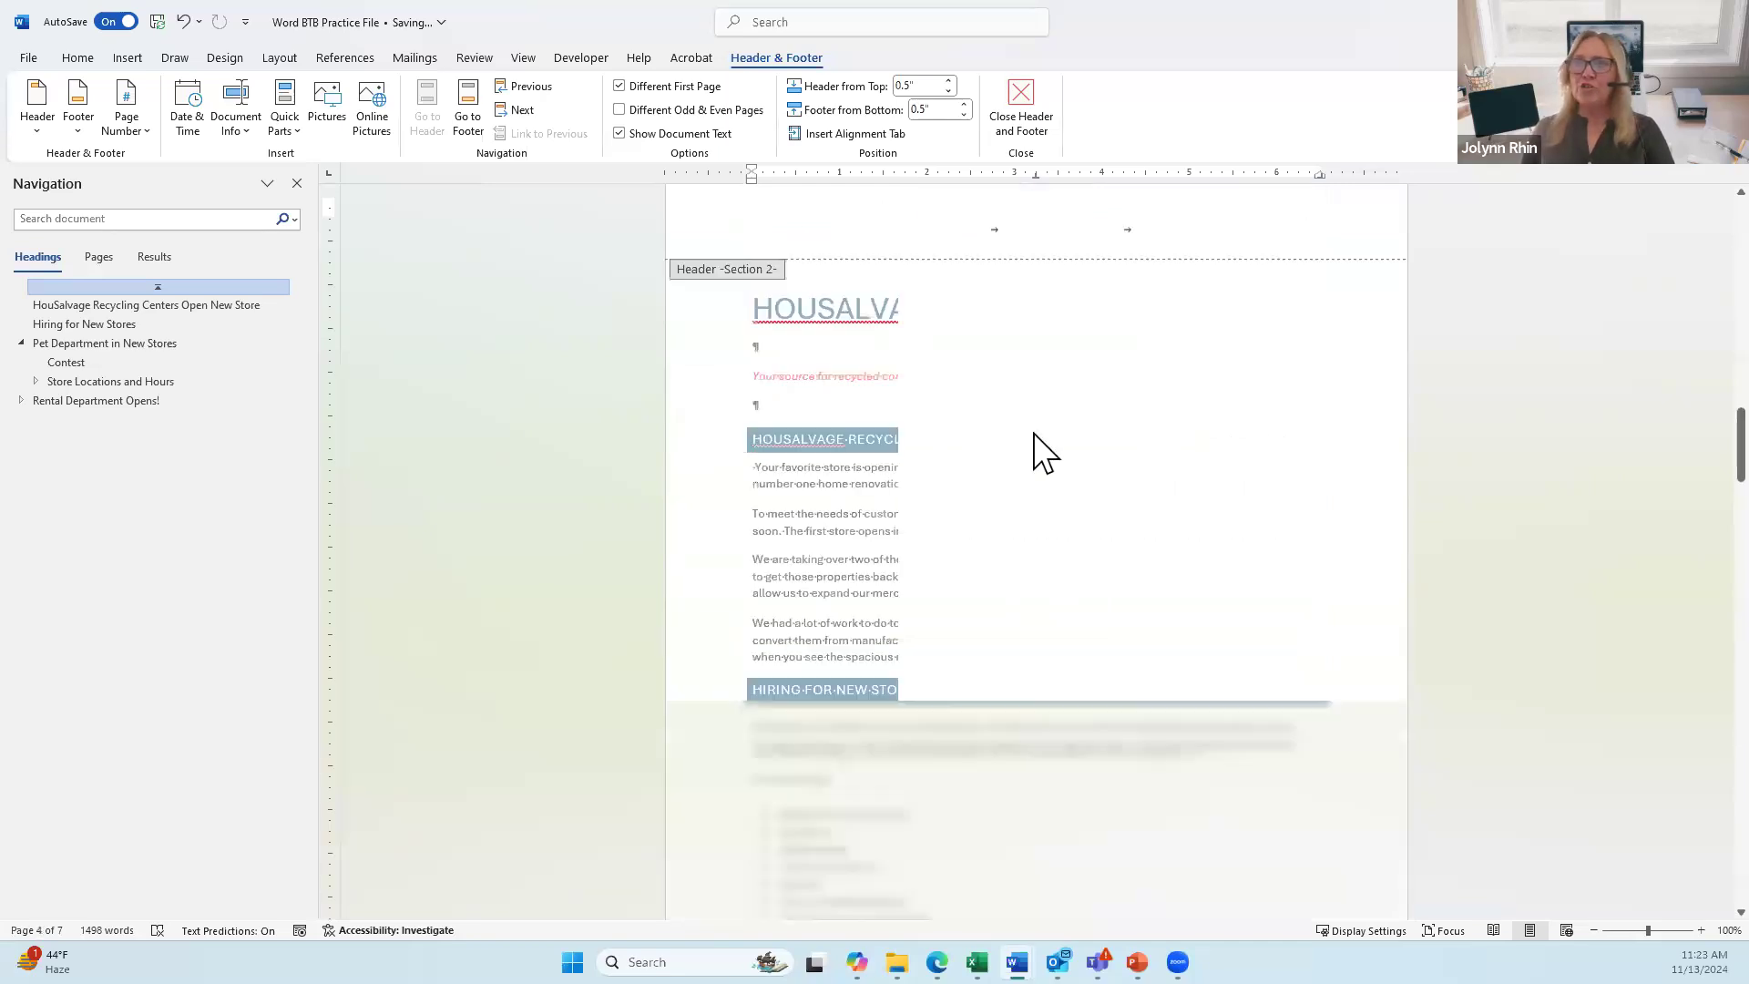
# Step: Leave header/footer editing, hide formatting marks, and bring up the Design tab's style sets
pyautogui.doubleClick(764, 584)
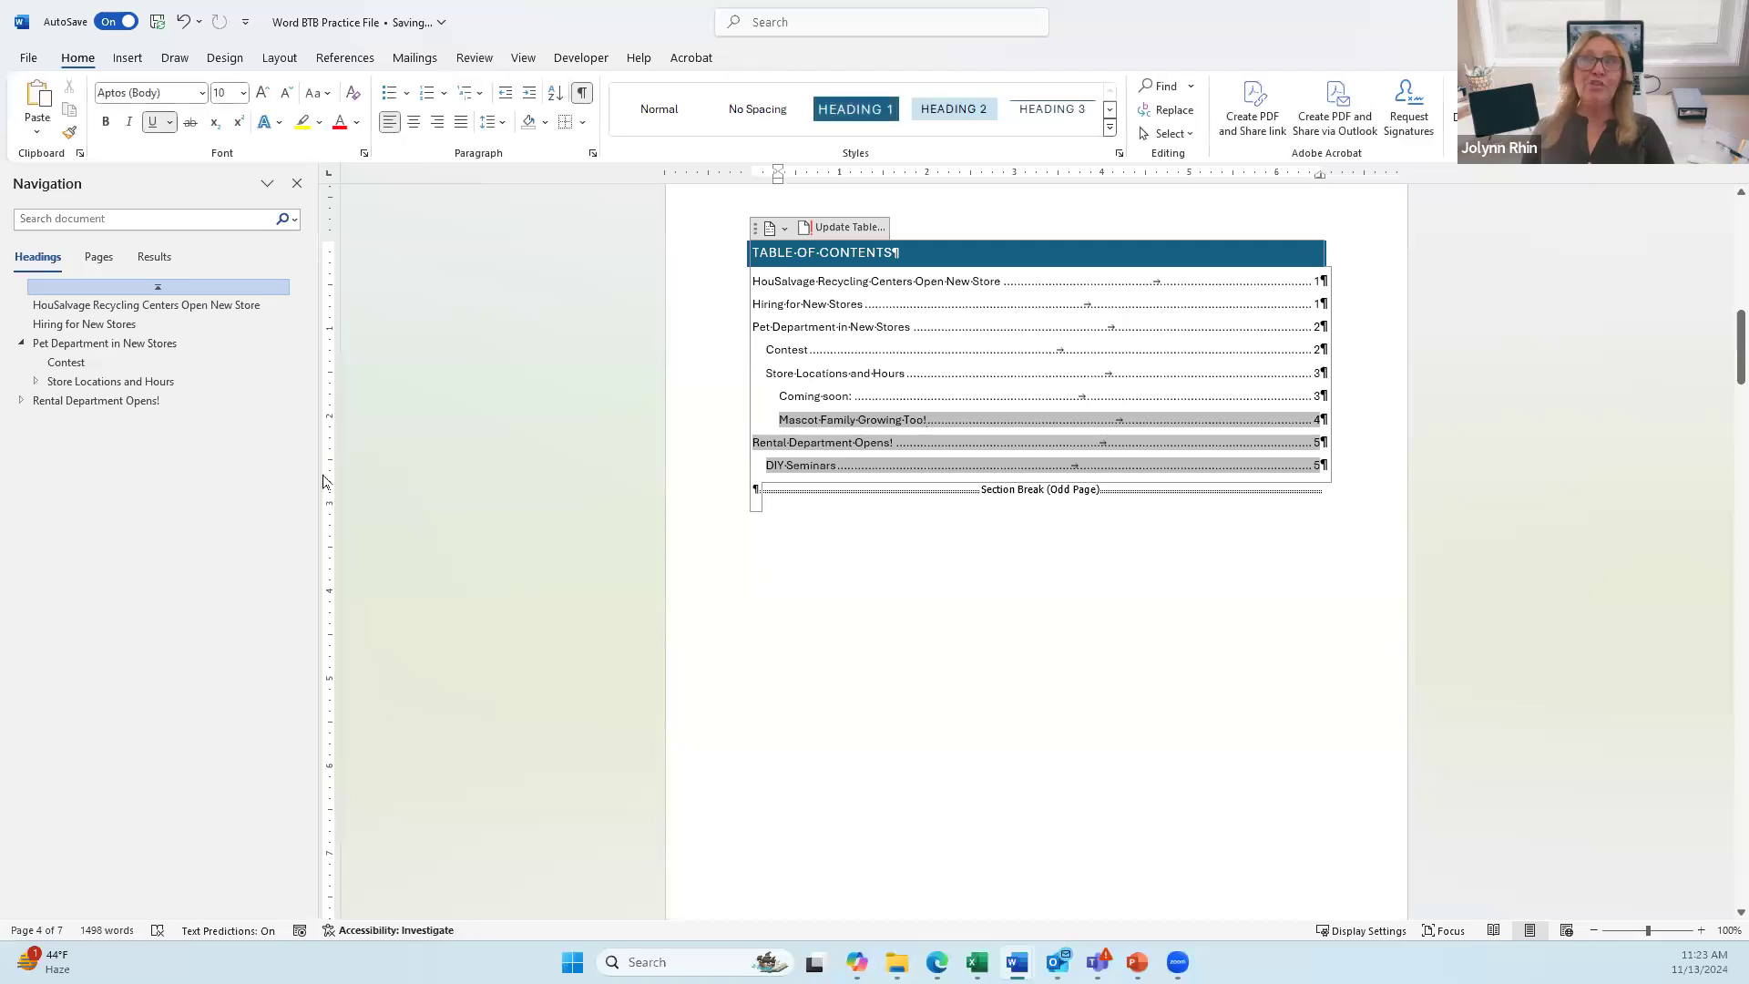
pyautogui.click(583, 92)
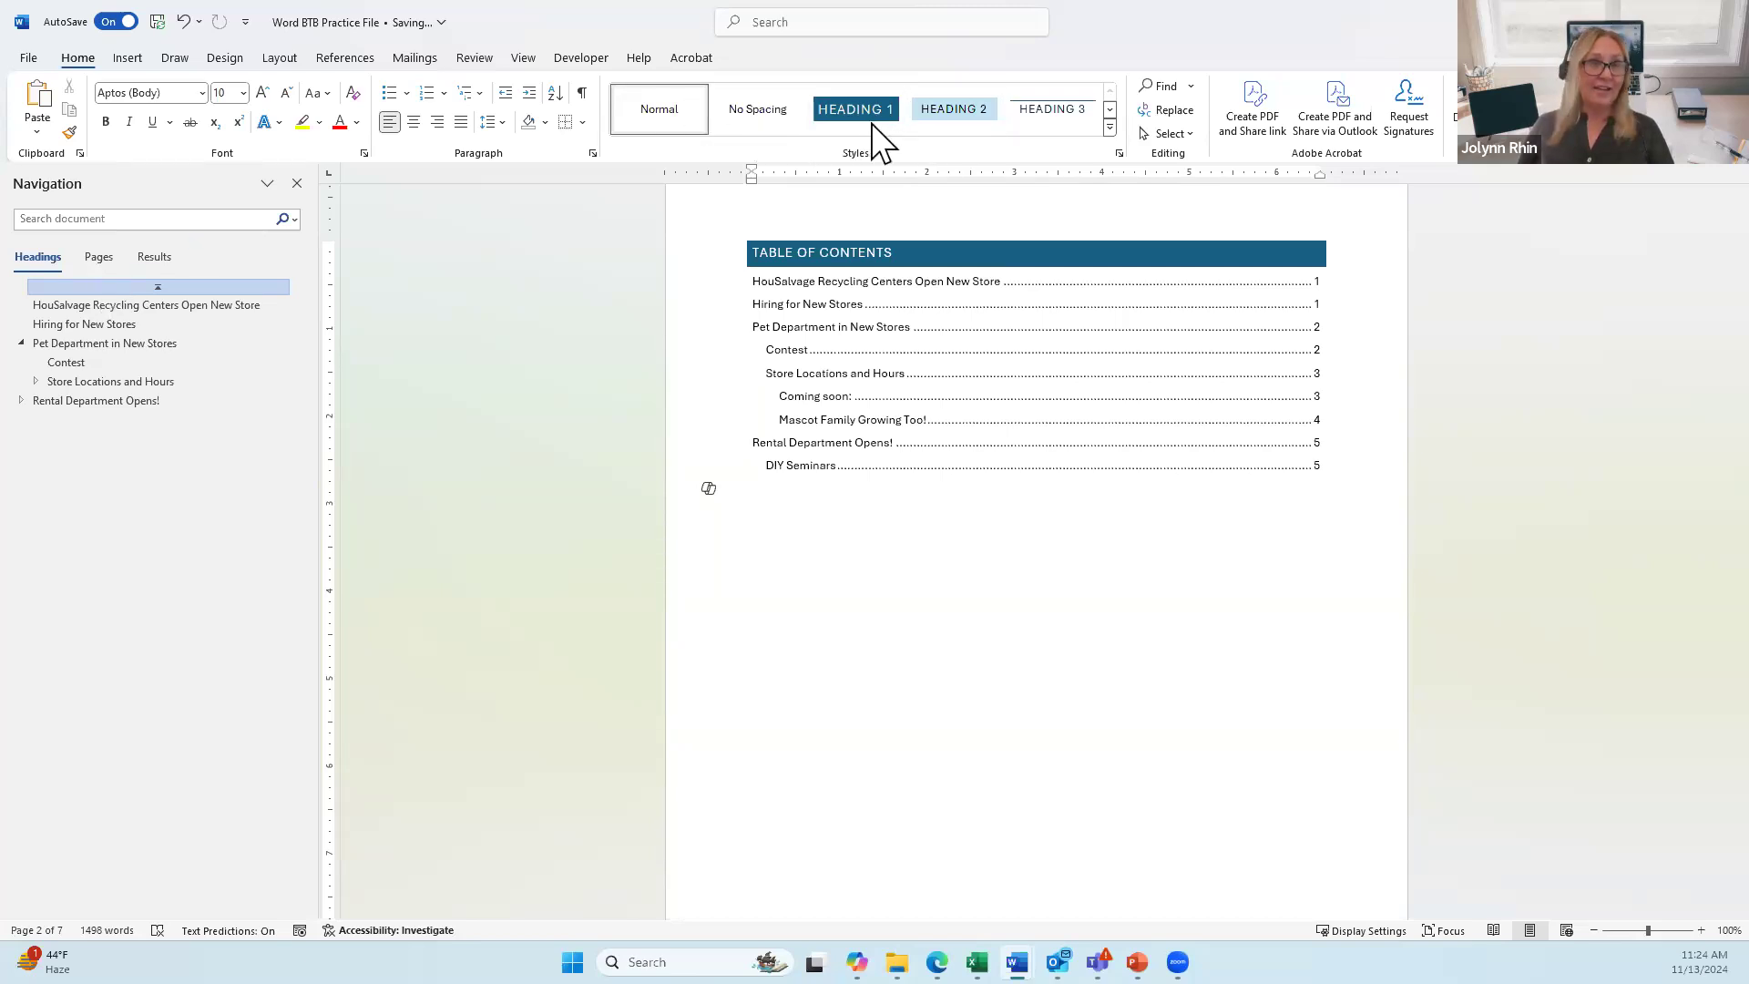
pyautogui.click(222, 58)
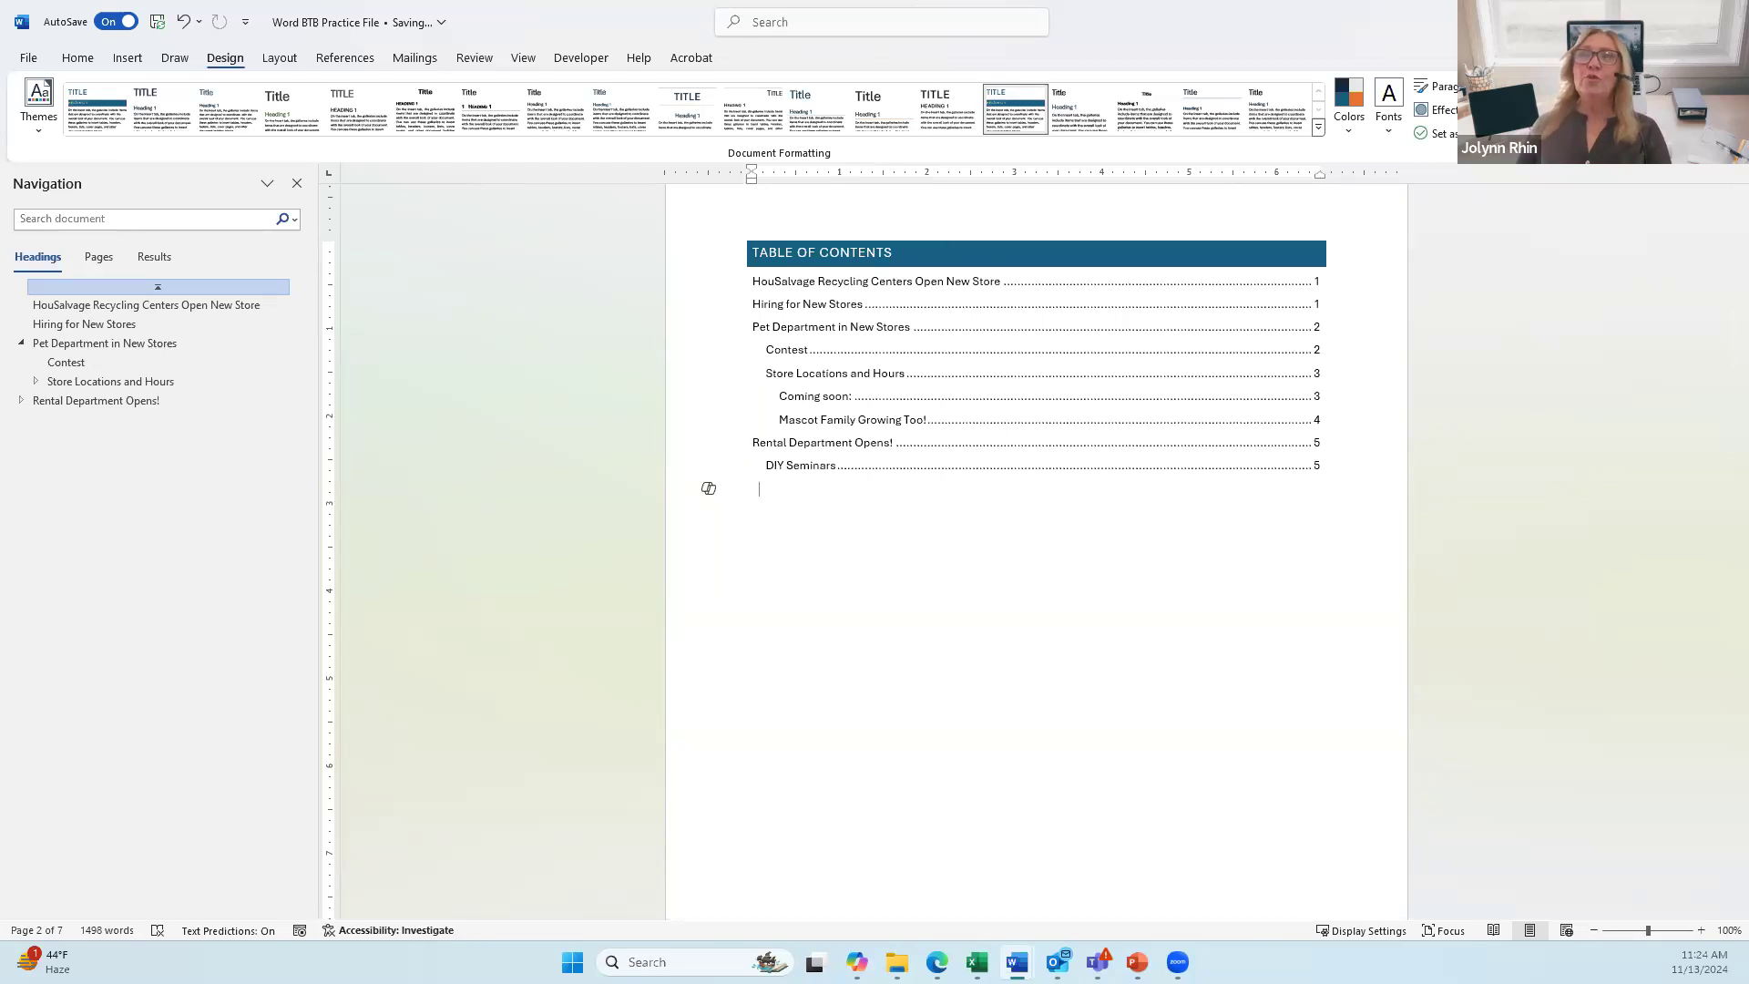
# Step: Save a copy with file type PDF (*.pdf), opening the full Save As window
pyautogui.click(27, 64)
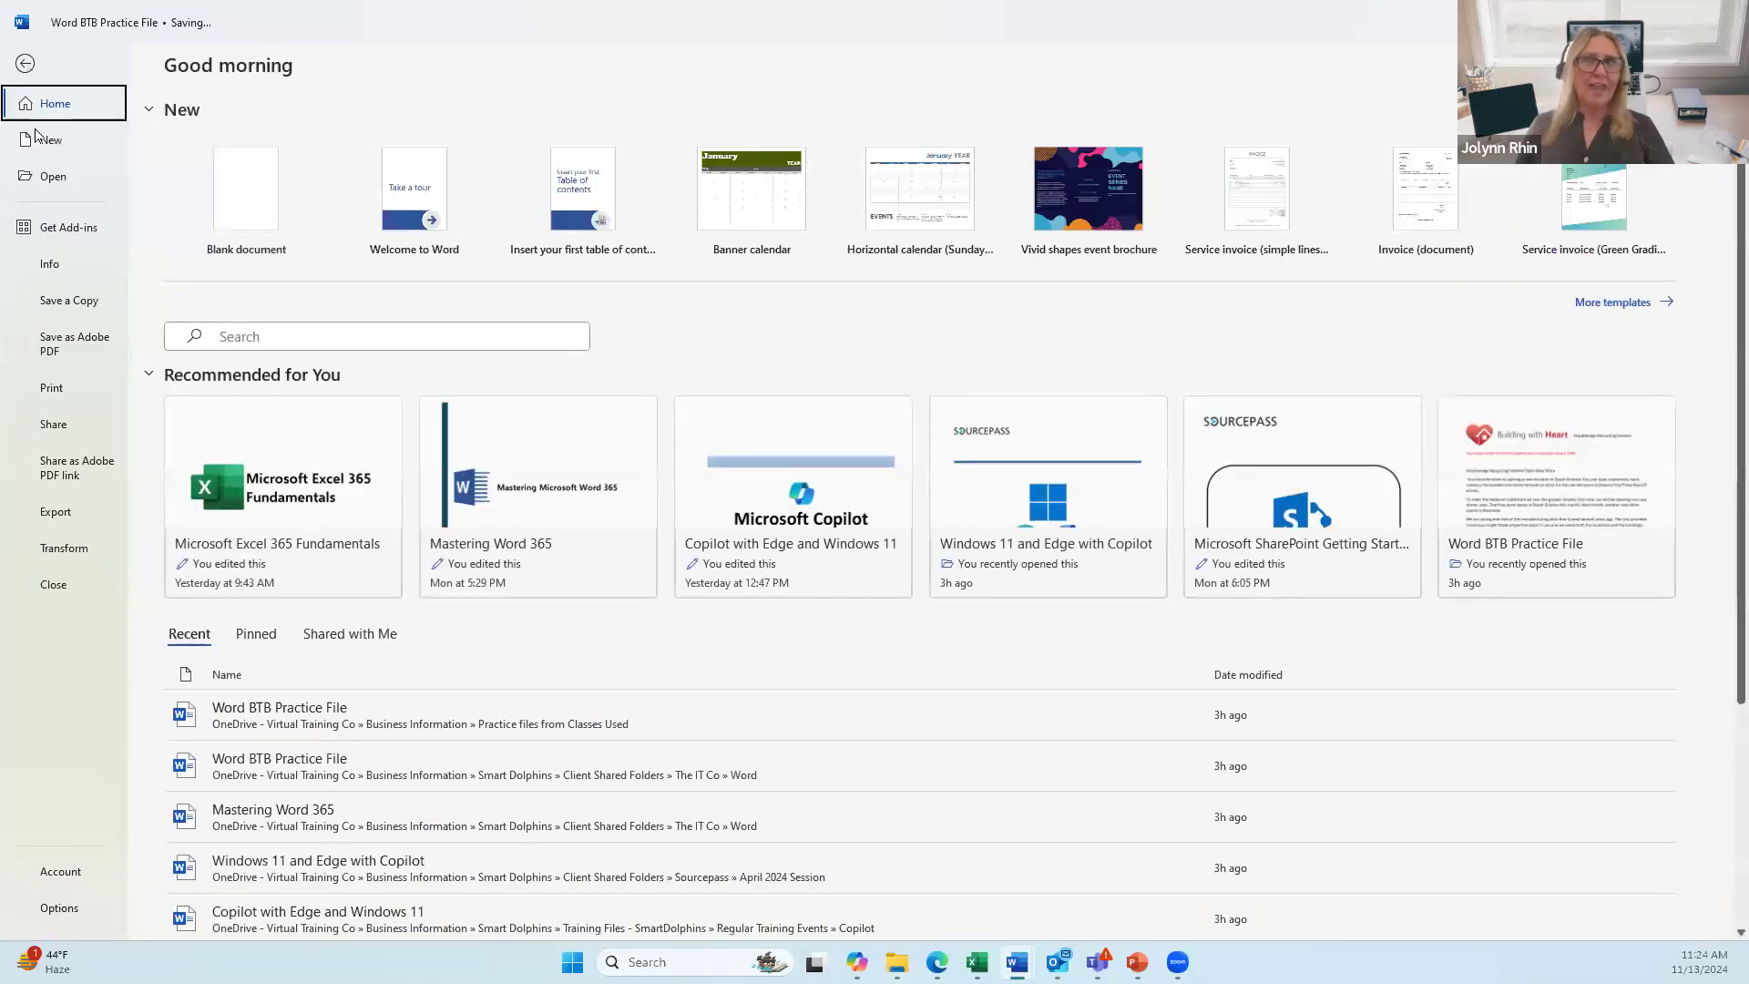
pyautogui.click(72, 307)
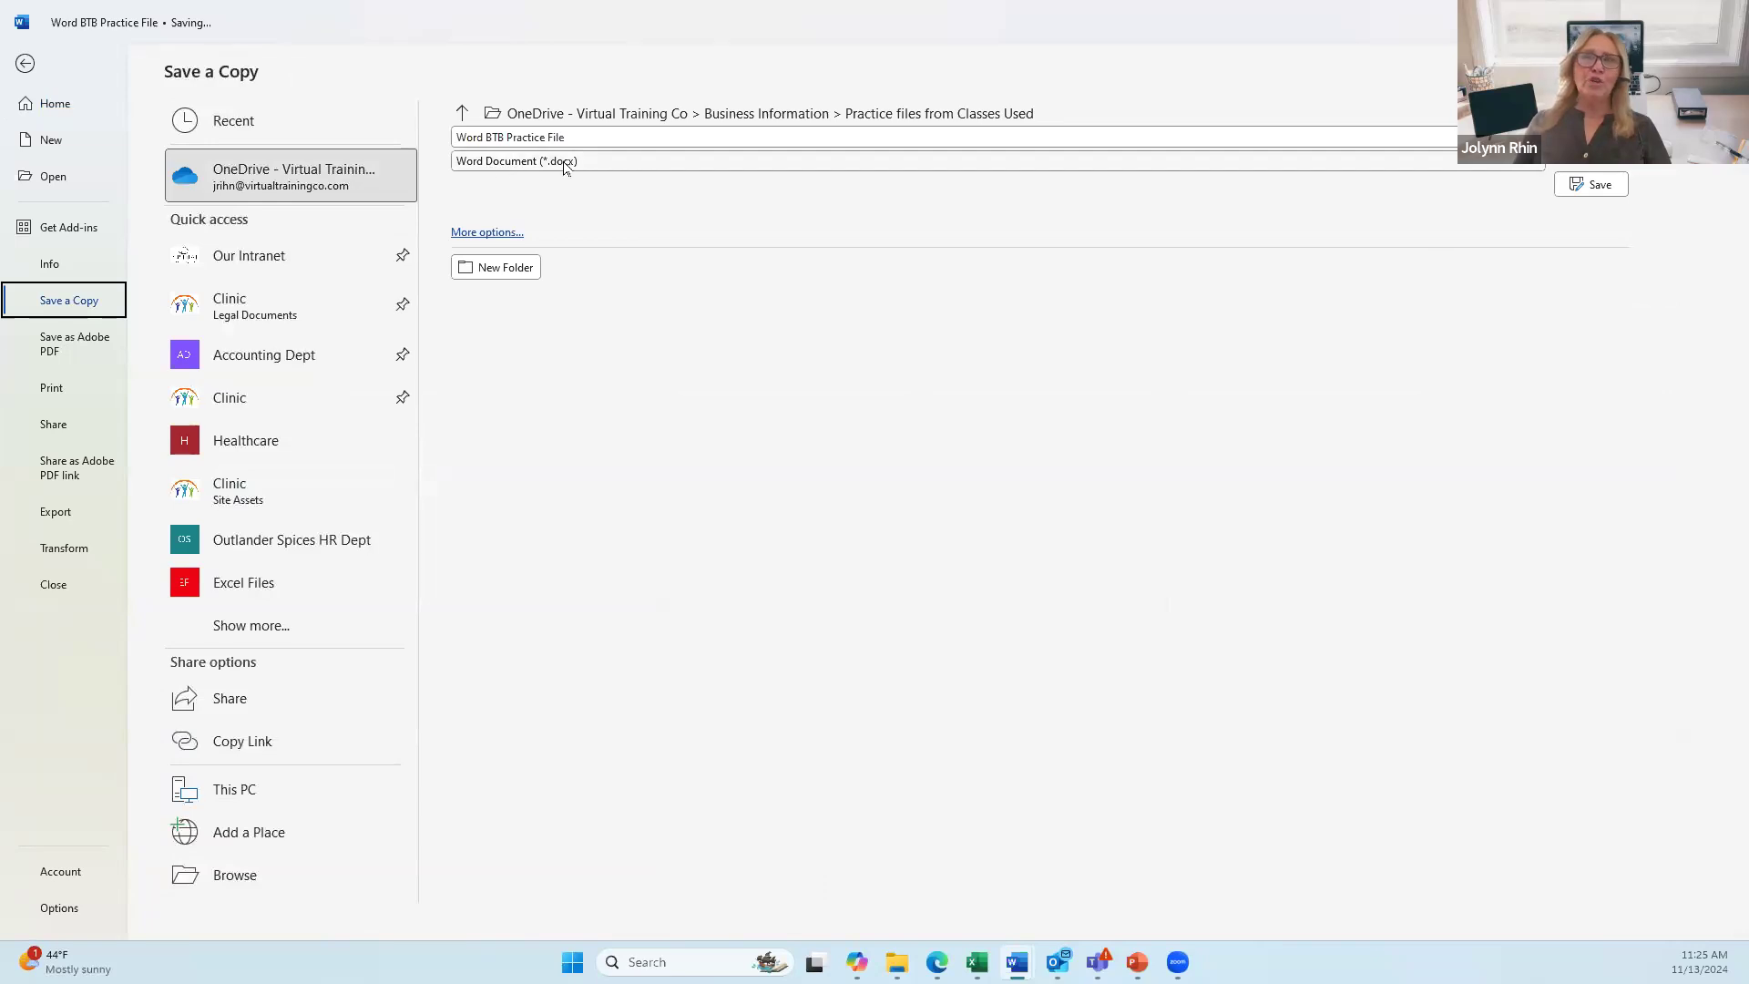
pyautogui.click(565, 164)
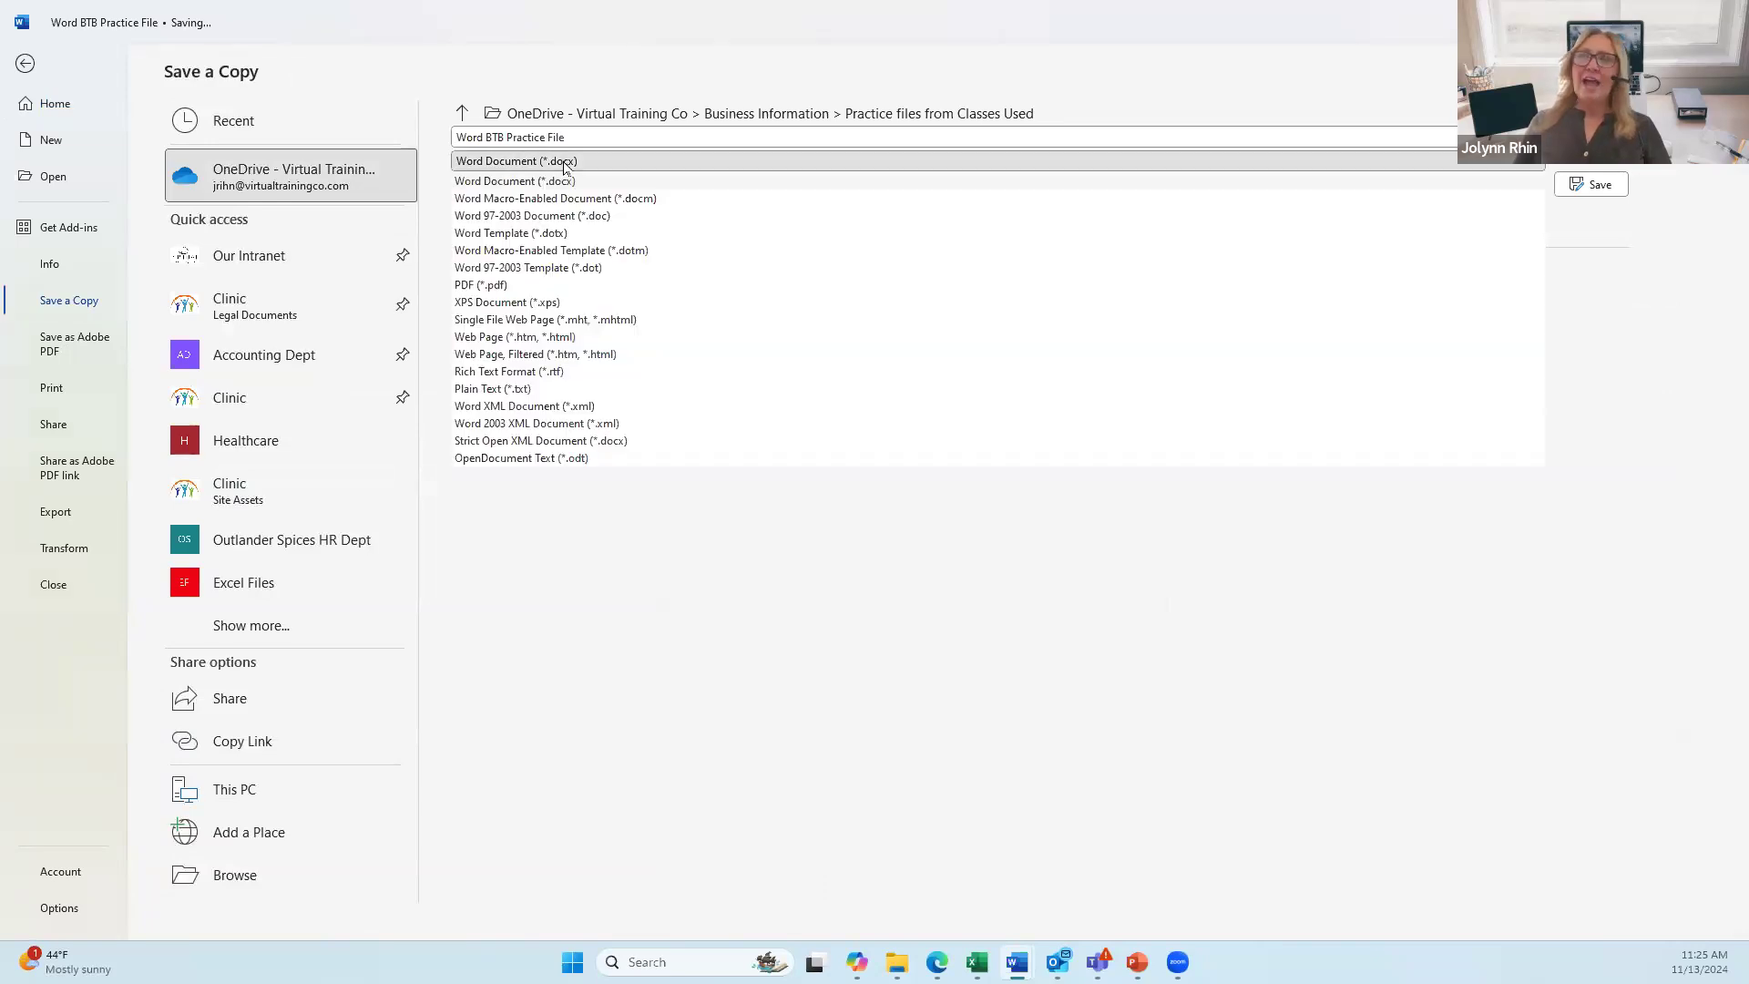
pyautogui.click(499, 287)
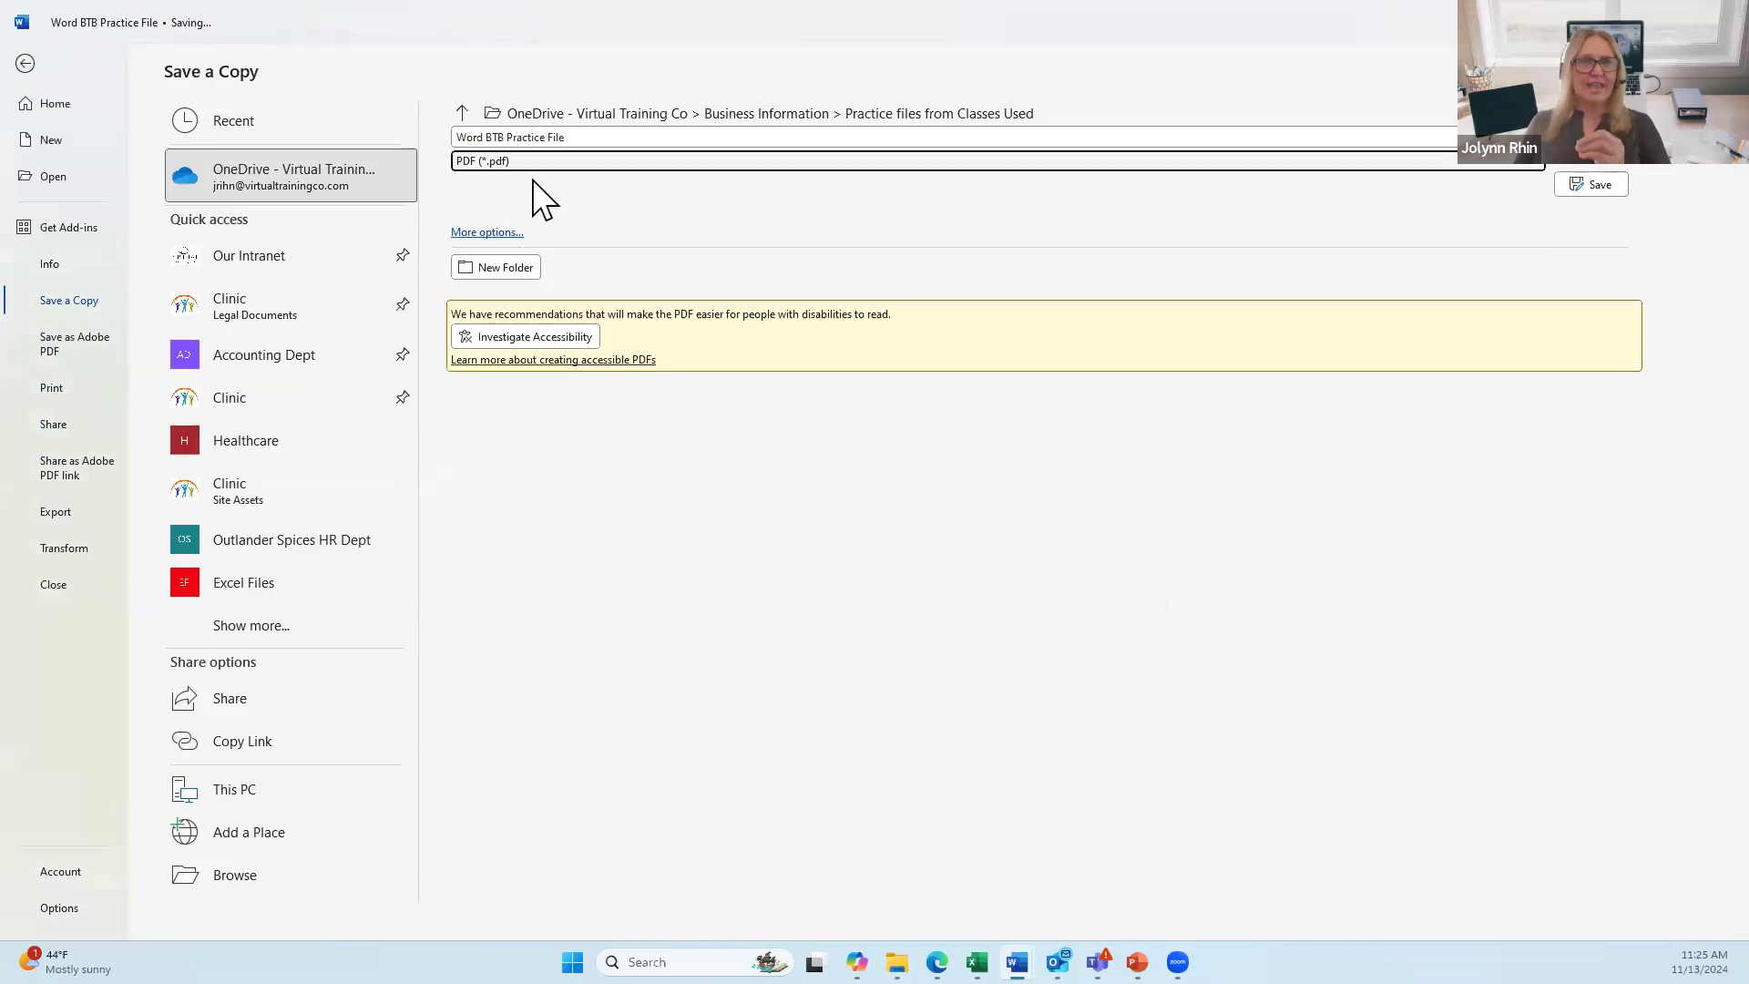
pyautogui.click(490, 234)
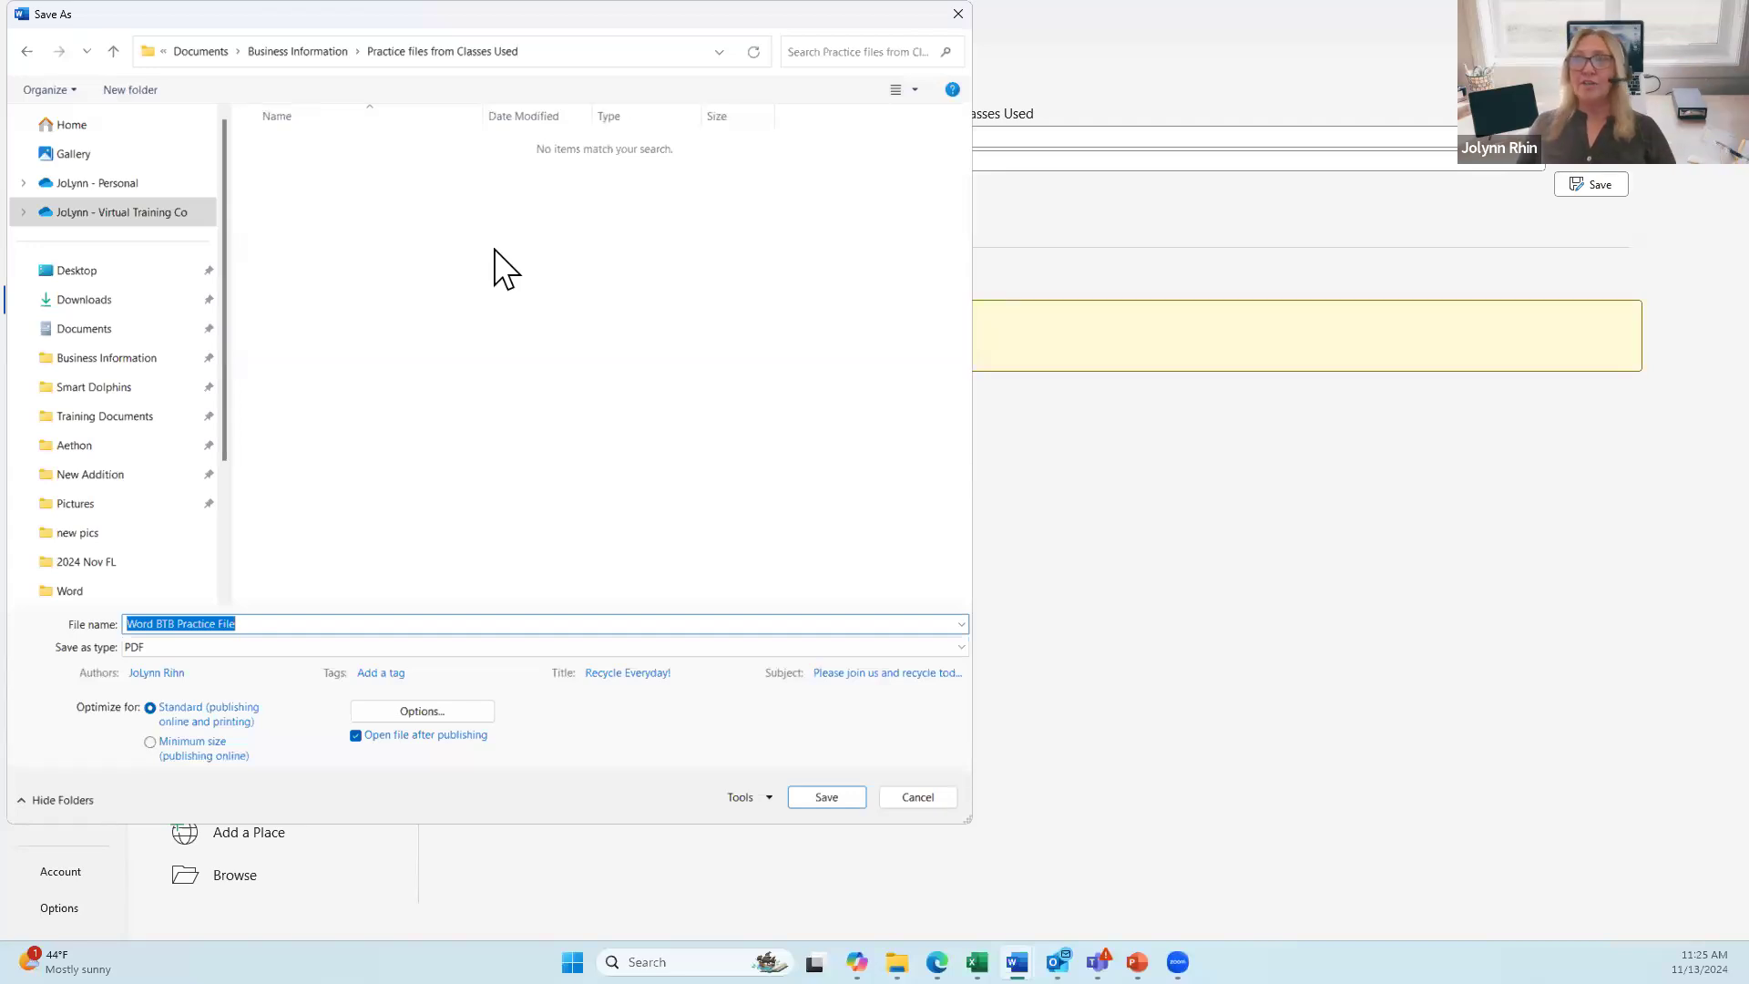
# Step: Save the PDF copy with 'Create bookmarks using Headings' enabled in Options
pyautogui.click(428, 713)
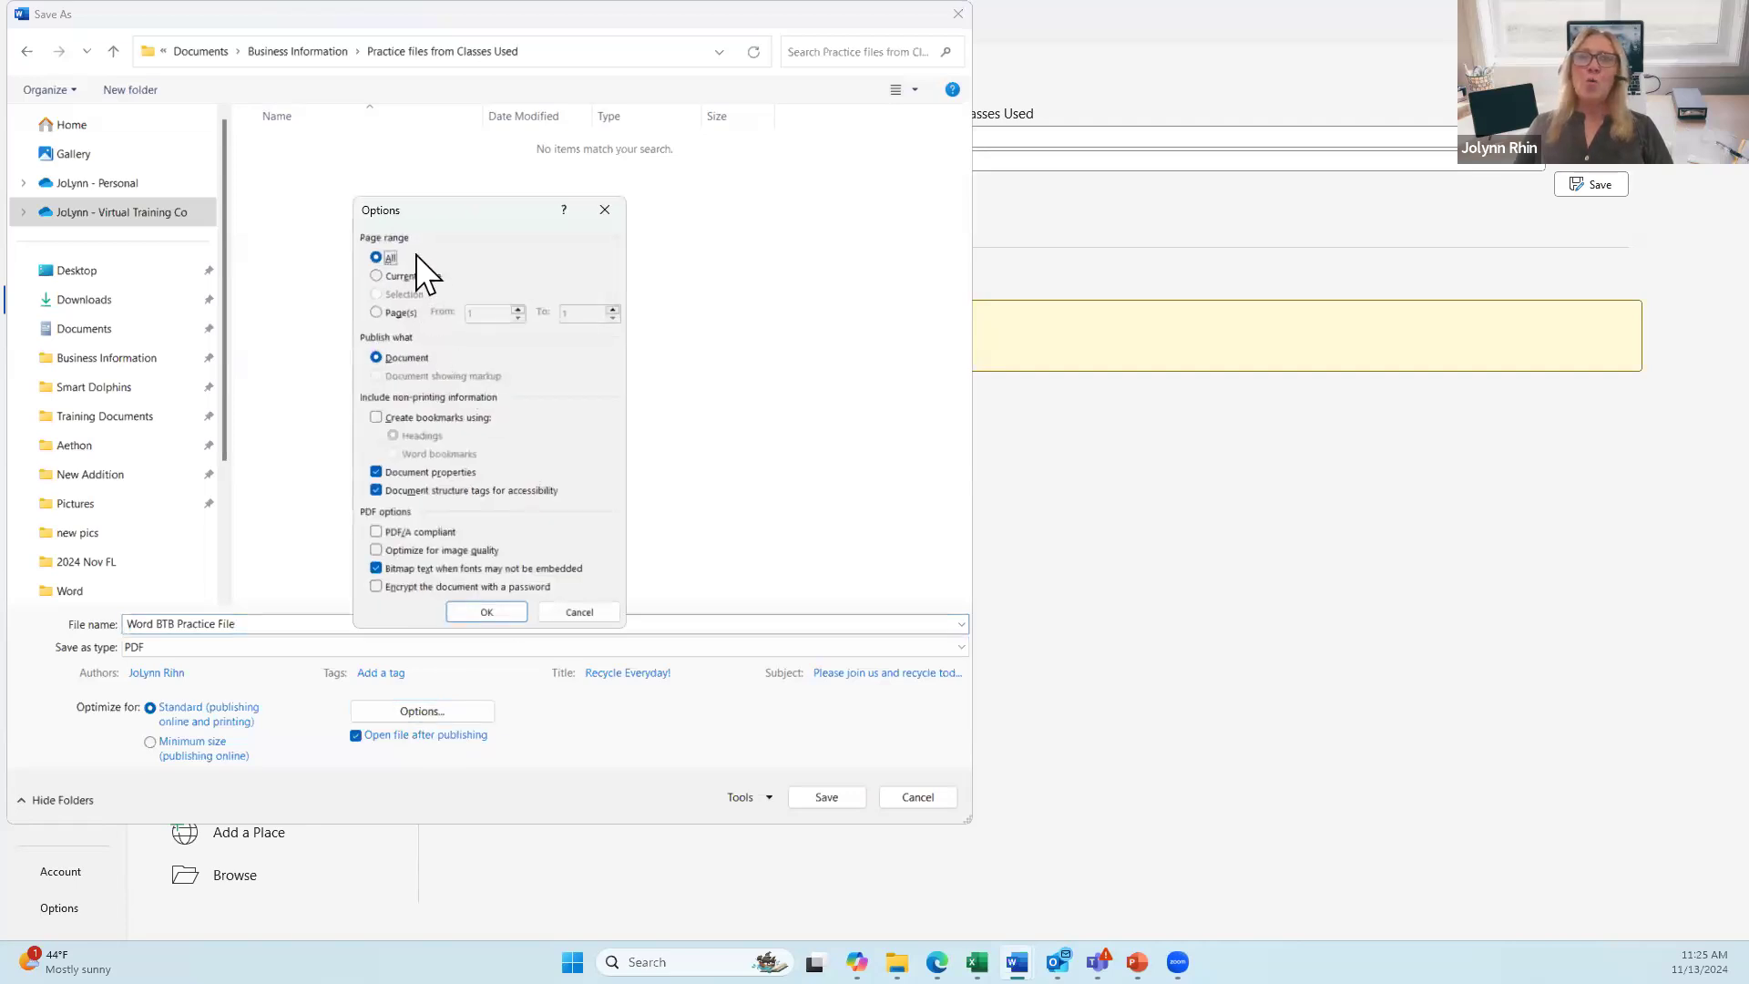
pyautogui.click(417, 421)
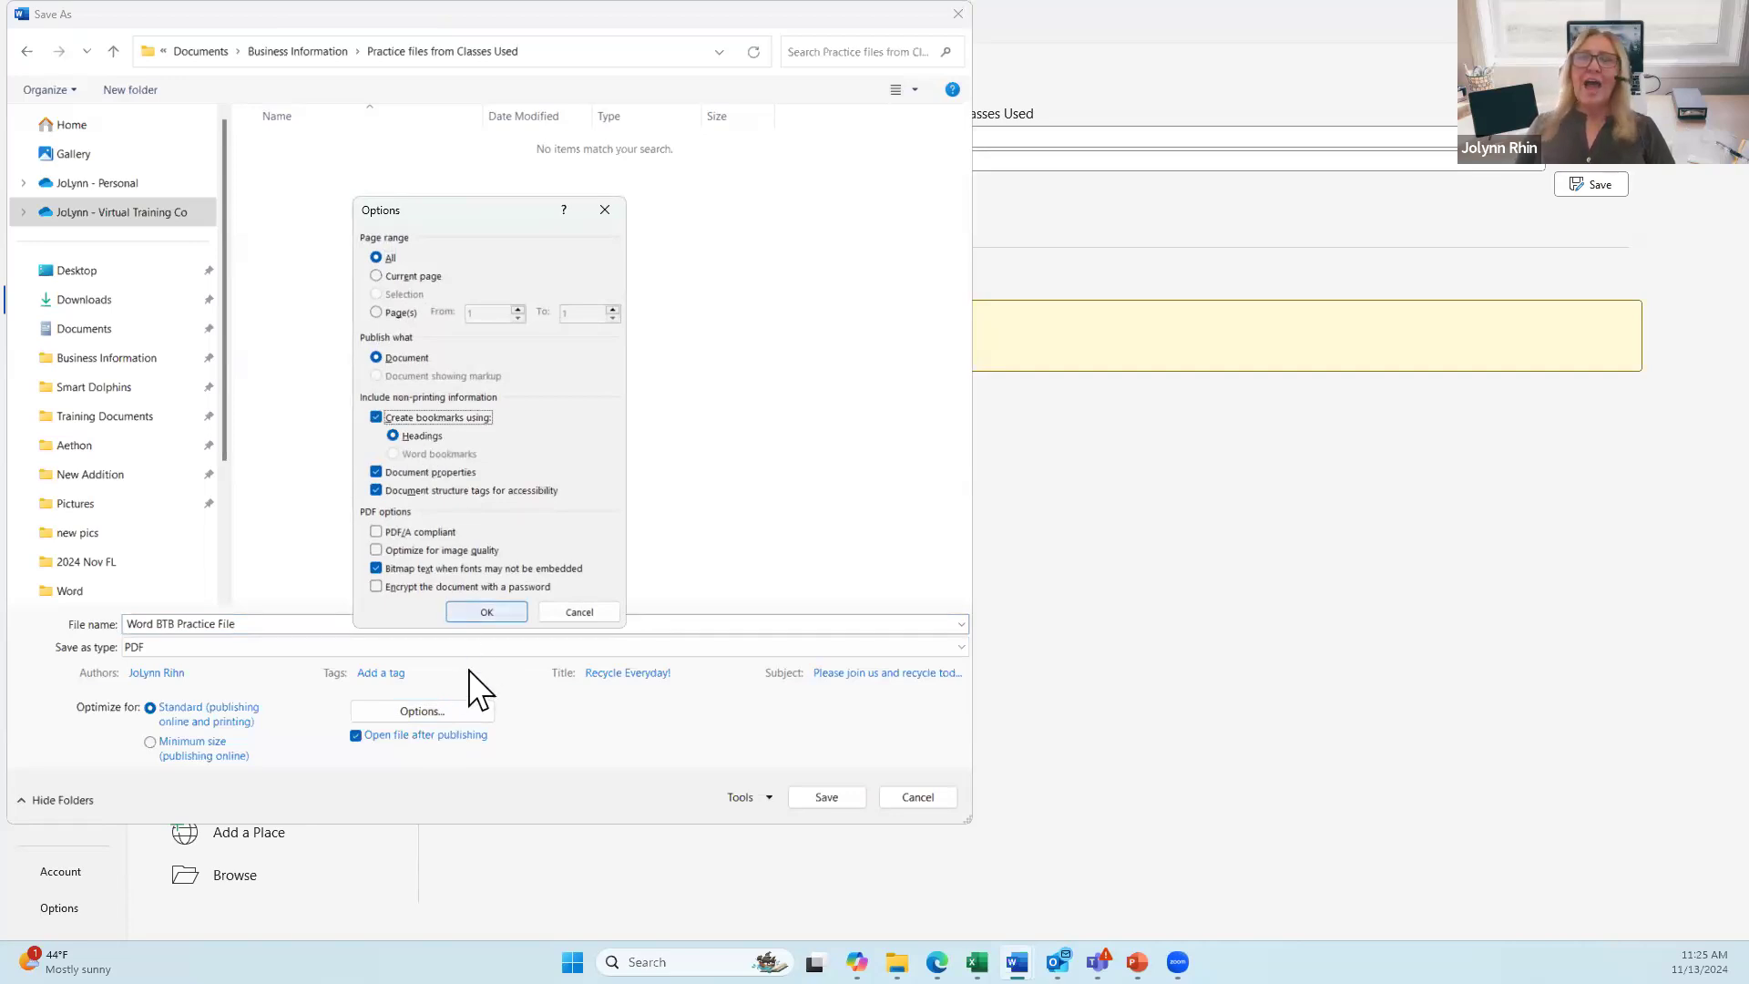
pyautogui.click(482, 612)
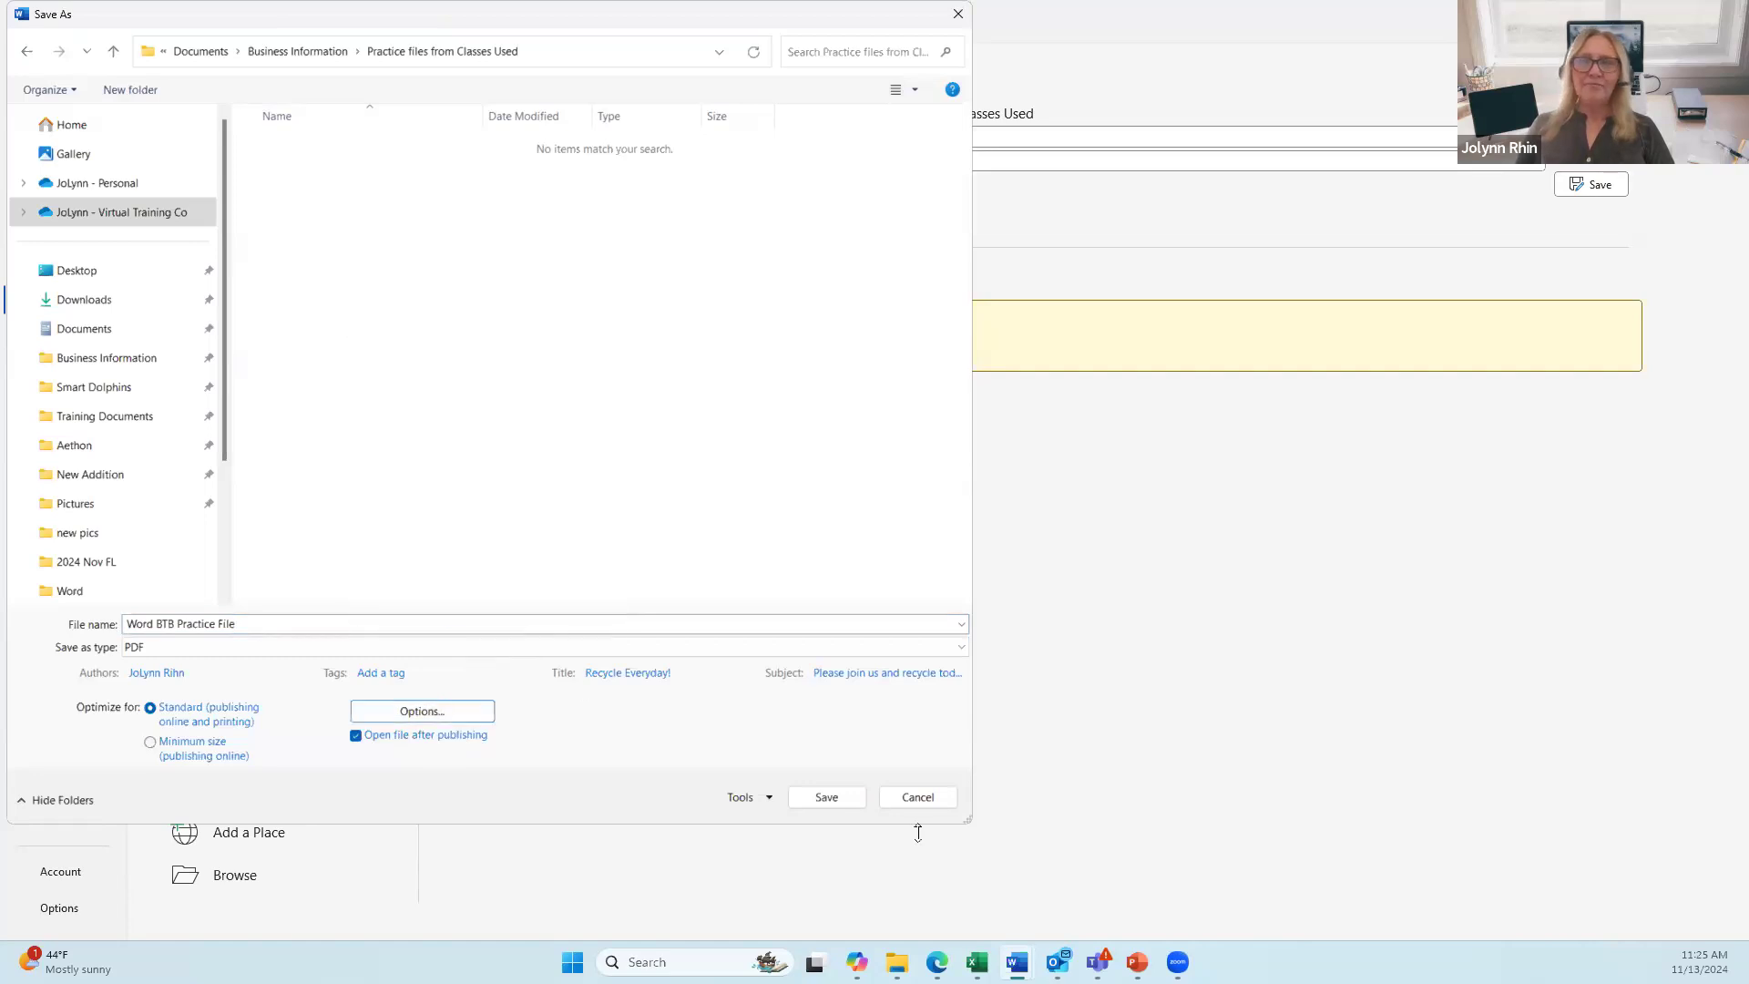
pyautogui.click(813, 795)
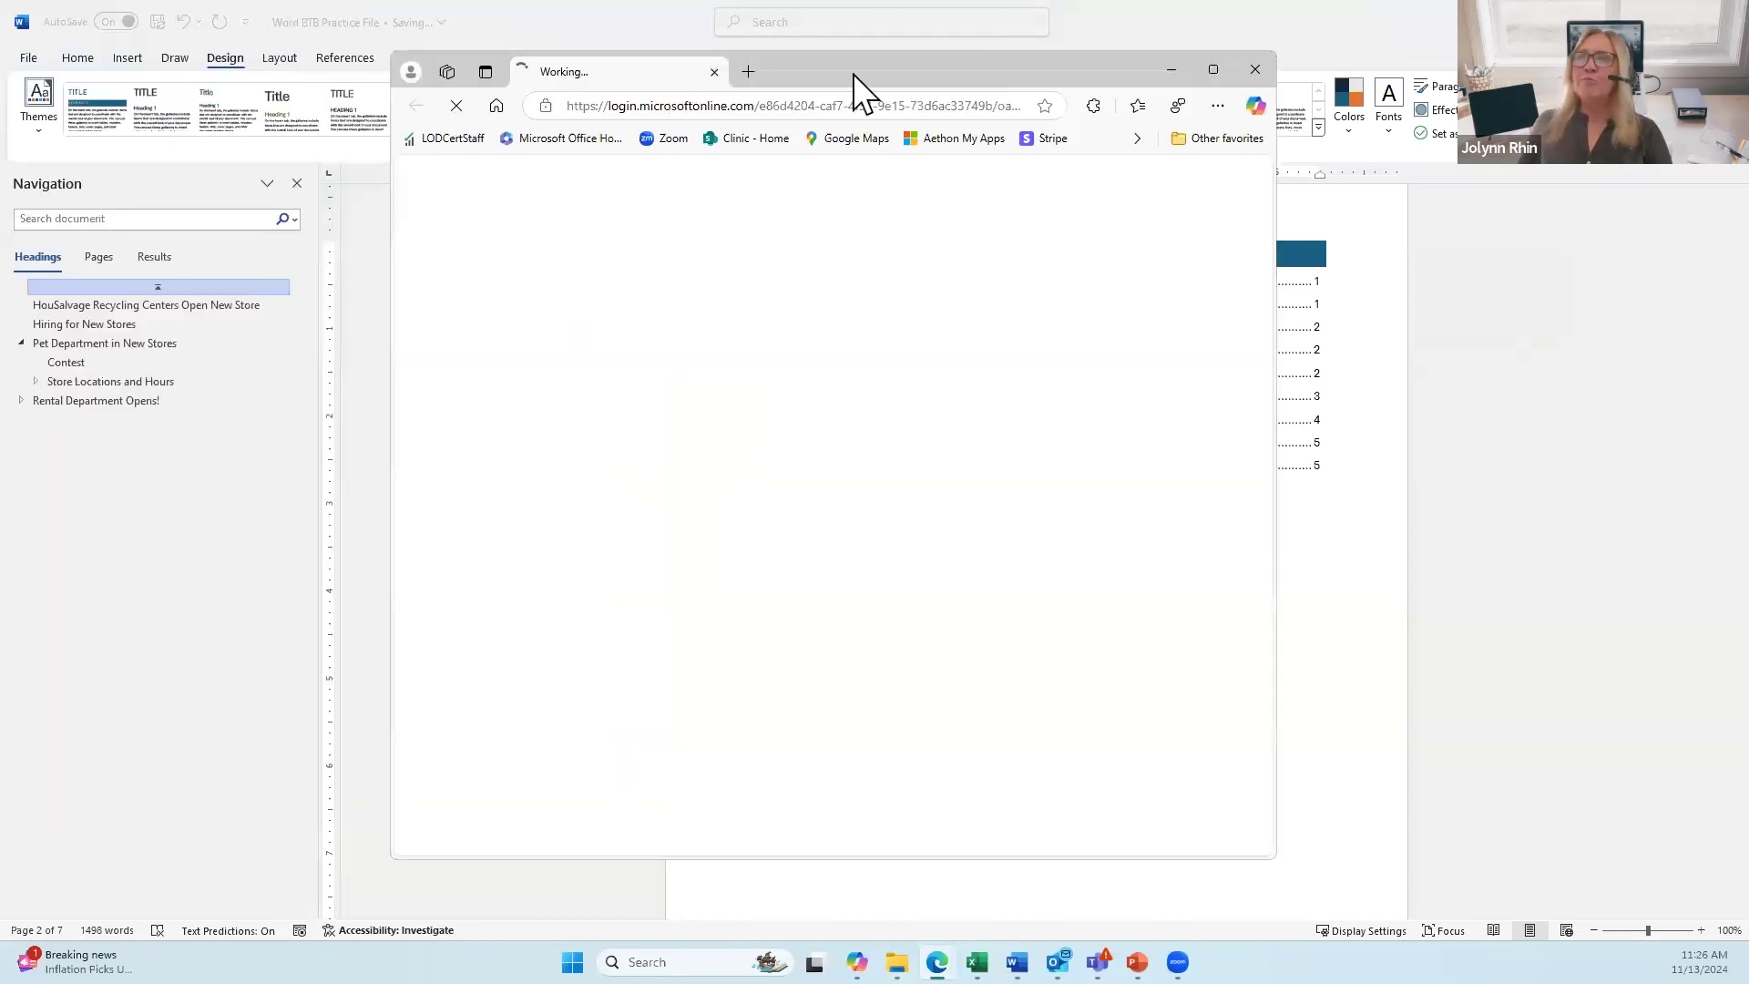
# Step: Maximize the browser and open Acrobat's Generative summary panel beside Word BTB Practice File.pdf
pyautogui.doubleClick(856, 69)
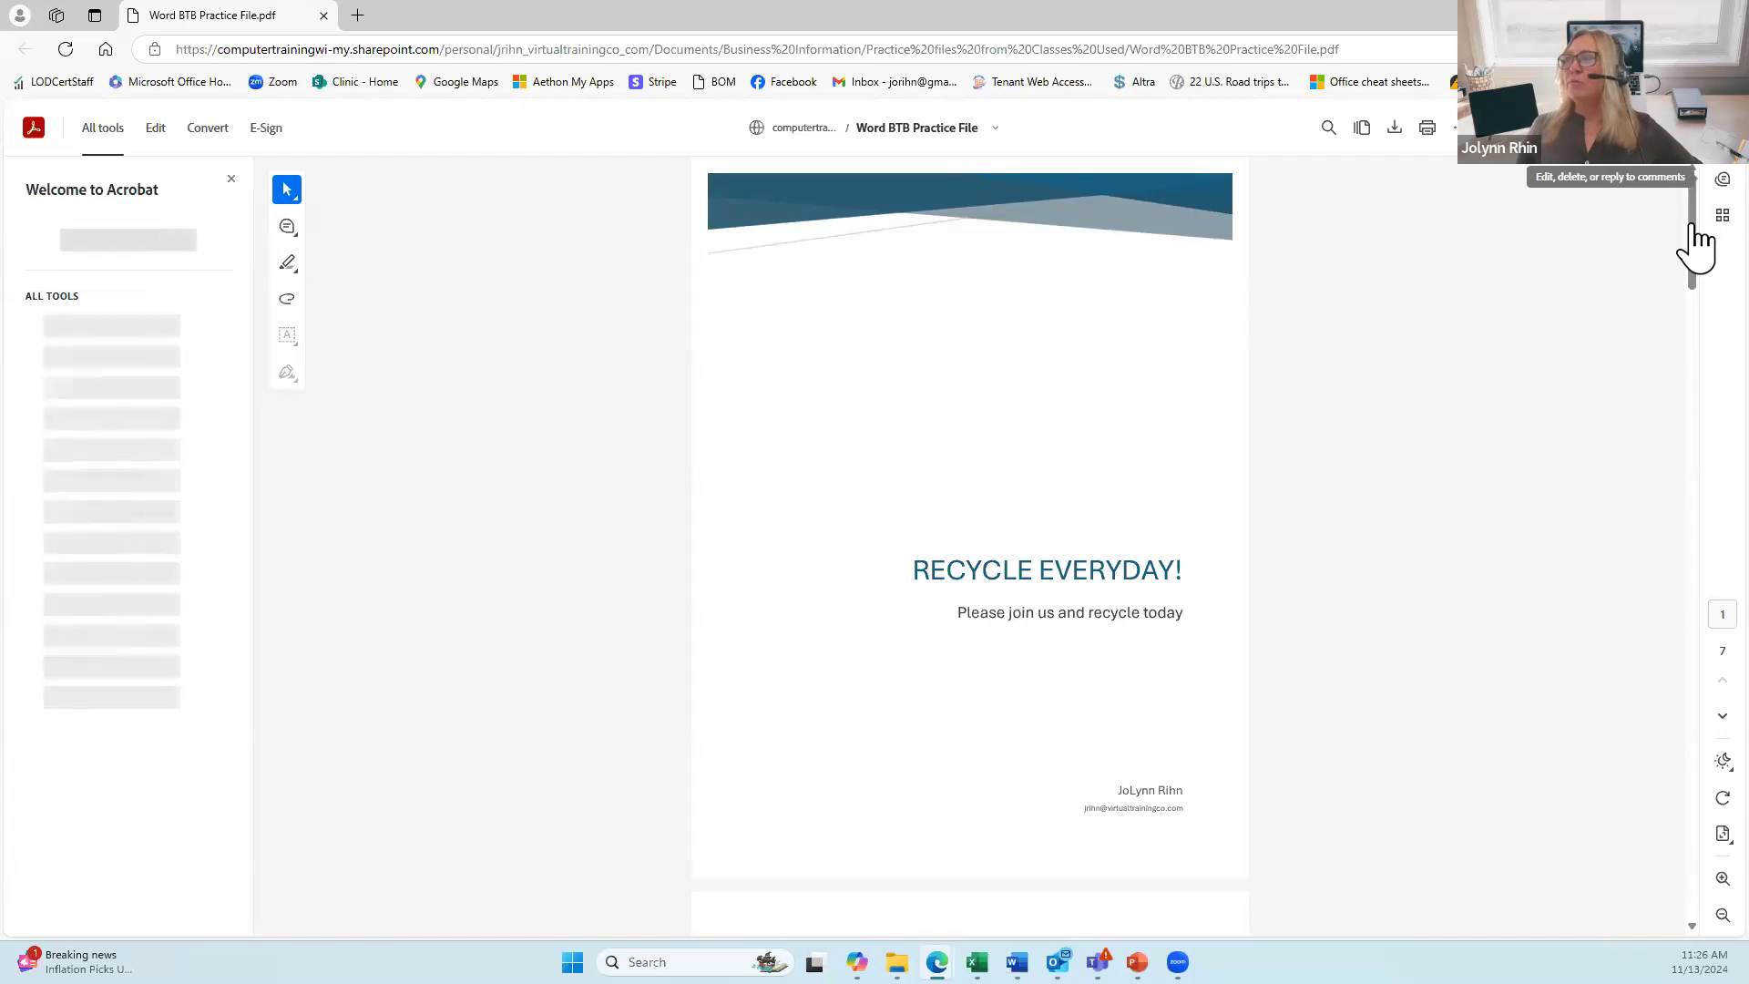
pyautogui.click(1693, 237)
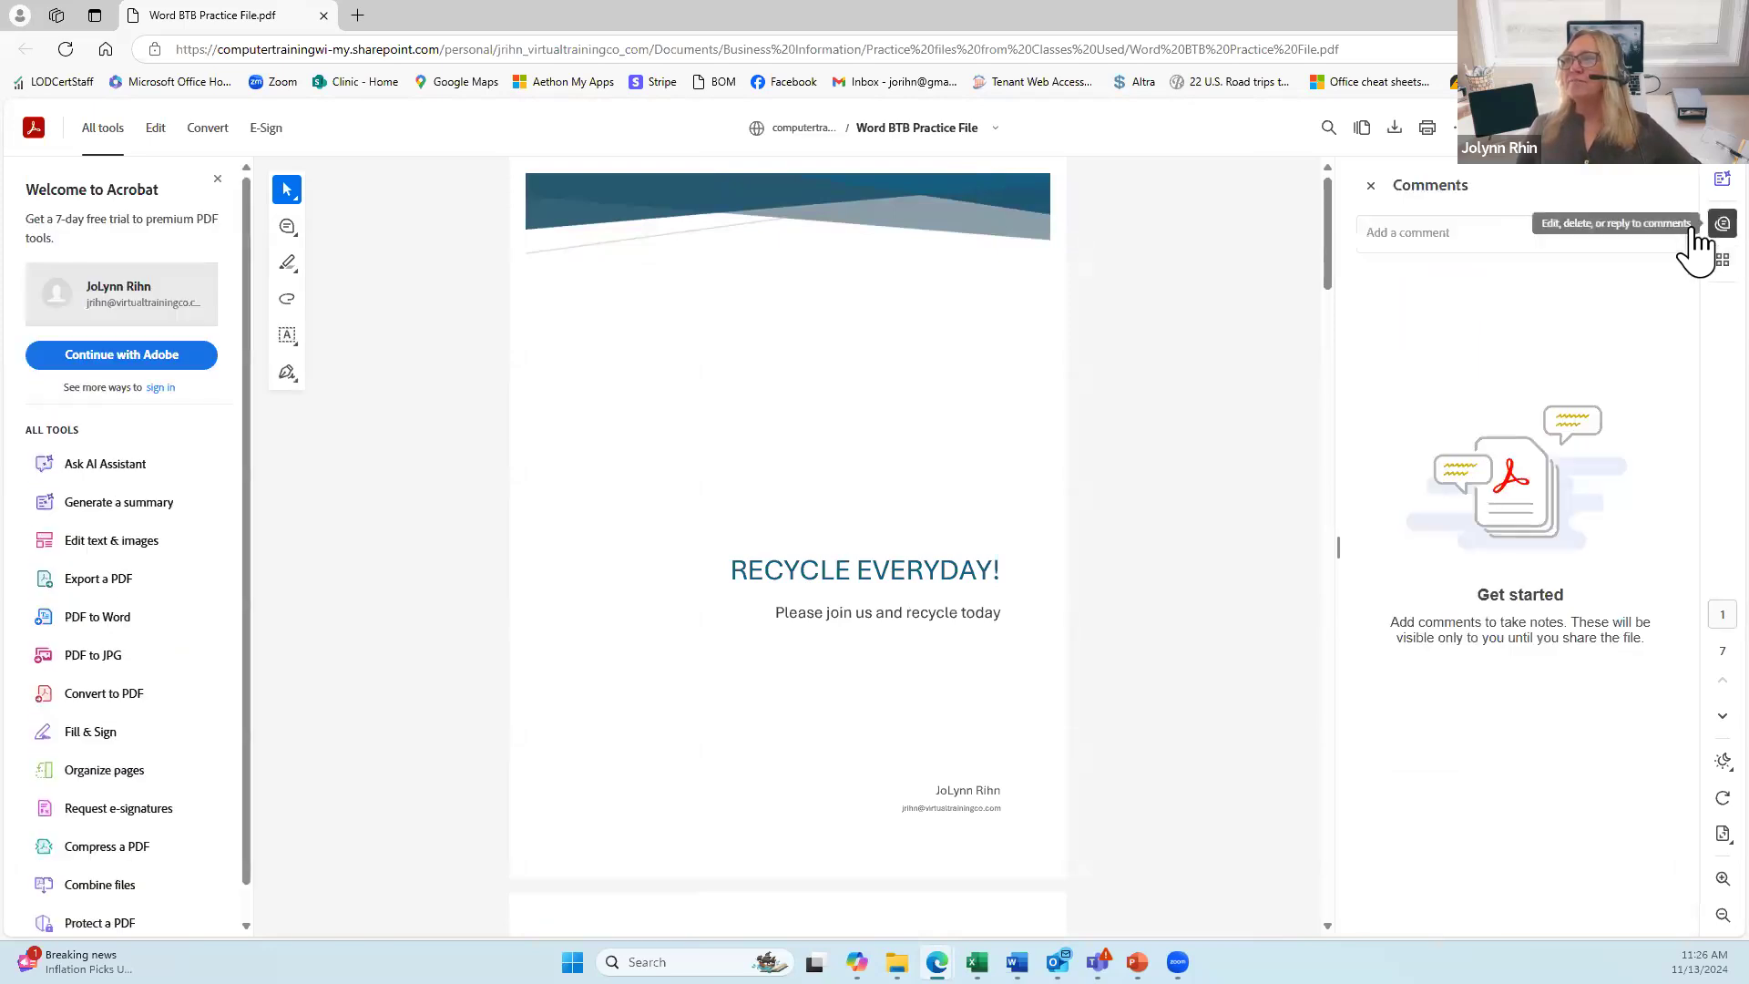
pyautogui.click(1696, 233)
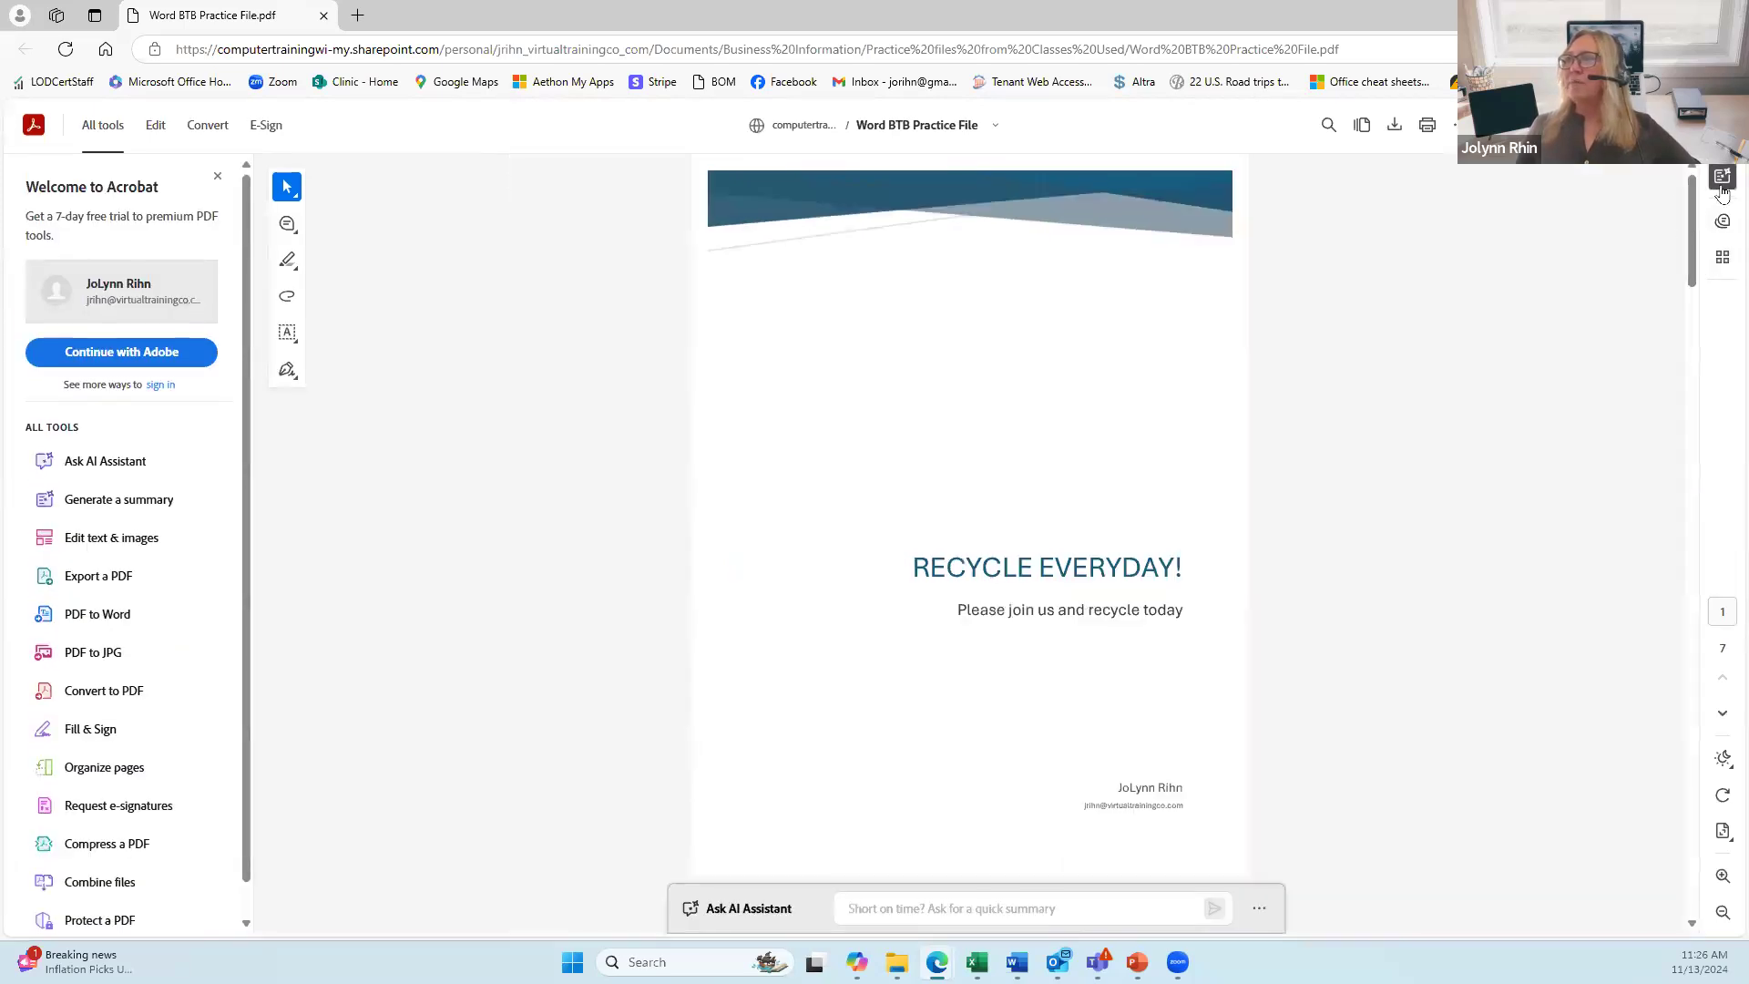
pyautogui.click(1722, 183)
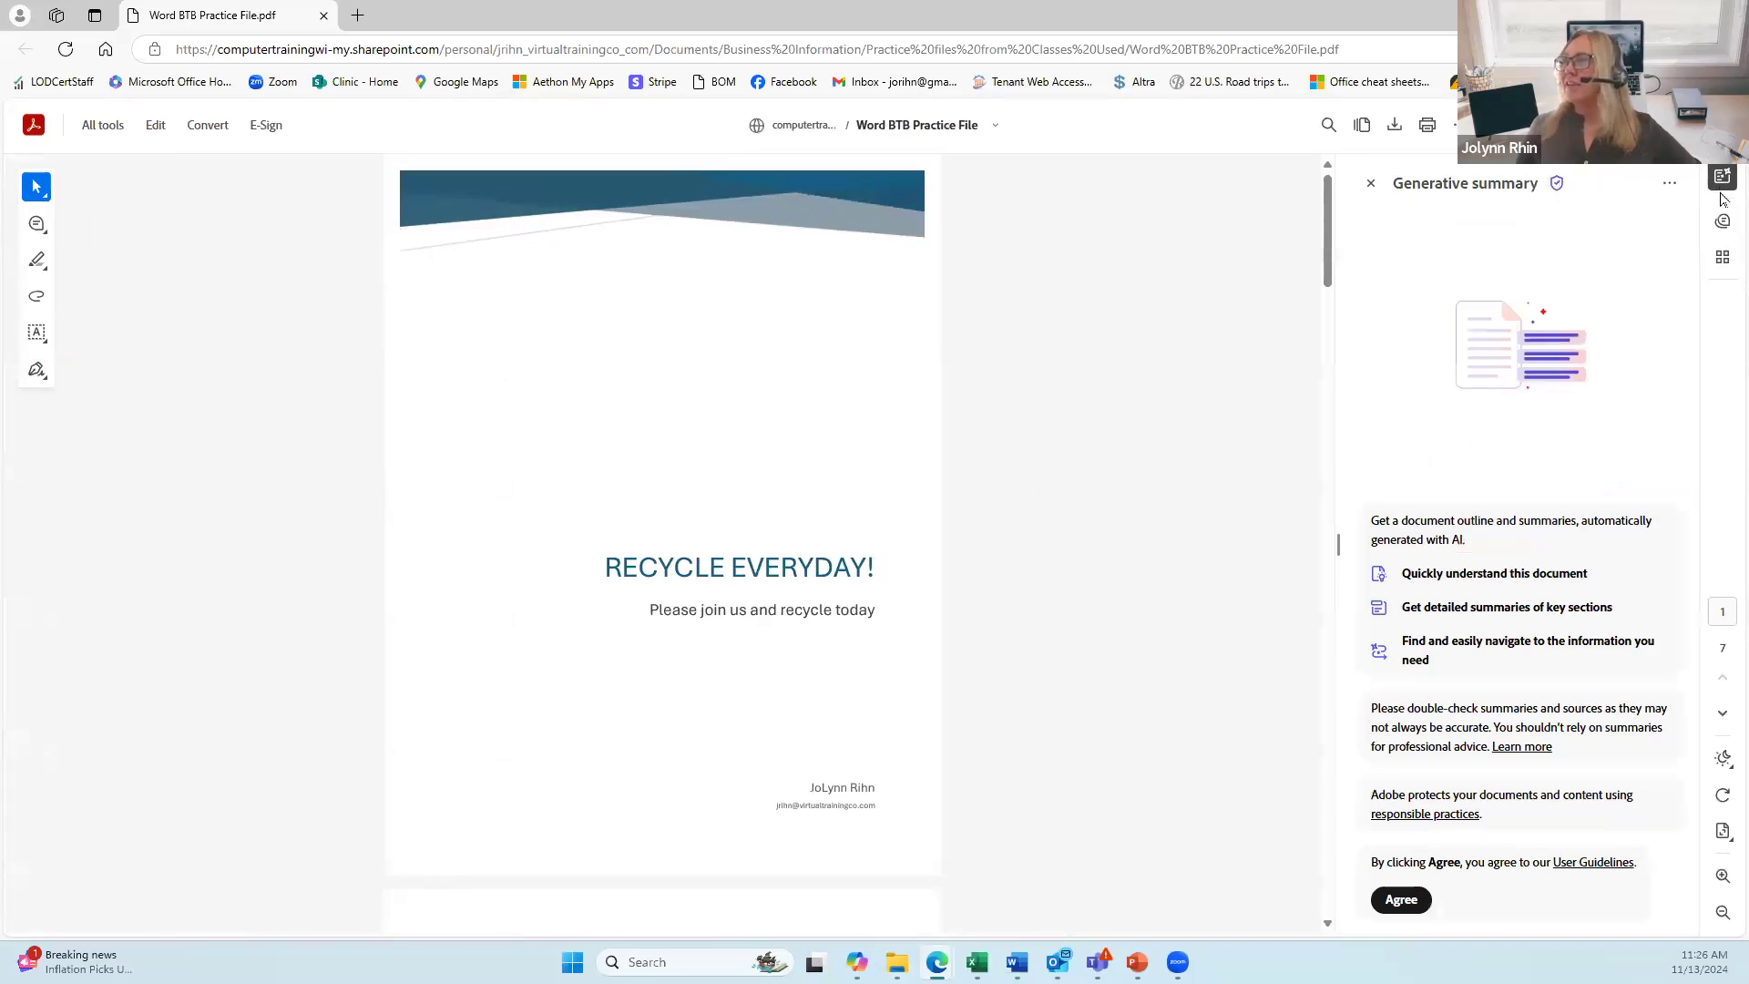